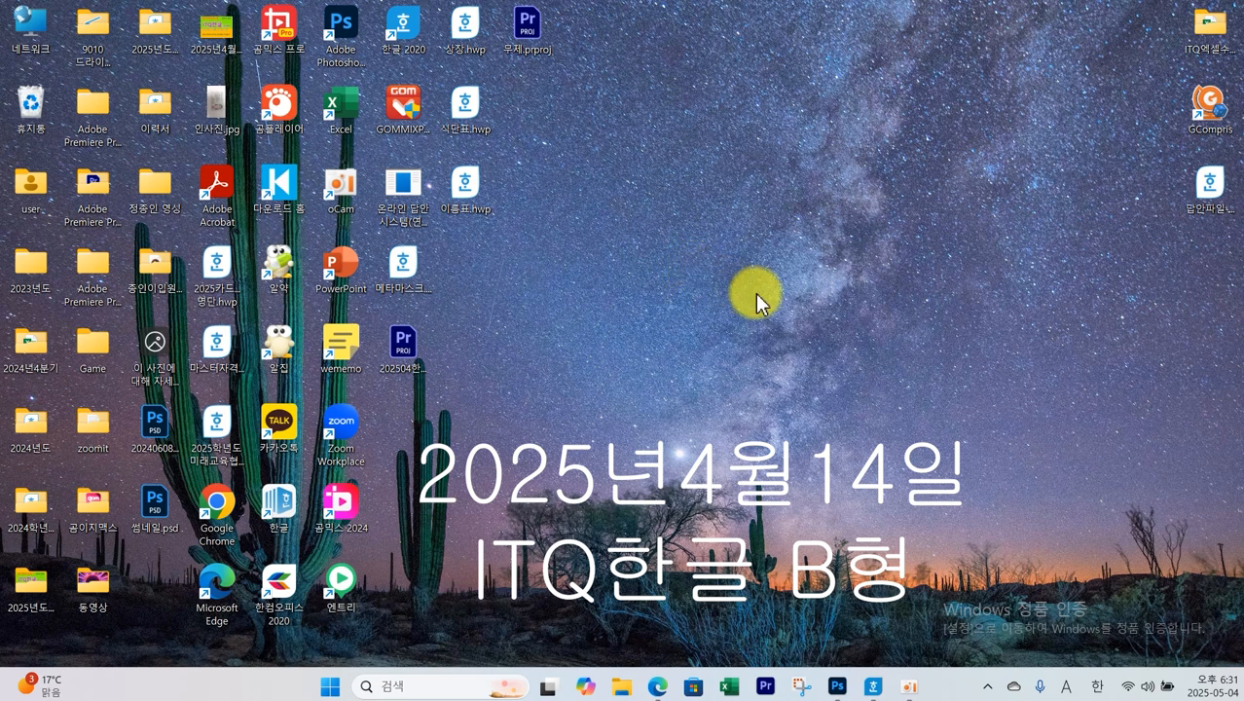
Register in the online answer system with the exam number as 정상, choose 2016 버전, and confirm the candidate details
{"action": "double_click", "coordinate": [403, 186]}
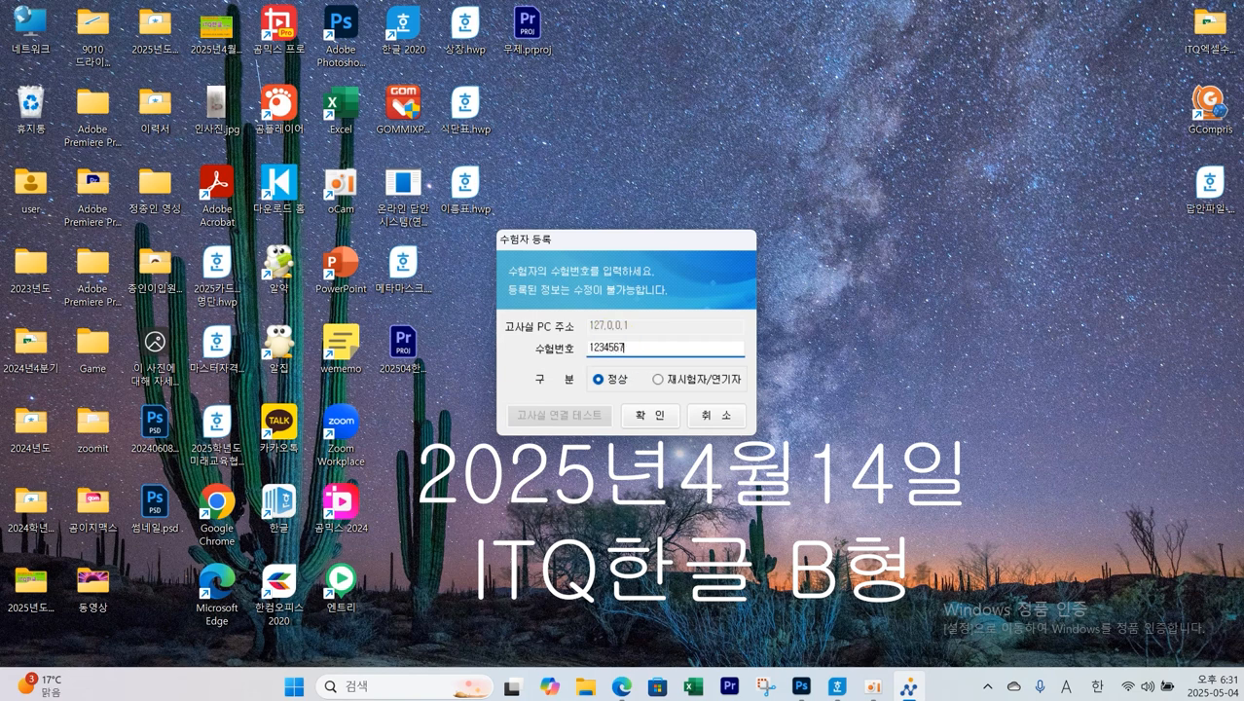
{"action": "left_click", "coordinate": [647, 414]}
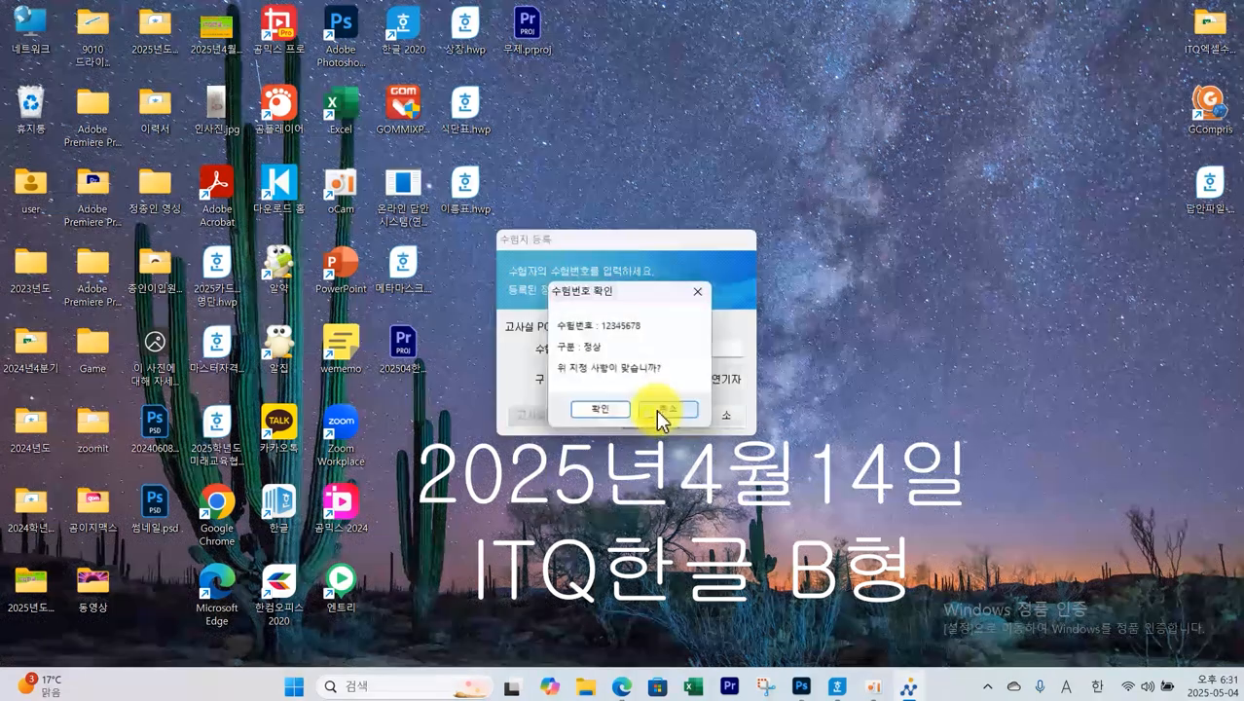
{"action": "left_click", "coordinate": [599, 409]}
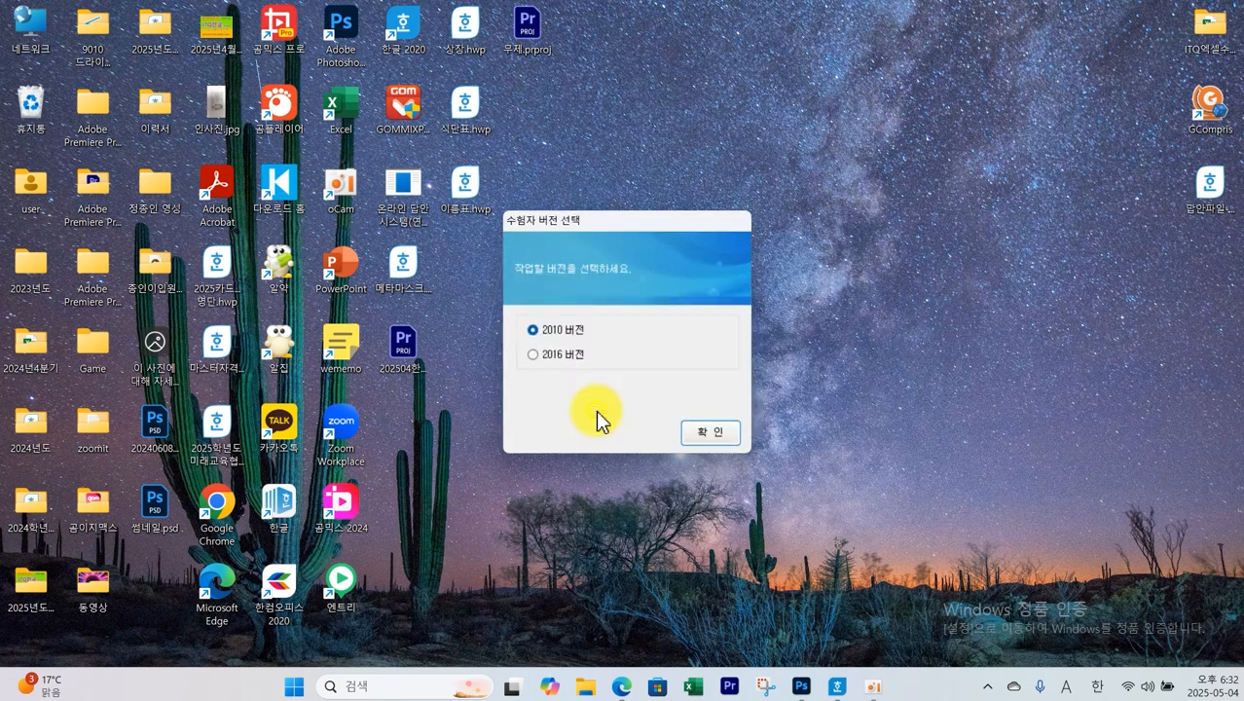
{"action": "left_click", "coordinate": [558, 356]}
{"action": "left_click", "coordinate": [704, 433]}
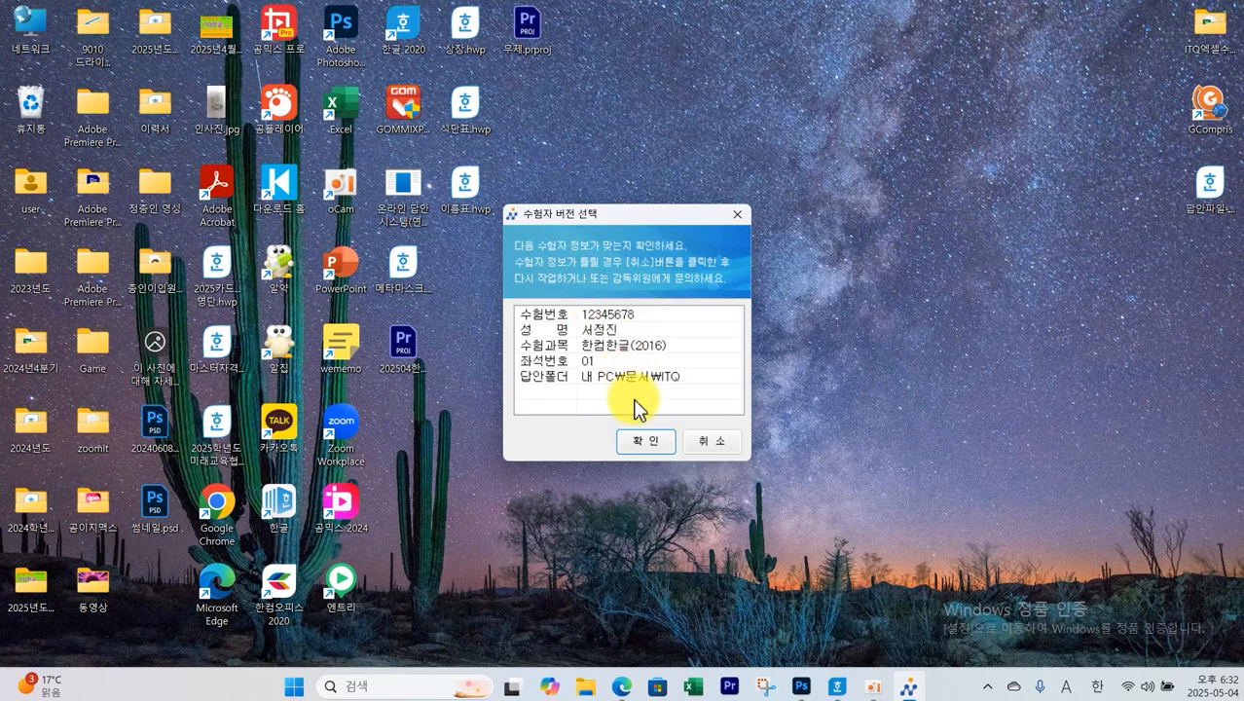
{"action": "left_click", "coordinate": [642, 441]}
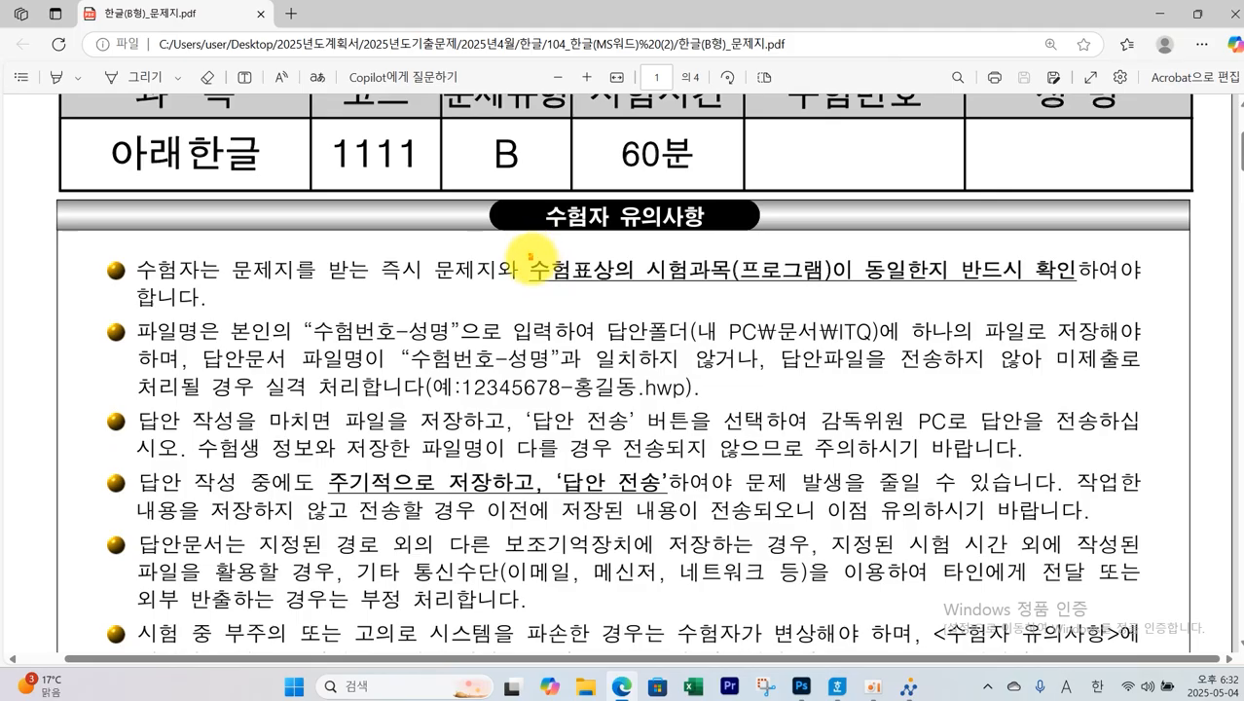
Review the 수험자 유의사항 in the exam PDF for the subject check, file naming, answer folder and periodic submission rules
{"action": "mouse_move", "coordinate": [528, 256]}
{"action": "left_mouse_down"}
{"action": "mouse_move", "coordinate": [736, 292]}
{"action": "mouse_move", "coordinate": [1076, 290]}
{"action": "left_mouse_up"}
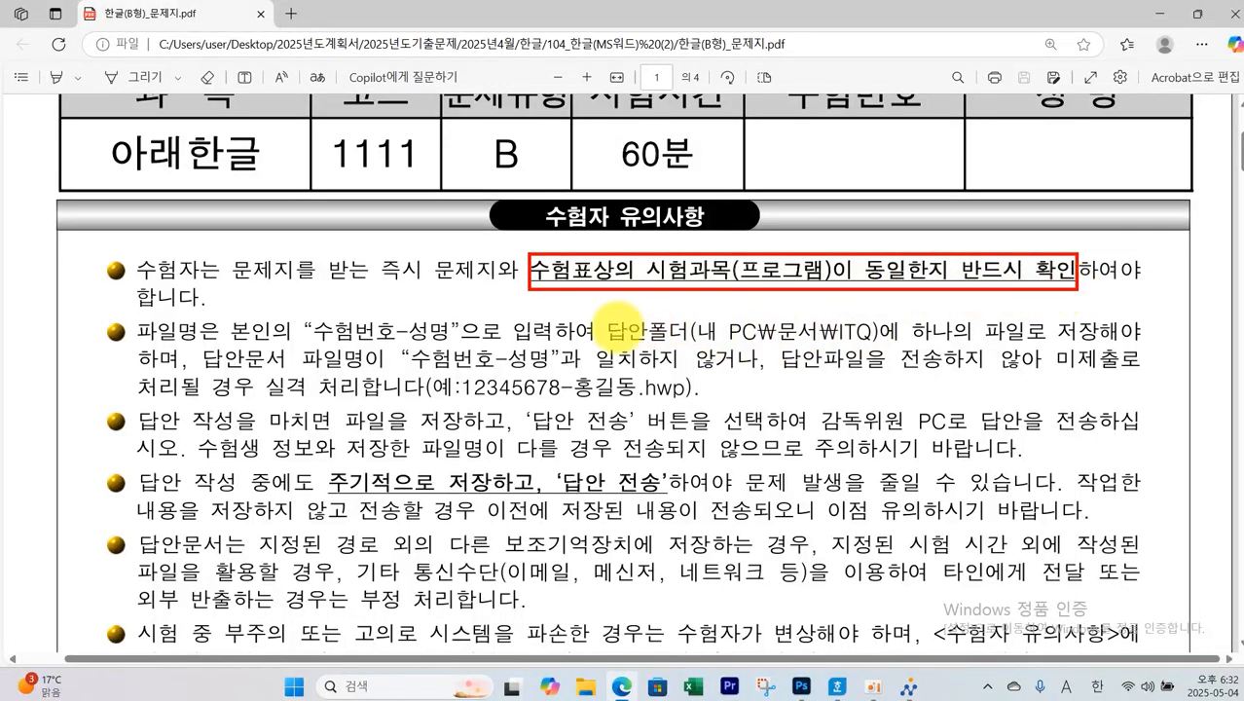
{"action": "mouse_move", "coordinate": [323, 302]}
{"action": "left_mouse_down"}
{"action": "mouse_move", "coordinate": [347, 345]}
{"action": "mouse_move", "coordinate": [517, 344]}
{"action": "left_mouse_up"}
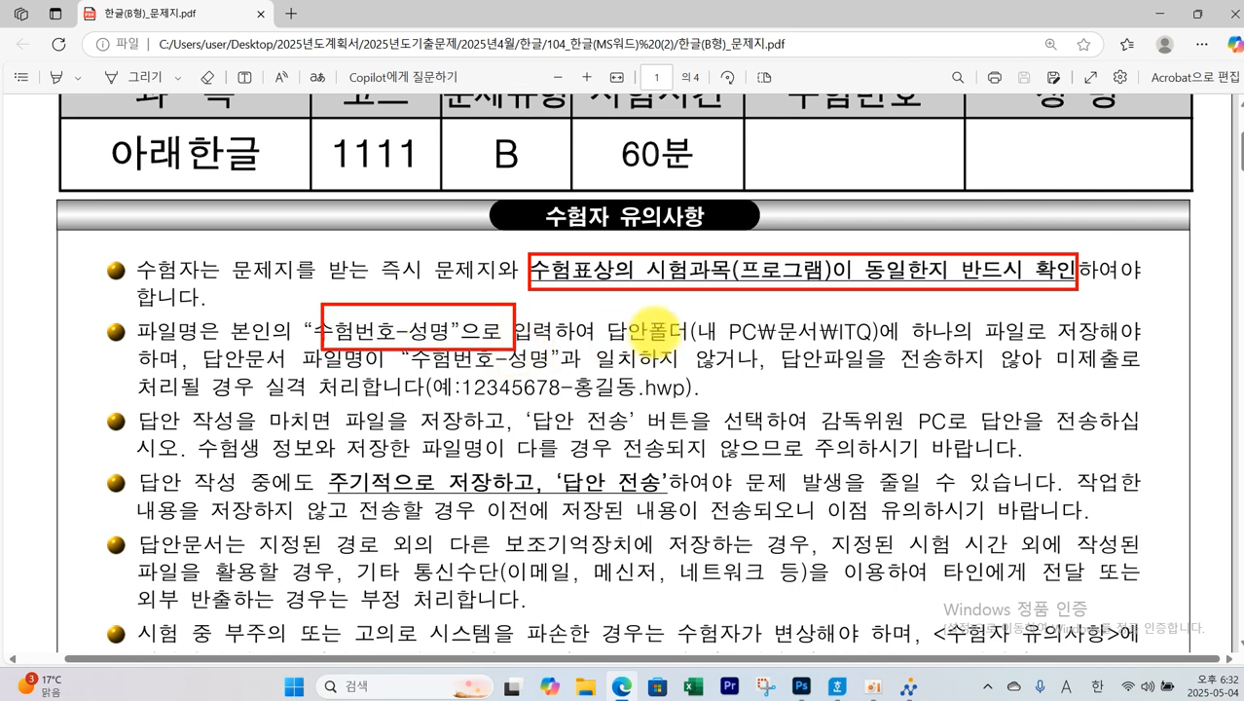
{"action": "mouse_move", "coordinate": [686, 313]}
{"action": "left_mouse_down"}
{"action": "mouse_move", "coordinate": [764, 346]}
{"action": "mouse_move", "coordinate": [868, 348]}
{"action": "mouse_move", "coordinate": [832, 297]}
{"action": "mouse_move", "coordinate": [881, 346]}
{"action": "mouse_move", "coordinate": [857, 365]}
{"action": "left_mouse_up"}
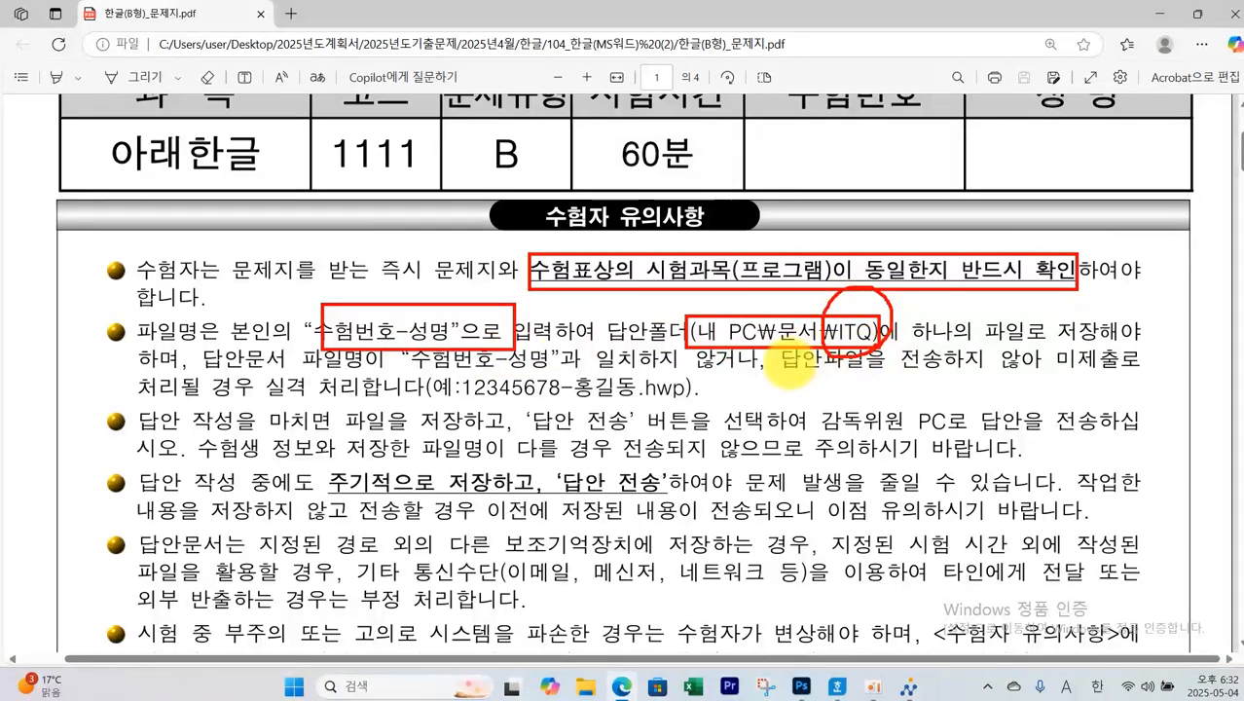
{"action": "left_click_drag", "start_coordinate": [460, 374], "coordinate": [640, 405]}
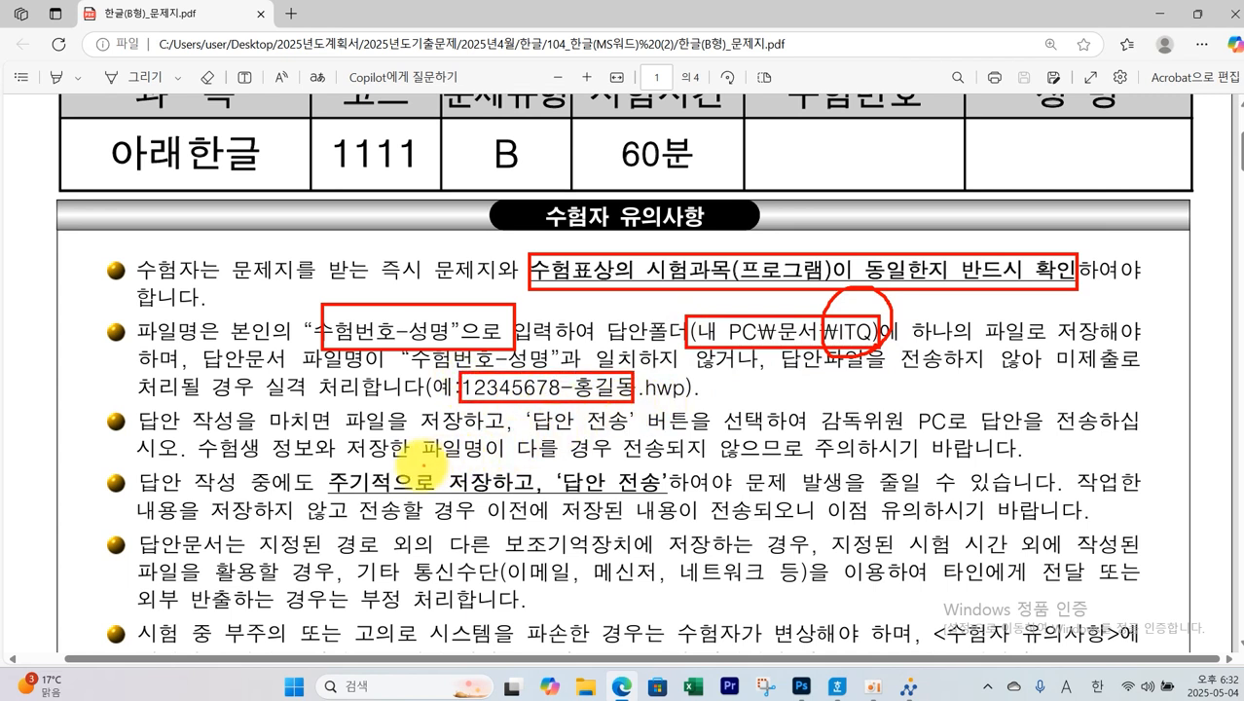
{"action": "mouse_move", "coordinate": [330, 467]}
{"action": "left_mouse_down"}
{"action": "mouse_move", "coordinate": [569, 516]}
{"action": "mouse_move", "coordinate": [667, 519]}
{"action": "mouse_move", "coordinate": [670, 496]}
{"action": "left_mouse_up"}
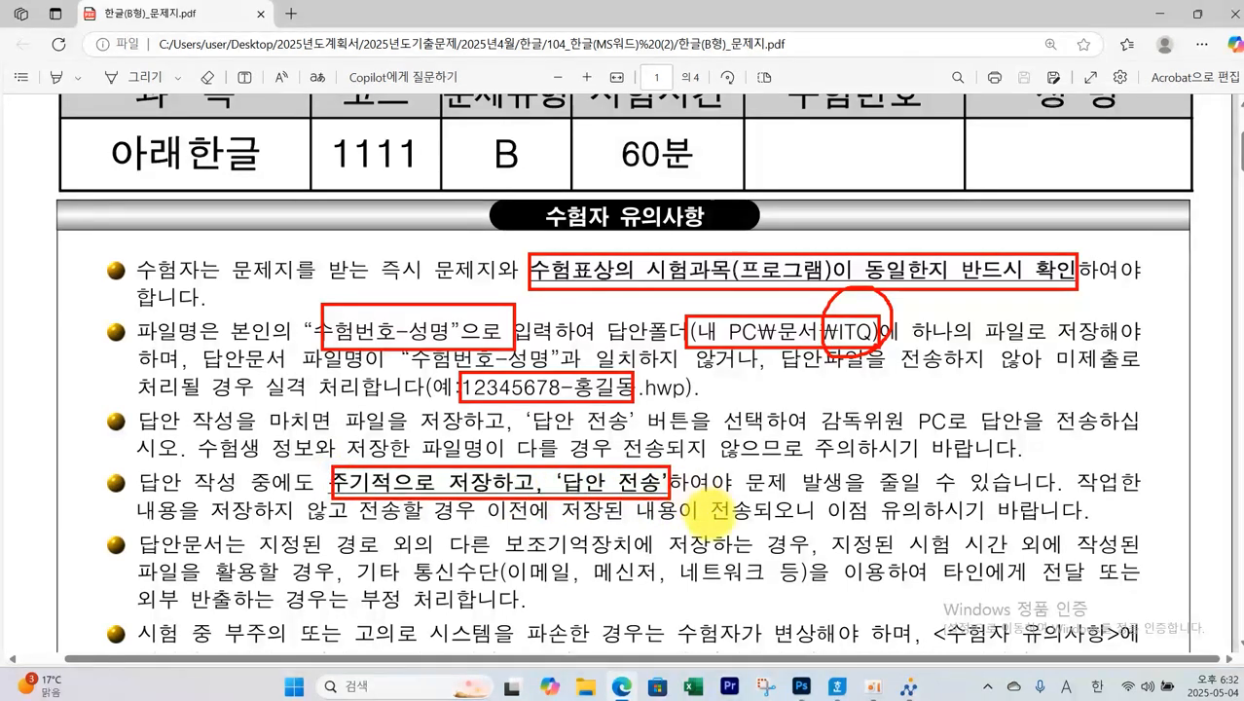
Examine the 답안 작성요령 section for default font settings, RGB colours, paper margins, picture folder and page division
{"action": "scroll", "coordinate": [715, 506], "scroll_direction": "down", "scroll_amount": 5}
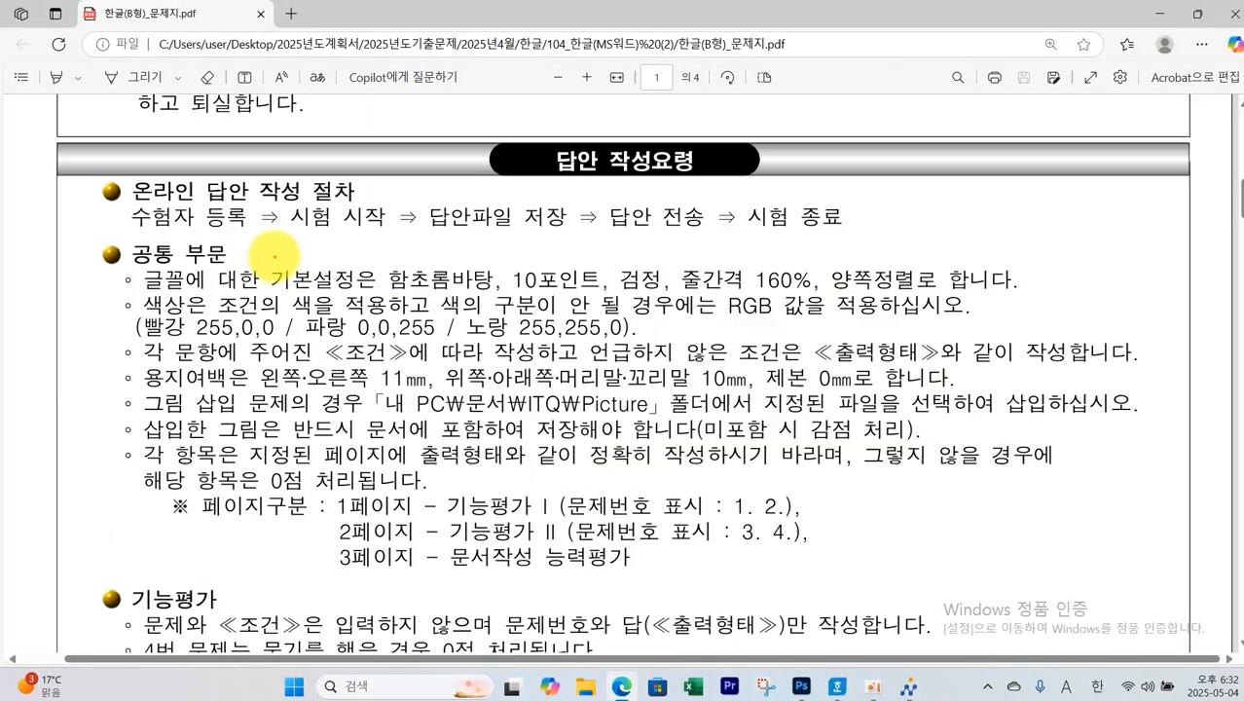
{"action": "mouse_move", "coordinate": [274, 258]}
{"action": "left_mouse_down"}
{"action": "mouse_move", "coordinate": [458, 286]}
{"action": "mouse_move", "coordinate": [654, 295]}
{"action": "mouse_move", "coordinate": [993, 290]}
{"action": "left_mouse_up"}
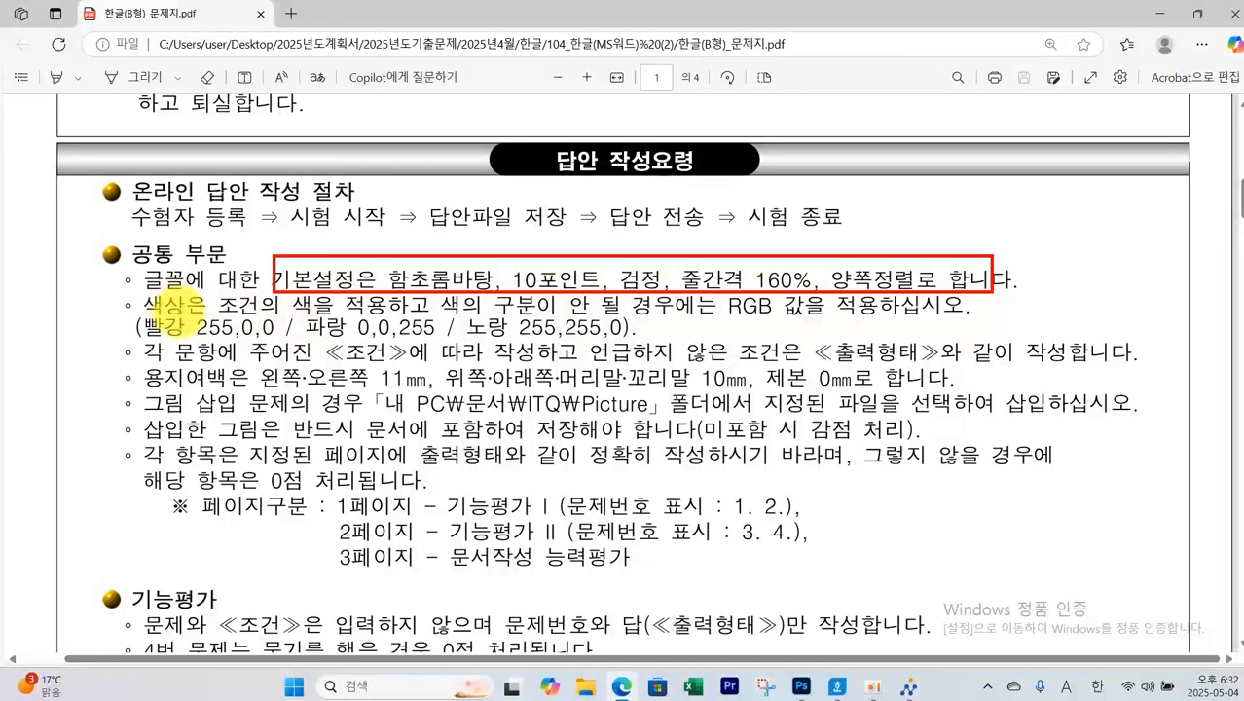
{"action": "mouse_move", "coordinate": [135, 315]}
{"action": "left_mouse_down"}
{"action": "mouse_move", "coordinate": [242, 340]}
{"action": "mouse_move", "coordinate": [637, 337]}
{"action": "left_mouse_up"}
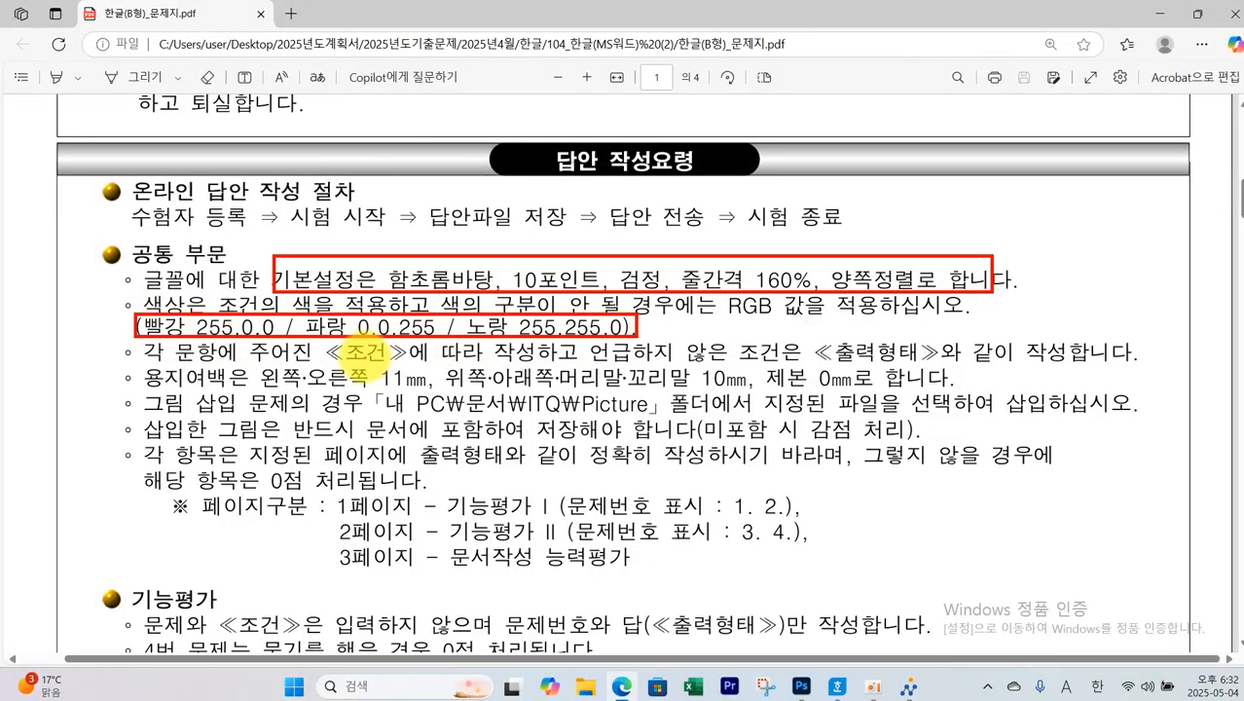
{"action": "mouse_move", "coordinate": [141, 362]}
{"action": "left_mouse_down"}
{"action": "mouse_move", "coordinate": [263, 387]}
{"action": "mouse_move", "coordinate": [934, 390]}
{"action": "left_mouse_up"}
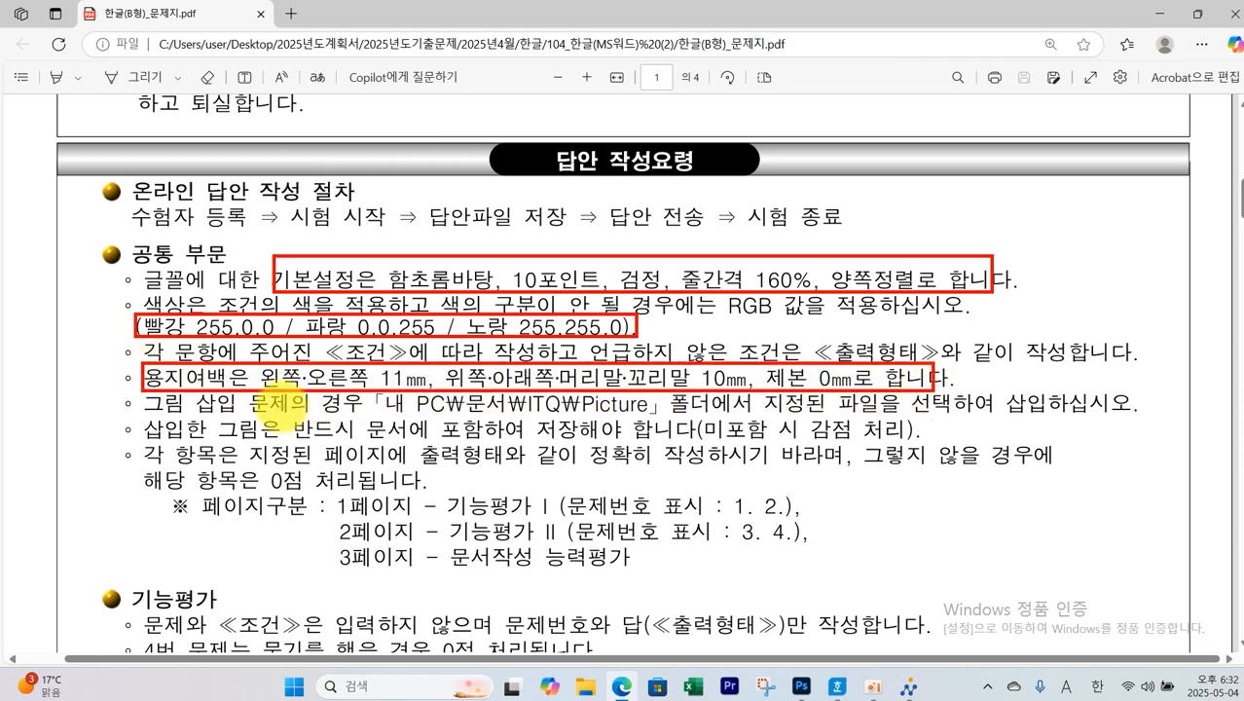
{"action": "mouse_move", "coordinate": [371, 393]}
{"action": "left_mouse_down"}
{"action": "mouse_move", "coordinate": [443, 409]}
{"action": "mouse_move", "coordinate": [664, 413]}
{"action": "left_mouse_up"}
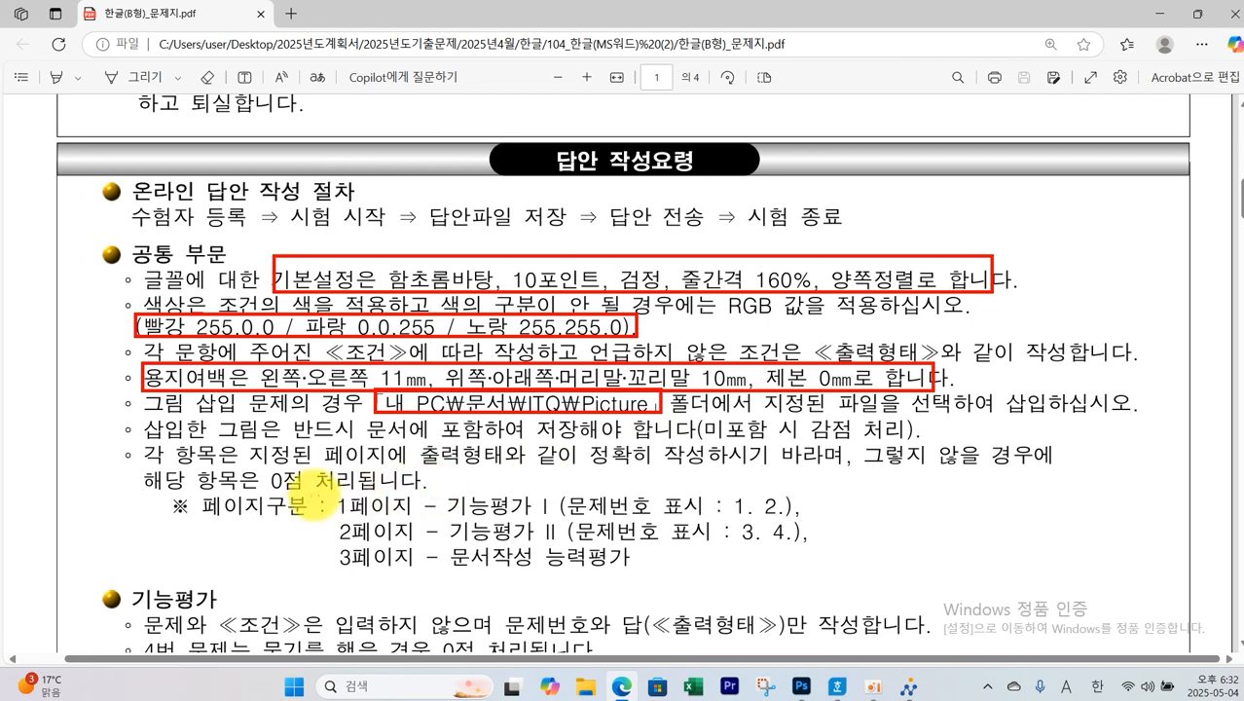
{"action": "mouse_move", "coordinate": [312, 492]}
{"action": "left_mouse_down"}
{"action": "mouse_move", "coordinate": [443, 541]}
{"action": "mouse_move", "coordinate": [832, 572]}
{"action": "left_mouse_up"}
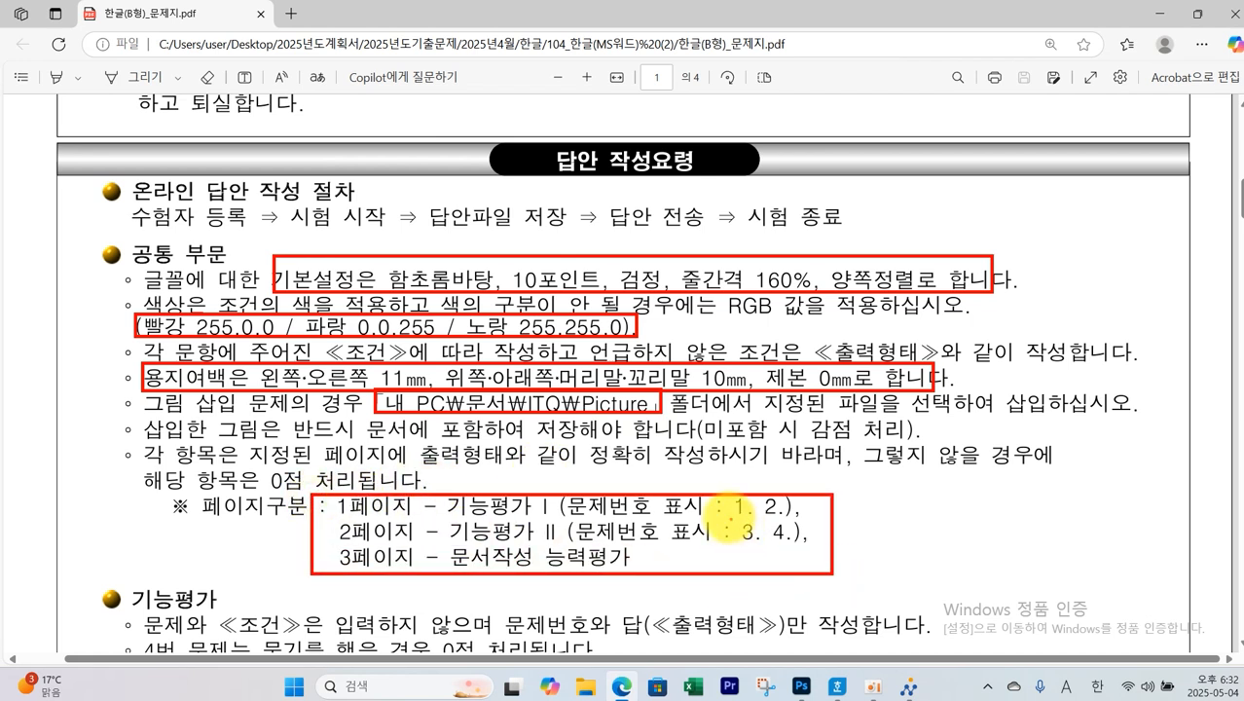
{"action": "mouse_move", "coordinate": [749, 516]}
{"action": "left_mouse_down"}
{"action": "mouse_move", "coordinate": [784, 491]}
{"action": "mouse_move", "coordinate": [745, 478]}
{"action": "mouse_move", "coordinate": [769, 486]}
{"action": "left_mouse_up"}
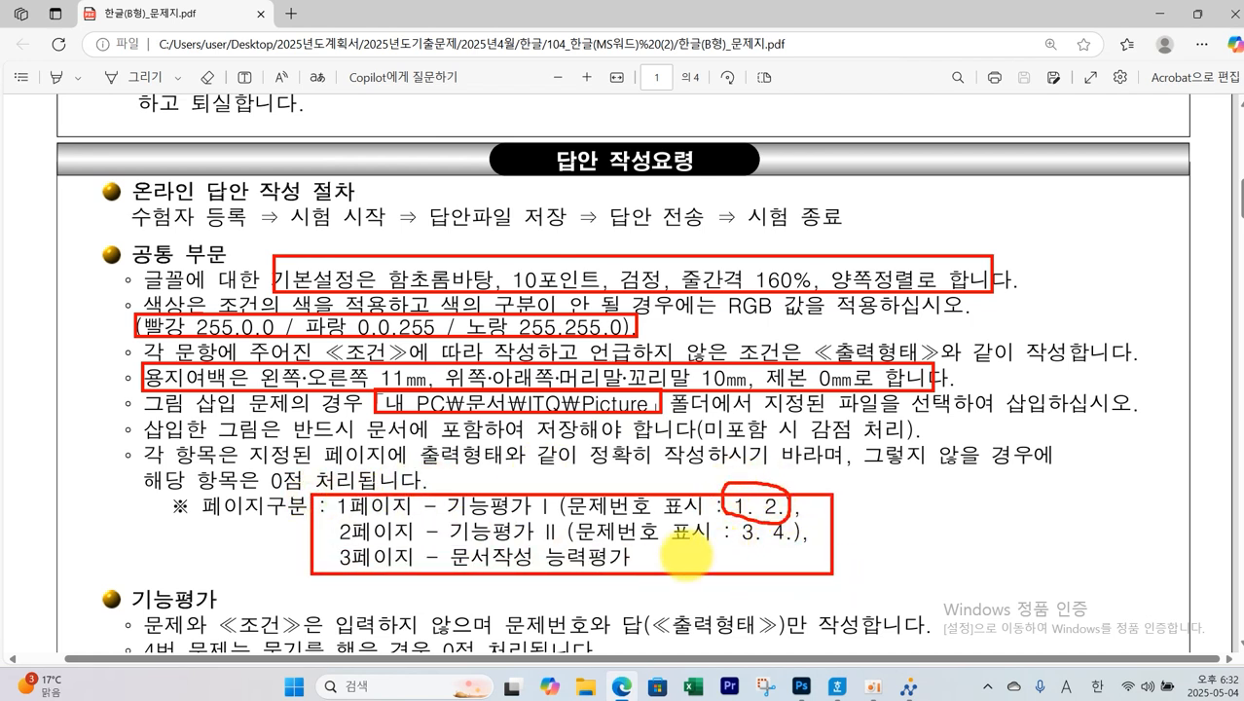
{"action": "mouse_move", "coordinate": [737, 542]}
{"action": "left_mouse_down"}
{"action": "mouse_move", "coordinate": [810, 552]}
{"action": "mouse_move", "coordinate": [719, 533]}
{"action": "left_mouse_up"}
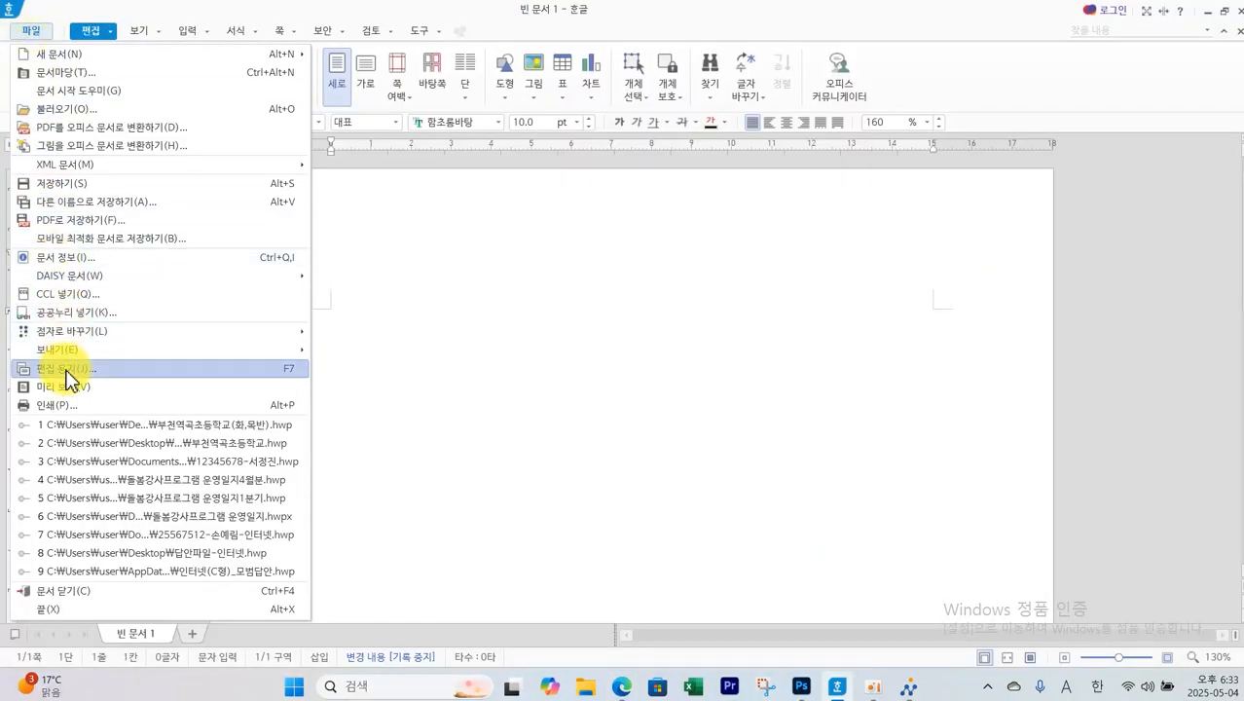
In the blank document's page setup, set the top and header margins to 10 mm and the left and right margins to 11 mm
{"action": "left_click", "coordinate": [62, 369]}
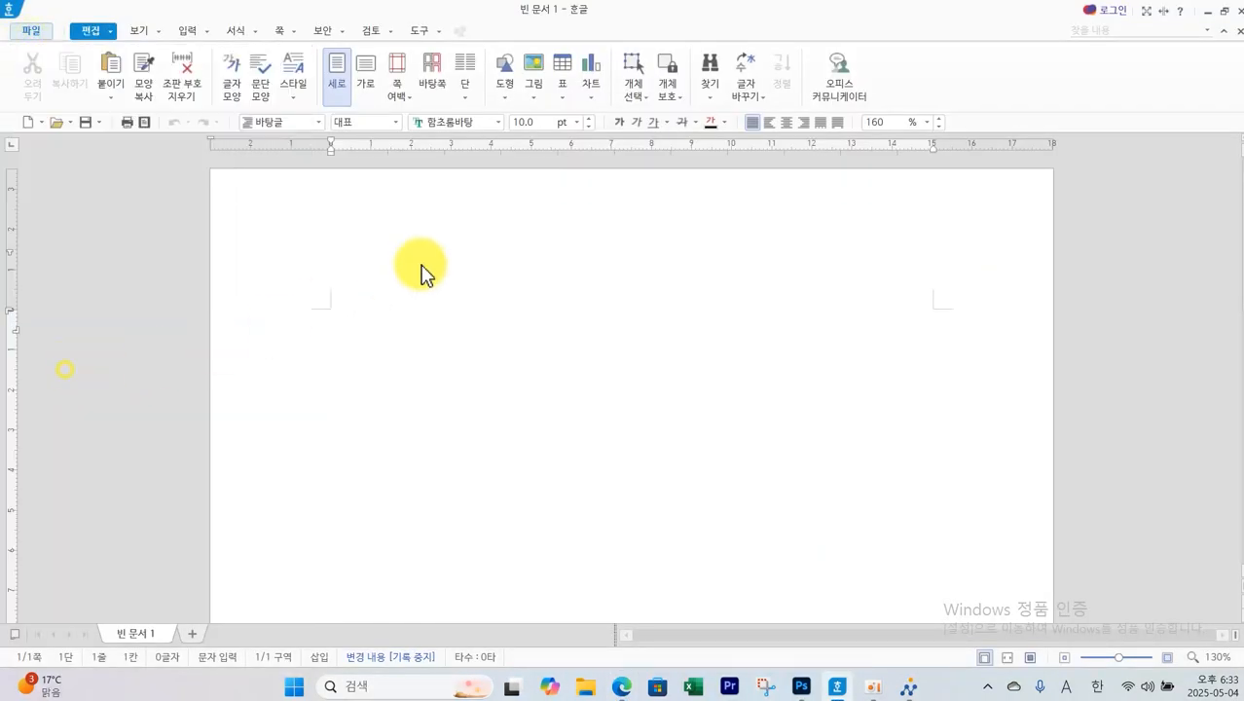
{"action": "left_click", "coordinate": [602, 305]}
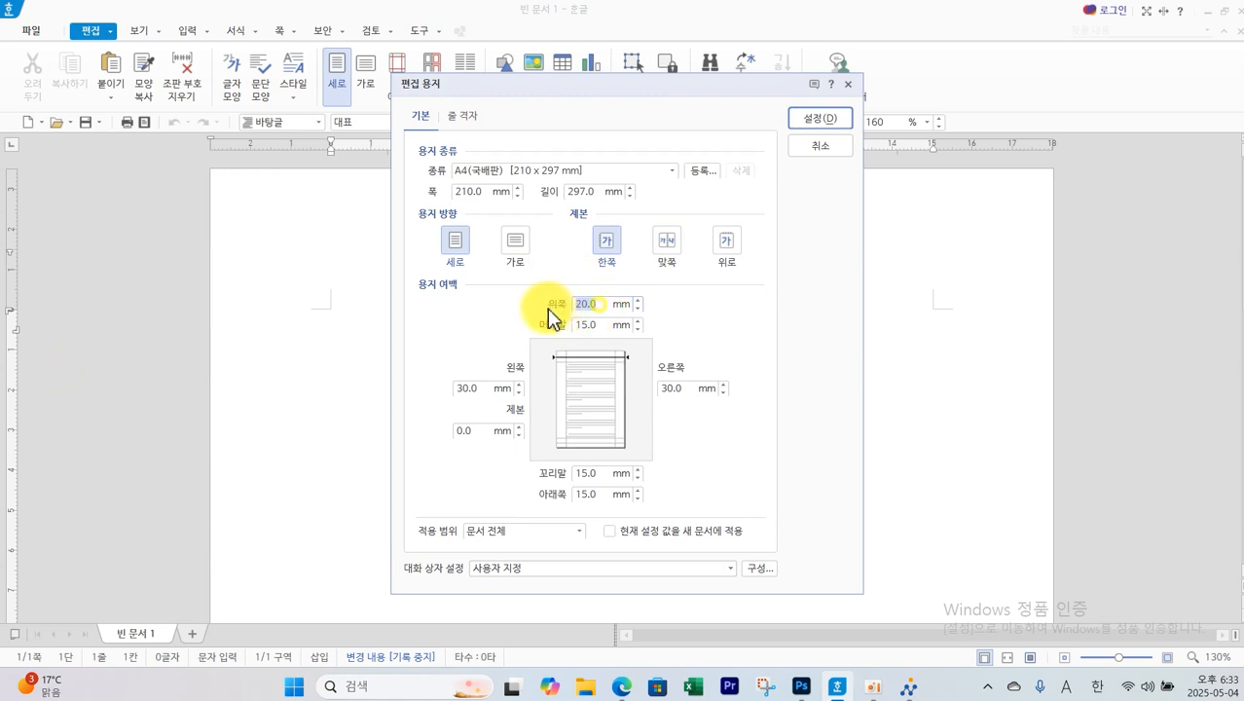
{"action": "type", "text": "10"}
{"action": "left_click_drag", "start_coordinate": [598, 323], "coordinate": [564, 336]}
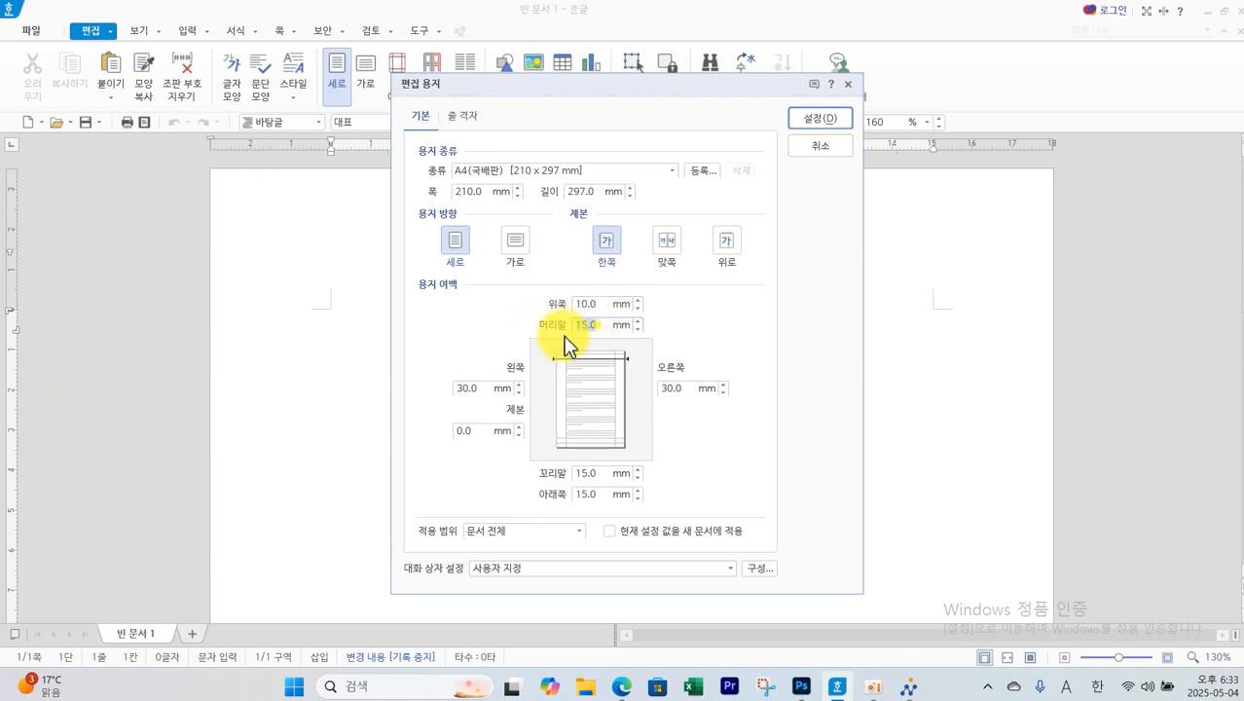
{"action": "type", "text": "10"}
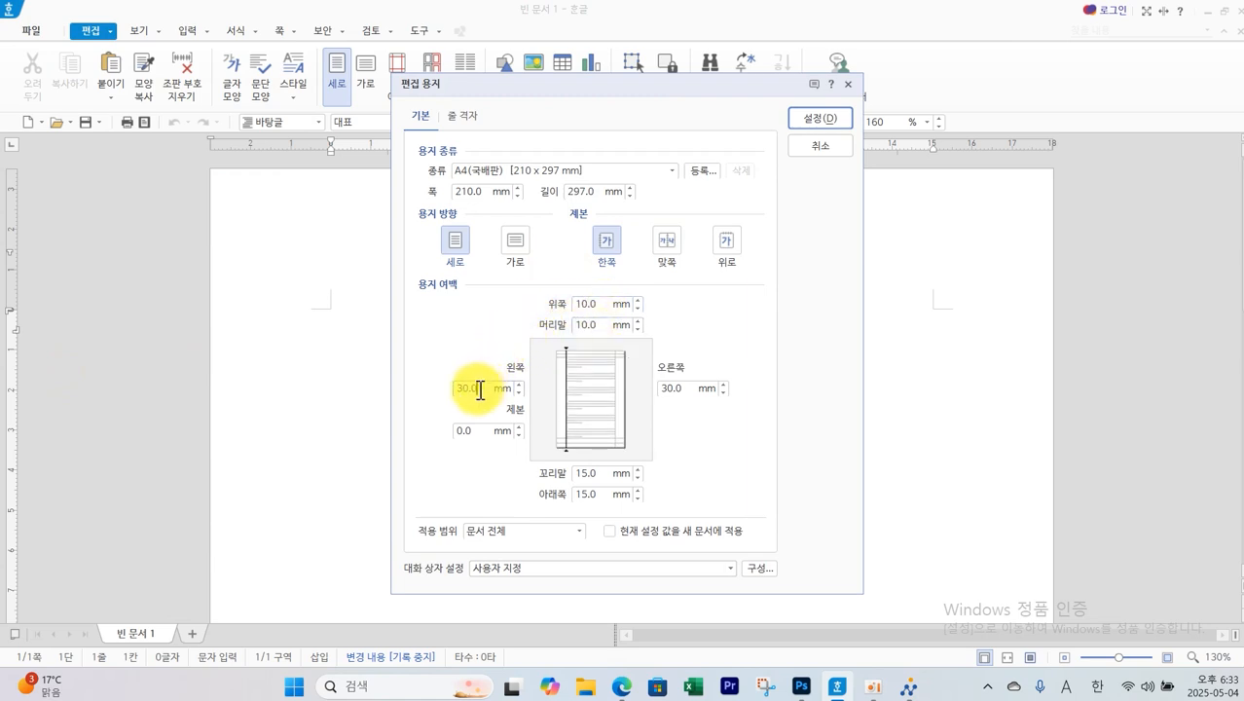
{"action": "left_click_drag", "start_coordinate": [479, 389], "coordinate": [430, 386]}
{"action": "type", "text": "11"}
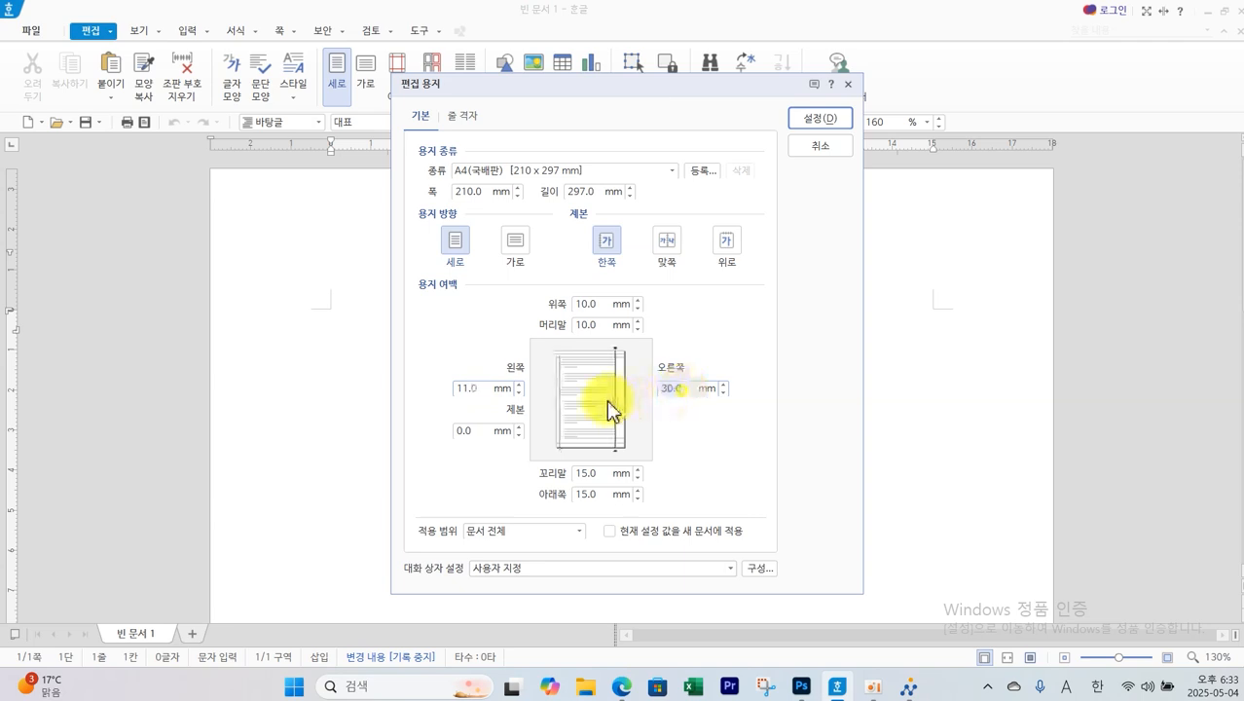
Set the footer and bottom margins to 10 mm and apply the page setup
{"action": "left_click_drag", "start_coordinate": [603, 473], "coordinate": [525, 498]}
{"action": "type", "text": "1"}
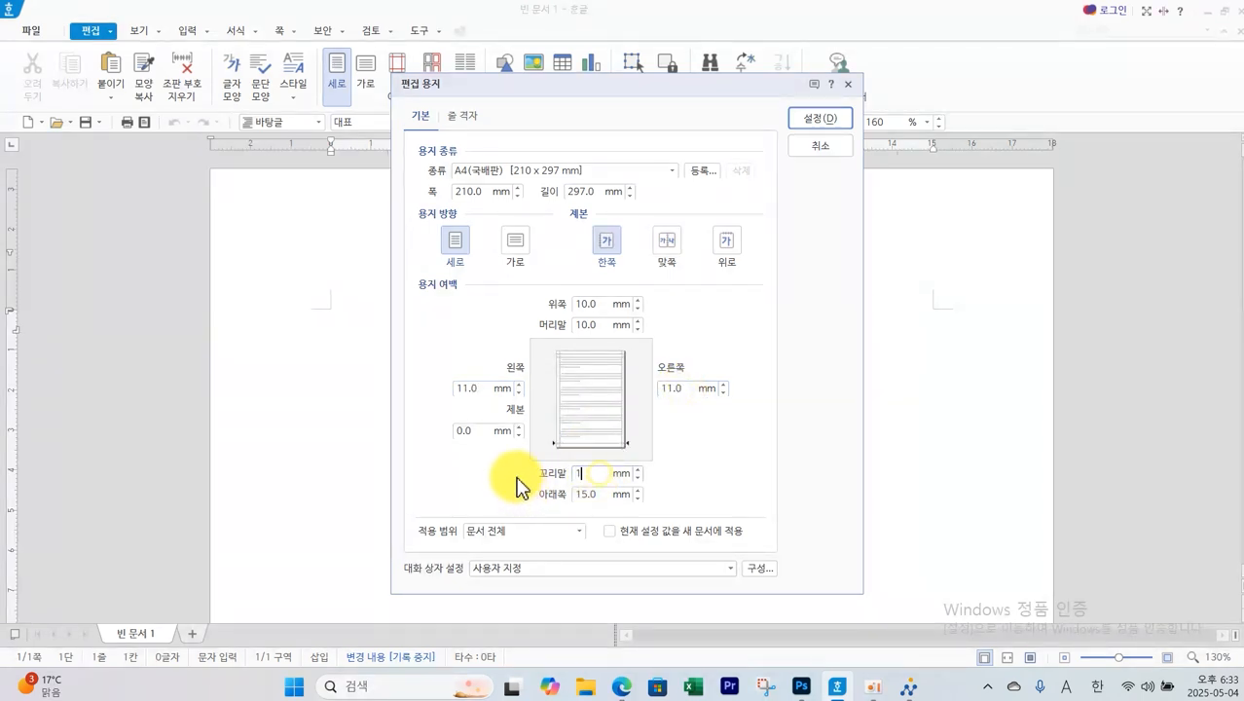
{"action": "type", "text": "0"}
{"action": "left_click_drag", "start_coordinate": [601, 493], "coordinate": [537, 506]}
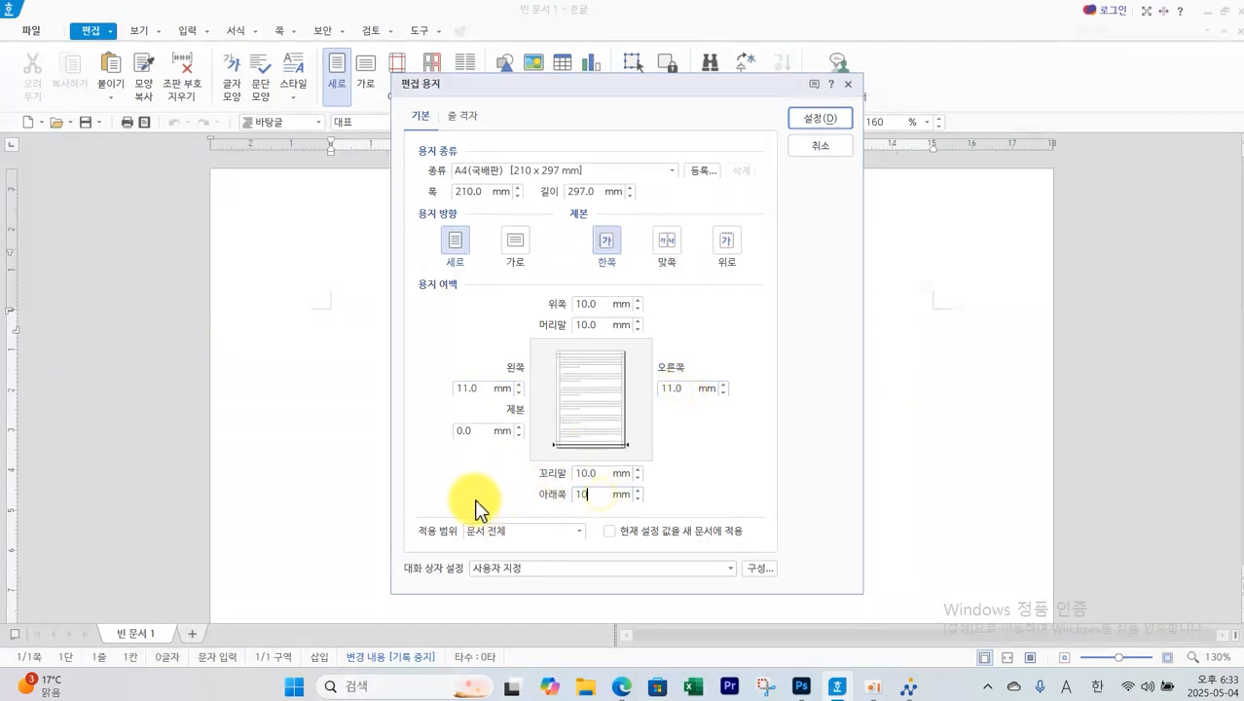
{"action": "mouse_move", "coordinate": [533, 278]}
{"action": "left_mouse_down"}
{"action": "mouse_move", "coordinate": [584, 289]}
{"action": "mouse_move", "coordinate": [645, 494]}
{"action": "mouse_move", "coordinate": [635, 508]}
{"action": "left_mouse_up"}
{"action": "left_click_drag", "start_coordinate": [418, 344], "coordinate": [737, 406]}
{"action": "mouse_move", "coordinate": [500, 411]}
{"action": "left_mouse_down"}
{"action": "mouse_move", "coordinate": [453, 451]}
{"action": "mouse_move", "coordinate": [492, 456]}
{"action": "left_mouse_up"}
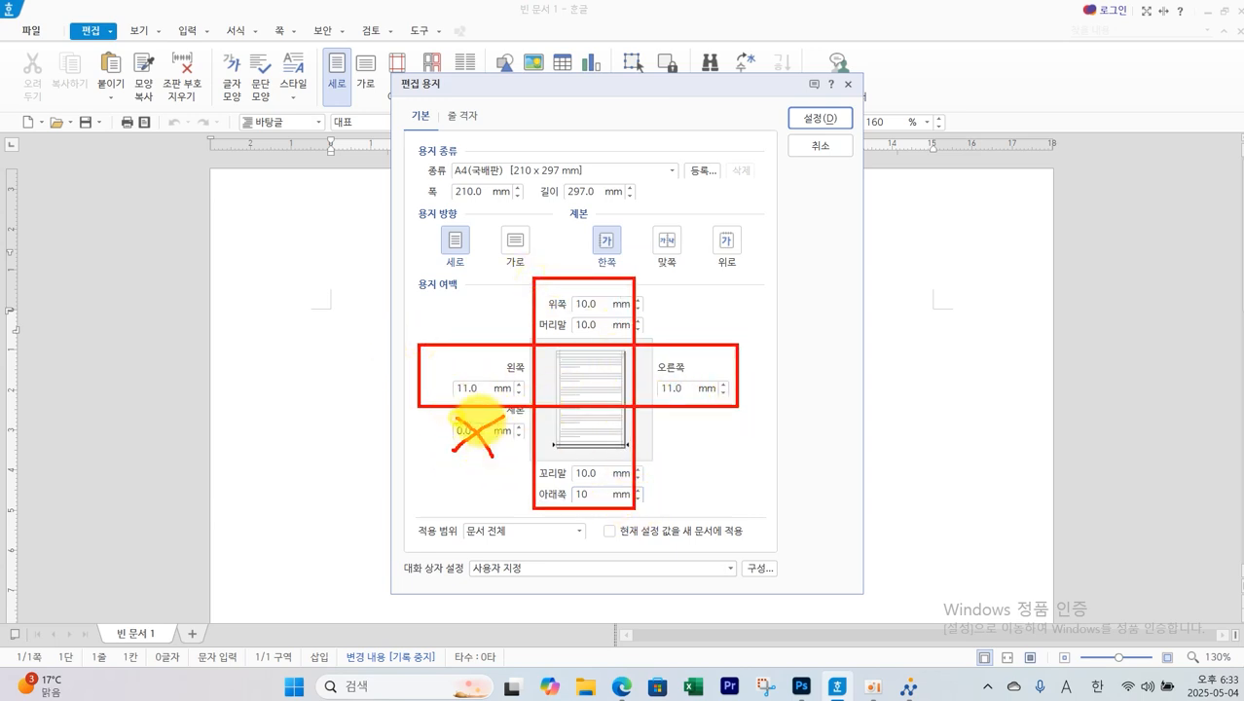
{"action": "left_click", "coordinate": [812, 117]}
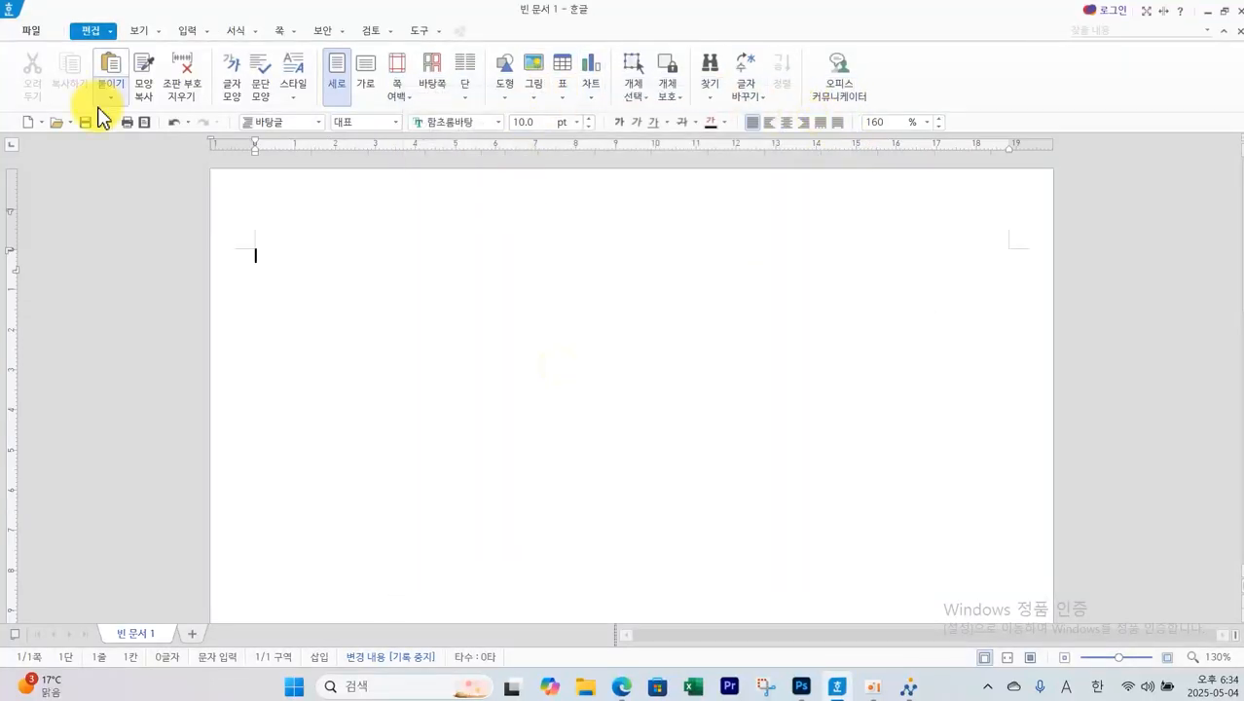
Save the document as an HWP file in the 문서\ITQ folder, named with the exam number, a hyphen and the candidate's name
{"action": "left_click", "coordinate": [33, 31]}
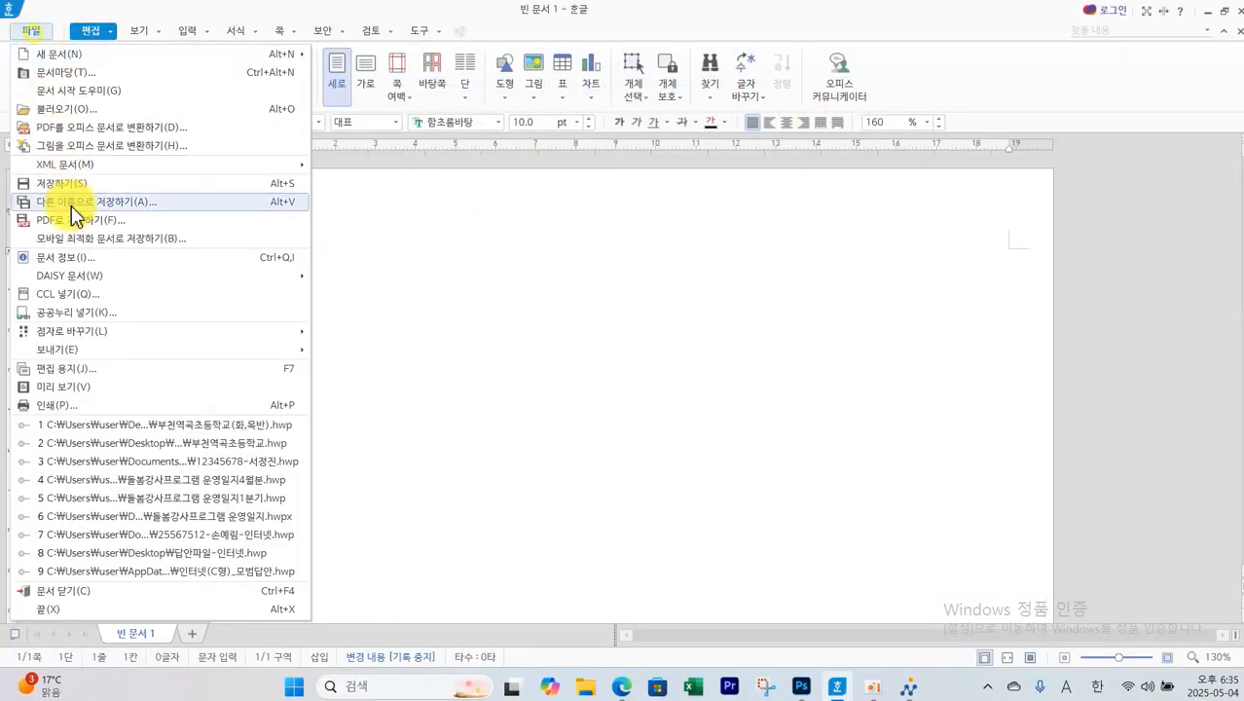
{"action": "left_click", "coordinate": [93, 203]}
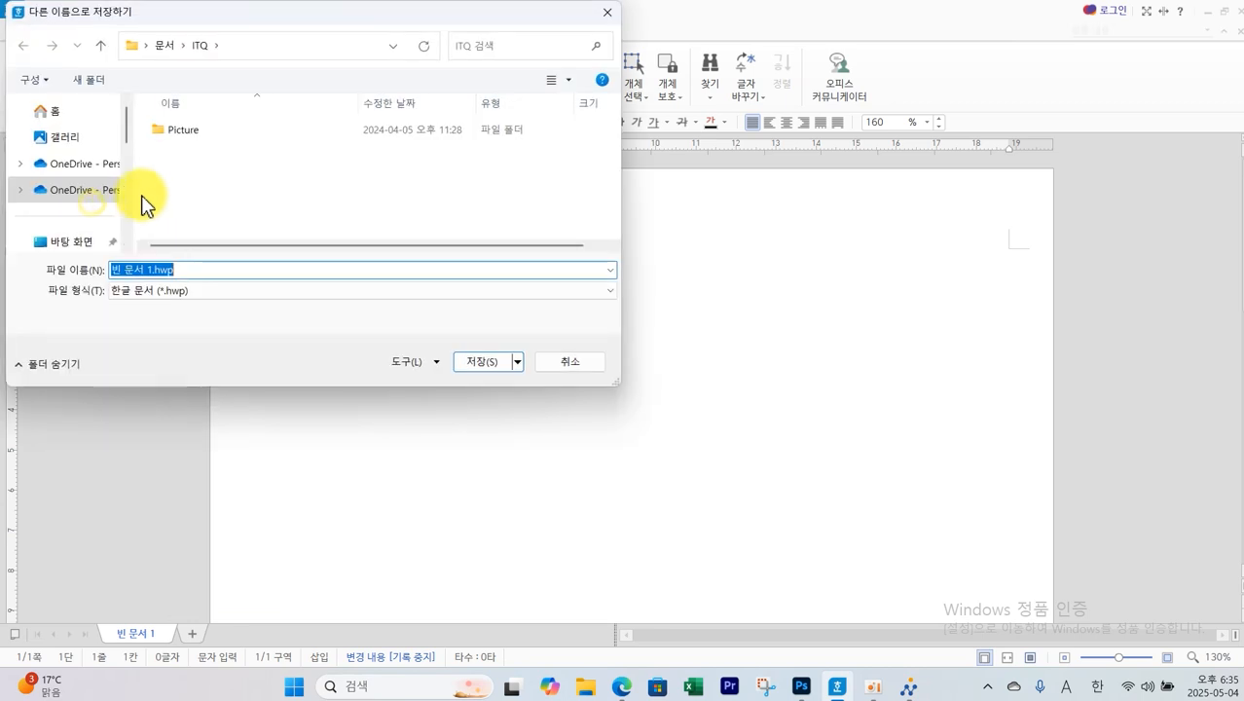
{"action": "left_click_drag", "start_coordinate": [130, 137], "coordinate": [128, 178]}
{"action": "left_click", "coordinate": [94, 211]}
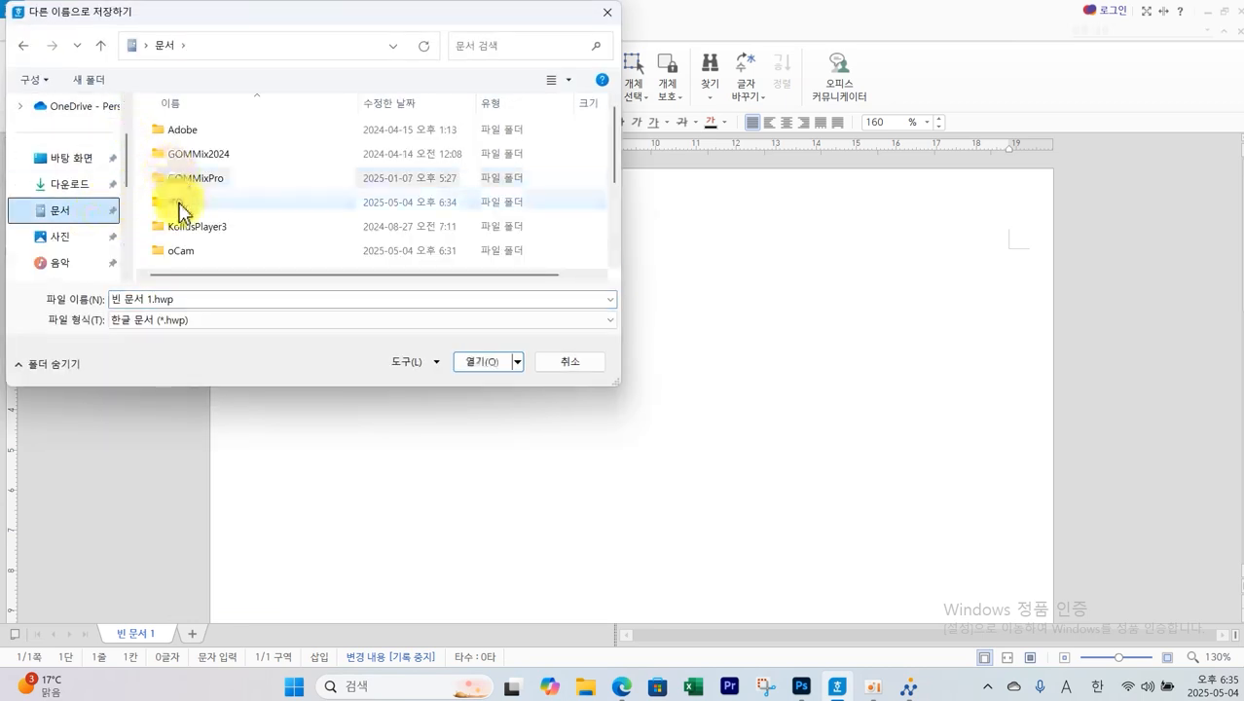
{"action": "double_click", "coordinate": [179, 203]}
{"action": "left_click", "coordinate": [199, 304]}
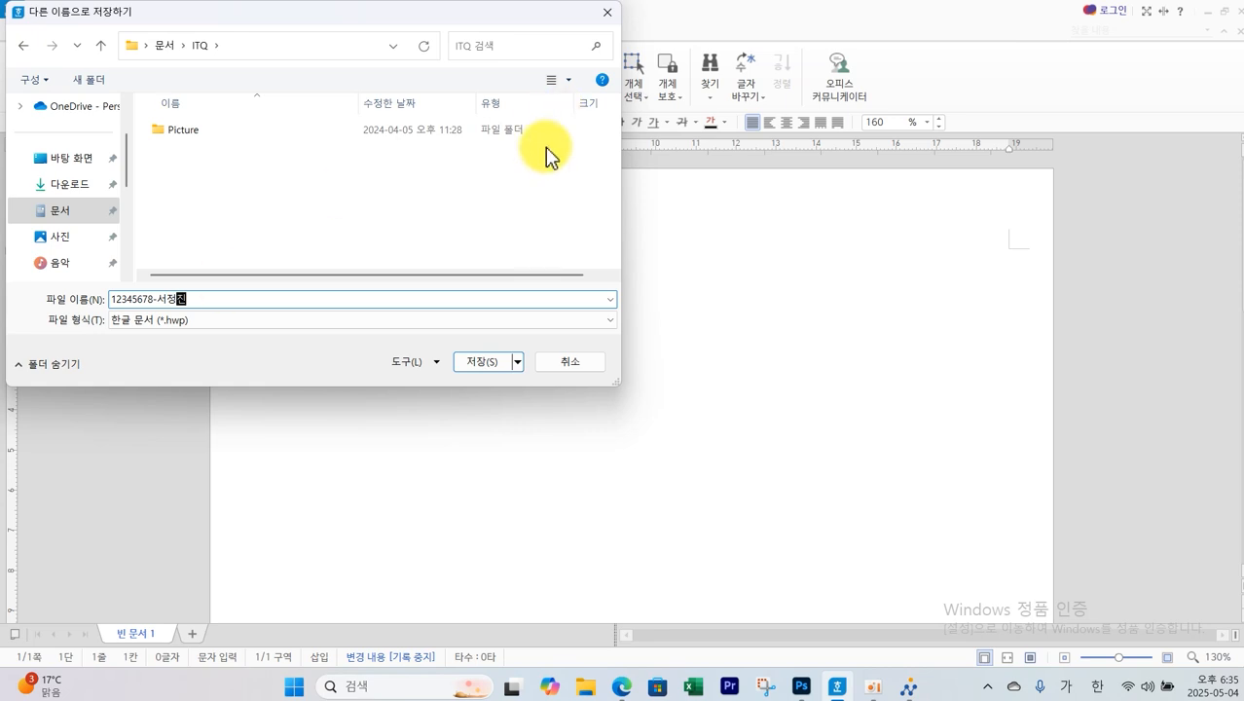
{"action": "left_click", "coordinate": [480, 361]}
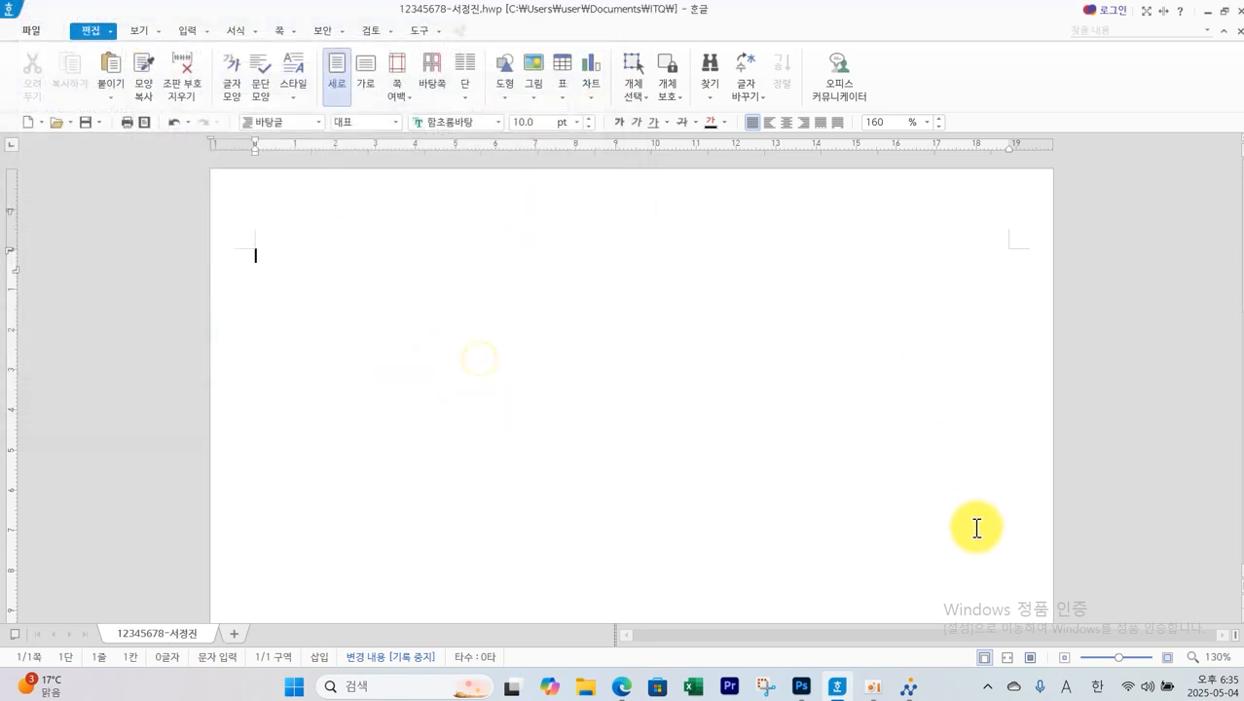
Switch to the online answer system and send the saved answer file to the exam room PC
{"action": "left_click", "coordinate": [908, 686]}
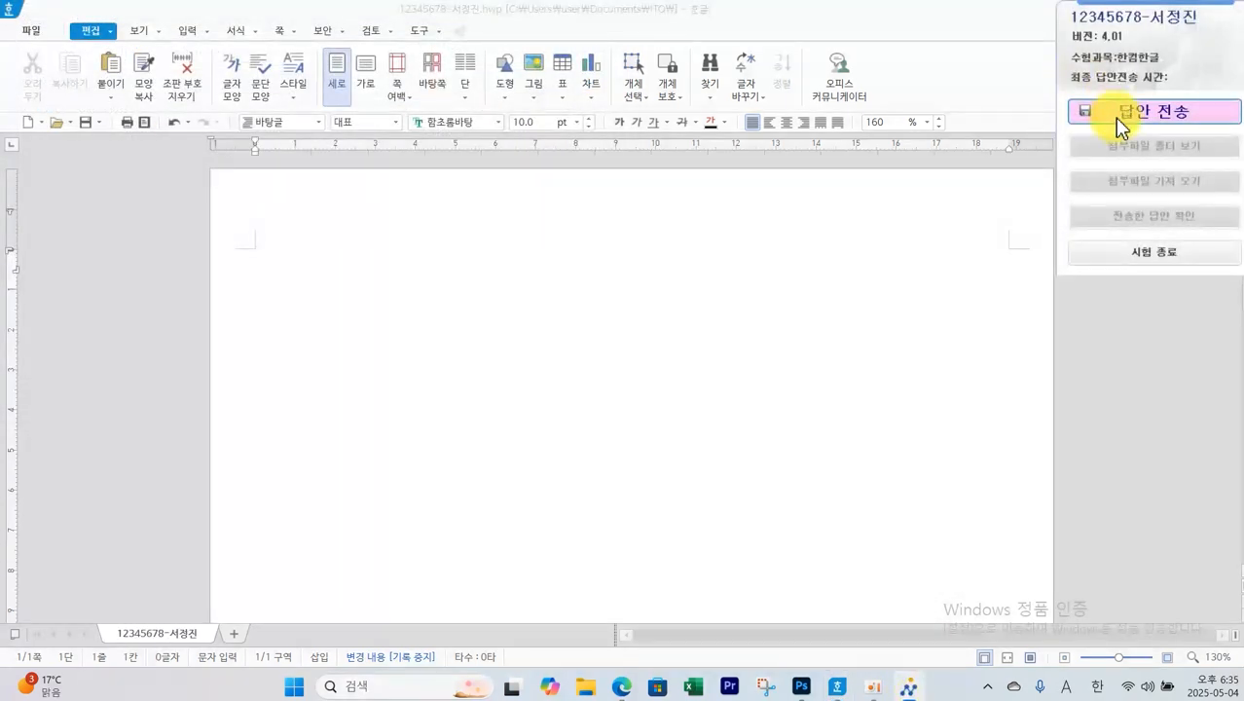
{"action": "left_click", "coordinate": [1118, 117]}
{"action": "left_click", "coordinate": [613, 401]}
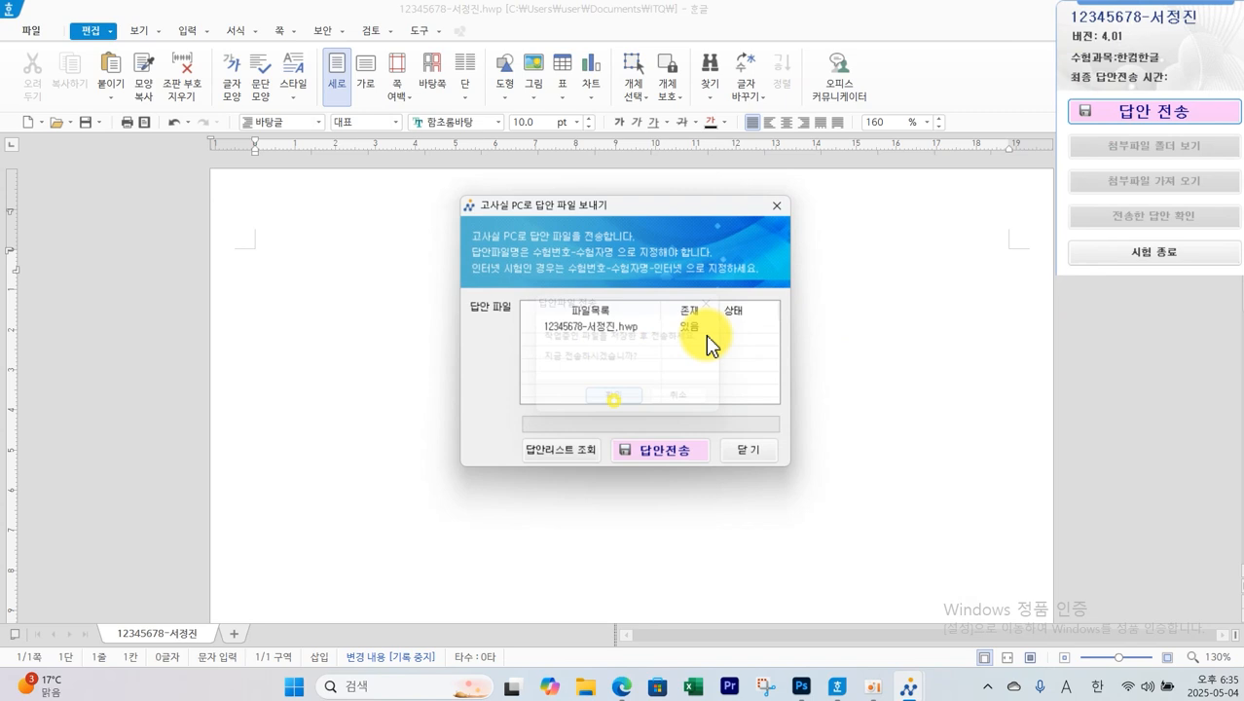
{"action": "left_click", "coordinate": [661, 454]}
{"action": "left_click", "coordinate": [691, 387]}
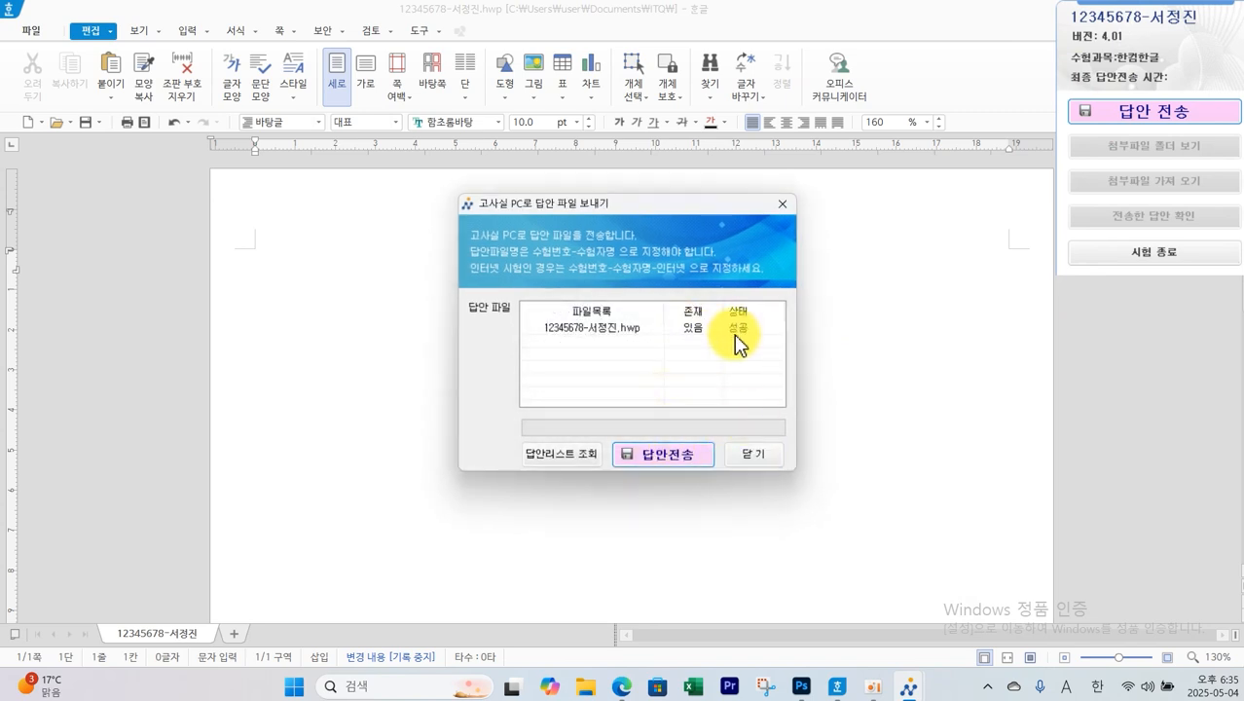
Close the answer-sending dialog and enter the question numbers 1. and 2. in the answer document, separated by several blank lines
{"action": "left_click", "coordinate": [753, 454]}
{"action": "left_click", "coordinate": [338, 273]}
{"action": "type", "text": "1."}
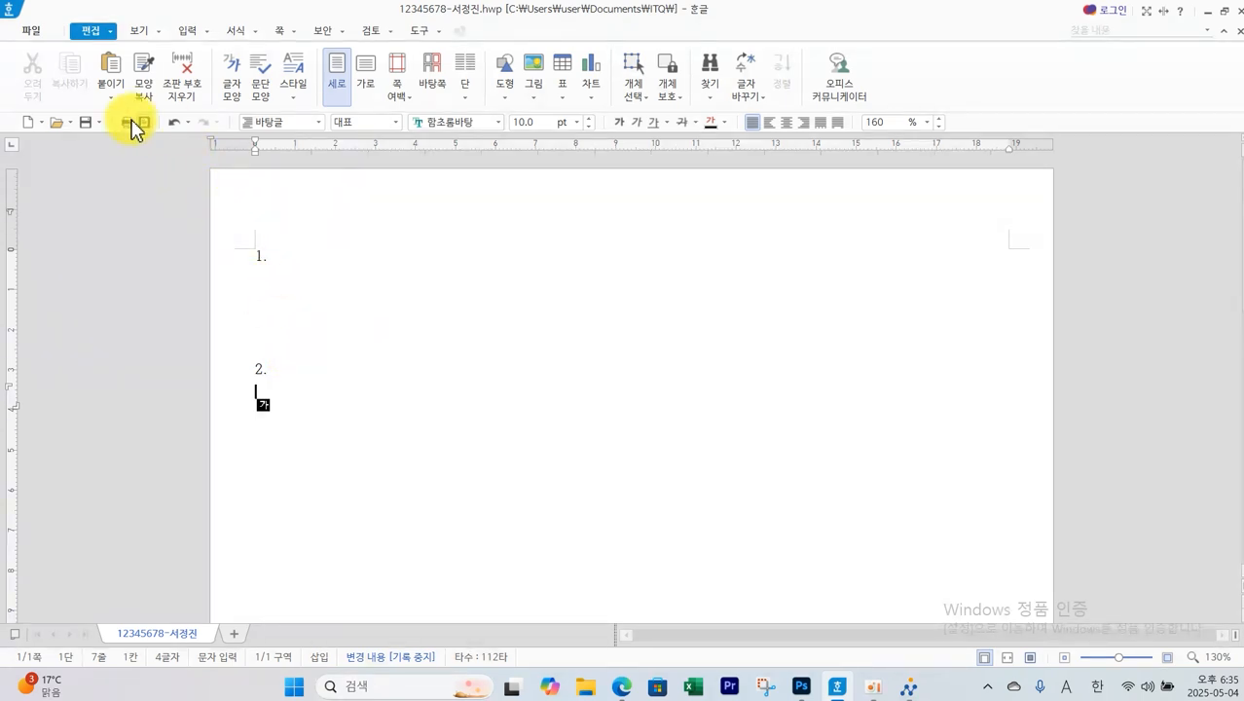
Switch to the exam PDF in Edge and examine question 2's table, its caption and its row and column layout
{"action": "left_click", "coordinate": [625, 694]}
{"action": "left_click_drag", "start_coordinate": [173, 406], "coordinate": [1047, 575]}
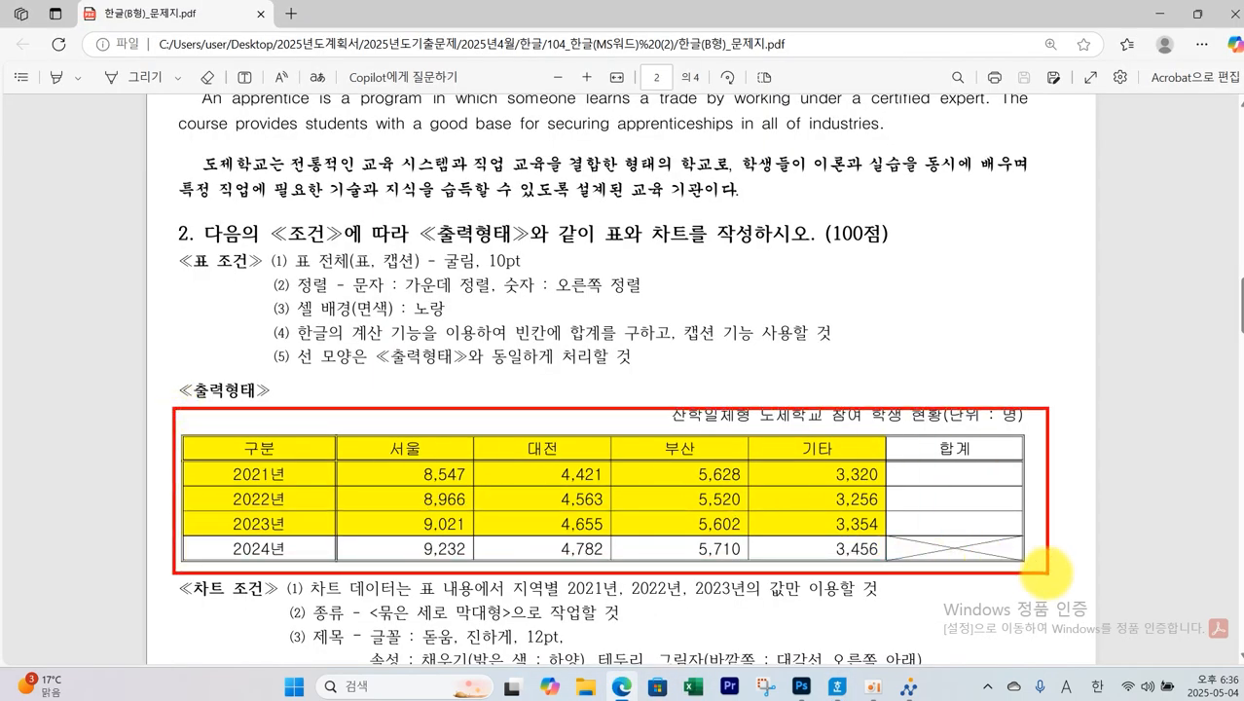
{"action": "mouse_move", "coordinate": [668, 388]}
{"action": "left_mouse_down"}
{"action": "mouse_move", "coordinate": [720, 419]}
{"action": "mouse_move", "coordinate": [1056, 421]}
{"action": "mouse_move", "coordinate": [666, 395]}
{"action": "left_mouse_up"}
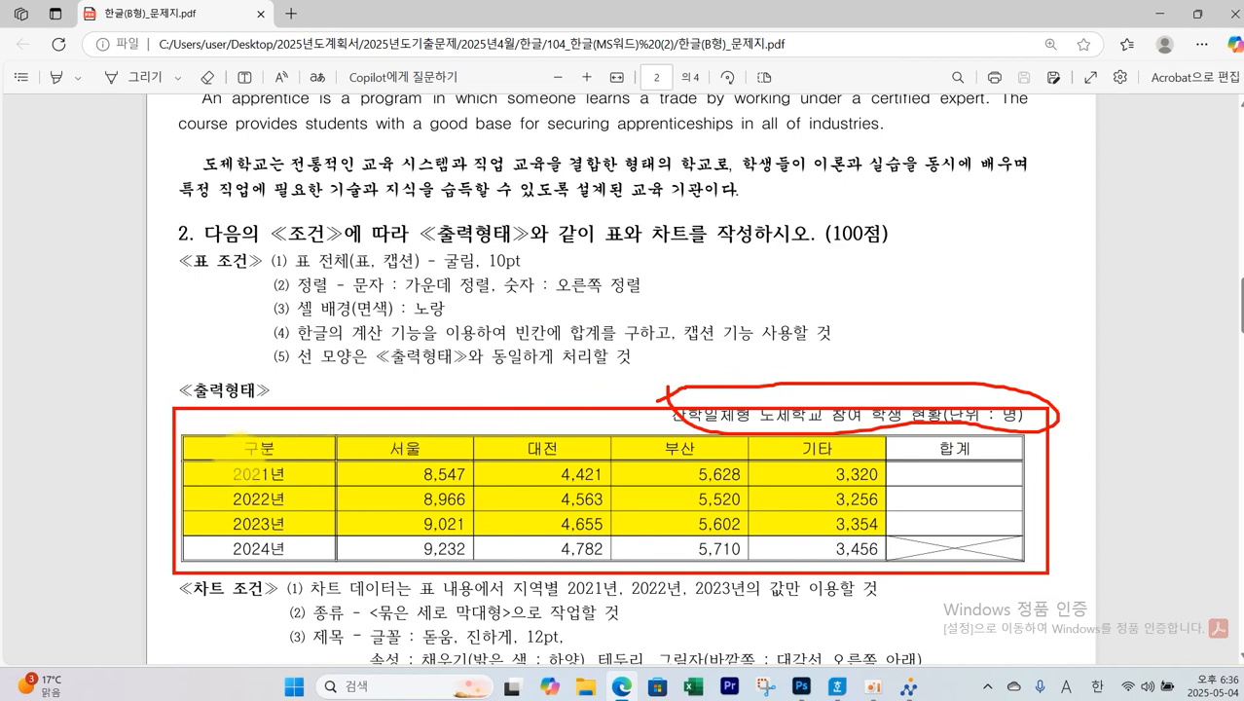
{"action": "left_click_drag", "start_coordinate": [169, 445], "coordinate": [238, 445]}
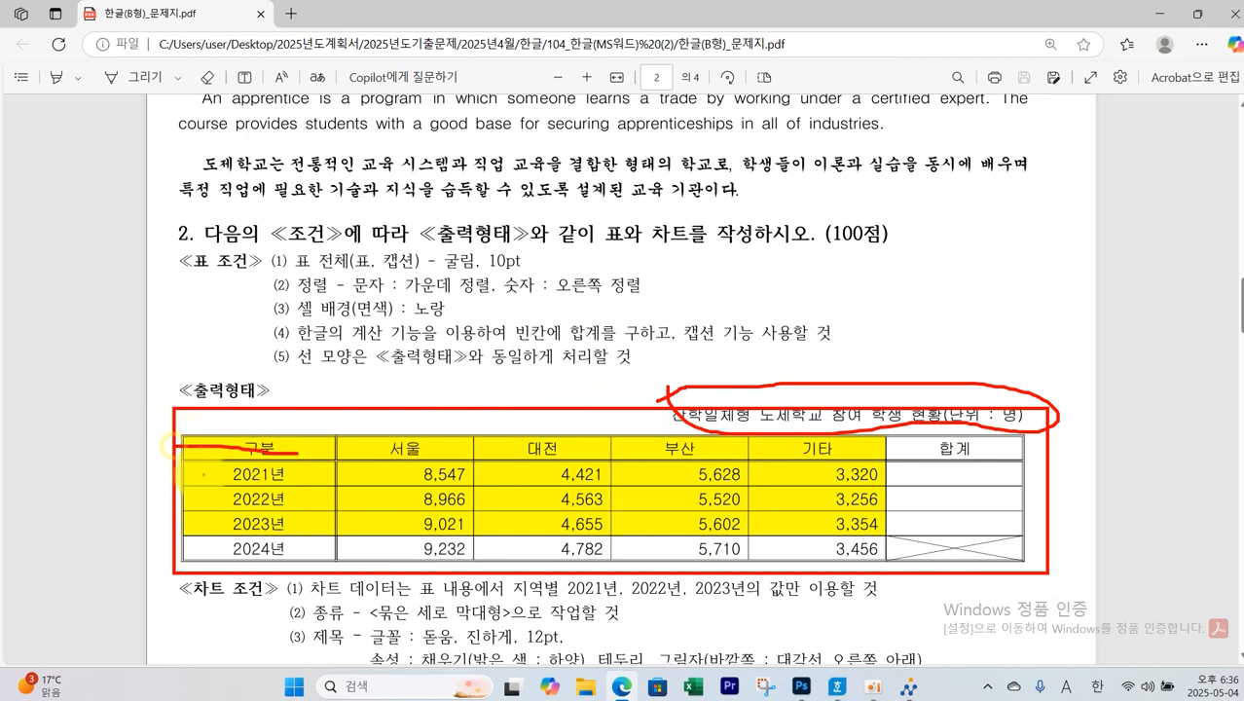
{"action": "left_click_drag", "start_coordinate": [180, 476], "coordinate": [310, 489]}
{"action": "mouse_move", "coordinate": [185, 505]}
{"action": "left_mouse_down"}
{"action": "mouse_move", "coordinate": [283, 504]}
{"action": "mouse_move", "coordinate": [271, 500]}
{"action": "left_mouse_up"}
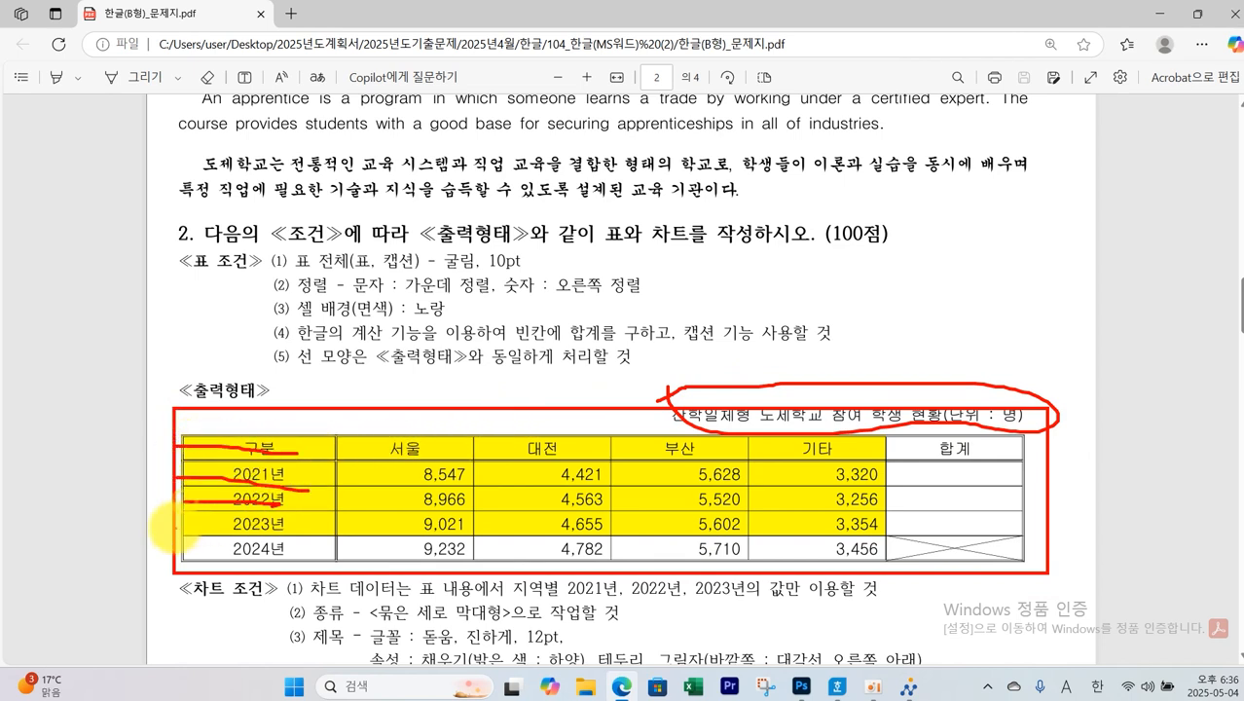
{"action": "left_click_drag", "start_coordinate": [177, 528], "coordinate": [282, 528]}
{"action": "left_click_drag", "start_coordinate": [180, 554], "coordinate": [282, 553]}
{"action": "left_click_drag", "start_coordinate": [261, 392], "coordinate": [260, 585]}
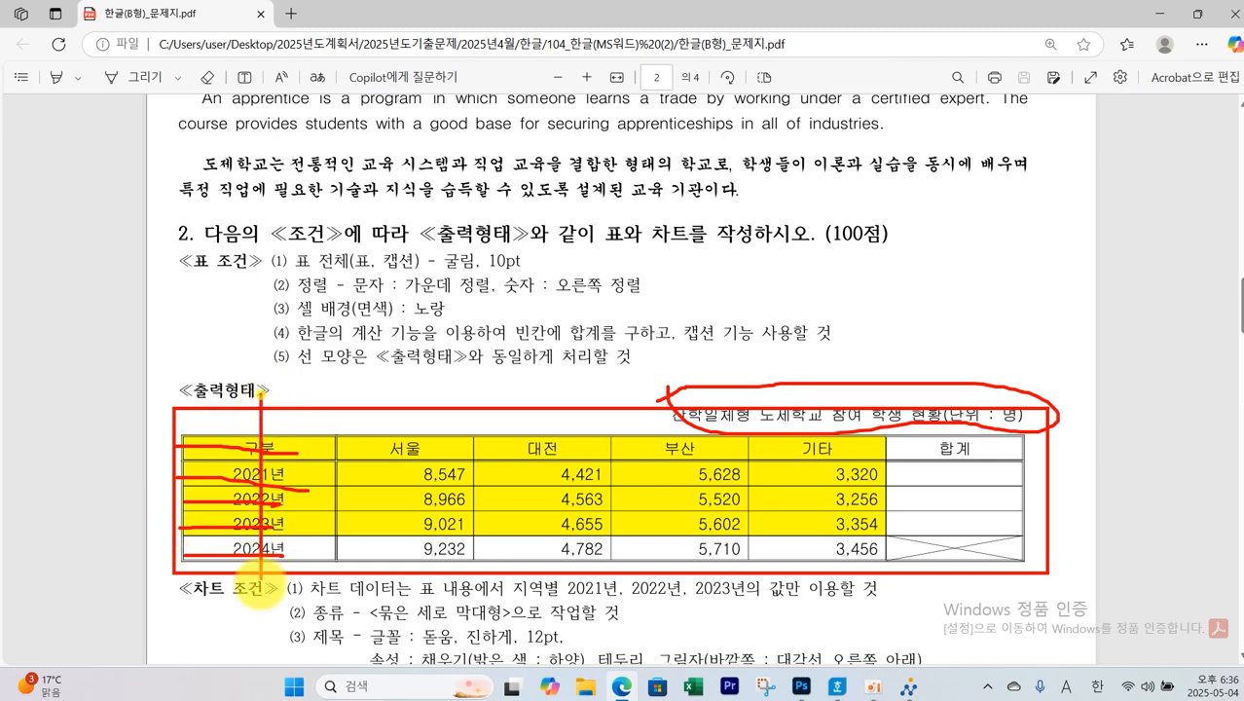
{"action": "left_click_drag", "start_coordinate": [459, 394], "coordinate": [458, 562]}
{"action": "left_click_drag", "start_coordinate": [564, 392], "coordinate": [565, 547]}
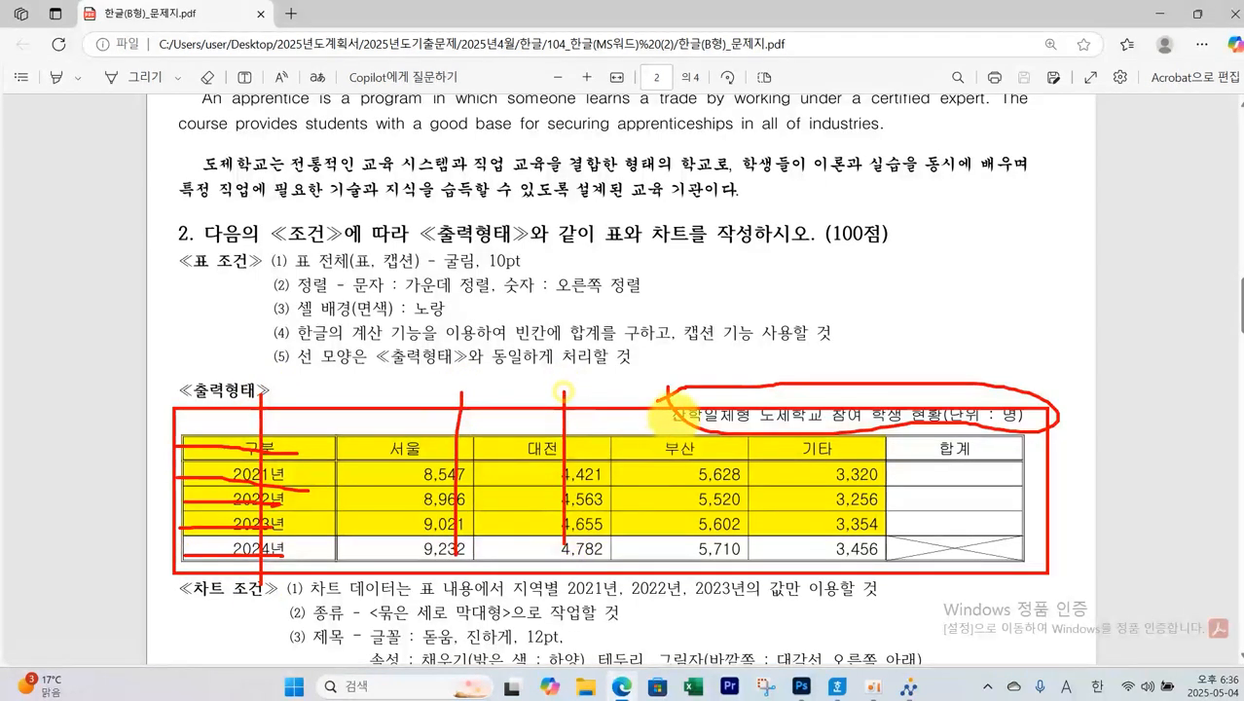
{"action": "left_click_drag", "start_coordinate": [681, 394], "coordinate": [693, 587]}
{"action": "left_click_drag", "start_coordinate": [847, 389], "coordinate": [849, 569]}
{"action": "left_click_drag", "start_coordinate": [979, 399], "coordinate": [979, 560]}
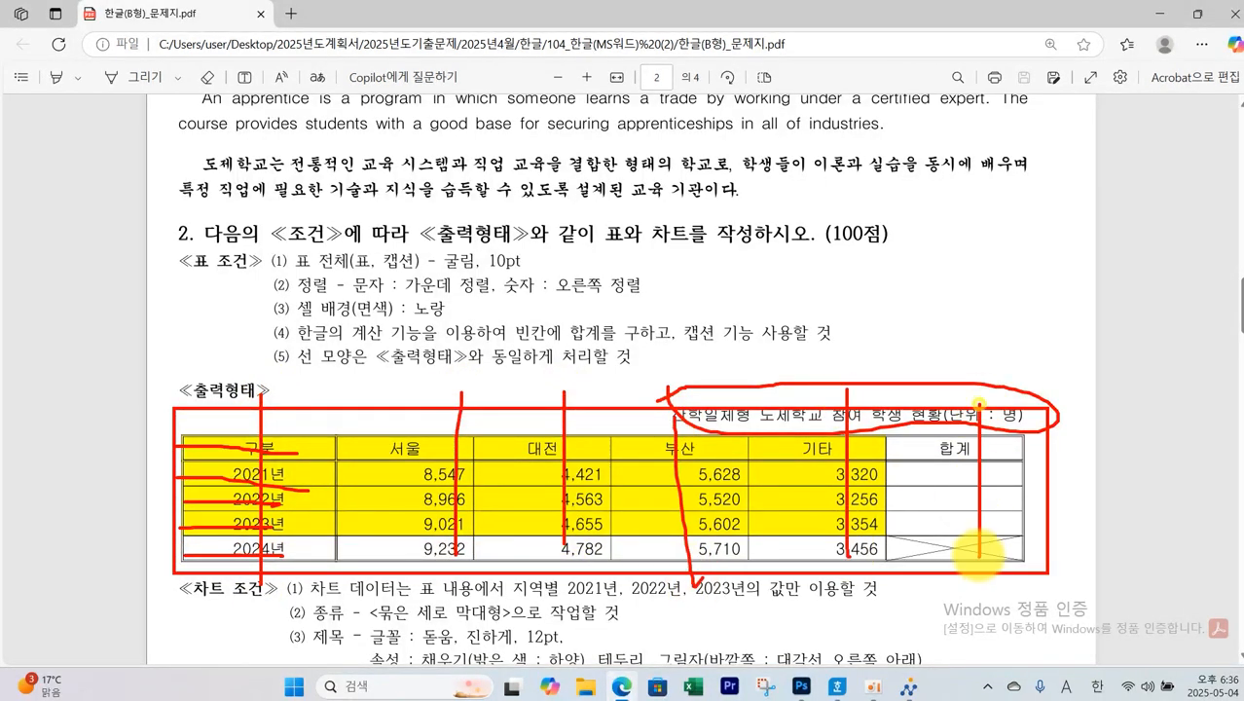
{"action": "key", "text": "Escape"}
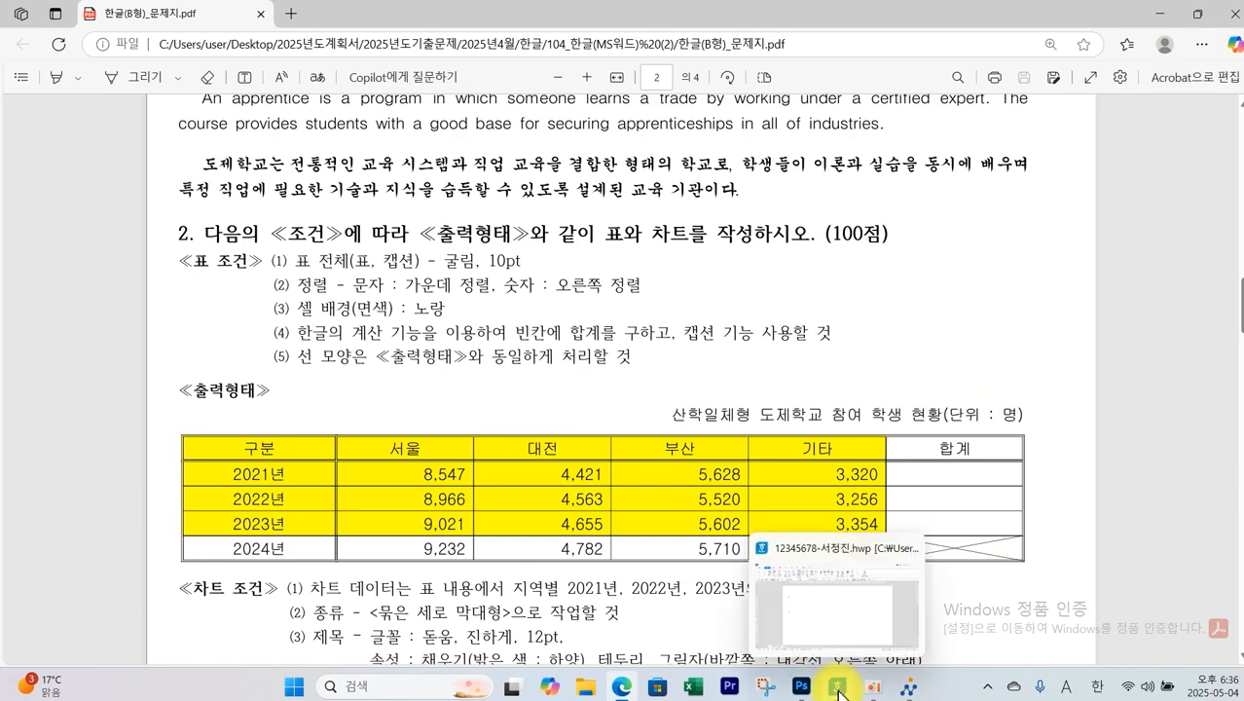
Switch back to the answer document in 한글 and insert a table with 5 rows and 6 columns below number 2
{"action": "left_click", "coordinate": [839, 693]}
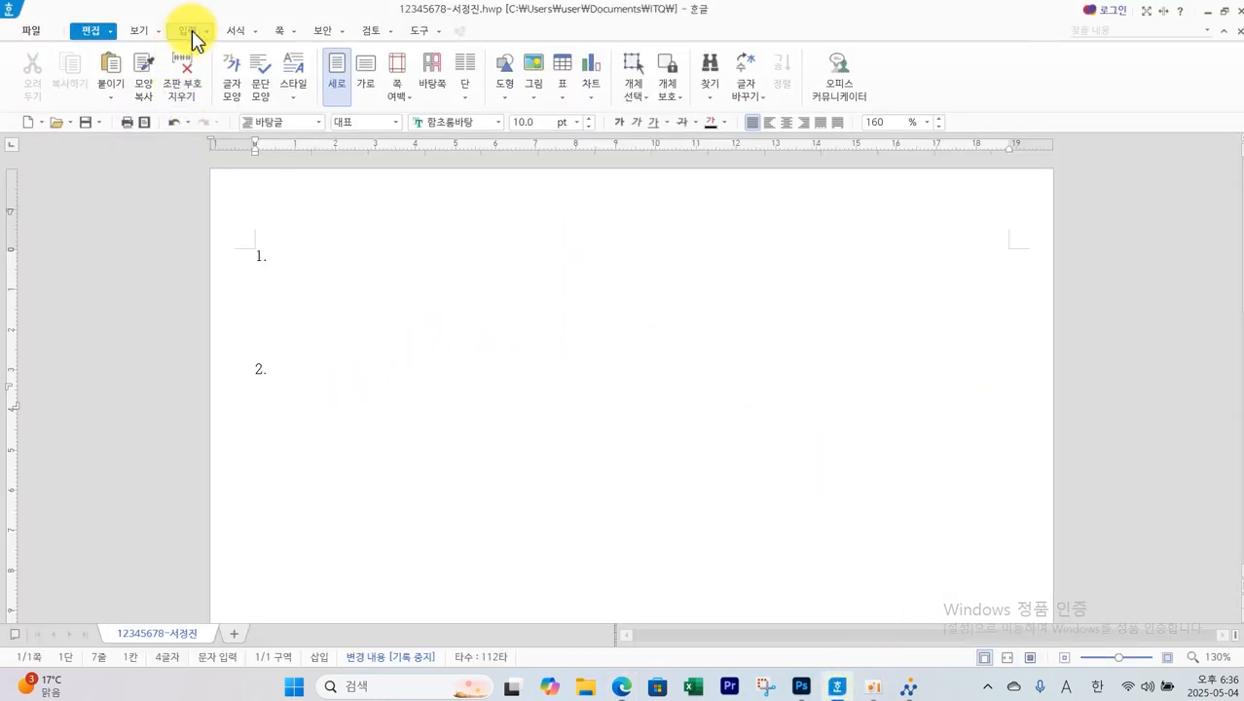
{"action": "left_click", "coordinate": [188, 31]}
{"action": "left_click", "coordinate": [176, 68]}
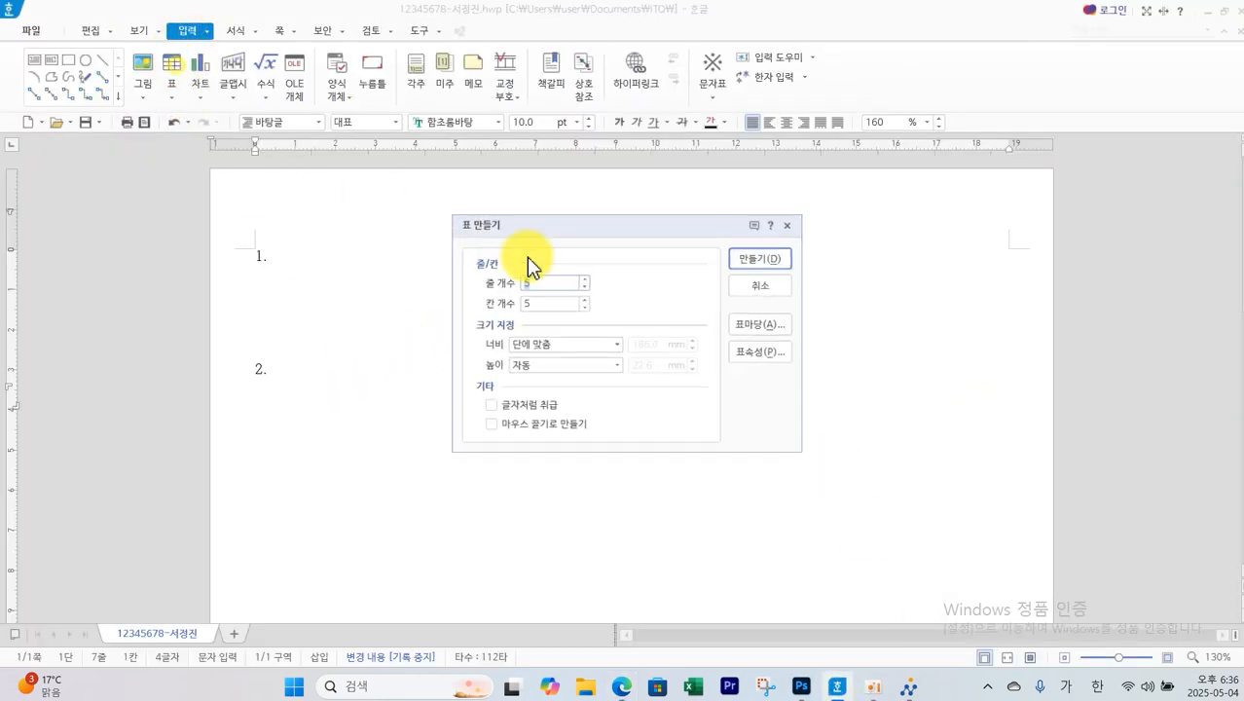
{"action": "left_click", "coordinate": [584, 299]}
{"action": "left_click", "coordinate": [748, 258]}
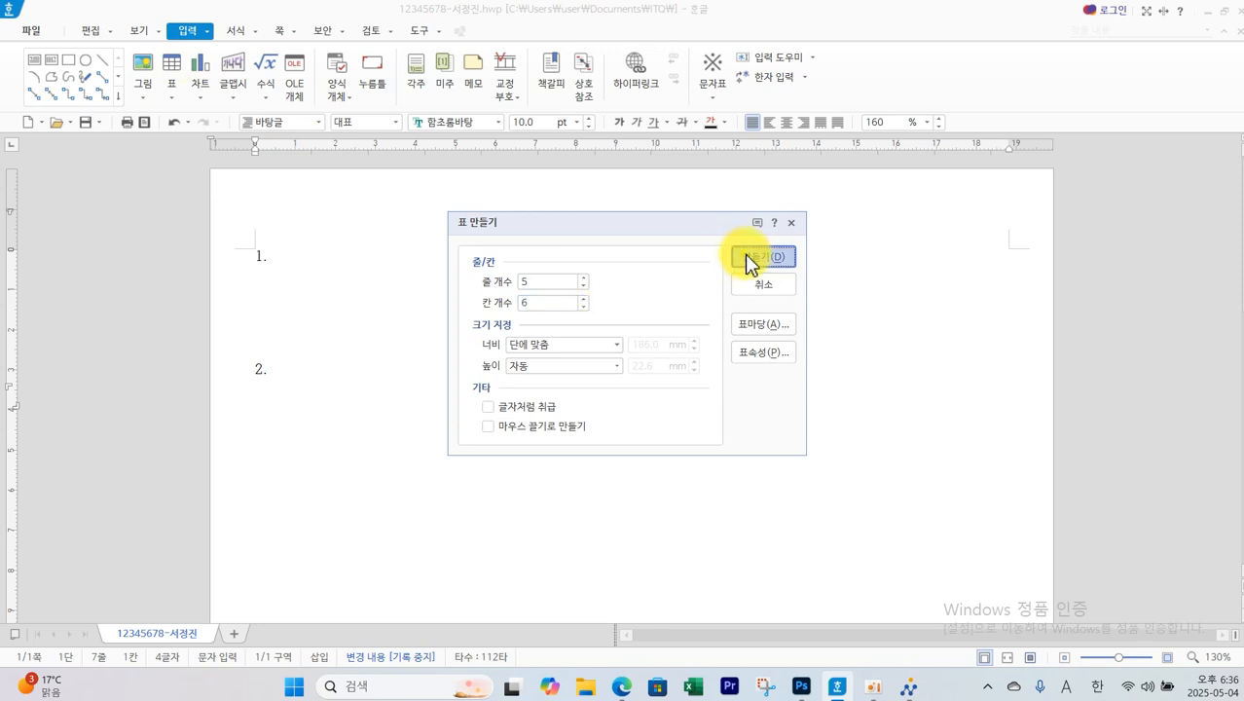
Check the table's caption in the exam PDF in Edge, return to the answer document in 한글 and add a caption above the table
{"action": "left_click", "coordinate": [623, 689]}
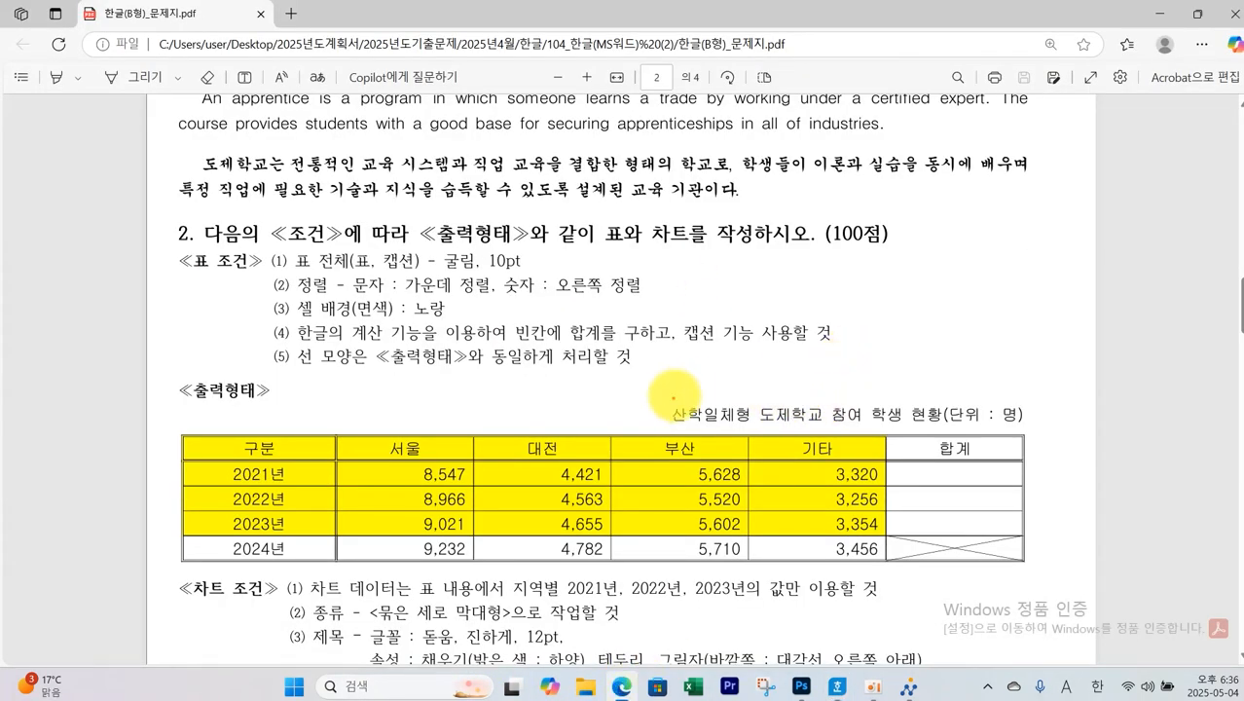
{"action": "mouse_move", "coordinate": [650, 385]}
{"action": "left_mouse_down"}
{"action": "mouse_move", "coordinate": [945, 438]}
{"action": "mouse_move", "coordinate": [1024, 423]}
{"action": "left_mouse_up"}
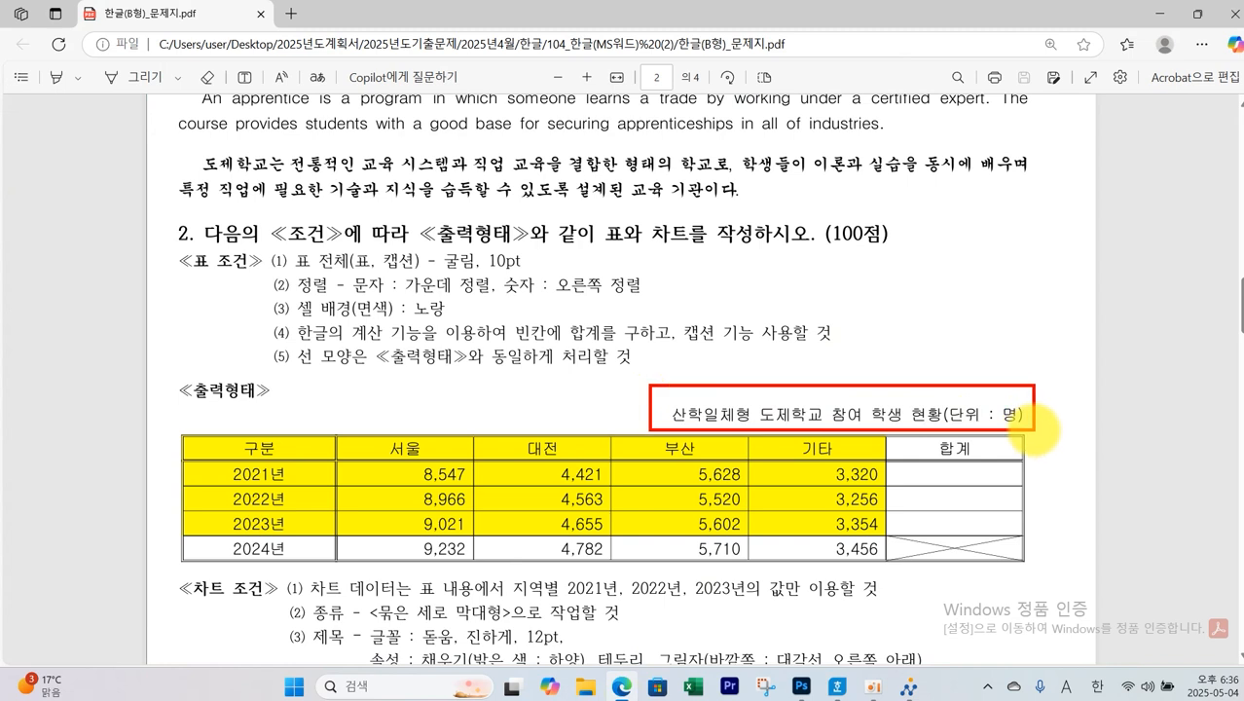
{"action": "key", "text": "Escape"}
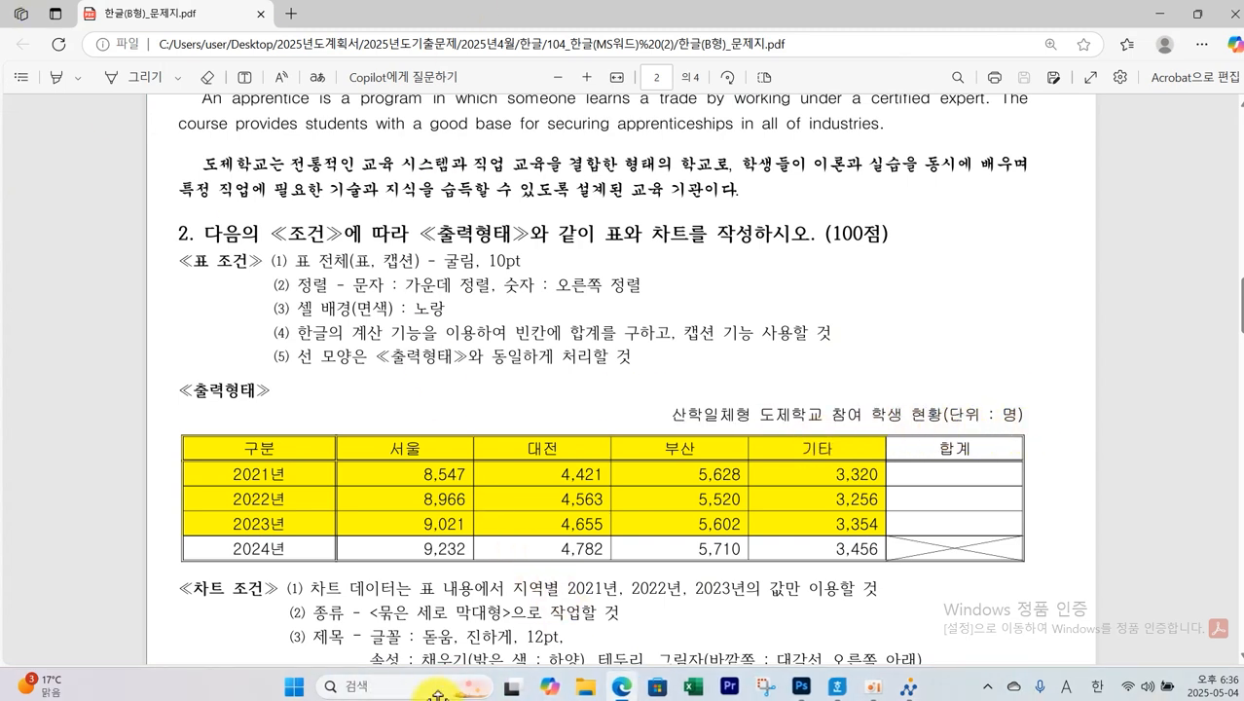
{"action": "left_click", "coordinate": [836, 687]}
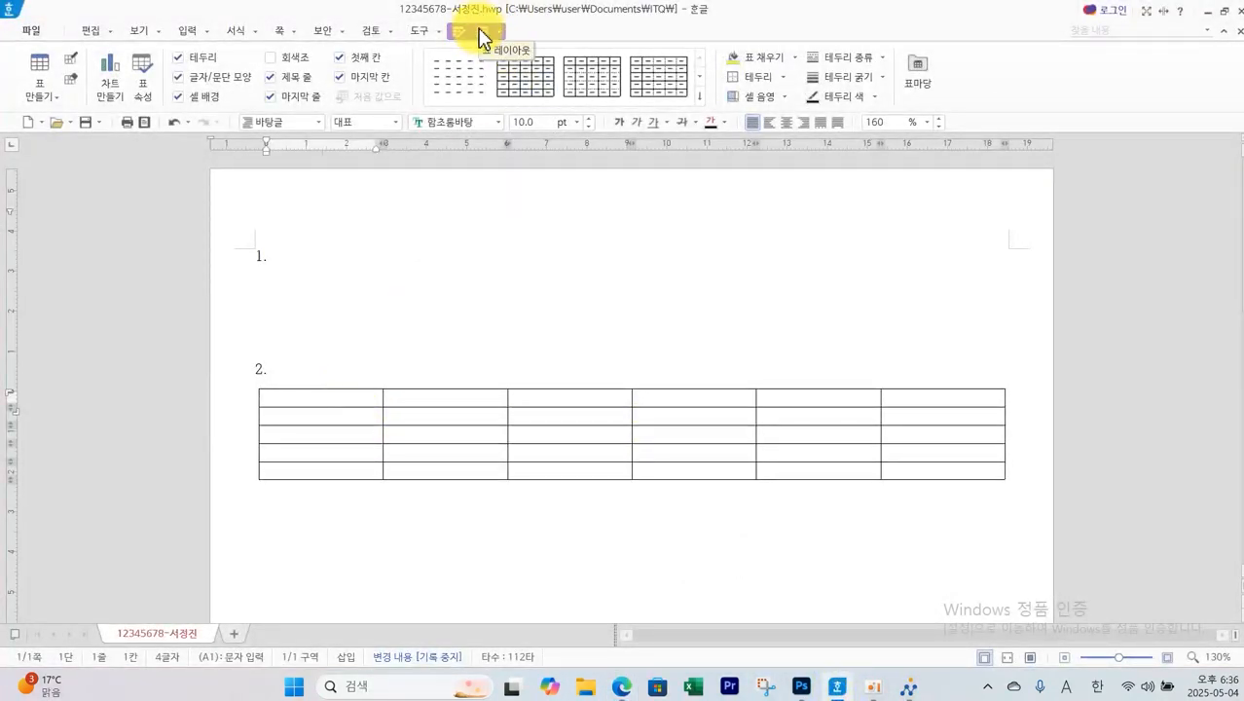
{"action": "left_click", "coordinate": [484, 35]}
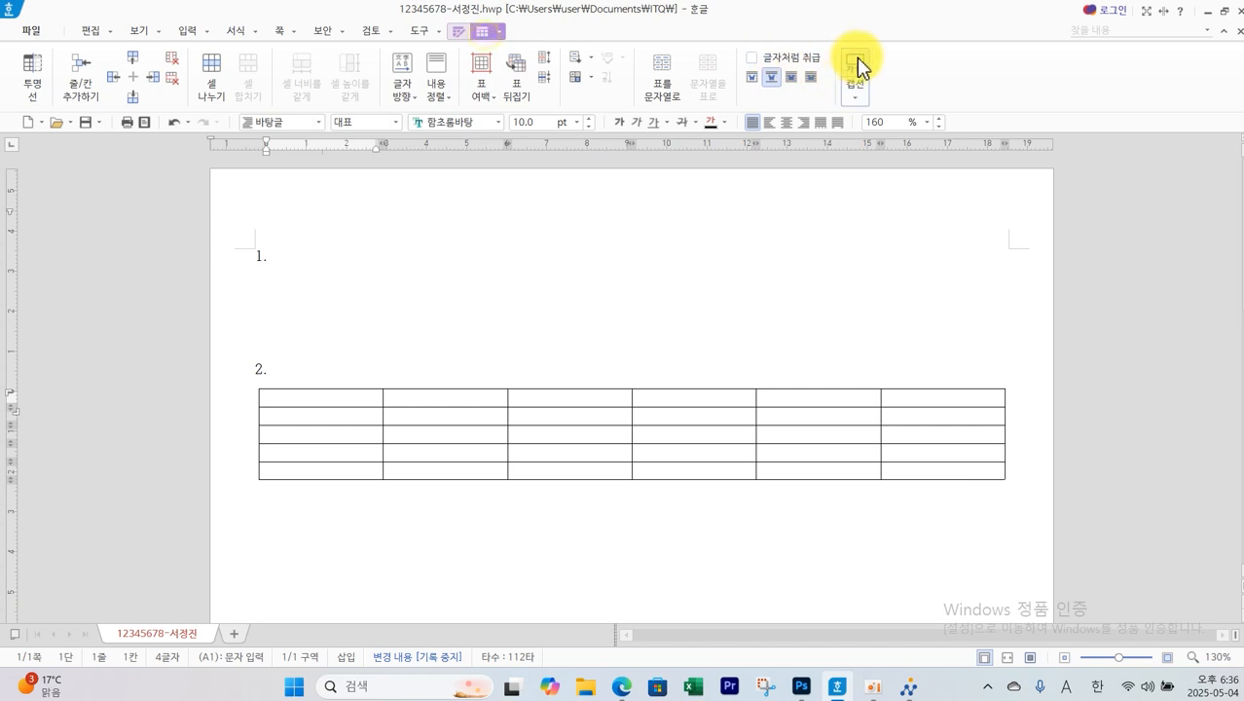
{"action": "key", "text": "ctrl+2"}
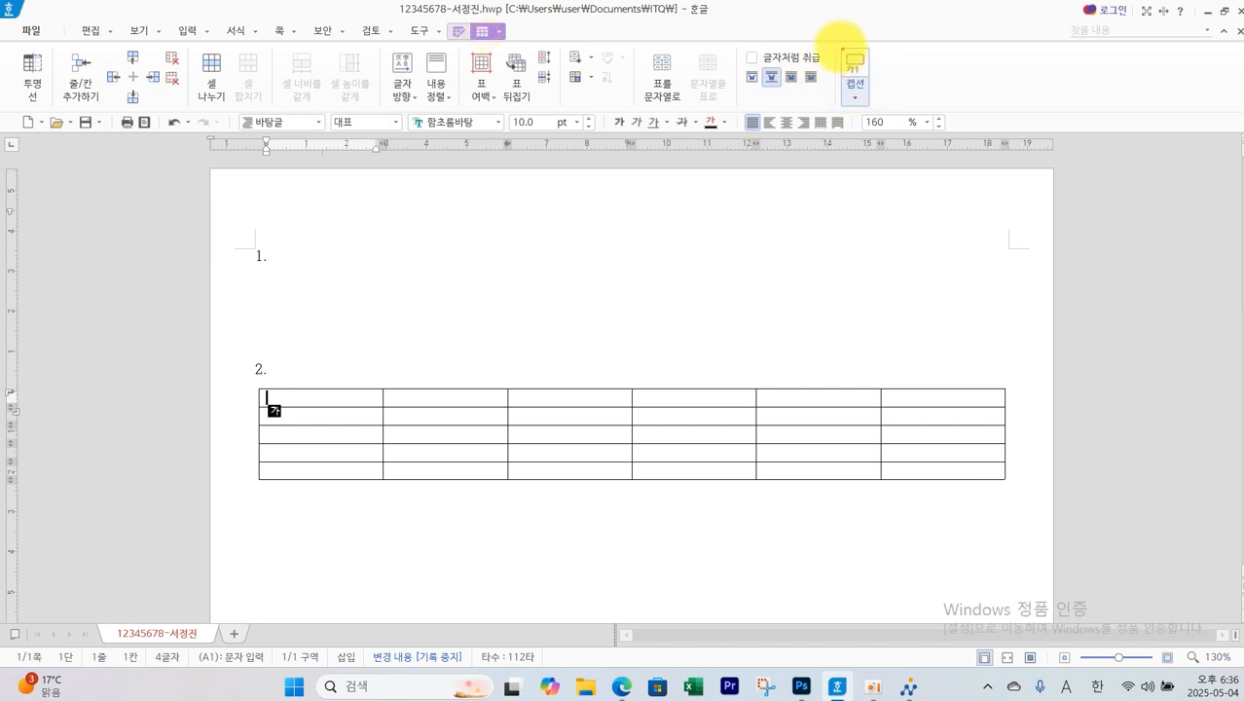
{"action": "mouse_move", "coordinate": [830, 33]}
{"action": "left_mouse_down"}
{"action": "mouse_move", "coordinate": [889, 106]}
{"action": "mouse_move", "coordinate": [891, 130]}
{"action": "left_mouse_up"}
{"action": "key", "text": "Escape"}
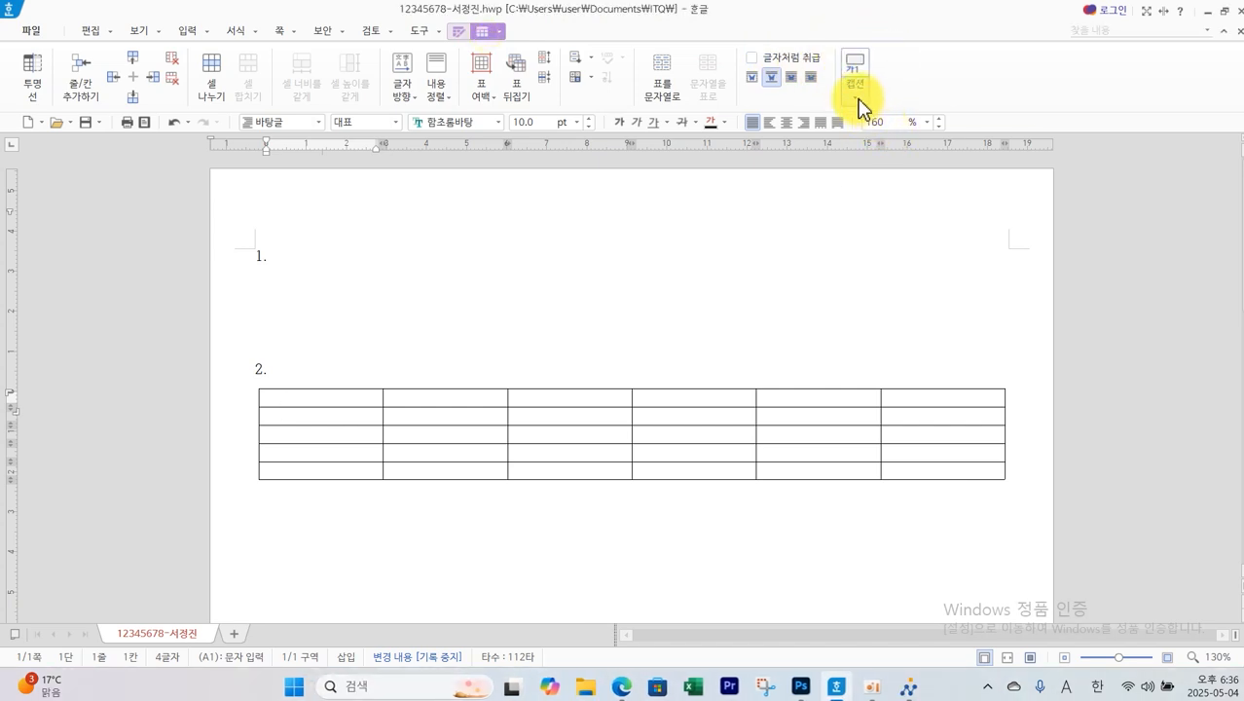
{"action": "left_click", "coordinate": [859, 106]}
{"action": "left_click", "coordinate": [869, 120]}
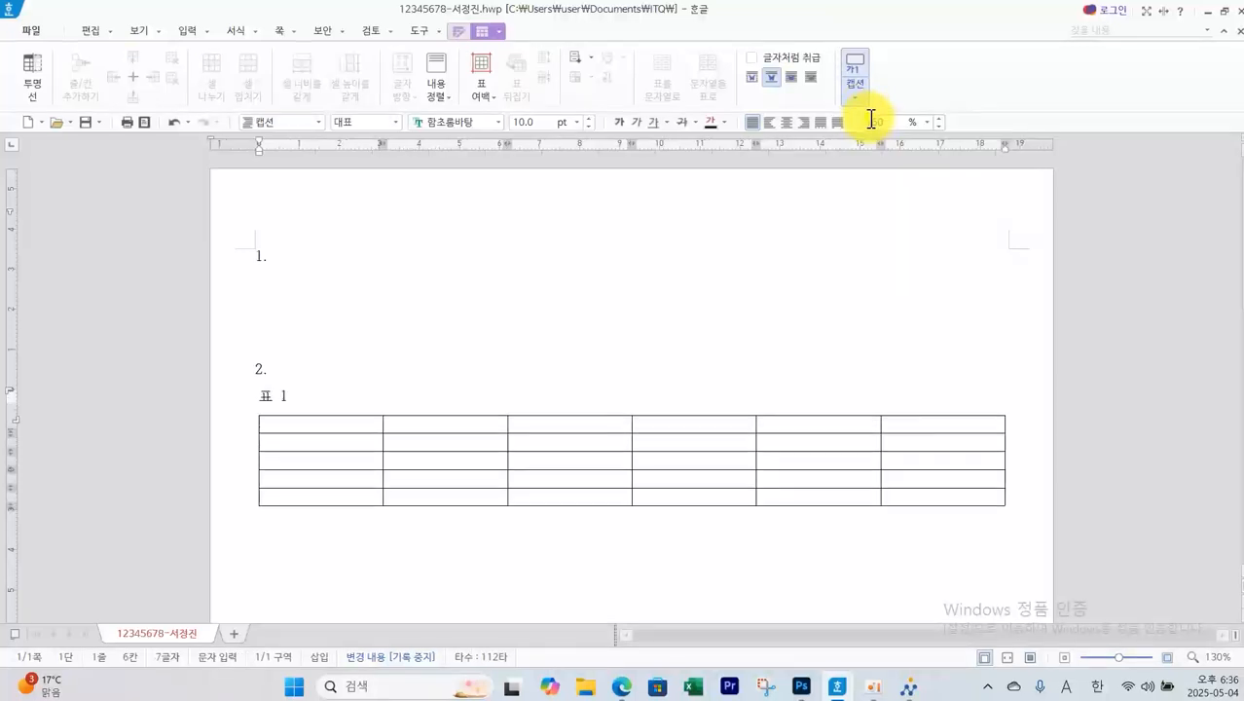
Replace the default caption with 산학일체형 도제학교 참여 학생 현황(단위 : 명) and fill in the table's headings, years and regional figures, leaving the 합계 cells empty
{"action": "left_click_drag", "start_coordinate": [297, 394], "coordinate": [248, 404]}
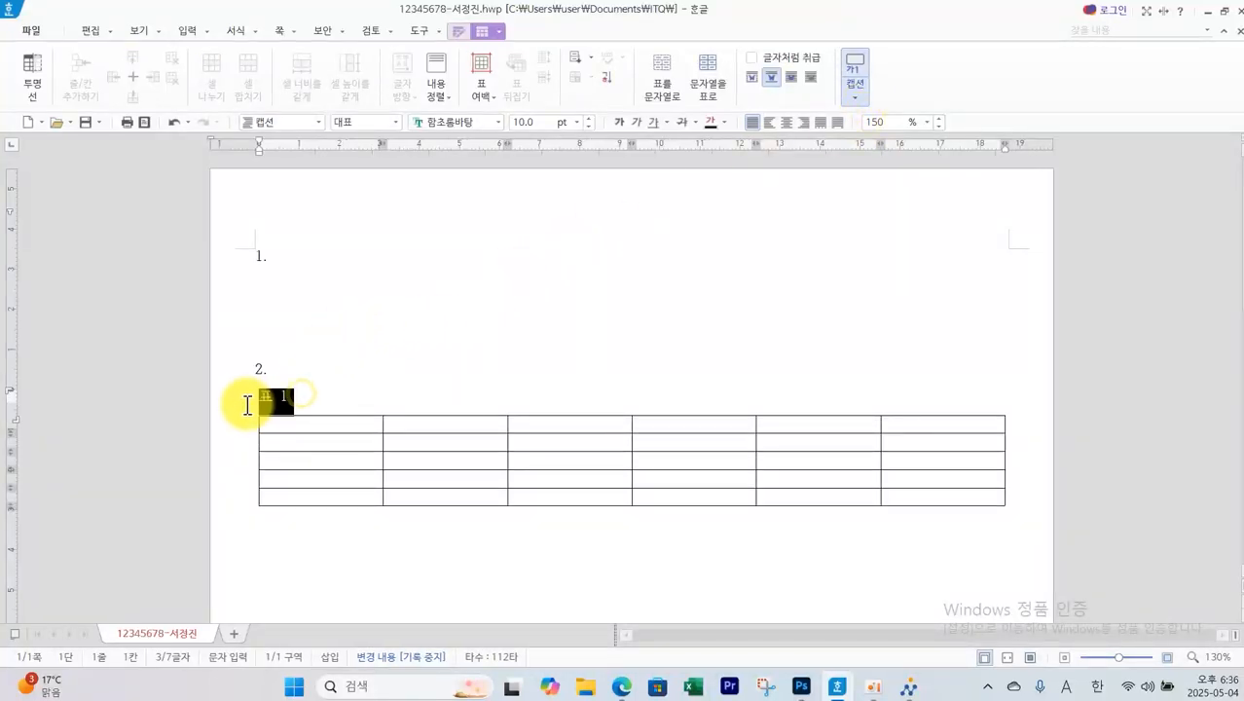
{"action": "key", "text": "Delete"}
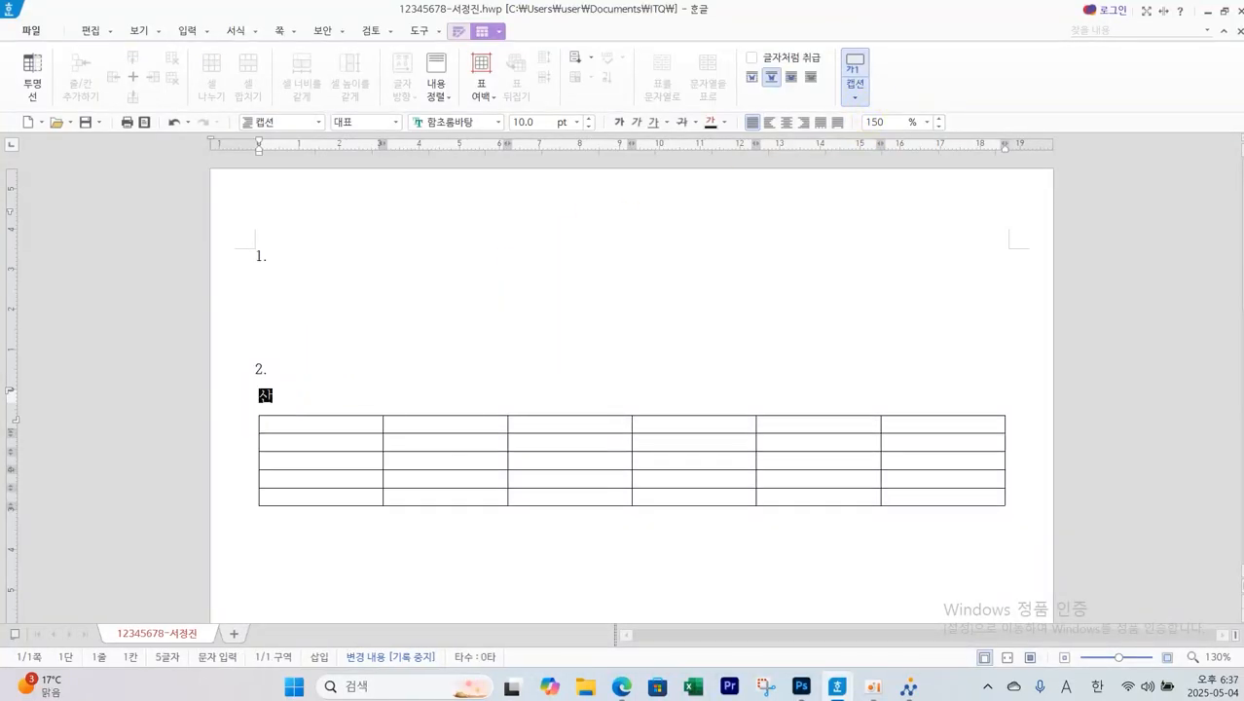
{"action": "type", "text": "산학일체형 도제학교 참여 학생 현화"}
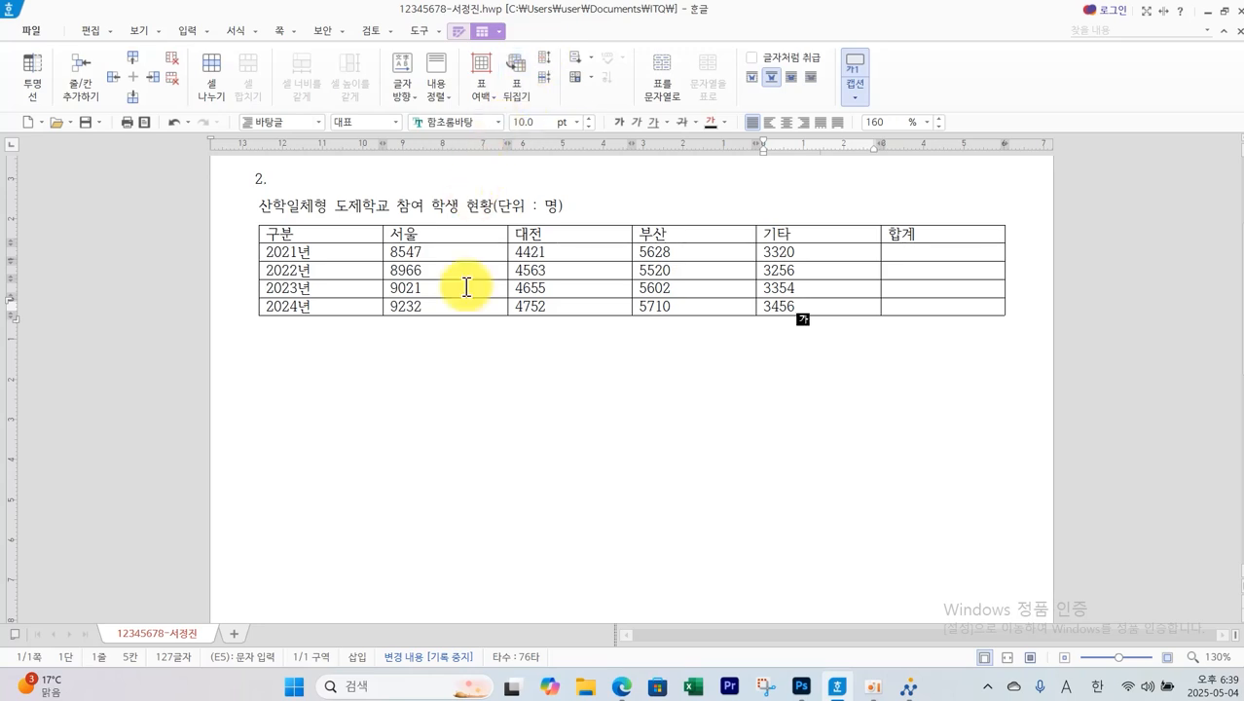
Review the table conditions in the exam PDF in Edge, return to 한글, set the table caption's font to 굴림 and align it right
{"action": "left_click", "coordinate": [621, 686]}
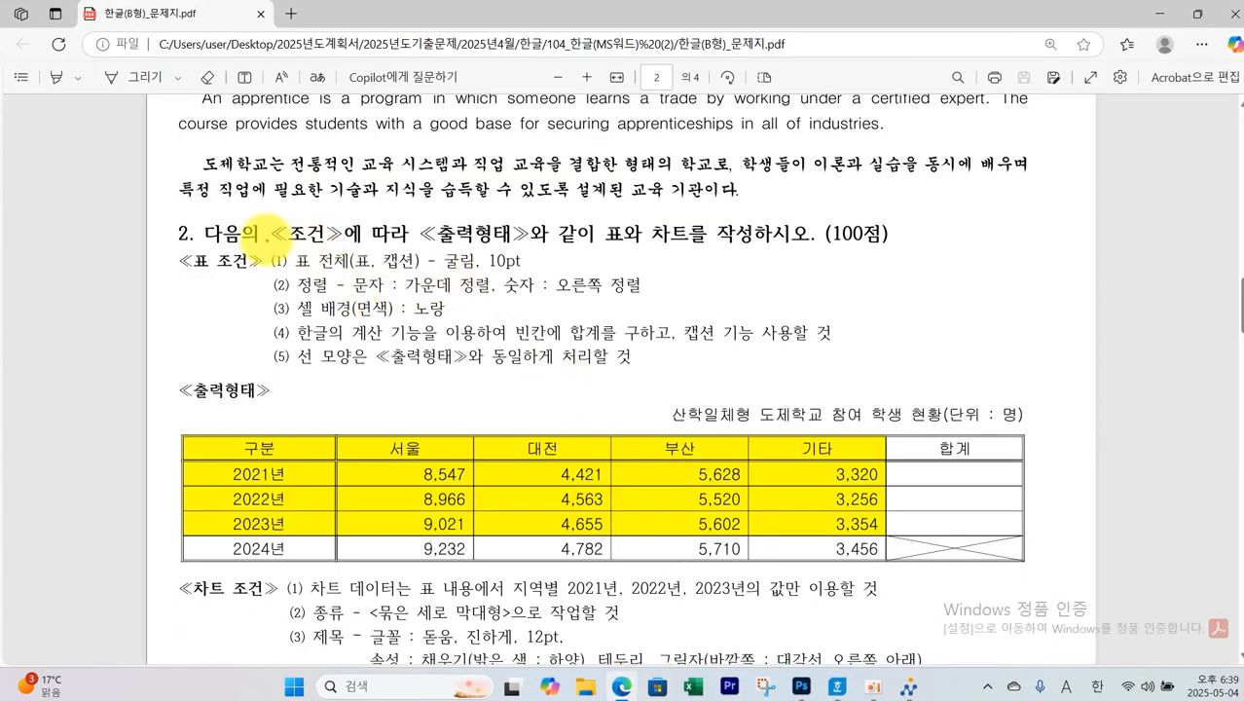
{"action": "mouse_move", "coordinate": [260, 251]}
{"action": "left_mouse_down"}
{"action": "mouse_move", "coordinate": [786, 327]}
{"action": "mouse_move", "coordinate": [876, 379]}
{"action": "left_mouse_up"}
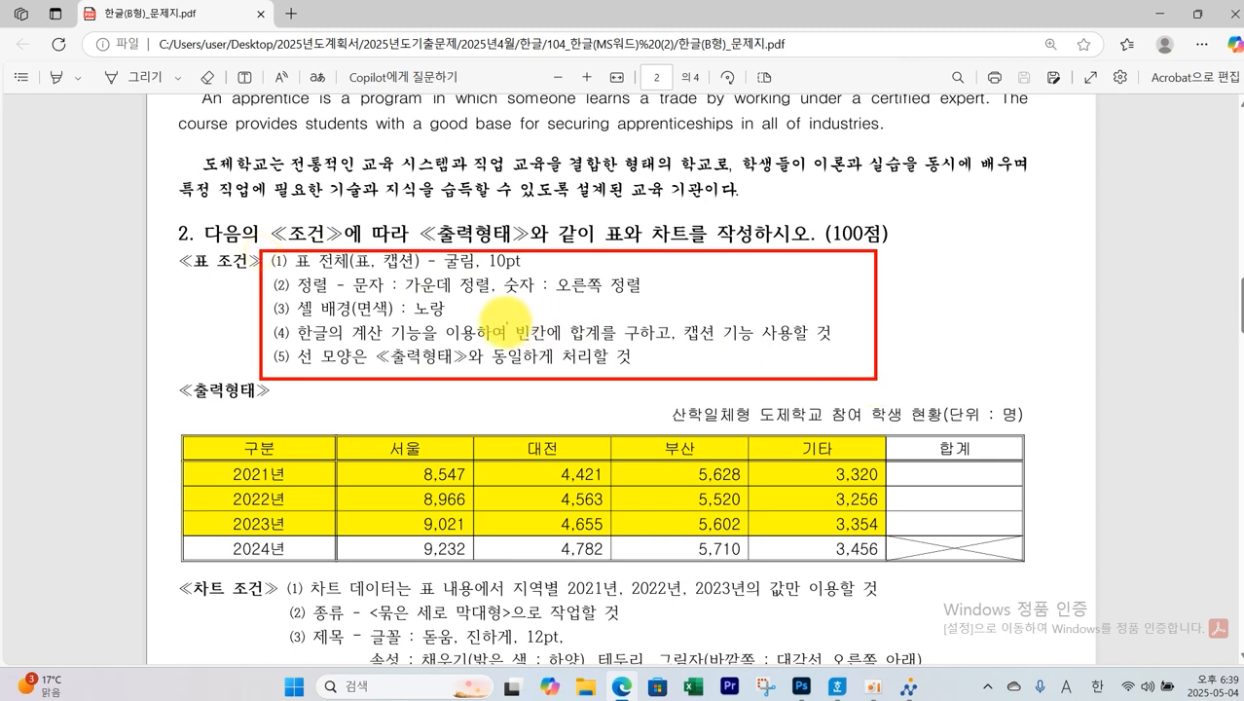
{"action": "mouse_move", "coordinate": [294, 269]}
{"action": "left_mouse_down"}
{"action": "mouse_move", "coordinate": [526, 253]}
{"action": "mouse_move", "coordinate": [511, 271]}
{"action": "mouse_move", "coordinate": [438, 255]}
{"action": "left_mouse_up"}
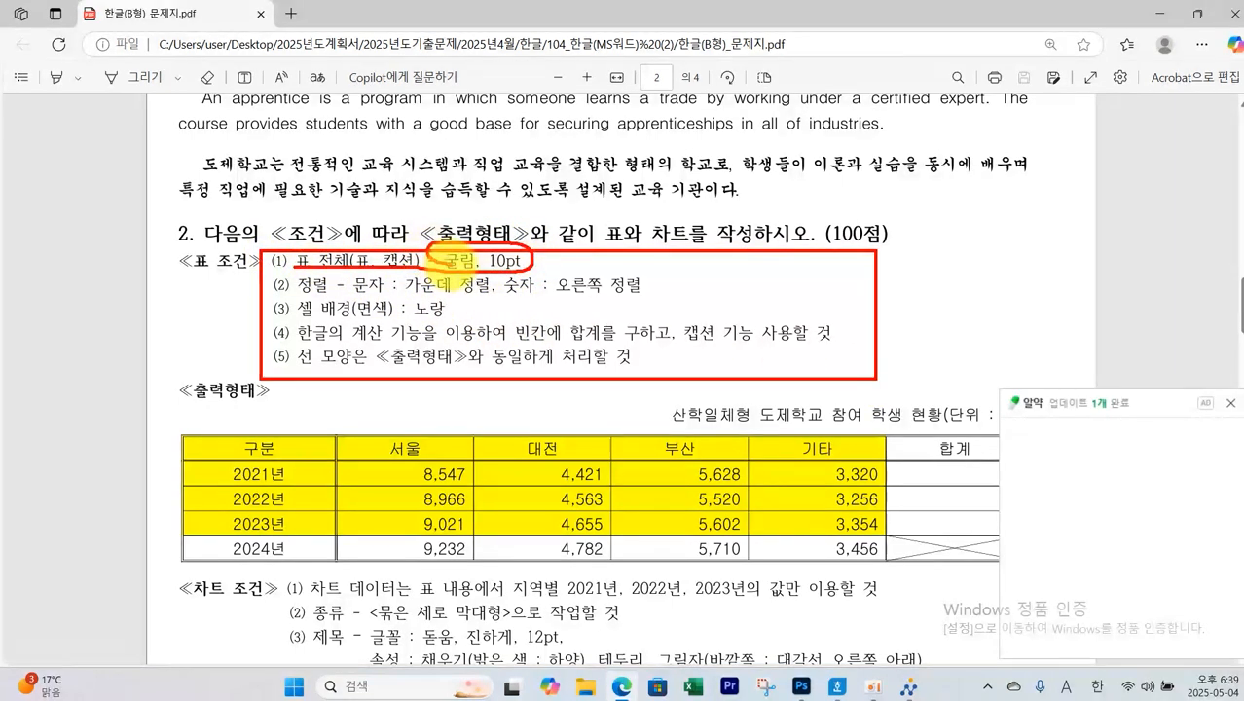
{"action": "key", "text": "Escape"}
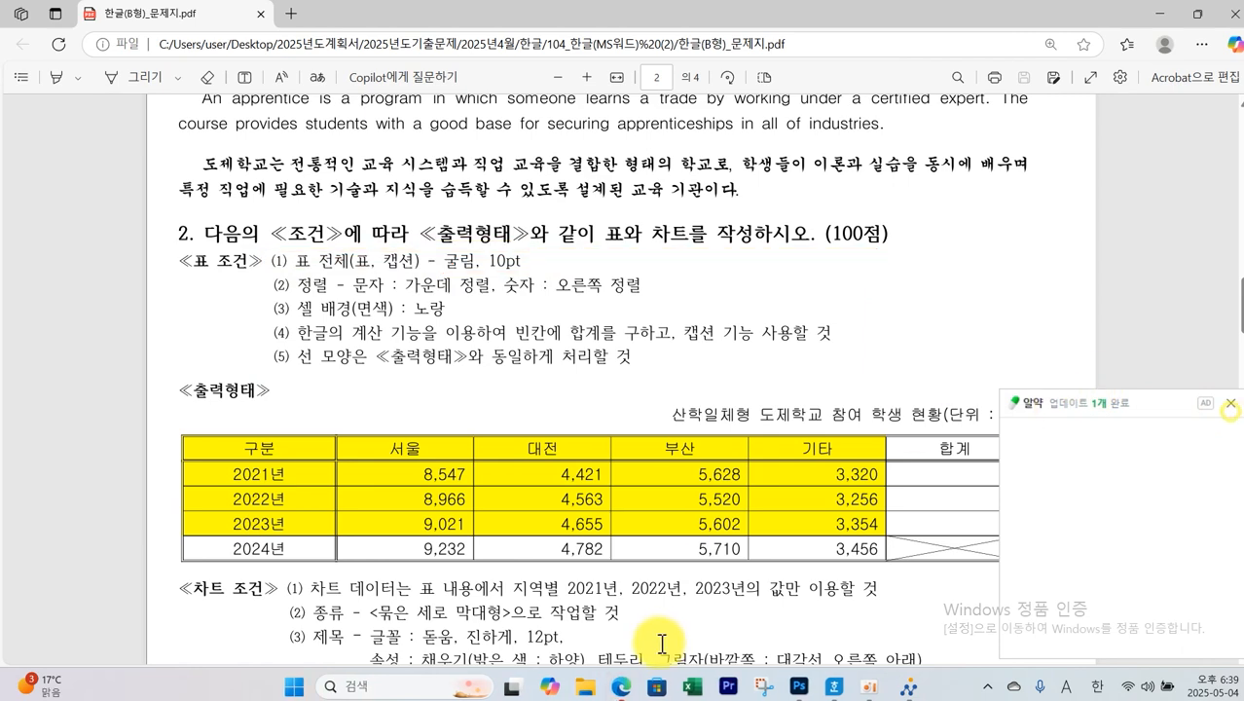
{"action": "left_click", "coordinate": [834, 687]}
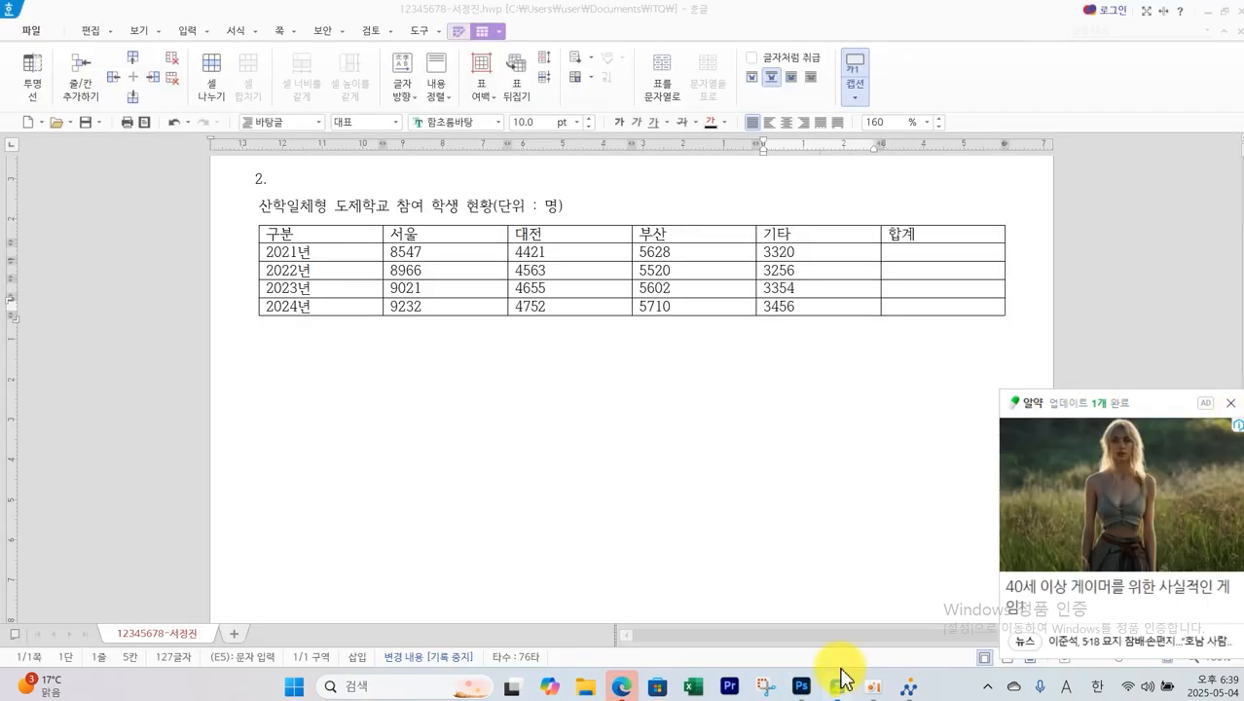
{"action": "left_click", "coordinate": [278, 207]}
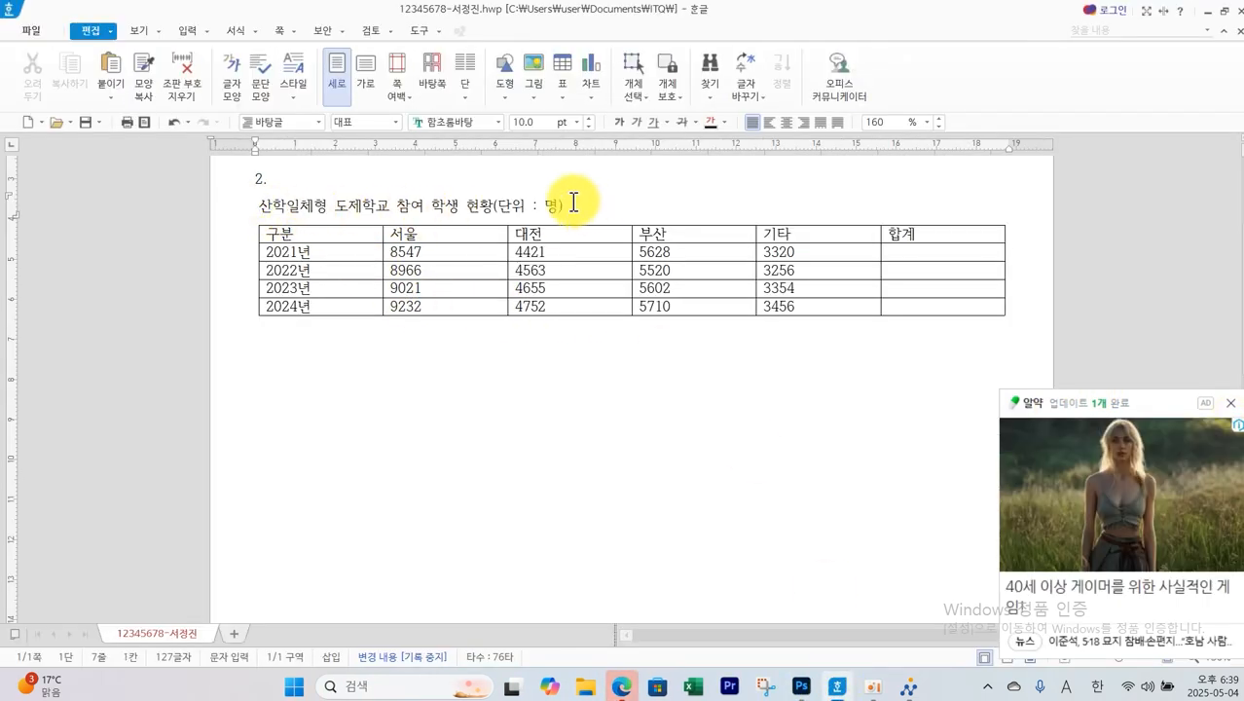
{"action": "left_click_drag", "start_coordinate": [573, 202], "coordinate": [251, 180]}
{"action": "left_click", "coordinate": [497, 122]}
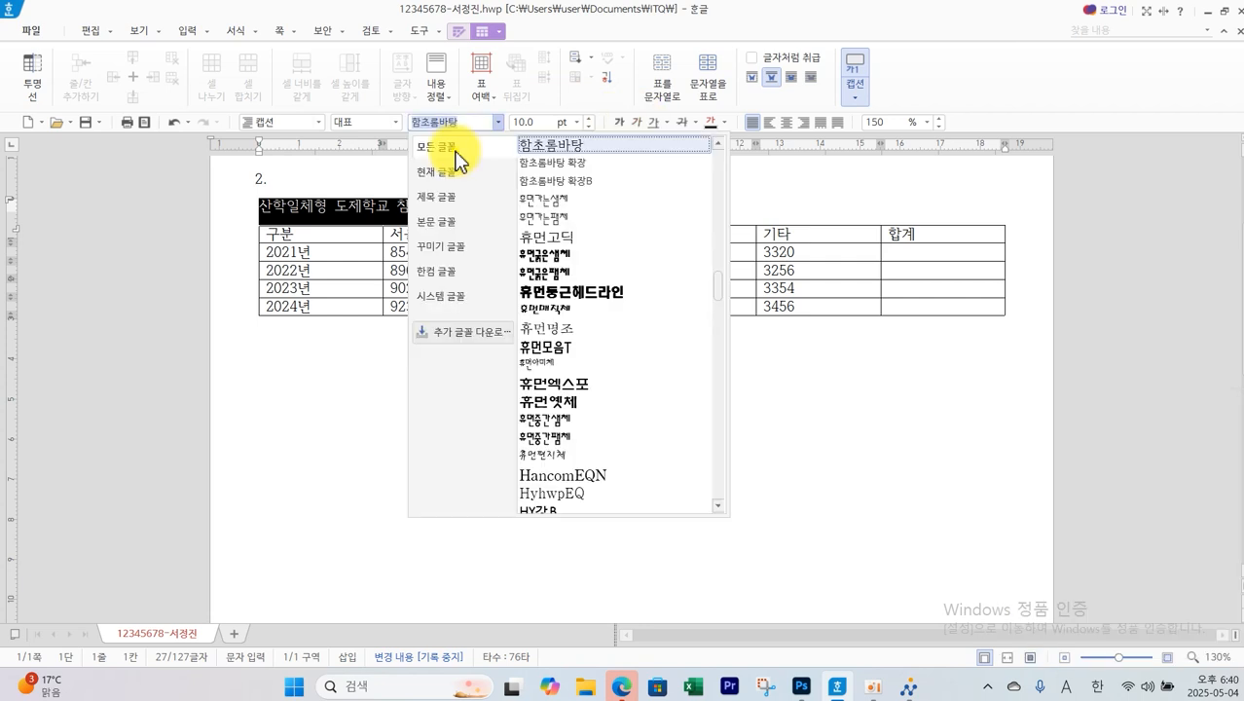
{"action": "left_click_drag", "start_coordinate": [715, 288], "coordinate": [726, 127]}
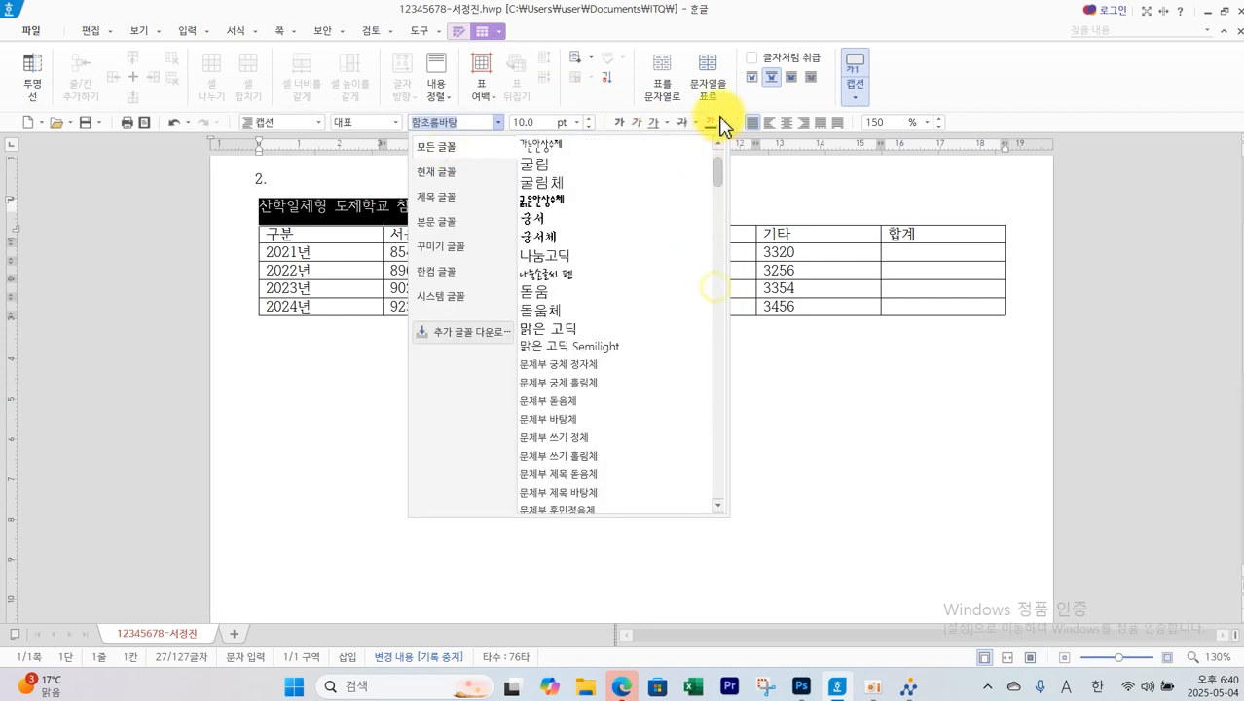
{"action": "left_click", "coordinate": [553, 166]}
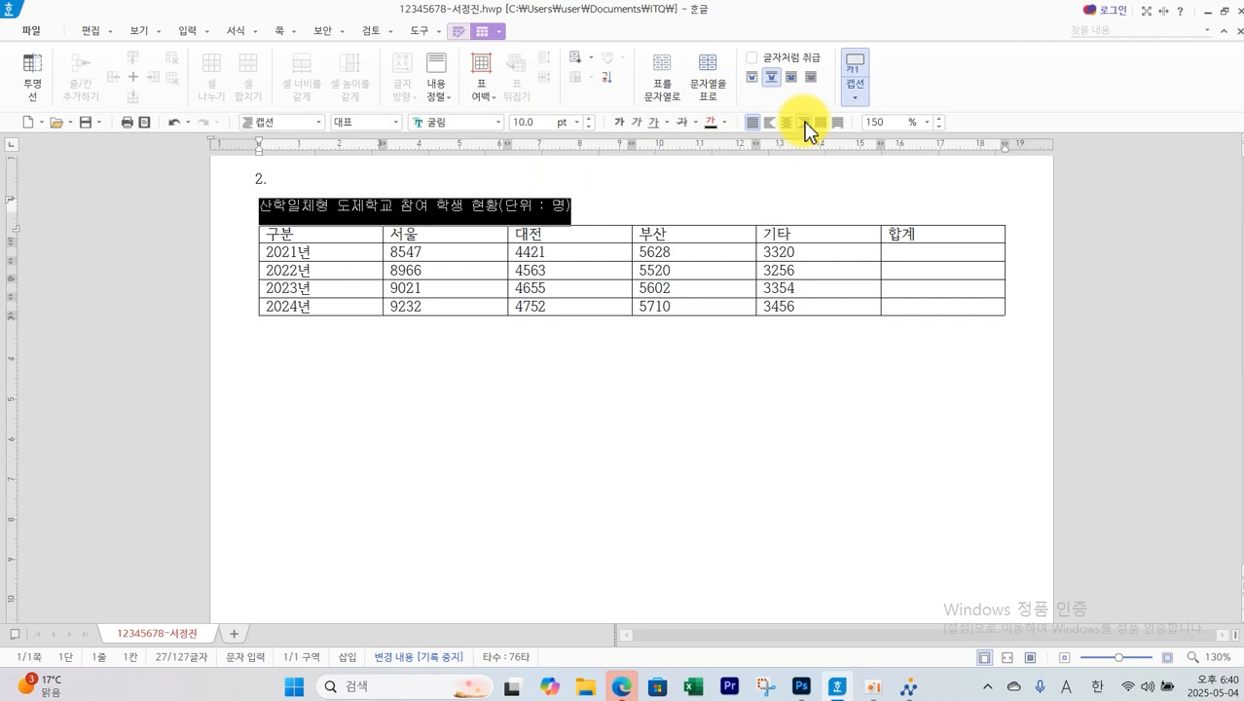
{"action": "left_click", "coordinate": [804, 123]}
Set the font of all the table's cells to 굴림
{"action": "left_click_drag", "start_coordinate": [328, 232], "coordinate": [942, 306]}
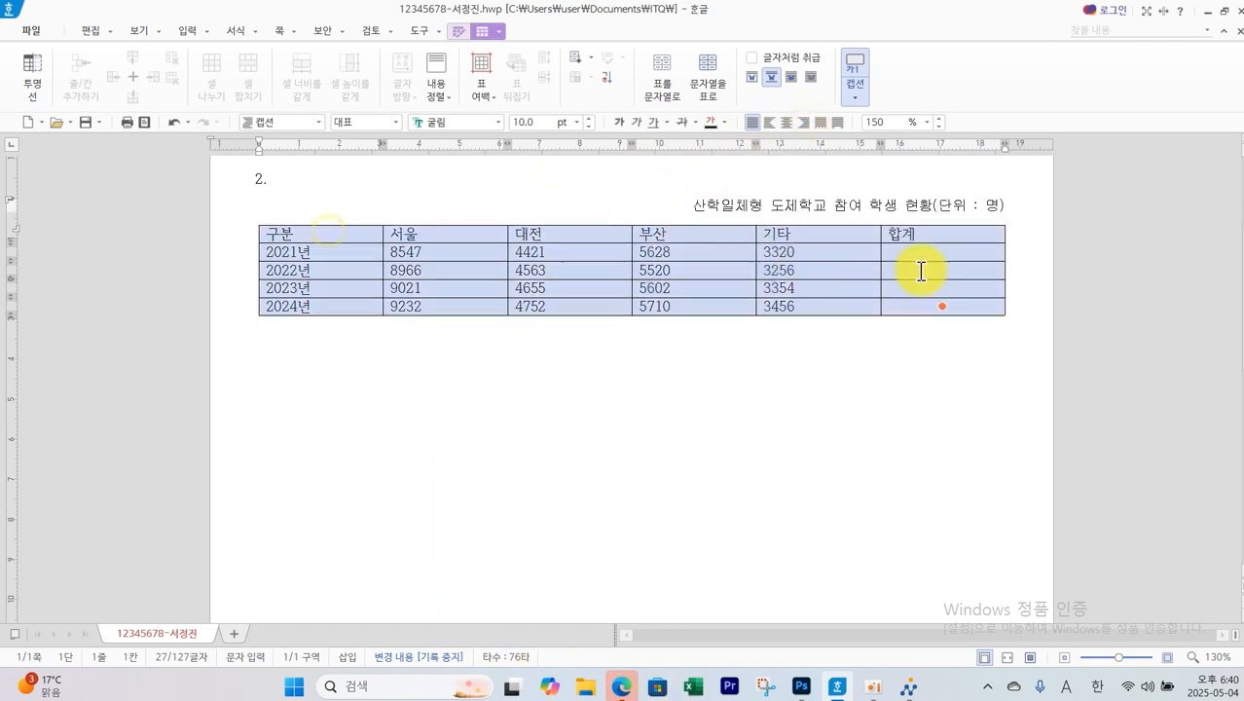
{"action": "left_click", "coordinate": [498, 123]}
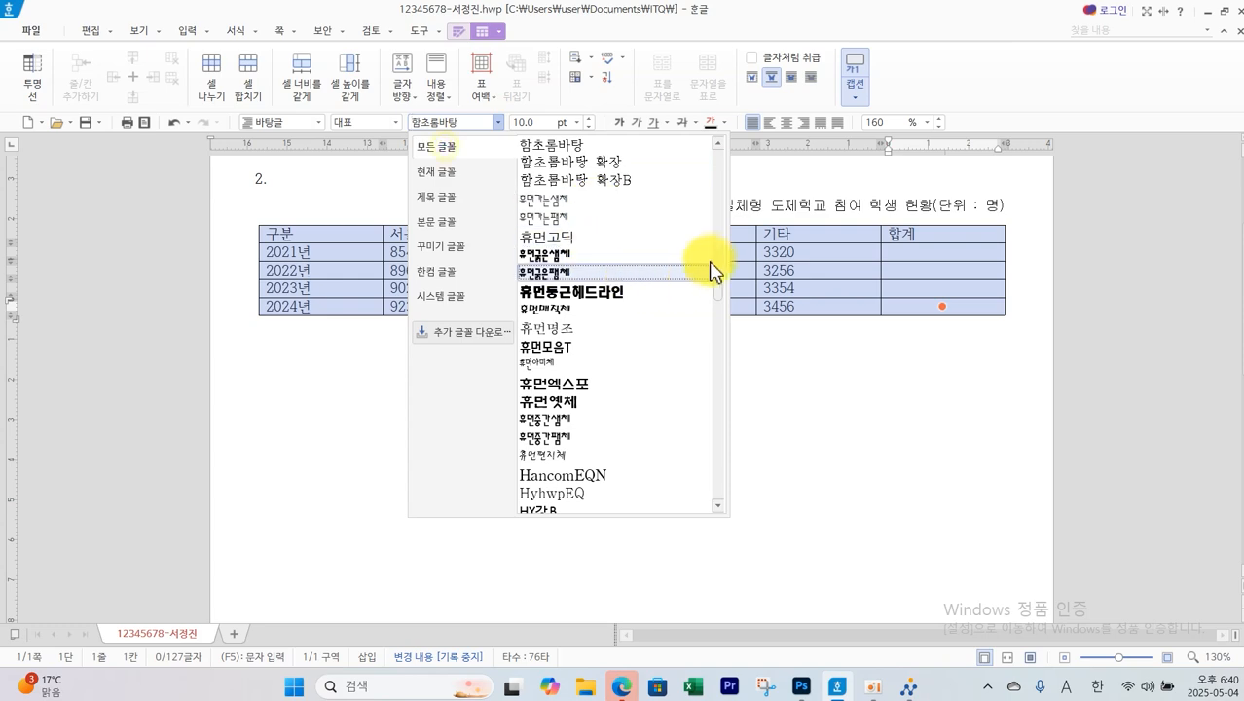
{"action": "scroll", "coordinate": [721, 292], "scroll_direction": "up", "scroll_amount": 5}
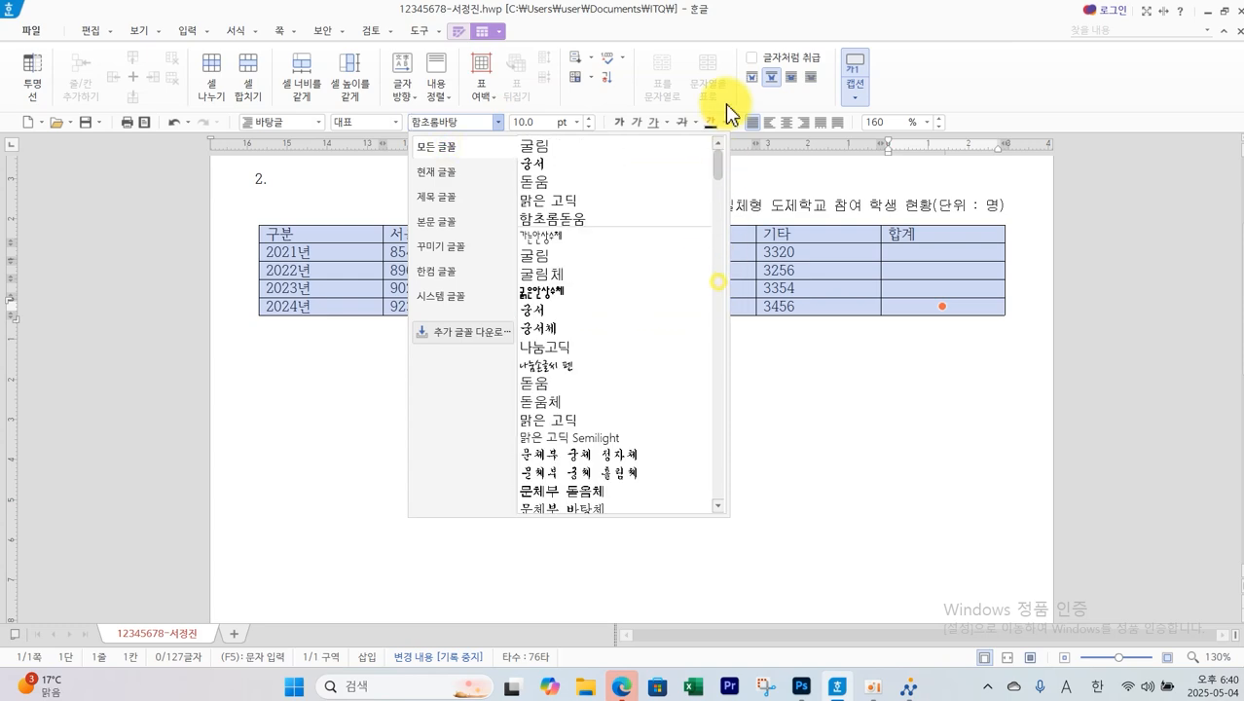
{"action": "left_click", "coordinate": [587, 142]}
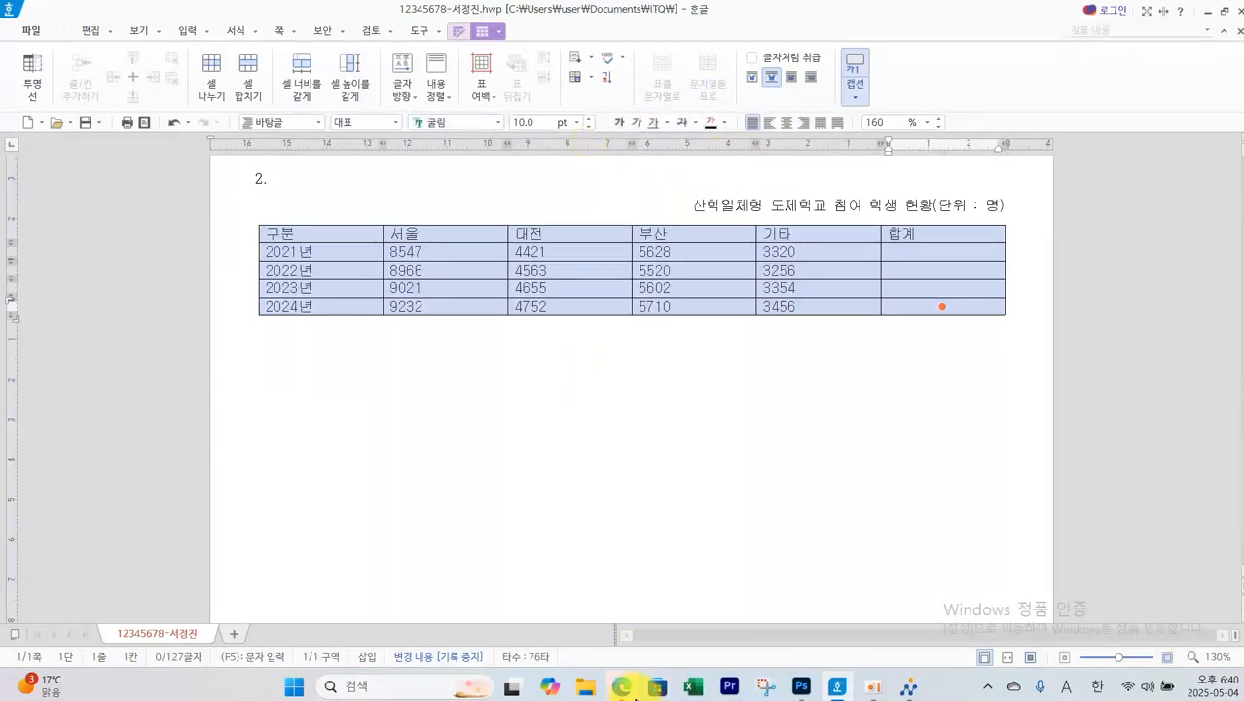
Check the alignment condition in the exam PDF in Edge, return to the answer document in 한글 and center the text in all table cells
{"action": "left_click", "coordinate": [628, 689]}
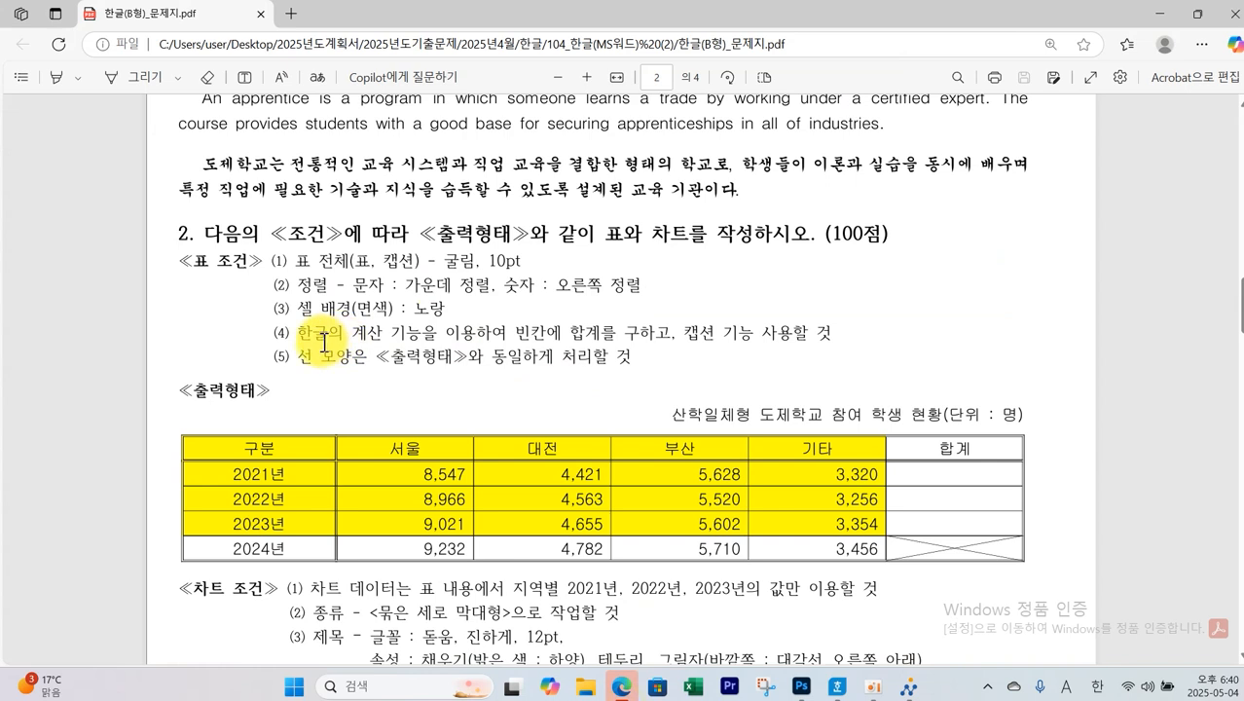
{"action": "mouse_move", "coordinate": [257, 273]}
{"action": "left_mouse_down"}
{"action": "mouse_move", "coordinate": [448, 297]}
{"action": "mouse_move", "coordinate": [644, 296]}
{"action": "left_mouse_up"}
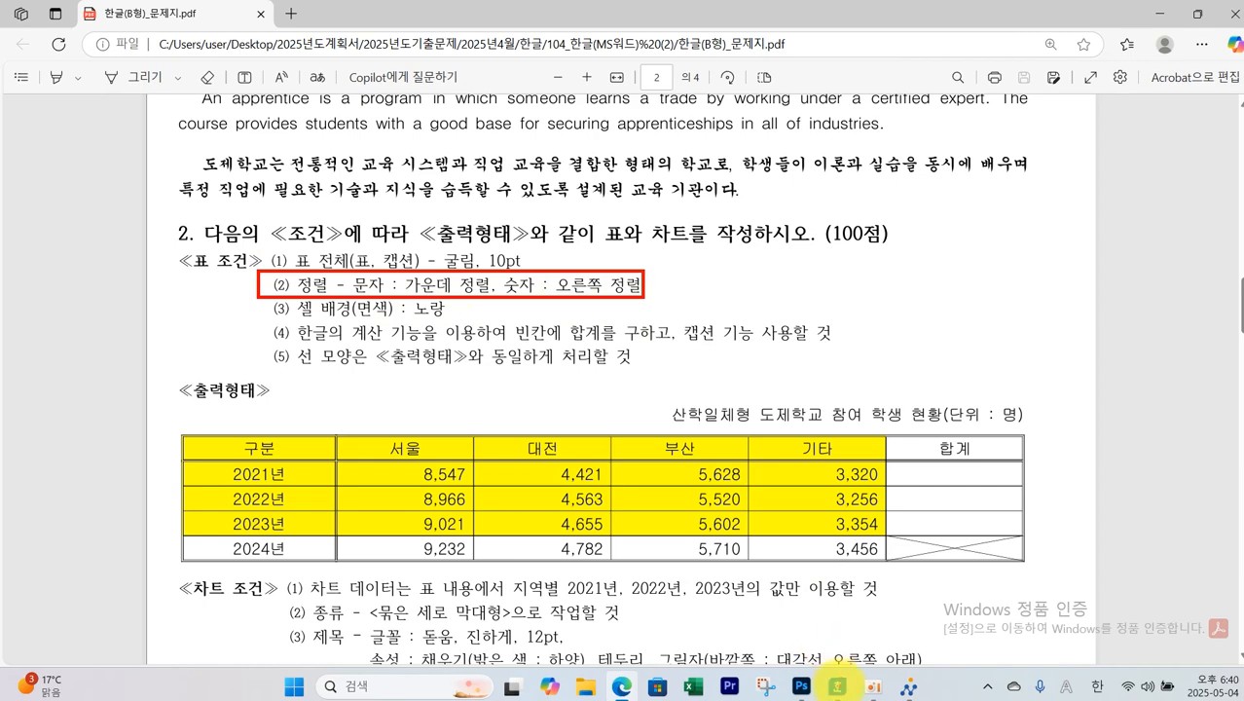
{"action": "left_click", "coordinate": [836, 686]}
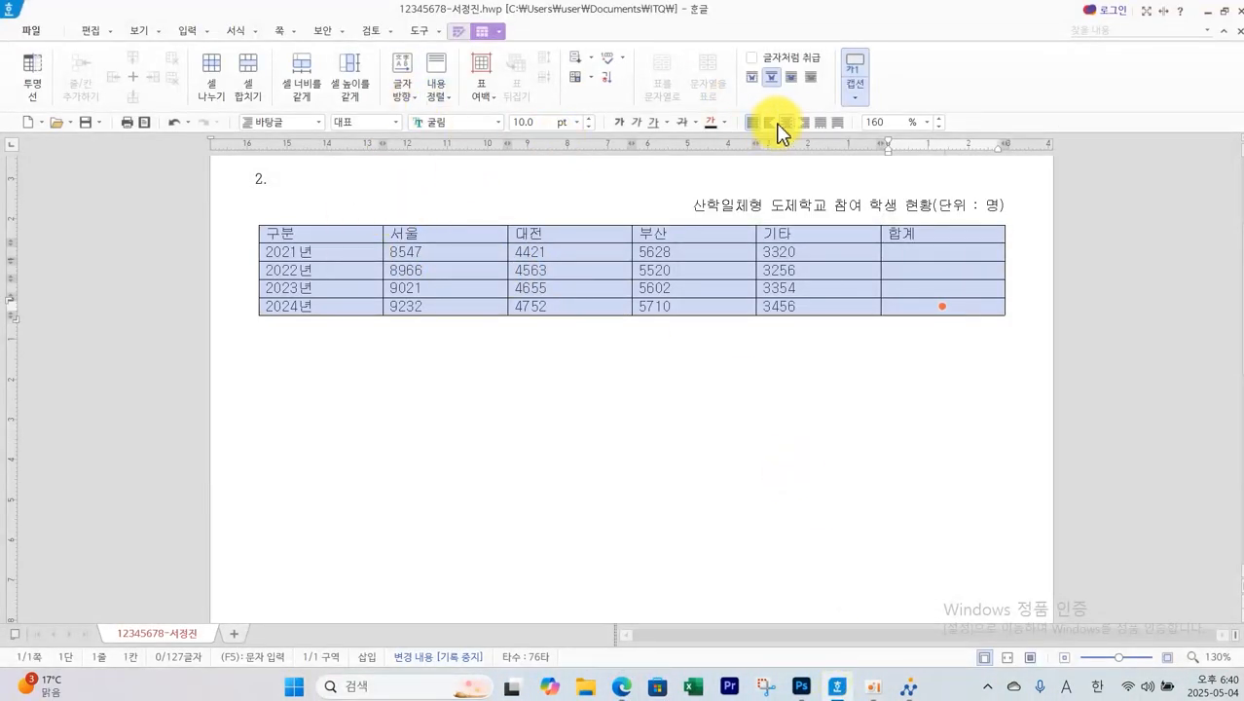
{"action": "left_click", "coordinate": [437, 473]}
{"action": "left_click_drag", "start_coordinate": [335, 234], "coordinate": [942, 305]}
{"action": "left_click", "coordinate": [787, 122]}
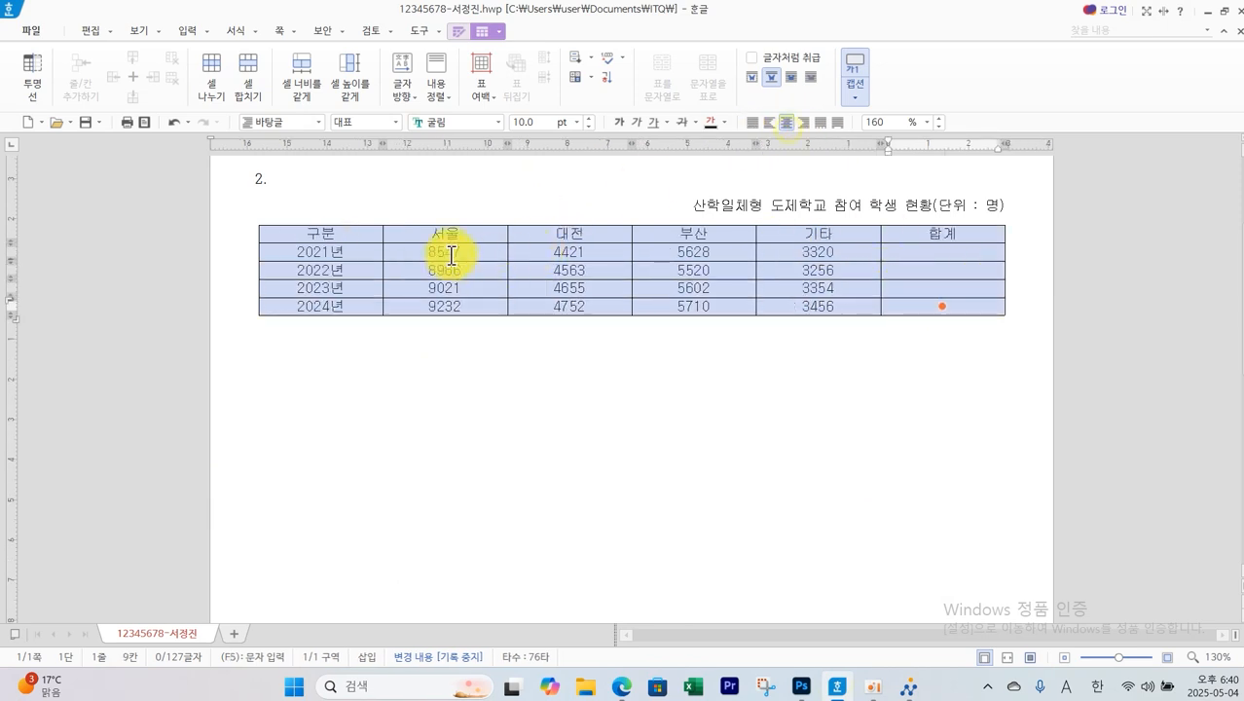
Right-align the number cells from 서울 to 합계 in the 2021년 to 2024년 rows
{"action": "left_click_drag", "start_coordinate": [452, 256], "coordinate": [902, 313]}
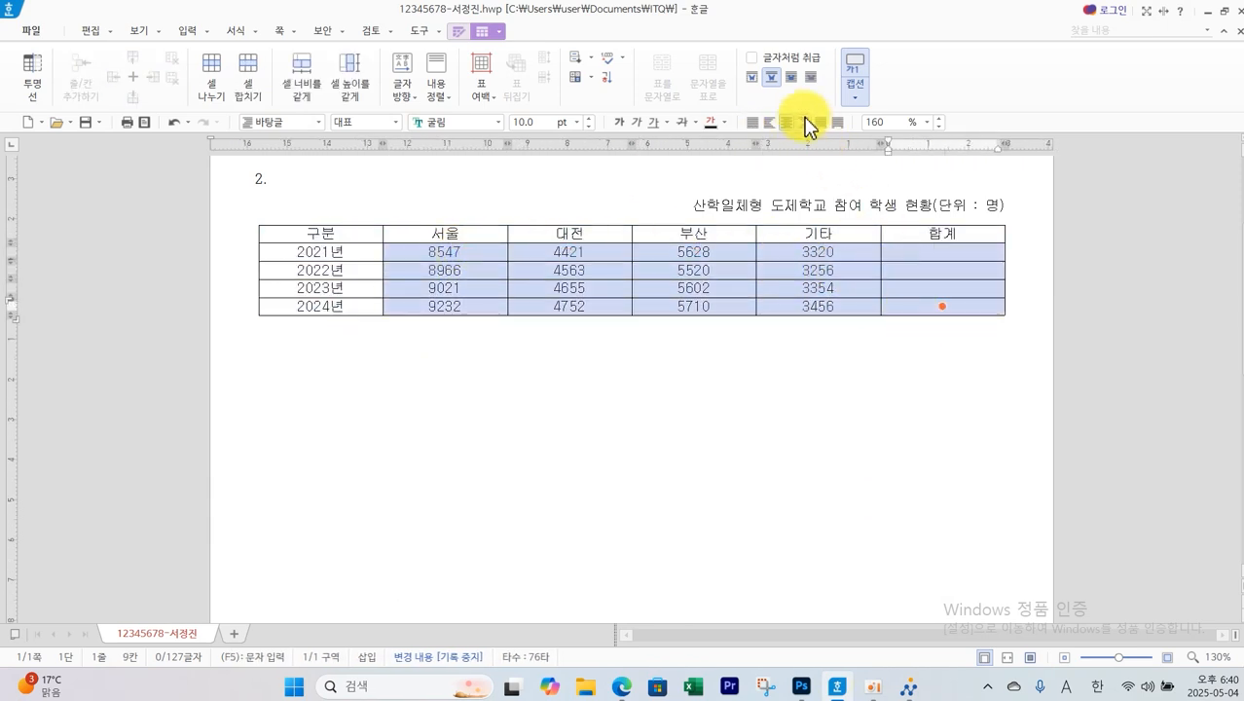
{"action": "left_click", "coordinate": [807, 122]}
{"action": "left_click", "coordinate": [540, 352]}
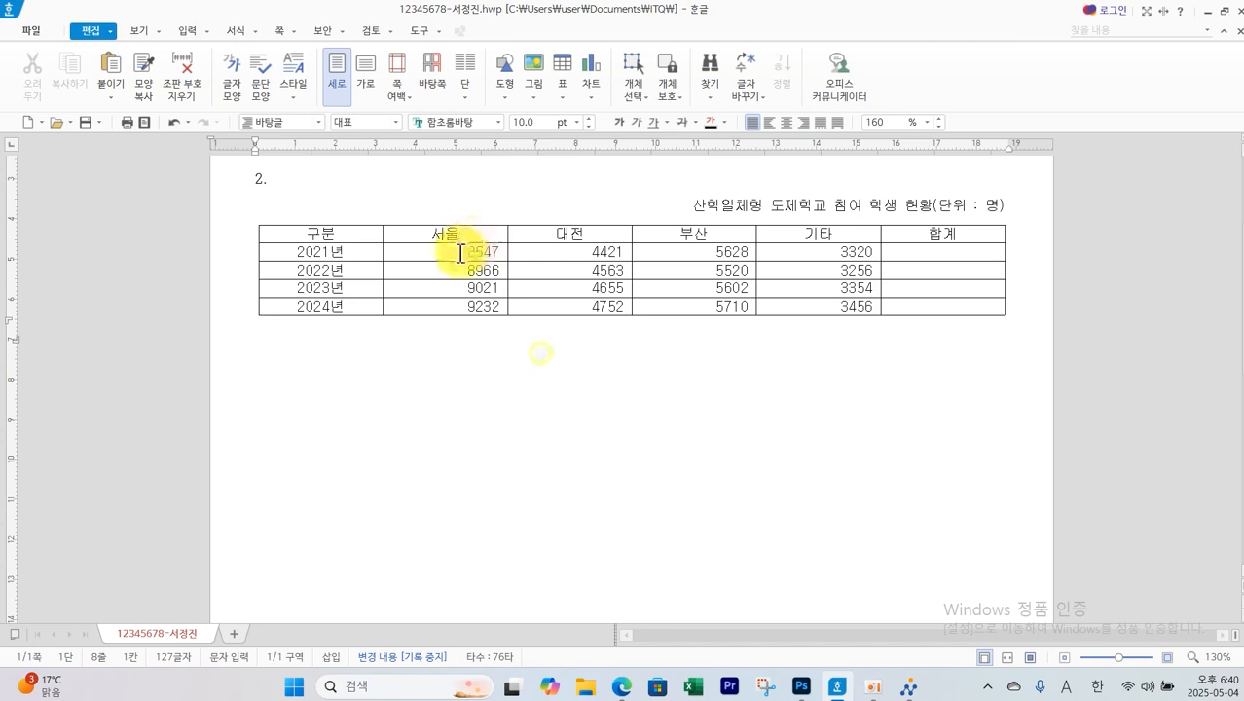
Add thousands separator commas to the 서울, 대전, 부산 and 기타 figures for 2021년 to 2024년
{"action": "left_click_drag", "start_coordinate": [461, 254], "coordinate": [814, 307]}
{"action": "right_click", "coordinate": [814, 306]}
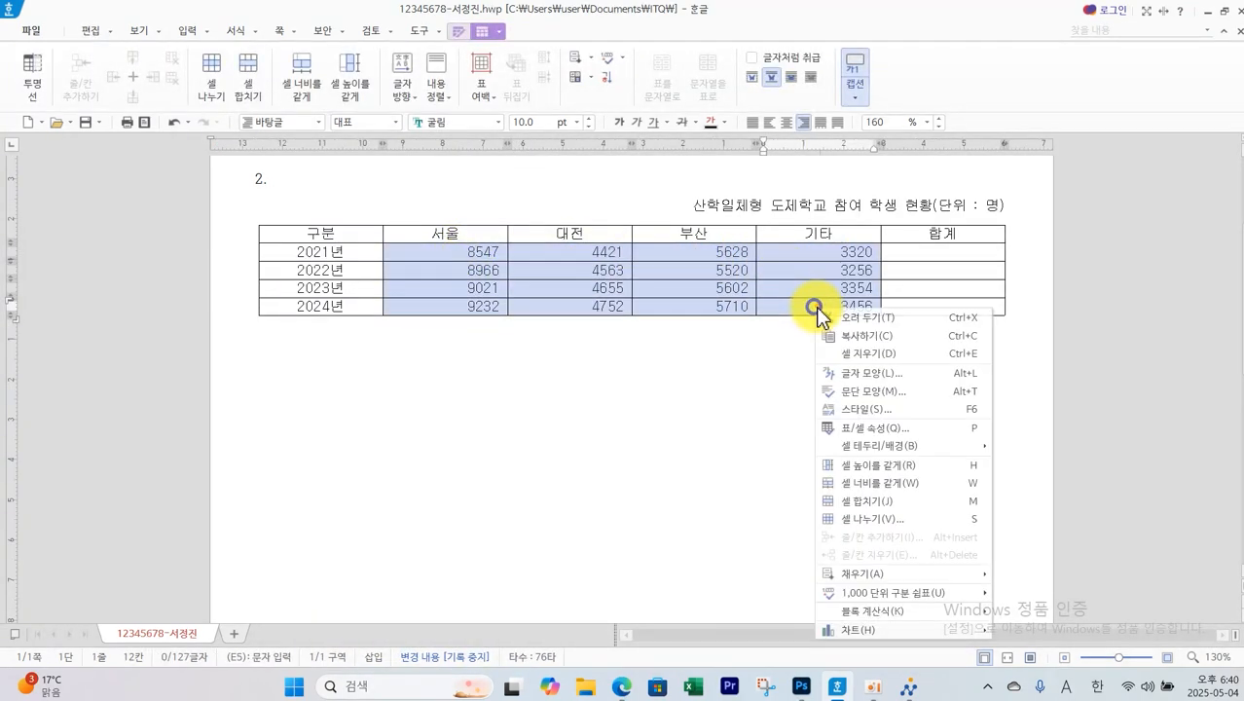
{"action": "mouse_move", "coordinate": [903, 596]}
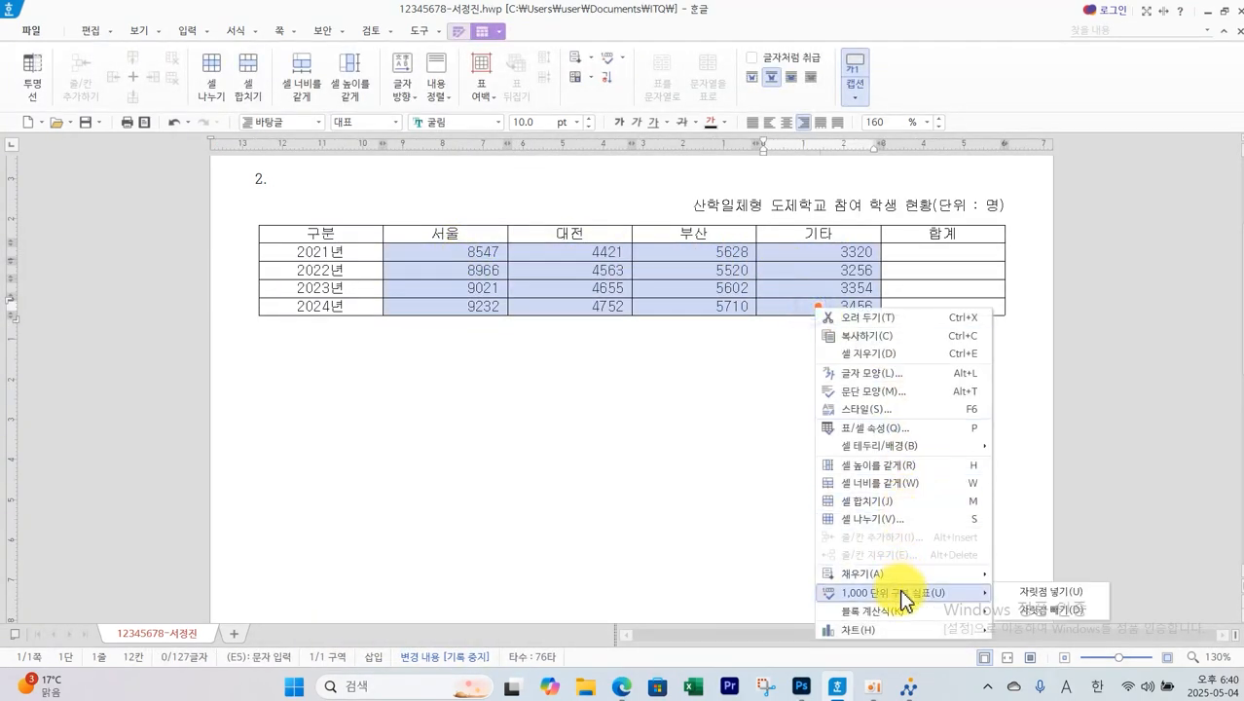
{"action": "left_click", "coordinate": [1034, 592]}
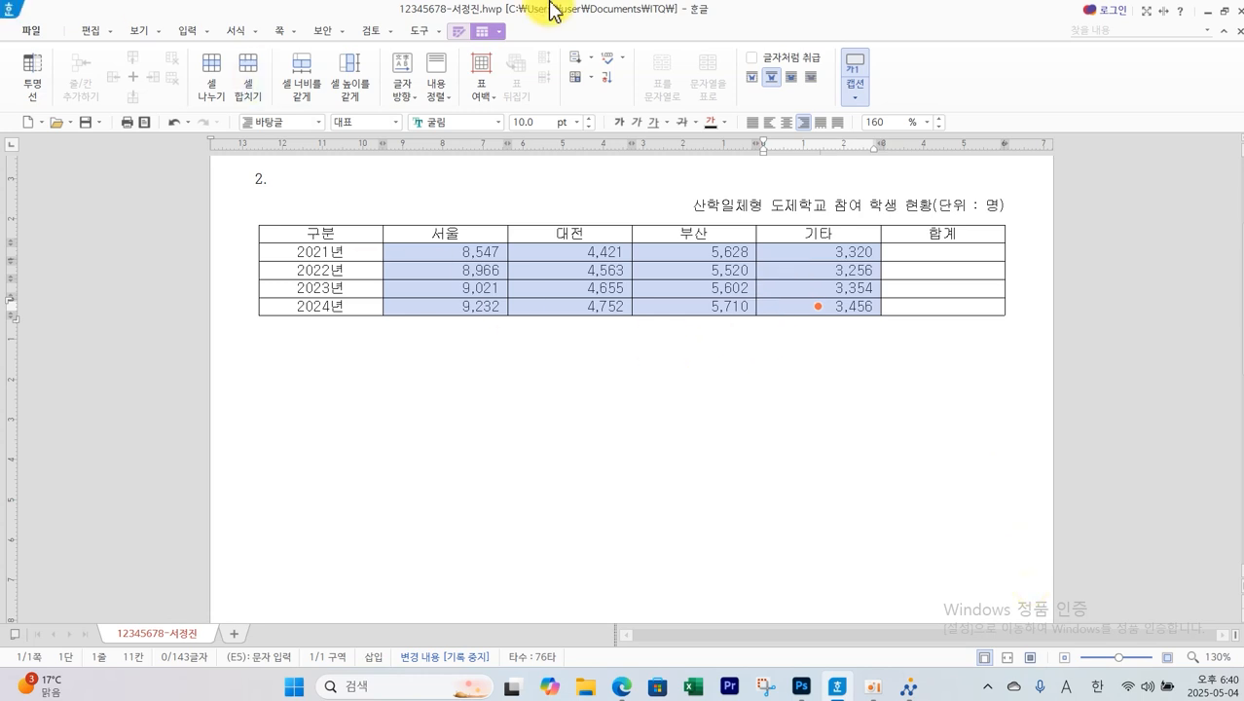
{"action": "left_click", "coordinate": [512, 366]}
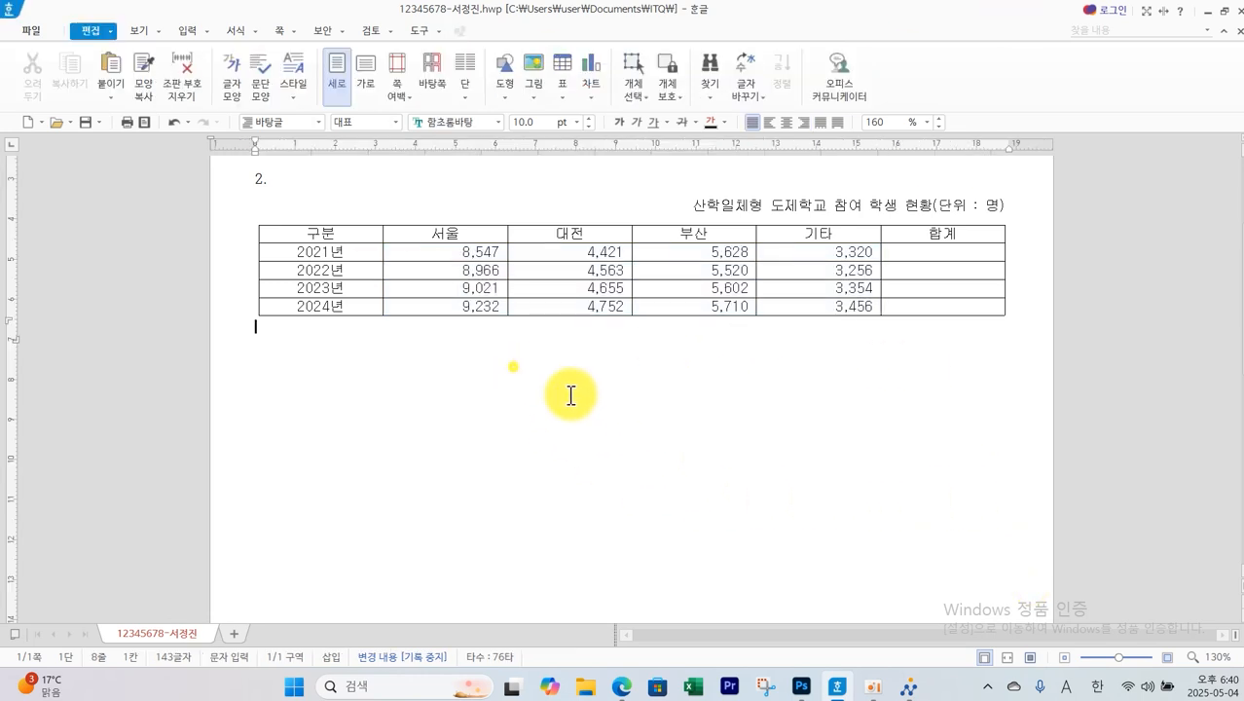
Check the cell background condition in the exam PDF in Edge, return to 한글 and fill the 구분 to 기타 cells yellow from the heading through 2023년
{"action": "left_click", "coordinate": [621, 686]}
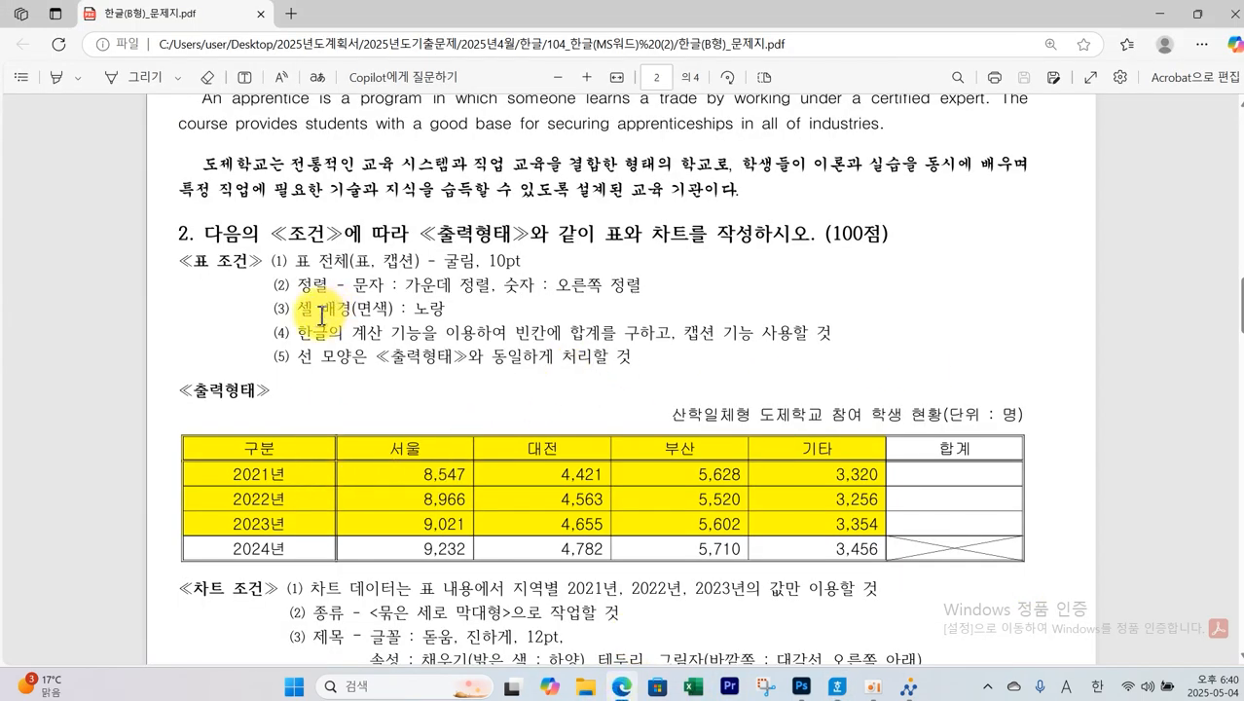
{"action": "left_click_drag", "start_coordinate": [273, 297], "coordinate": [463, 331]}
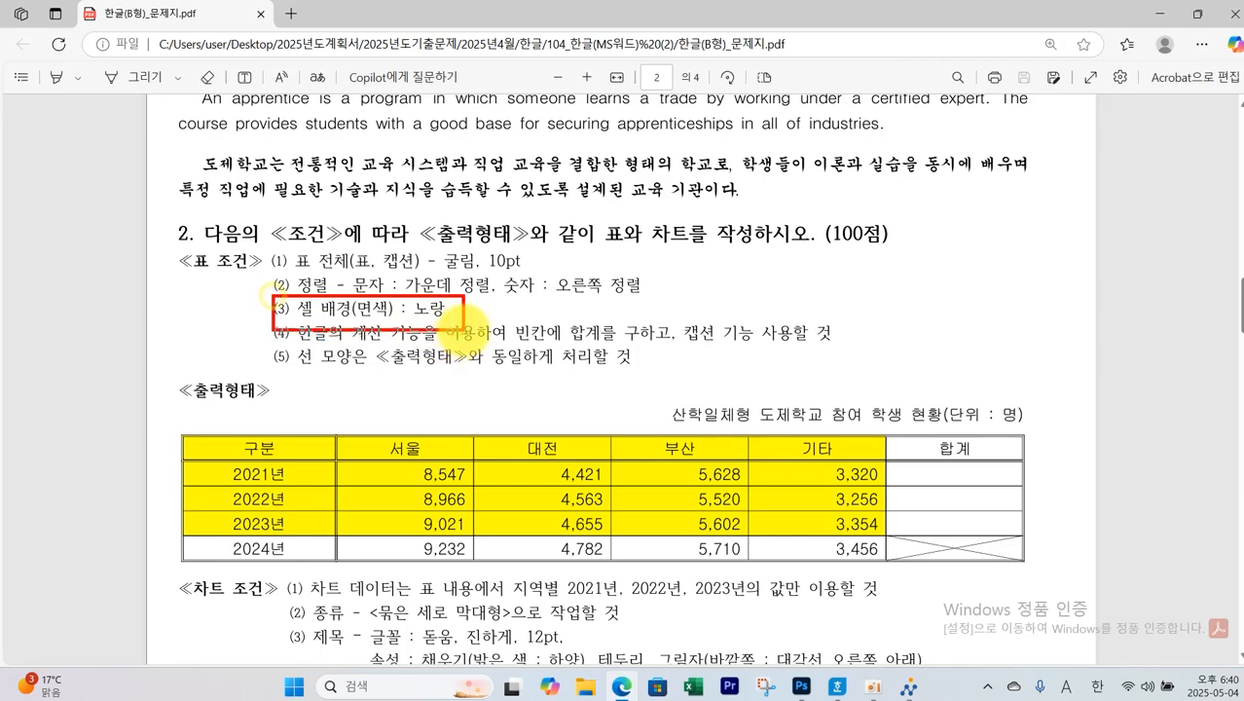
{"action": "left_click_drag", "start_coordinate": [177, 435], "coordinate": [873, 536]}
{"action": "key", "text": "Escape"}
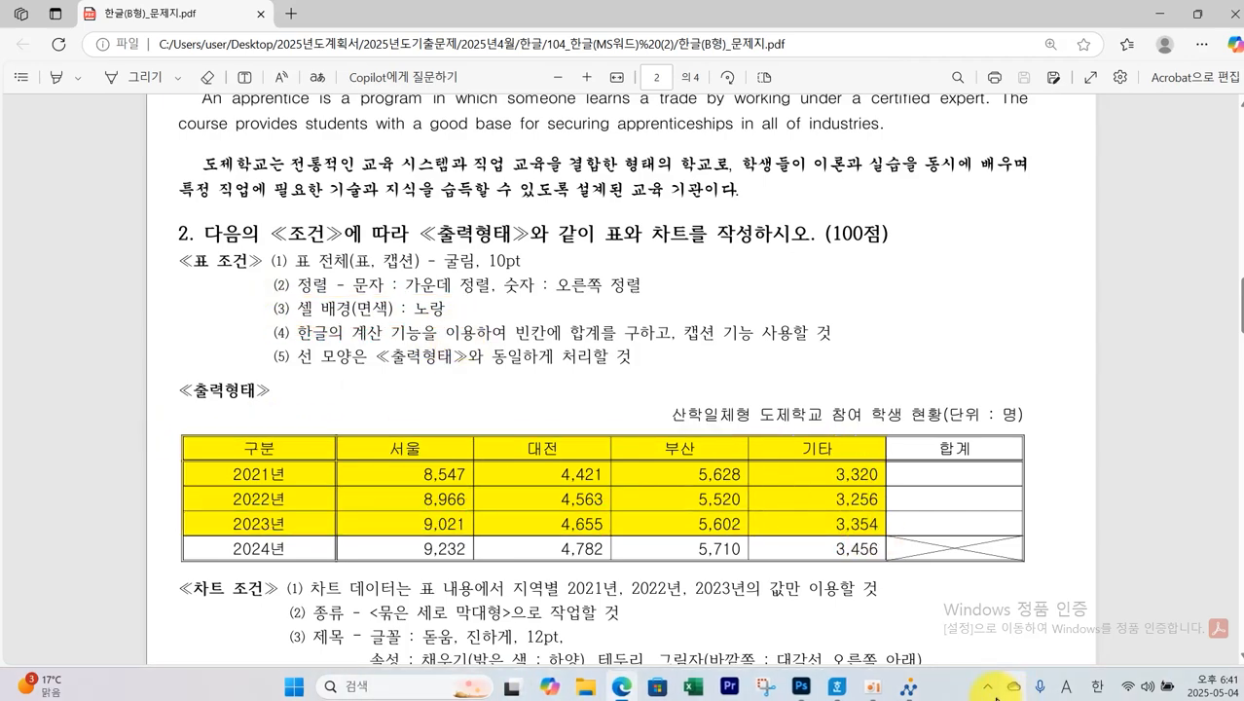
{"action": "left_click", "coordinate": [836, 687]}
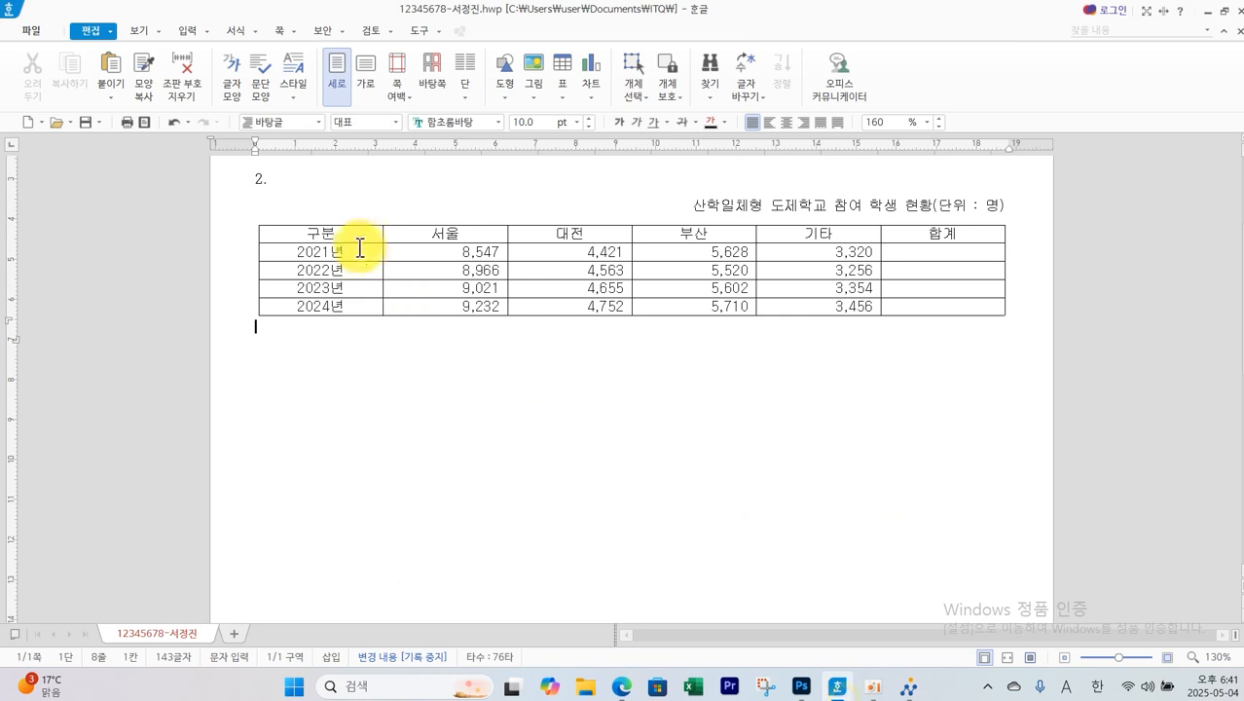
{"action": "left_click_drag", "start_coordinate": [360, 235], "coordinate": [779, 289]}
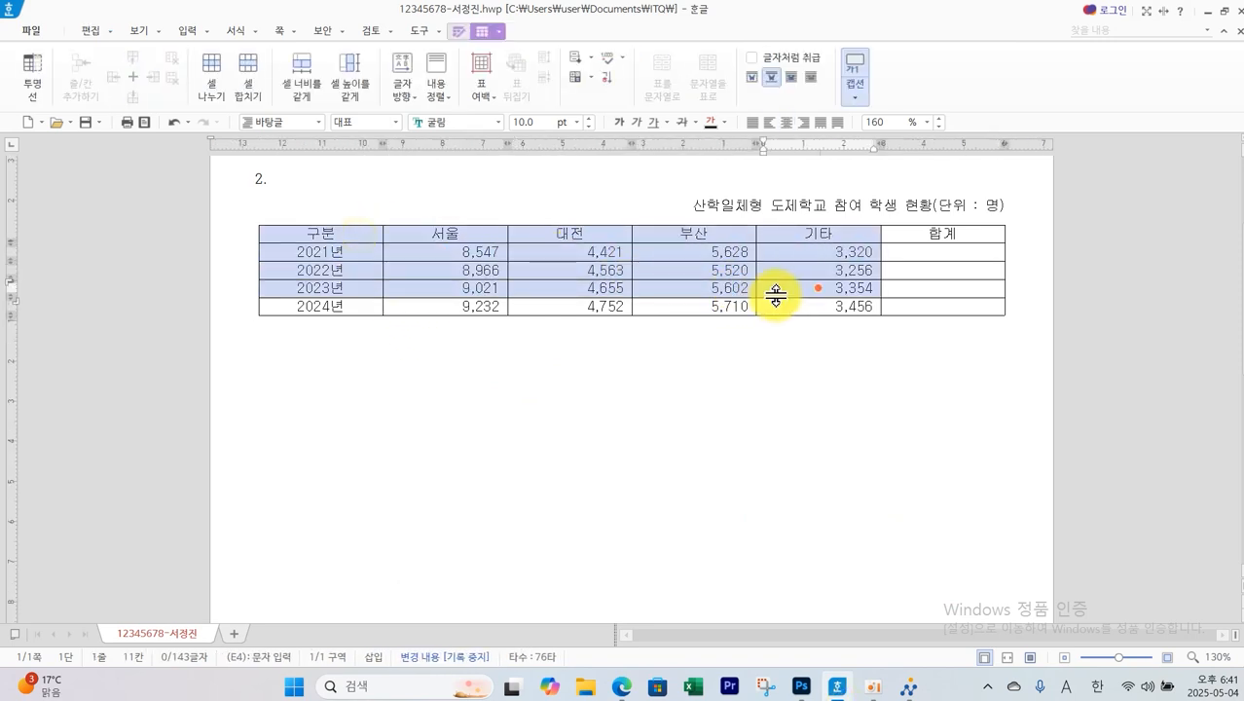
{"action": "left_click", "coordinate": [458, 32]}
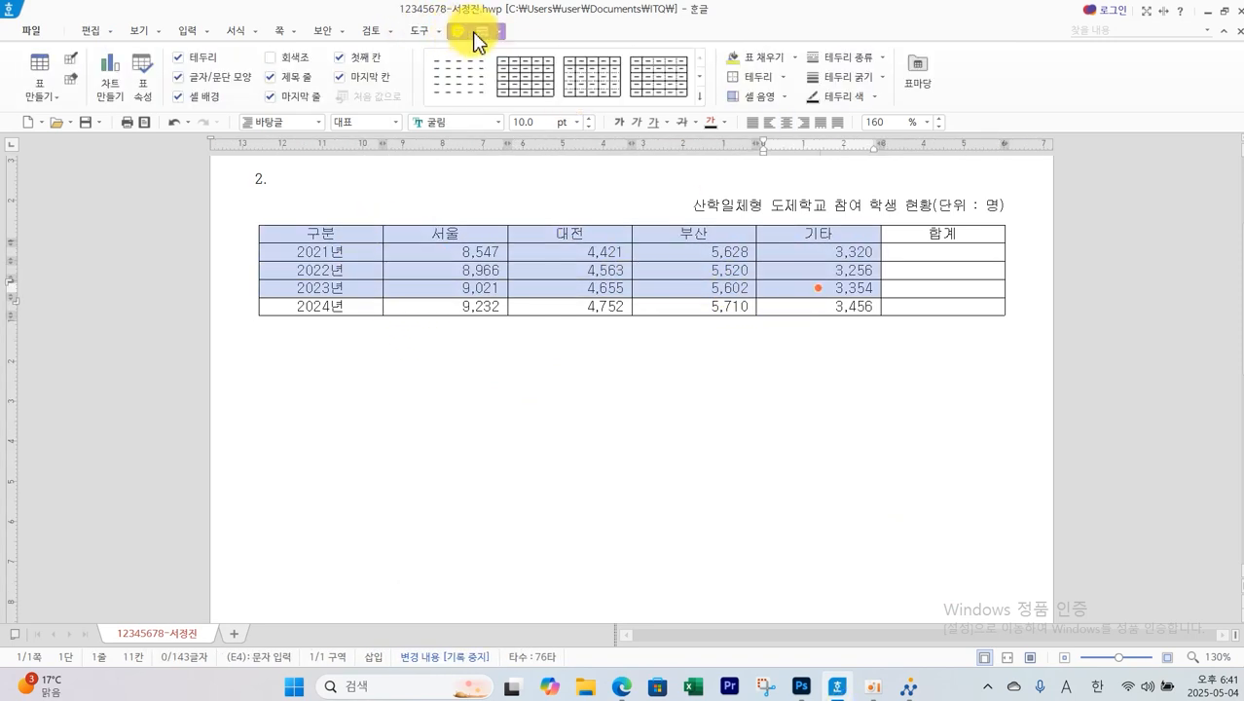
{"action": "left_click", "coordinate": [794, 58]}
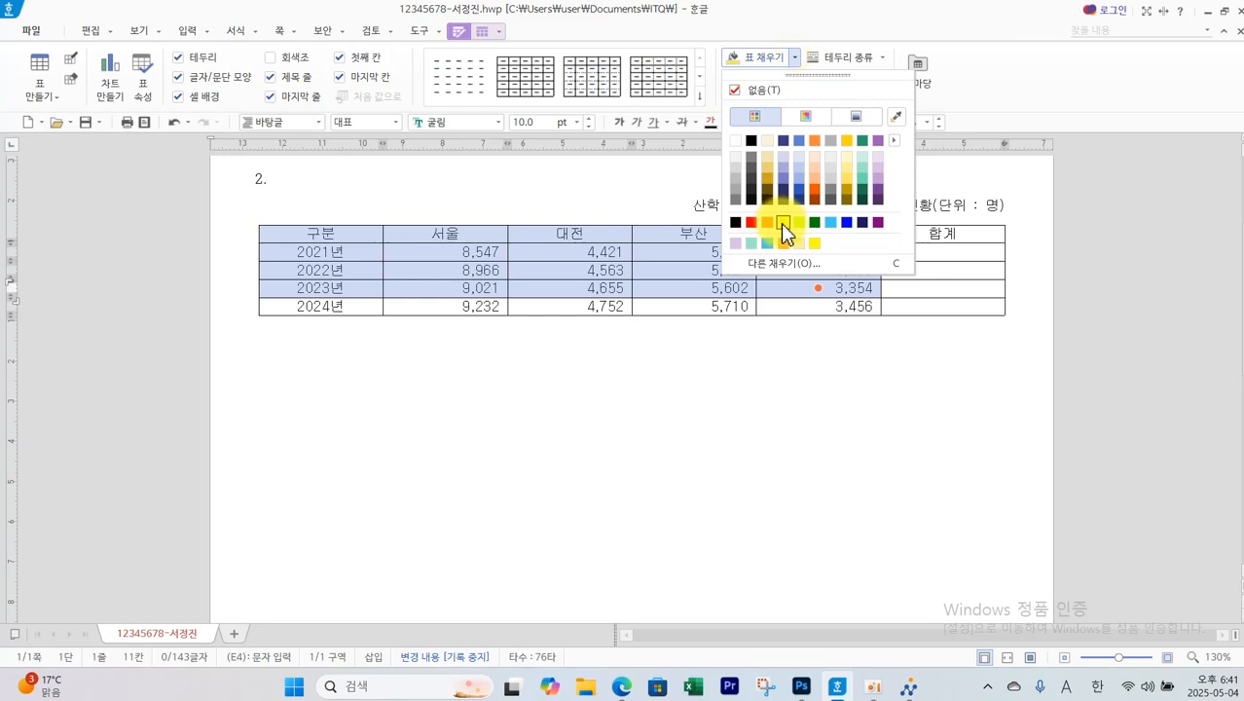
{"action": "left_click", "coordinate": [782, 223]}
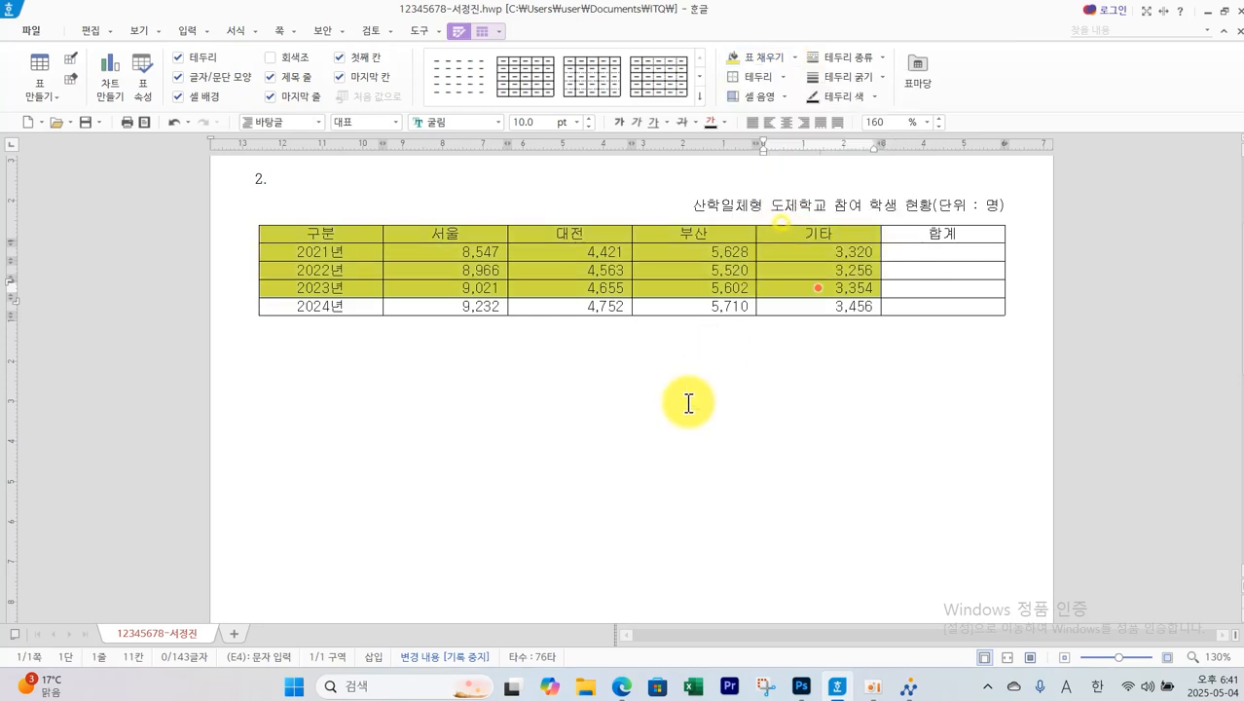
Review the calculation condition in the exam PDF in Edge, return to 한글 and fill the 합계 cells for 2021년 to 2023년 using 블록 합계
{"action": "left_click", "coordinate": [631, 691]}
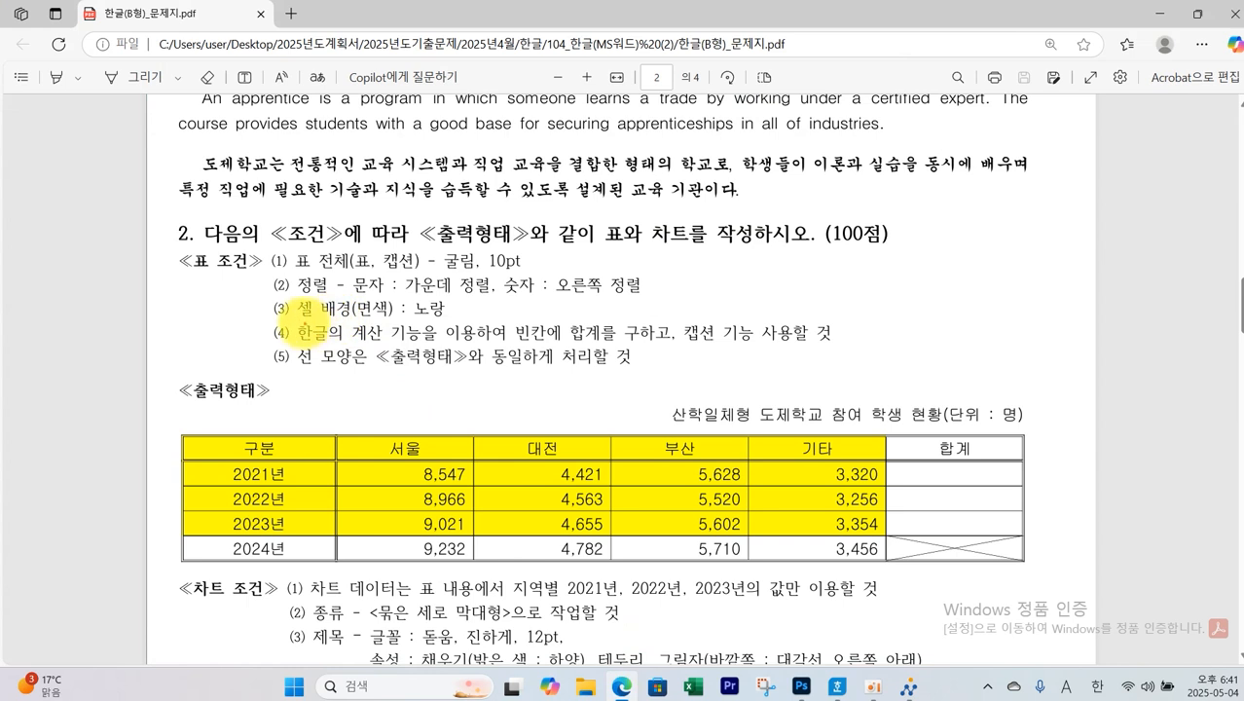
{"action": "mouse_move", "coordinate": [300, 324]}
{"action": "left_mouse_down"}
{"action": "mouse_move", "coordinate": [361, 340]}
{"action": "mouse_move", "coordinate": [836, 343]}
{"action": "left_mouse_up"}
{"action": "mouse_move", "coordinate": [925, 431]}
{"action": "left_mouse_down"}
{"action": "mouse_move", "coordinate": [969, 460]}
{"action": "mouse_move", "coordinate": [979, 447]}
{"action": "mouse_move", "coordinate": [969, 431]}
{"action": "mouse_move", "coordinate": [930, 423]}
{"action": "mouse_move", "coordinate": [939, 443]}
{"action": "left_mouse_up"}
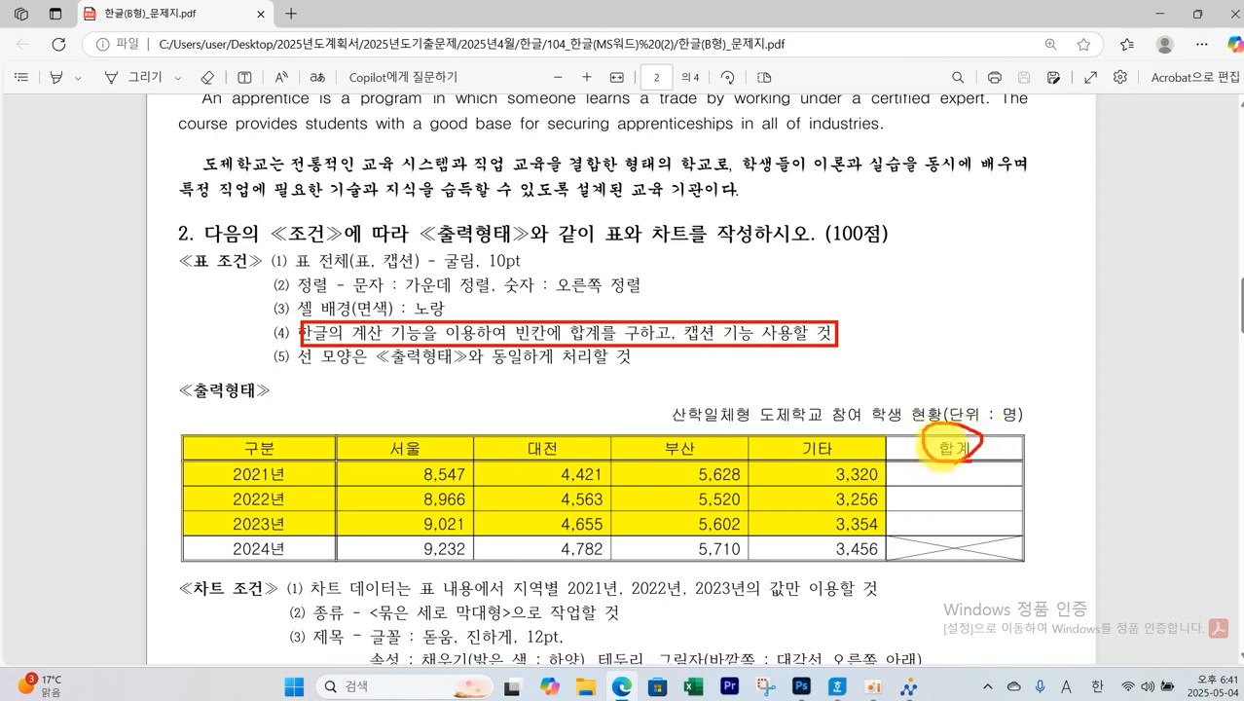
{"action": "mouse_move", "coordinate": [382, 242]}
{"action": "left_mouse_down"}
{"action": "mouse_move", "coordinate": [573, 304]}
{"action": "mouse_move", "coordinate": [1002, 296]}
{"action": "left_mouse_up"}
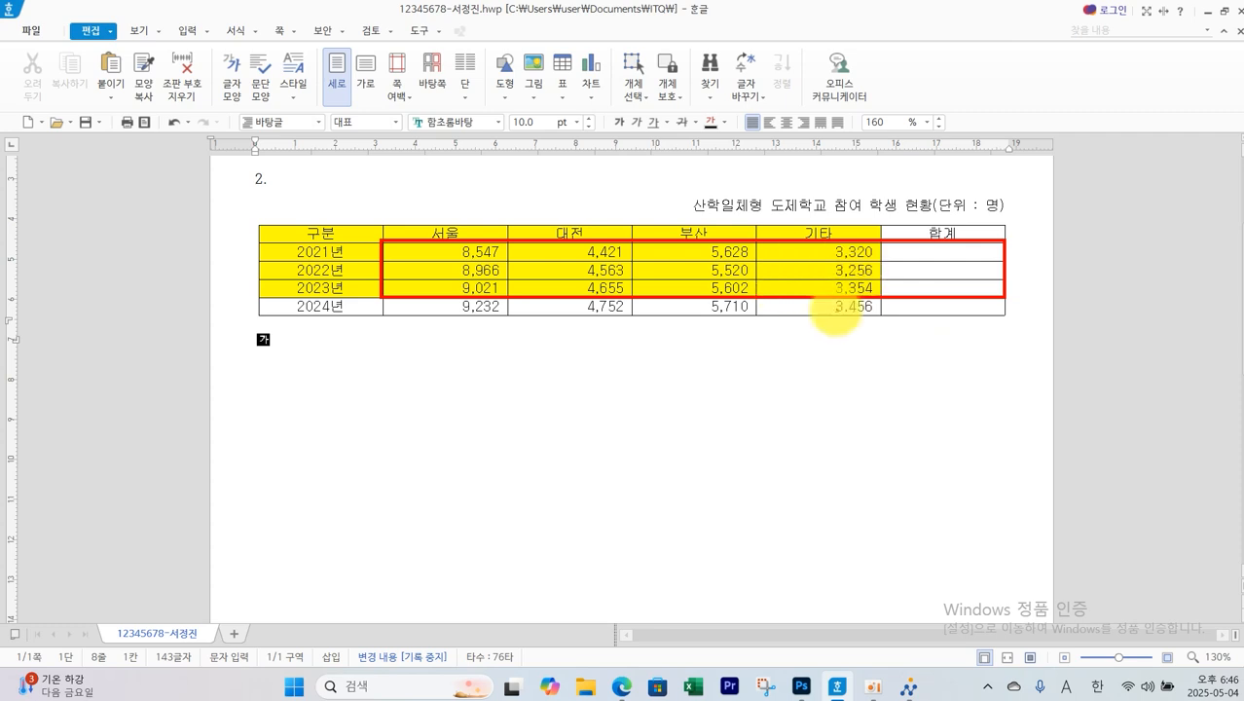
{"action": "key", "text": "Escape"}
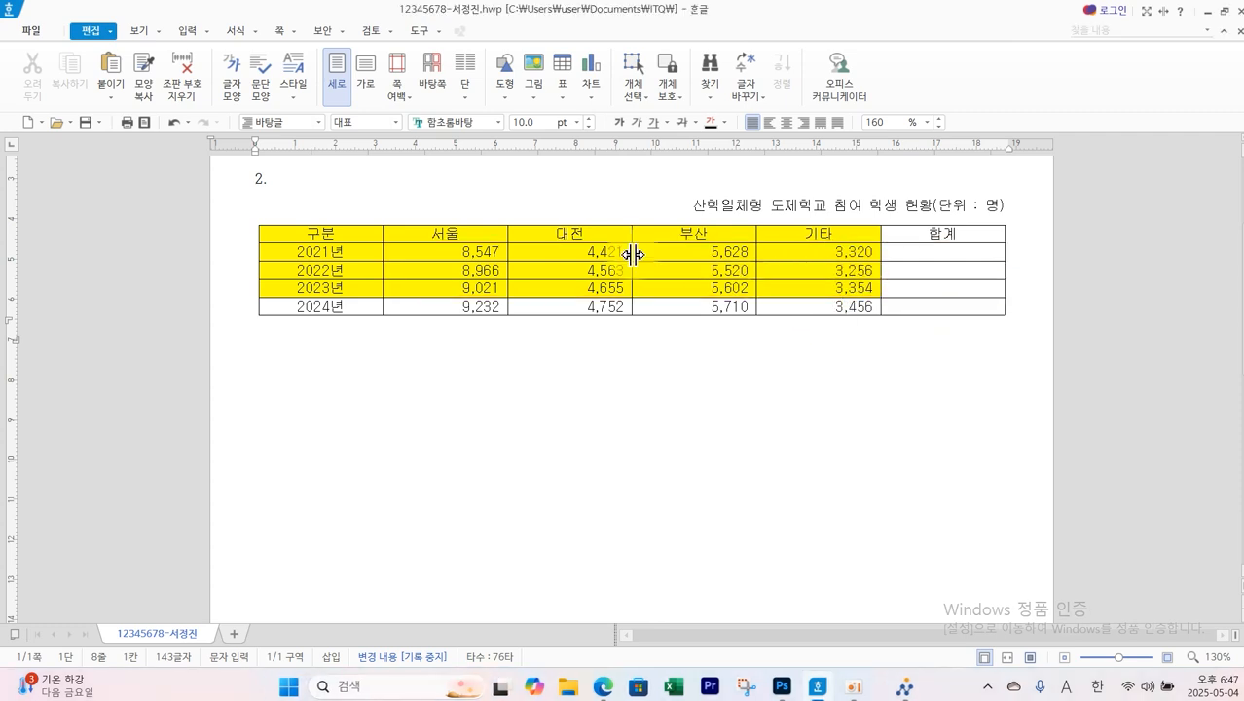
{"action": "left_click_drag", "start_coordinate": [469, 251], "coordinate": [933, 288]}
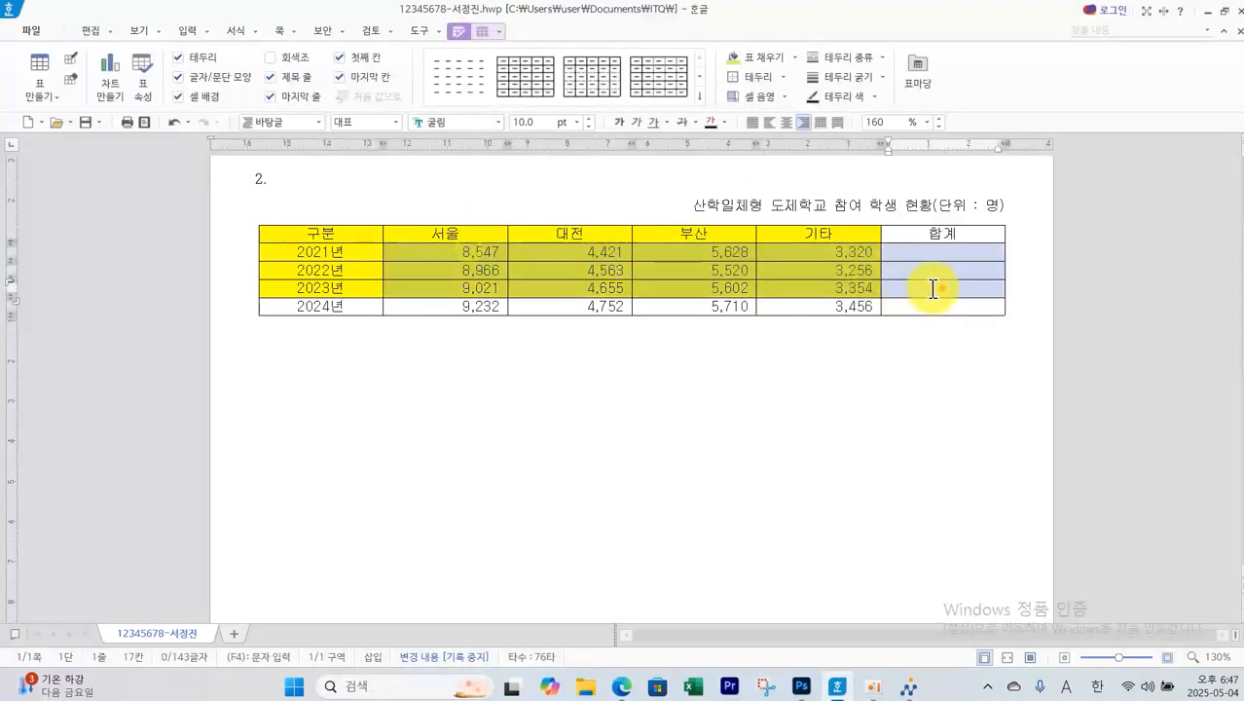
{"action": "right_click", "coordinate": [932, 288]}
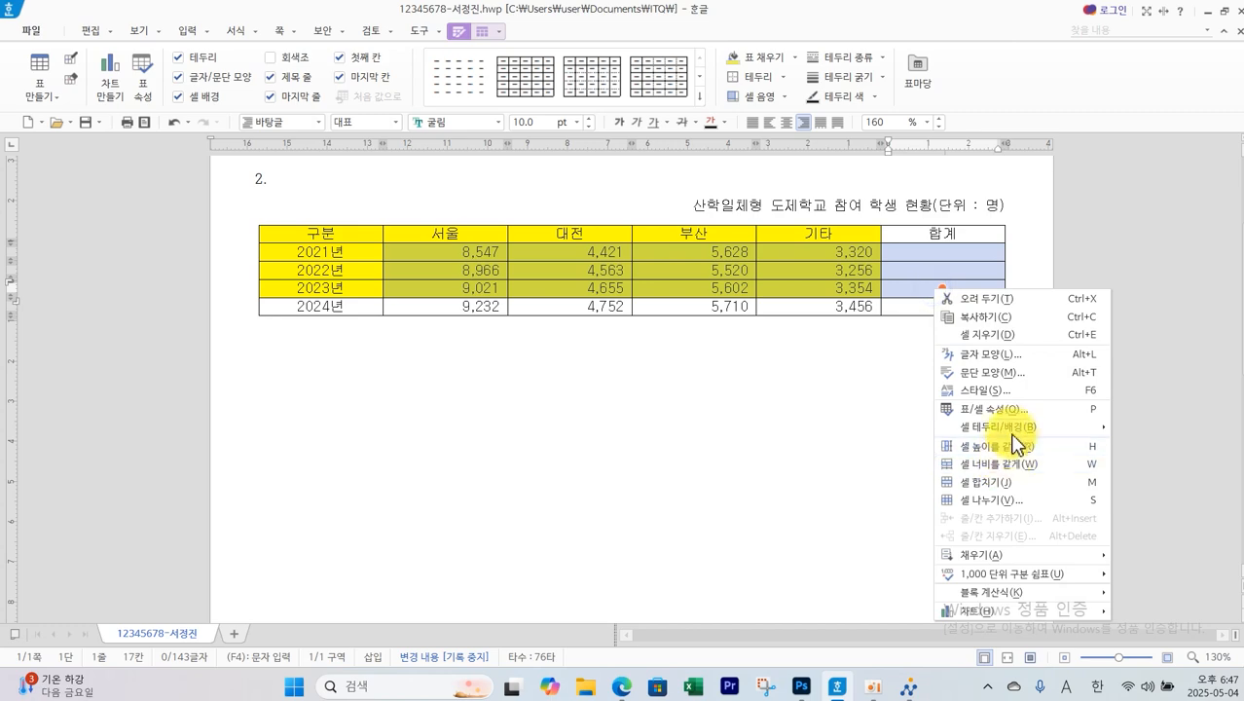
{"action": "mouse_move", "coordinate": [1012, 434]}
{"action": "mouse_move", "coordinate": [1008, 593]}
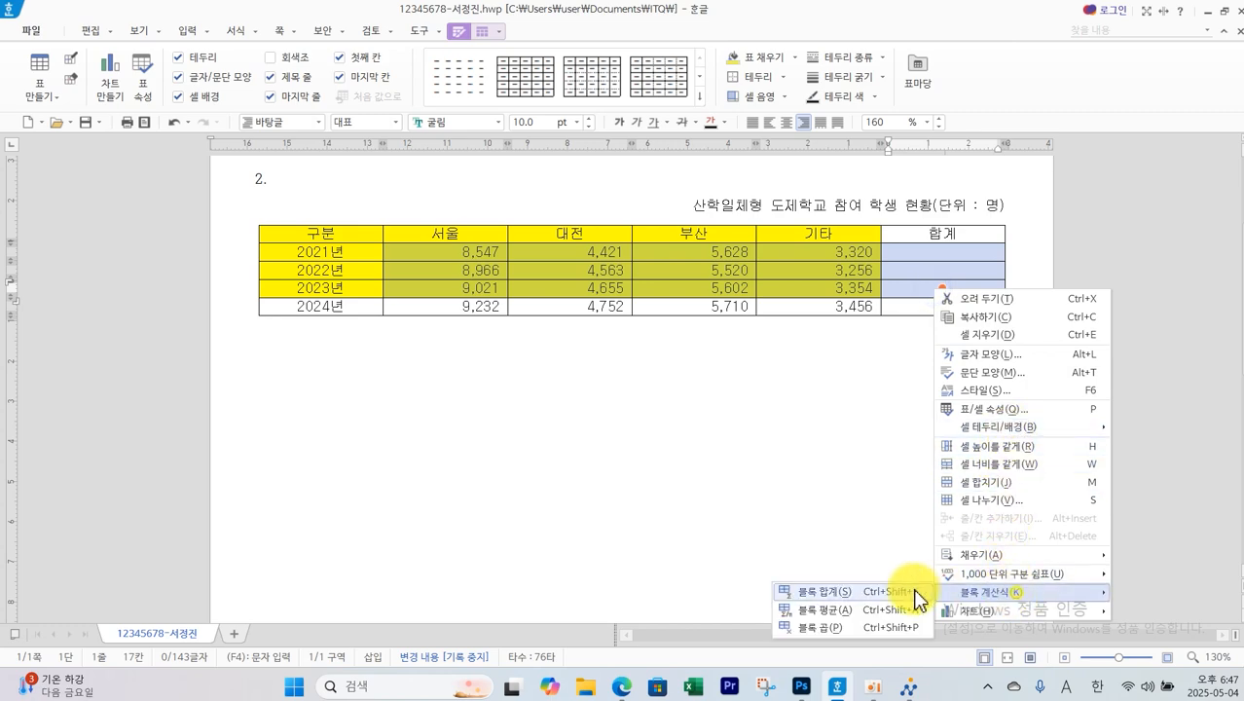
{"action": "left_click", "coordinate": [853, 592]}
{"action": "left_click", "coordinate": [894, 394]}
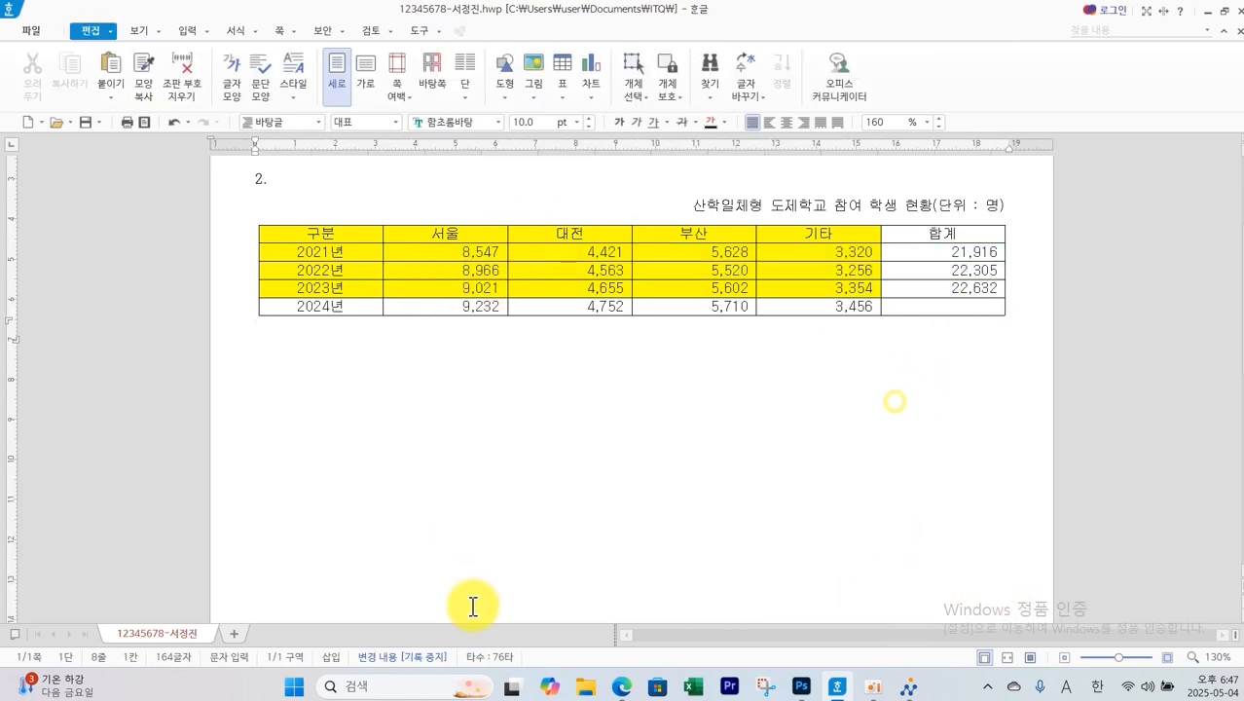
Switch to the exam PDF in Edge and examine the line-style condition and the sample table's outer, heading-row, first-column and diagonal lines
{"action": "left_click", "coordinate": [621, 687]}
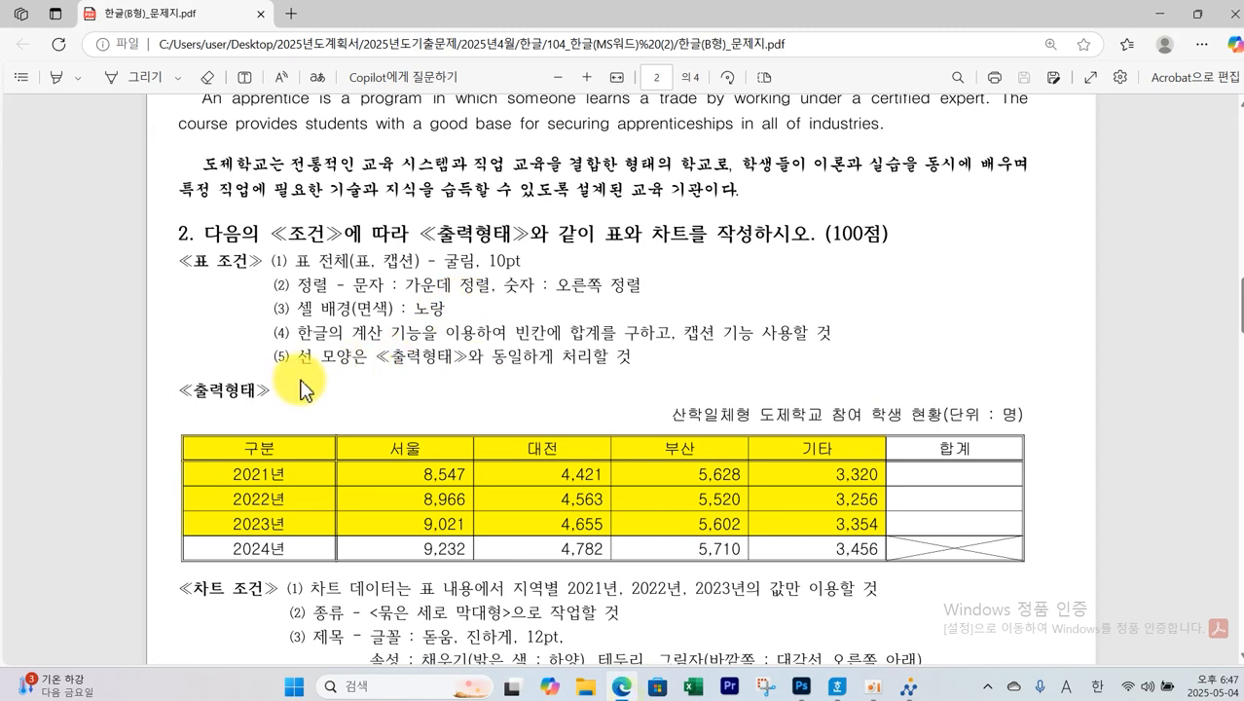
{"action": "mouse_move", "coordinate": [276, 348]}
{"action": "left_mouse_down"}
{"action": "mouse_move", "coordinate": [361, 372]}
{"action": "mouse_move", "coordinate": [655, 373]}
{"action": "left_mouse_up"}
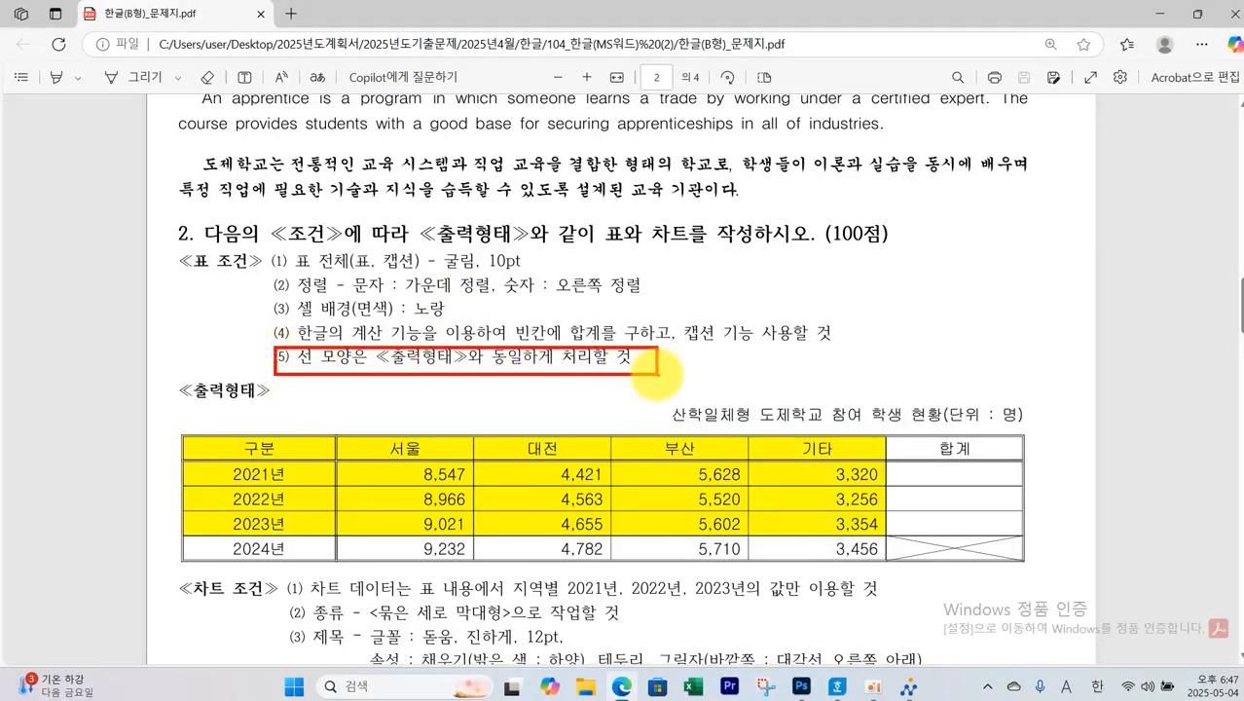
{"action": "key", "text": "Escape"}
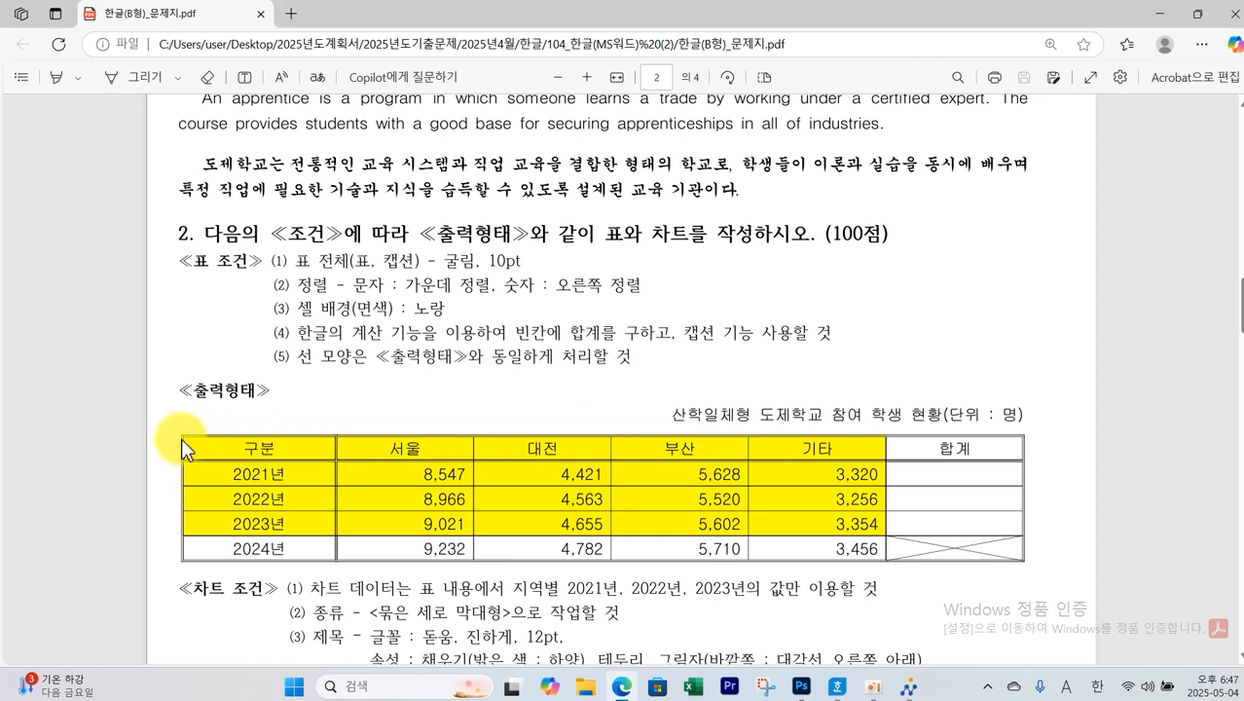
{"action": "mouse_move", "coordinate": [183, 434]}
{"action": "left_mouse_down"}
{"action": "mouse_move", "coordinate": [472, 525]}
{"action": "mouse_move", "coordinate": [991, 569]}
{"action": "mouse_move", "coordinate": [1024, 561]}
{"action": "left_mouse_up"}
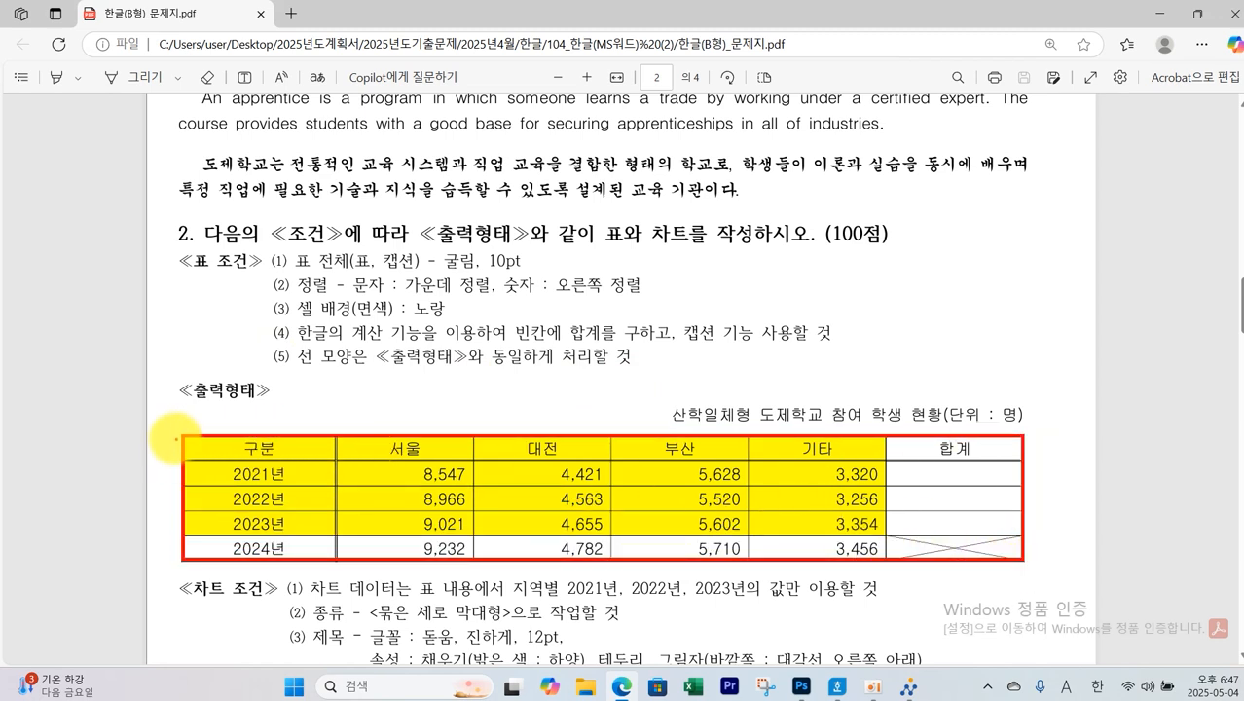
{"action": "left_click_drag", "start_coordinate": [180, 435], "coordinate": [1022, 458]}
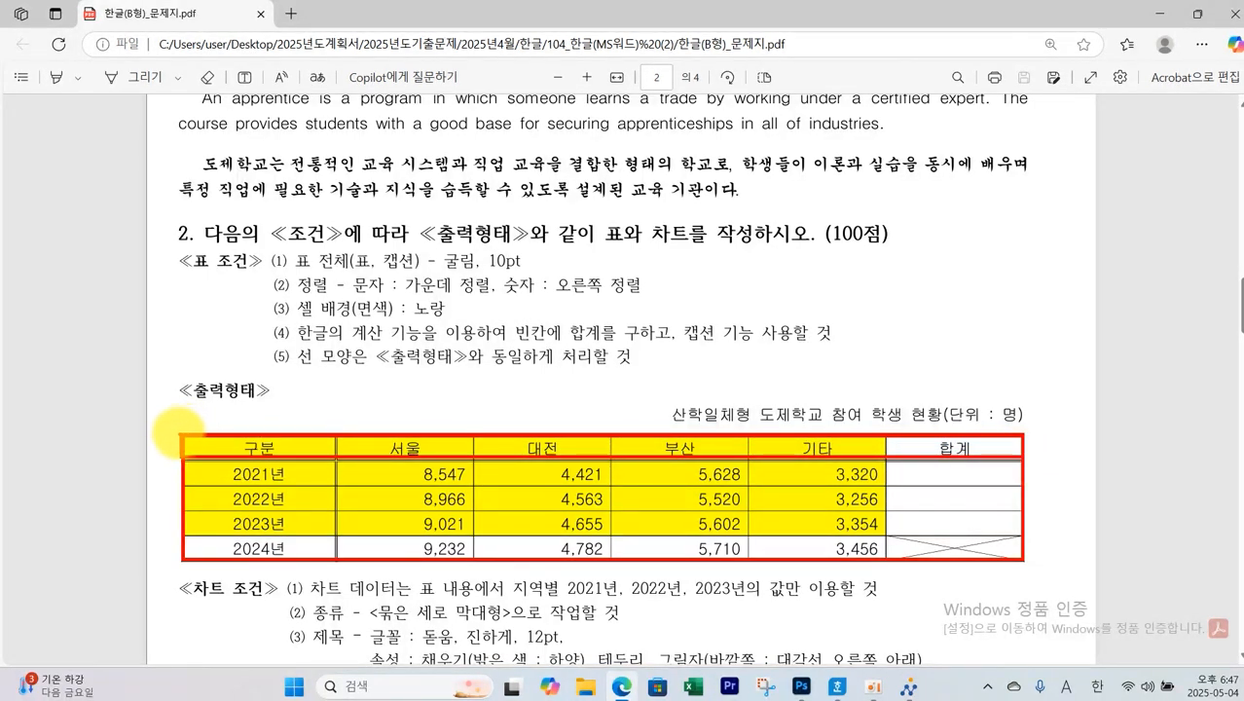
{"action": "mouse_move", "coordinate": [180, 435]}
{"action": "left_mouse_down"}
{"action": "mouse_move", "coordinate": [327, 502]}
{"action": "mouse_move", "coordinate": [333, 557]}
{"action": "left_mouse_up"}
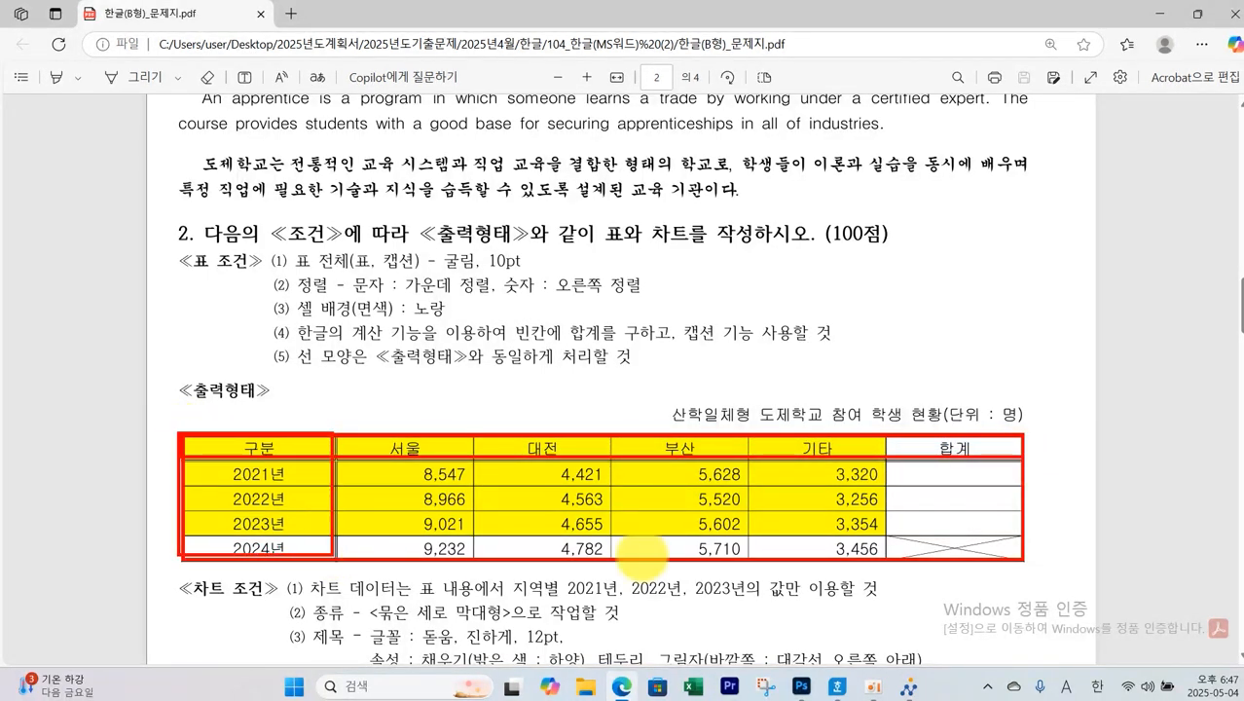
{"action": "mouse_move", "coordinate": [998, 536]}
{"action": "left_mouse_down"}
{"action": "mouse_move", "coordinate": [918, 562]}
{"action": "mouse_move", "coordinate": [929, 541]}
{"action": "mouse_move", "coordinate": [1012, 565]}
{"action": "left_mouse_up"}
{"action": "key", "text": "Escape"}
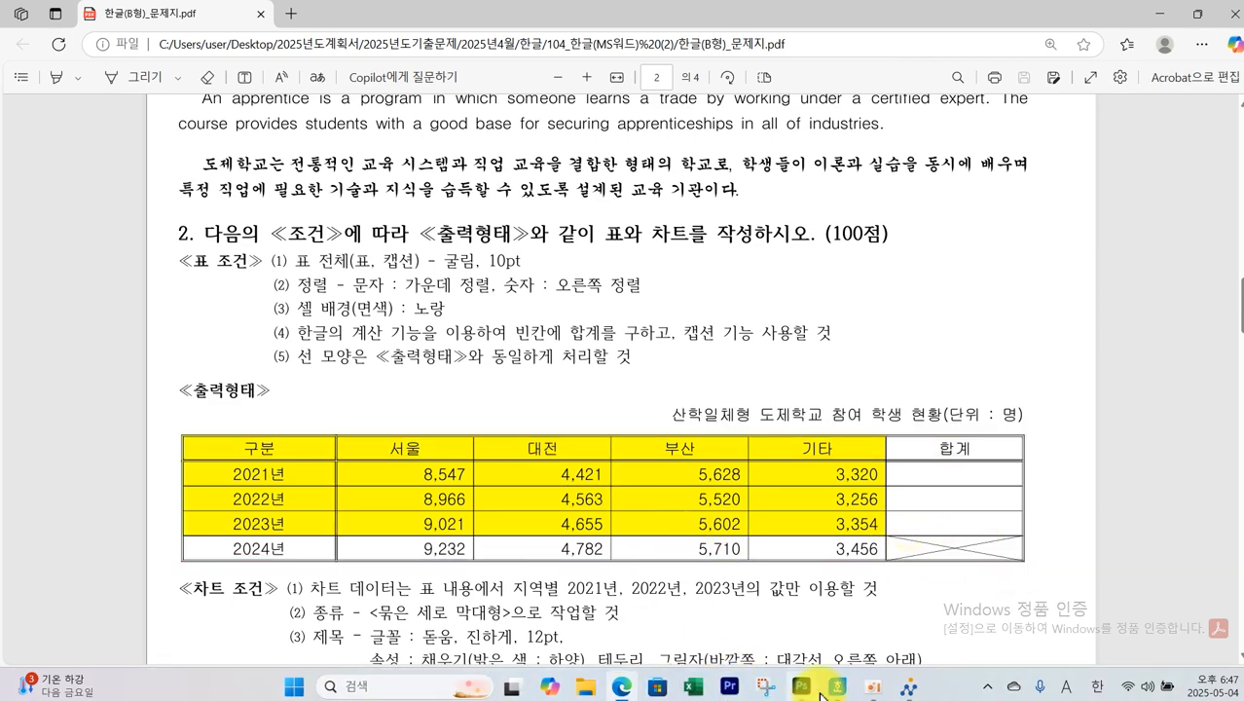
Return to 한글 and apply a 0.5mm double line to the outside border of the whole table
{"action": "left_click", "coordinate": [836, 689]}
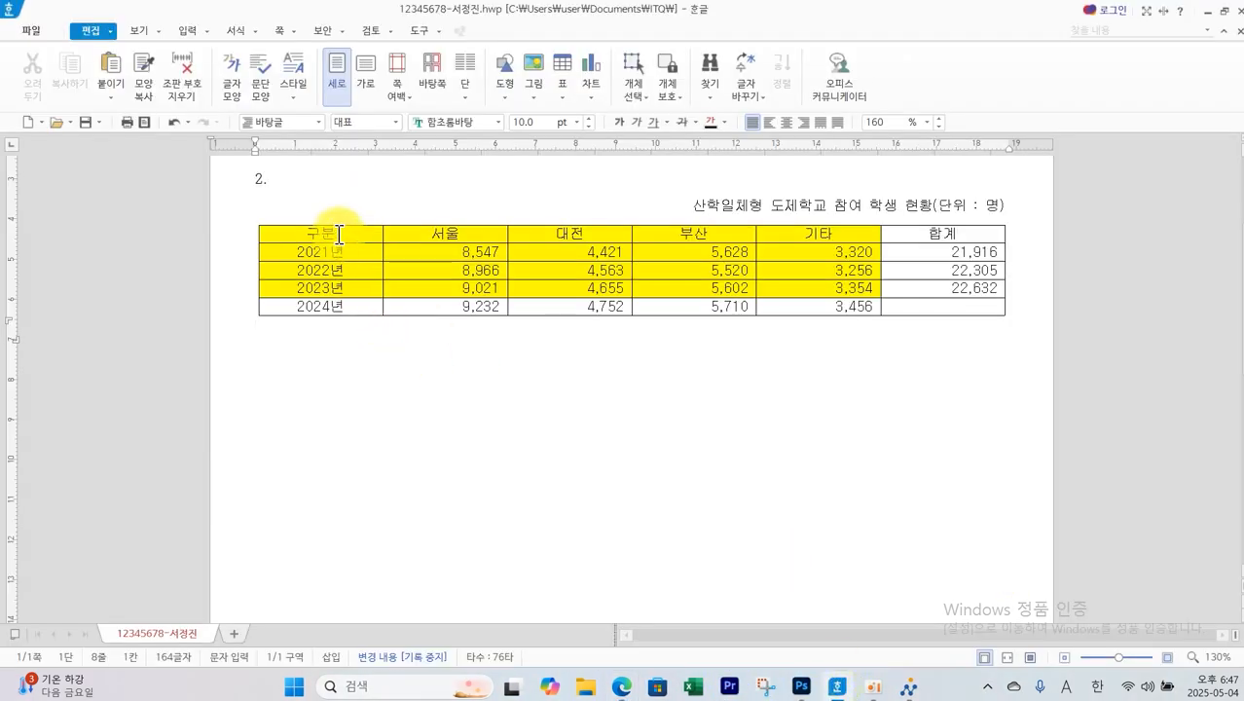
{"action": "left_click_drag", "start_coordinate": [339, 234], "coordinate": [942, 306]}
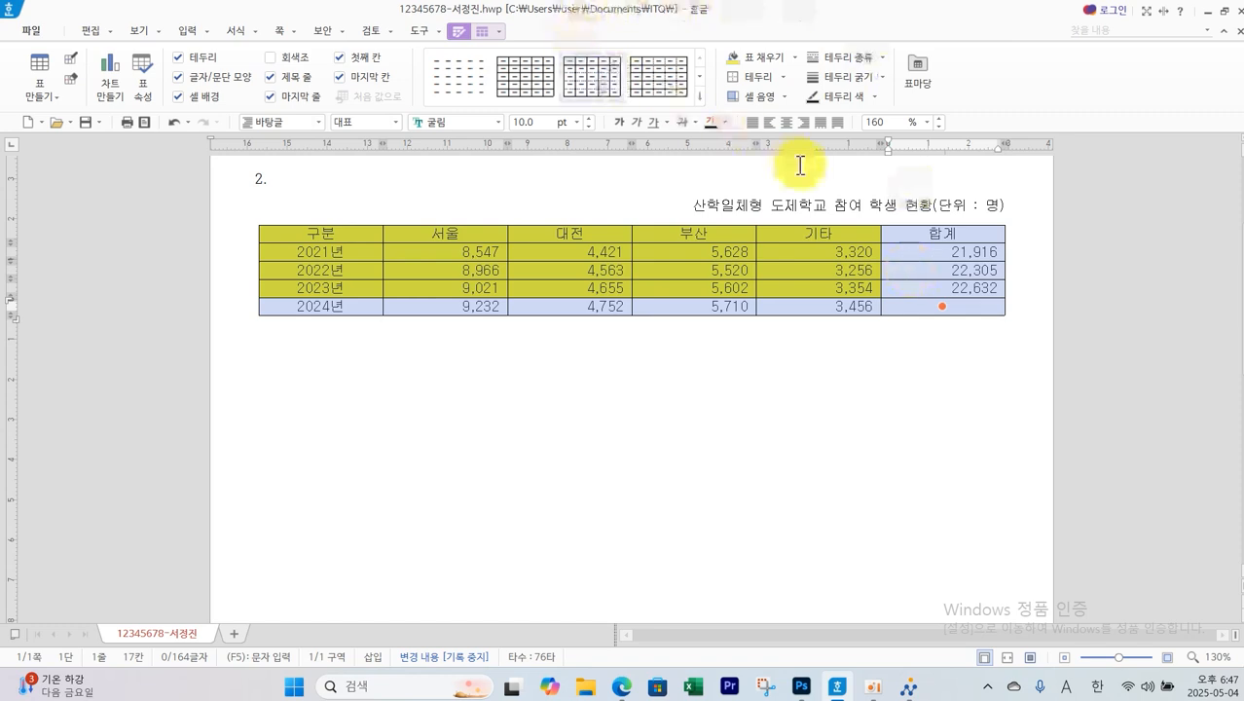
{"action": "left_click", "coordinate": [907, 363]}
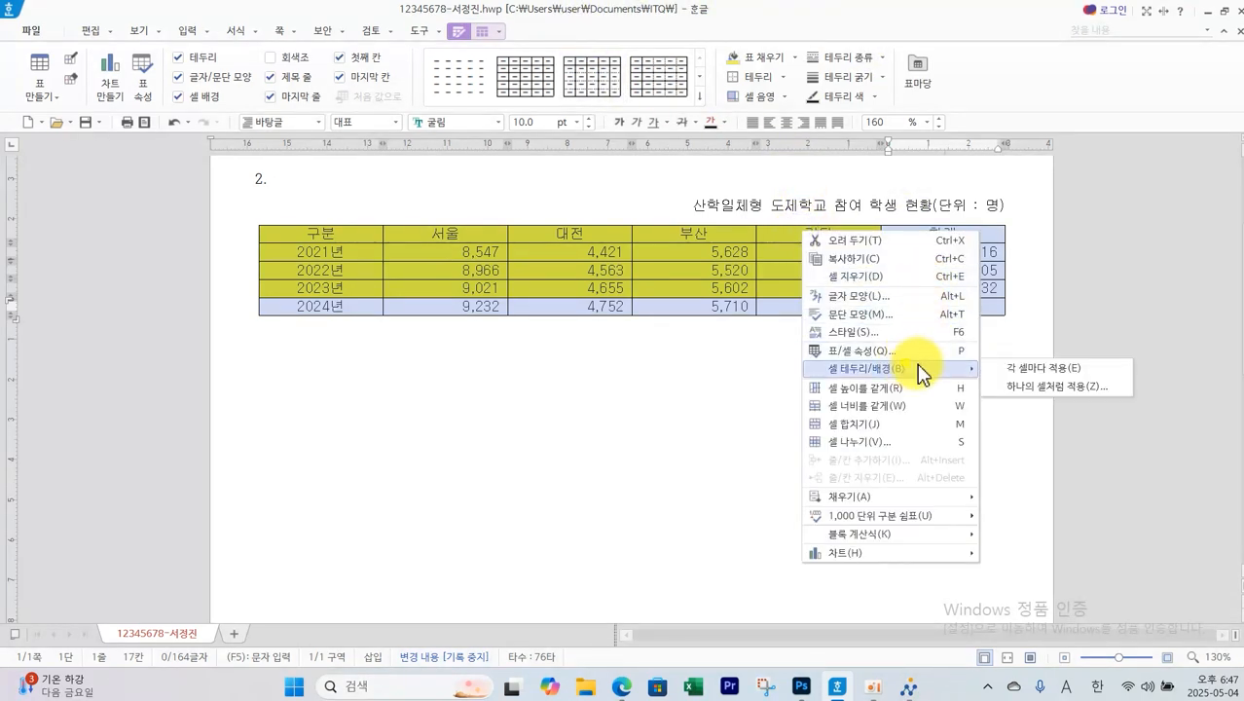
{"action": "left_click", "coordinate": [1020, 372]}
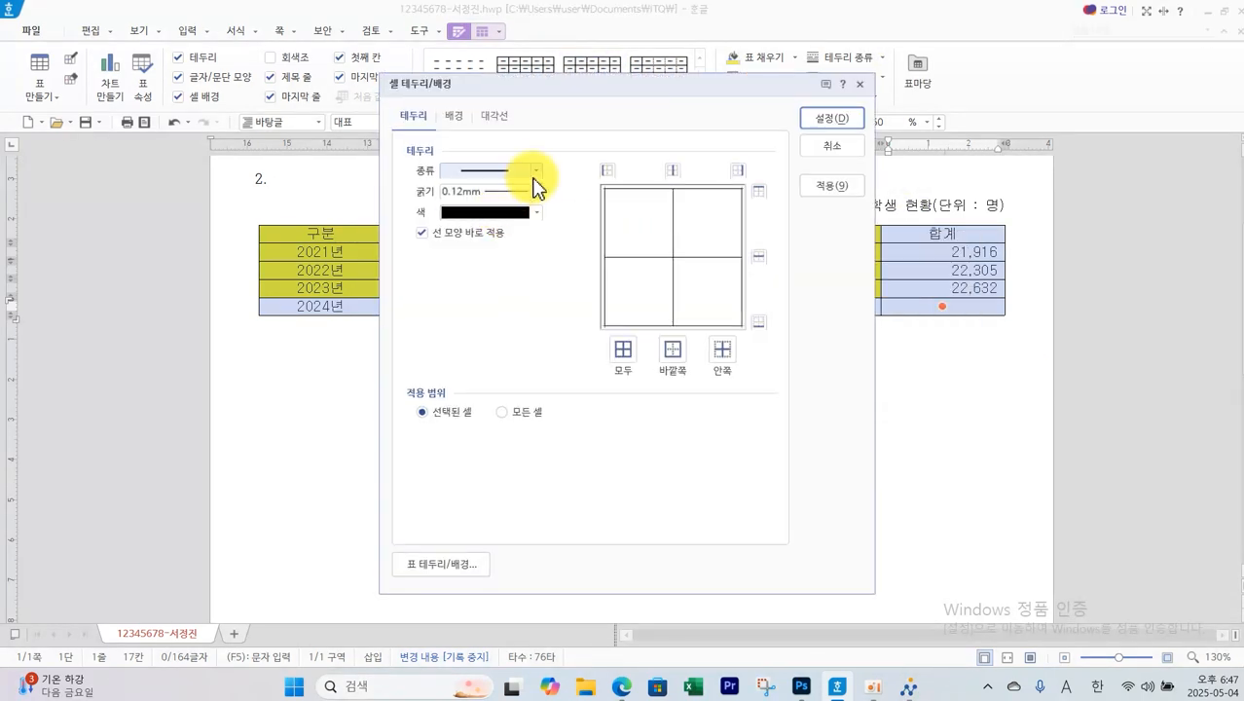
{"action": "left_click", "coordinate": [536, 170]}
{"action": "left_click", "coordinate": [489, 297]}
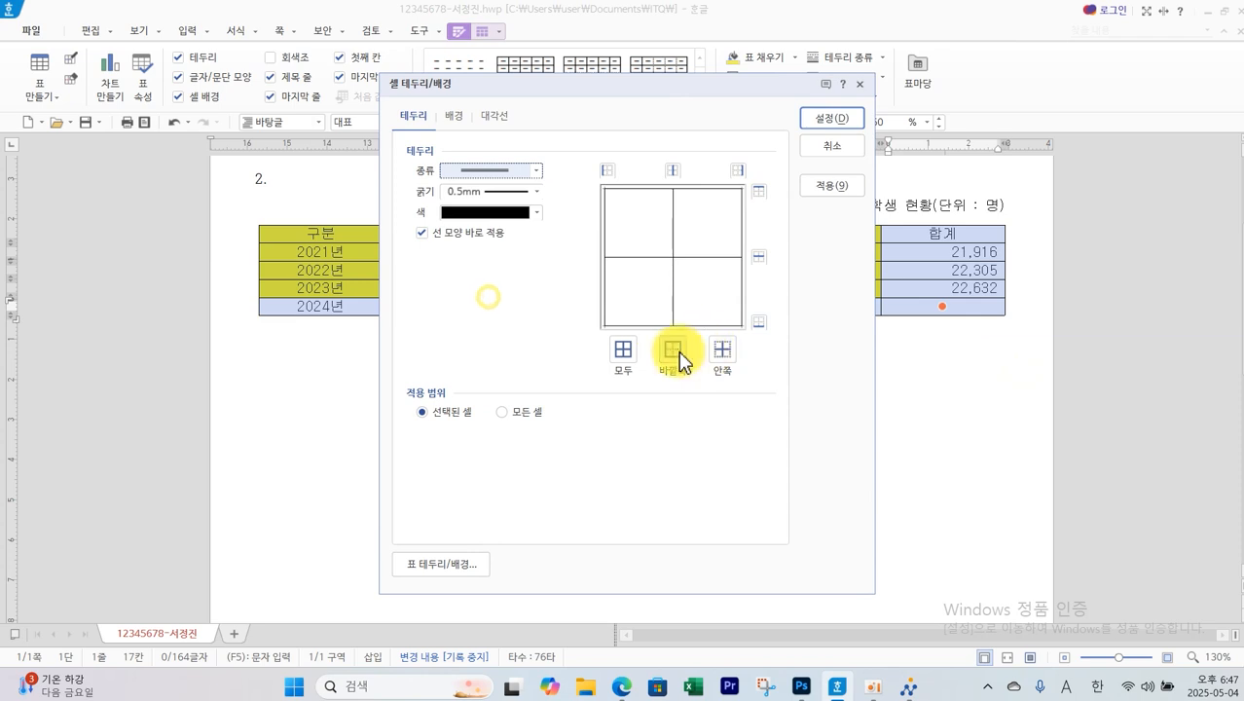
{"action": "left_click", "coordinate": [681, 360]}
{"action": "left_click", "coordinate": [830, 118]}
Apply a 0.5mm double line to the outside border of the heading row from 구분 to 합계
{"action": "left_click", "coordinate": [331, 234]}
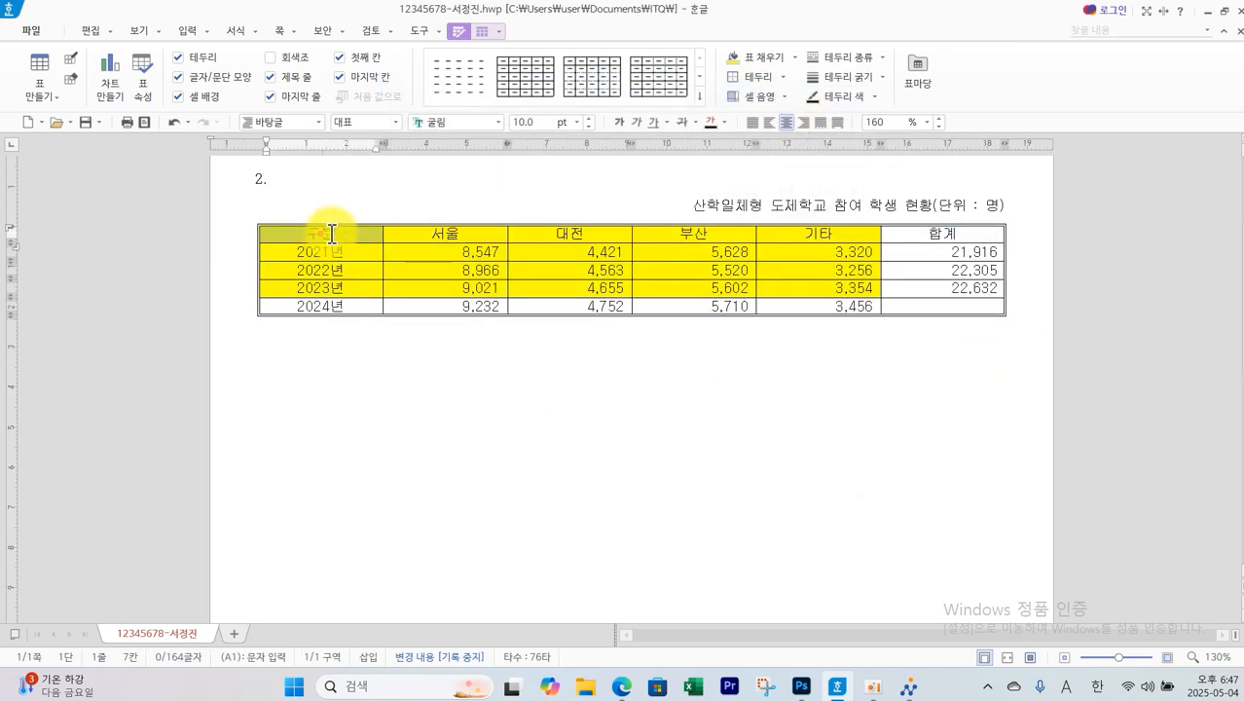
{"action": "left_click_drag", "start_coordinate": [331, 234], "coordinate": [898, 234]}
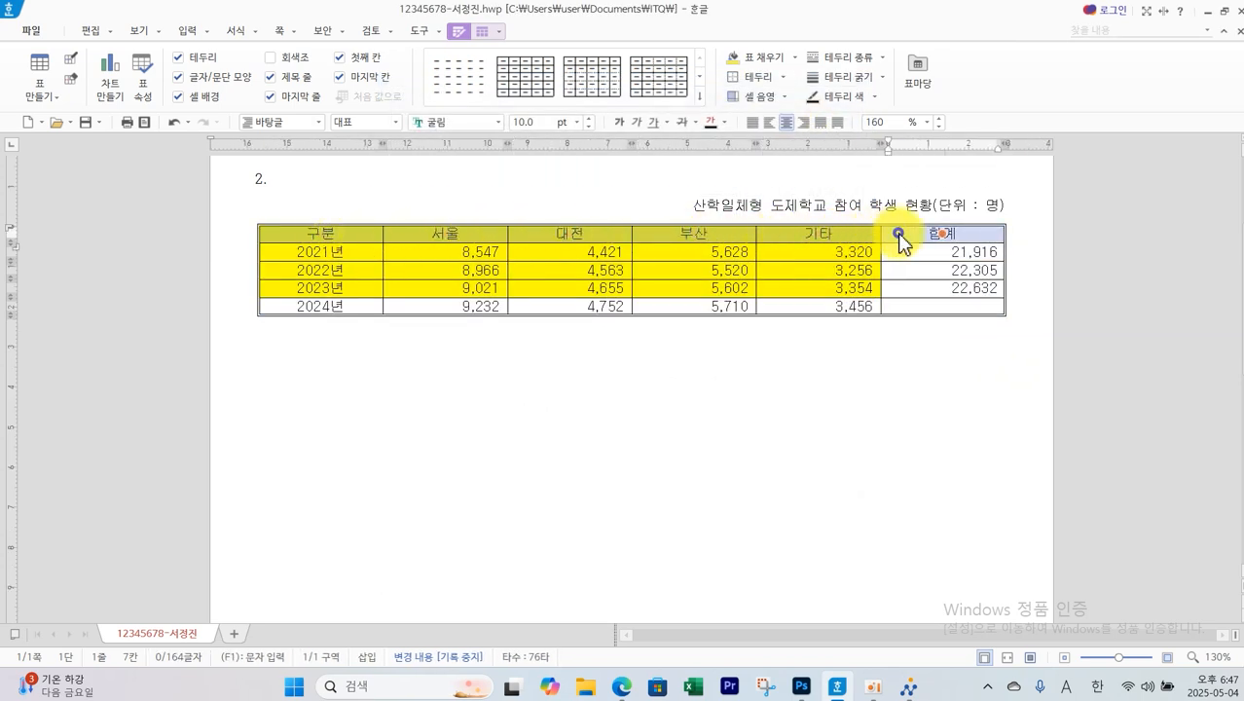
{"action": "right_click", "coordinate": [898, 235]}
{"action": "mouse_move", "coordinate": [1059, 370]}
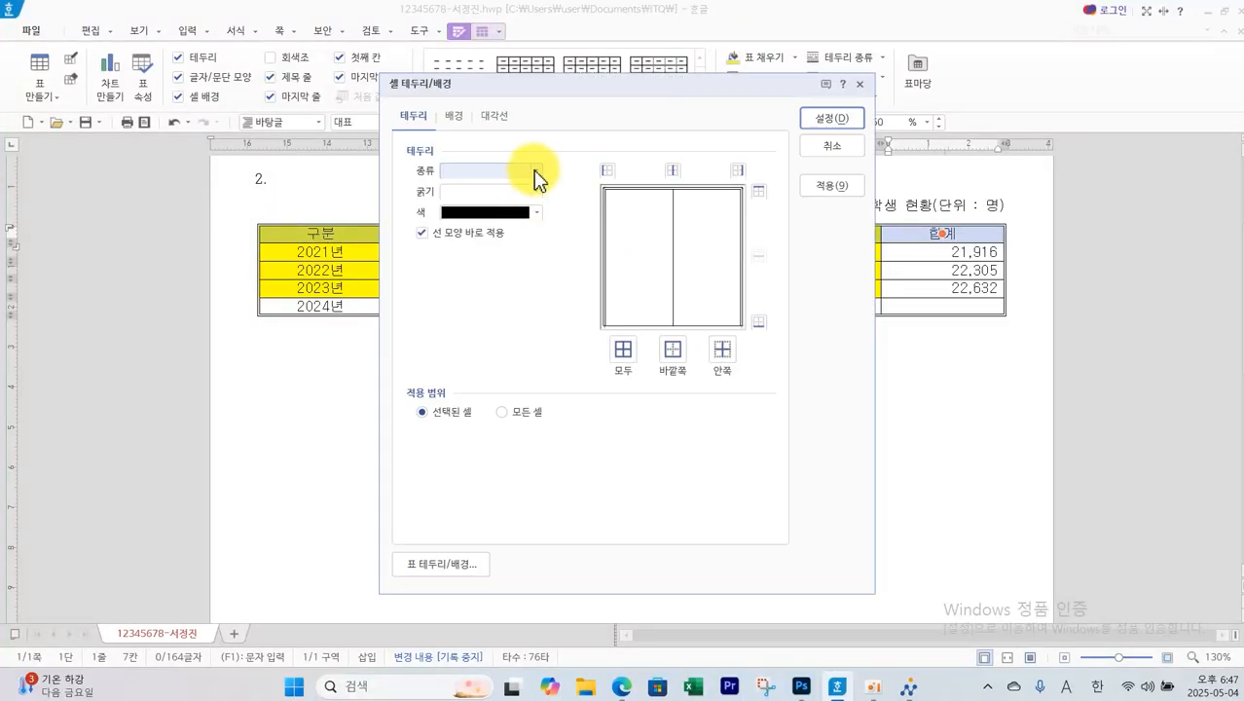
{"action": "left_click", "coordinate": [537, 178]}
{"action": "left_click", "coordinate": [485, 296]}
{"action": "left_click", "coordinate": [671, 348]}
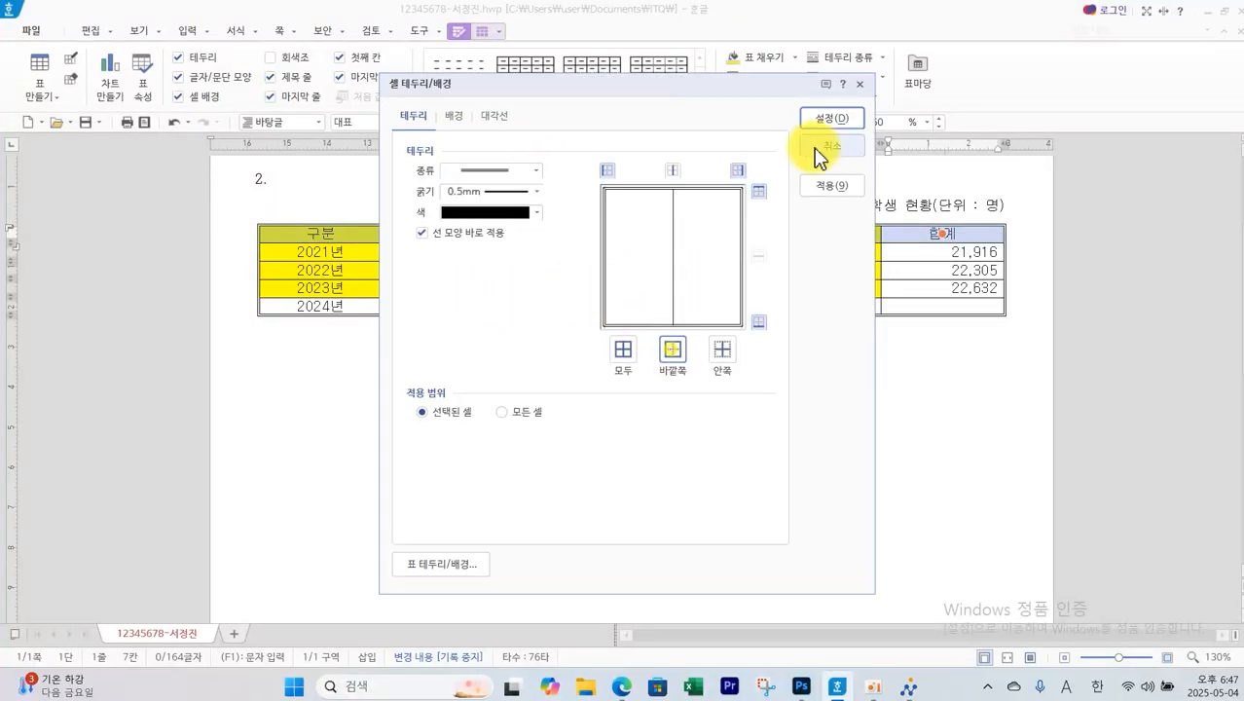
{"action": "left_click", "coordinate": [831, 119]}
Apply a 0.5mm double line to the outside border of the 구분 column down to 2024년
{"action": "left_click_drag", "start_coordinate": [367, 228], "coordinate": [360, 308]}
{"action": "right_click", "coordinate": [359, 307]}
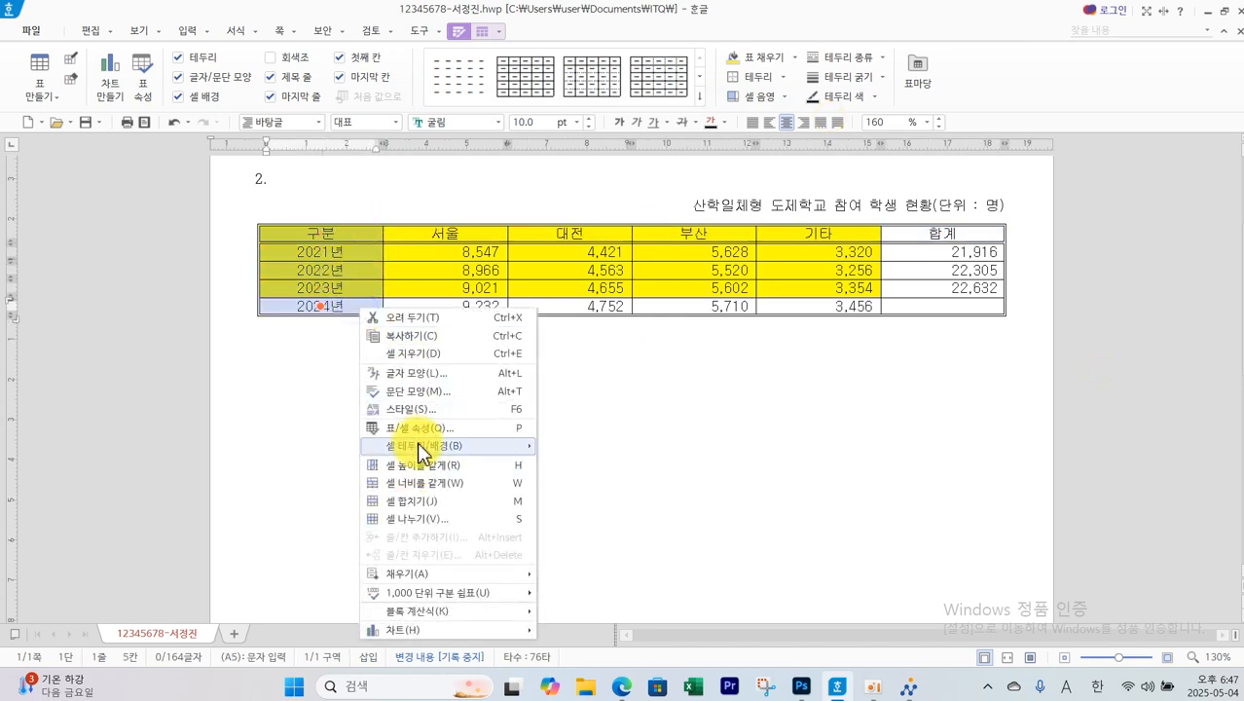
{"action": "mouse_move", "coordinate": [477, 445]}
{"action": "left_click", "coordinate": [576, 453]}
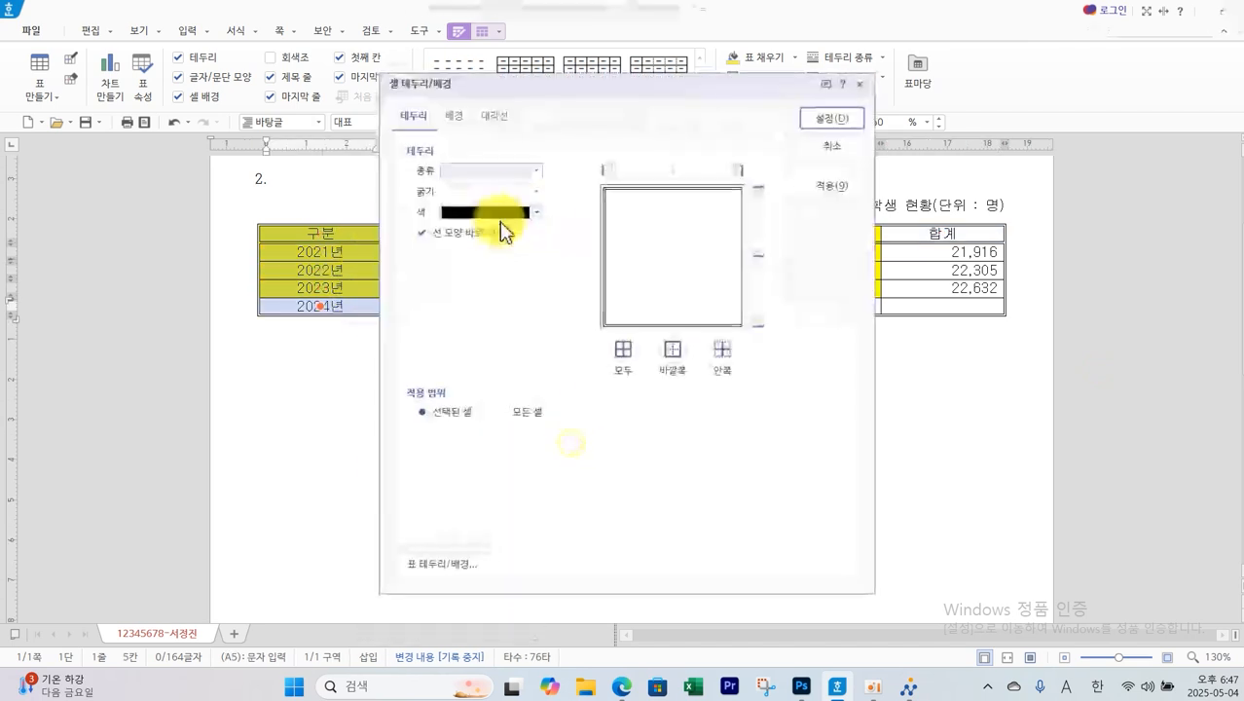
{"action": "left_click", "coordinate": [536, 170]}
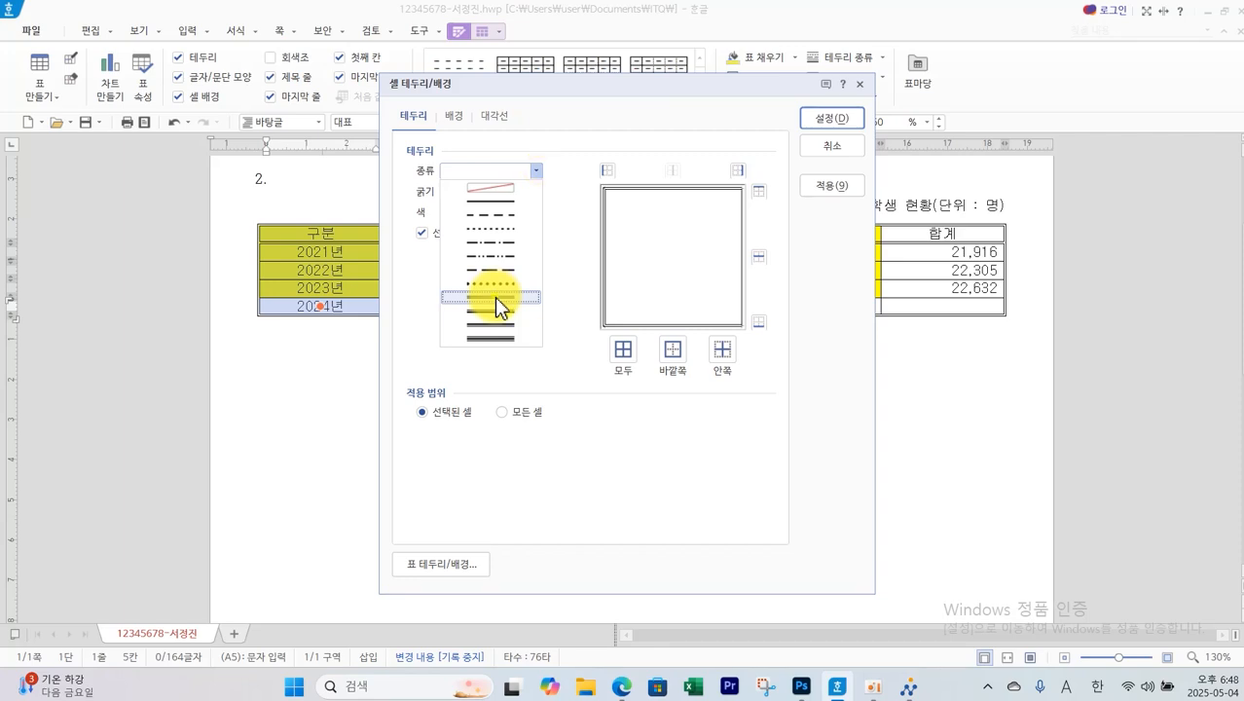
{"action": "left_click", "coordinate": [494, 297]}
{"action": "left_click", "coordinate": [671, 354]}
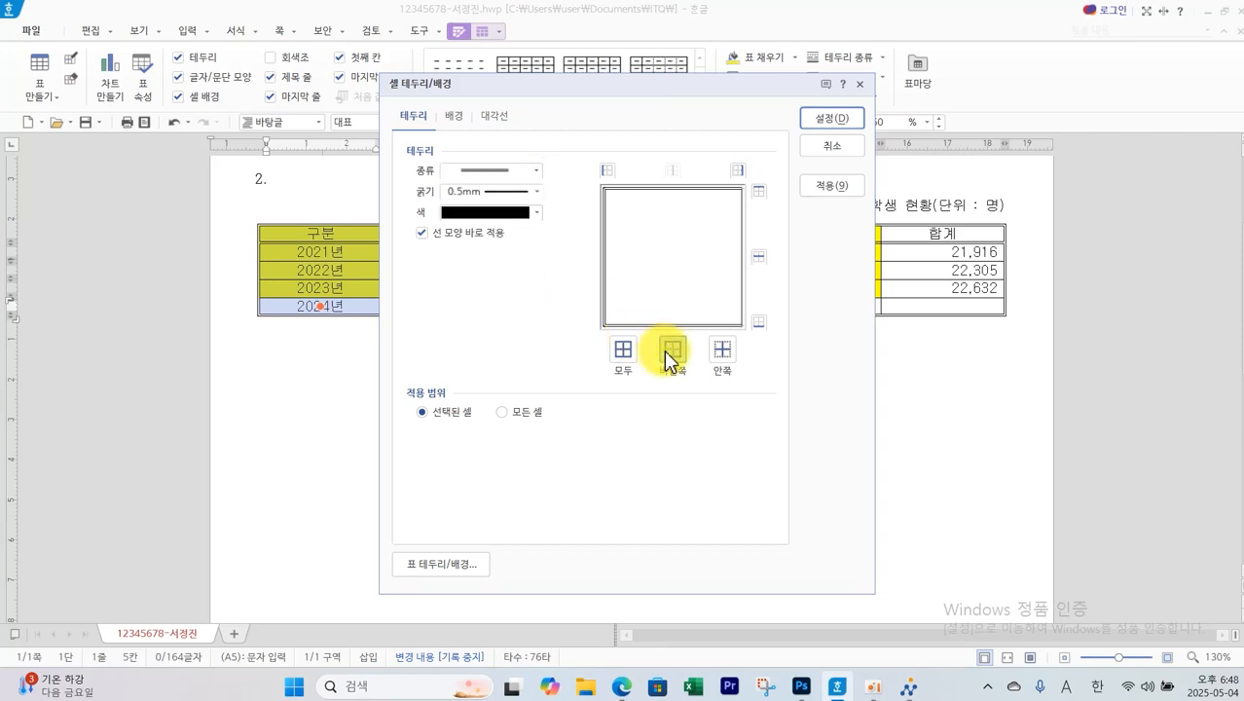
{"action": "left_click", "coordinate": [825, 120]}
Cross out the empty 합계 cell of the 2024년 row with both diagonal lines
{"action": "left_click", "coordinate": [916, 308]}
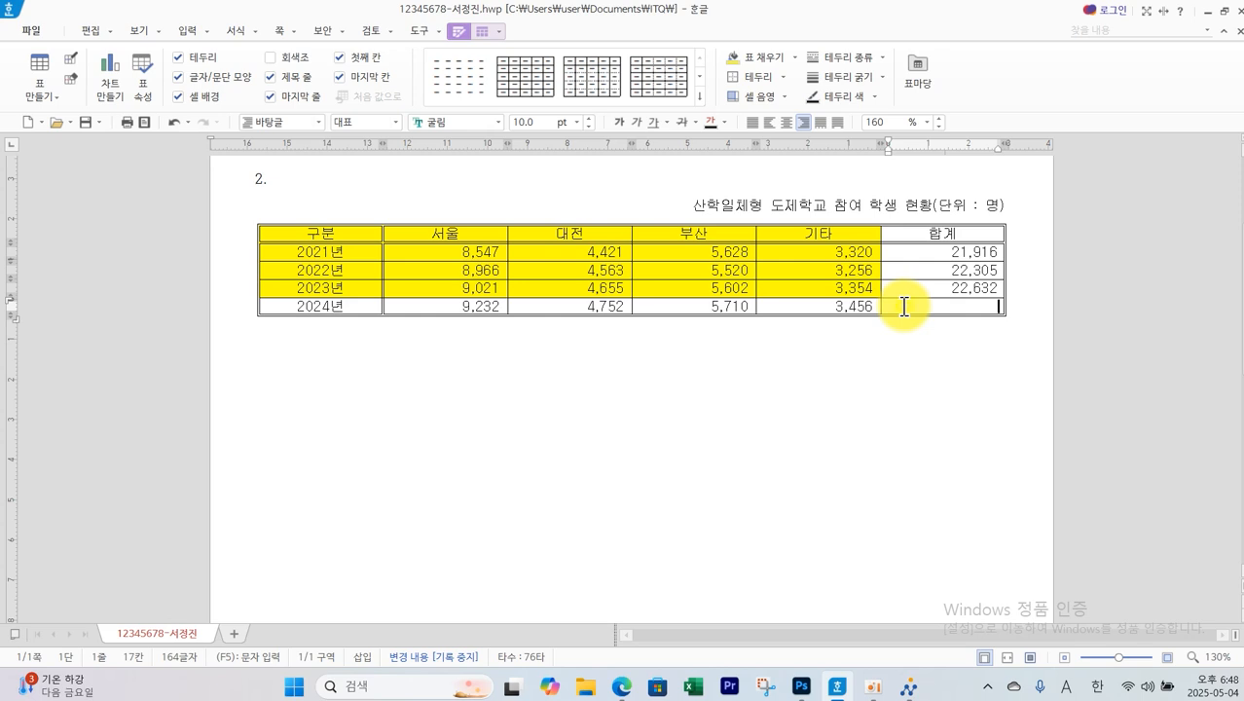
{"action": "right_click", "coordinate": [904, 307]}
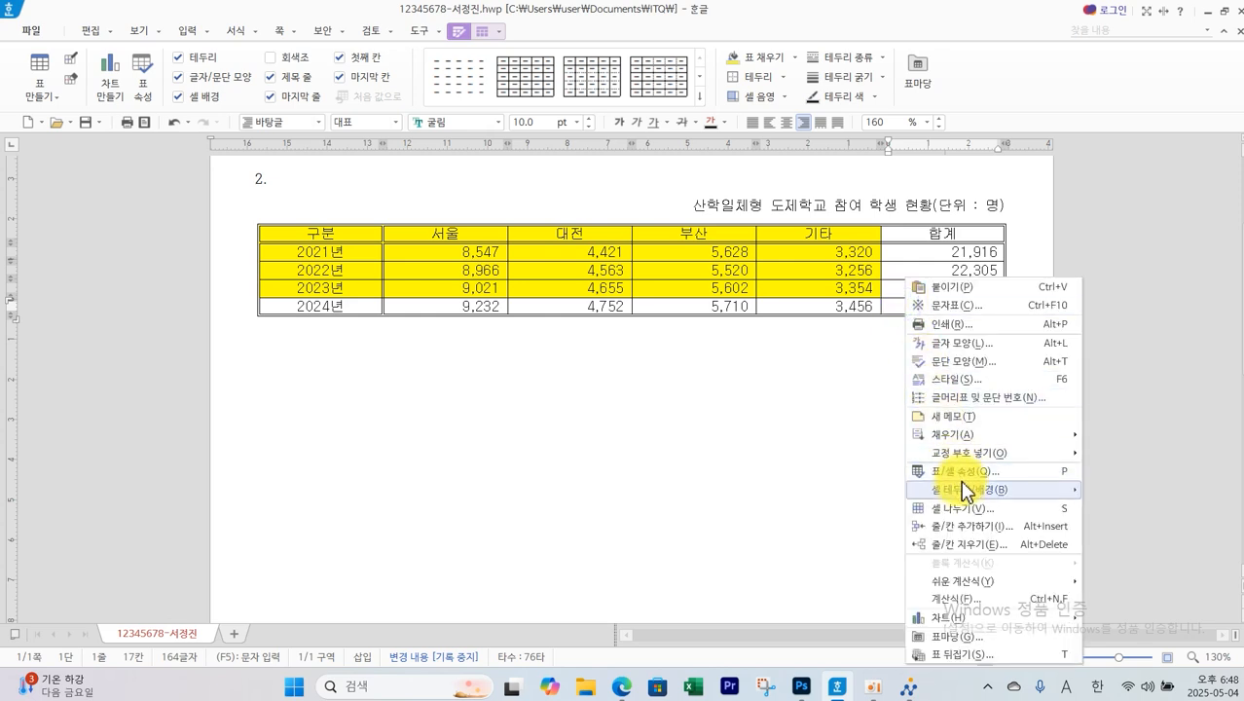
{"action": "mouse_move", "coordinate": [963, 489]}
{"action": "left_click", "coordinate": [1110, 494]}
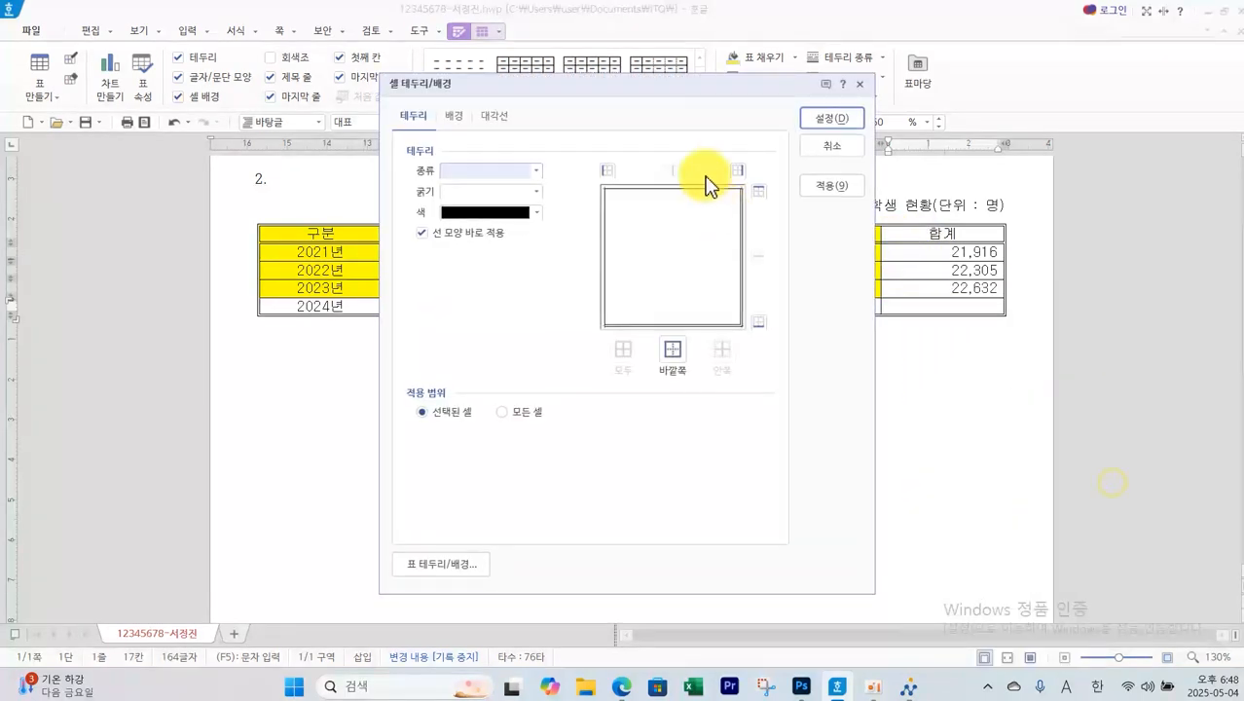
{"action": "left_click", "coordinate": [494, 115]}
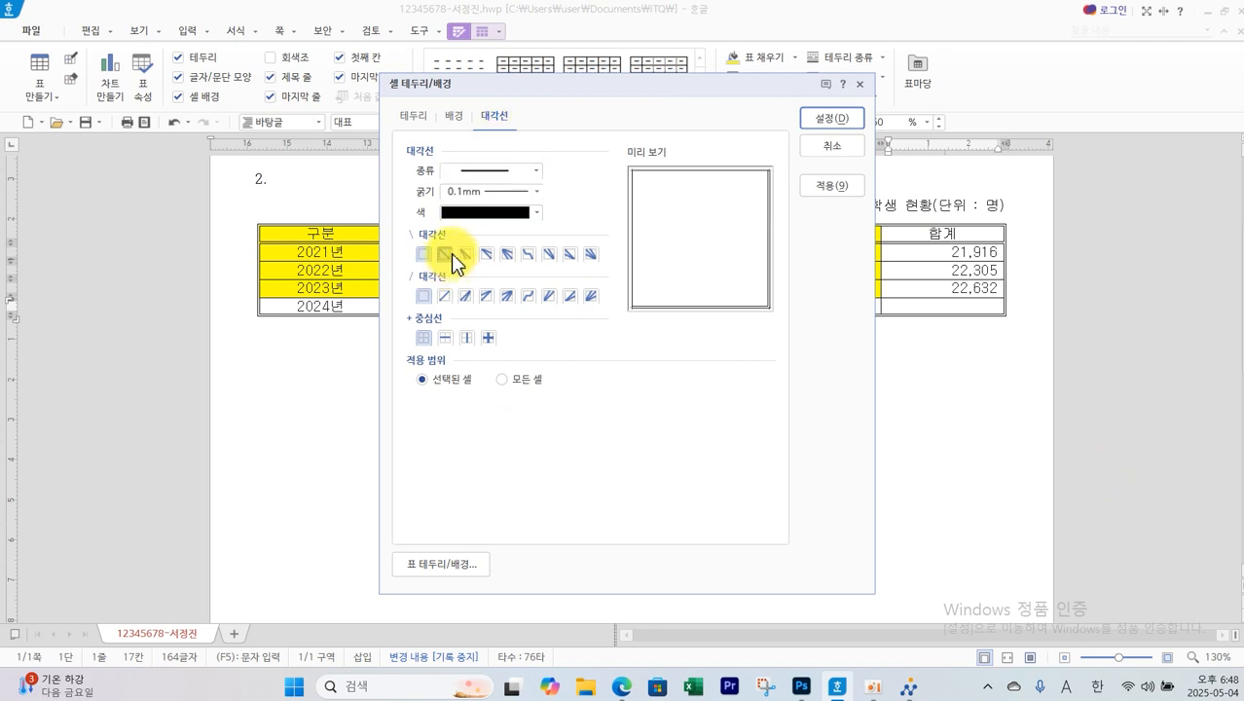
{"action": "left_click", "coordinate": [444, 296]}
{"action": "left_click", "coordinate": [820, 125]}
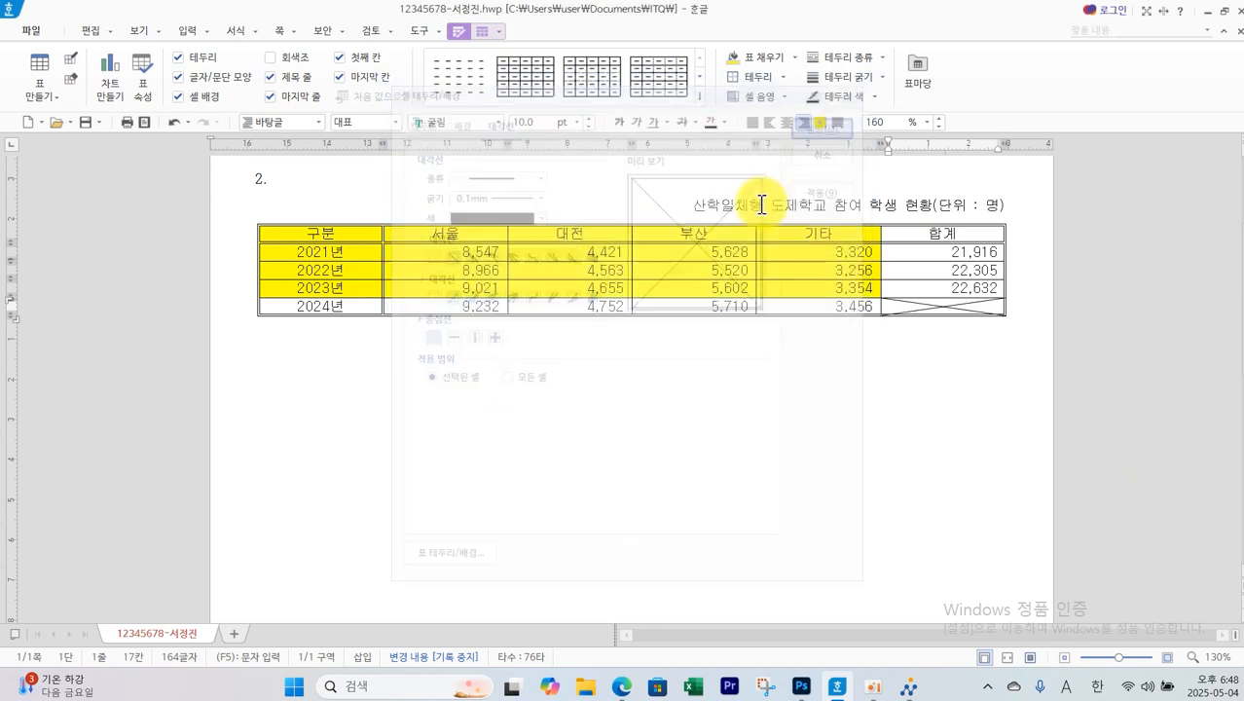
Increase the height of all table rows evenly, from the heading row to 2024년, to roughly double
{"action": "left_click_drag", "start_coordinate": [375, 230], "coordinate": [356, 301]}
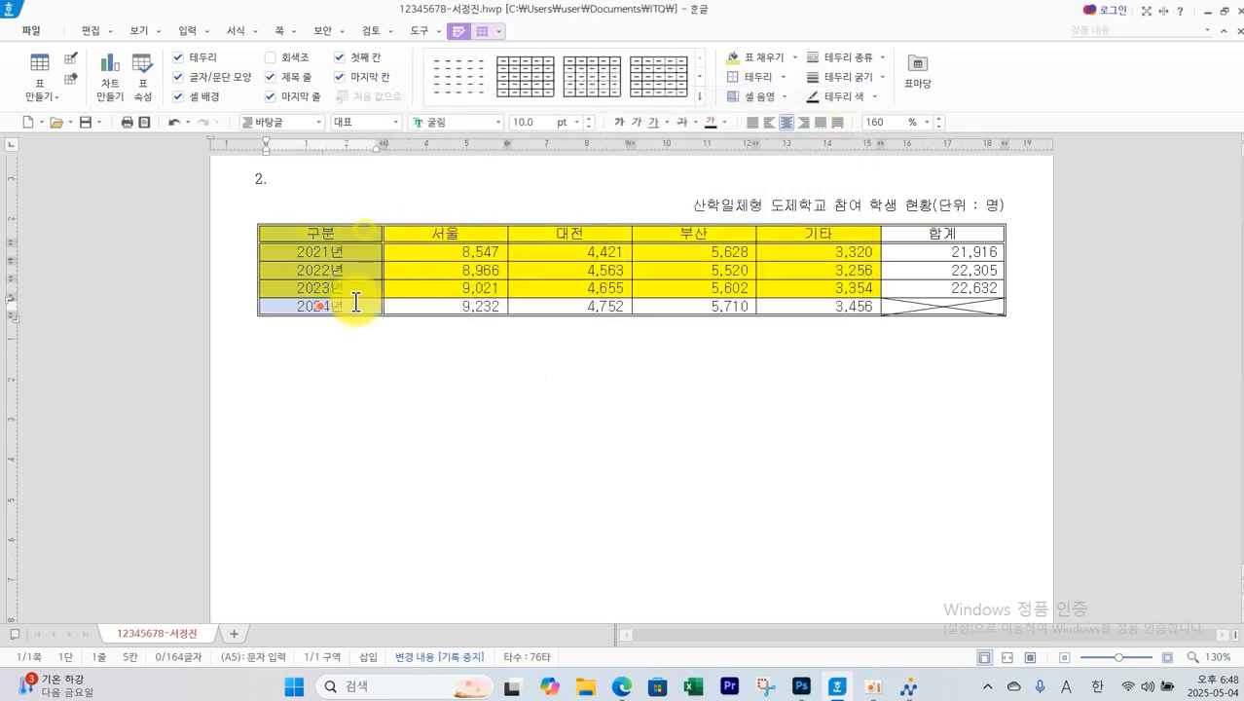
{"action": "key", "text": "ctrl+Down"}
{"action": "key", "text": "ctrl+Down"}
{"action": "key", "text": "ctrl+Down"}
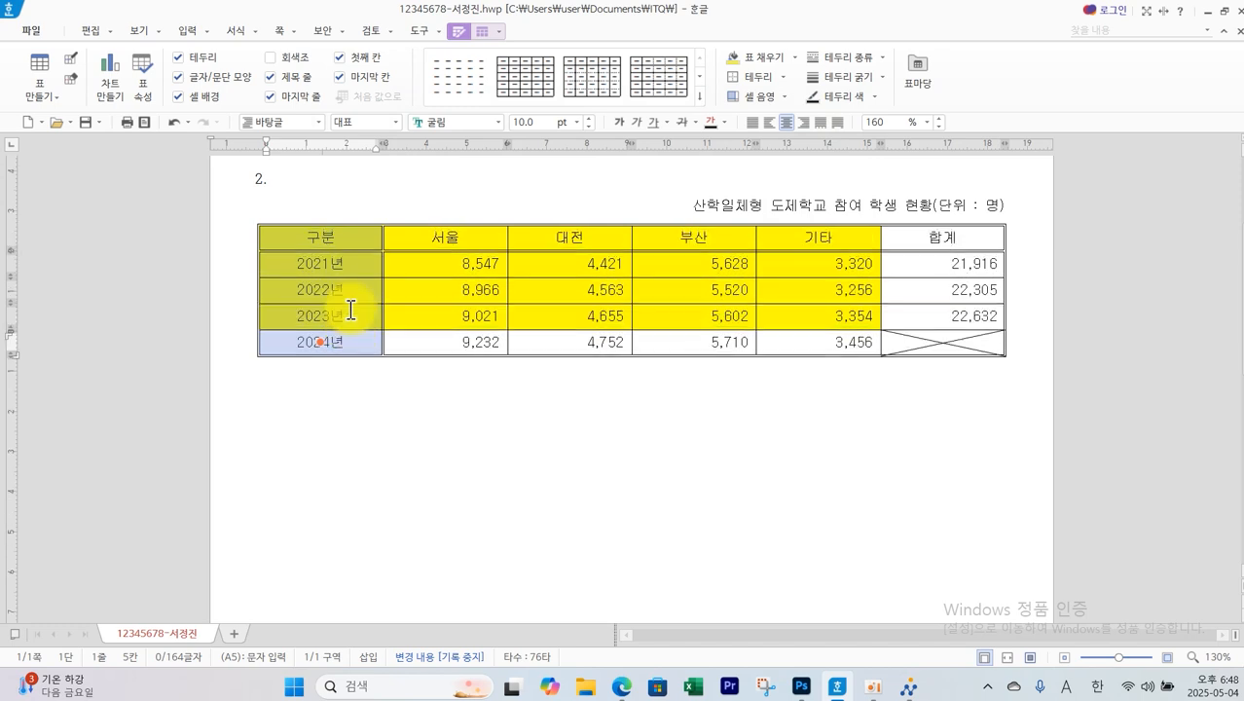
{"action": "key", "text": "ctrl+Down"}
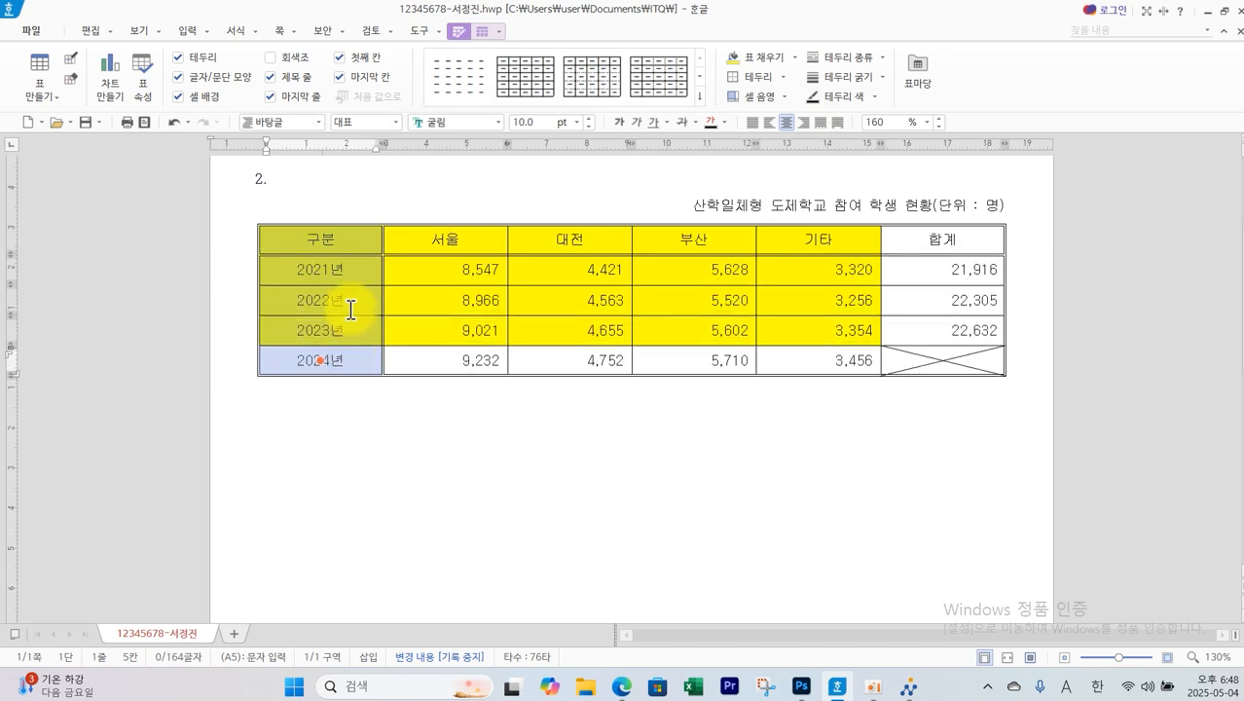
{"action": "key", "text": "ctrl+Down"}
{"action": "key", "text": "ctrl+Down"}
{"action": "key", "text": "ctrl+Down"}
{"action": "key", "text": "ctrl+Down"}
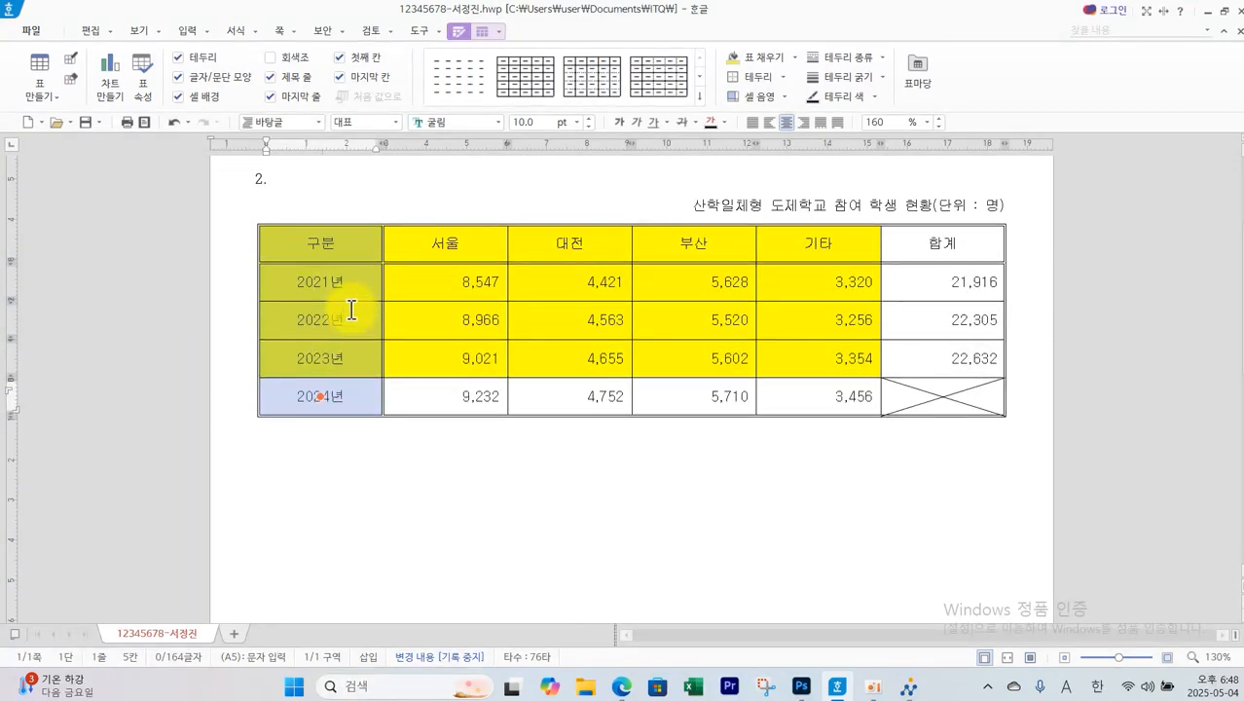
{"action": "left_click", "coordinate": [400, 468]}
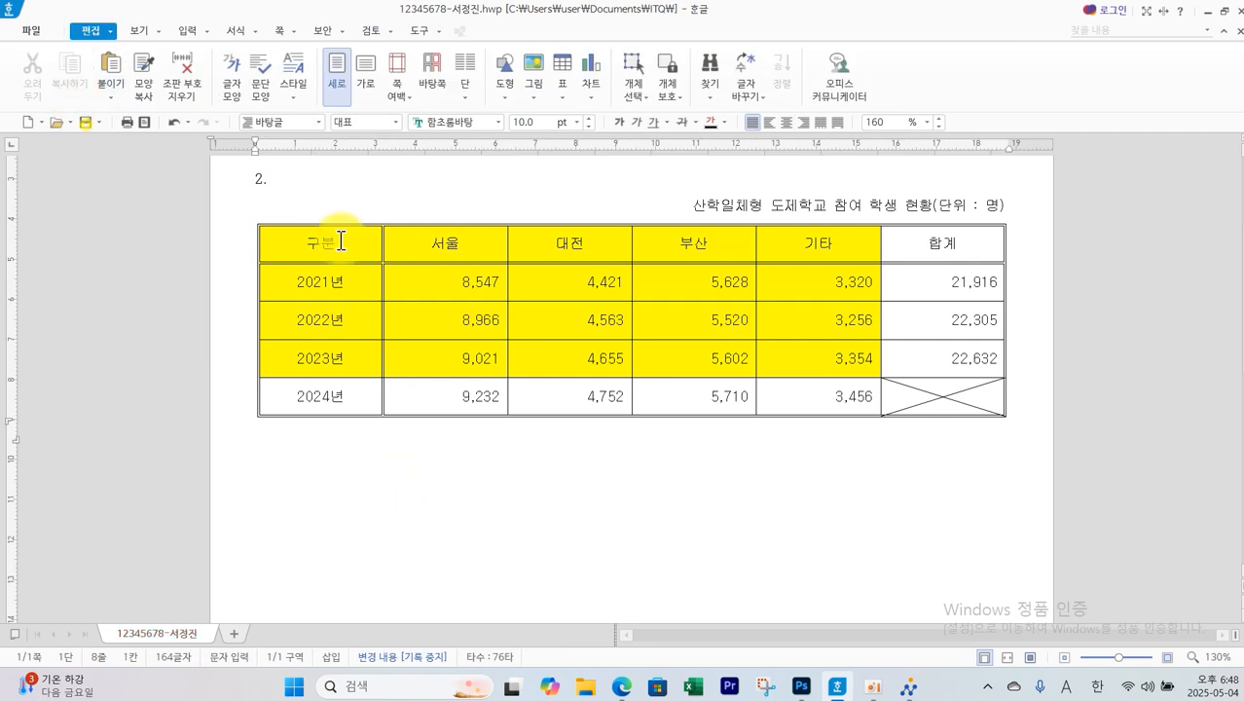
Switch to the exam client, transfer the answer file to the 고사실 PC with 답안전송 and close the transfer dialog
{"action": "left_click", "coordinate": [908, 687]}
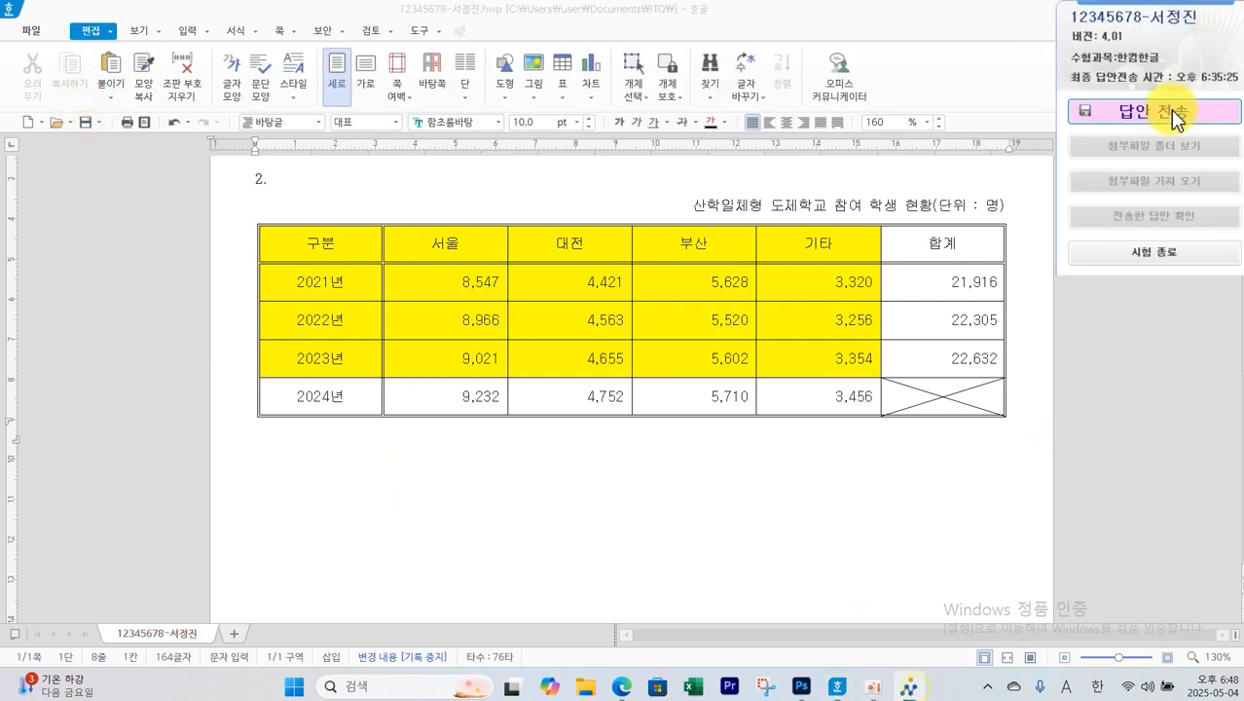
{"action": "left_click", "coordinate": [1174, 114]}
{"action": "left_click", "coordinate": [623, 400]}
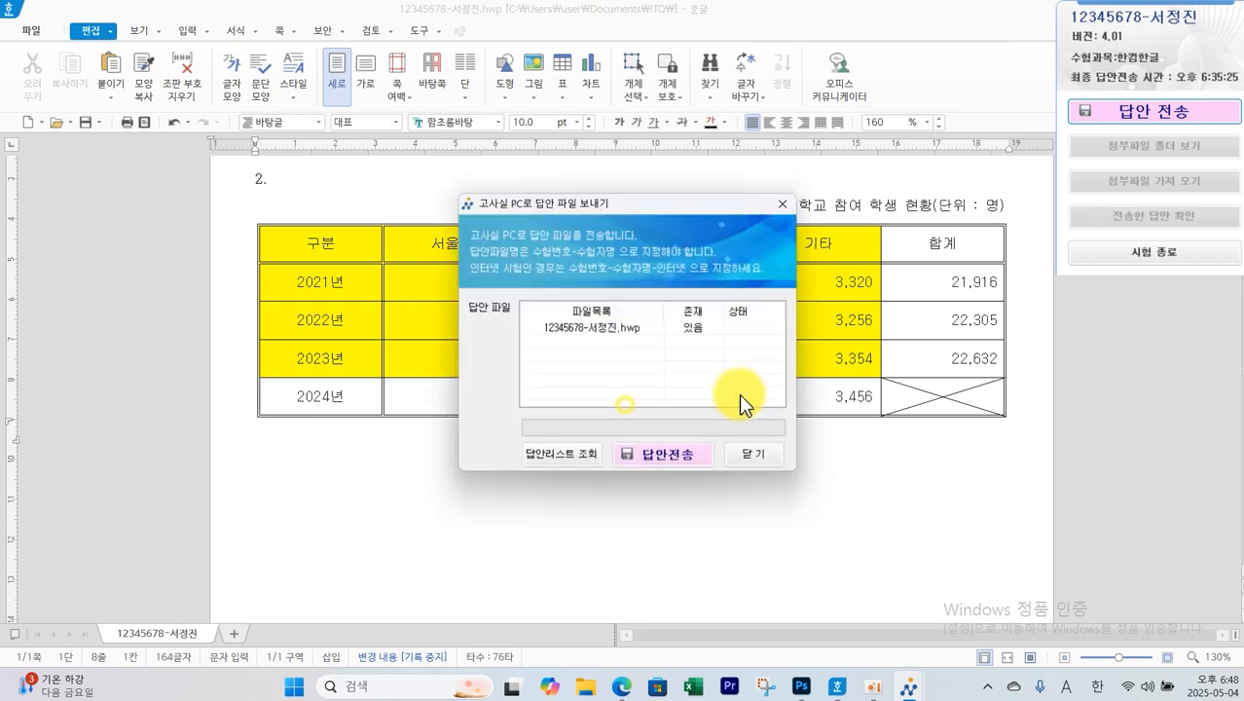
{"action": "left_click", "coordinate": [687, 454]}
{"action": "left_click", "coordinate": [670, 387]}
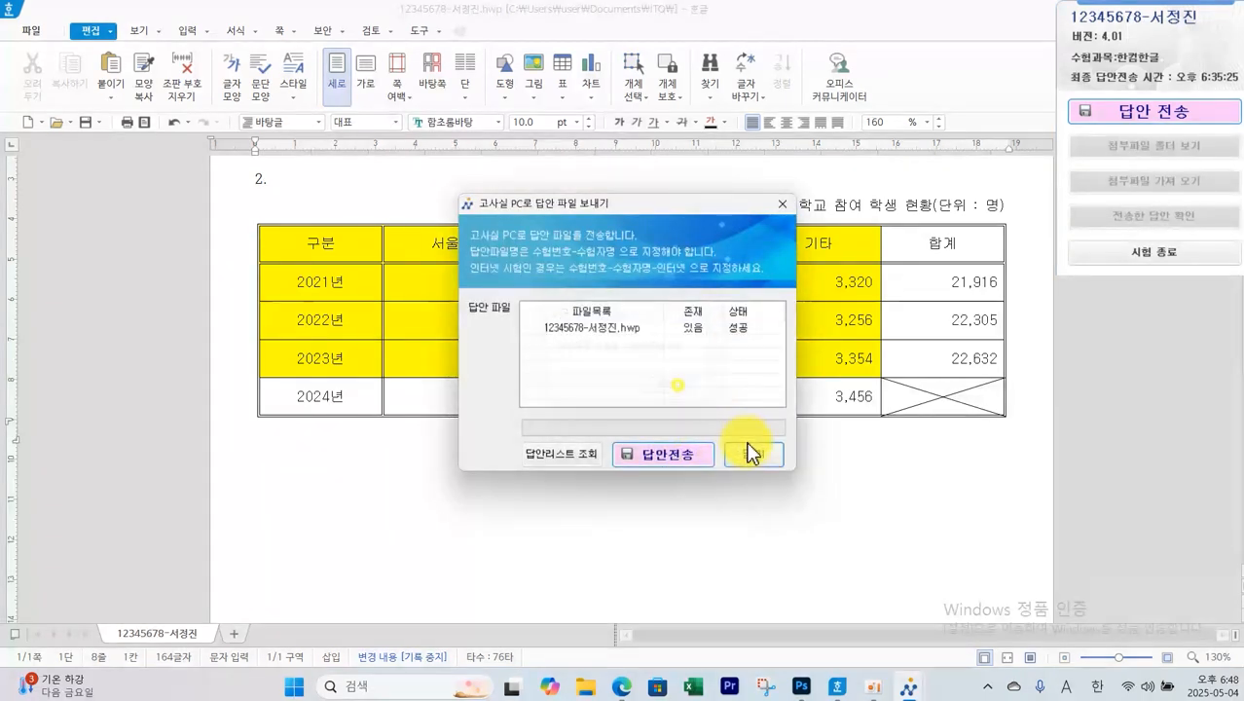
{"action": "left_click", "coordinate": [748, 453]}
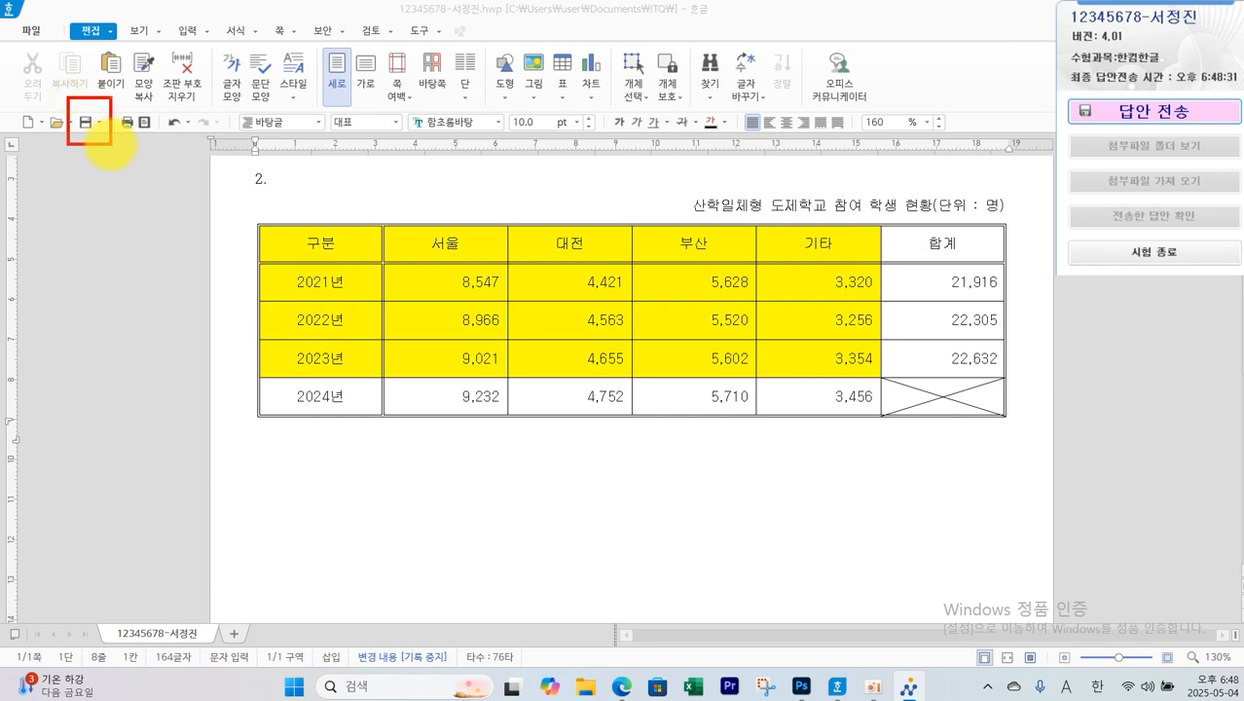
{"action": "left_click", "coordinate": [85, 122]}
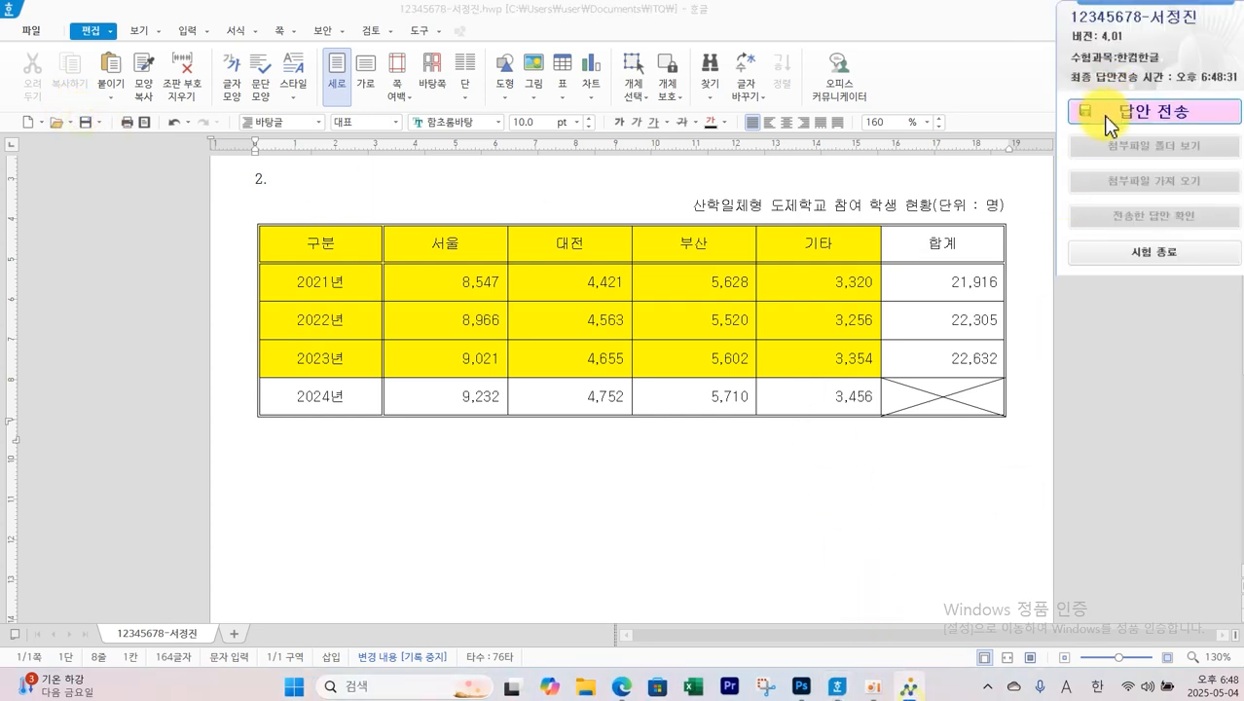
Send the answer file to the 고사실 PC again, accepting retransmission of the same-size file, and return to the answer document
{"action": "left_click", "coordinate": [1105, 117]}
{"action": "left_click", "coordinate": [607, 396]}
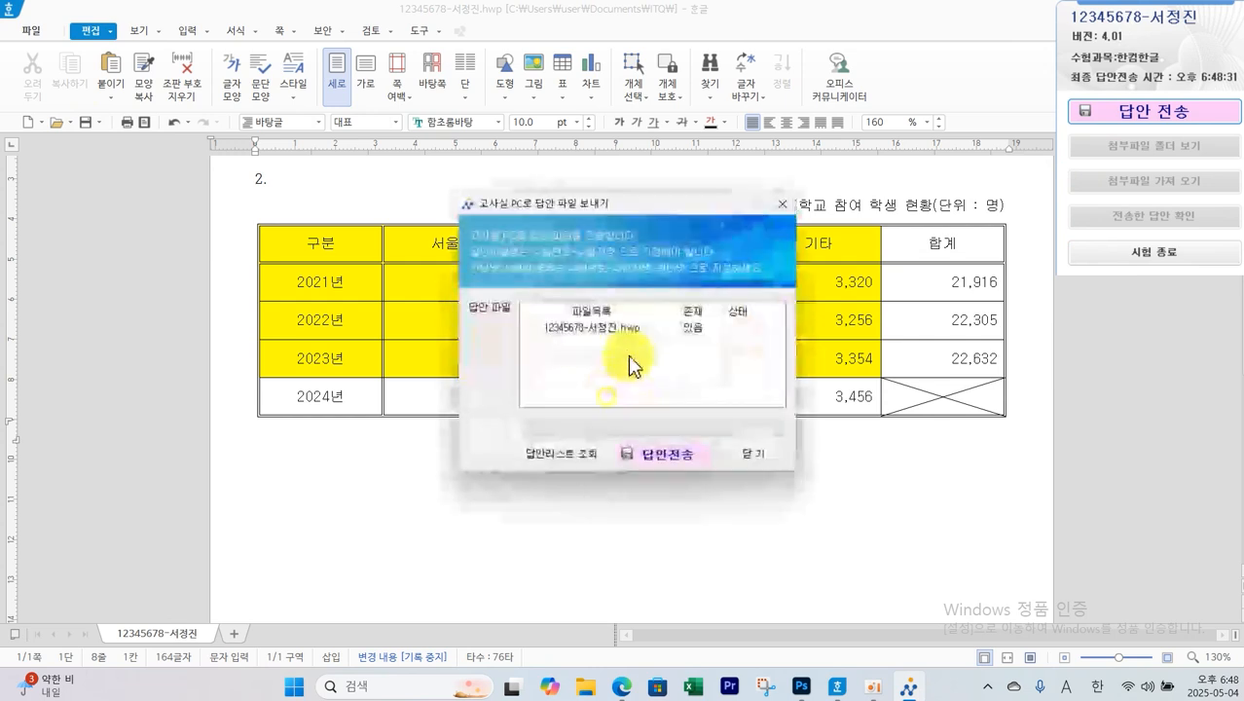
{"action": "left_click", "coordinate": [668, 454]}
{"action": "left_click", "coordinate": [776, 458]}
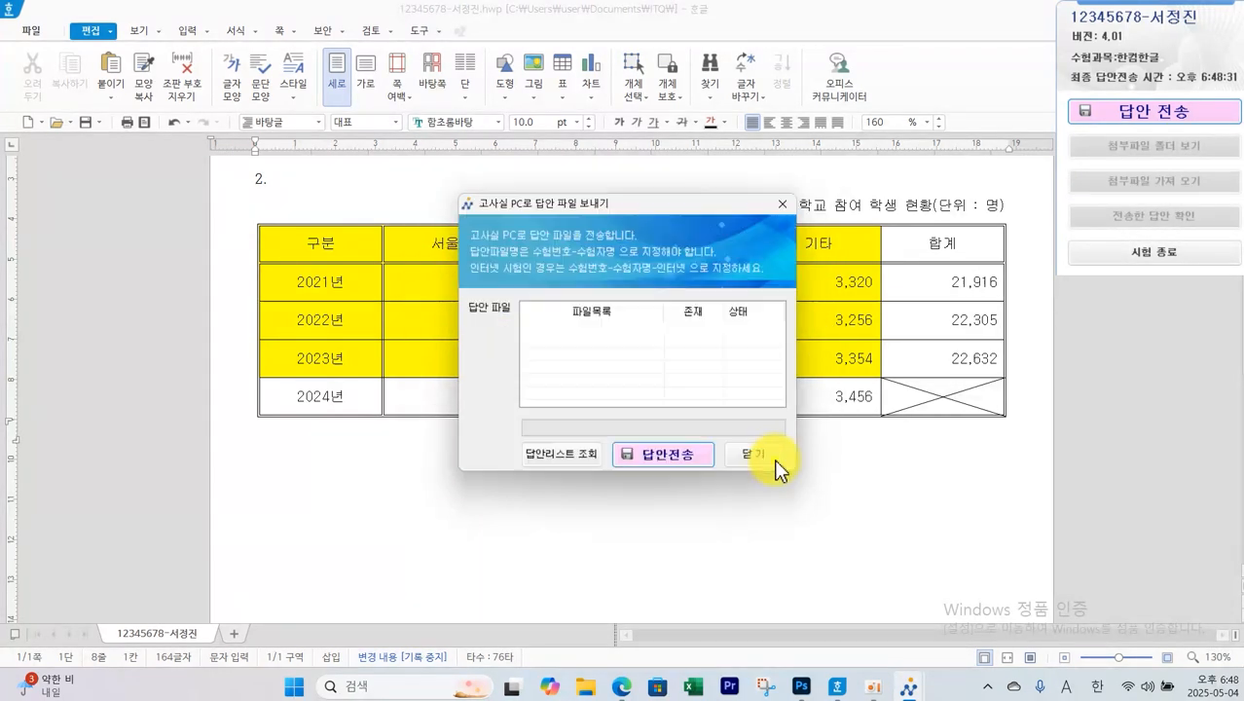
{"action": "left_click", "coordinate": [658, 454]}
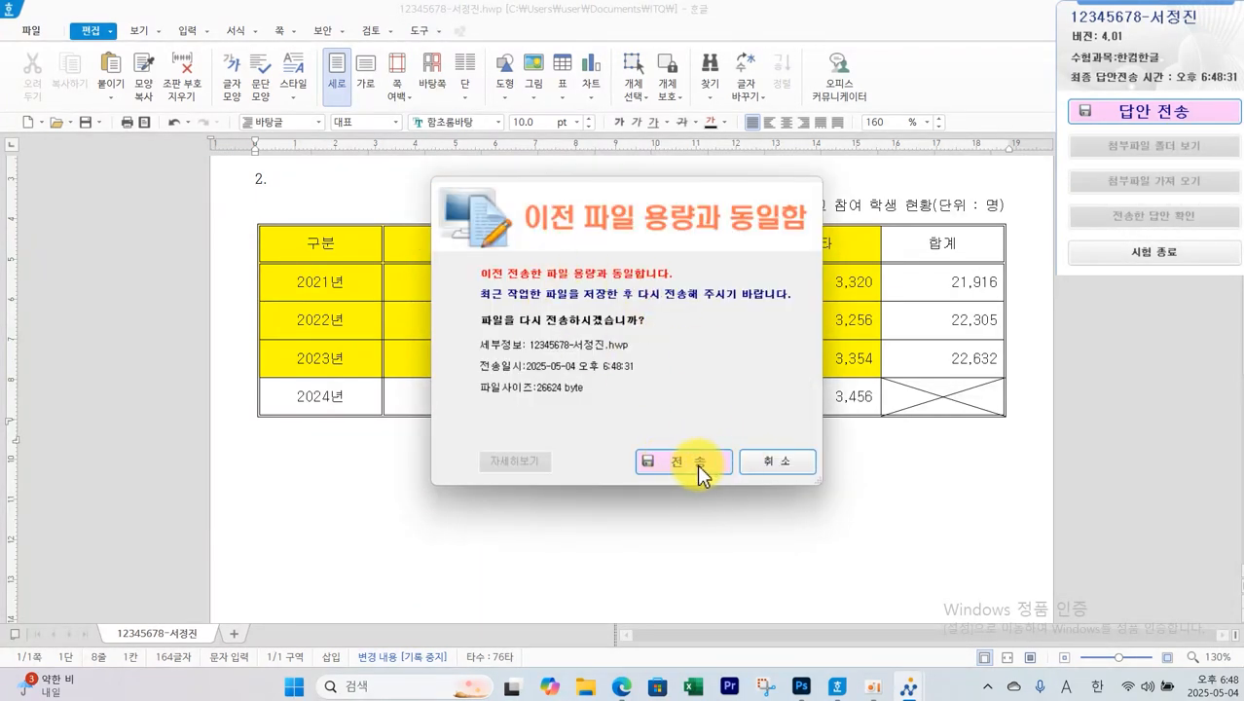
{"action": "left_click", "coordinate": [697, 464]}
{"action": "left_click", "coordinate": [655, 383]}
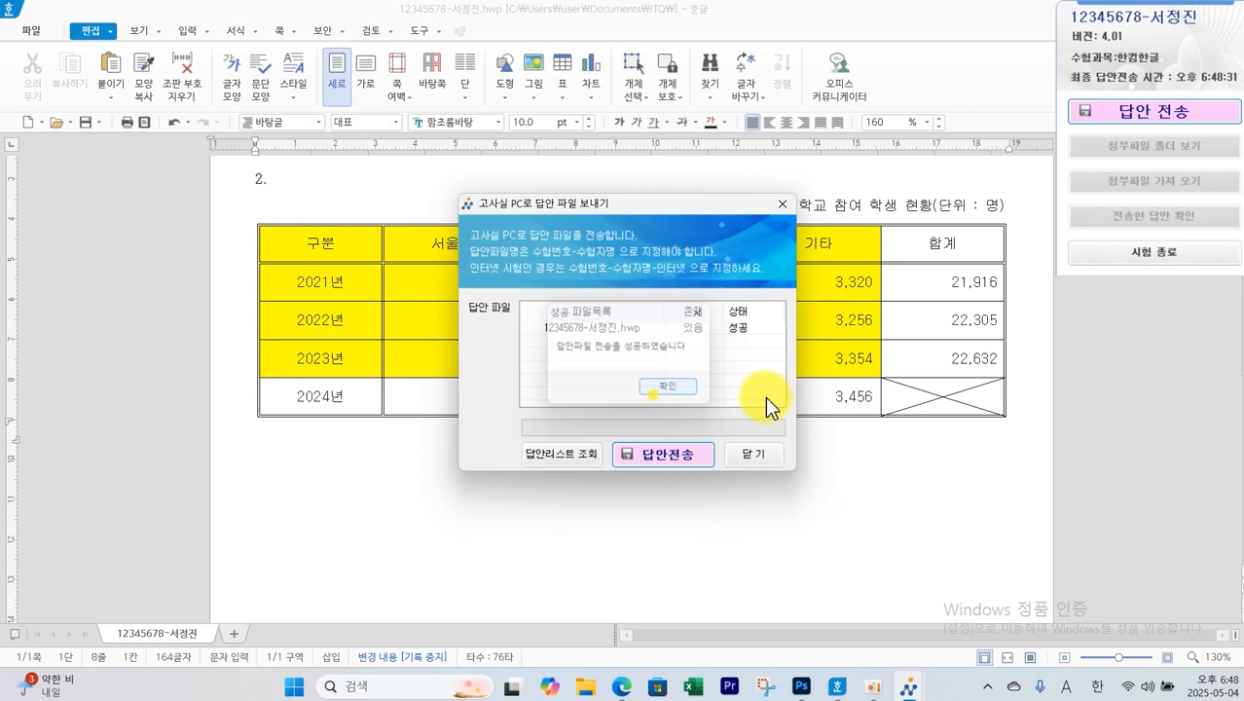
{"action": "left_click", "coordinate": [769, 457]}
{"action": "left_click", "coordinate": [707, 478]}
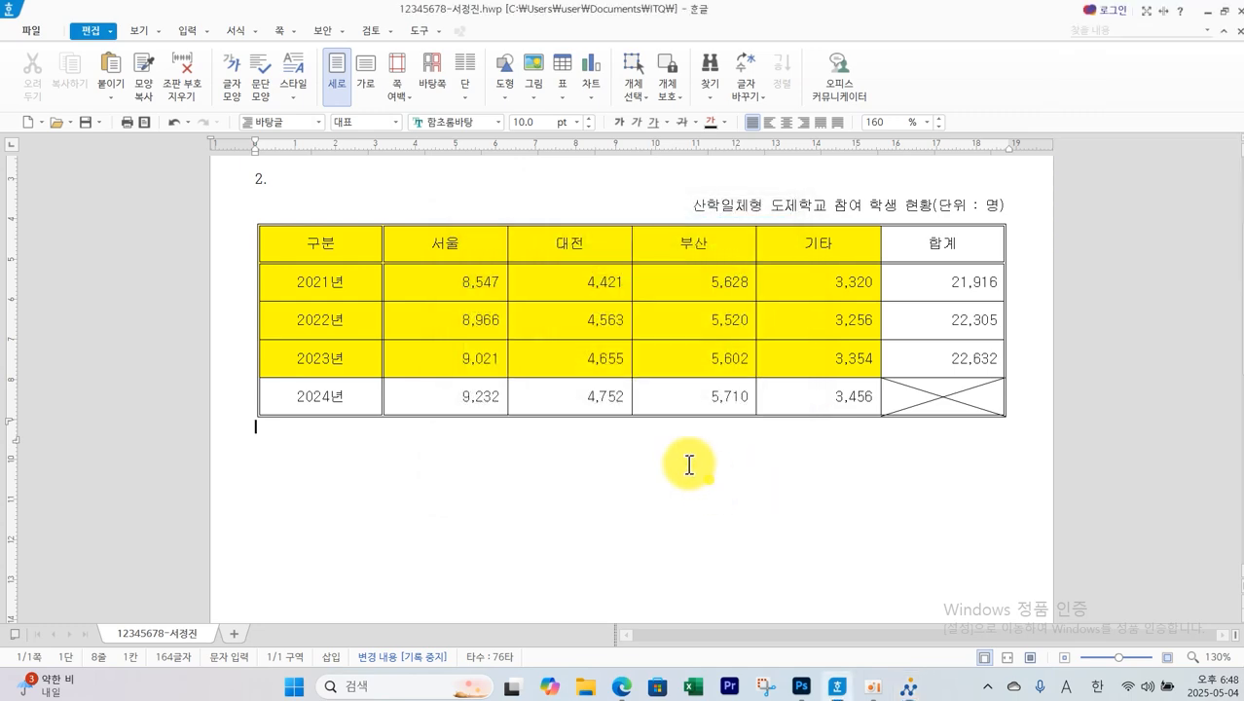
Switch to the question sheet in the browser and examine question 2's chart conditions, required data range and sample chart
{"action": "left_click", "coordinate": [615, 686]}
{"action": "scroll", "coordinate": [546, 484], "scroll_direction": "down", "scroll_amount": 8}
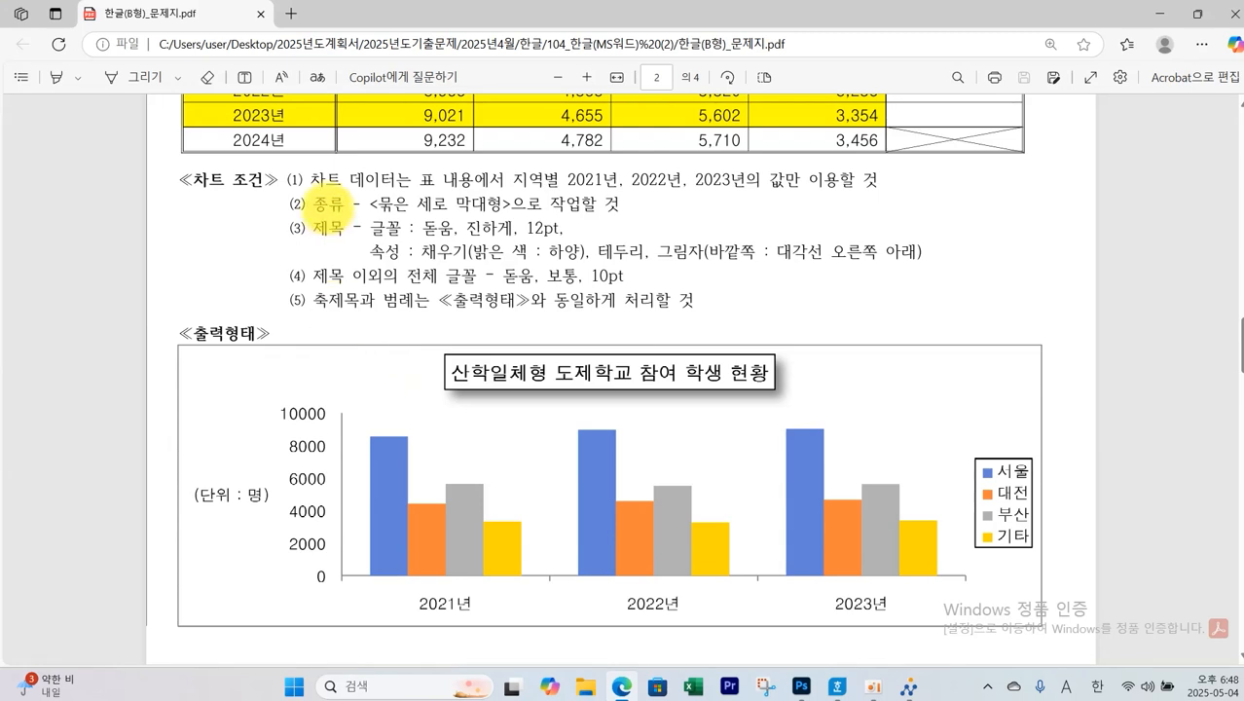
{"action": "mouse_move", "coordinate": [297, 163]}
{"action": "left_mouse_down"}
{"action": "mouse_move", "coordinate": [446, 185]}
{"action": "mouse_move", "coordinate": [881, 192]}
{"action": "left_mouse_up"}
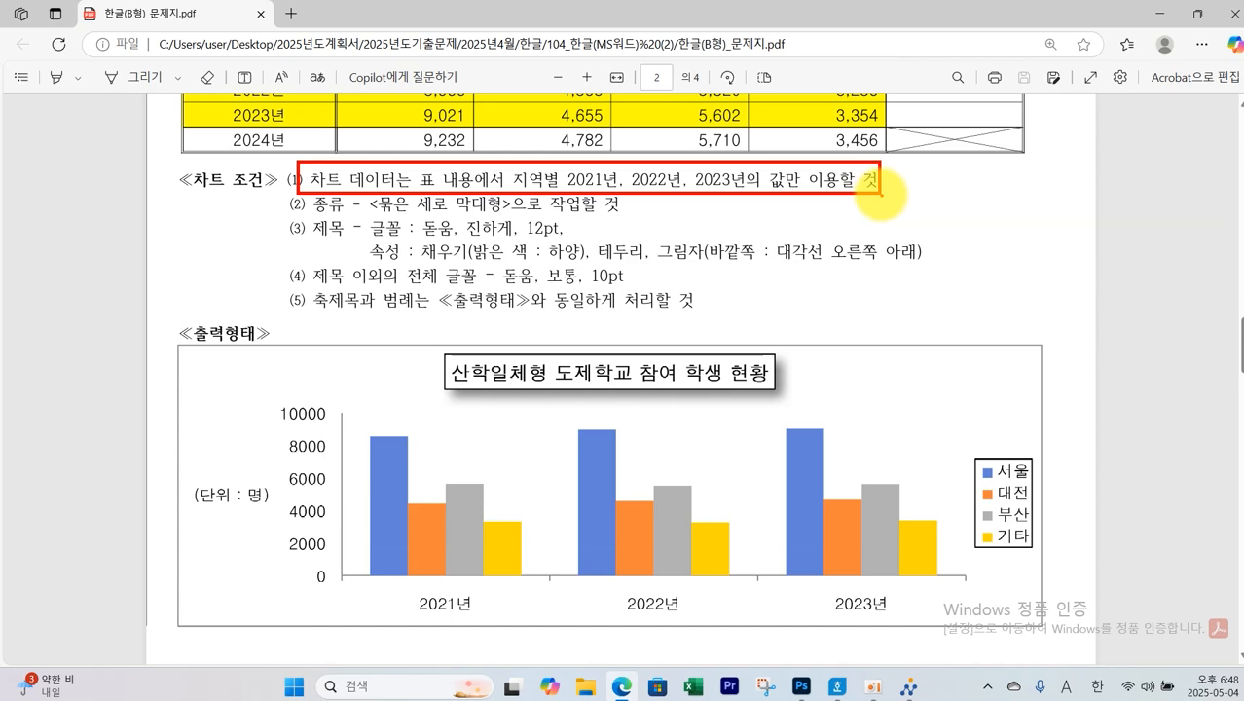
{"action": "key", "text": "Escape"}
{"action": "scroll", "coordinate": [881, 196], "scroll_direction": "up", "scroll_amount": 2}
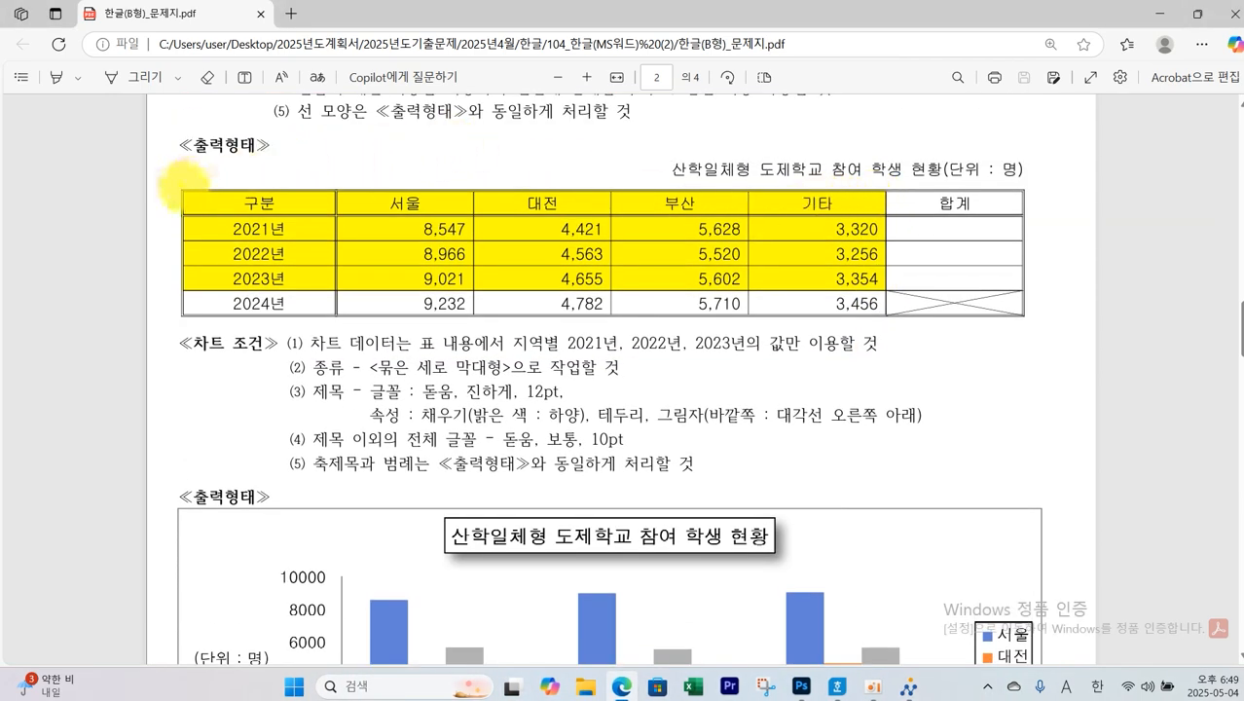
{"action": "mouse_move", "coordinate": [180, 188]}
{"action": "left_mouse_down"}
{"action": "mouse_move", "coordinate": [739, 265]}
{"action": "mouse_move", "coordinate": [835, 294]}
{"action": "mouse_move", "coordinate": [881, 289]}
{"action": "left_mouse_up"}
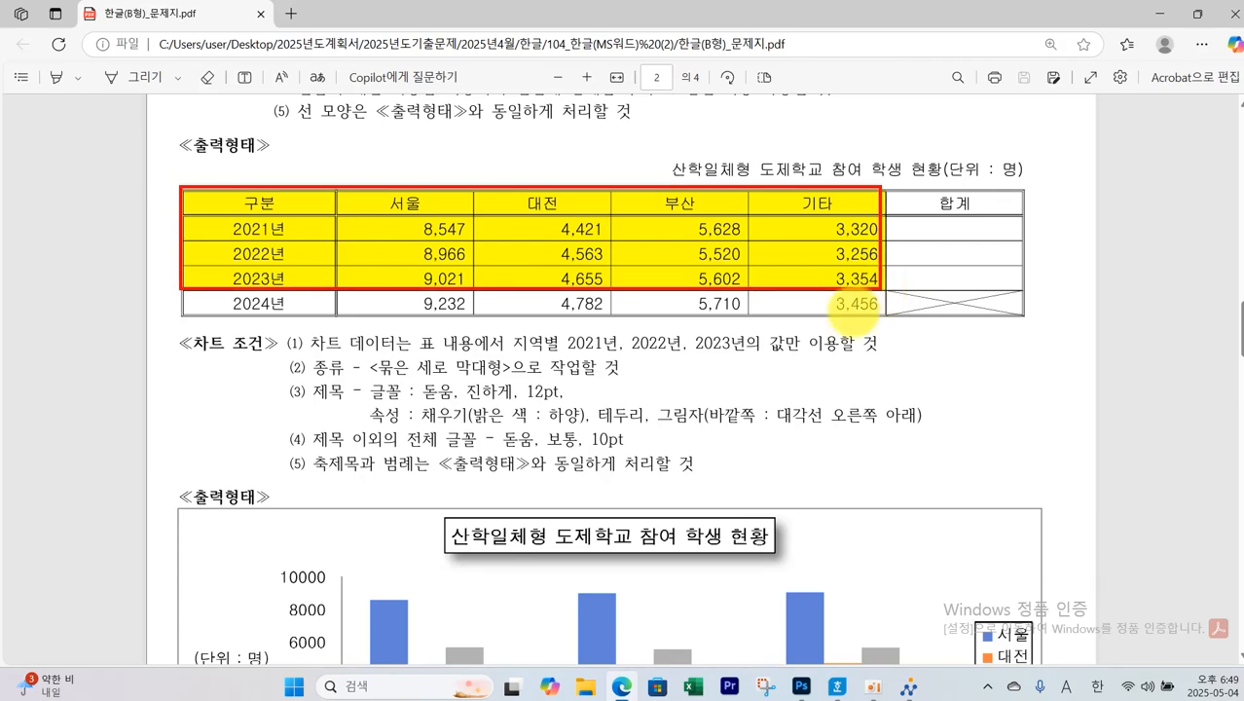
{"action": "key", "text": "Escape"}
{"action": "scroll", "coordinate": [789, 337], "scroll_direction": "down", "scroll_amount": 1}
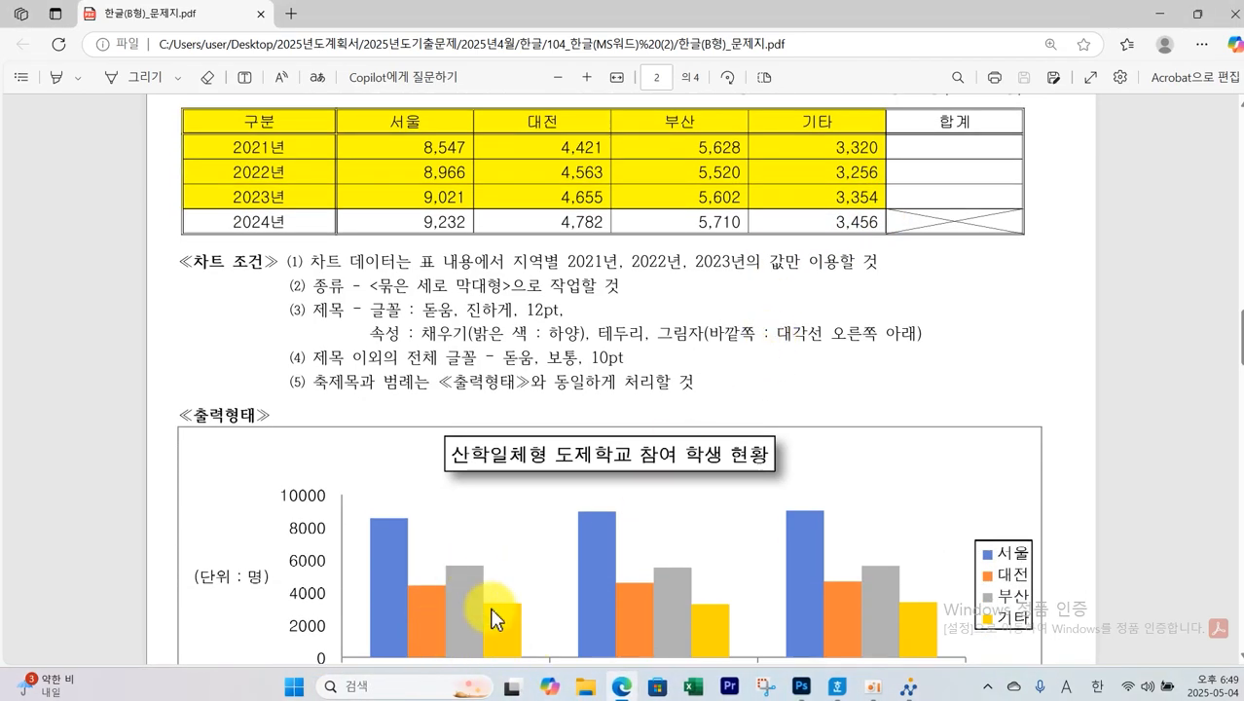
Back in 한글, insert a clustered column chart from the table cells 구분 through 기타 down to 2023년 and widen it to the table's width
{"action": "left_click", "coordinate": [835, 689]}
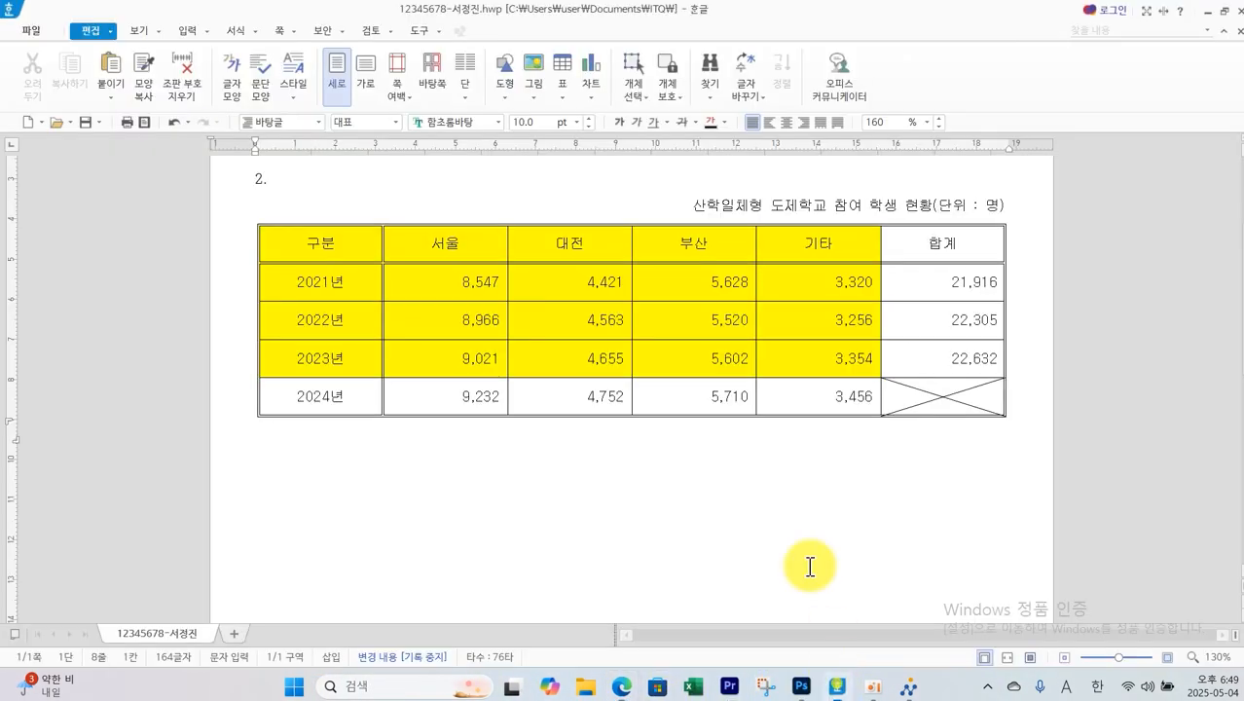
{"action": "left_click_drag", "start_coordinate": [362, 239], "coordinate": [817, 358]}
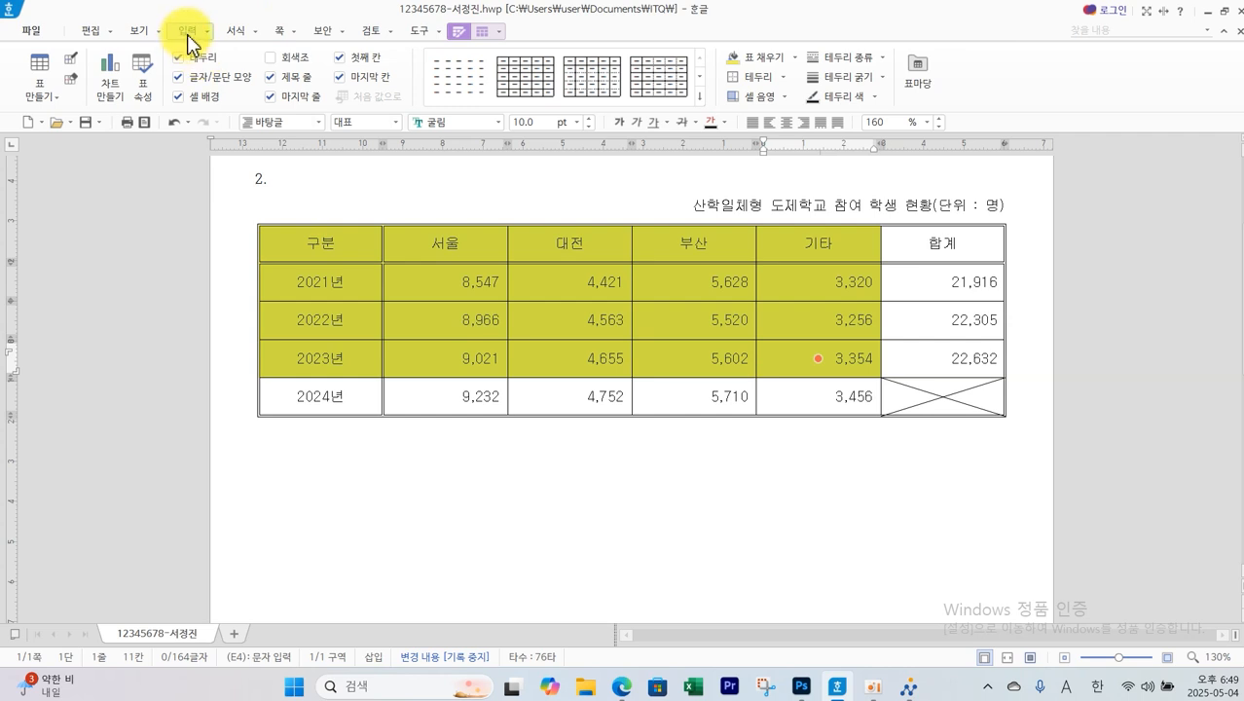
{"action": "left_click", "coordinate": [187, 31]}
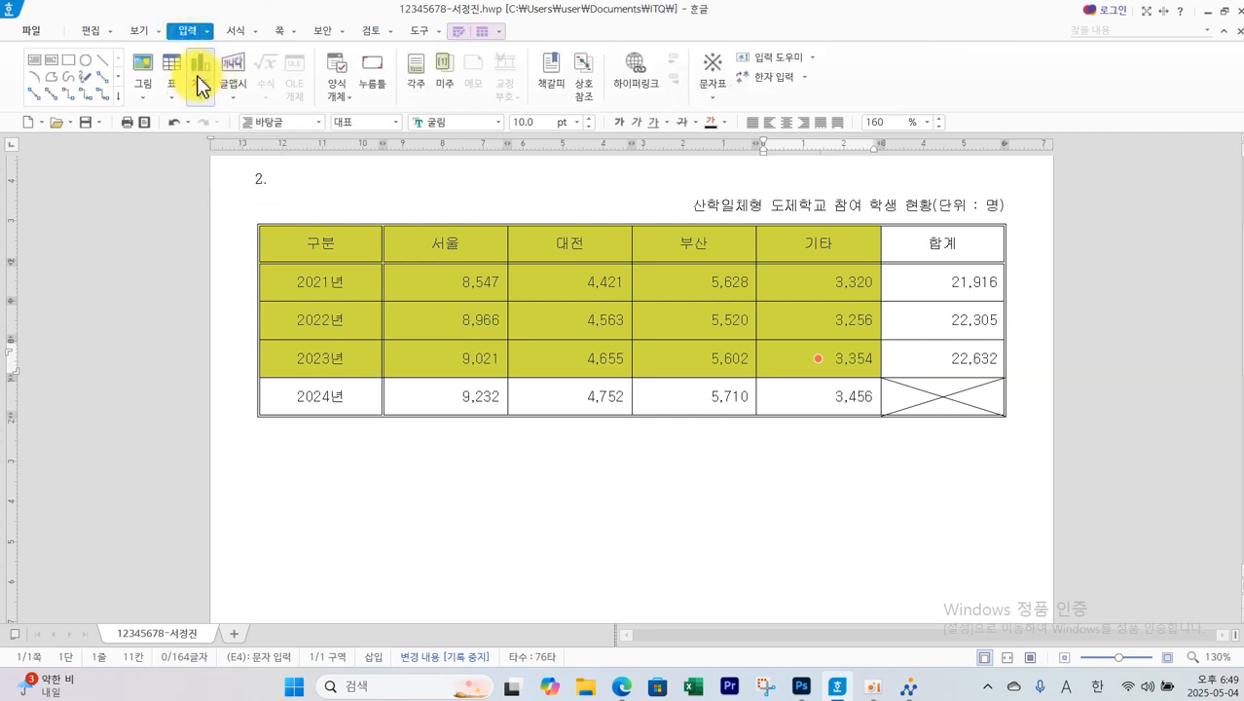
{"action": "left_click", "coordinate": [200, 93]}
{"action": "left_click", "coordinate": [235, 334]}
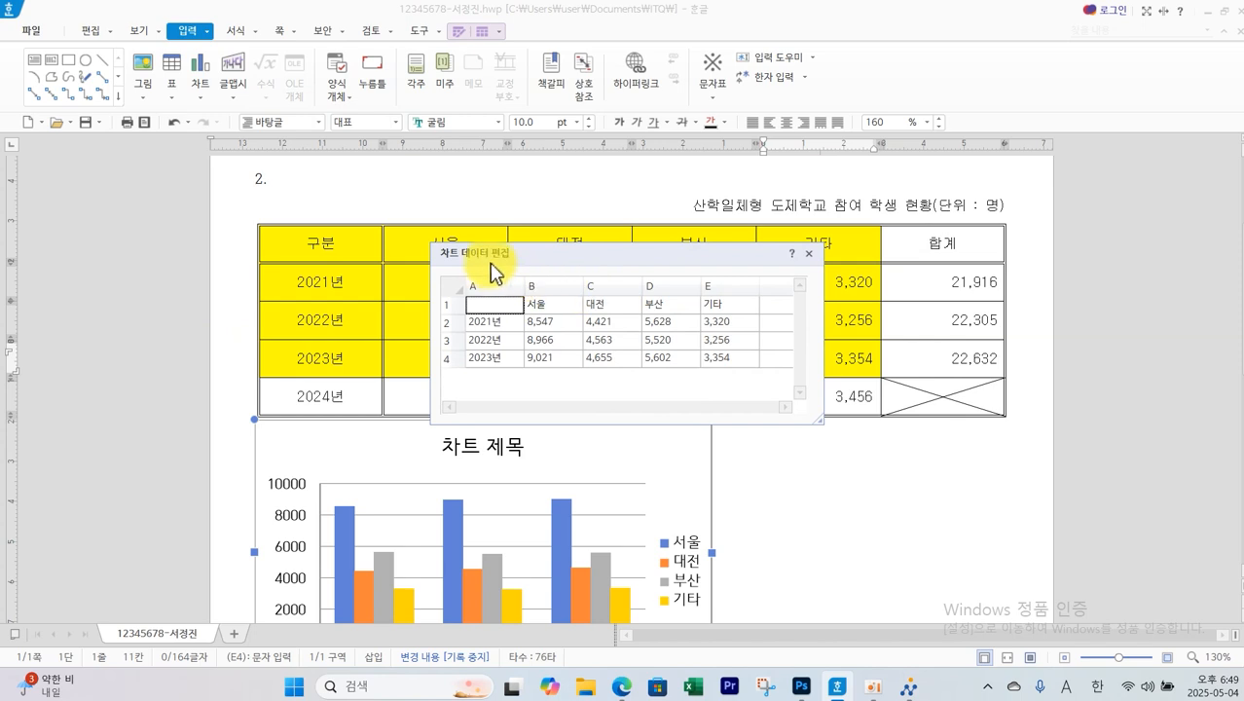
{"action": "left_click", "coordinate": [809, 253]}
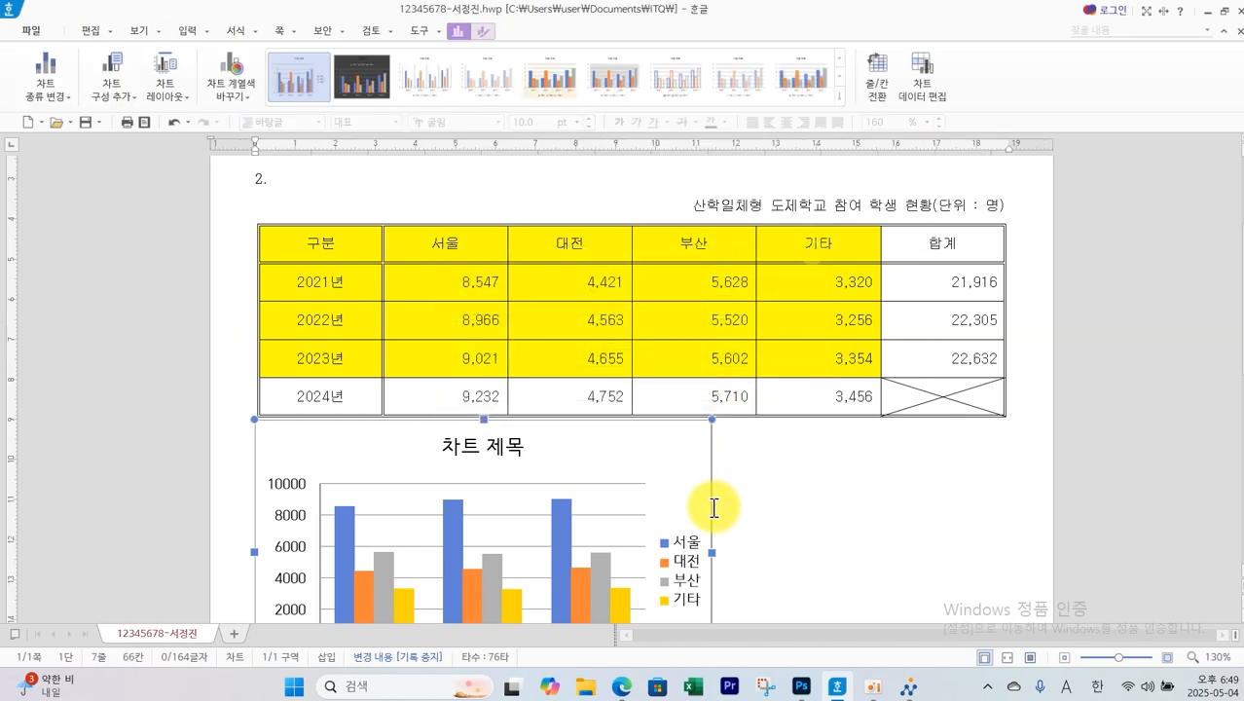
{"action": "left_click_drag", "start_coordinate": [713, 552], "coordinate": [1004, 535]}
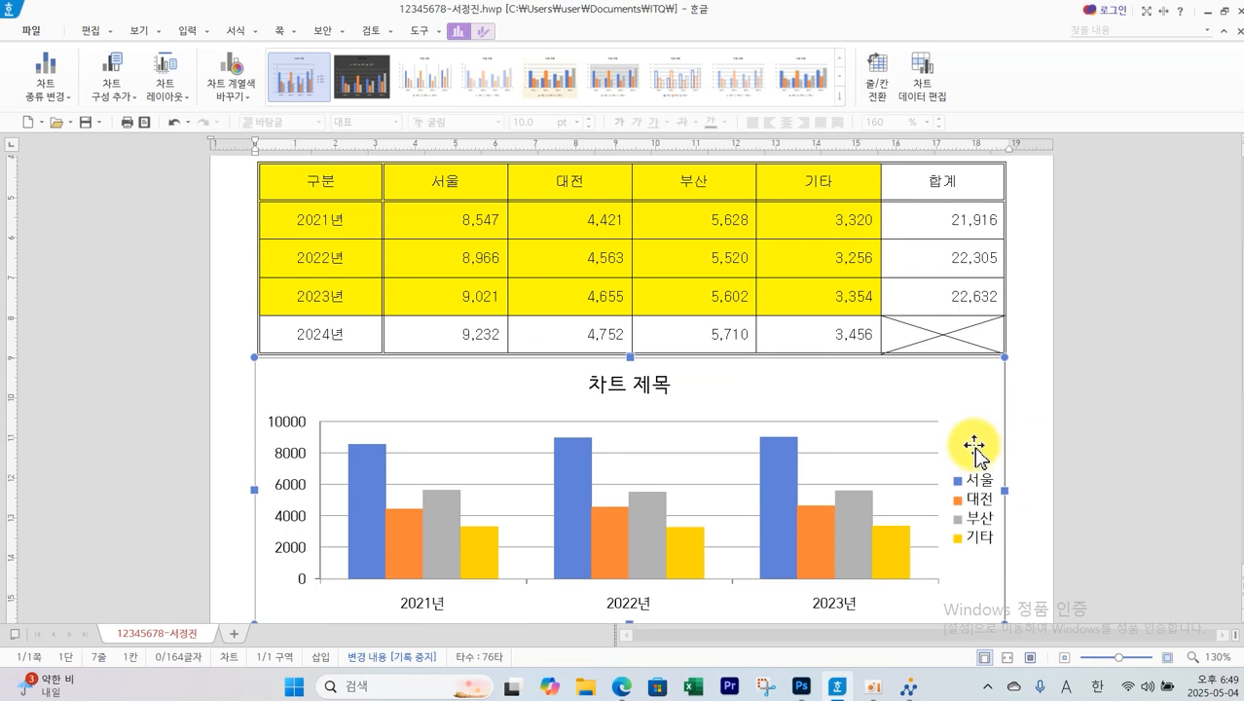
{"action": "scroll", "coordinate": [977, 454], "scroll_direction": "down", "scroll_amount": 1}
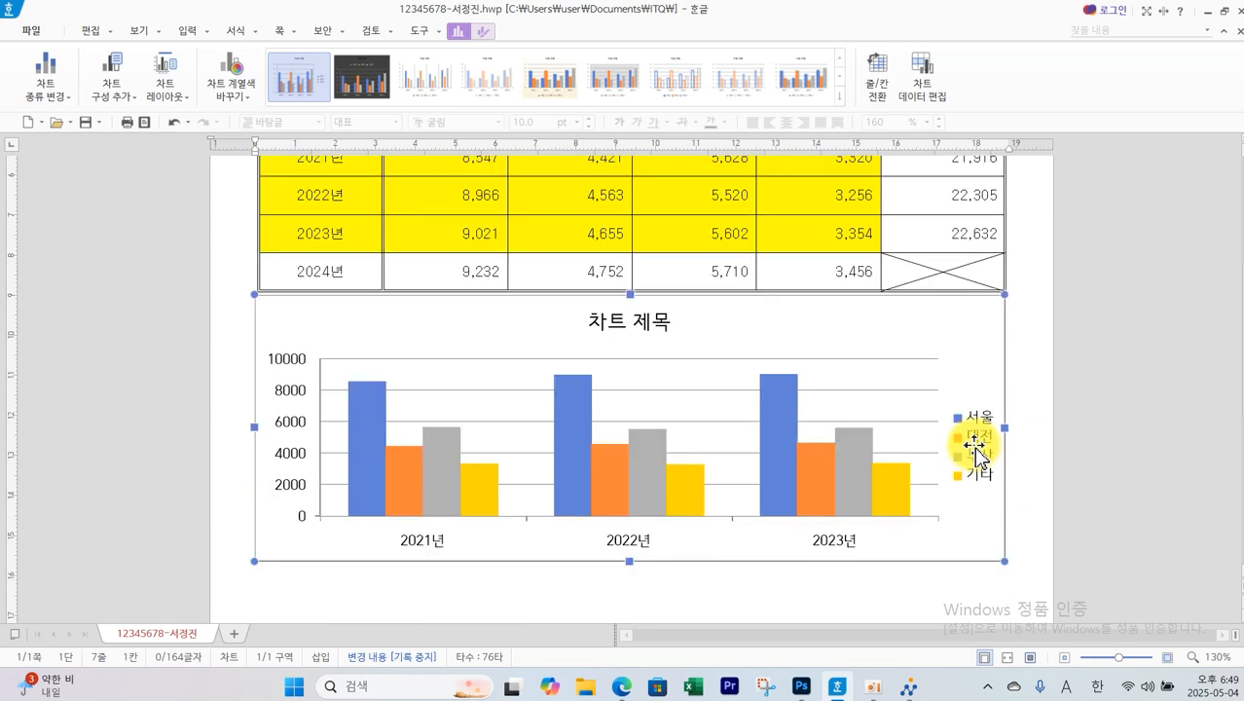
Remove the chart's horizontal gridlines and add a primary vertical (기본 세로) axis title
{"action": "left_click", "coordinate": [111, 96]}
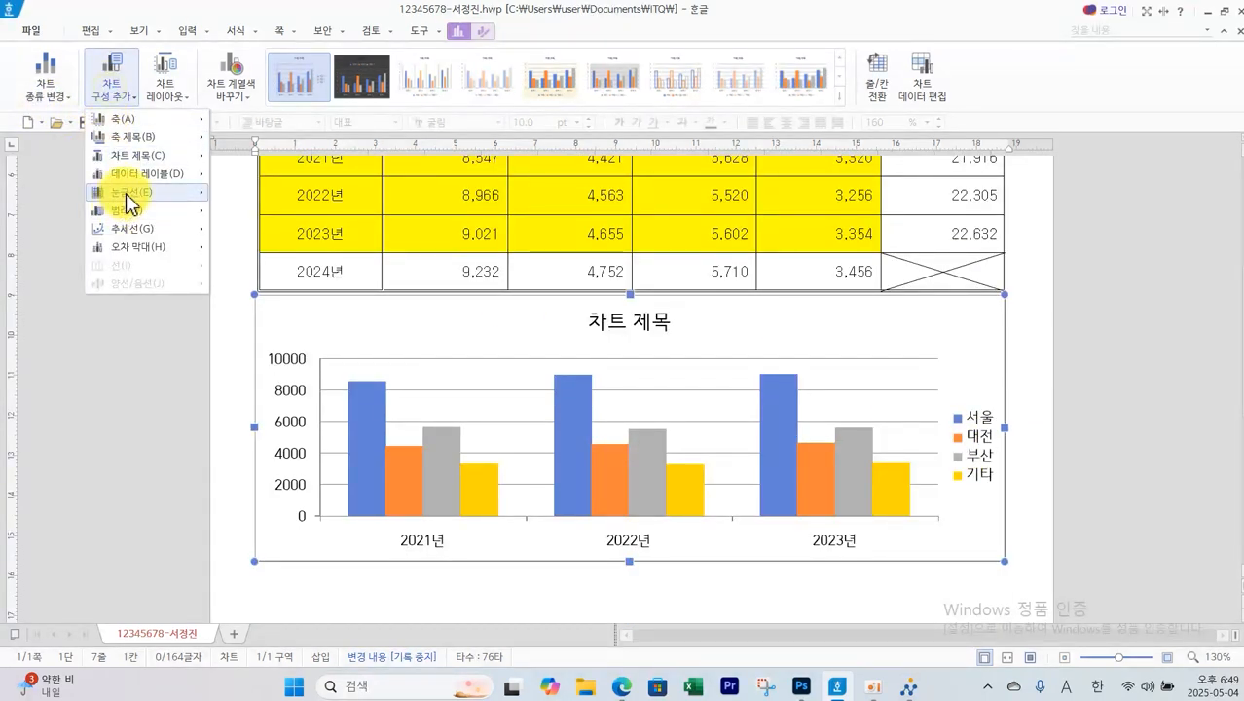
{"action": "mouse_move", "coordinate": [125, 210]}
{"action": "left_click", "coordinate": [242, 196]}
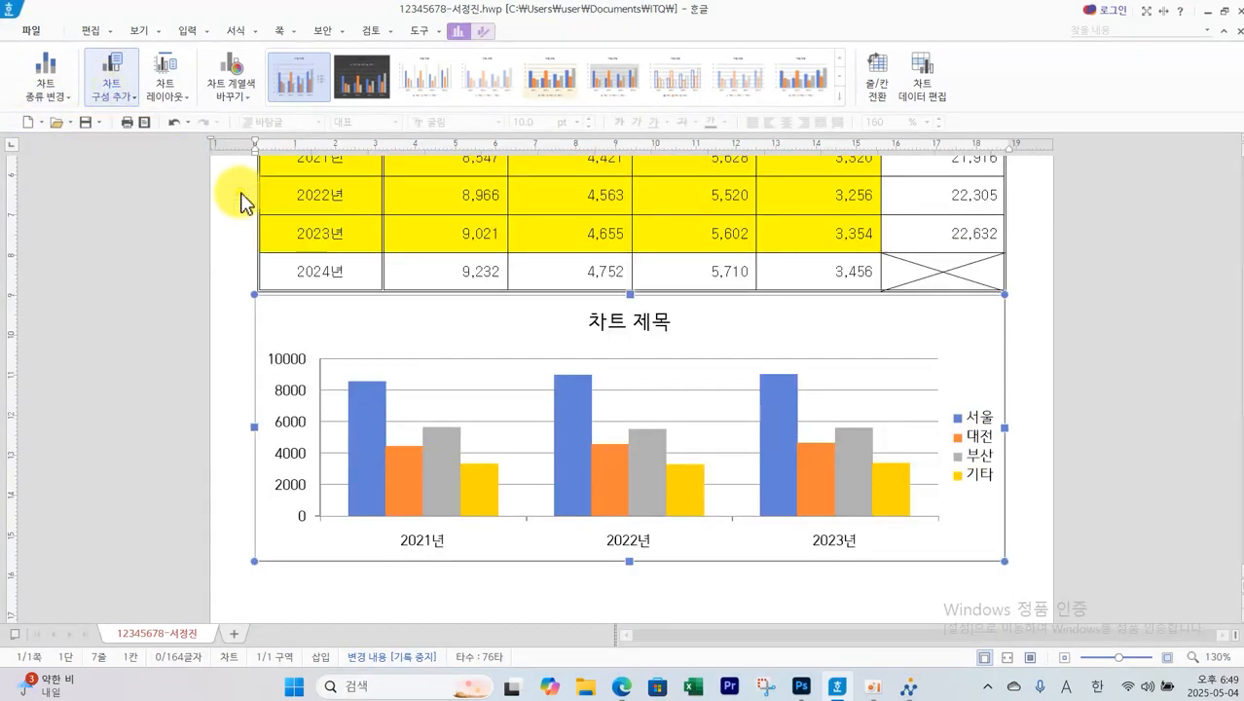
{"action": "left_click", "coordinate": [111, 94]}
{"action": "mouse_move", "coordinate": [124, 137]}
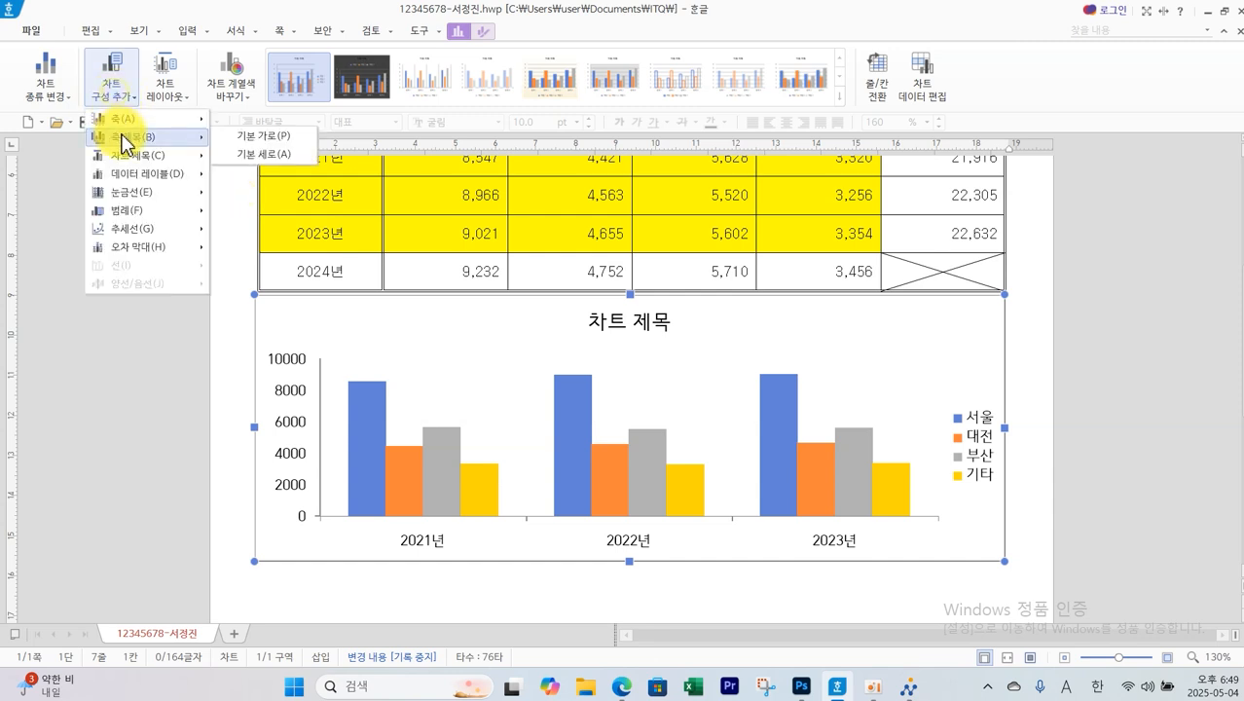
{"action": "left_click", "coordinate": [245, 153]}
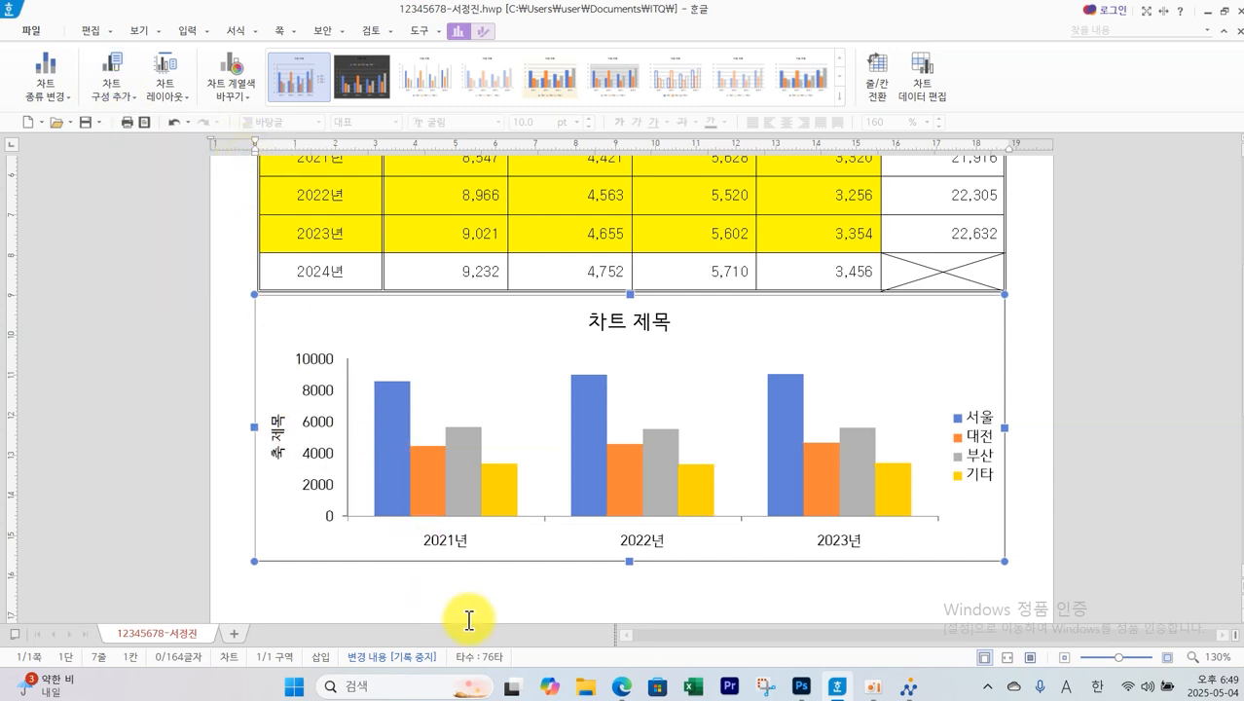
Switch to the question sheet and review the chart title's font, fill, border and shadow conditions together with the sample title
{"action": "left_click", "coordinate": [619, 687]}
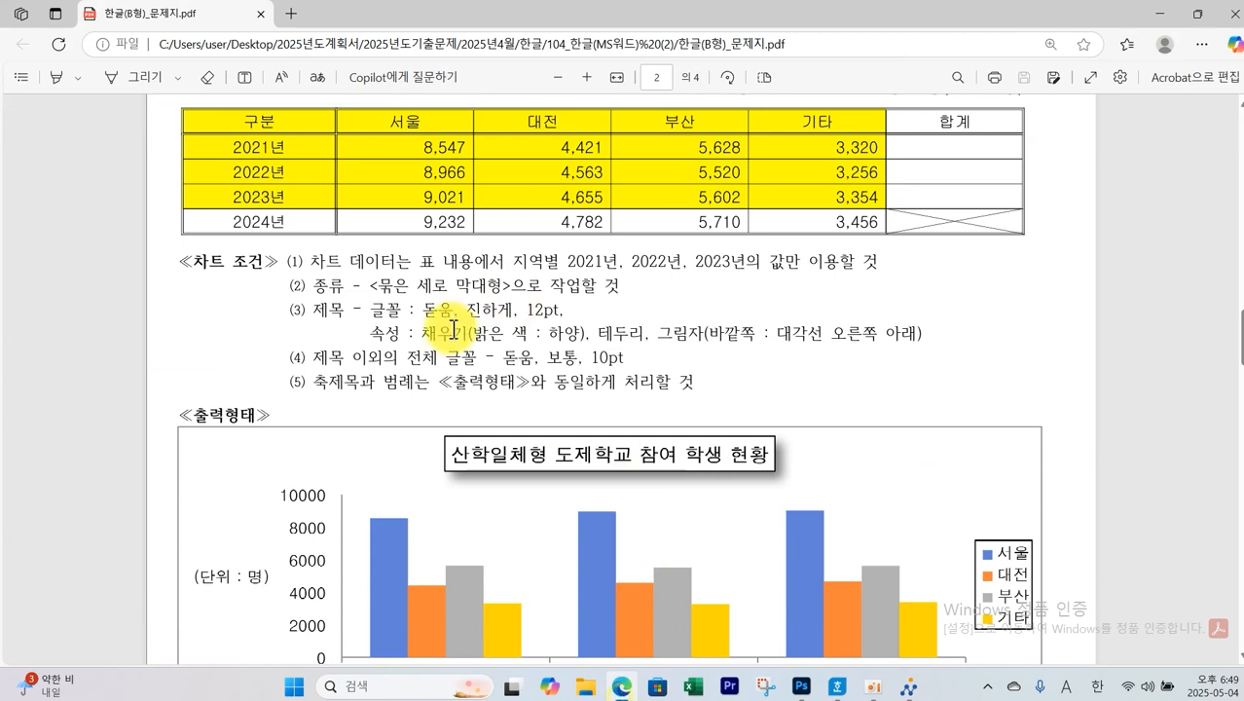
{"action": "mouse_move", "coordinate": [309, 300]}
{"action": "left_mouse_down"}
{"action": "mouse_move", "coordinate": [355, 318]}
{"action": "mouse_move", "coordinate": [584, 320]}
{"action": "left_mouse_up"}
{"action": "mouse_move", "coordinate": [370, 324]}
{"action": "left_mouse_down"}
{"action": "mouse_move", "coordinate": [568, 344]}
{"action": "mouse_move", "coordinate": [917, 344]}
{"action": "left_mouse_up"}
{"action": "key", "text": "Escape"}
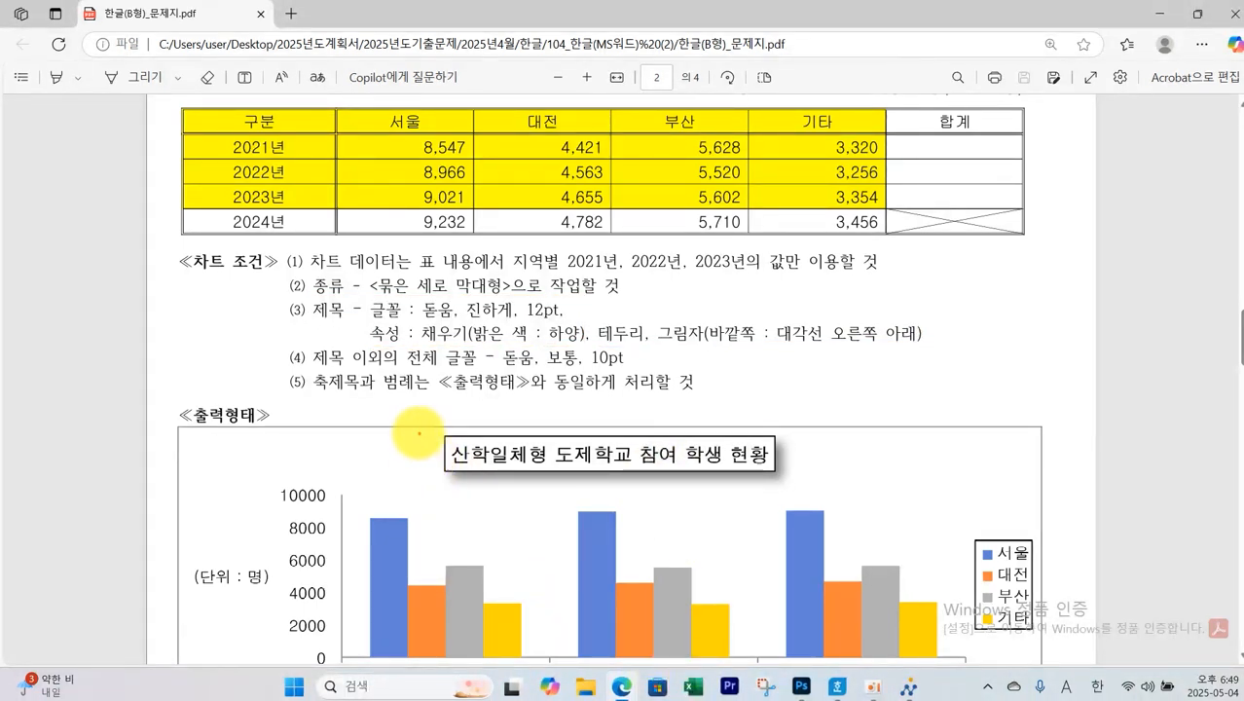
{"action": "mouse_move", "coordinate": [423, 420]}
{"action": "left_mouse_down"}
{"action": "mouse_move", "coordinate": [569, 477]}
{"action": "mouse_move", "coordinate": [820, 490]}
{"action": "left_mouse_up"}
{"action": "key", "text": "Escape"}
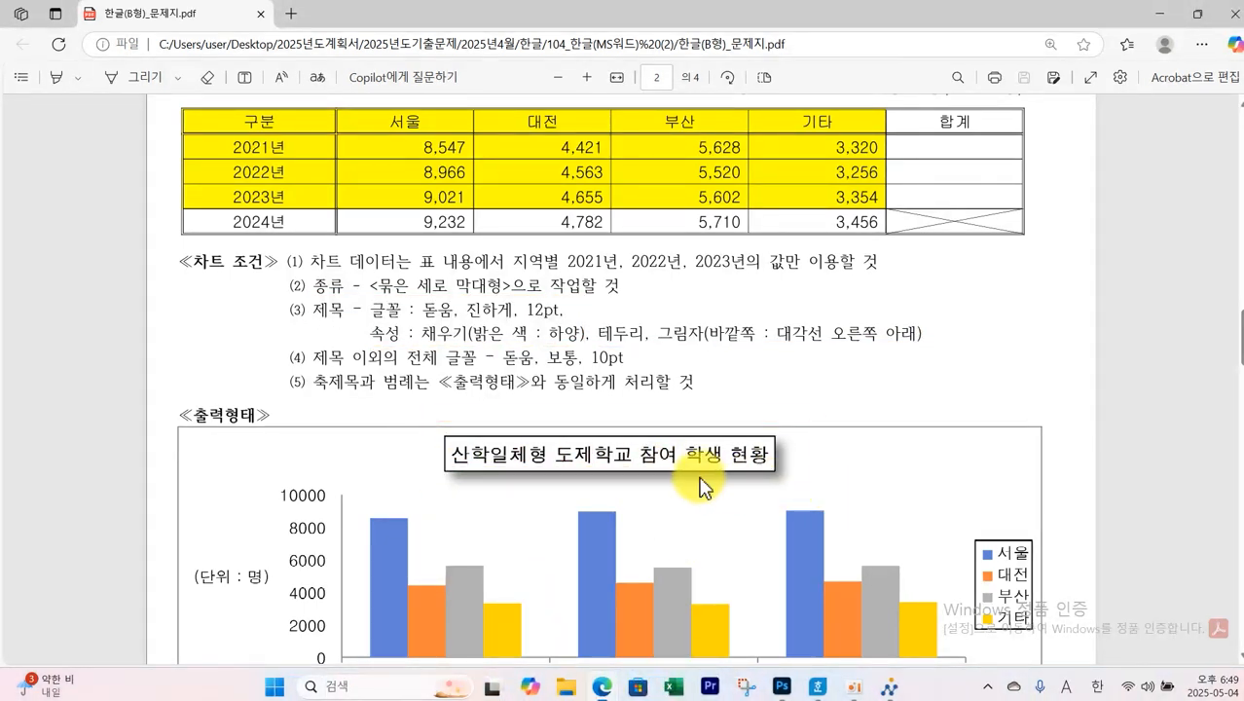
Back in 한글, set the chart title text to 산학일체형 도제학교 참여 학생 현황 with the Korean font 돋움 in bold
{"action": "left_click", "coordinate": [837, 687]}
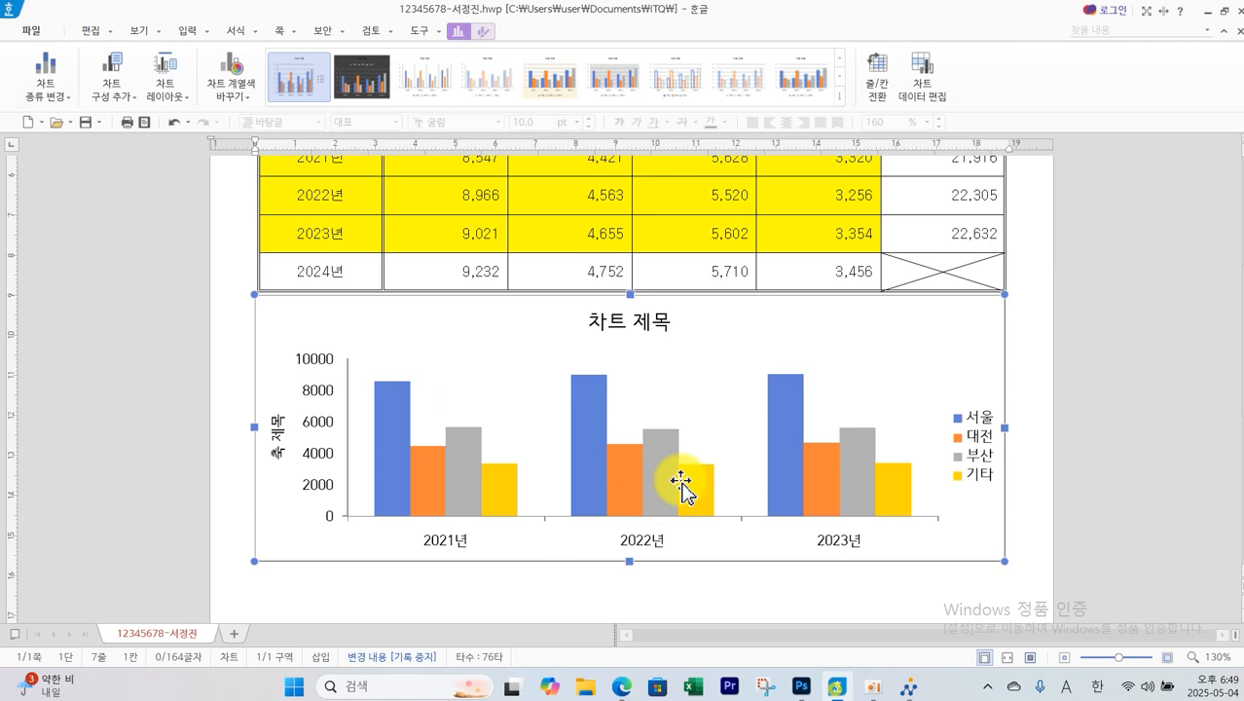
{"action": "right_click", "coordinate": [626, 331]}
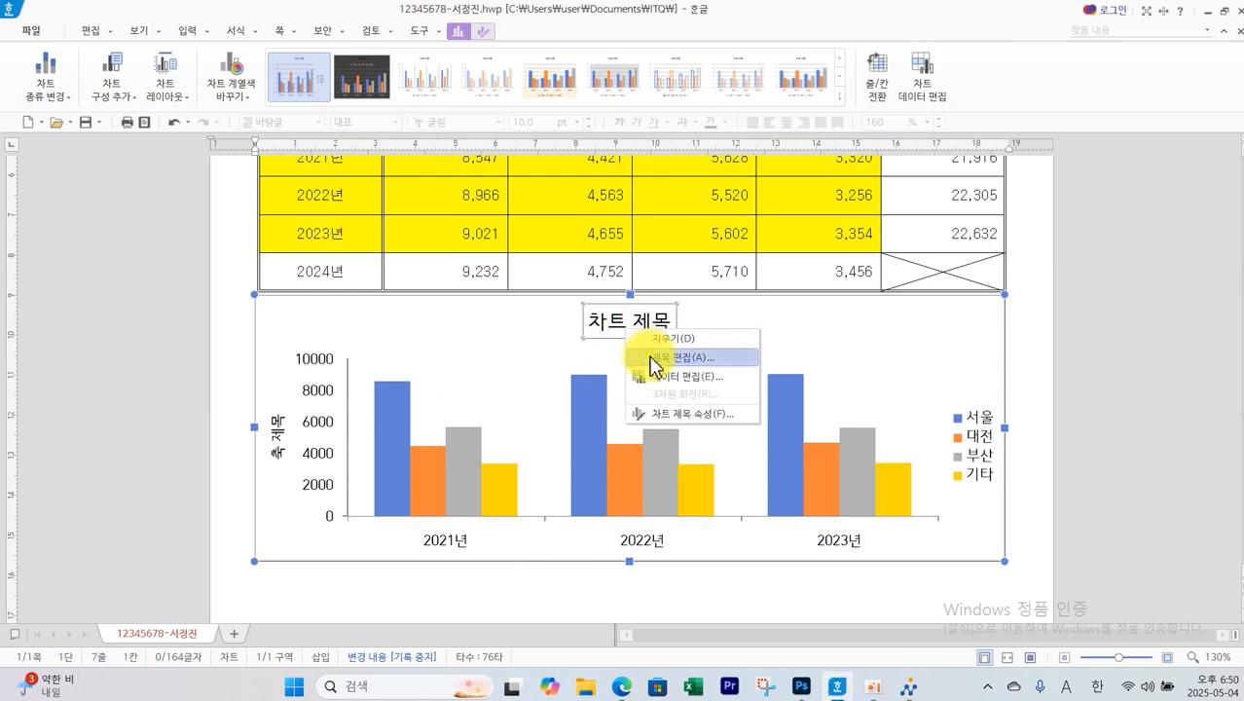
{"action": "left_click", "coordinate": [654, 360]}
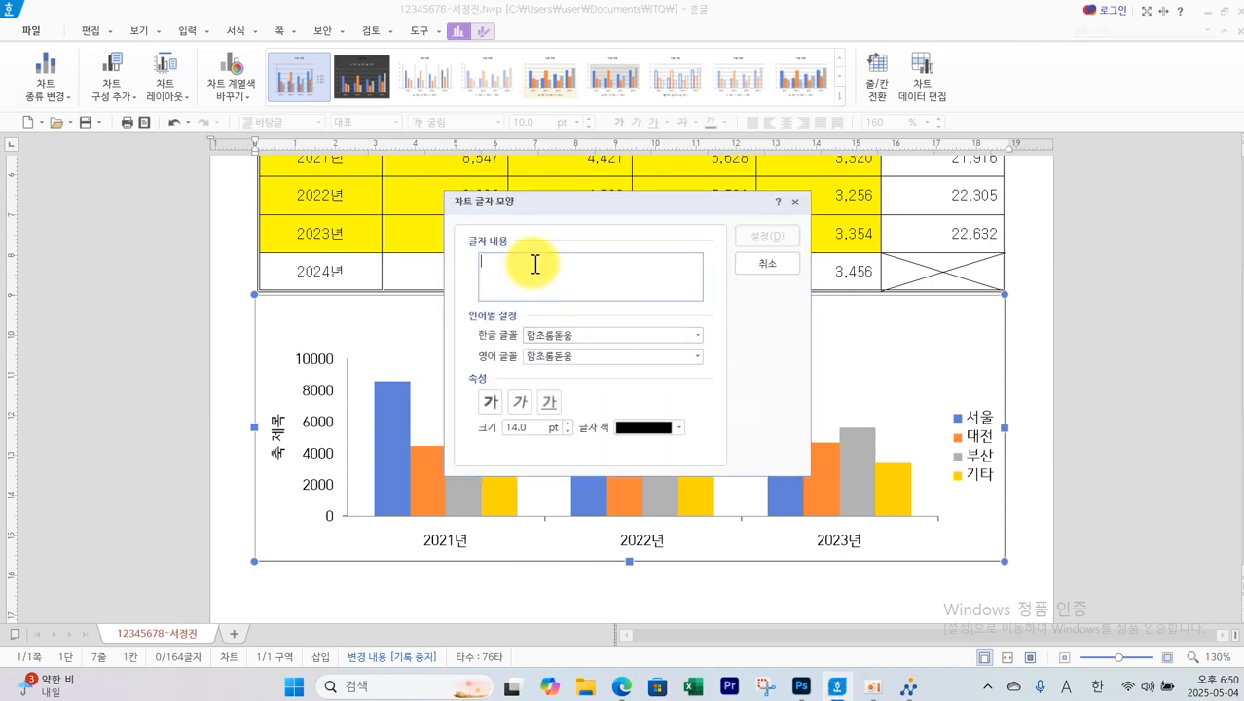
{"action": "type", "text": "산학일체형 도제학교 참여 학생 현황"}
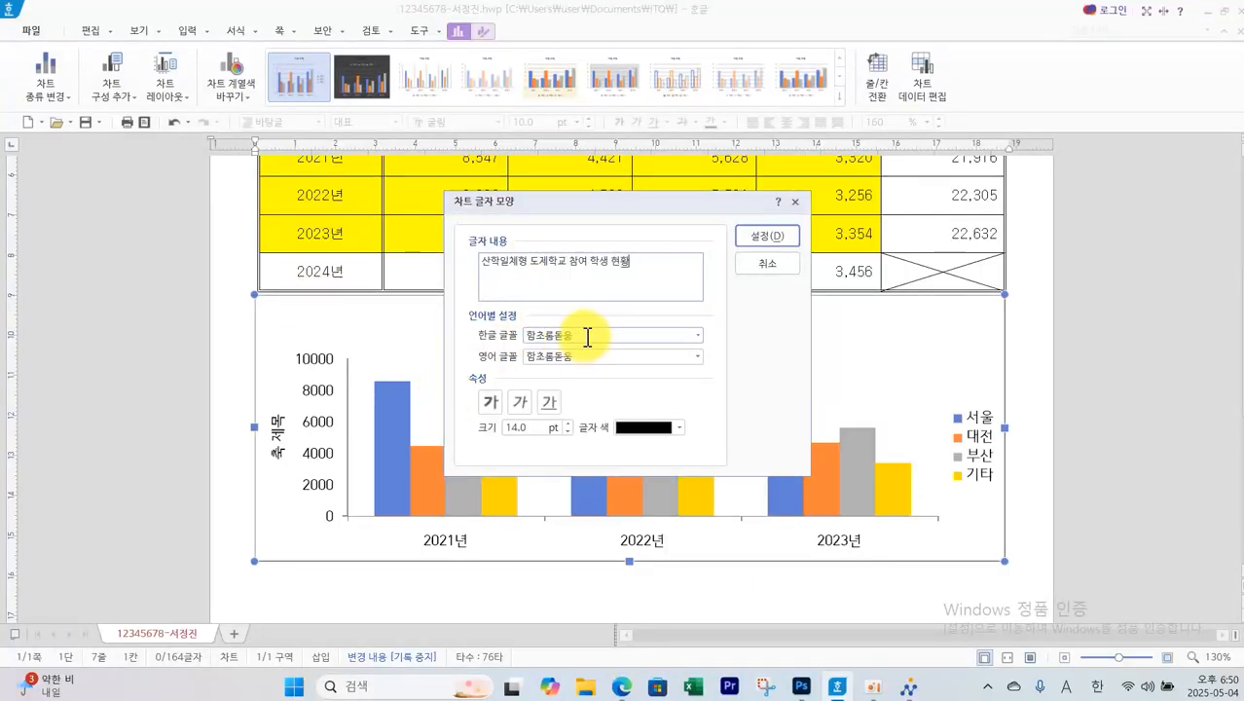
{"action": "left_click_drag", "start_coordinate": [586, 336], "coordinate": [448, 334]}
{"action": "type", "text": "ㄷ"}
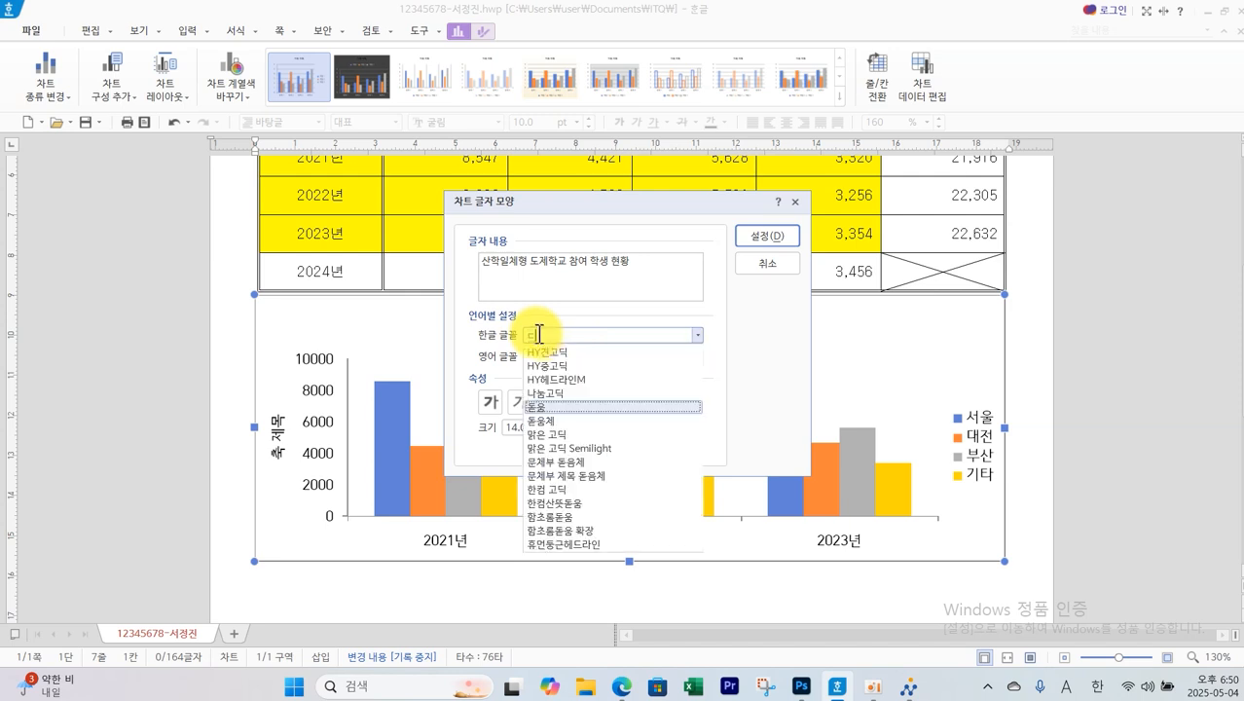
{"action": "left_click", "coordinate": [546, 407]}
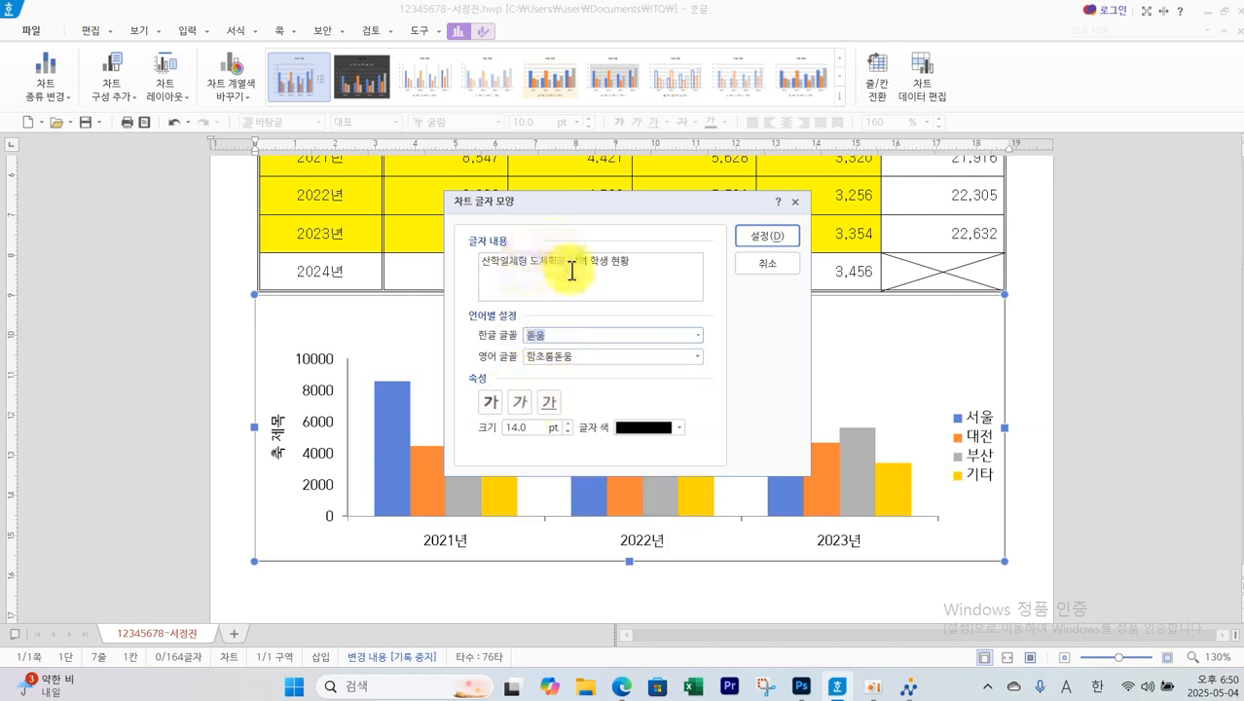
{"action": "left_click", "coordinate": [490, 401]}
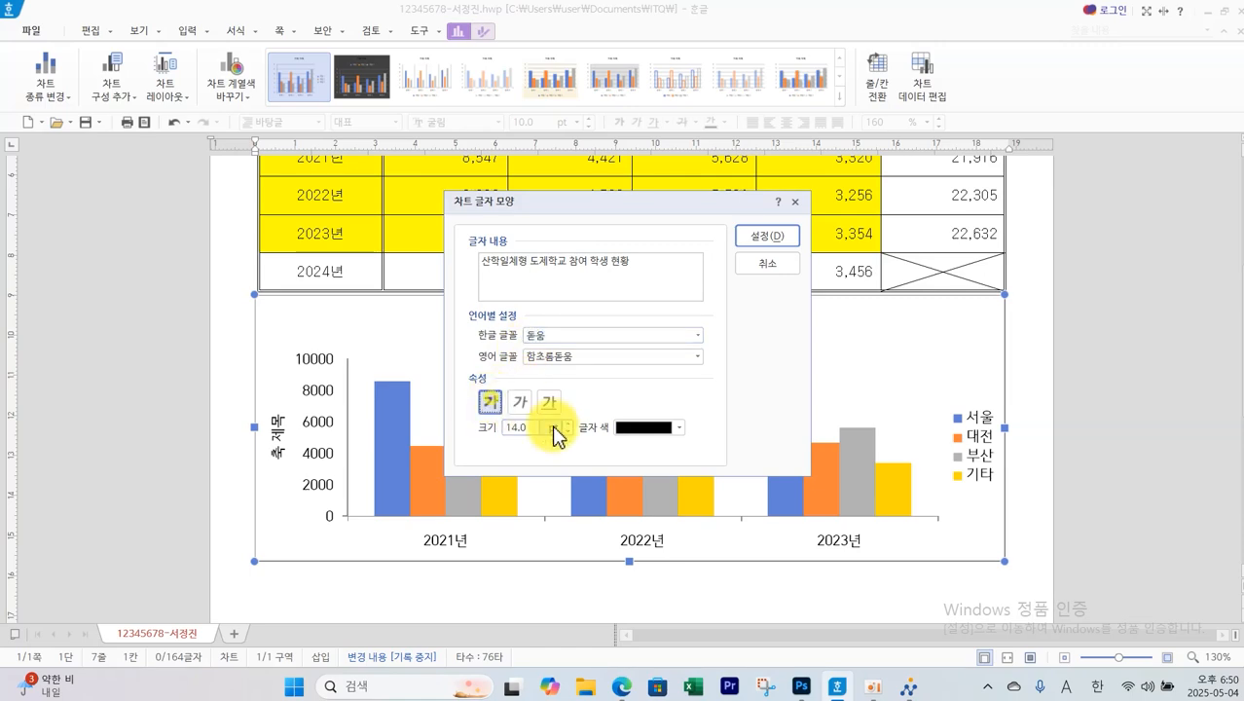
{"action": "left_click", "coordinate": [763, 234]}
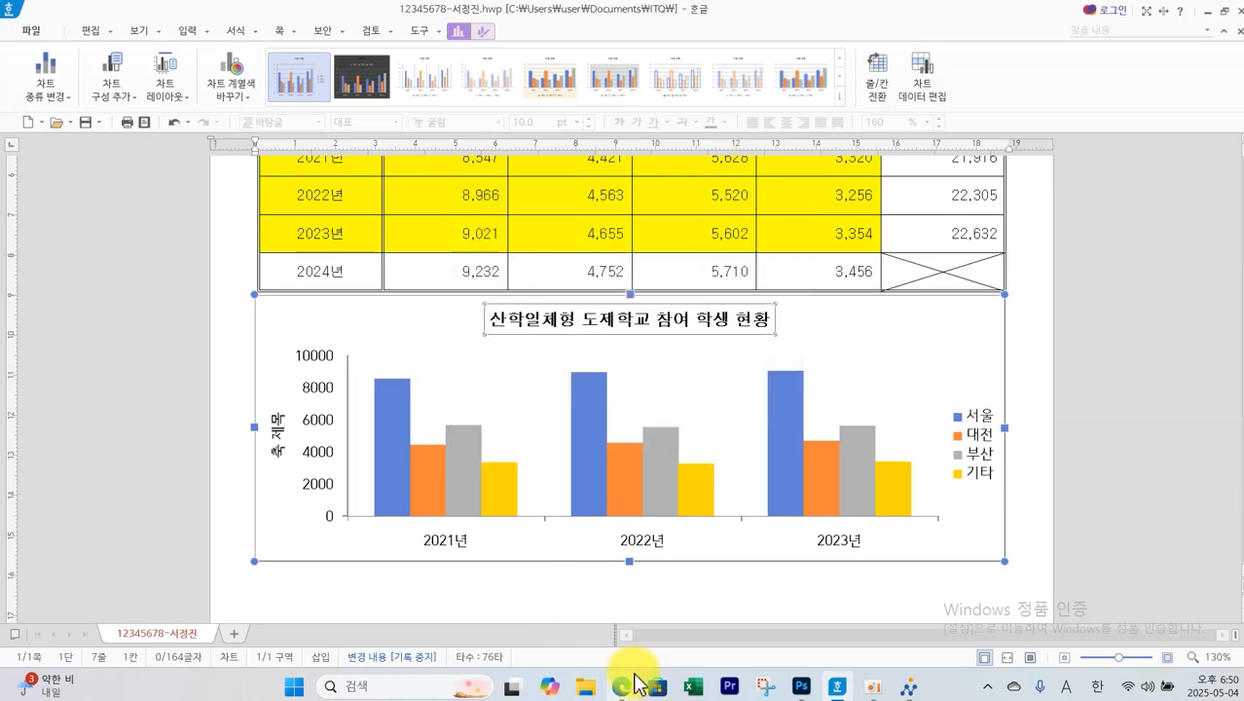
Check the title conditions on the question sheet, and back in 한글 give the chart title a white fill, black outline and outer lower-right diagonal shadow
{"action": "mouse_move", "coordinate": [625, 681]}
{"action": "left_click", "coordinate": [597, 556]}
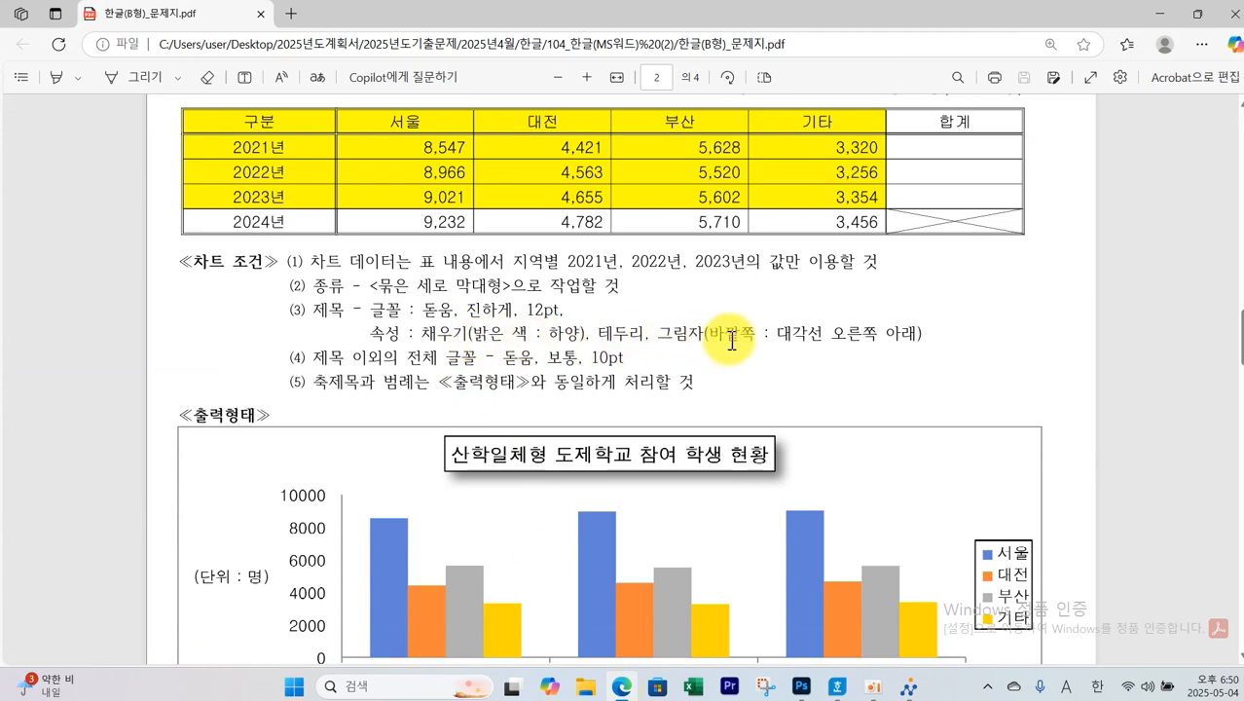
{"action": "left_click", "coordinate": [856, 676]}
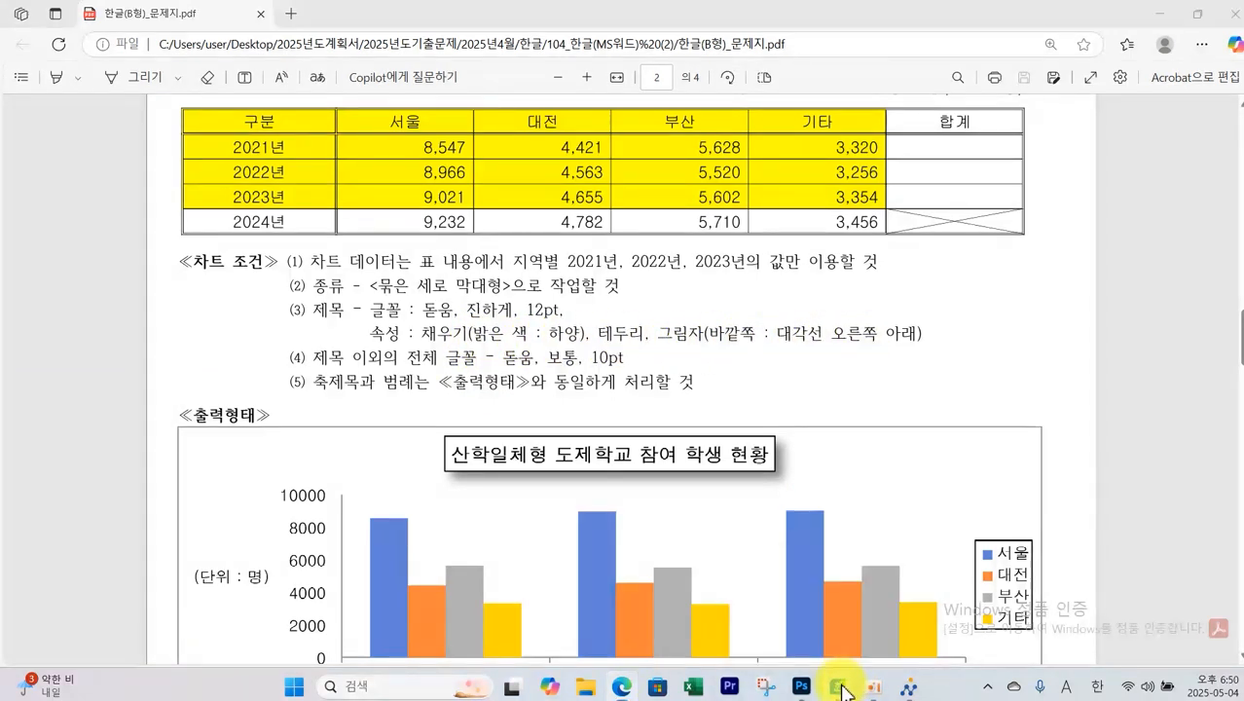
{"action": "double_click", "coordinate": [543, 334]}
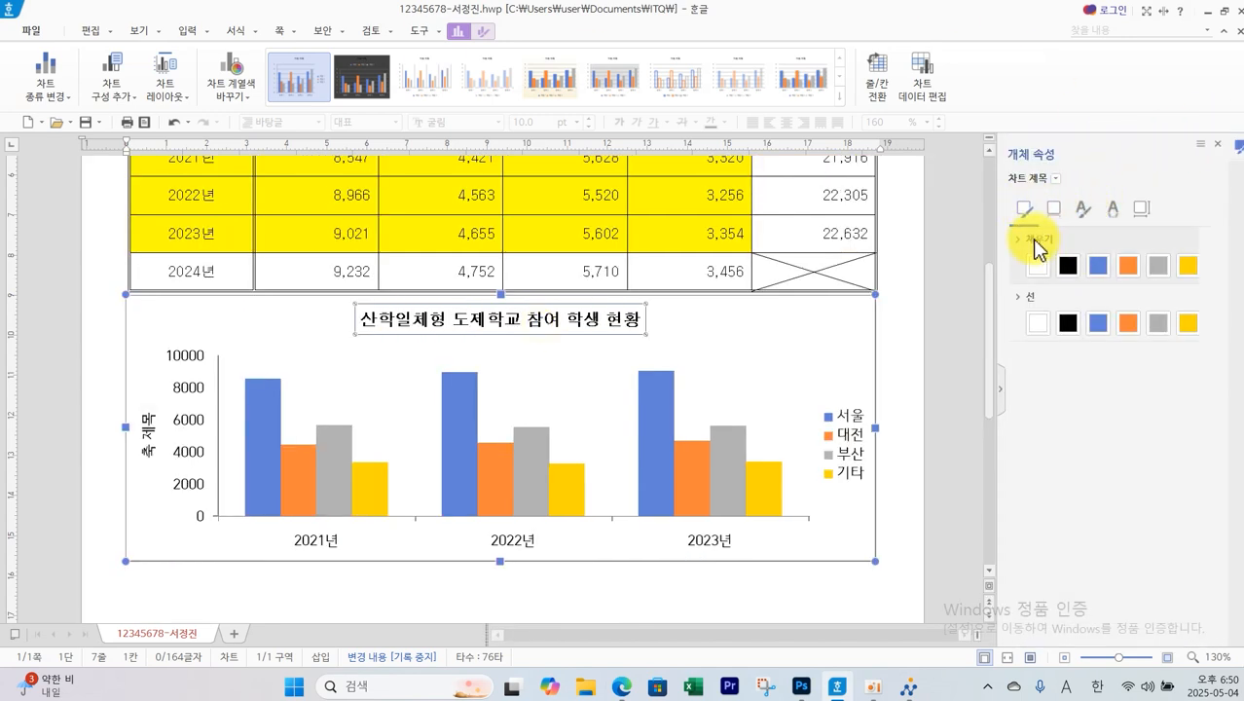
{"action": "left_click", "coordinate": [1037, 265]}
{"action": "left_click", "coordinate": [1068, 322]}
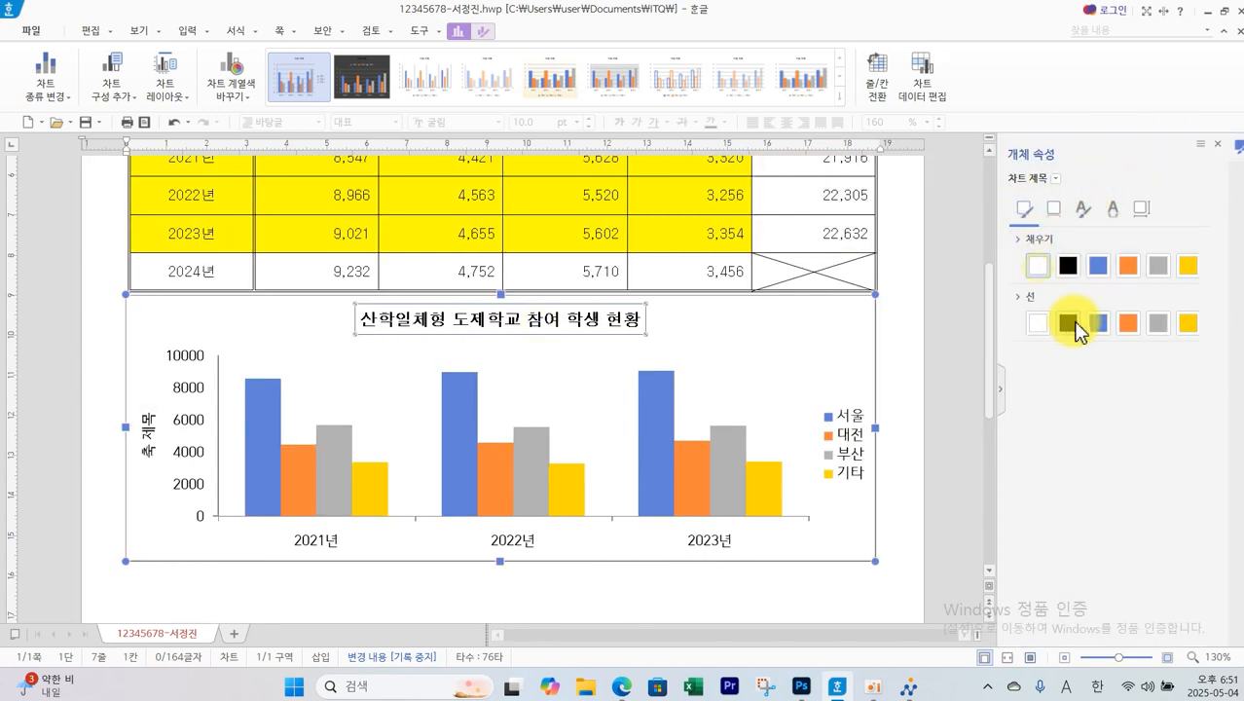
{"action": "left_click", "coordinate": [1055, 213]}
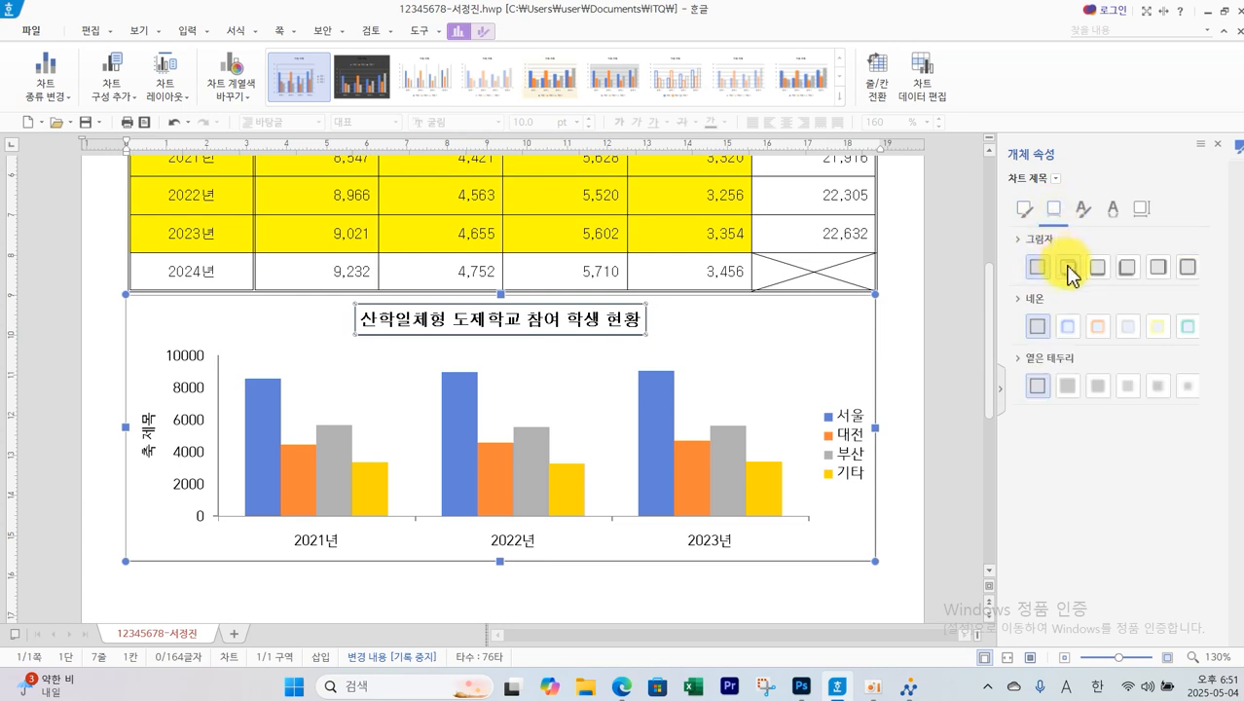
{"action": "left_click", "coordinate": [1069, 269]}
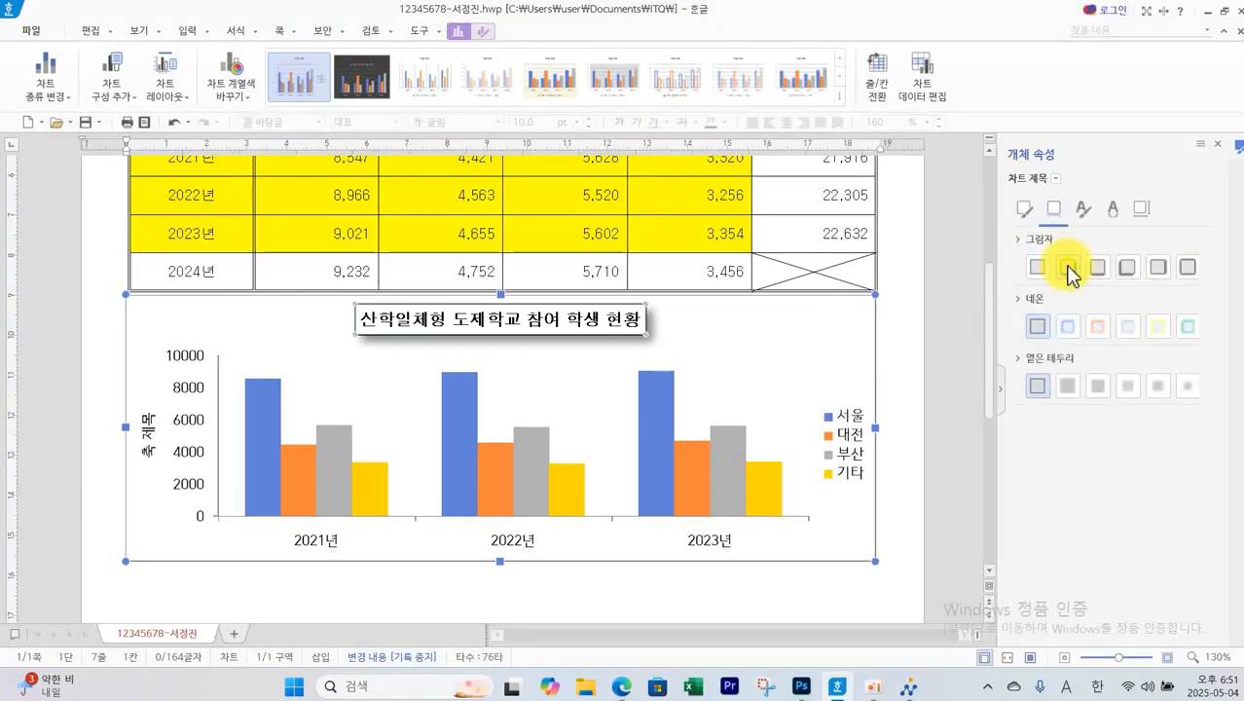
Set the text direction of the chart's vertical axis title to horizontal (가로)
{"action": "left_click", "coordinate": [174, 450]}
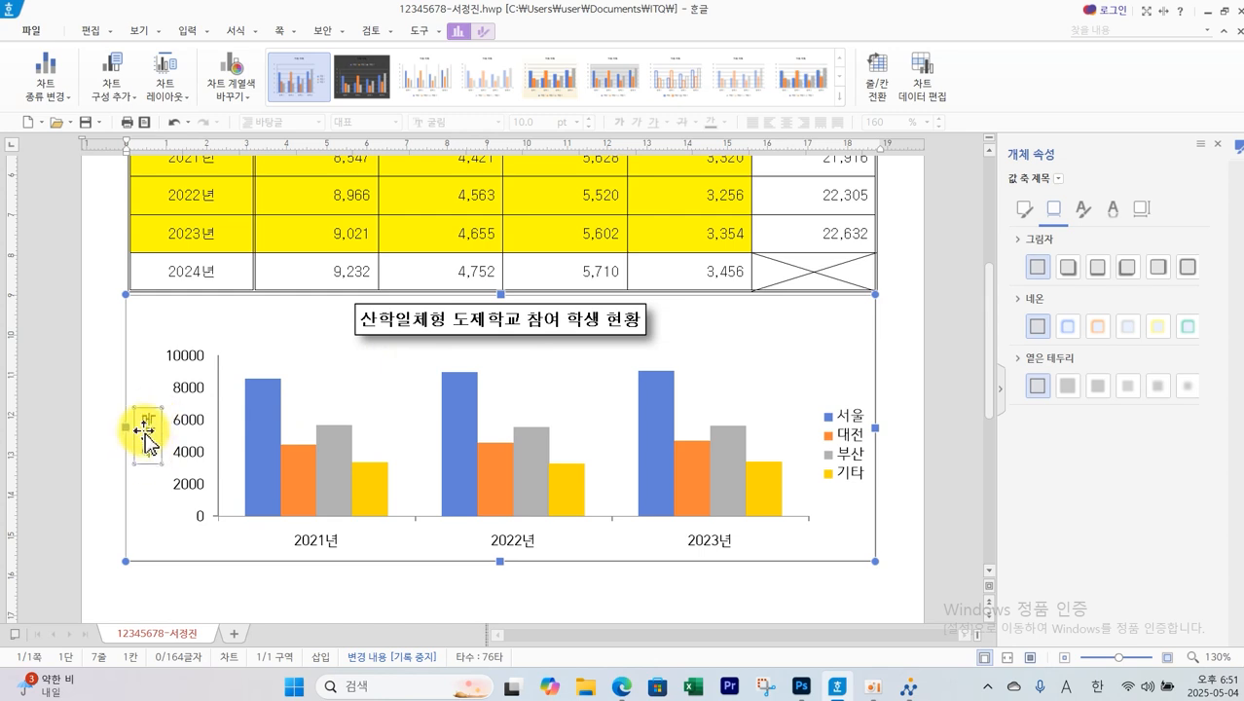
{"action": "left_click", "coordinate": [1141, 213]}
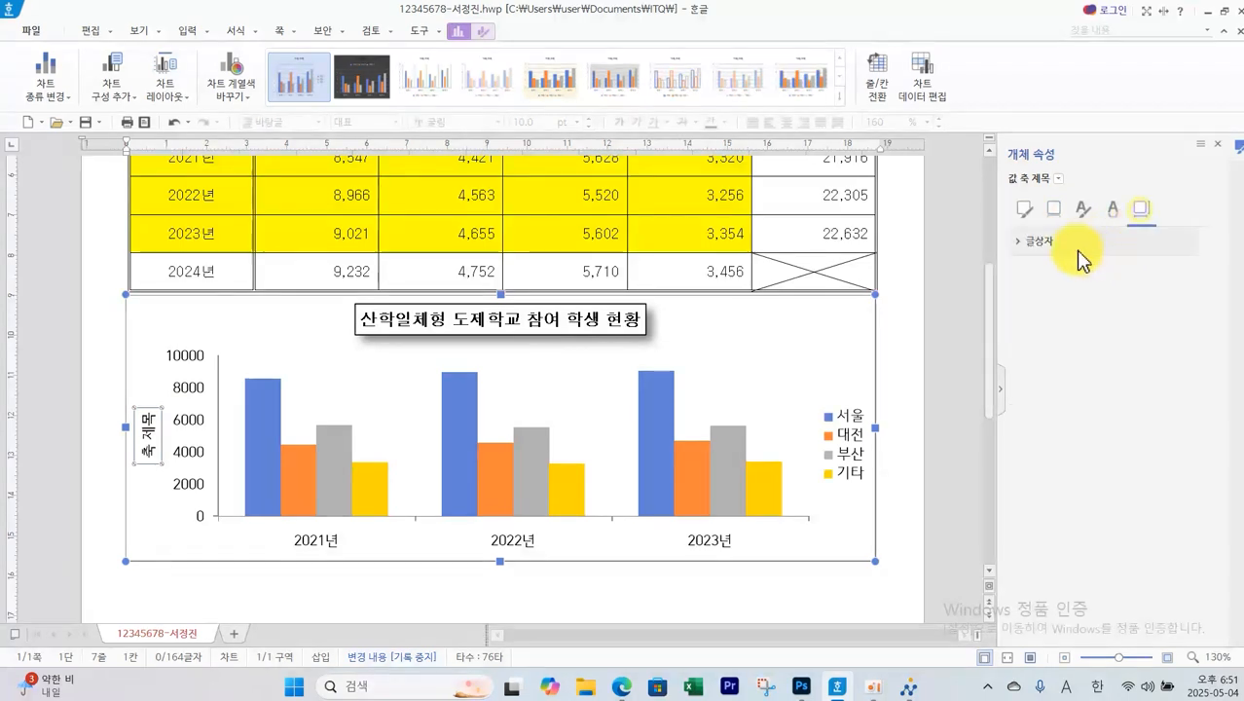
{"action": "left_click", "coordinate": [1129, 271]}
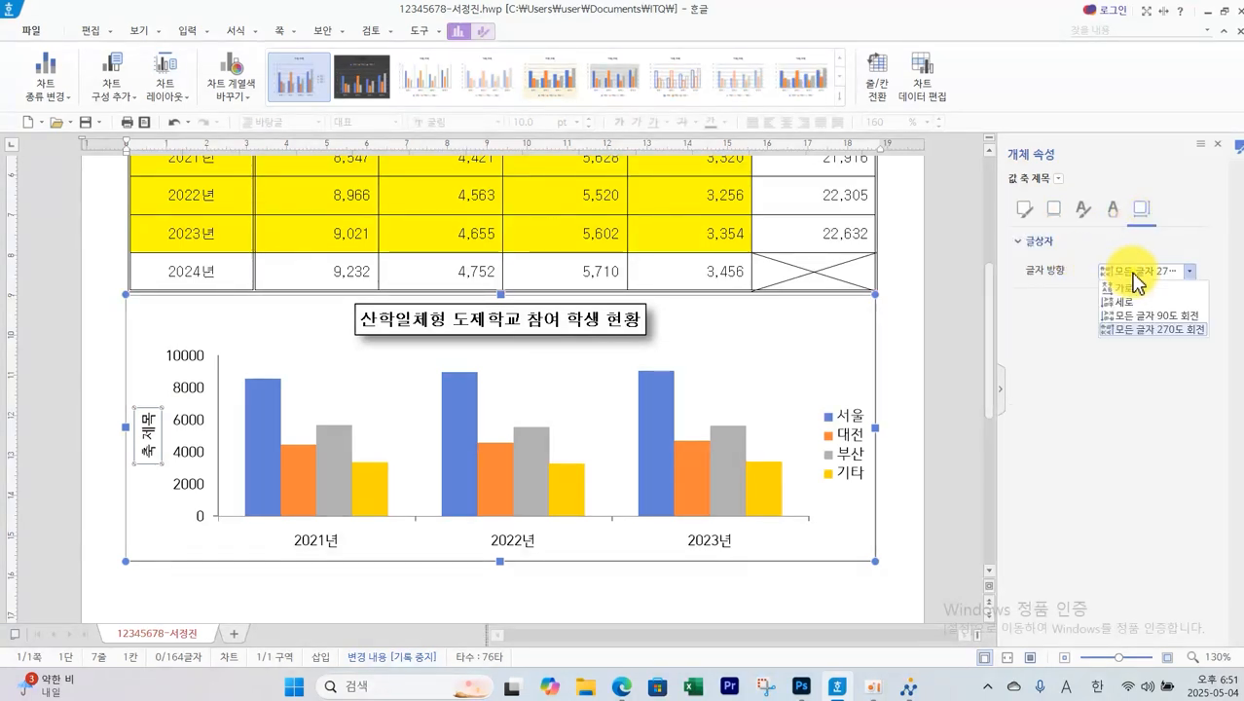
{"action": "left_click", "coordinate": [1133, 289]}
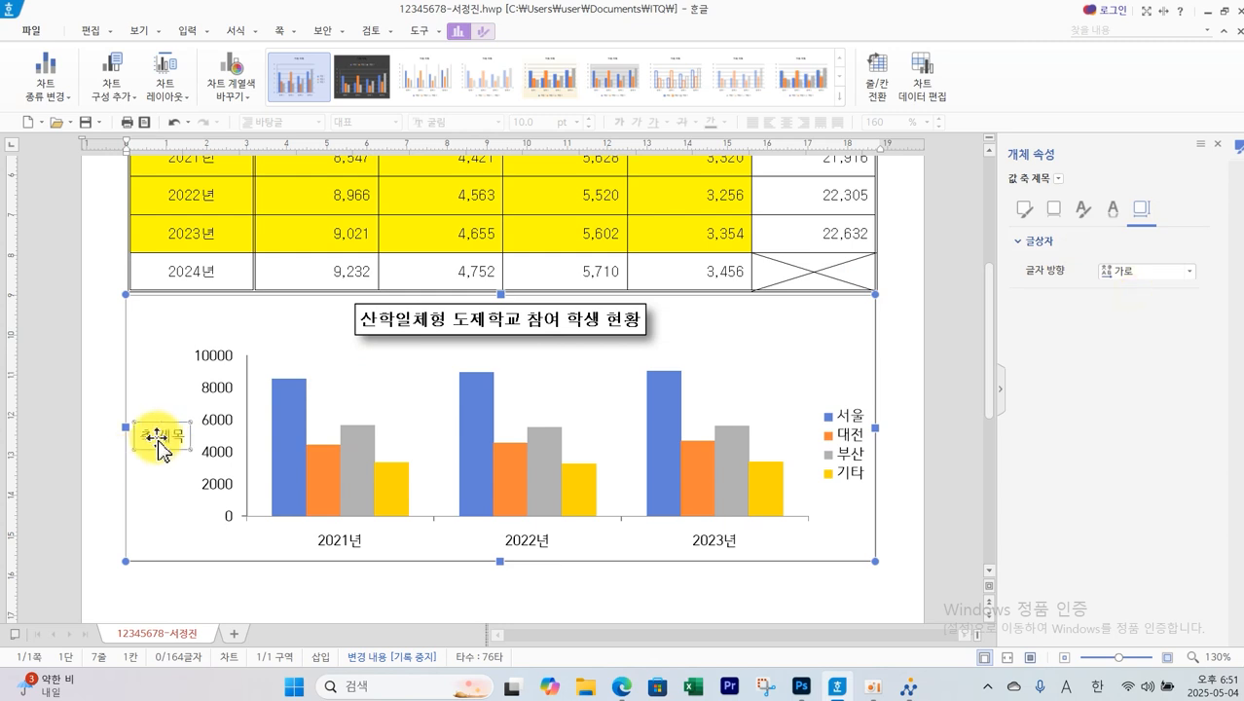
Change the vertical axis title text to (단위 : 명) and set both its Korean and English fonts to 돋움
{"action": "right_click", "coordinate": [158, 450]}
{"action": "left_click", "coordinate": [186, 467]}
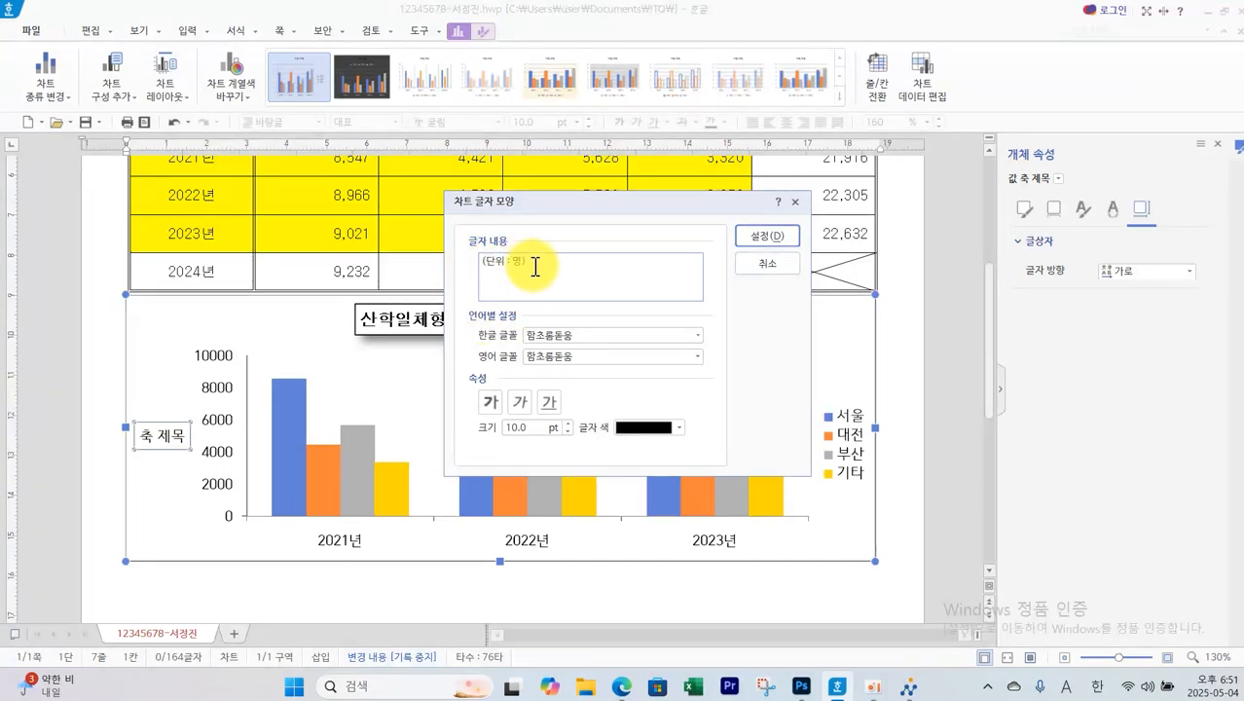
{"action": "left_click", "coordinate": [583, 338]}
{"action": "type", "text": "ㄷ"}
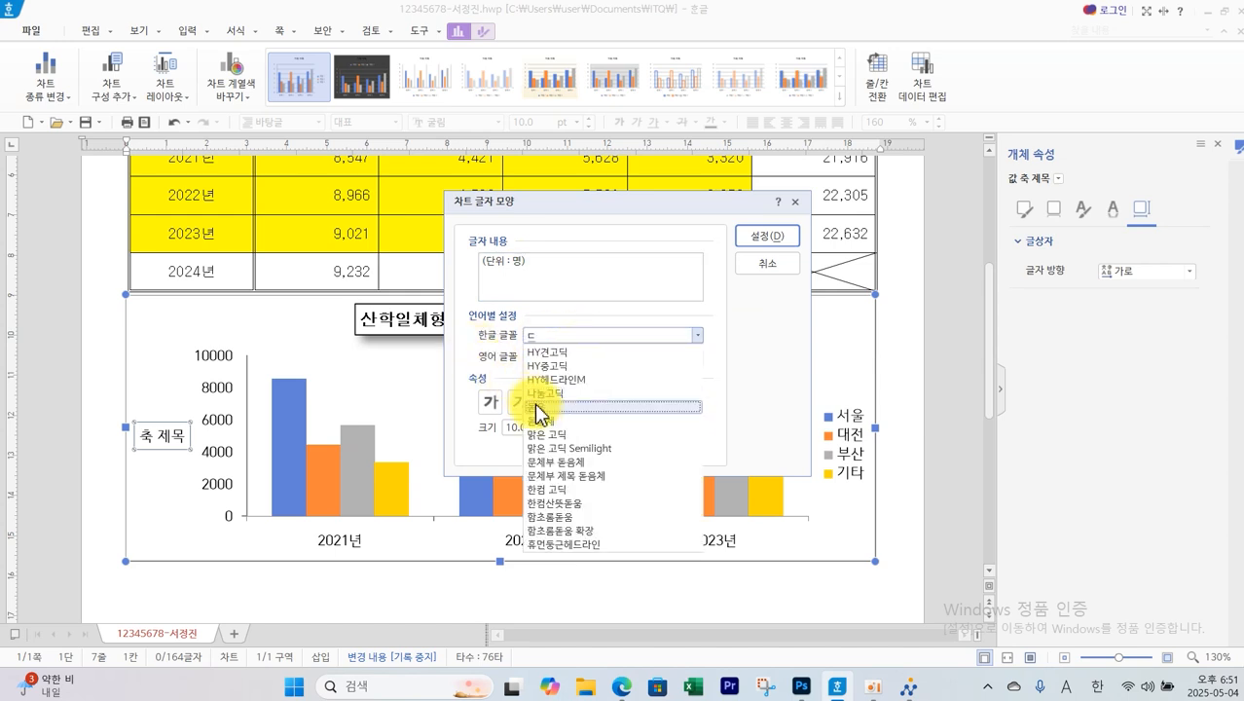
{"action": "left_click", "coordinate": [534, 407]}
{"action": "left_click", "coordinate": [595, 352]}
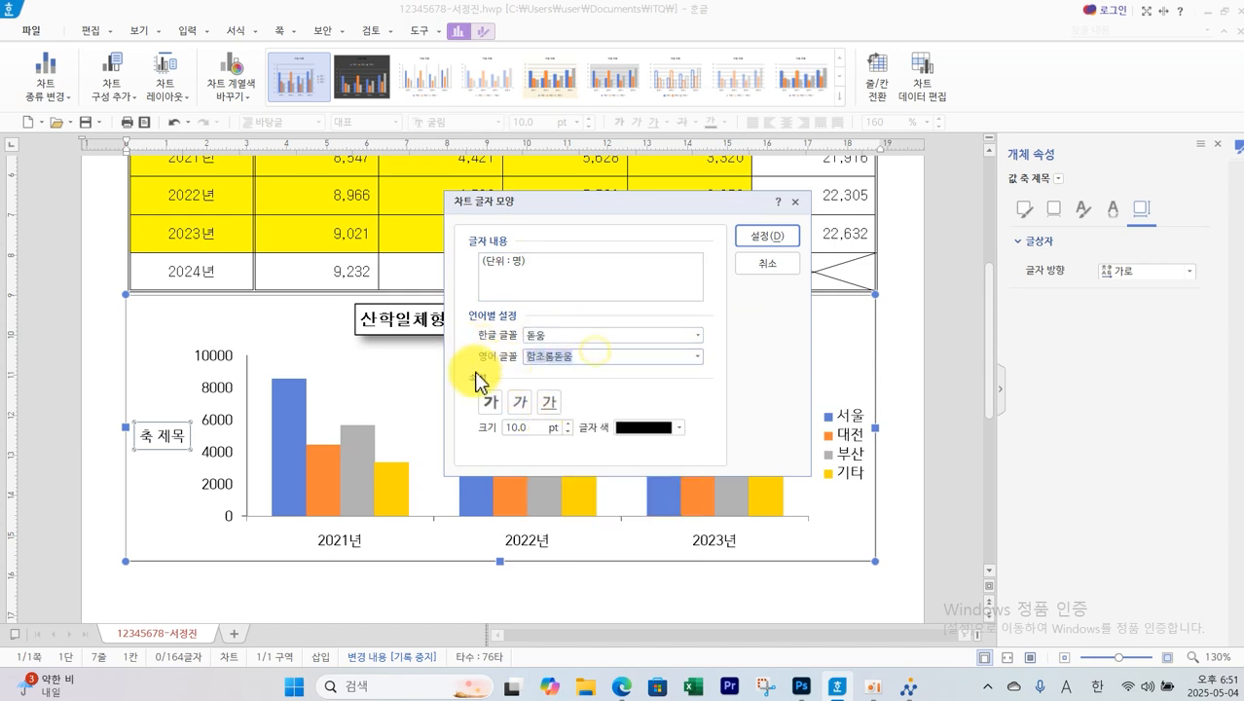
{"action": "type", "text": "ㄷ"}
{"action": "left_click", "coordinate": [541, 428]}
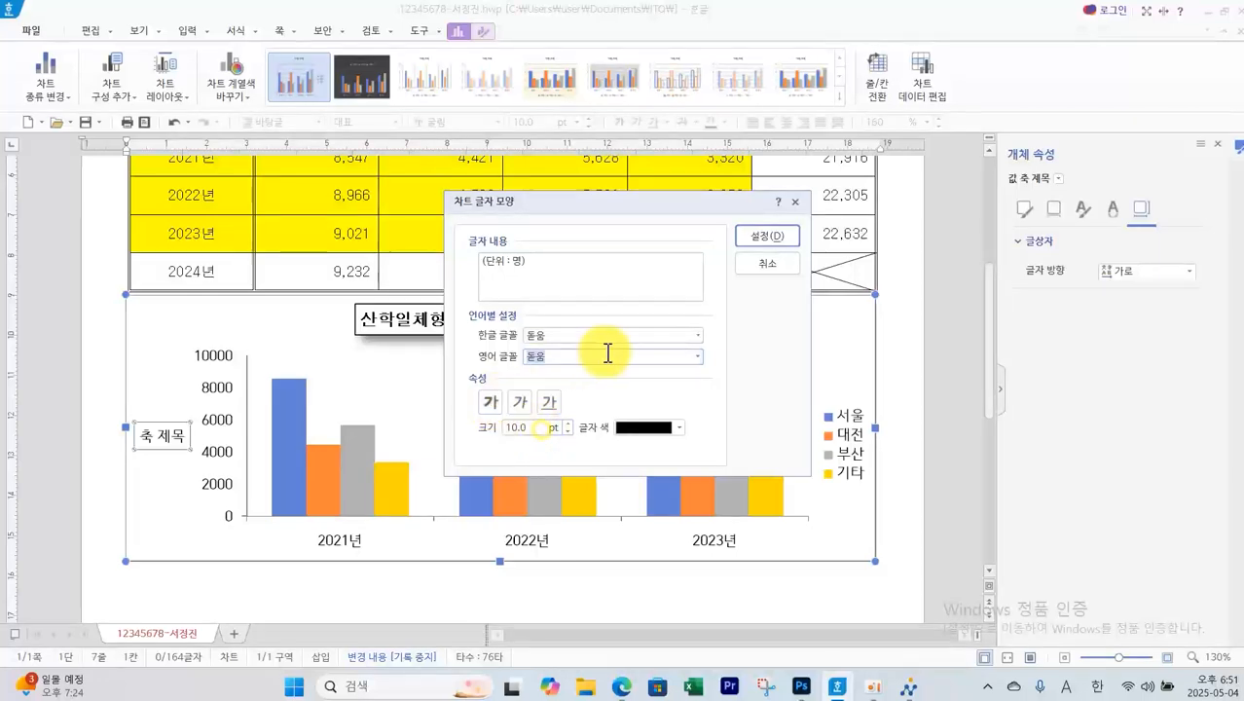
{"action": "left_click", "coordinate": [757, 241]}
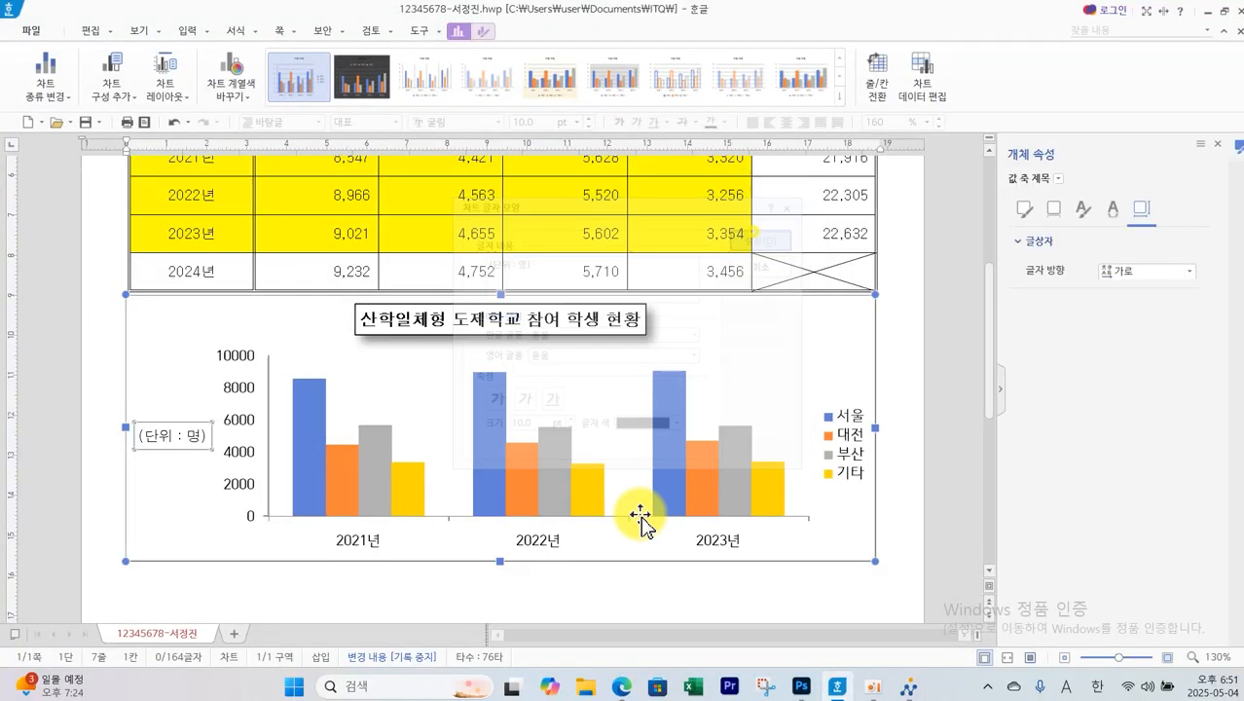
Switch to the question sheet and review chart condition (4) on the font of all text other than the title
{"action": "left_click", "coordinate": [623, 691]}
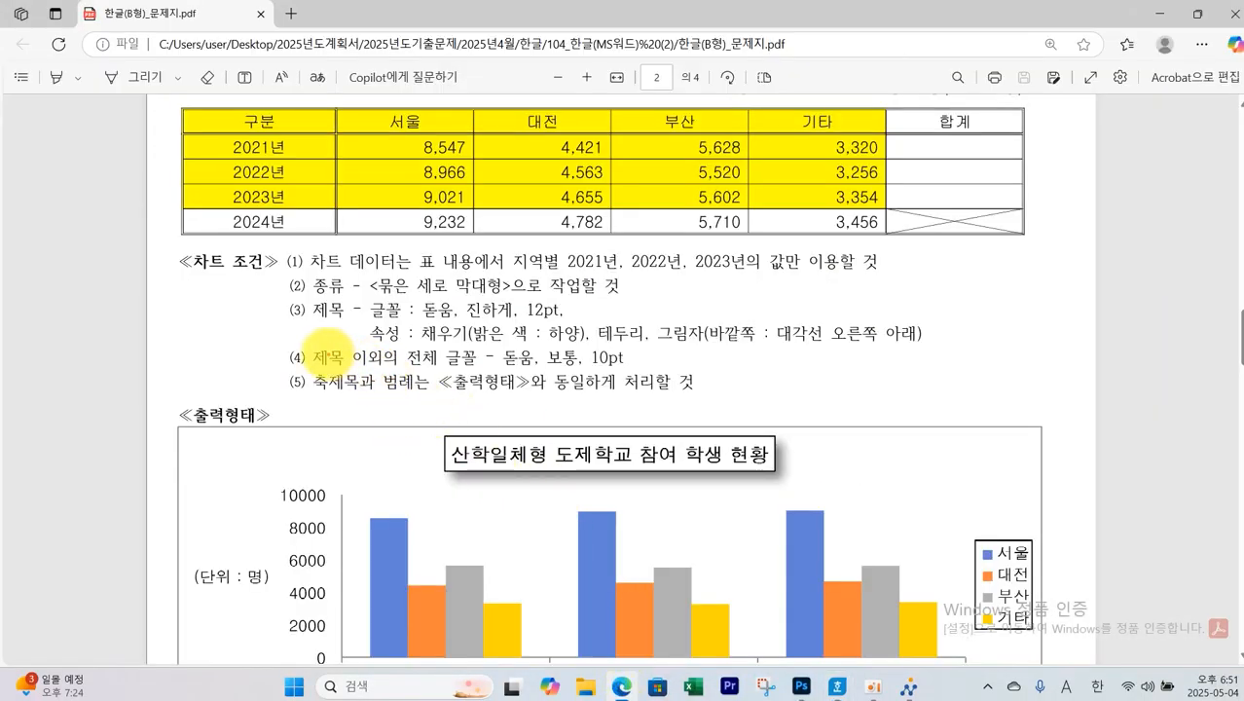
{"action": "mouse_move", "coordinate": [275, 343]}
{"action": "left_mouse_down"}
{"action": "mouse_move", "coordinate": [467, 372]}
{"action": "mouse_move", "coordinate": [642, 373]}
{"action": "left_mouse_up"}
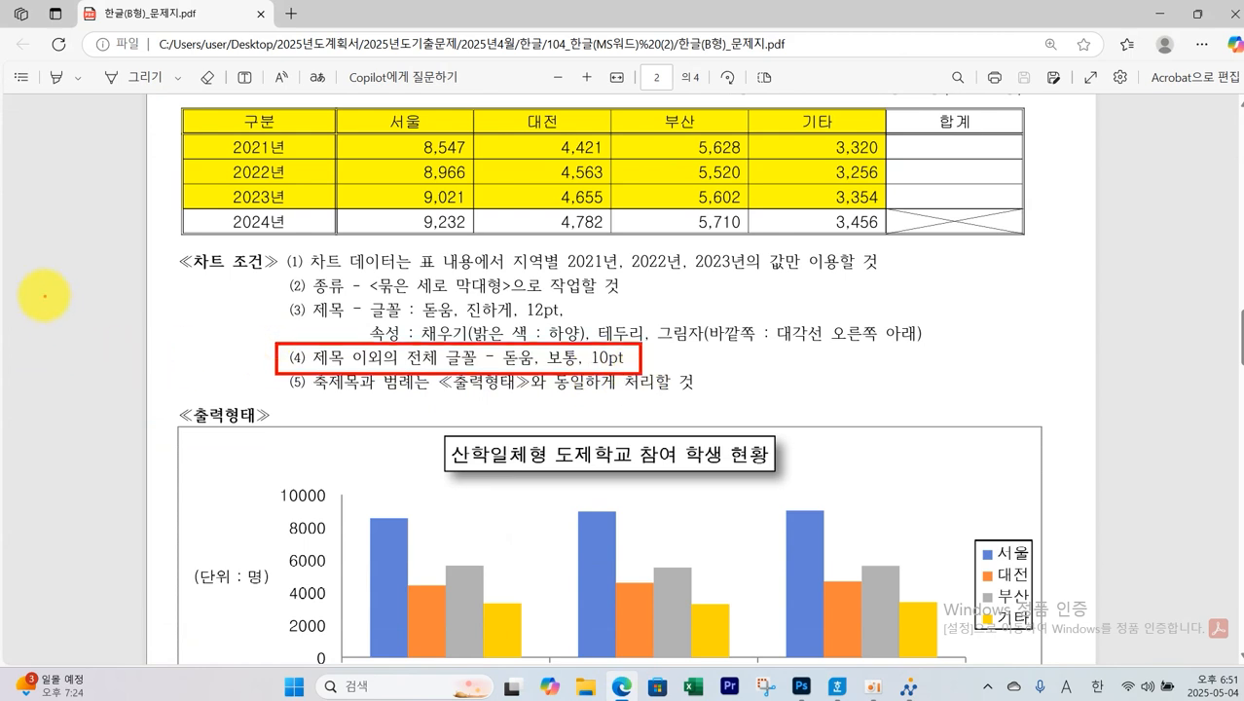
{"action": "key", "text": "Escape"}
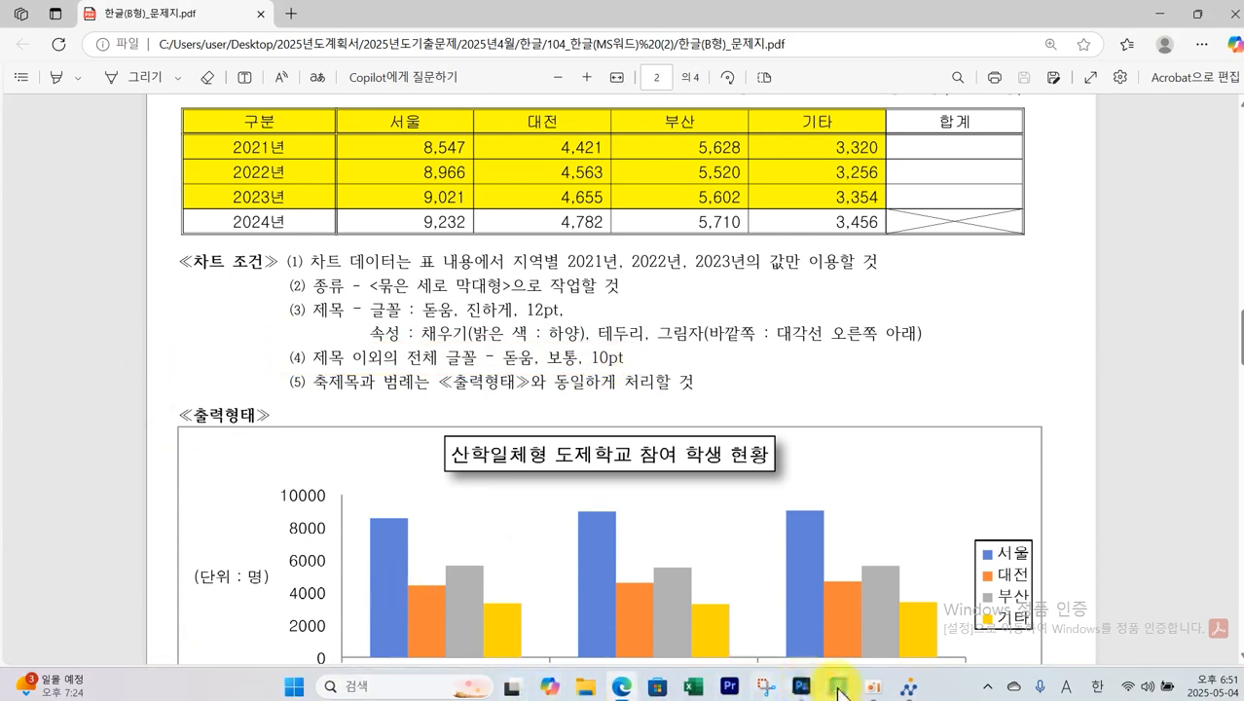
Back in 한글, set the English font of the chart's value axis labels to 돋움
{"action": "left_click", "coordinate": [836, 688]}
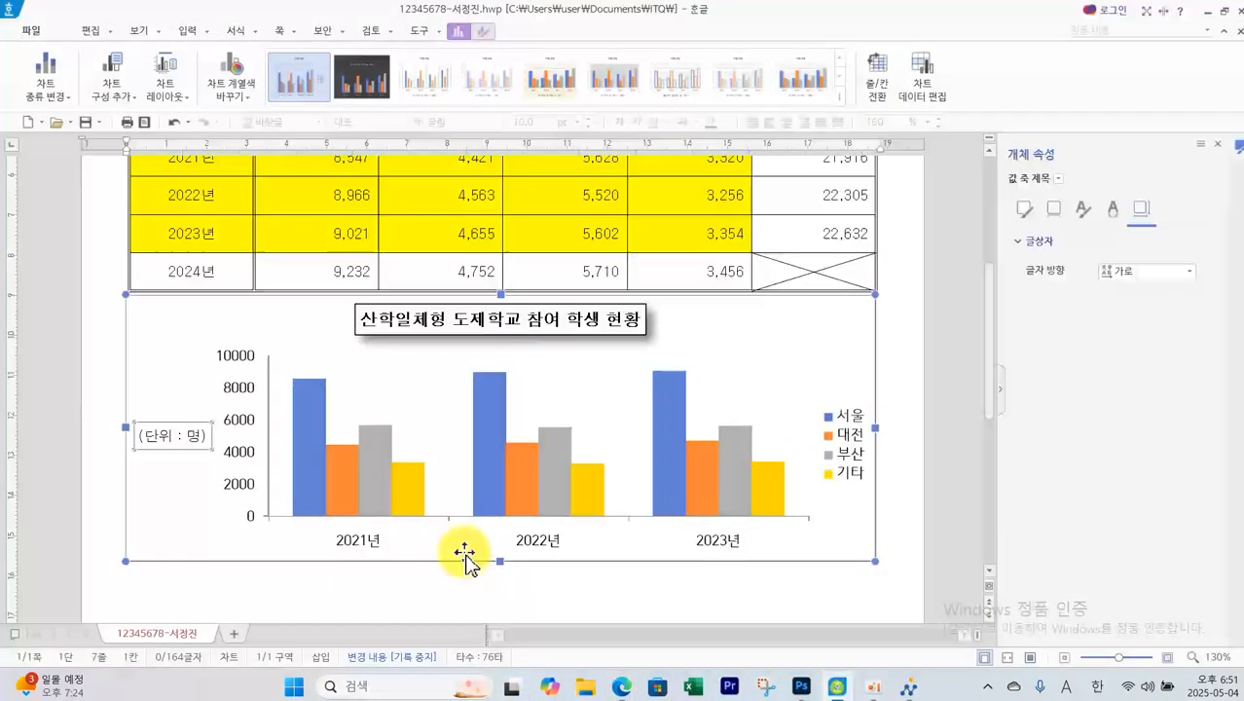
{"action": "right_click", "coordinate": [245, 389]}
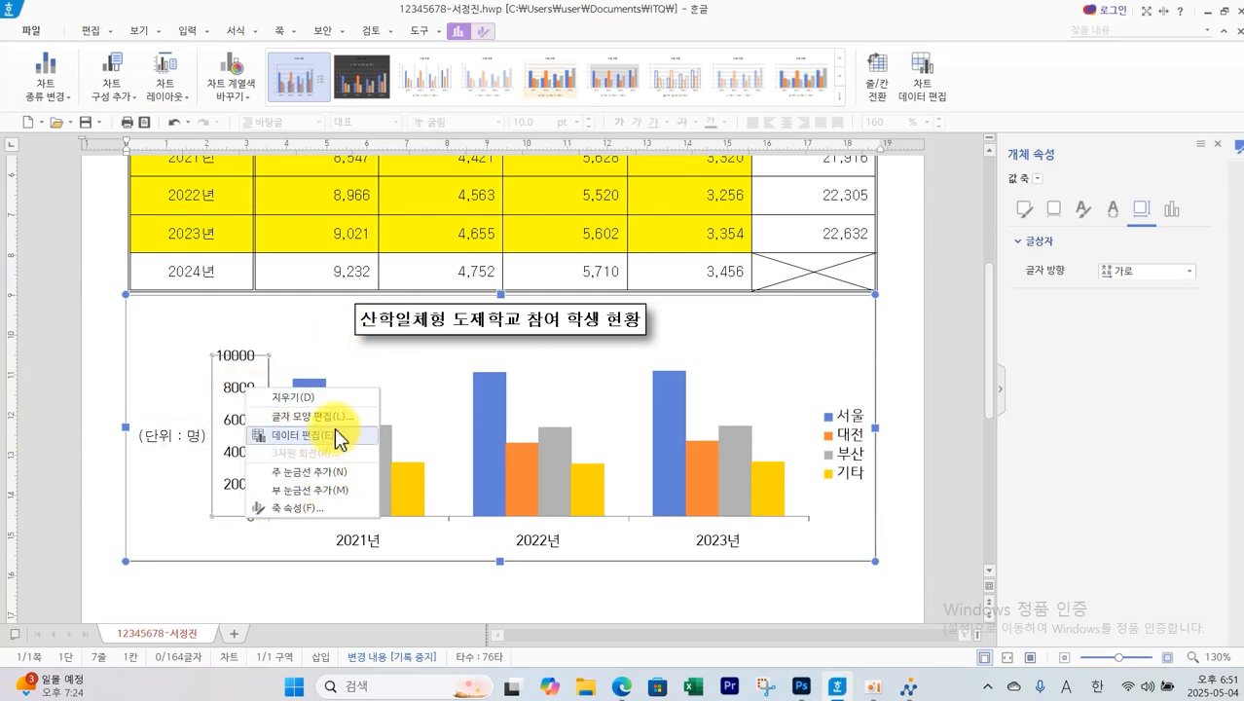
{"action": "left_click", "coordinate": [324, 416]}
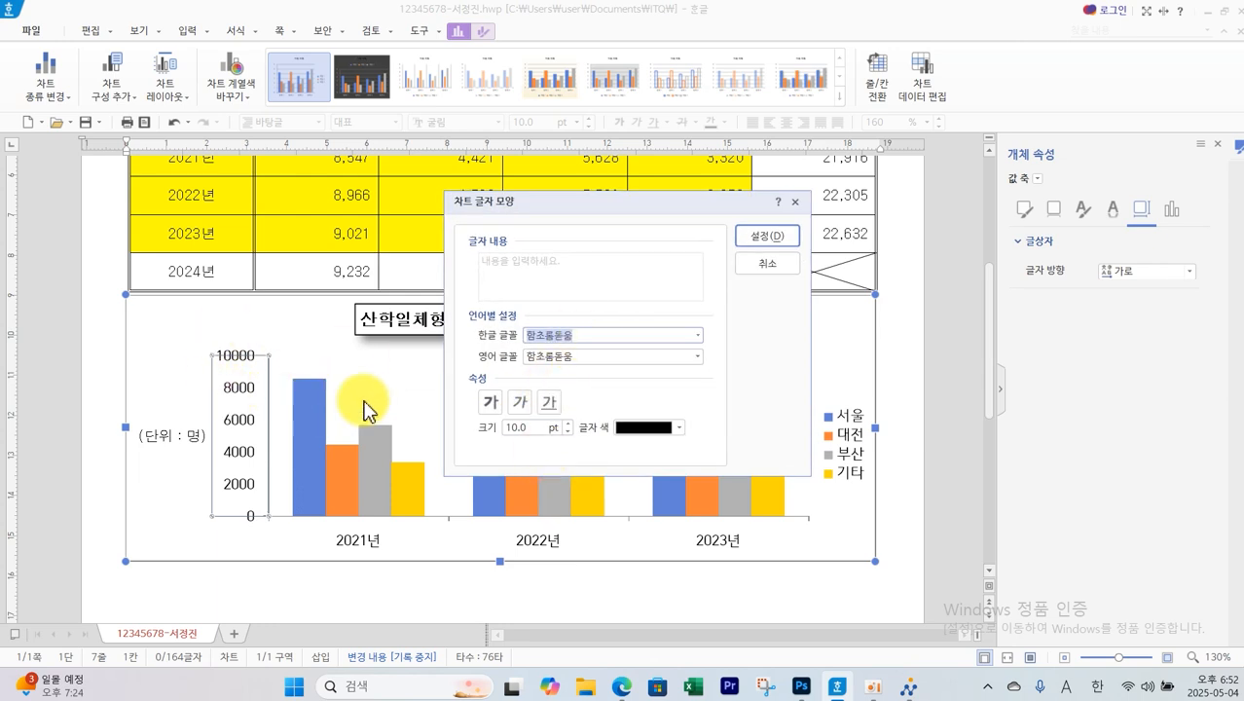
{"action": "left_click_drag", "start_coordinate": [587, 359], "coordinate": [500, 361]}
{"action": "type", "text": "ㄷ"}
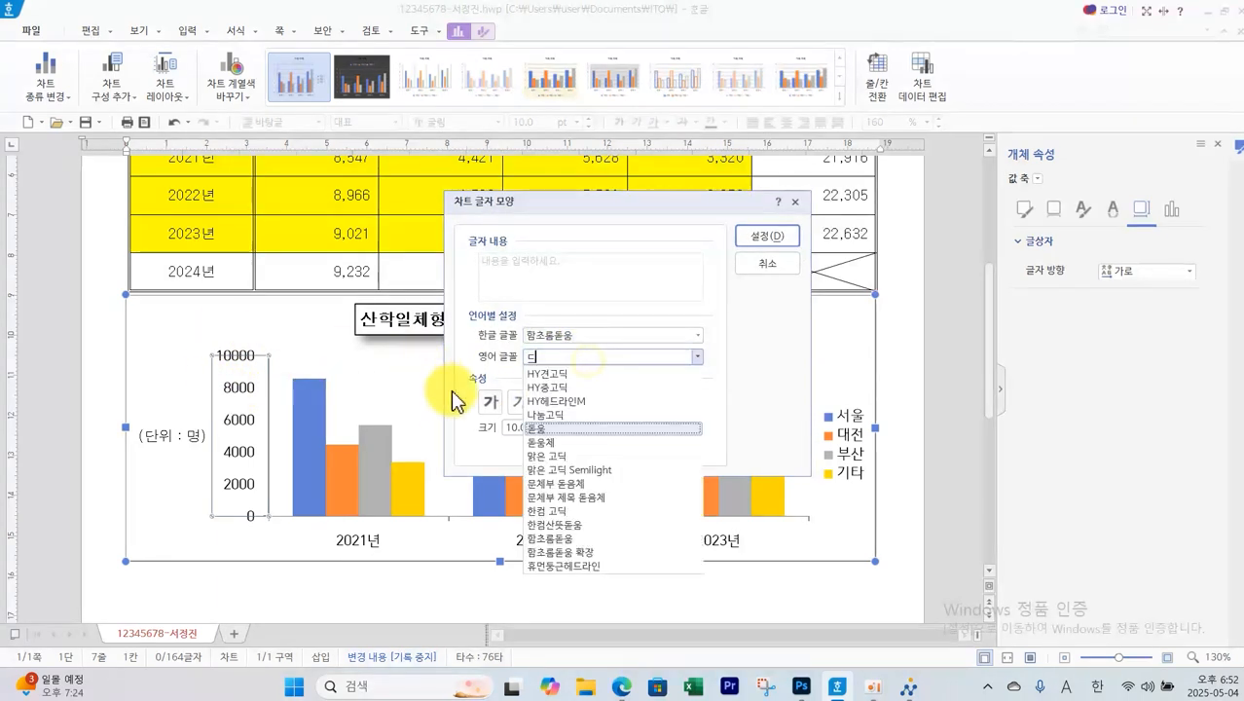
{"action": "left_click", "coordinate": [537, 428]}
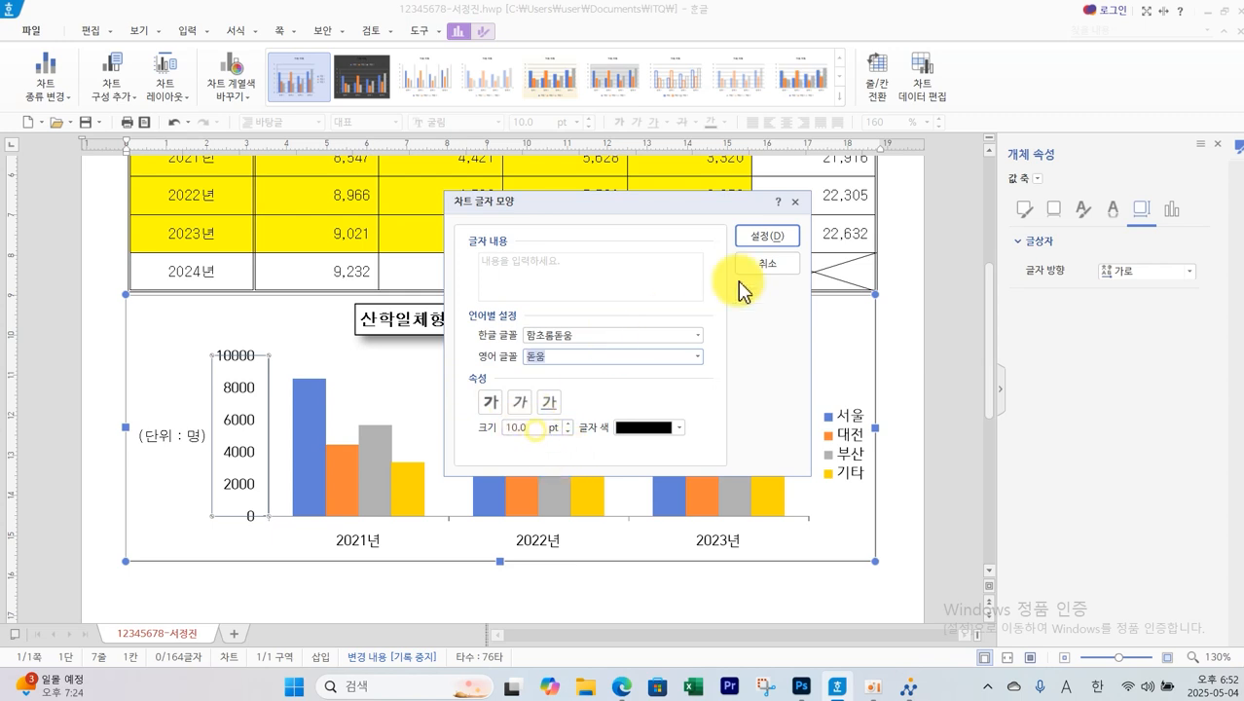
{"action": "left_click", "coordinate": [781, 235]}
Set both the Korean and English fonts of the category axis year labels to 돋움
{"action": "left_click", "coordinate": [355, 541]}
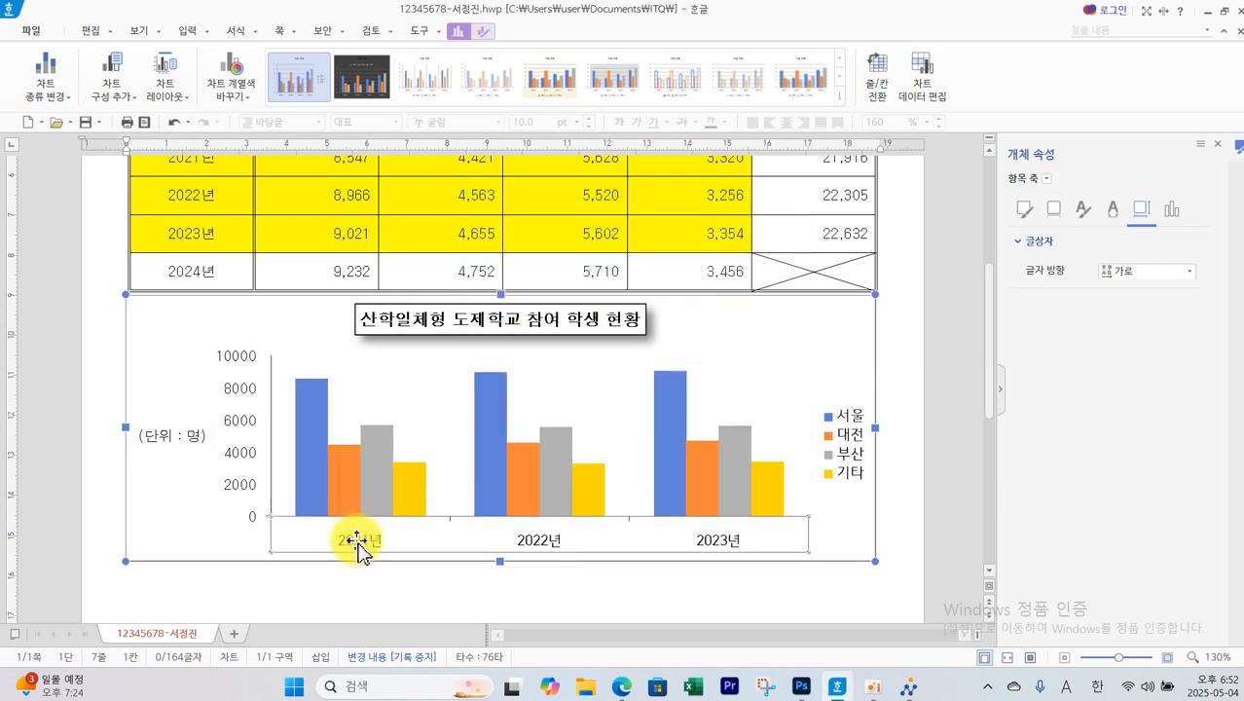
{"action": "right_click", "coordinate": [356, 539]}
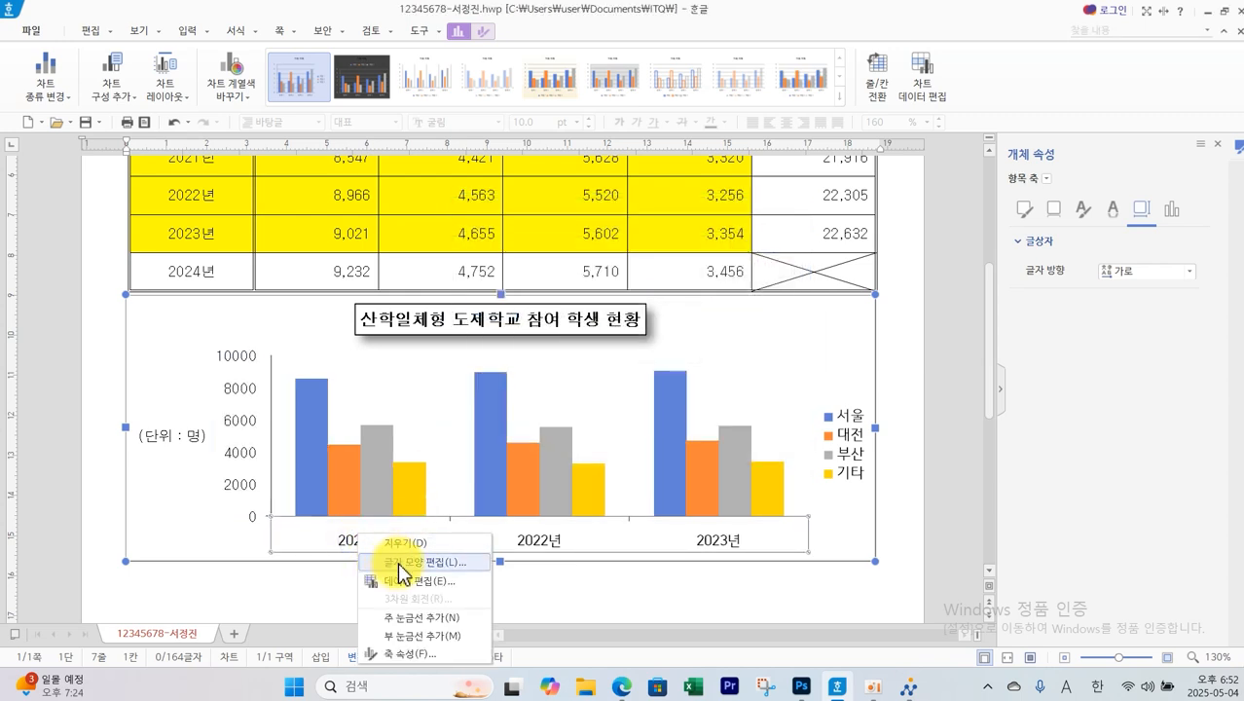
{"action": "left_click", "coordinate": [397, 562]}
{"action": "type", "text": "ㄷ"}
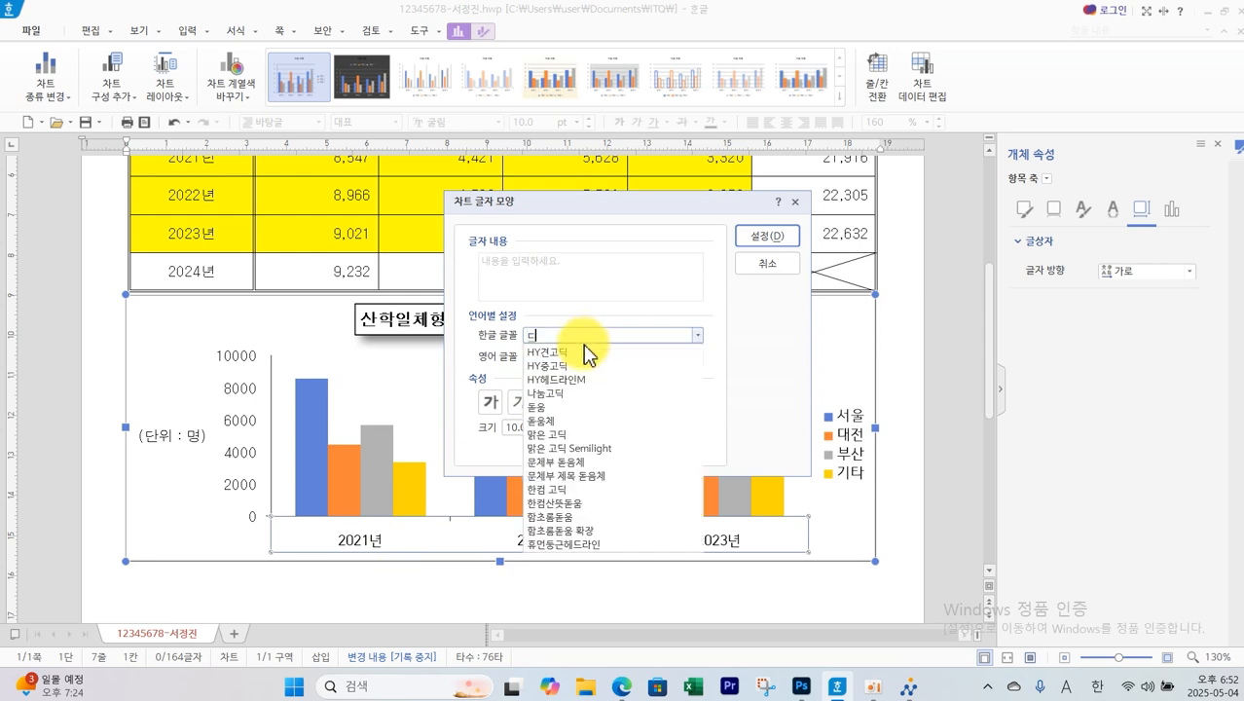
{"action": "left_click", "coordinate": [545, 408]}
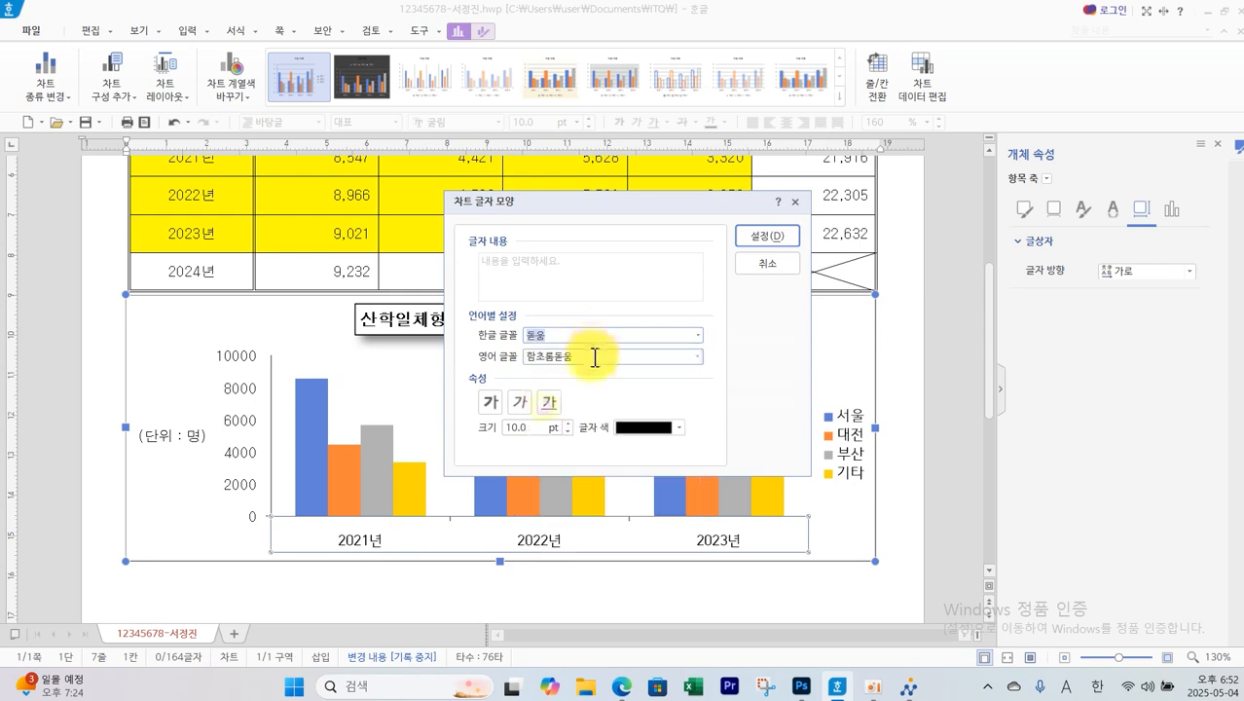
{"action": "left_click", "coordinate": [593, 357]}
{"action": "type", "text": "ㄷ"}
{"action": "left_click", "coordinate": [547, 429]}
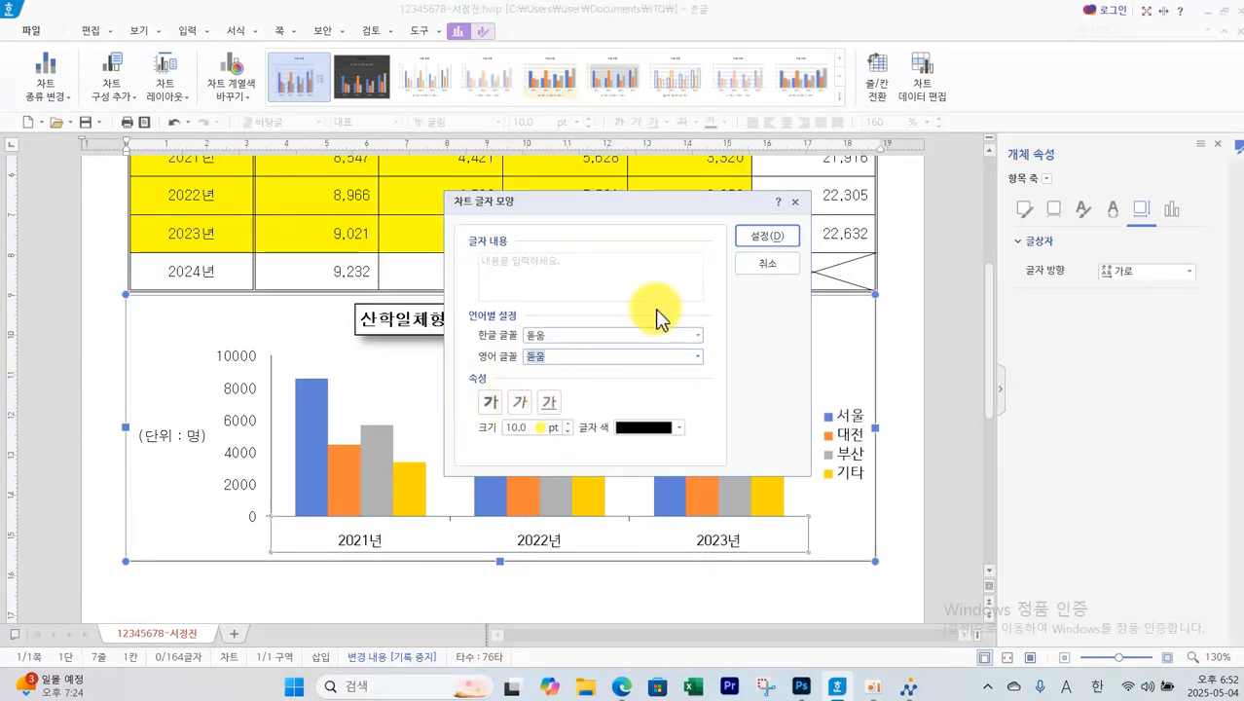
{"action": "left_click", "coordinate": [764, 239]}
Set the Korean font of the chart legend to 돋움
{"action": "left_click", "coordinate": [845, 438]}
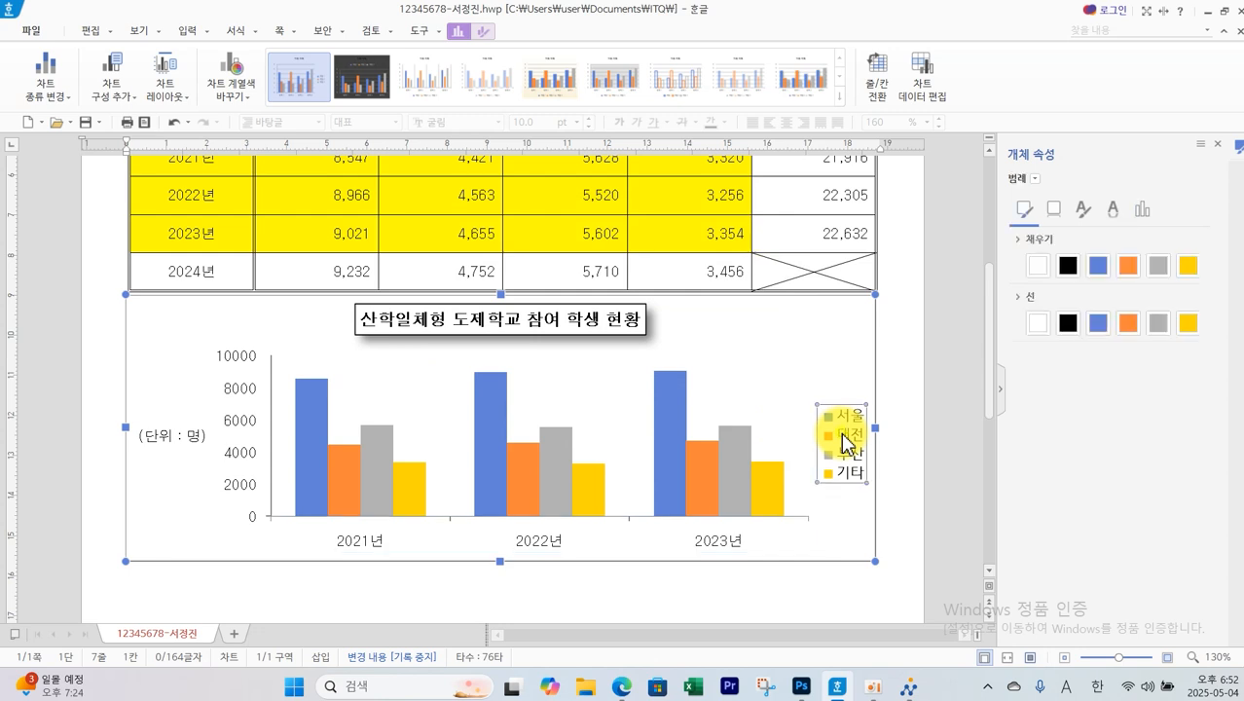
{"action": "right_click", "coordinate": [845, 443]}
{"action": "left_click", "coordinate": [901, 463]}
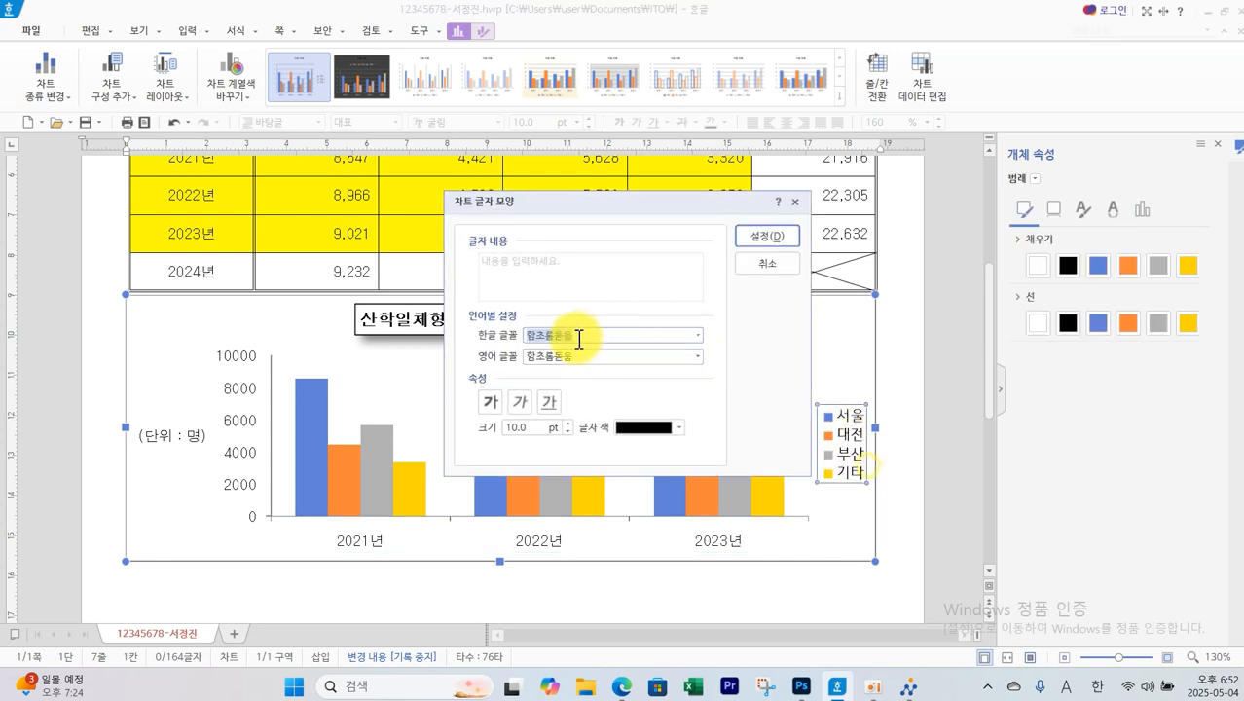
{"action": "left_click", "coordinate": [577, 336]}
{"action": "type", "text": "ㄷ"}
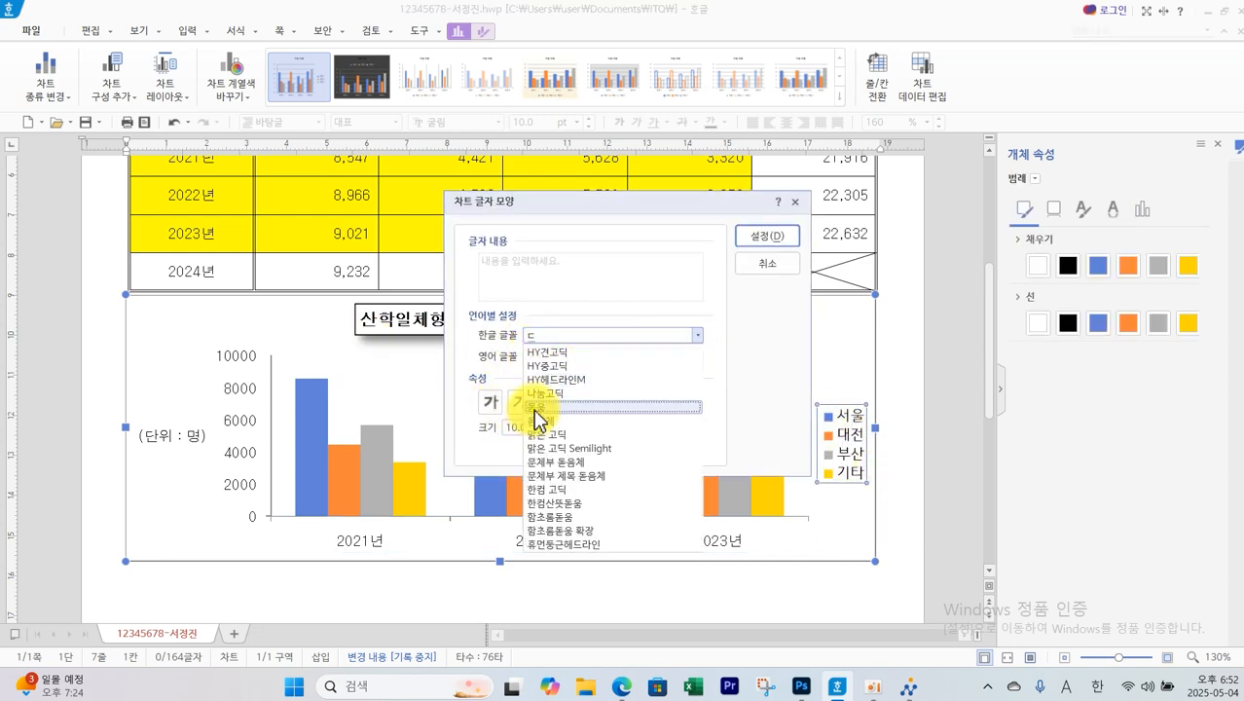
{"action": "left_click", "coordinate": [530, 414]}
{"action": "left_click", "coordinate": [769, 236]}
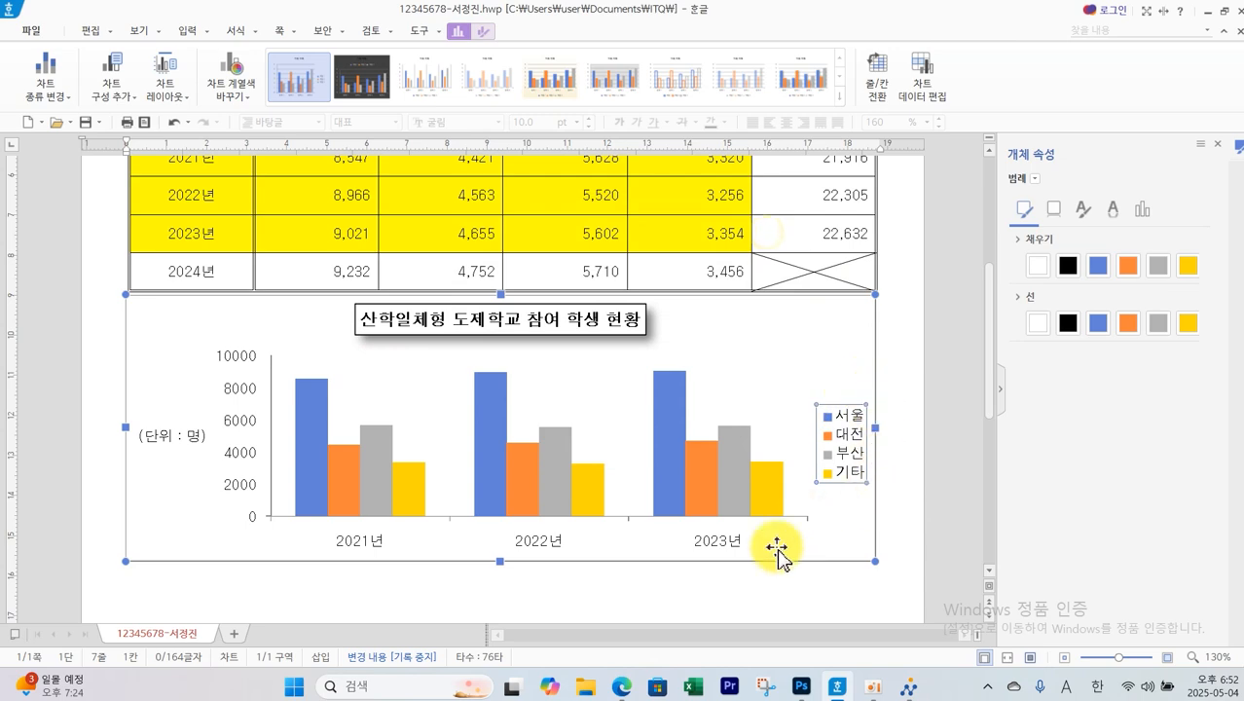
Check the sample legend on the question sheet, and back in 한글 give the chart legend a dark (어두운 색) outline and deselect the chart
{"action": "left_click", "coordinate": [623, 688]}
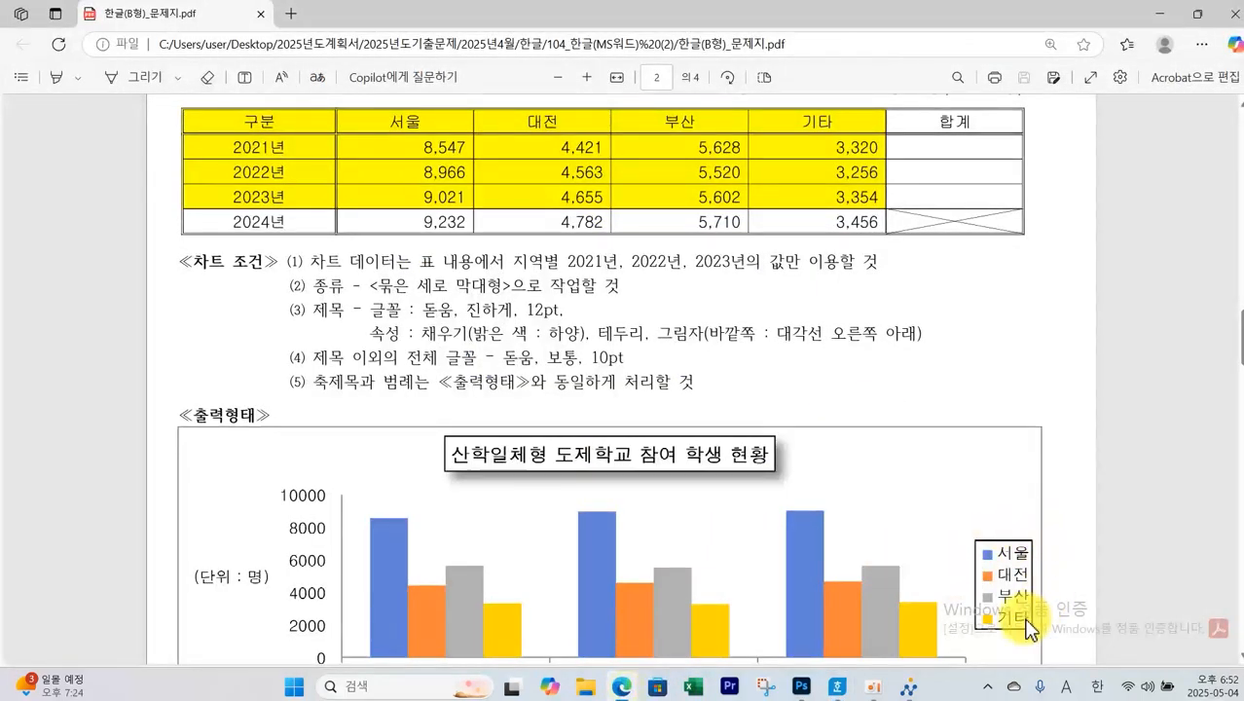
{"action": "left_click", "coordinate": [835, 689]}
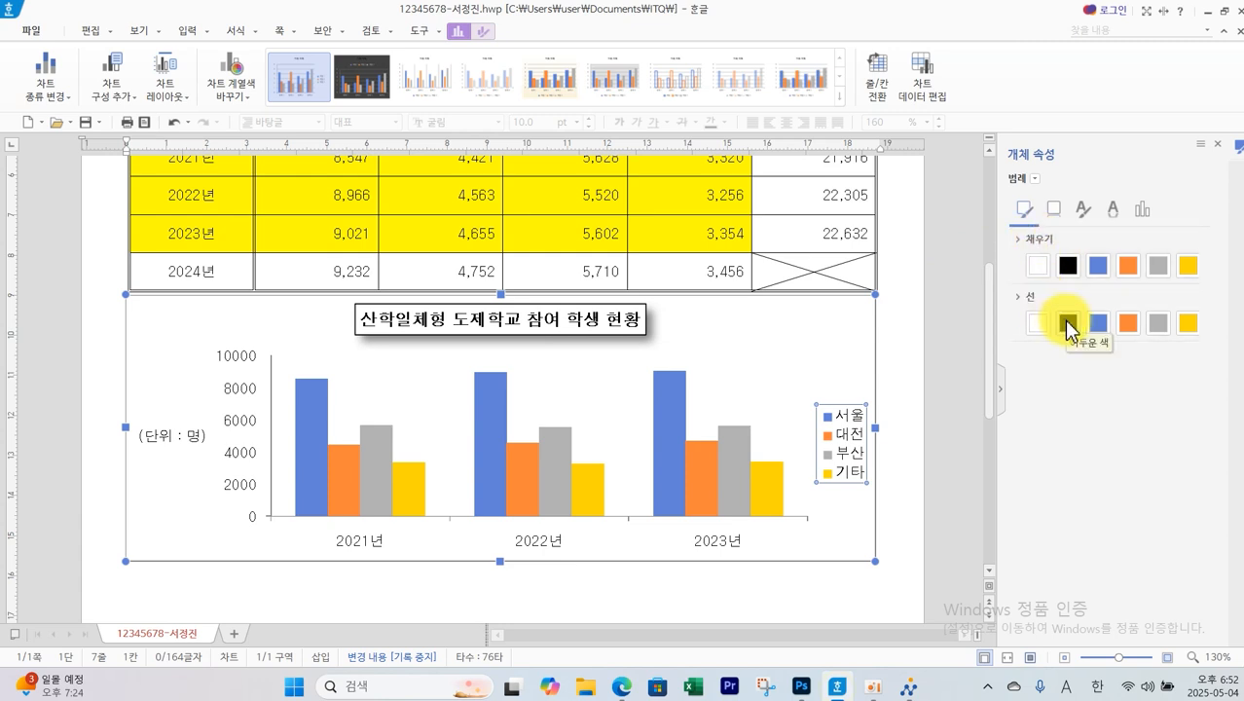
{"action": "left_click", "coordinate": [952, 390]}
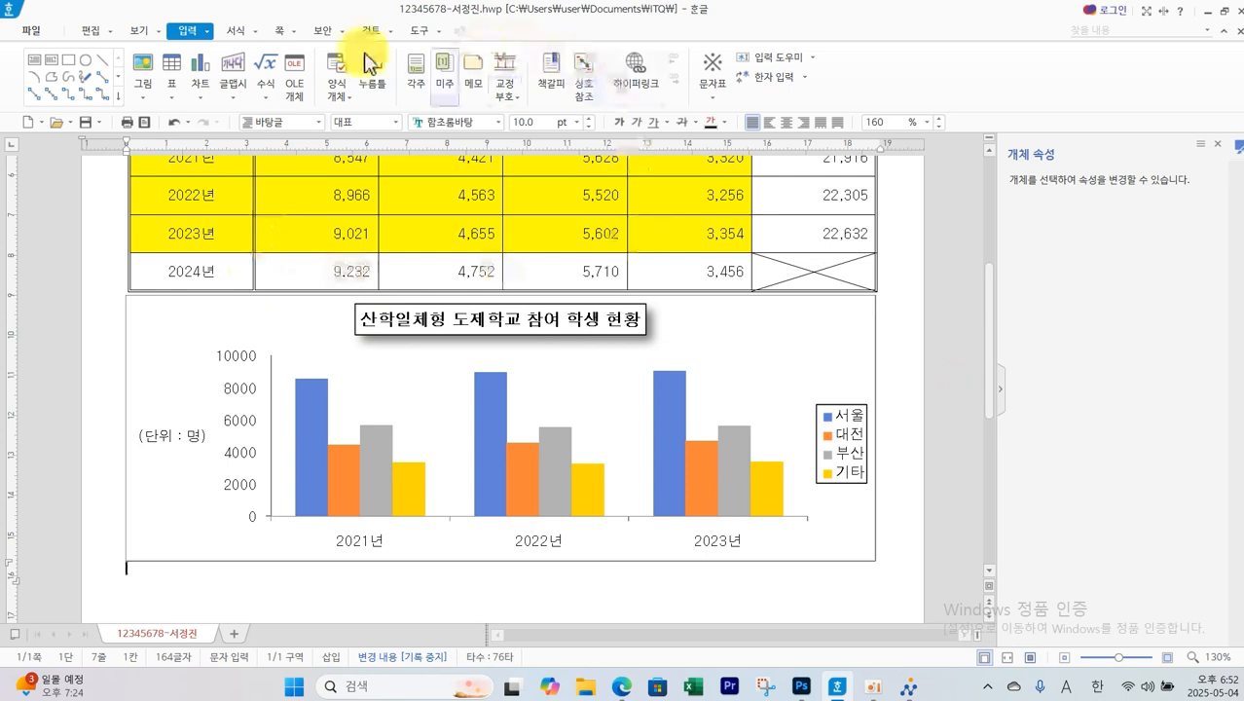
Save the document and send the answer file to the exam-room PC (고사실 PC) with the exam's submission program
{"action": "left_click", "coordinate": [86, 123]}
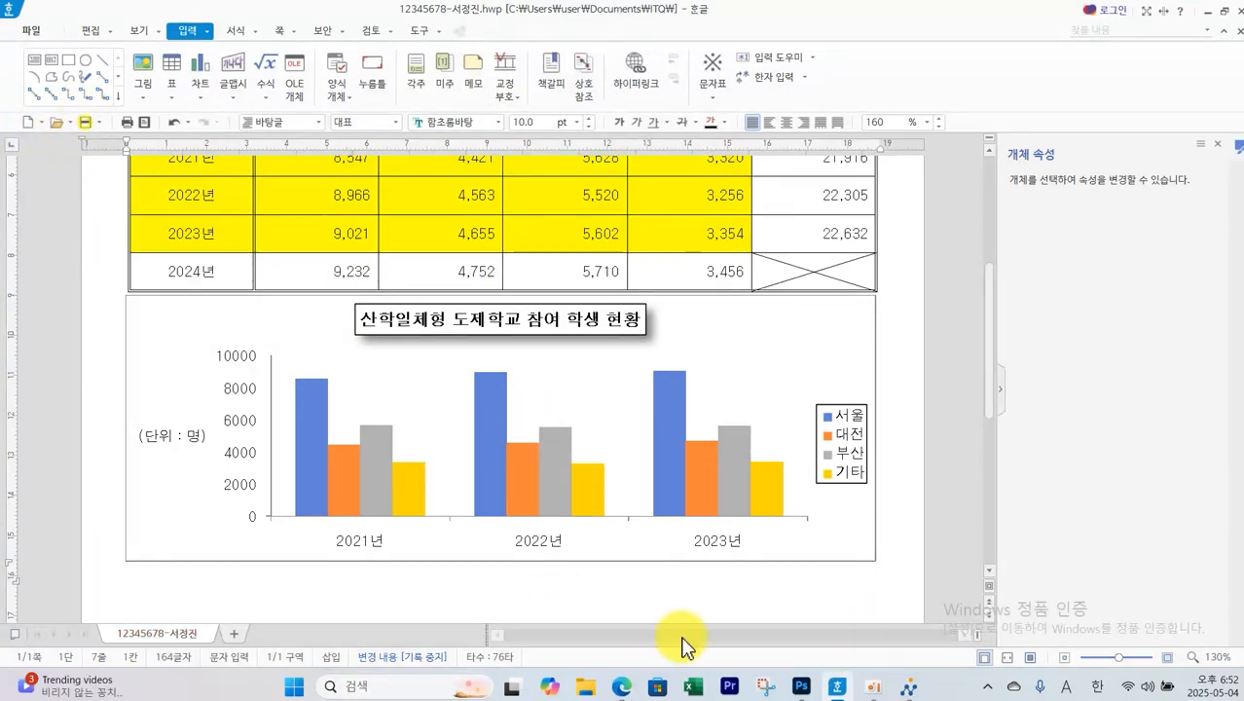
{"action": "left_click", "coordinate": [908, 686]}
{"action": "left_click", "coordinate": [1131, 115]}
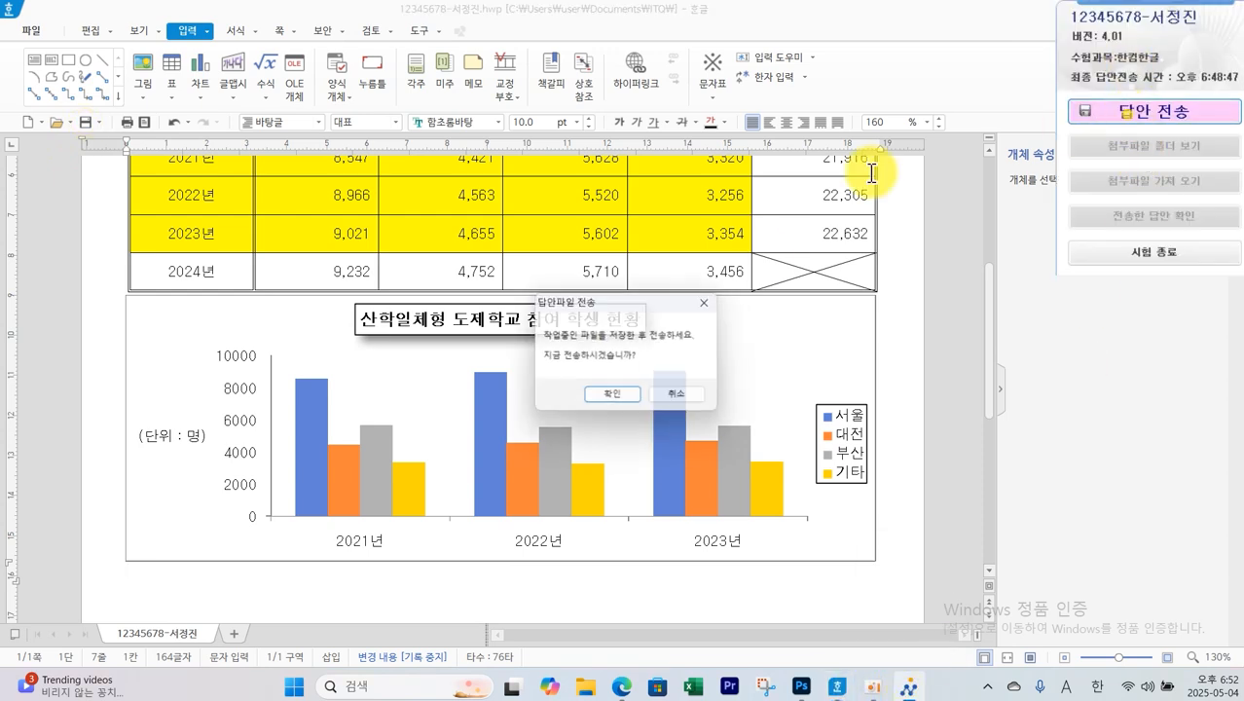
{"action": "left_click", "coordinate": [622, 395]}
{"action": "left_click", "coordinate": [664, 454]}
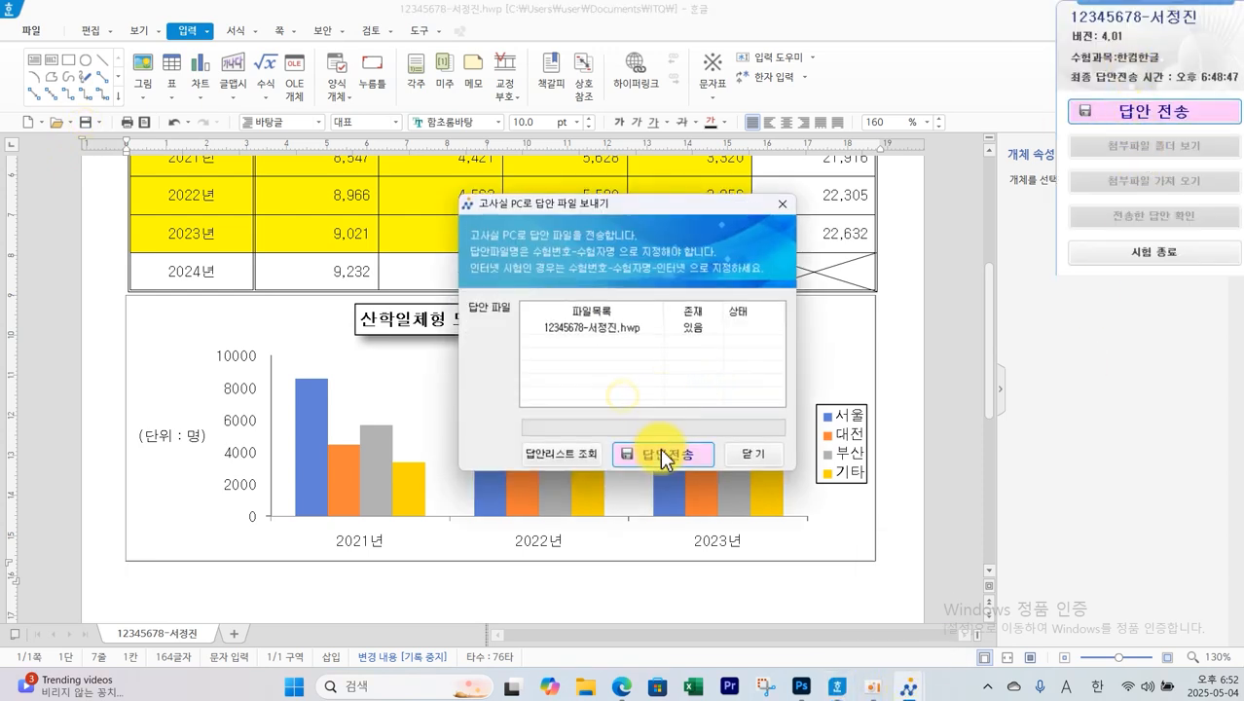
{"action": "left_click", "coordinate": [672, 383]}
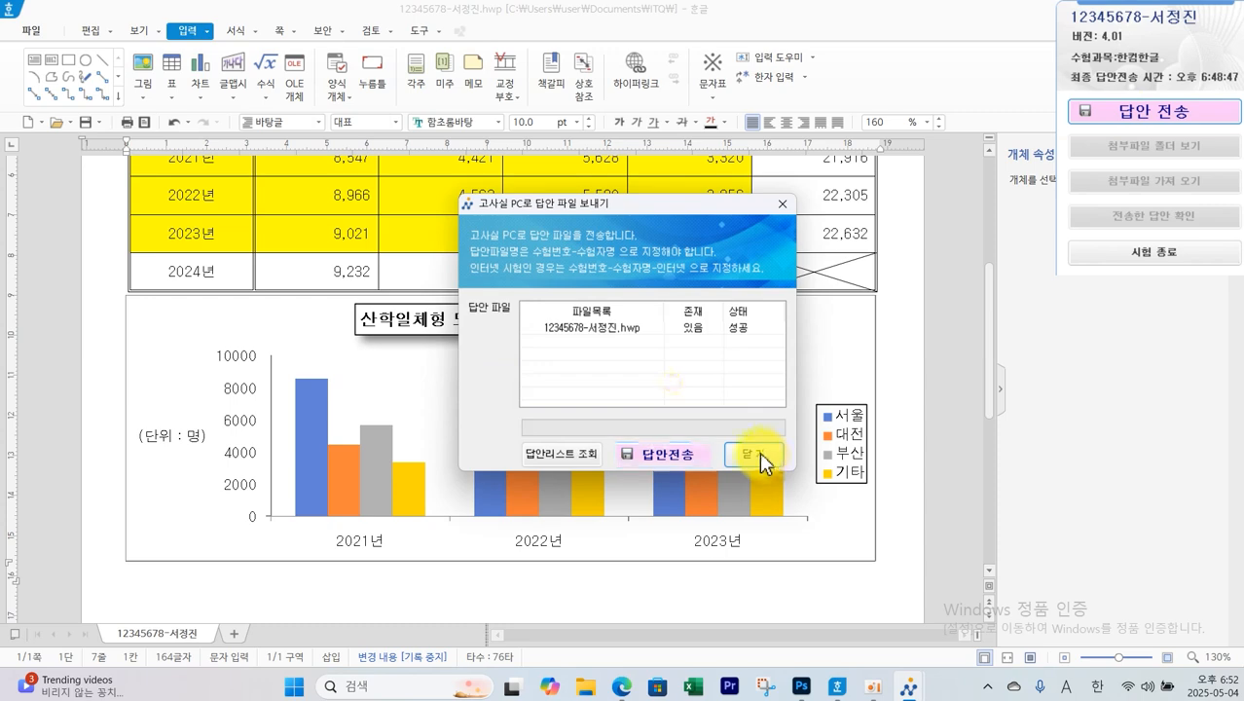
{"action": "left_click", "coordinate": [763, 454]}
Start a new page below the chart, enter the question numbers 3. and 4. seven lines apart, and add (1) under 3
{"action": "scroll", "coordinate": [617, 494], "scroll_direction": "down", "scroll_amount": 3}
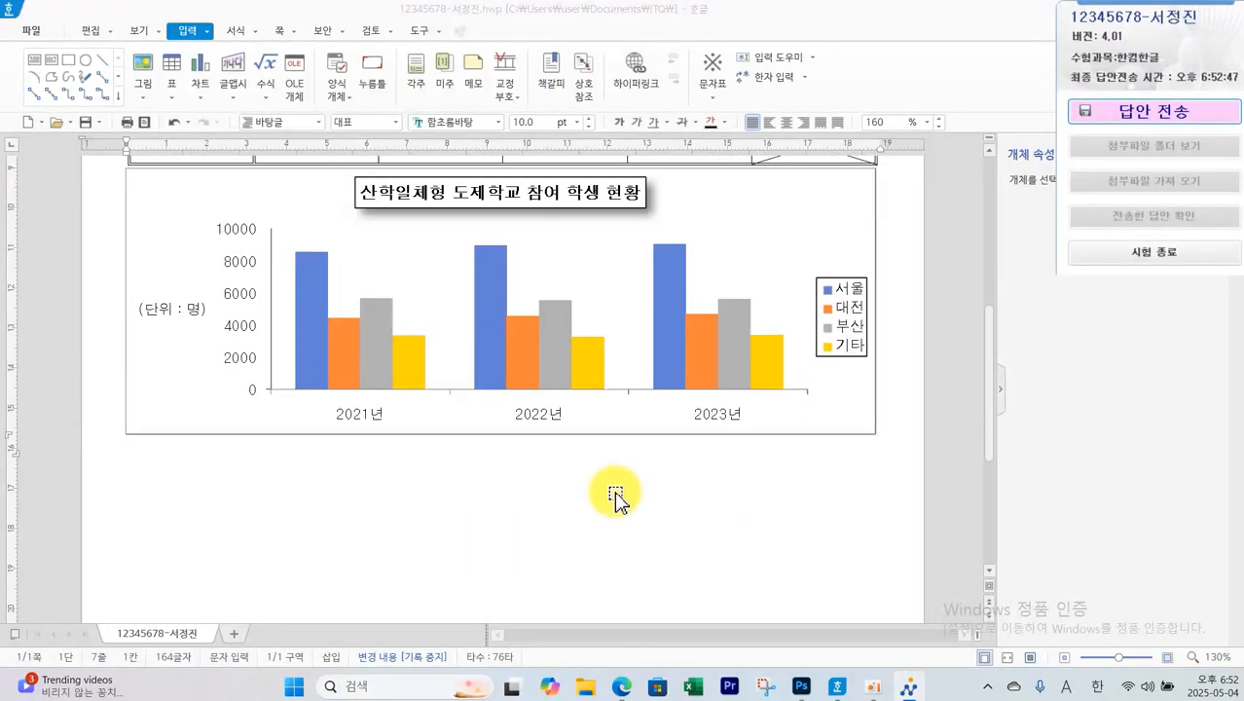
{"action": "left_click", "coordinate": [399, 485]}
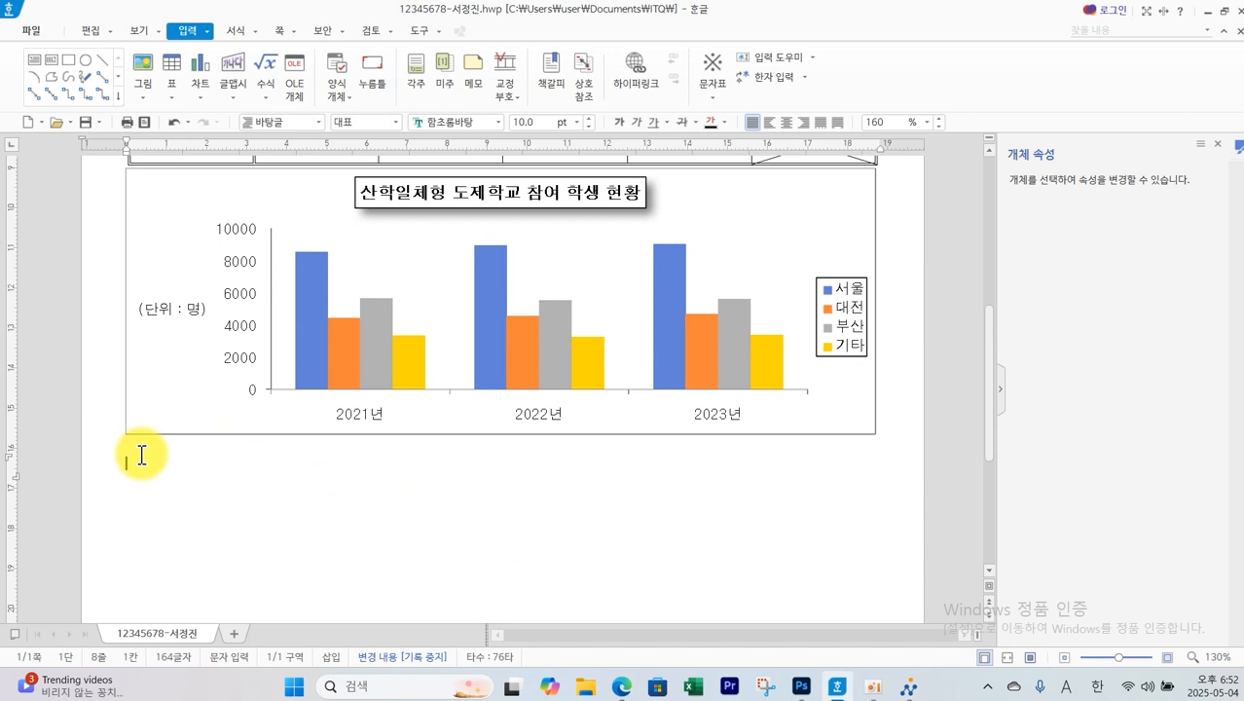
{"action": "key", "text": "ctrl+Return"}
{"action": "scroll", "coordinate": [487, 390], "scroll_direction": "down", "scroll_amount": 2}
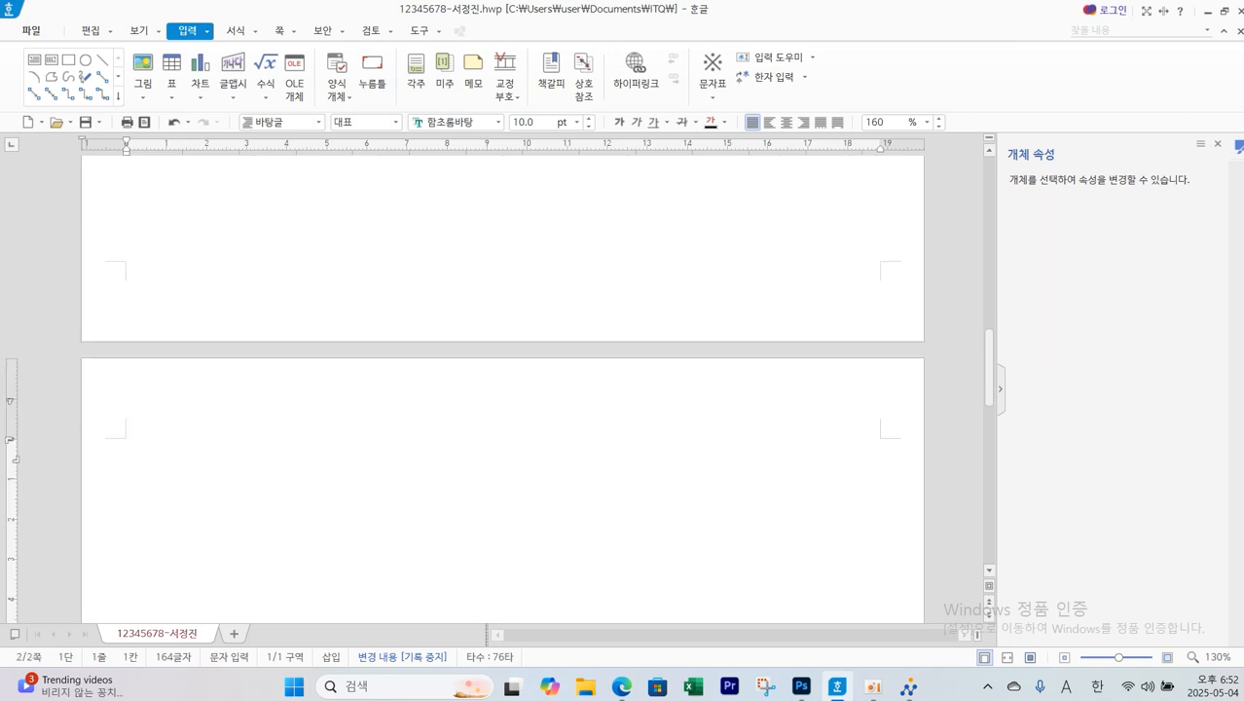
{"action": "type", "text": "3."}
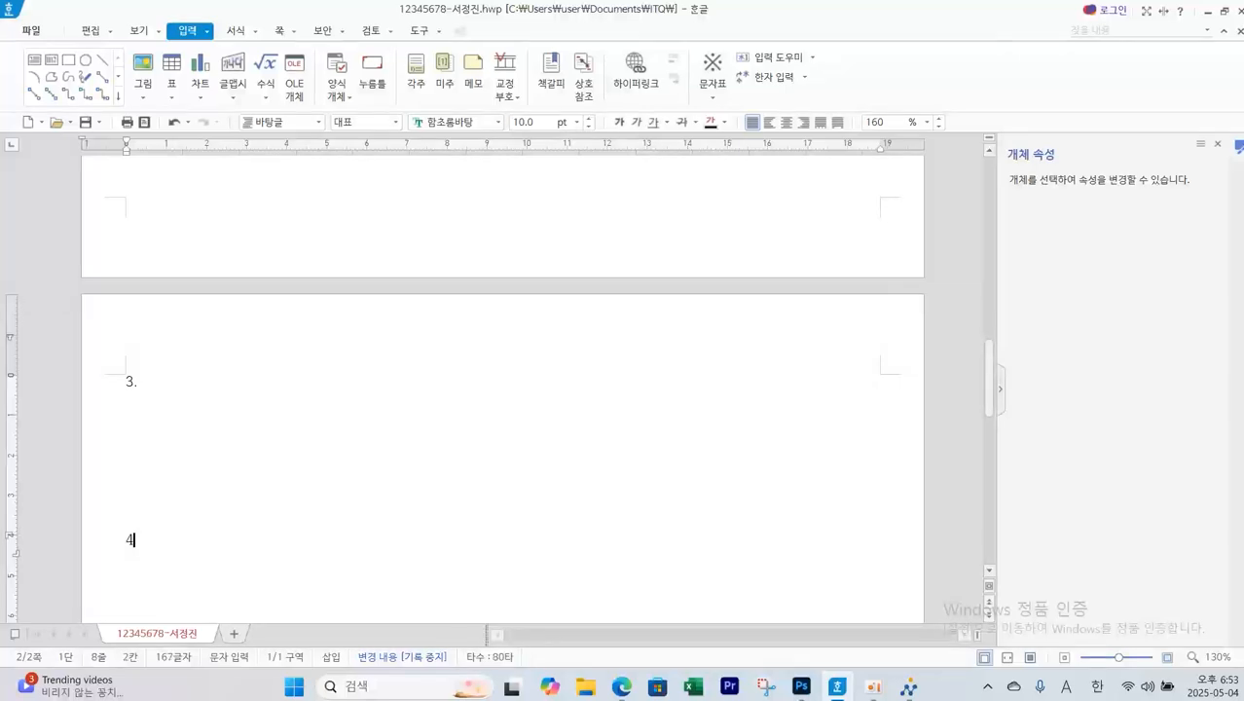
{"action": "left_click", "coordinate": [128, 399]}
{"action": "type", "text": "(1)"}
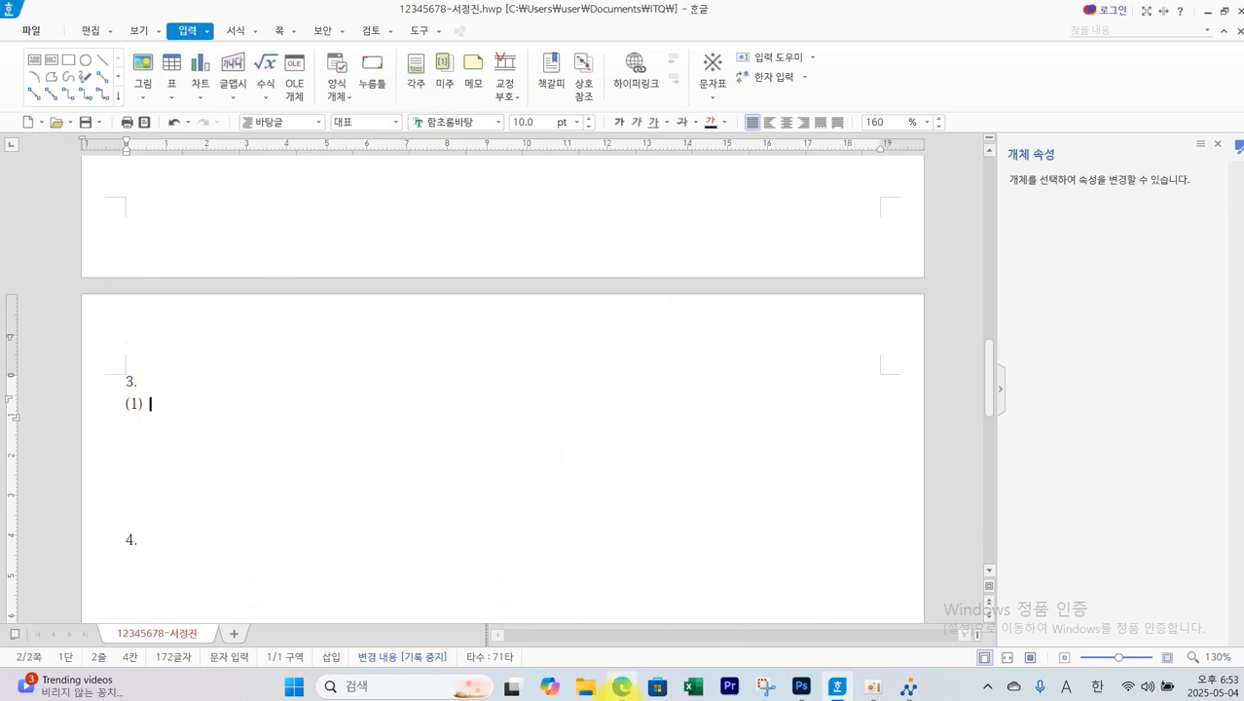
Switch to the question sheet PDF in Edge and examine the two sample equations of question 3
{"action": "left_click", "coordinate": [621, 688]}
{"action": "scroll", "coordinate": [584, 496], "scroll_direction": "down", "scroll_amount": 8}
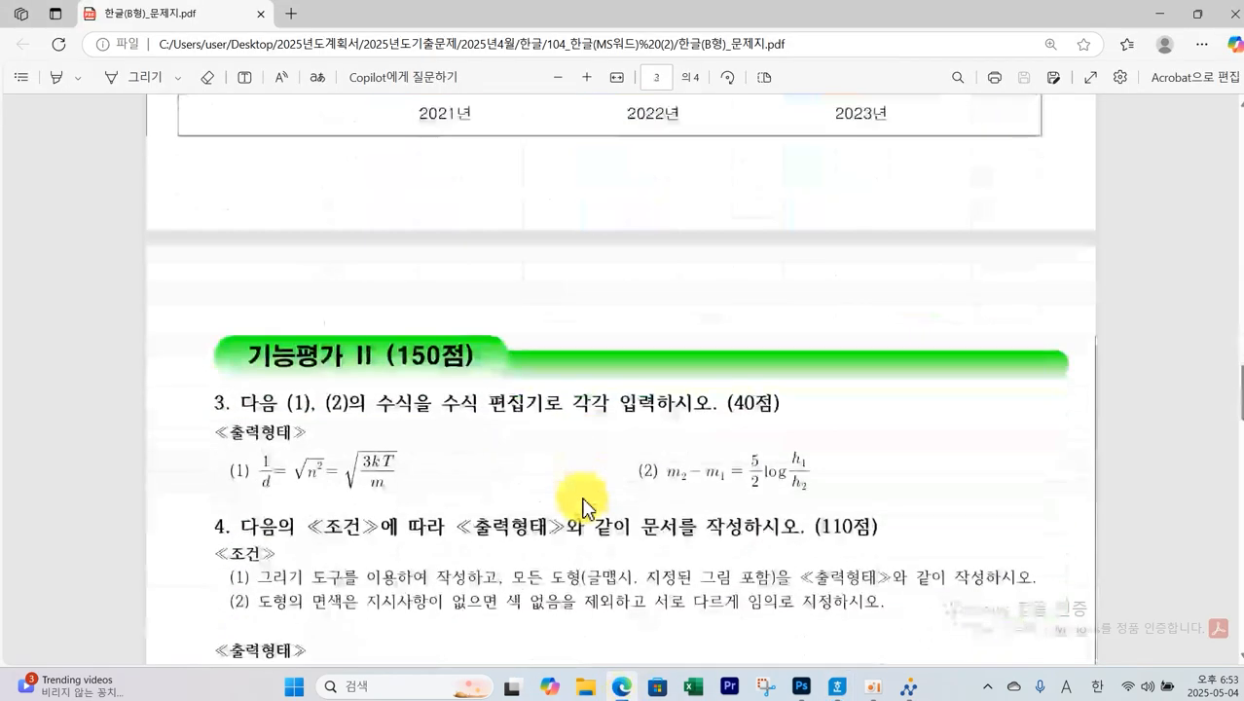
{"action": "scroll", "coordinate": [584, 506], "scroll_direction": "down", "scroll_amount": 1}
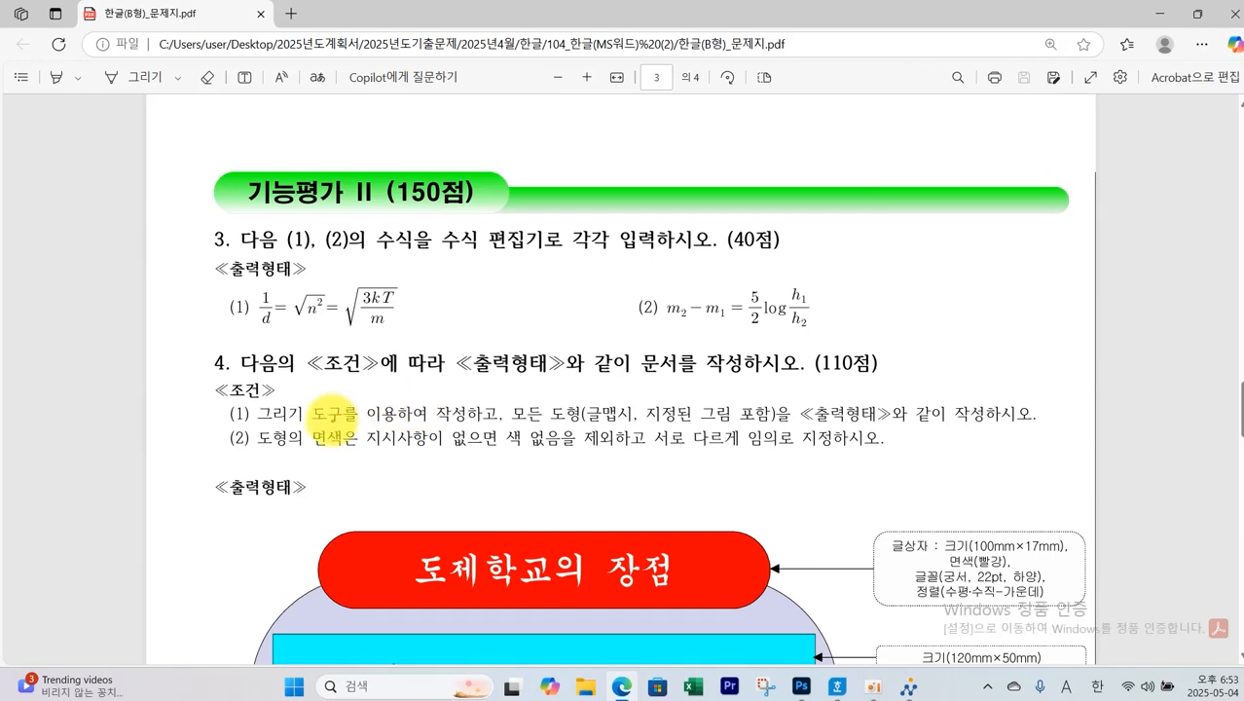
{"action": "mouse_move", "coordinate": [206, 266]}
{"action": "left_mouse_down"}
{"action": "mouse_move", "coordinate": [749, 365]}
{"action": "mouse_move", "coordinate": [849, 365]}
{"action": "mouse_move", "coordinate": [852, 339]}
{"action": "left_mouse_up"}
{"action": "mouse_move", "coordinate": [277, 334]}
{"action": "left_mouse_down"}
{"action": "mouse_move", "coordinate": [257, 289]}
{"action": "mouse_move", "coordinate": [274, 331]}
{"action": "left_mouse_up"}
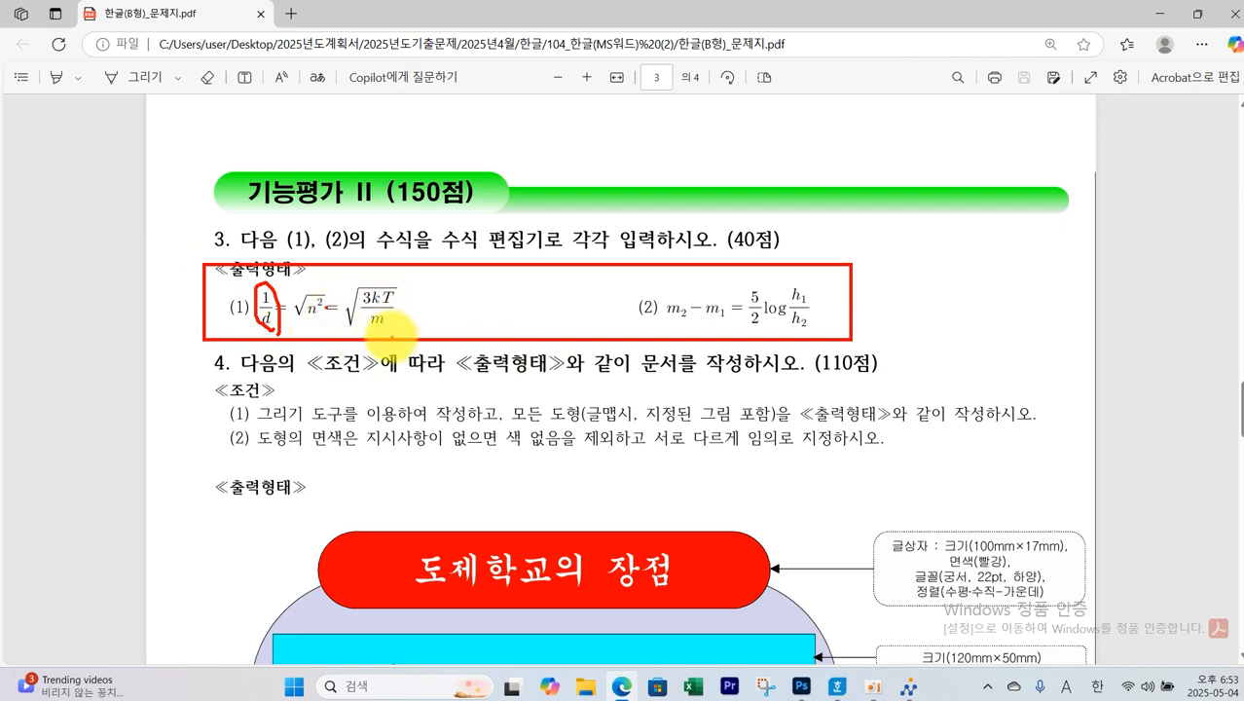
{"action": "key", "text": "Escape"}
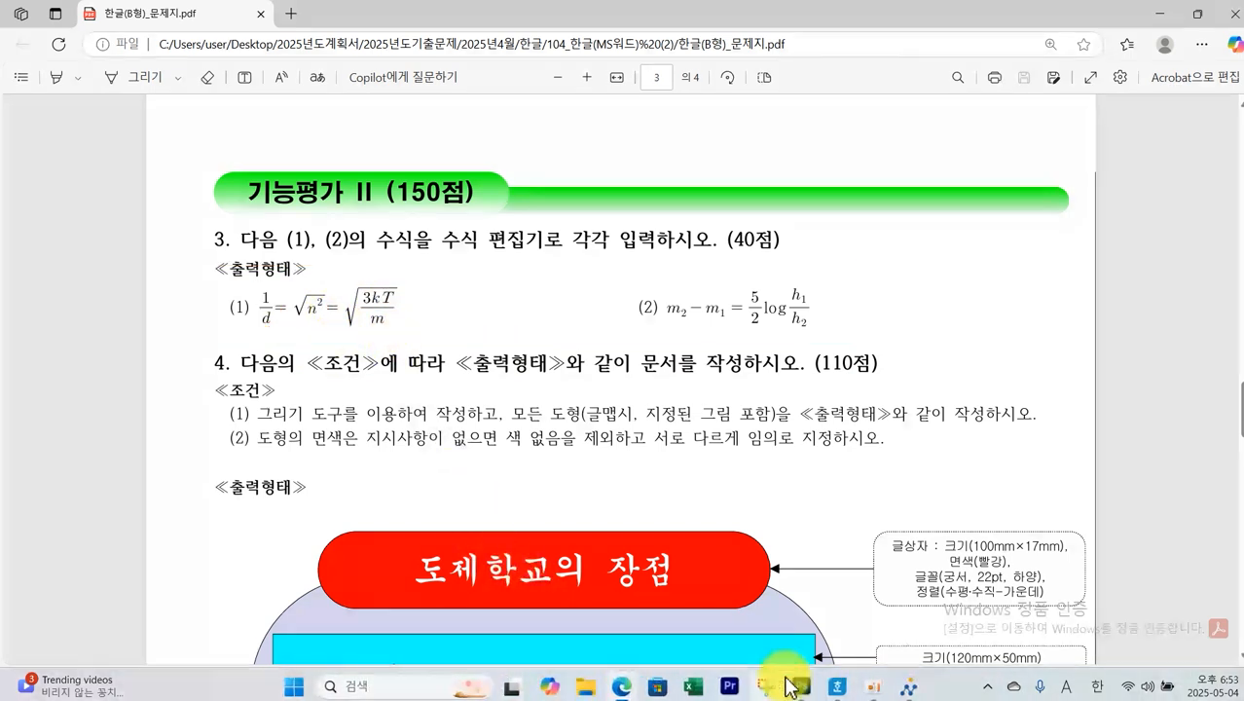
Back in 한글, insert an equation after (1) and begin it with the fraction 1/d and an equals sign
{"action": "left_click", "coordinate": [835, 685]}
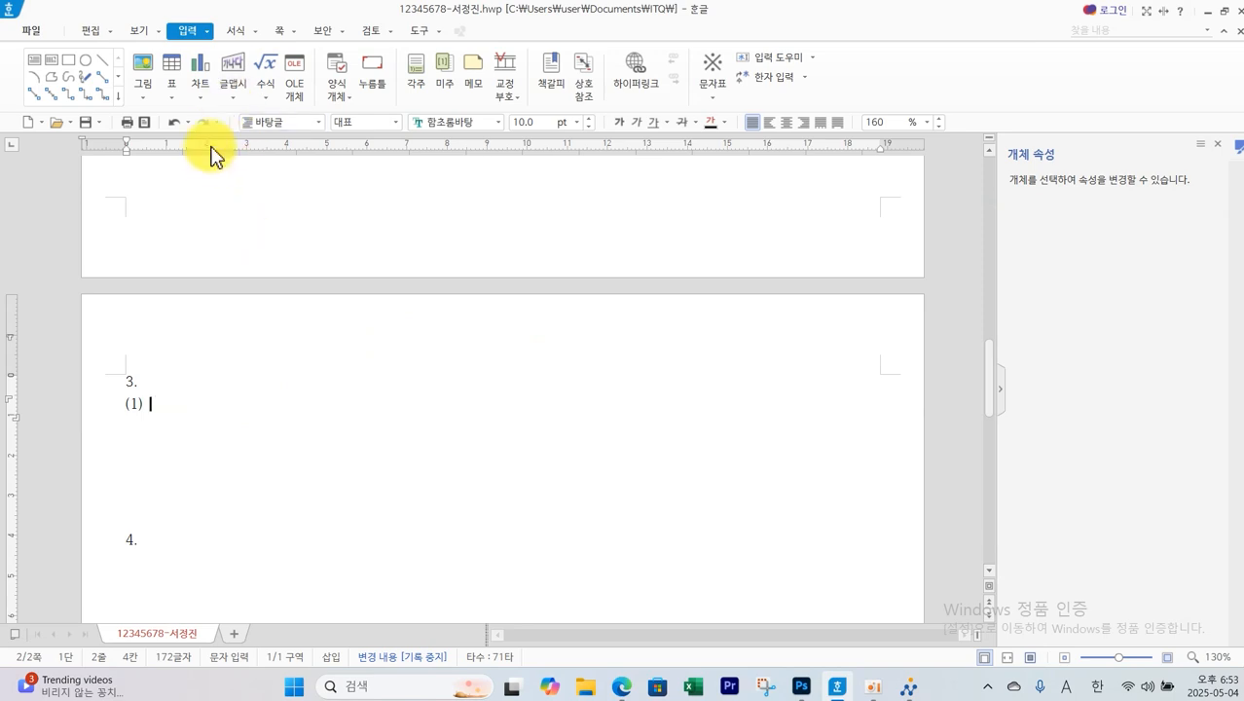
{"action": "left_click", "coordinate": [271, 72]}
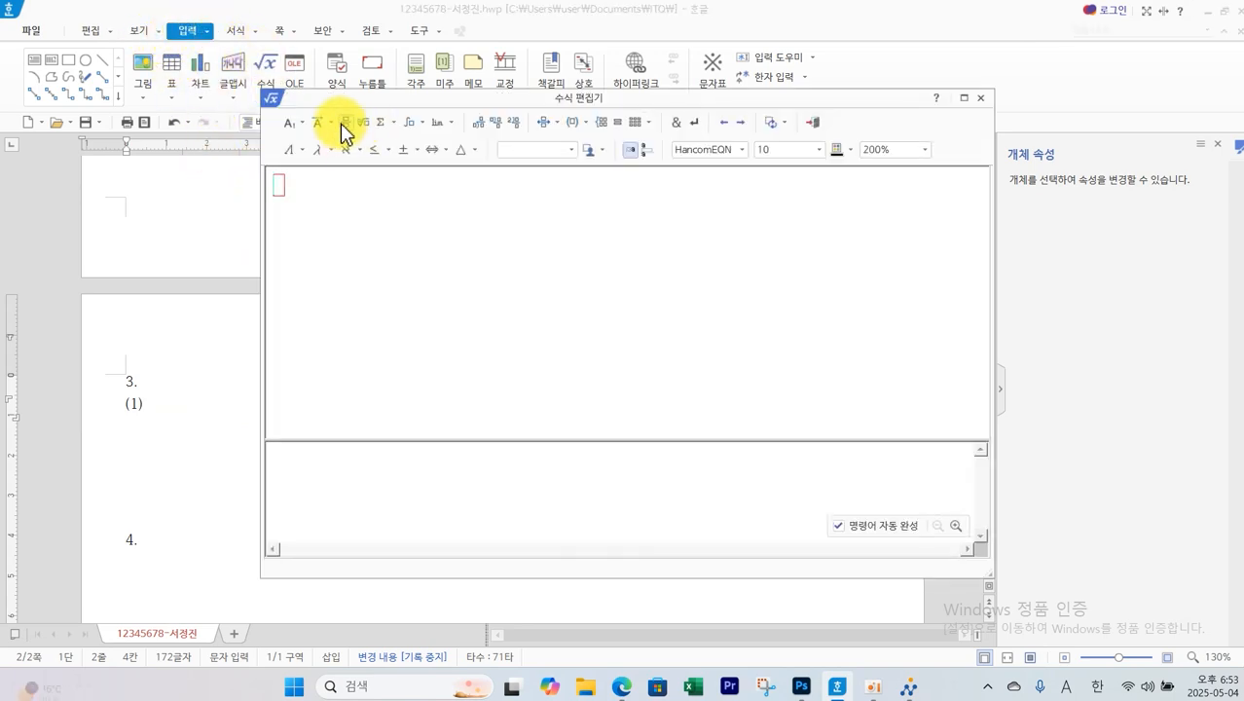
{"action": "left_click", "coordinate": [345, 122]}
{"action": "type", "text": "1} over {d} ="}
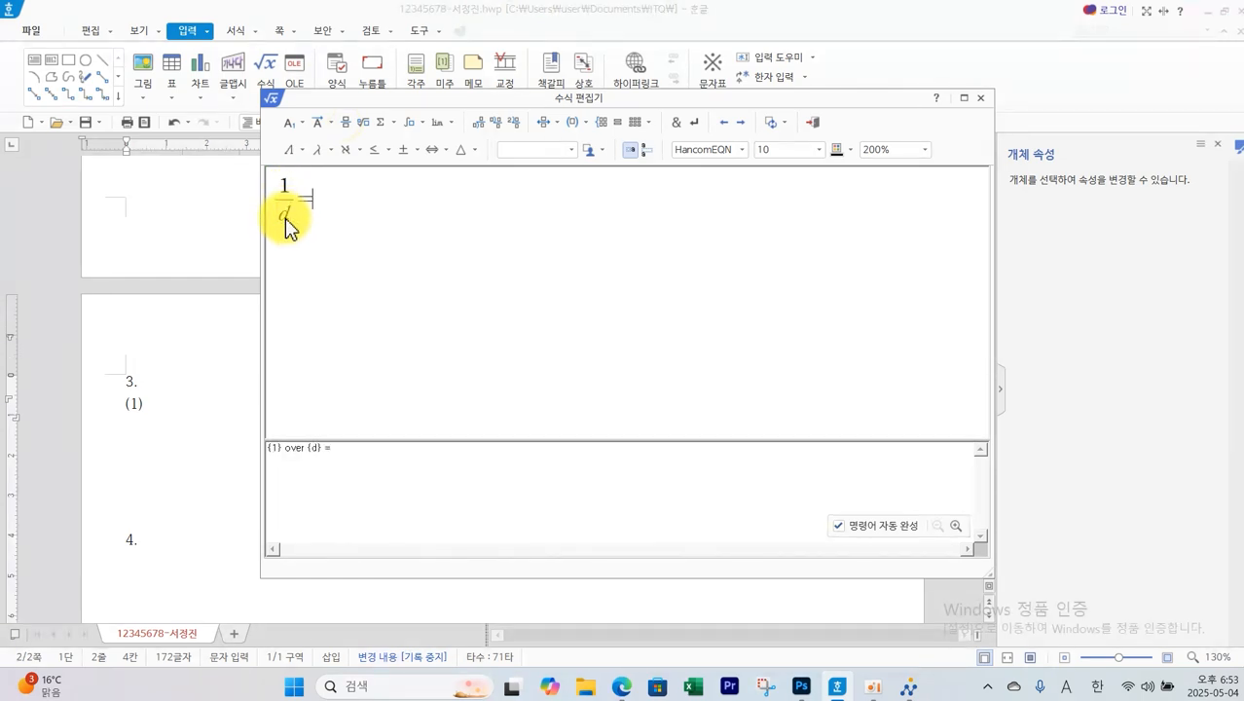
Continue equation (1) with the square root of n squared, followed by an equals sign
{"action": "left_click", "coordinate": [365, 124]}
{"action": "type", "text": "n"}
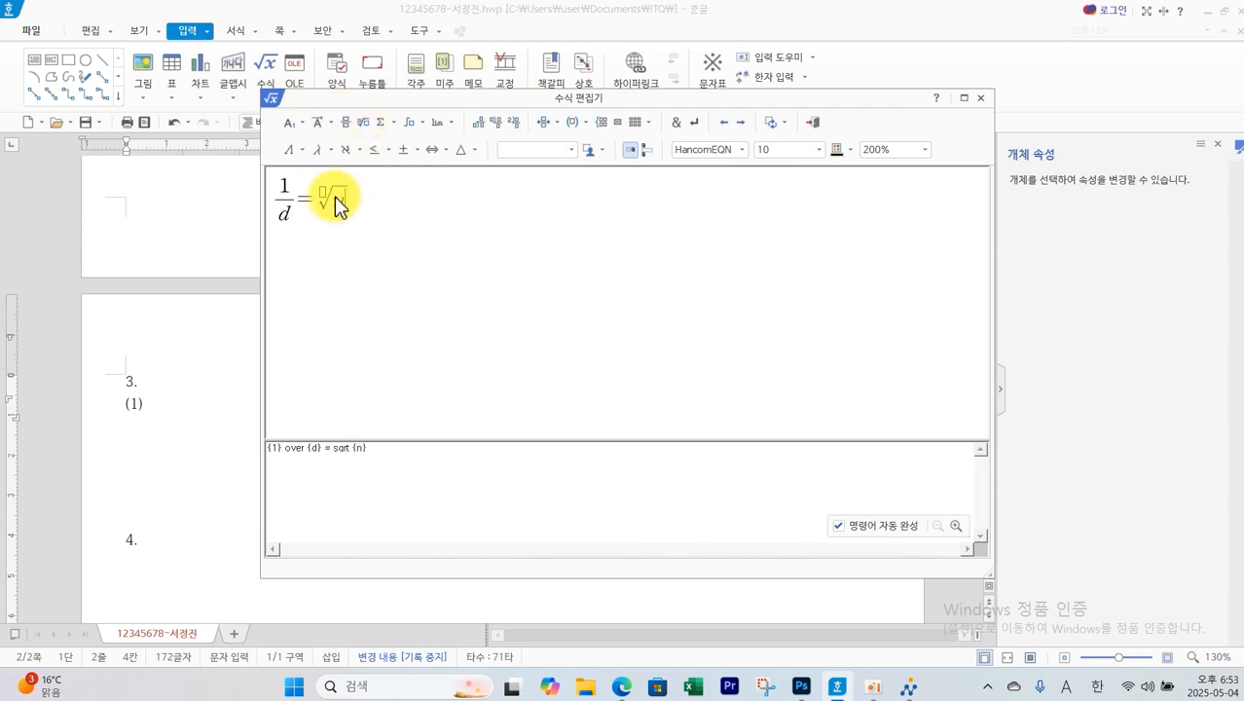
{"action": "left_click", "coordinate": [292, 126]}
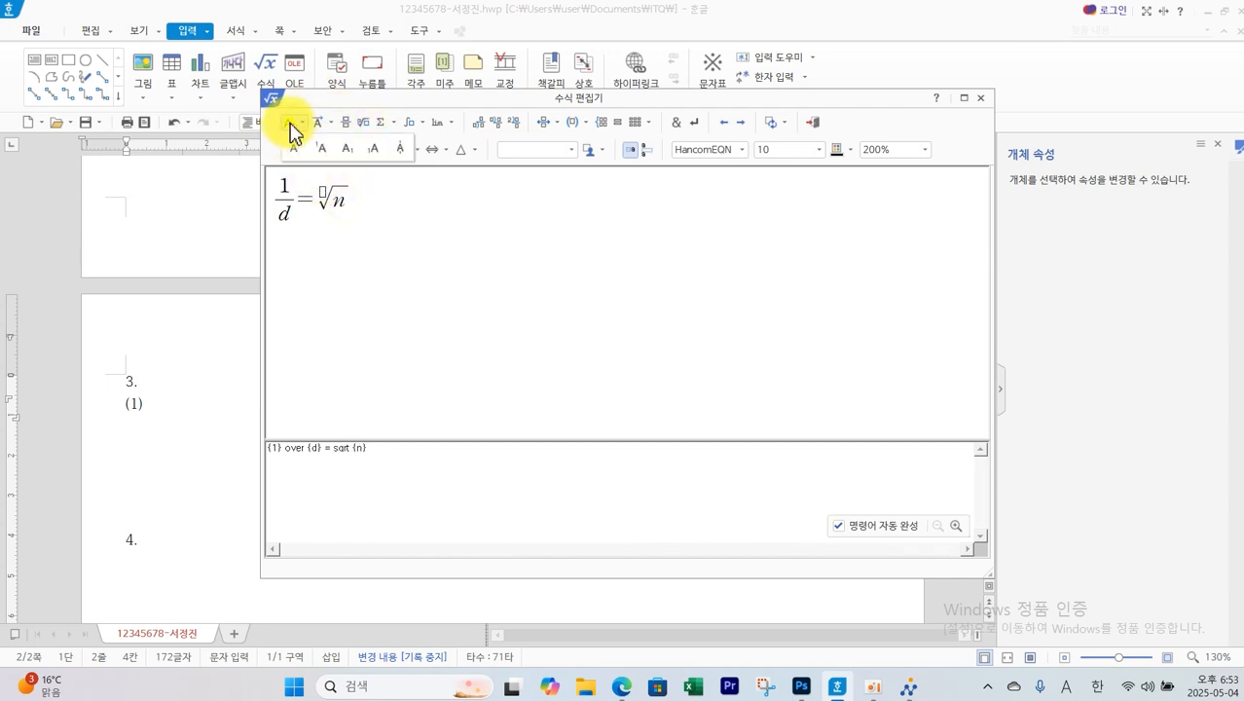
{"action": "left_click", "coordinate": [343, 153]}
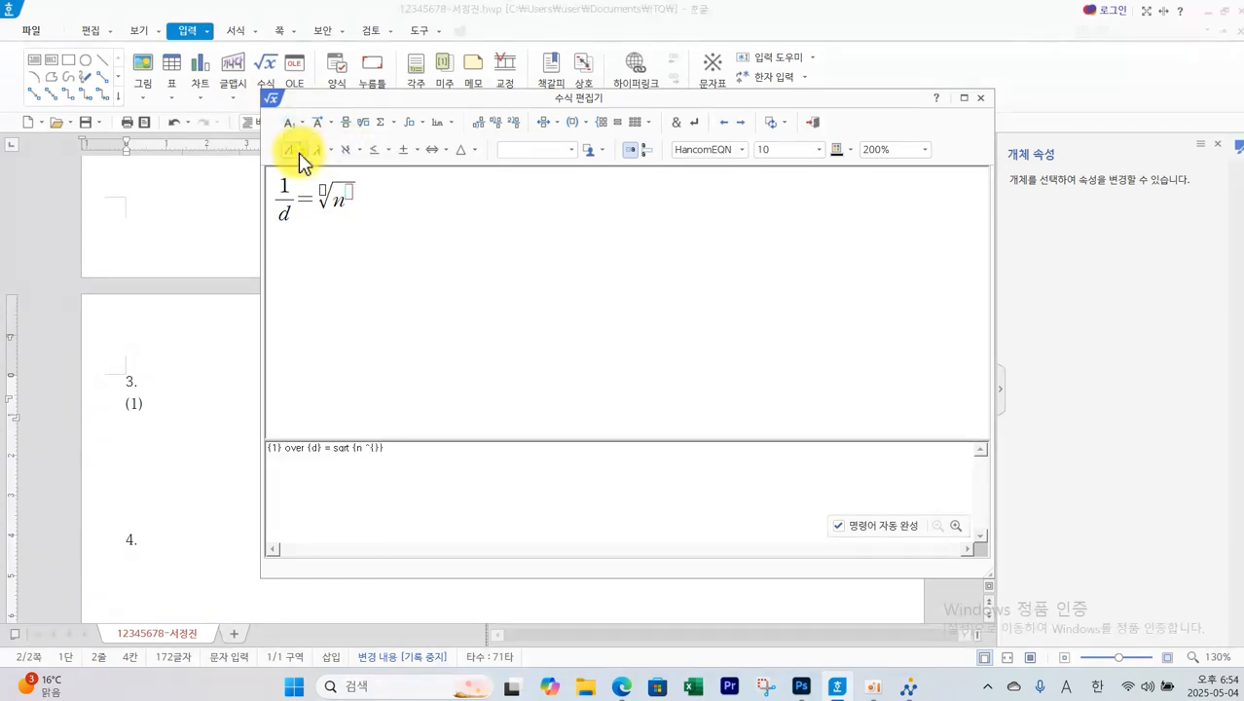
{"action": "type", "text": "2"}
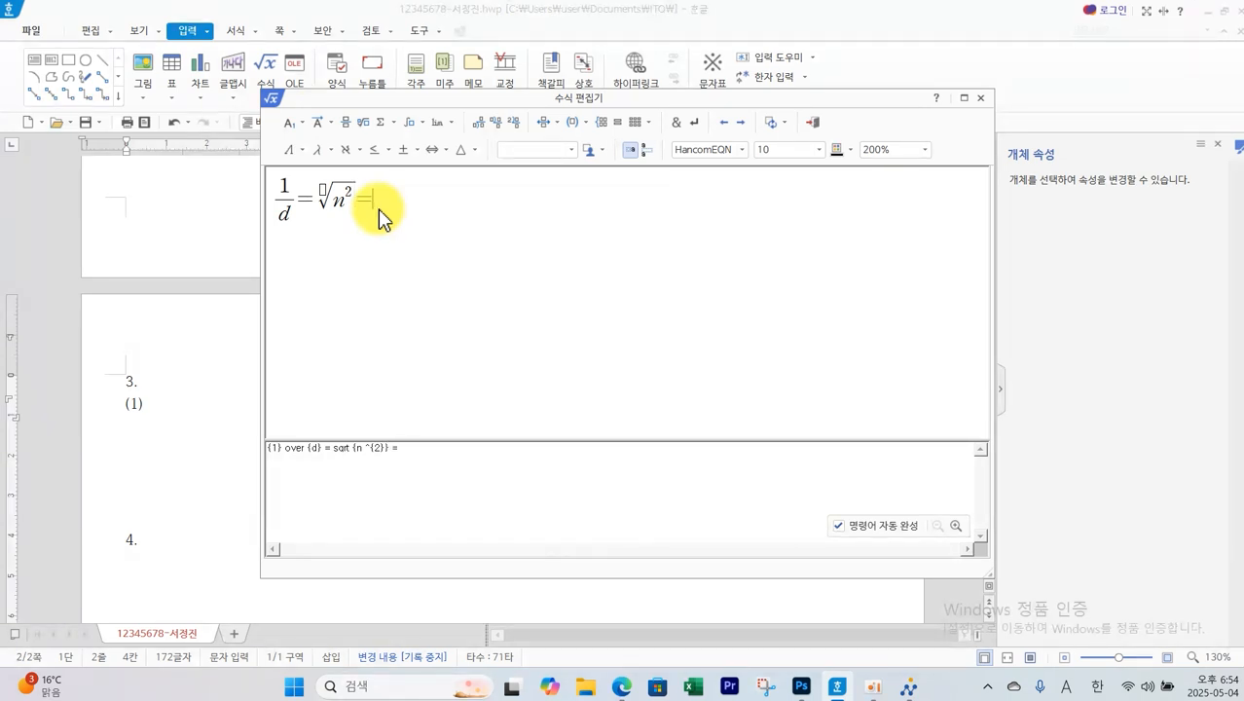
Finish equation (1) with the square root of the fraction 3kT/m and place it in the document
{"action": "left_click", "coordinate": [364, 125]}
{"action": "left_click", "coordinate": [346, 123]}
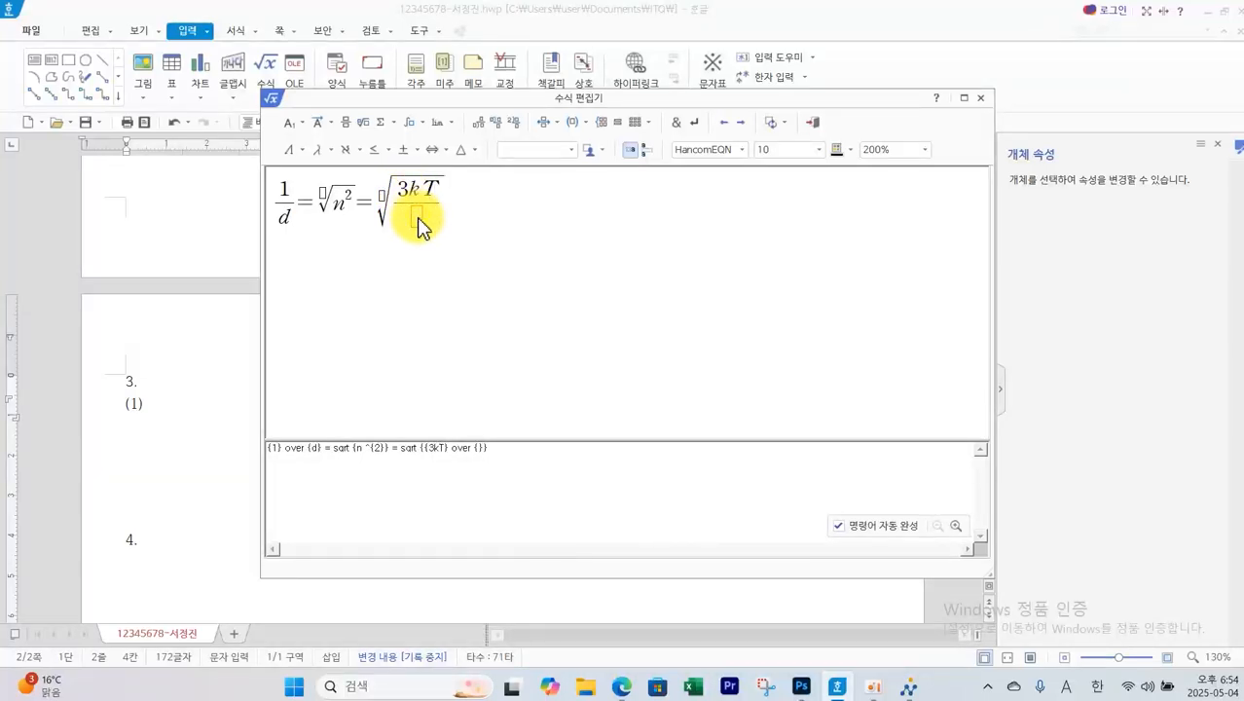
{"action": "left_click", "coordinate": [814, 124]}
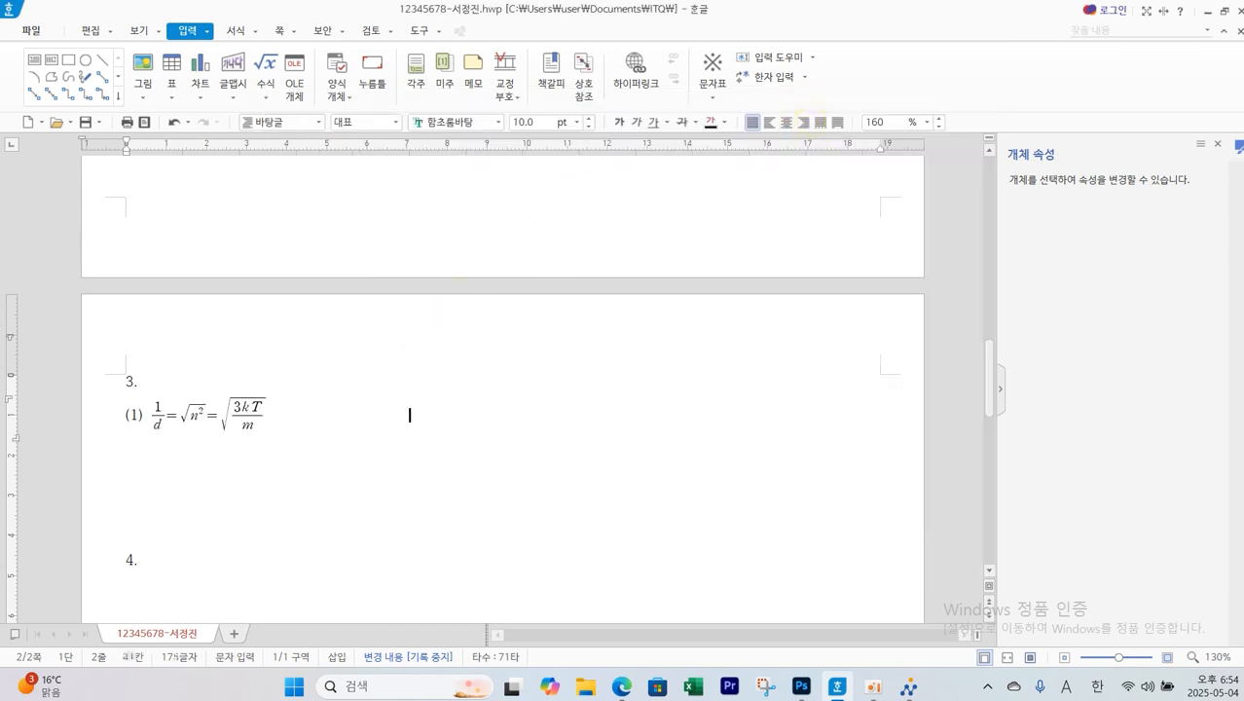
Label (2) on the same line after equation (1), and open a new equation, checking its sample on the question sheet
{"action": "type", "text": "(2"}
{"action": "left_click", "coordinate": [264, 67]}
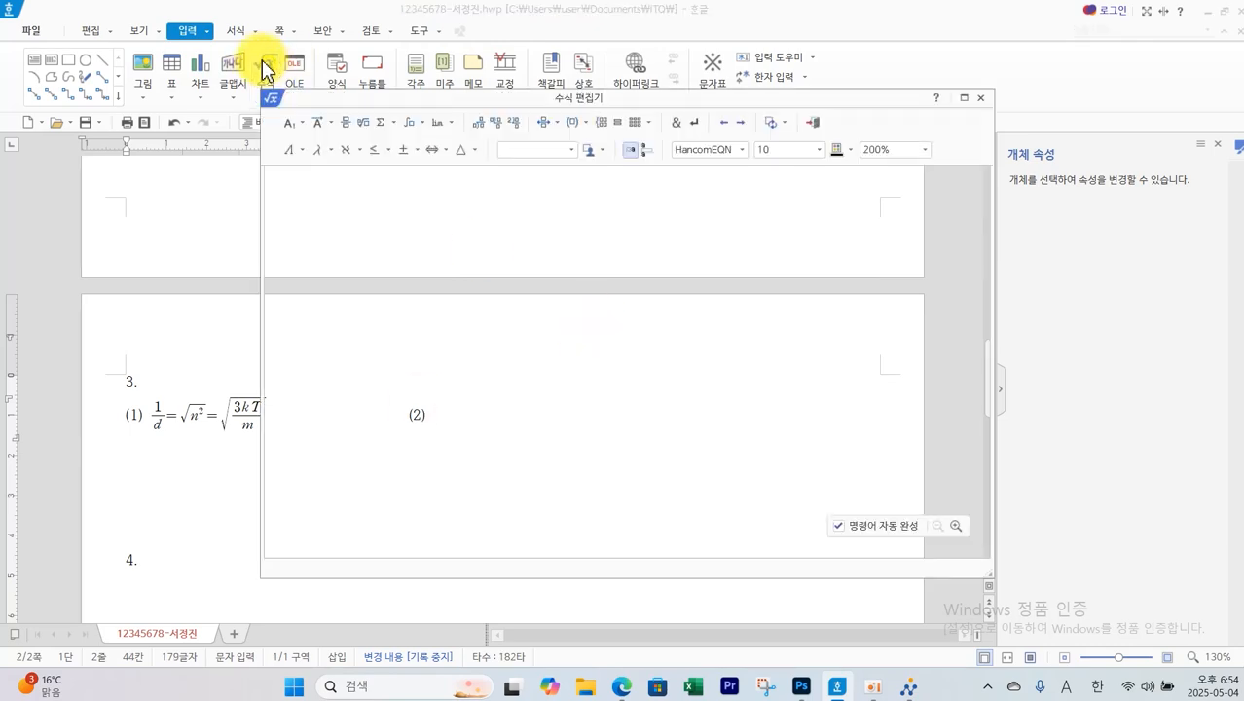
{"action": "left_click", "coordinate": [623, 687]}
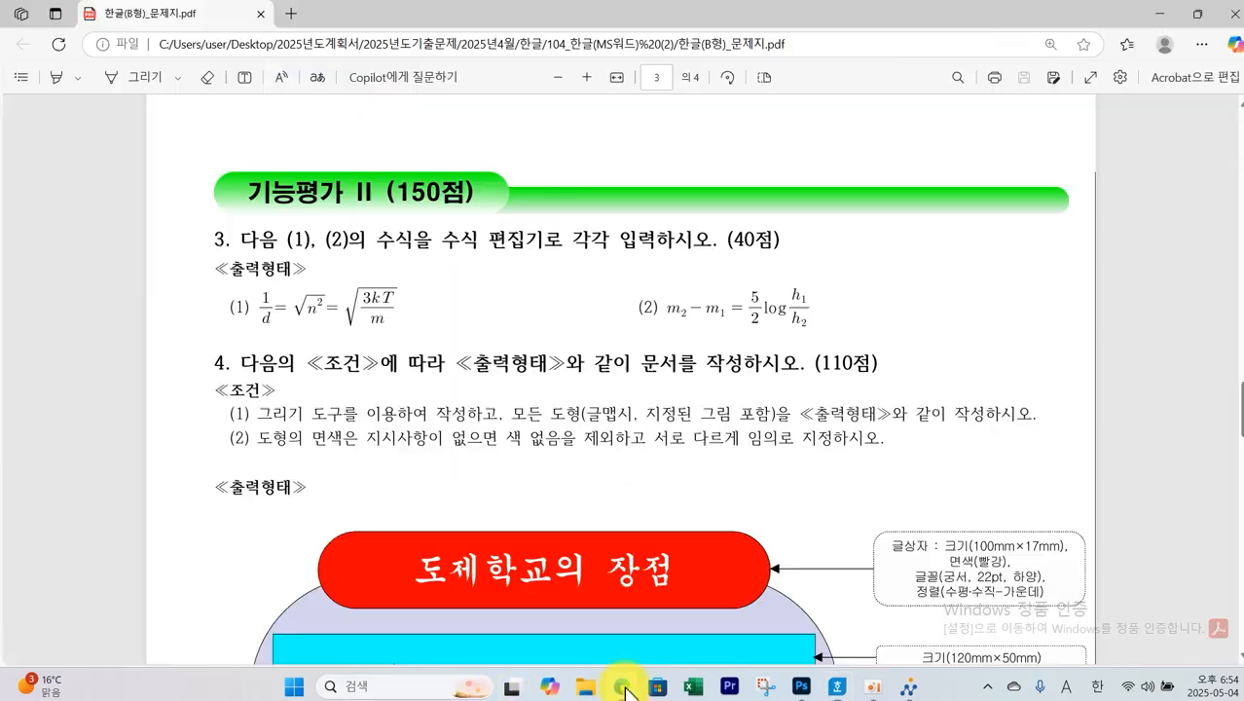
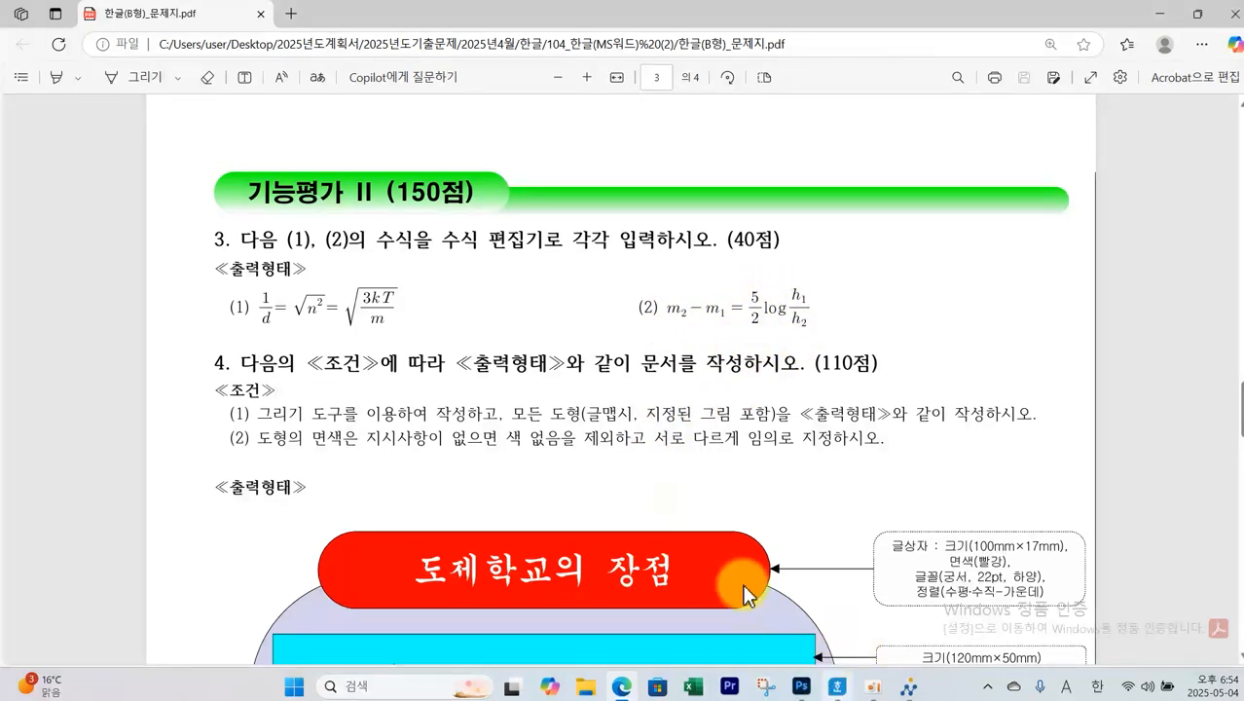
{"action": "left_click", "coordinate": [836, 684]}
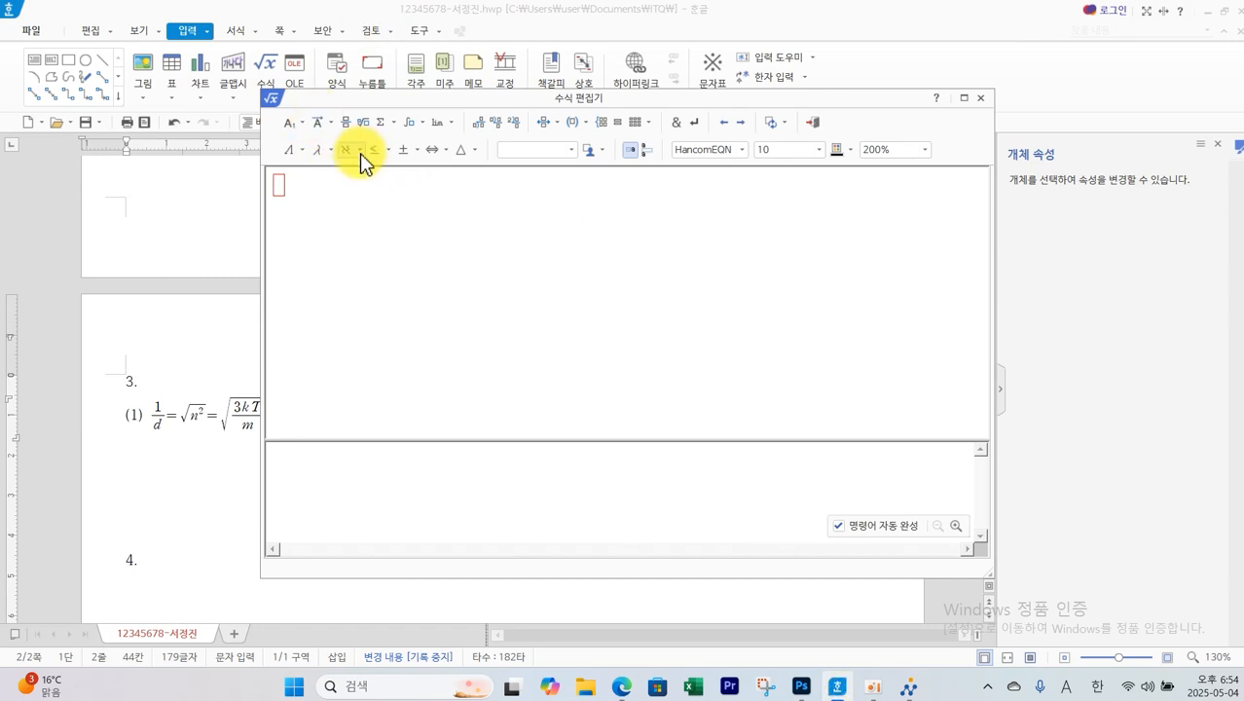
Begin equation (2) with m subscript 2, minus m subscript 1, and an equals sign
{"action": "type", "text": "m"}
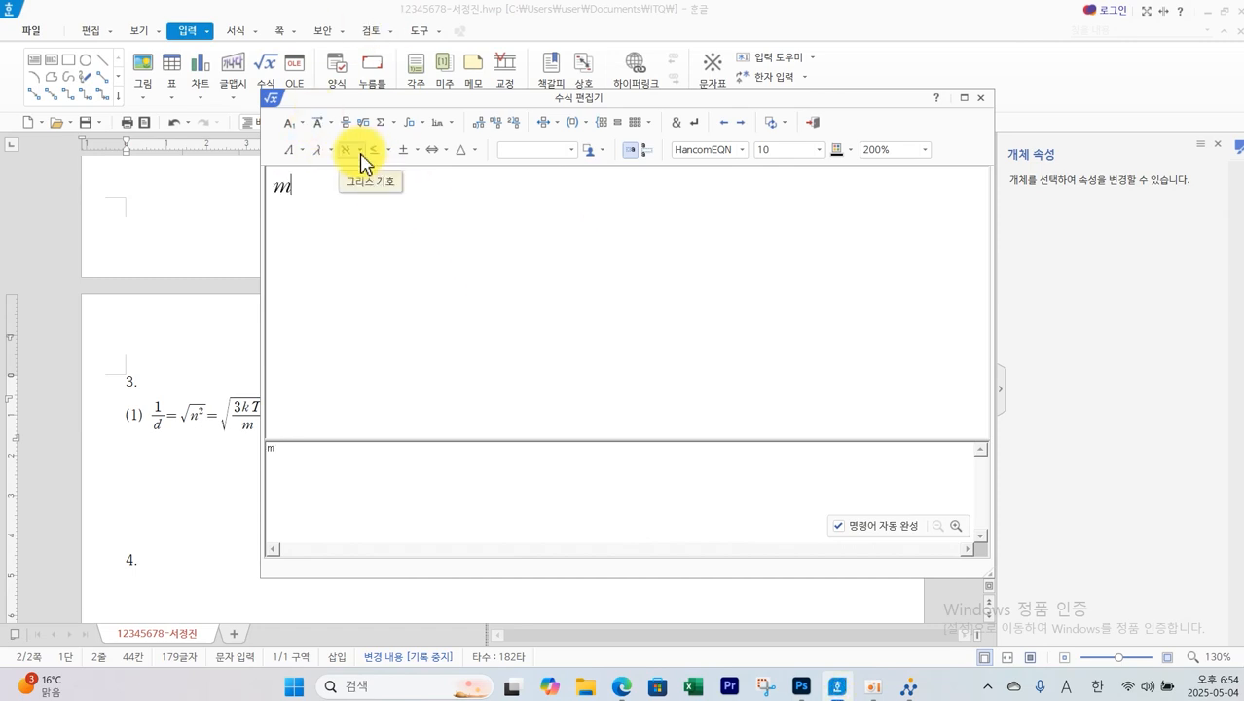
{"action": "left_click", "coordinate": [297, 124]}
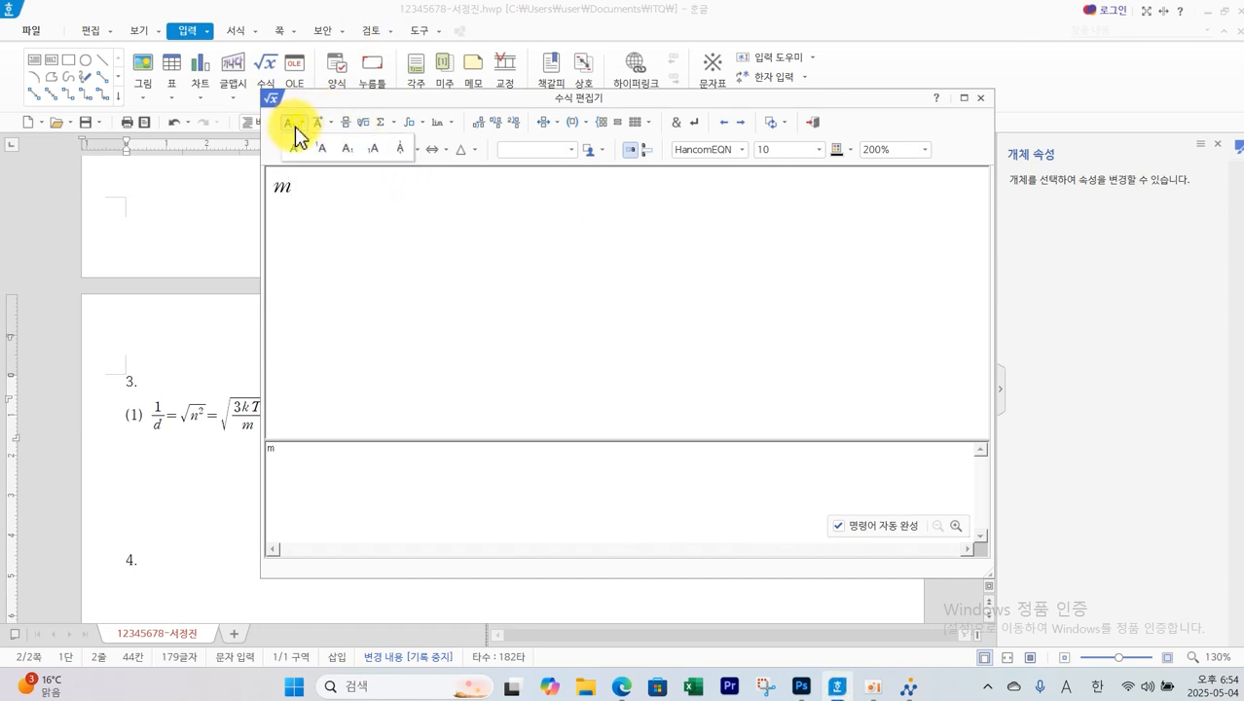
{"action": "left_click", "coordinate": [348, 148]}
{"action": "type", "text": "2} "}
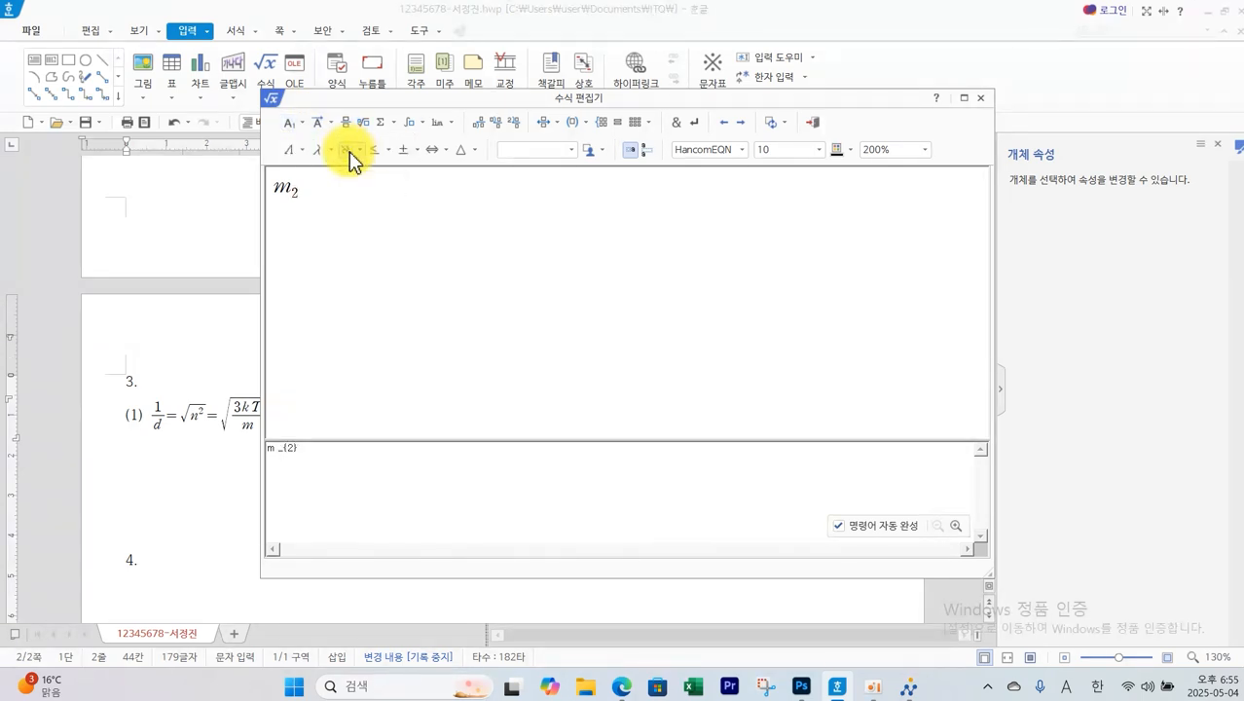
{"action": "type", "text": "-m"}
{"action": "left_click", "coordinate": [304, 127]}
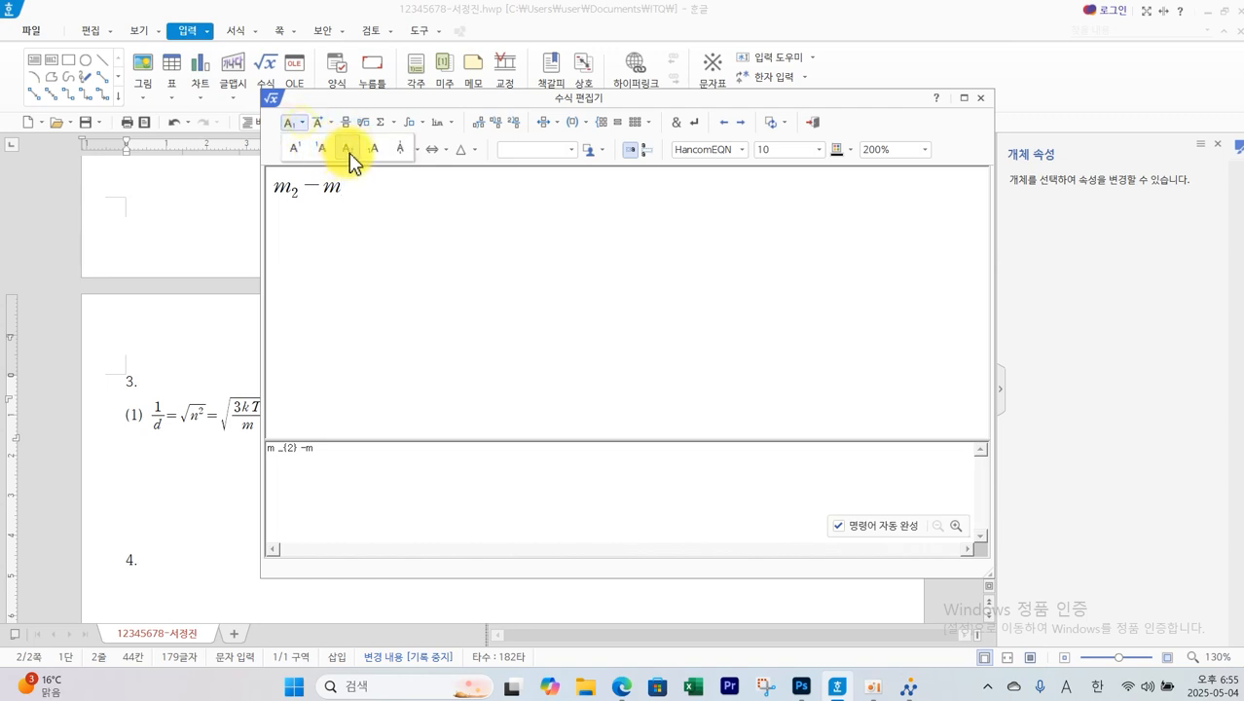
{"action": "type", "text": "1} ="}
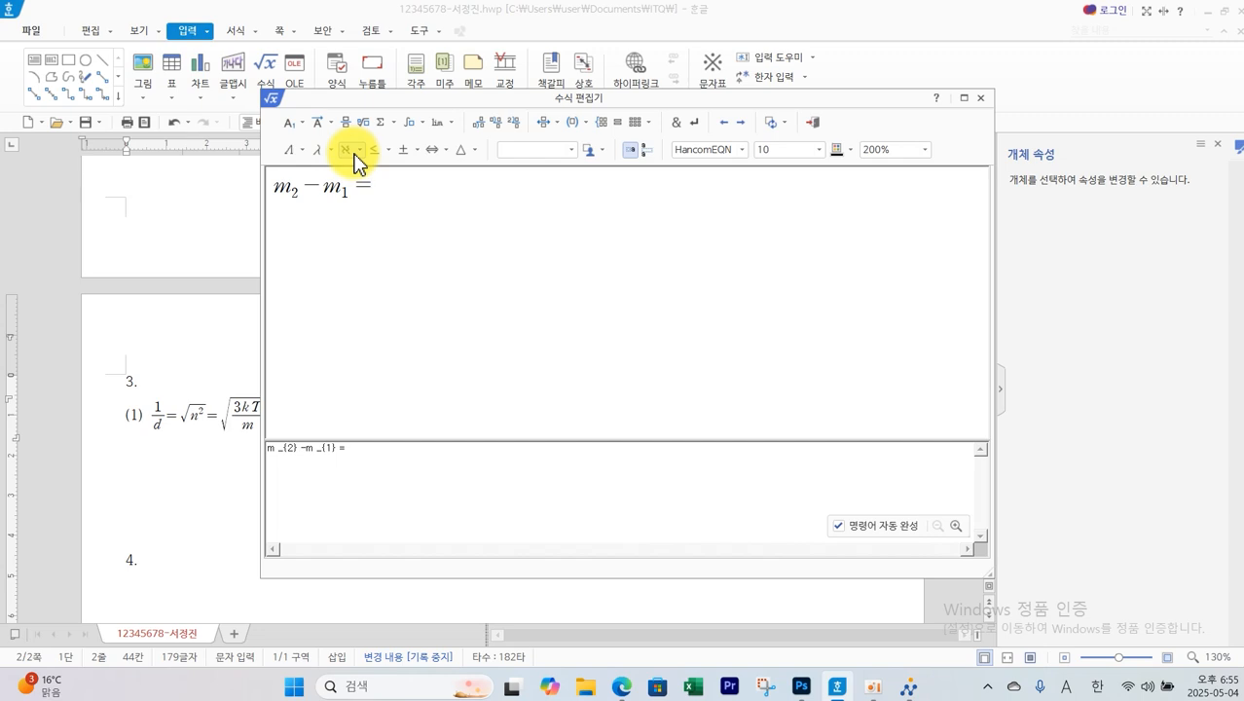
Continue equation (2) with the fraction 5/2, log, and a second fraction with h subscript 1 as its numerator
{"action": "left_click", "coordinate": [345, 122]}
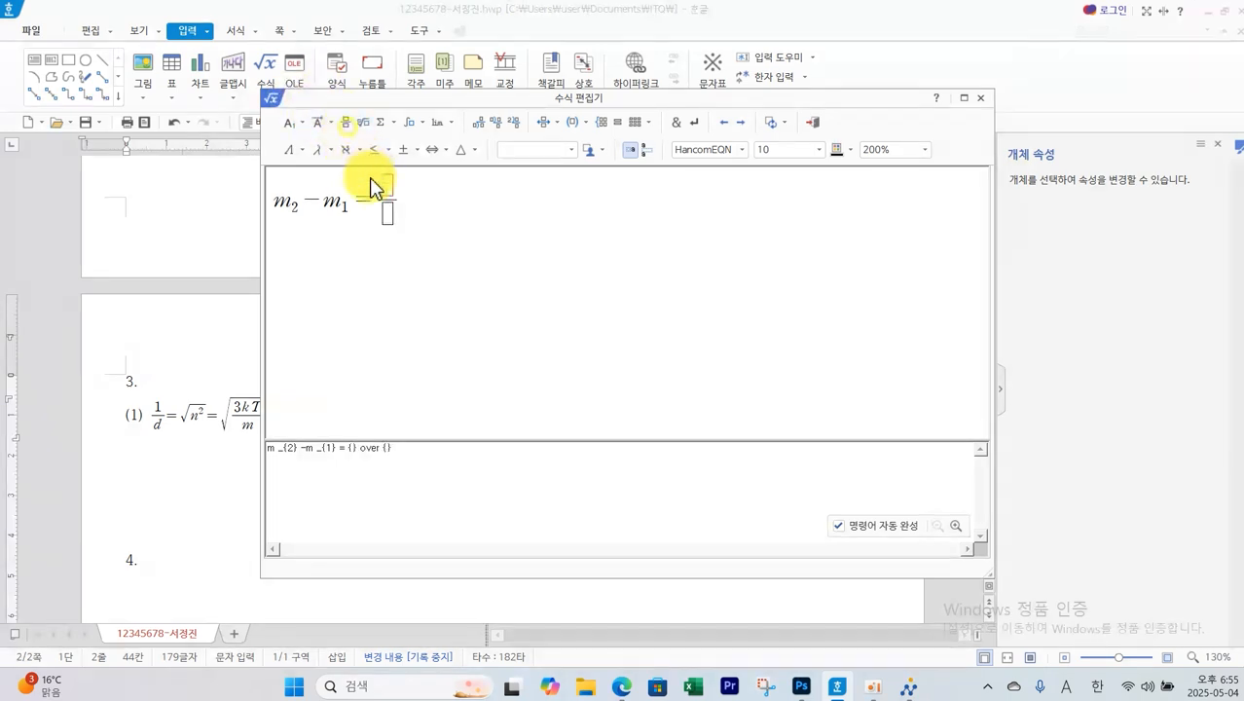
{"action": "type", "text": "5"}
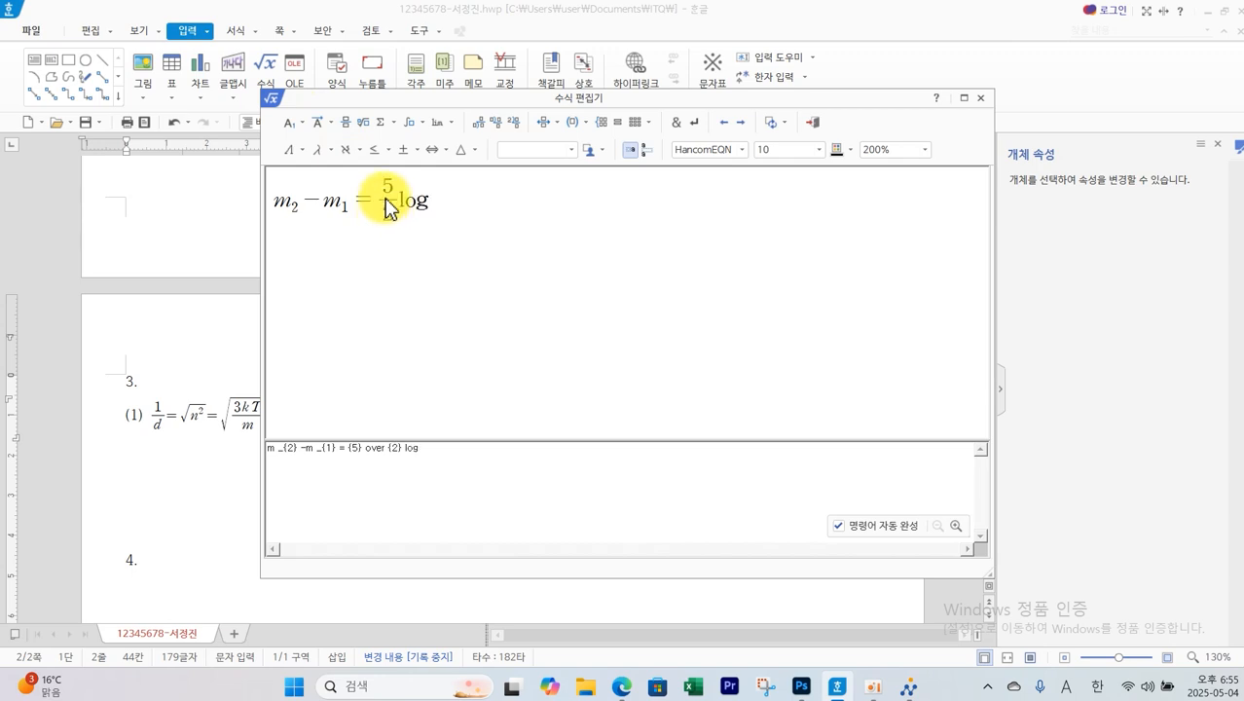
{"action": "left_click", "coordinate": [346, 122]}
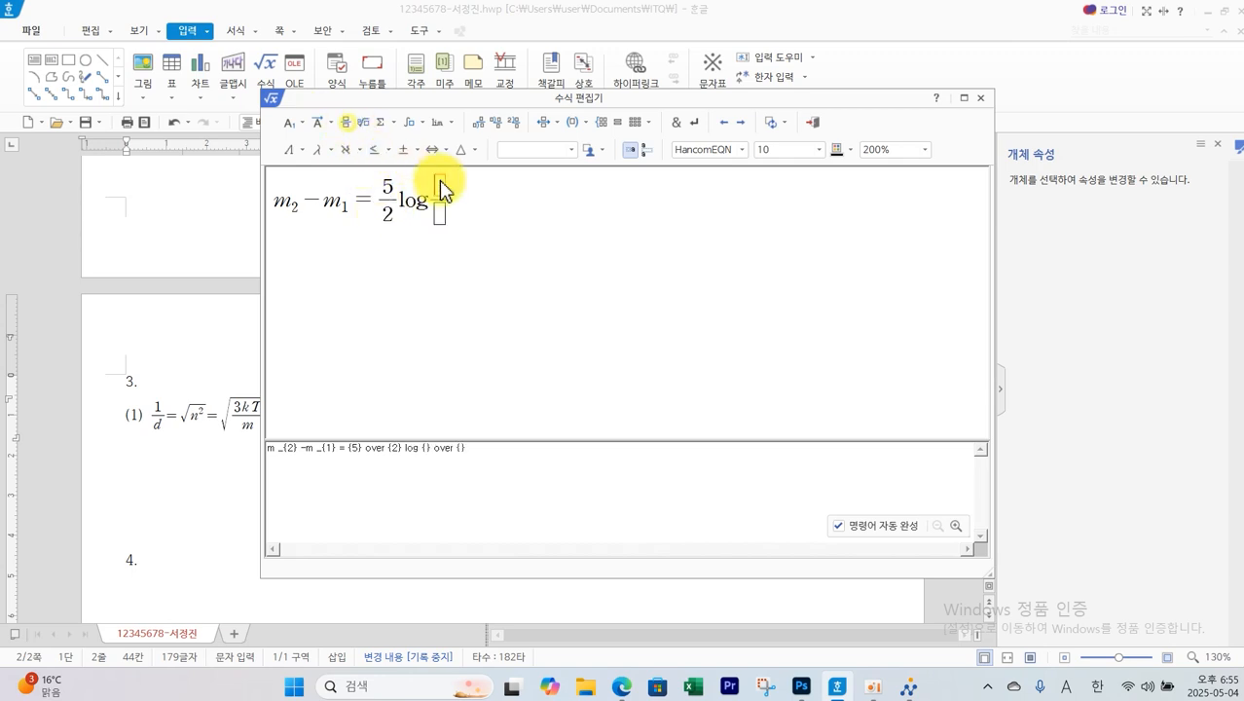
{"action": "type", "text": "h"}
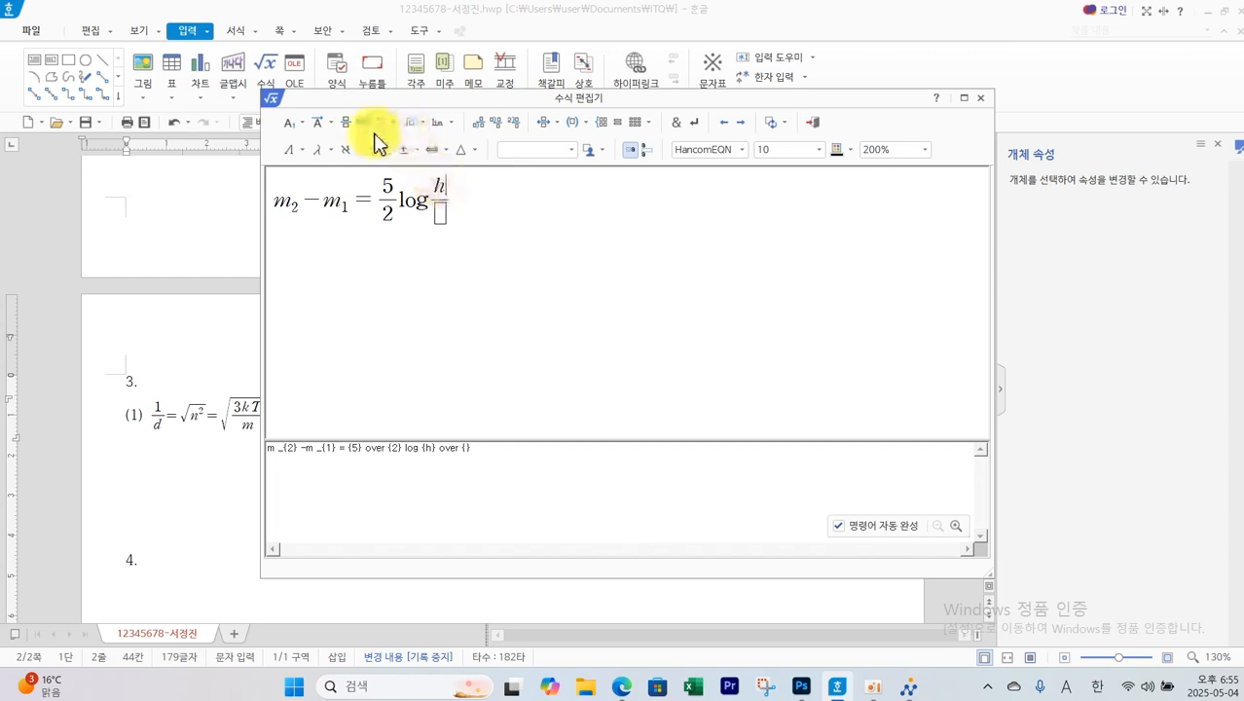
{"action": "left_click", "coordinate": [296, 129]}
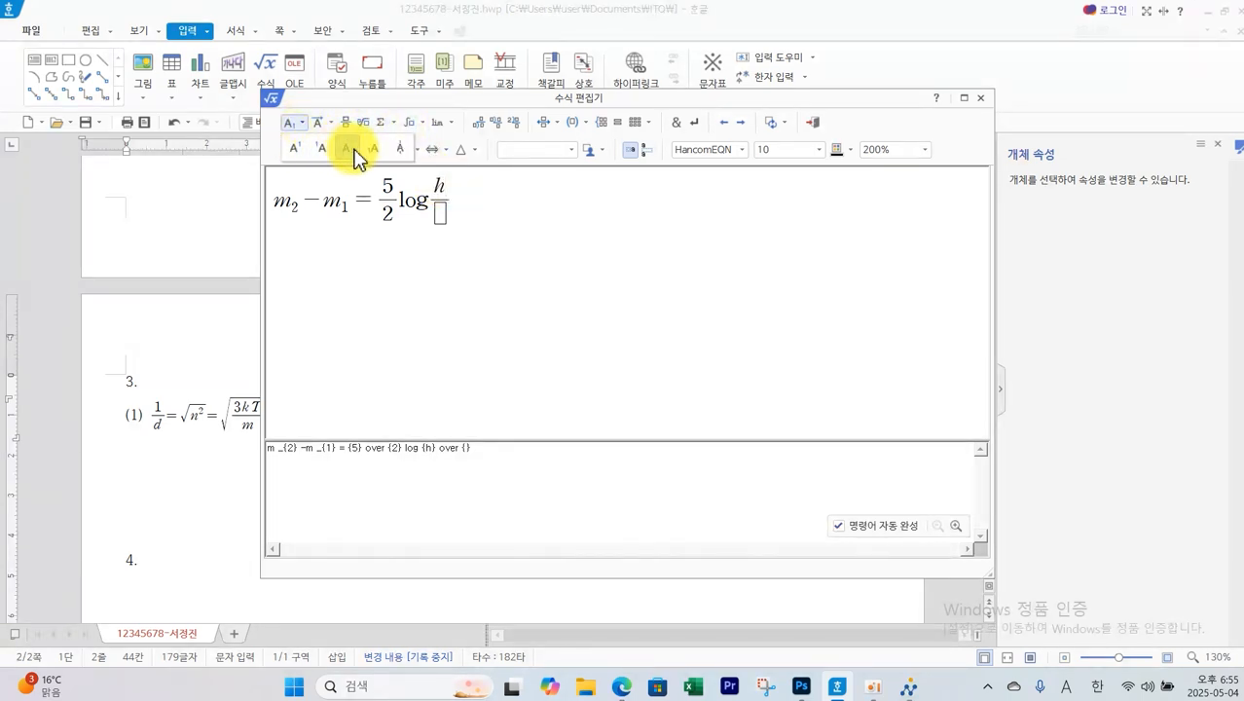
{"action": "left_click", "coordinate": [353, 151]}
{"action": "type", "text": "1"}
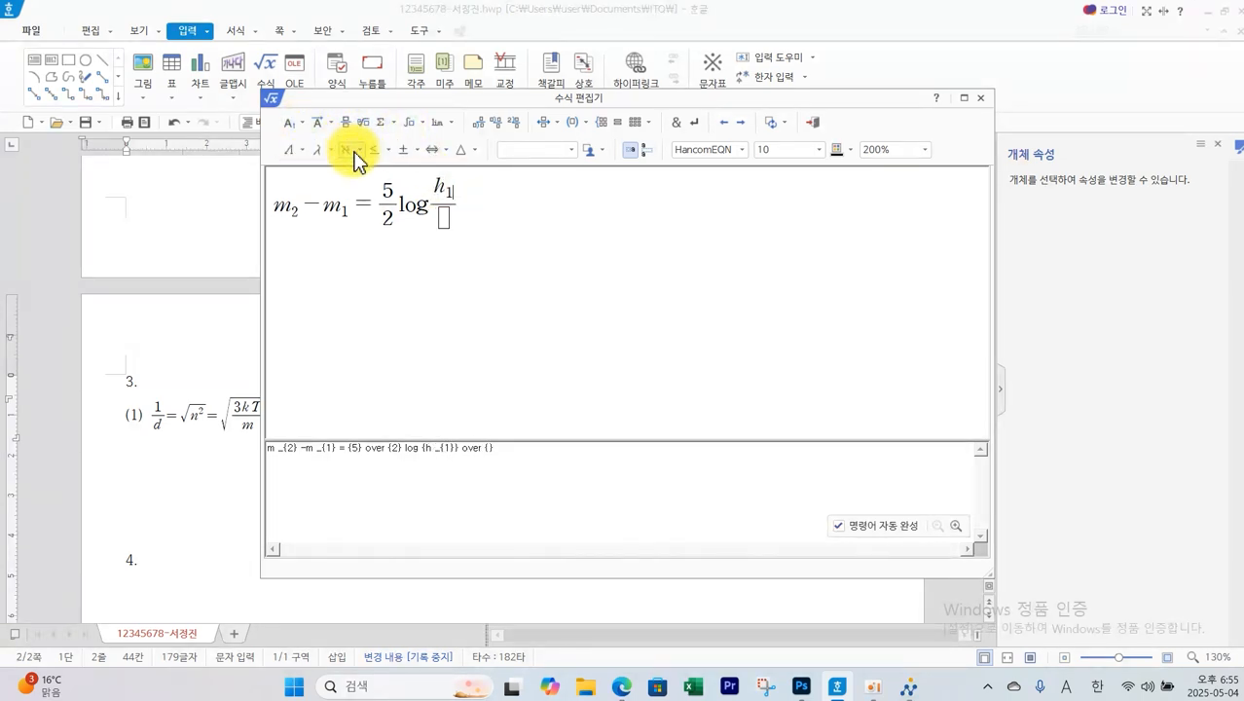
Enter h subscript 2 as the last fraction's denominator and place equation (2) in the document
{"action": "left_click", "coordinate": [444, 220]}
{"action": "type", "text": "h"}
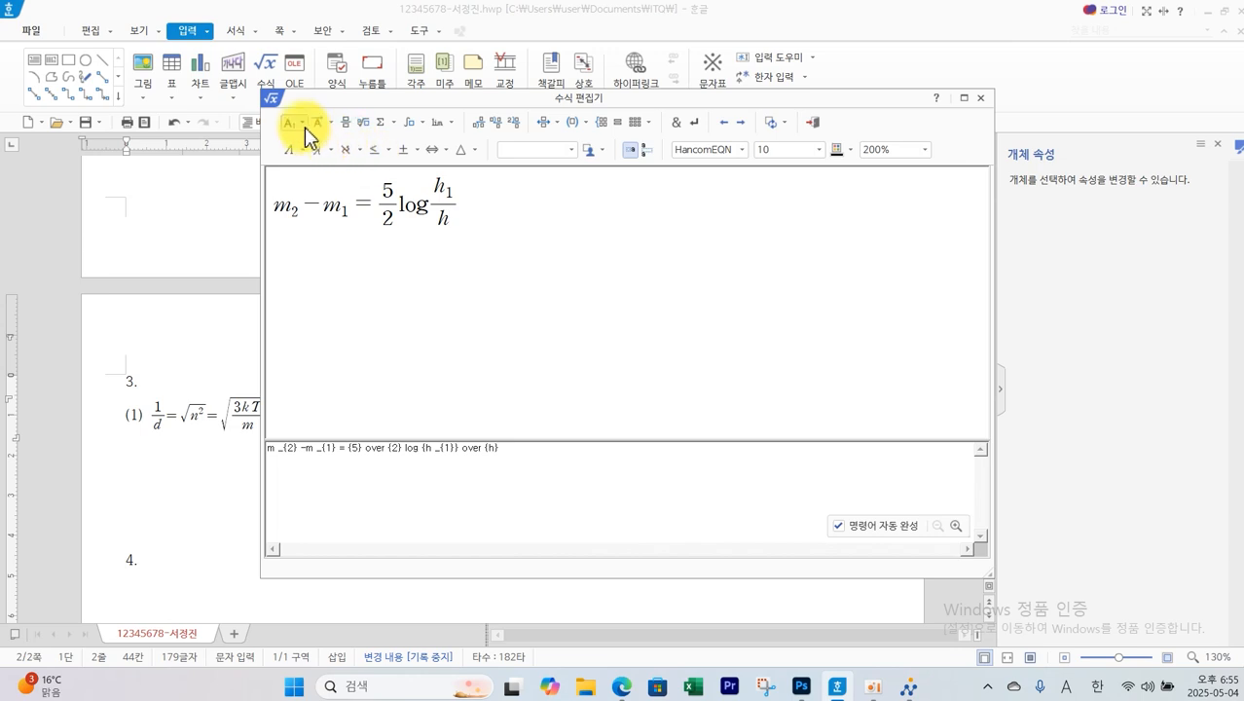
{"action": "left_click", "coordinate": [302, 123]}
{"action": "left_click", "coordinate": [352, 152]}
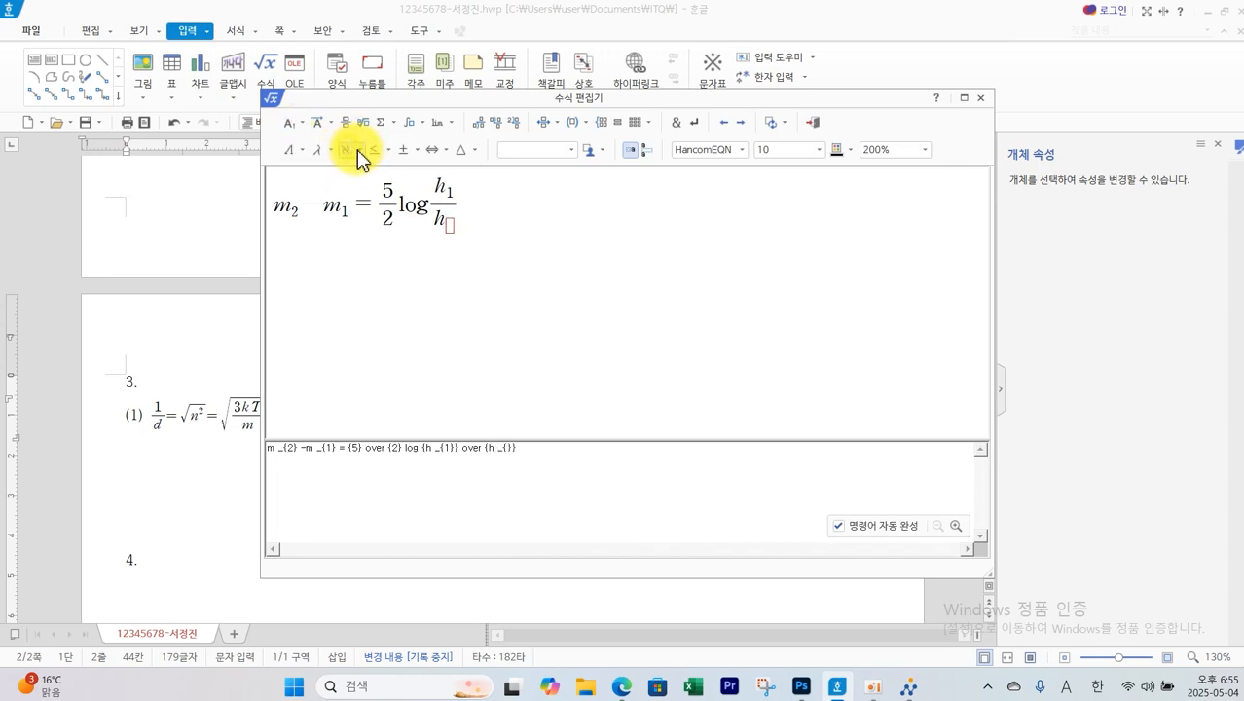
{"action": "type", "text": "2"}
{"action": "left_click", "coordinate": [807, 124]}
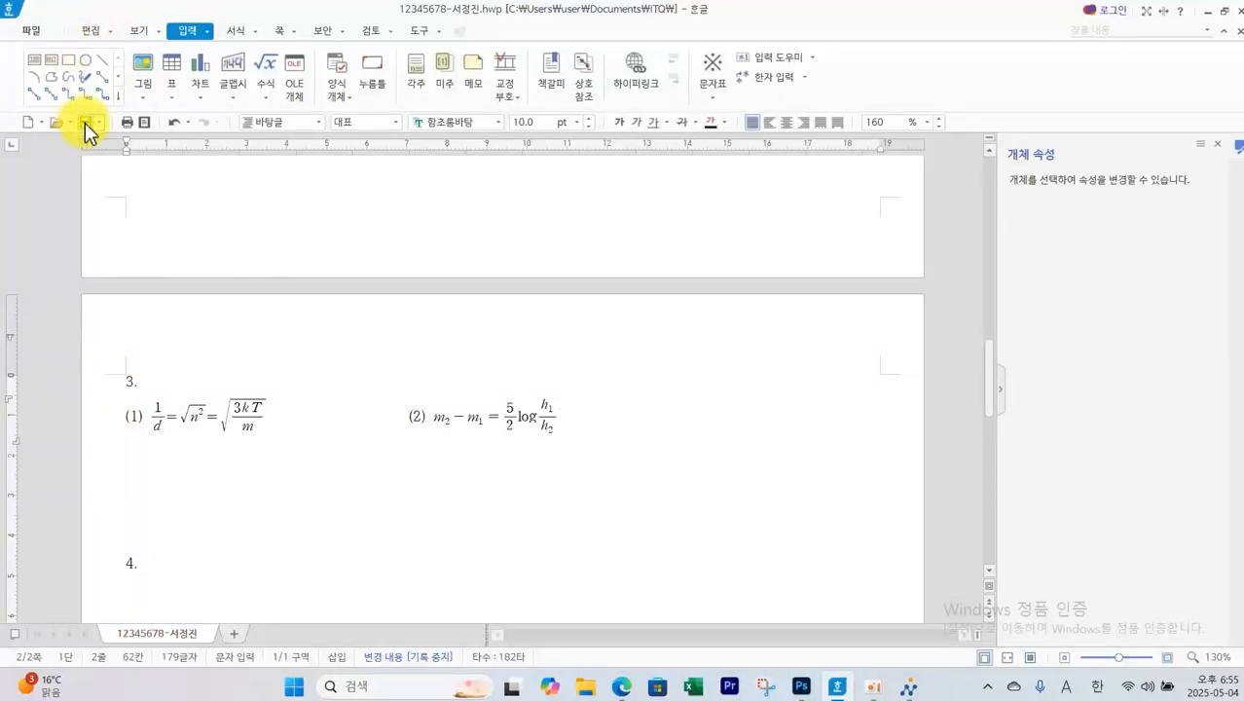
Switch to the exam submission program, send the current answer file to the exam room PC, and close the transfer window
{"action": "left_click", "coordinate": [908, 687]}
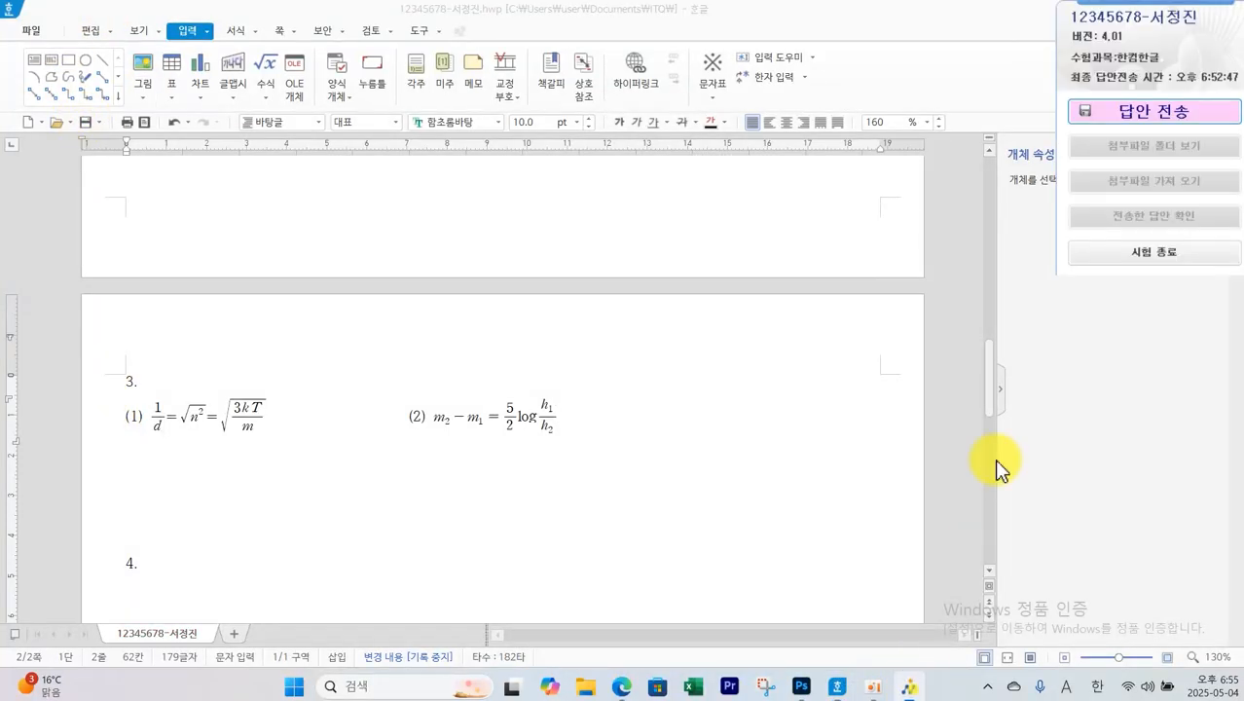
{"action": "left_click", "coordinate": [1129, 111]}
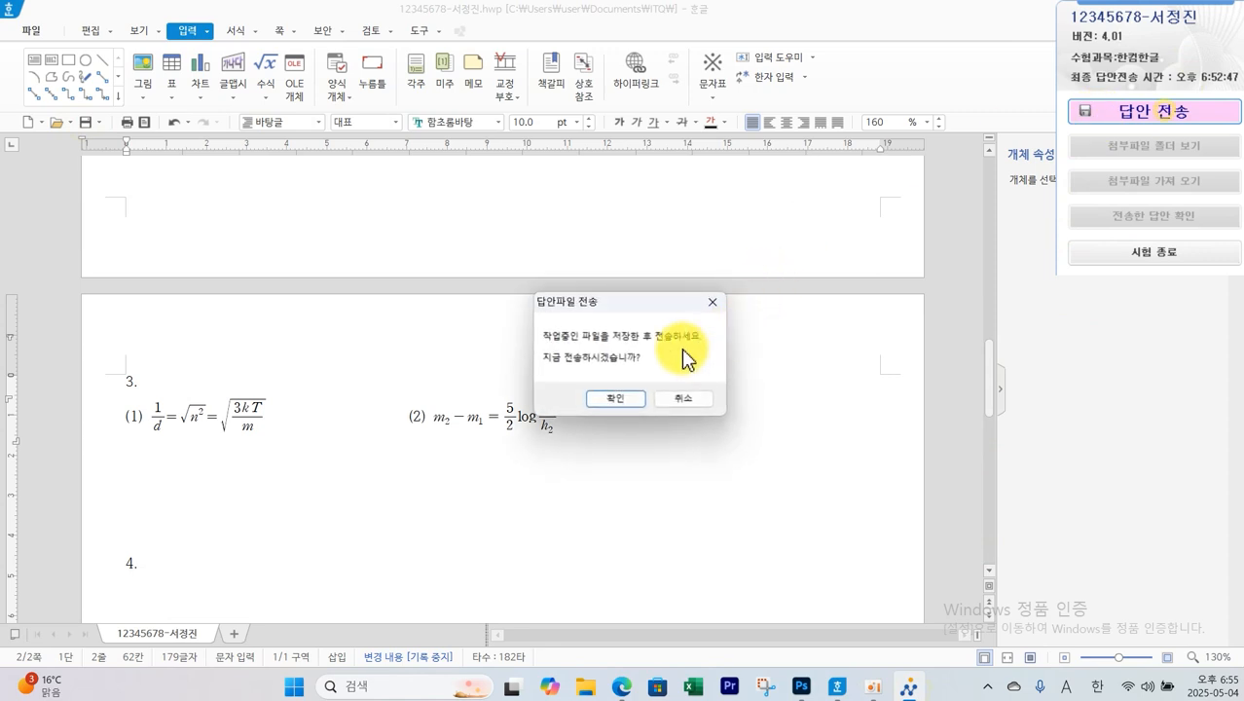
{"action": "left_click", "coordinate": [629, 404]}
{"action": "left_click", "coordinate": [652, 454]}
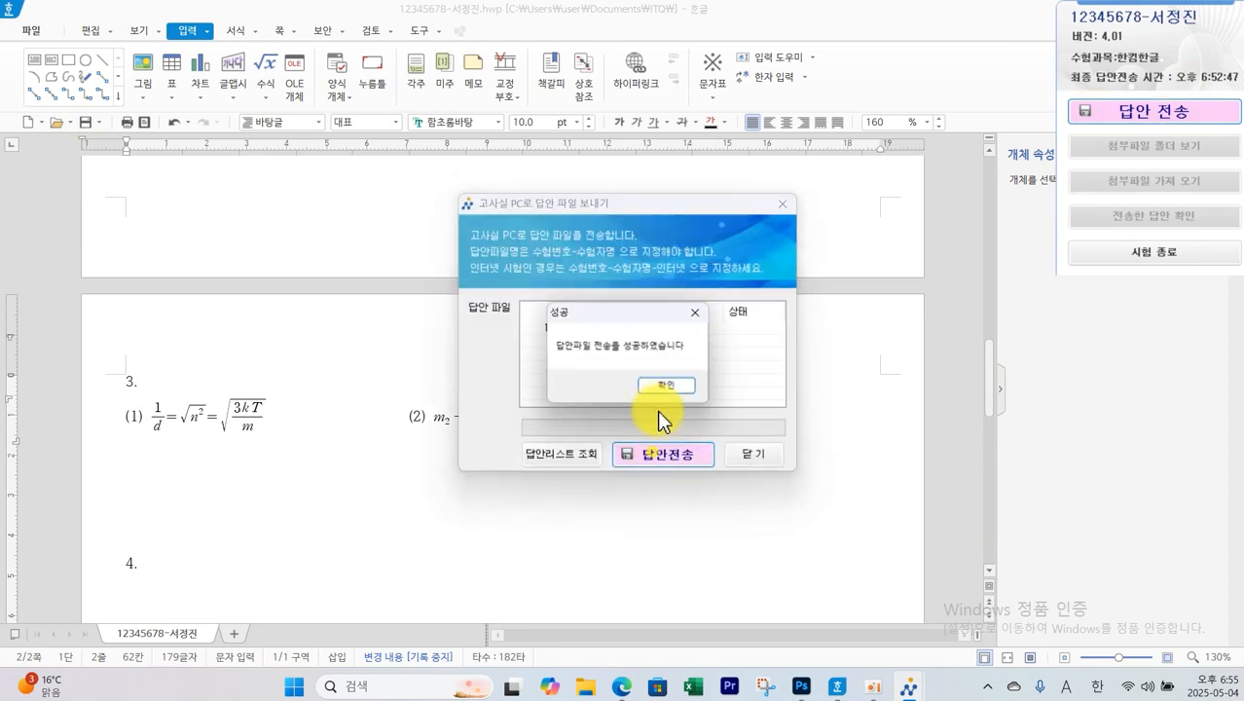
{"action": "left_click", "coordinate": [655, 389]}
{"action": "left_click", "coordinate": [744, 455]}
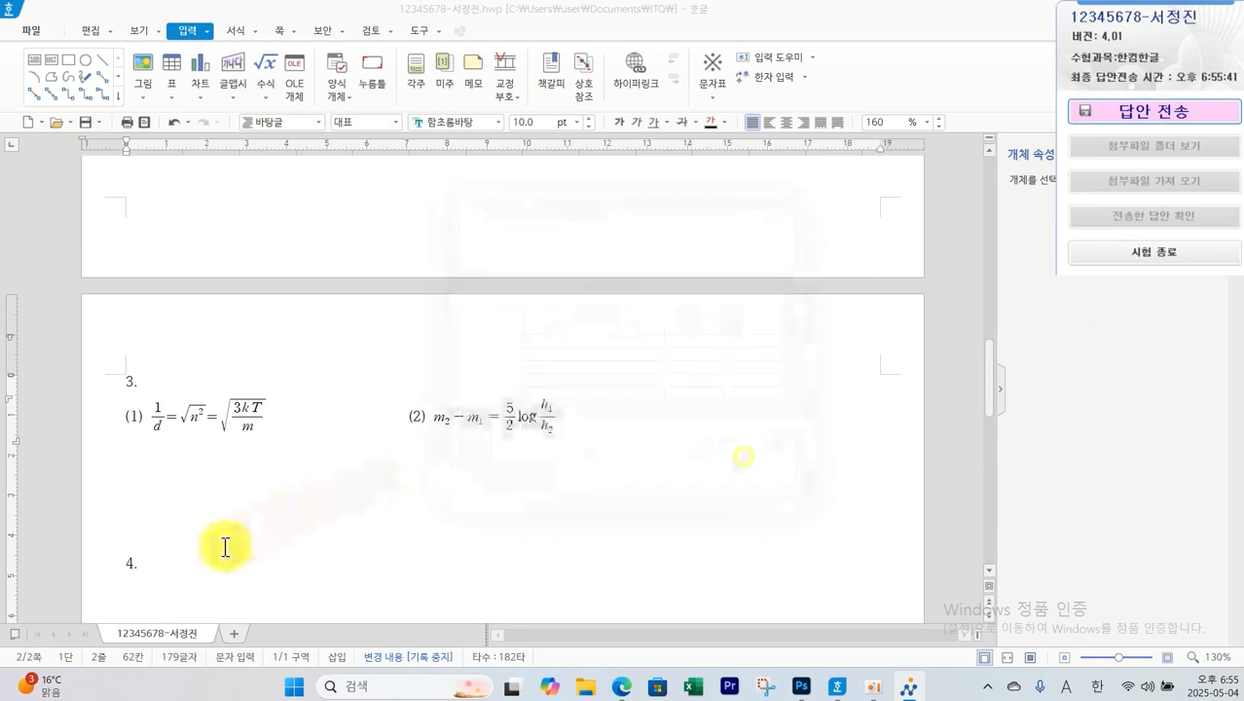
Examine question 4's sample drawing on page 3 of the question sheet for the shapes' sizes, fills, fonts and picture settings
{"action": "scroll", "coordinate": [222, 545], "scroll_direction": "down", "scroll_amount": 3}
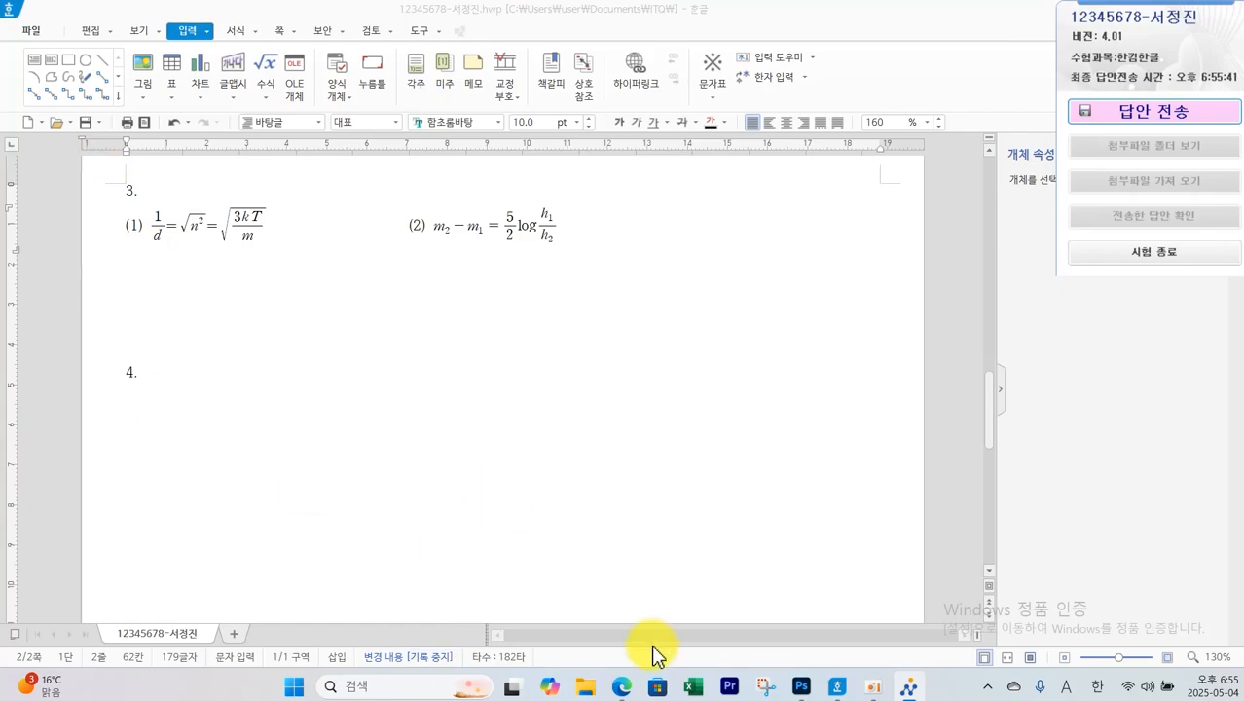
{"action": "left_click", "coordinate": [621, 687]}
{"action": "scroll", "coordinate": [549, 516], "scroll_direction": "down", "scroll_amount": 5}
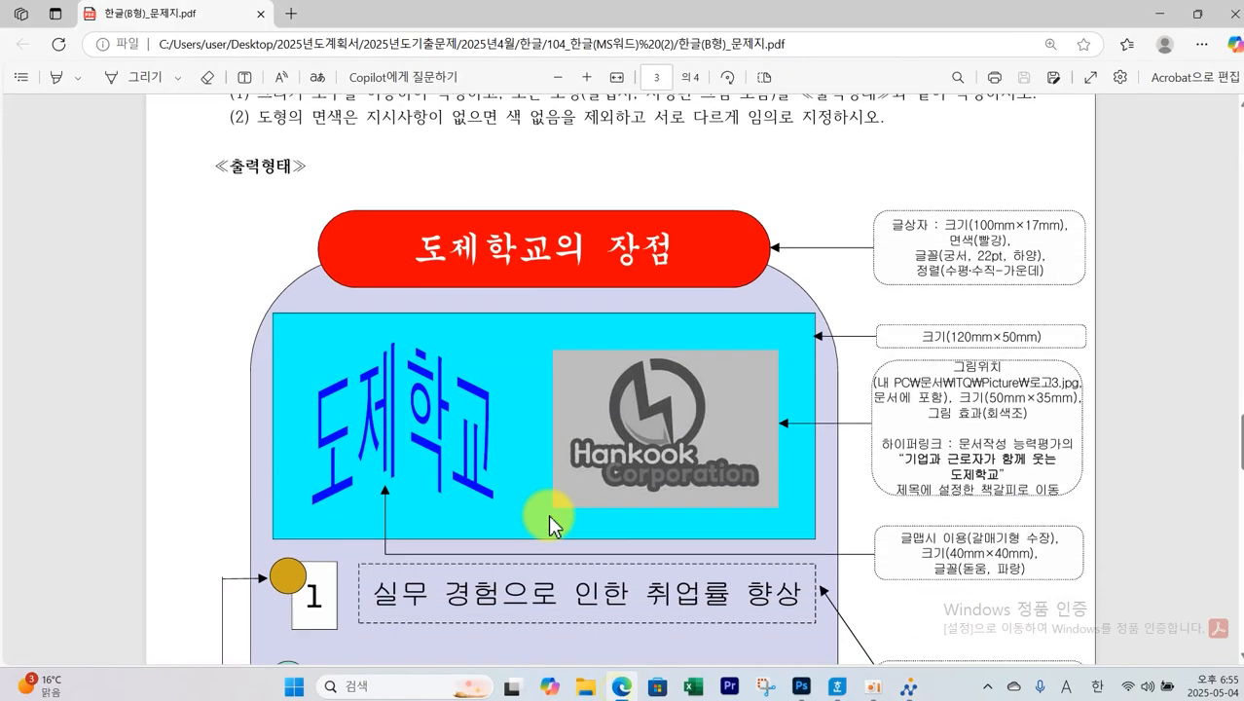
{"action": "scroll", "coordinate": [550, 525], "scroll_direction": "down", "scroll_amount": 2}
{"action": "scroll", "coordinate": [550, 525], "scroll_direction": "up", "scroll_amount": 3}
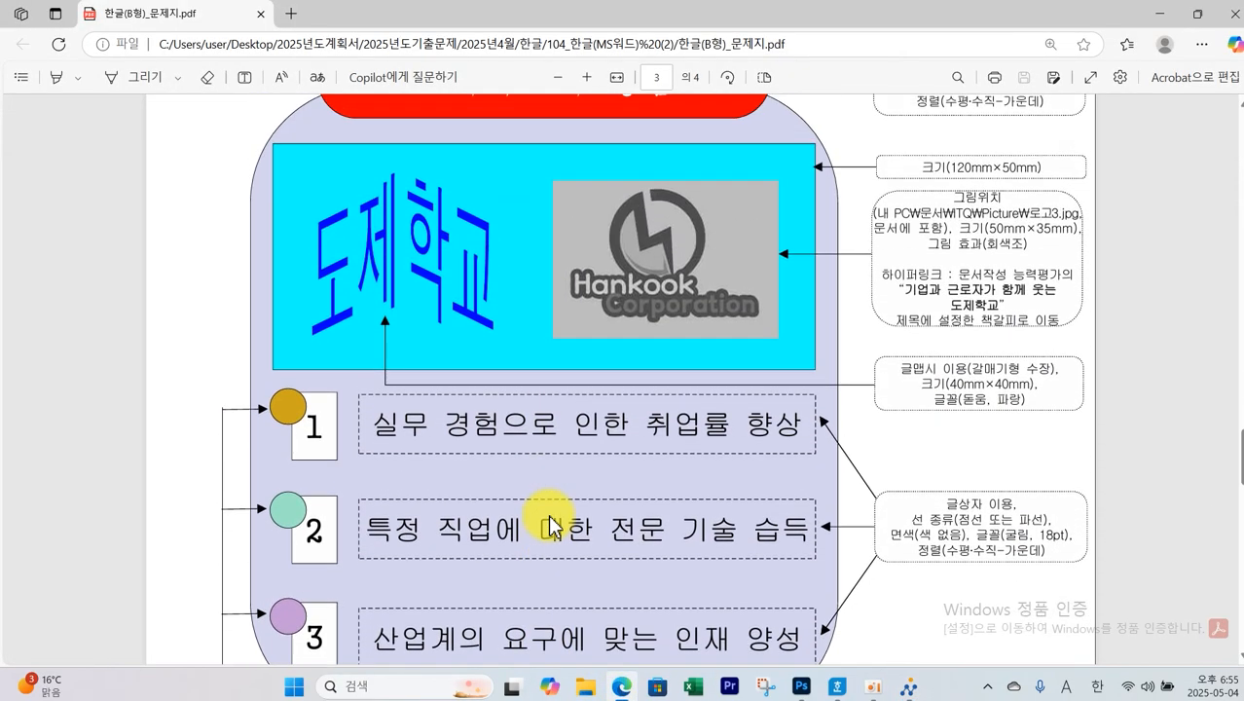
{"action": "scroll", "coordinate": [550, 526], "scroll_direction": "down", "scroll_amount": 1}
{"action": "scroll", "coordinate": [550, 521], "scroll_direction": "down", "scroll_amount": 3}
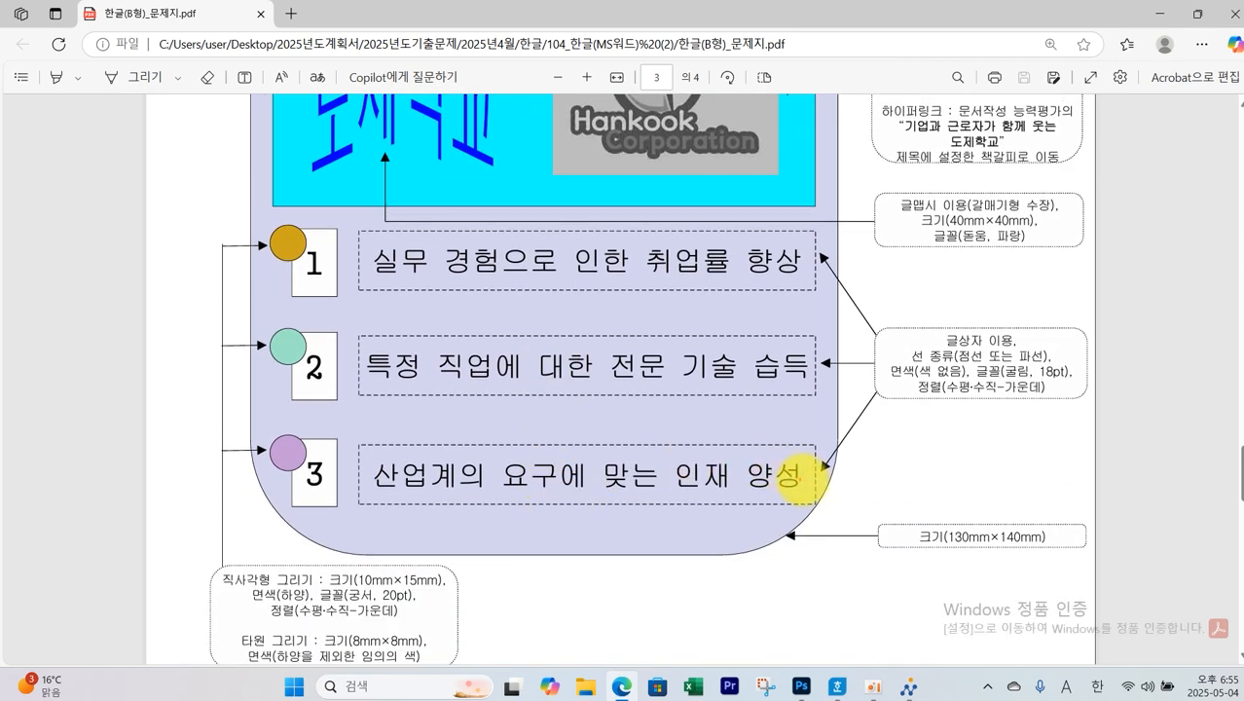
{"action": "mouse_move", "coordinate": [1076, 552]}
{"action": "left_mouse_down"}
{"action": "mouse_move", "coordinate": [1057, 479]}
{"action": "mouse_move", "coordinate": [1078, 553]}
{"action": "left_mouse_up"}
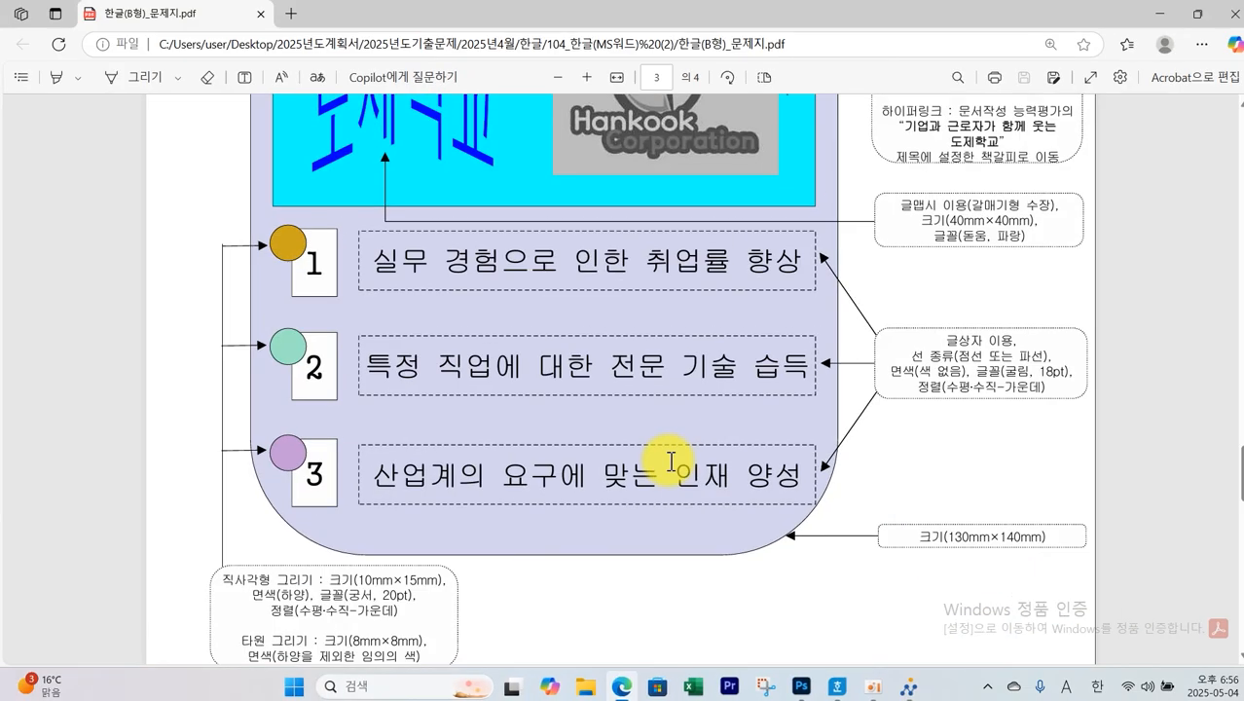
{"action": "scroll", "coordinate": [669, 463], "scroll_direction": "up", "scroll_amount": 3}
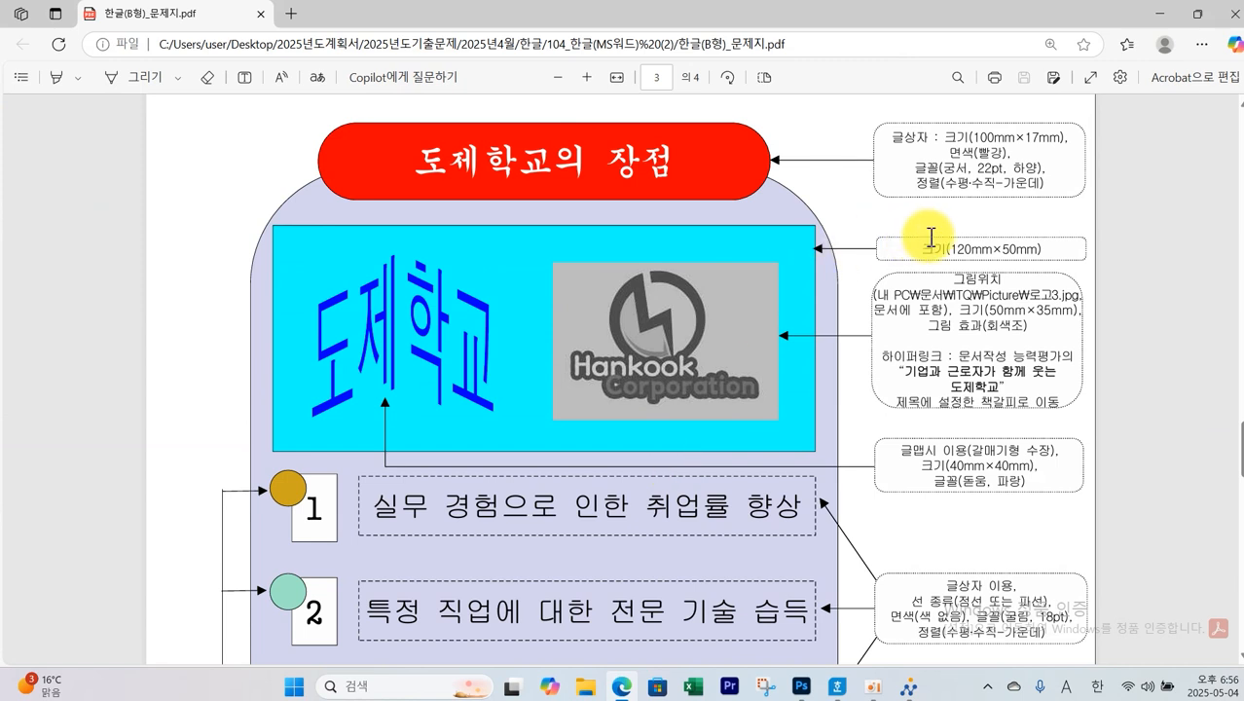
{"action": "mouse_move", "coordinate": [1042, 244]}
{"action": "left_mouse_down"}
{"action": "mouse_move", "coordinate": [1022, 272]}
{"action": "mouse_move", "coordinate": [1049, 236]}
{"action": "mouse_move", "coordinate": [1071, 256]}
{"action": "left_mouse_up"}
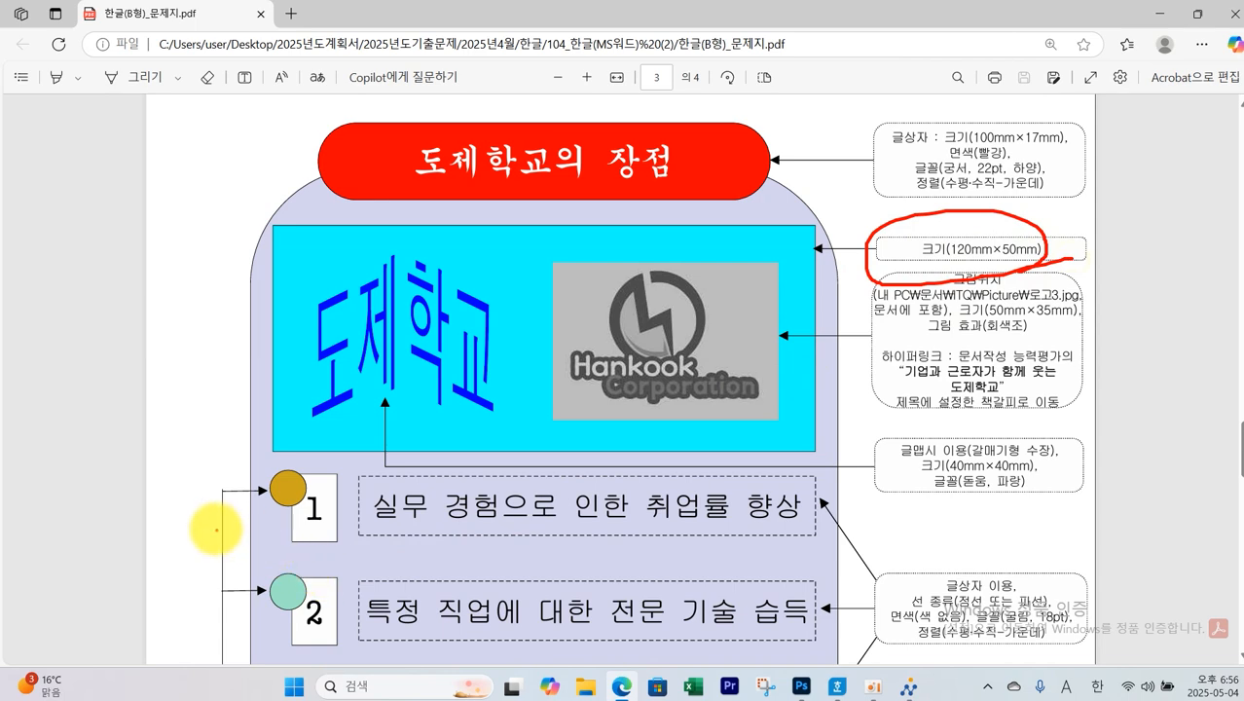
{"action": "mouse_move", "coordinate": [219, 527]}
{"action": "left_mouse_down"}
{"action": "mouse_move", "coordinate": [350, 535]}
{"action": "mouse_move", "coordinate": [223, 519]}
{"action": "left_mouse_up"}
{"action": "key", "text": "Escape"}
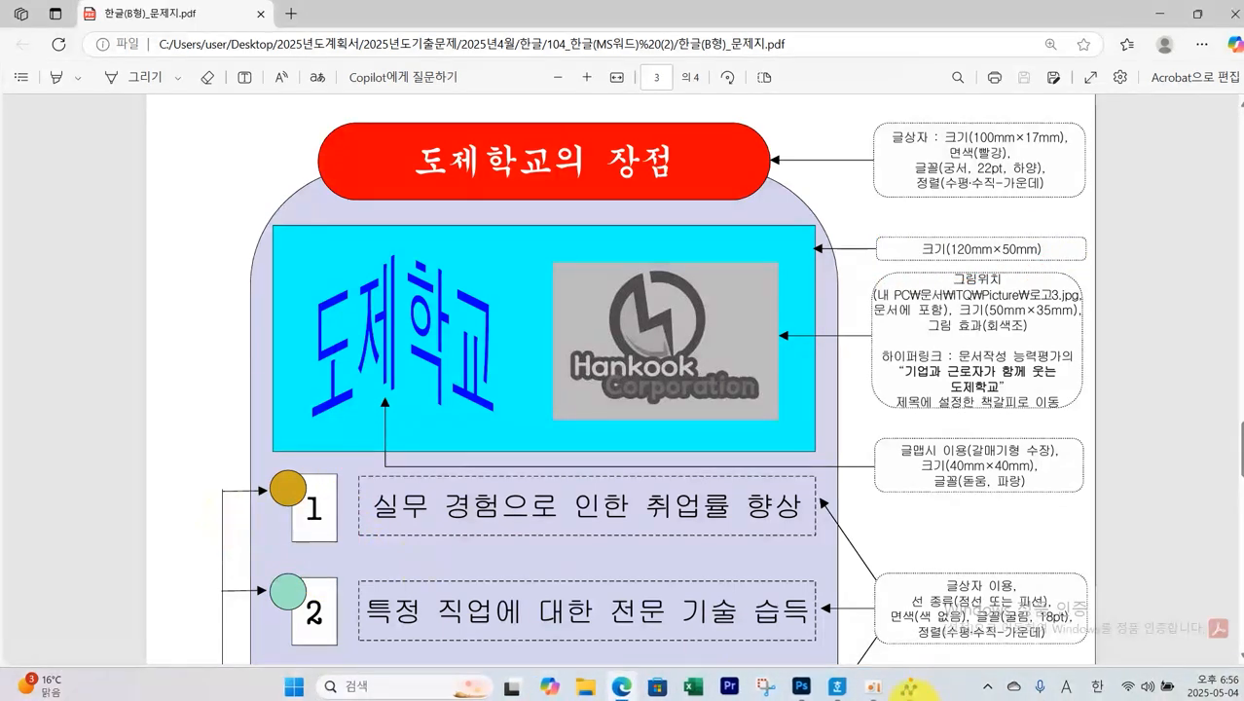
Return to the 한글 document and draw a rectangle about 93 × 37 mm below the 4. heading
{"action": "left_click", "coordinate": [835, 686]}
{"action": "left_click", "coordinate": [158, 379]}
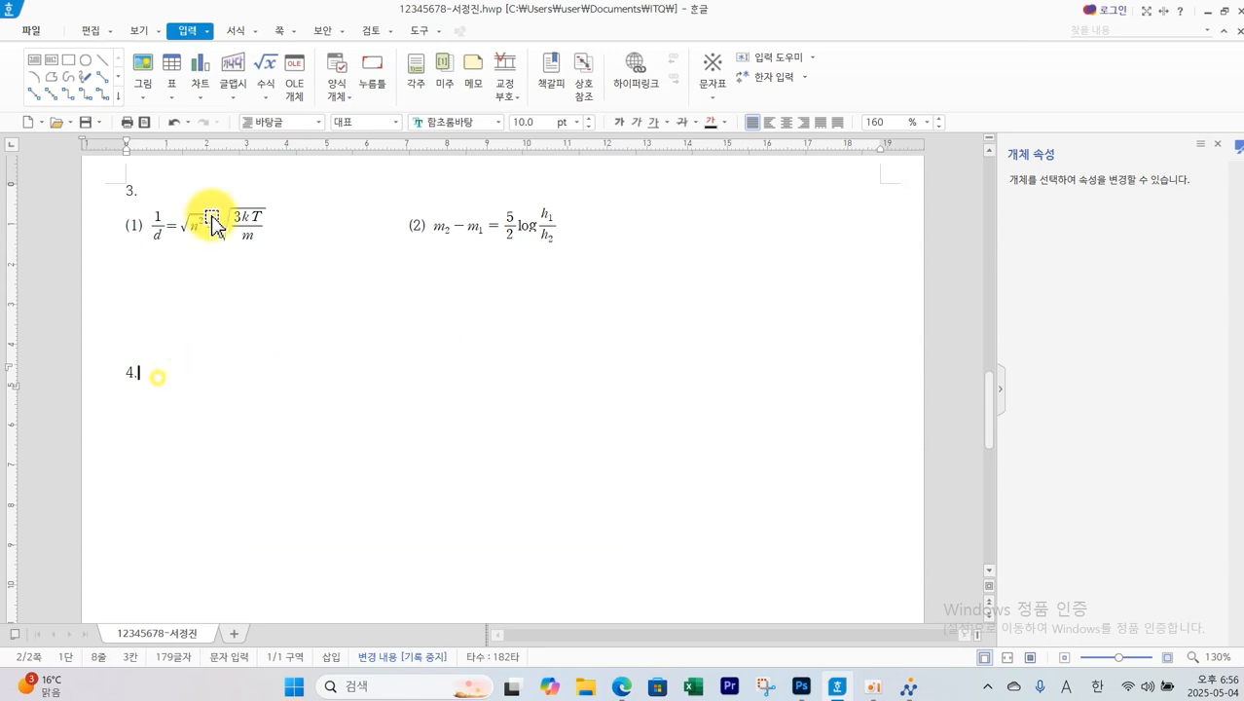
{"action": "left_click", "coordinate": [69, 68]}
{"action": "left_click_drag", "start_coordinate": [252, 402], "coordinate": [628, 552]}
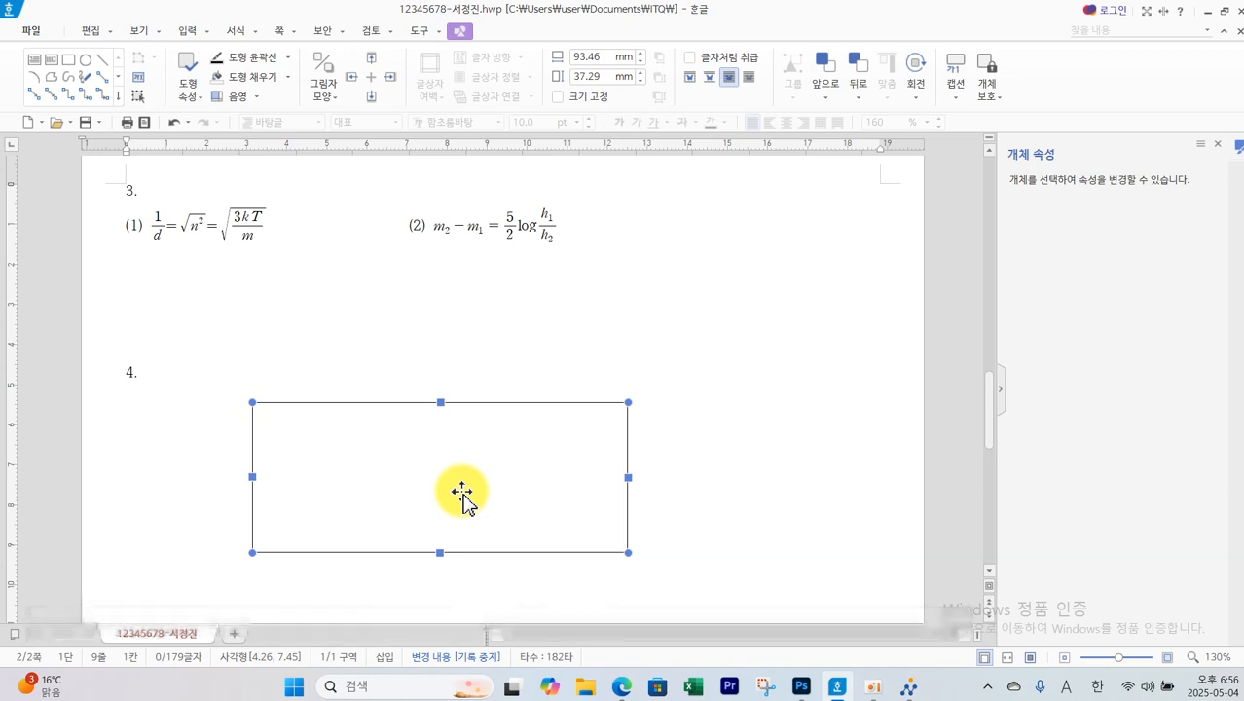
Set the rectangle's width to 130 mm and height to 140 mm, and lock its size
{"action": "double_click", "coordinate": [462, 497]}
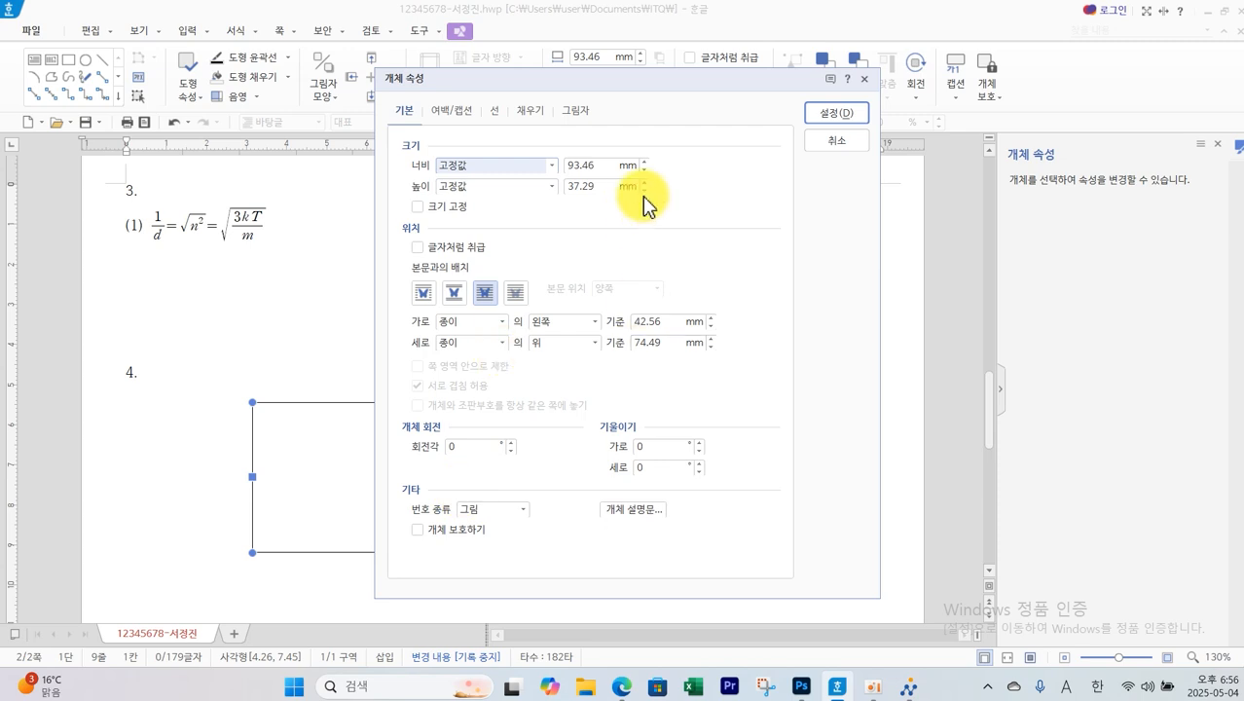
{"action": "double_click", "coordinate": [607, 168]}
{"action": "type", "text": "13"}
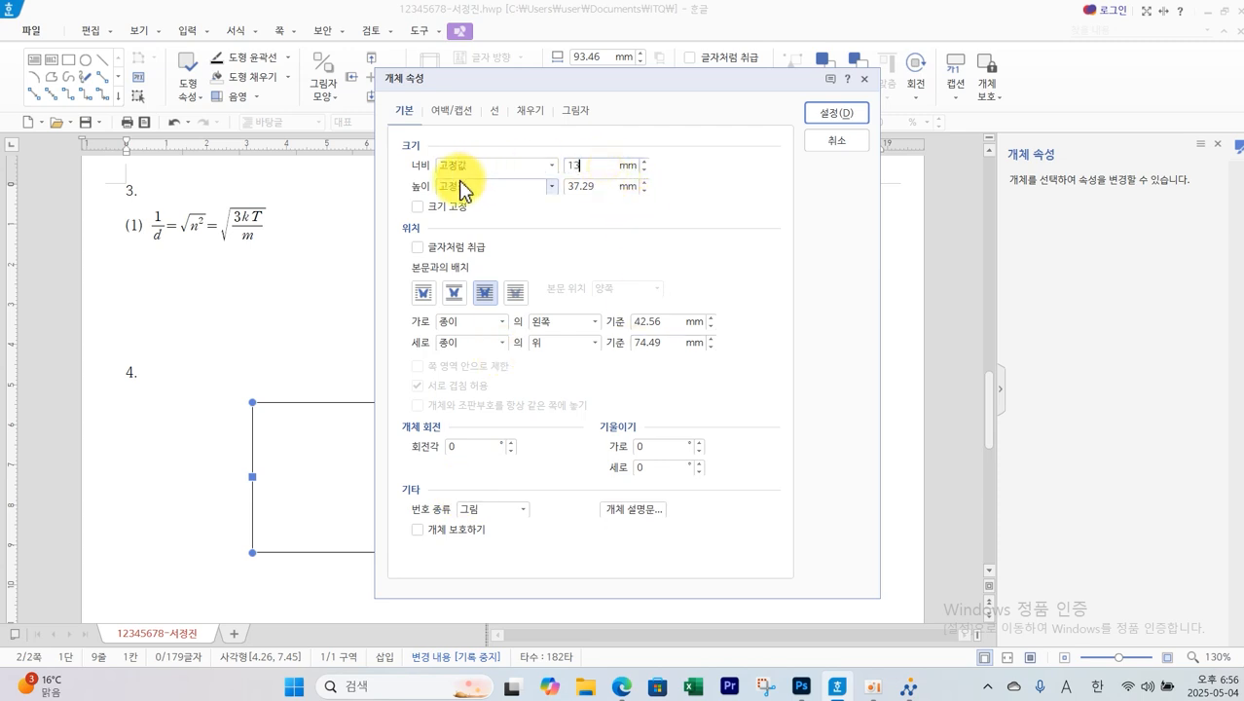
{"action": "type", "text": "0"}
{"action": "double_click", "coordinate": [605, 187]}
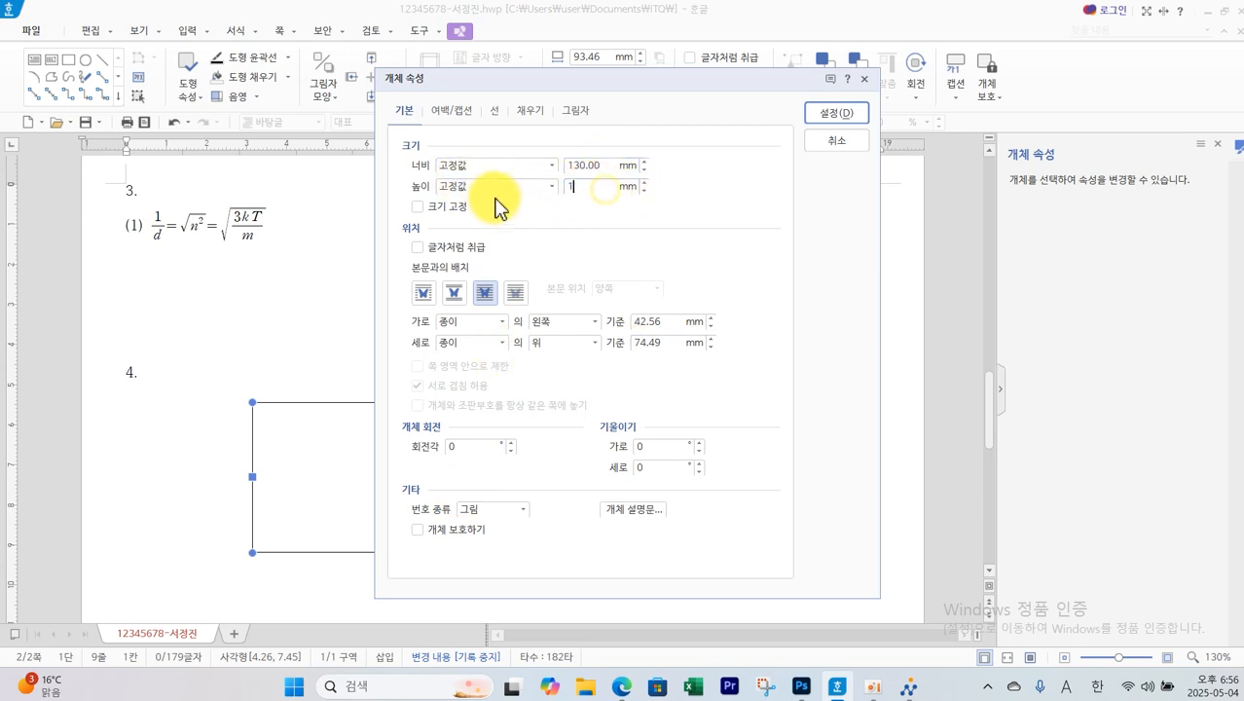
{"action": "type", "text": "140"}
{"action": "left_click", "coordinate": [452, 207]}
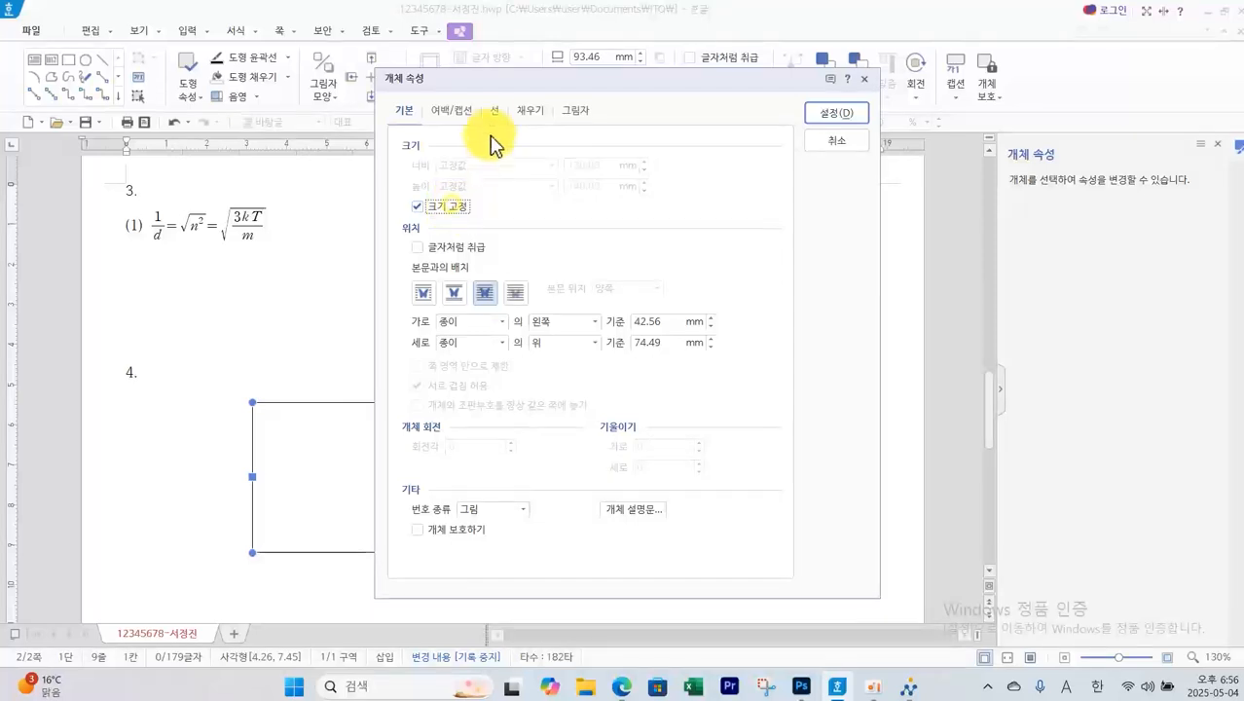
Give the rectangle rounded corners (둥근 모양) and a blue fill, and apply the object properties
{"action": "left_click", "coordinate": [496, 115]}
{"action": "left_click", "coordinate": [492, 304]}
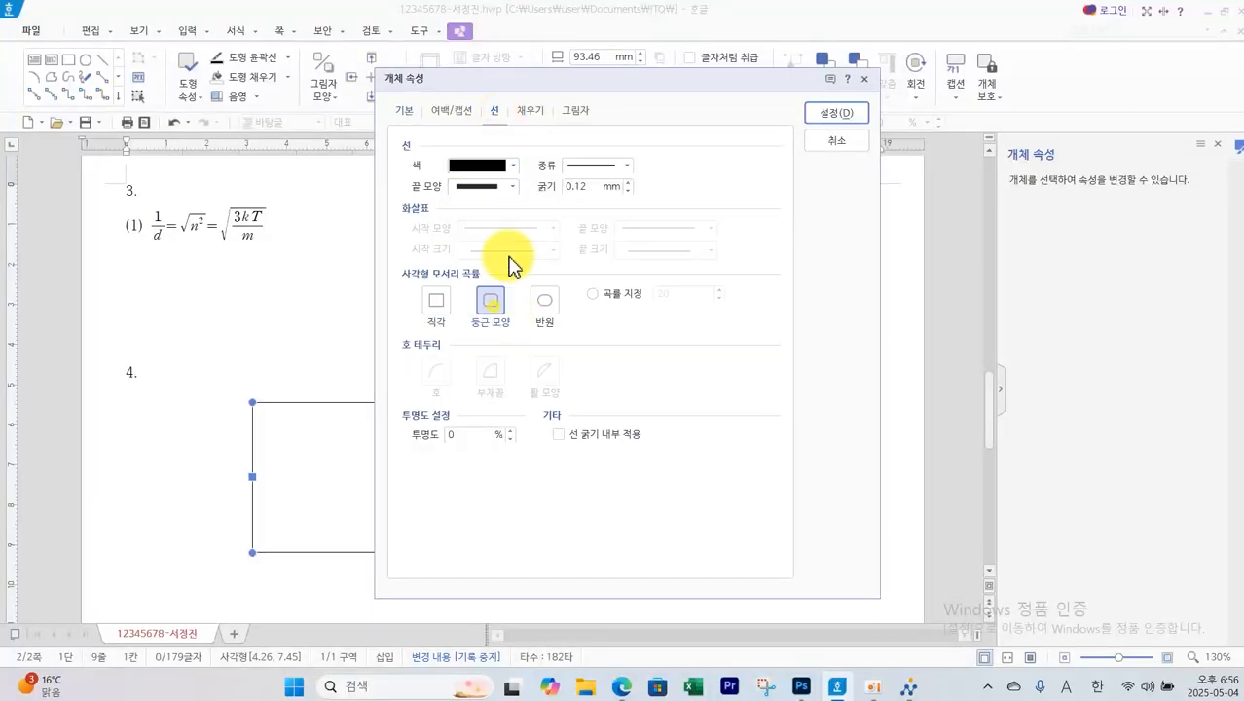
{"action": "left_click", "coordinate": [531, 112]}
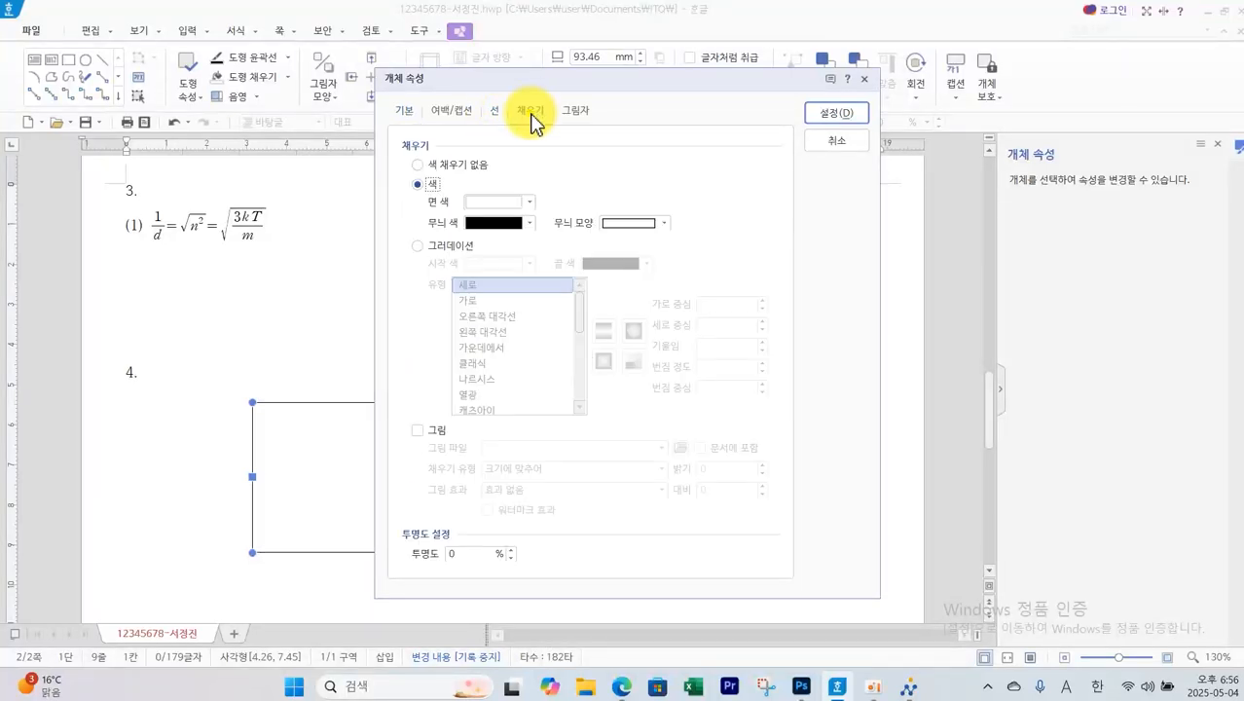
{"action": "left_click", "coordinate": [525, 201]}
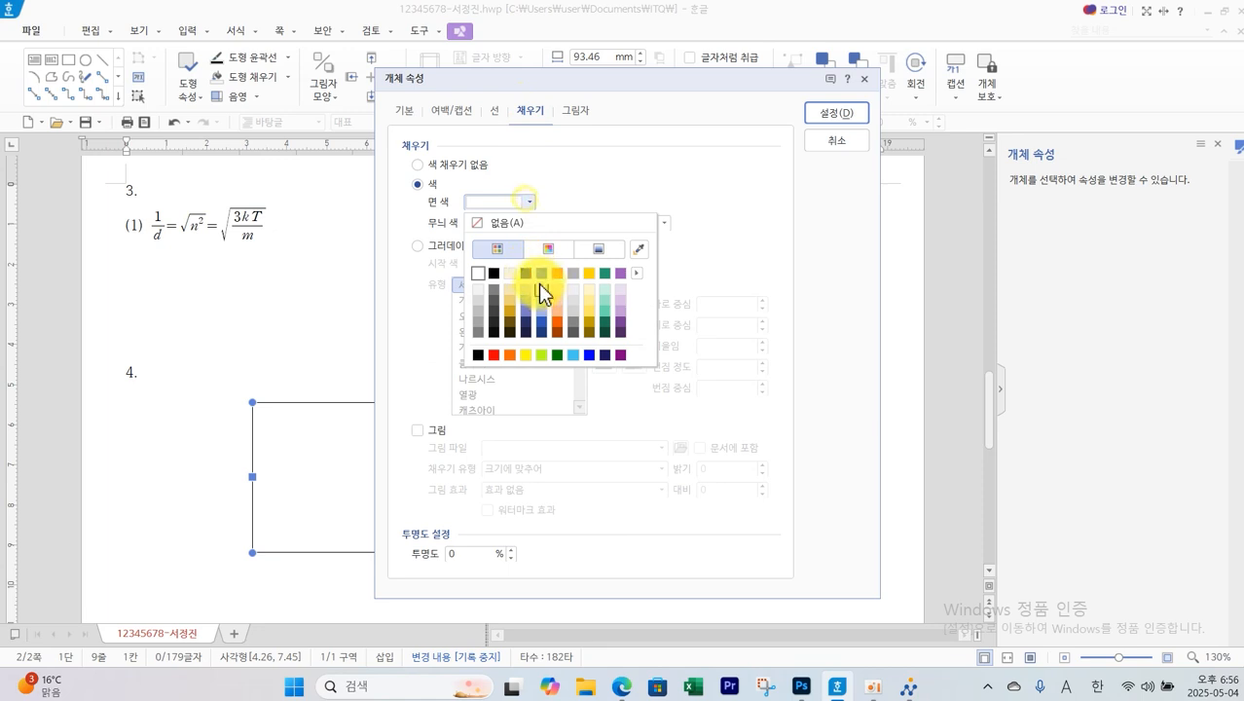
{"action": "left_click", "coordinate": [542, 274]}
{"action": "left_click", "coordinate": [834, 115]}
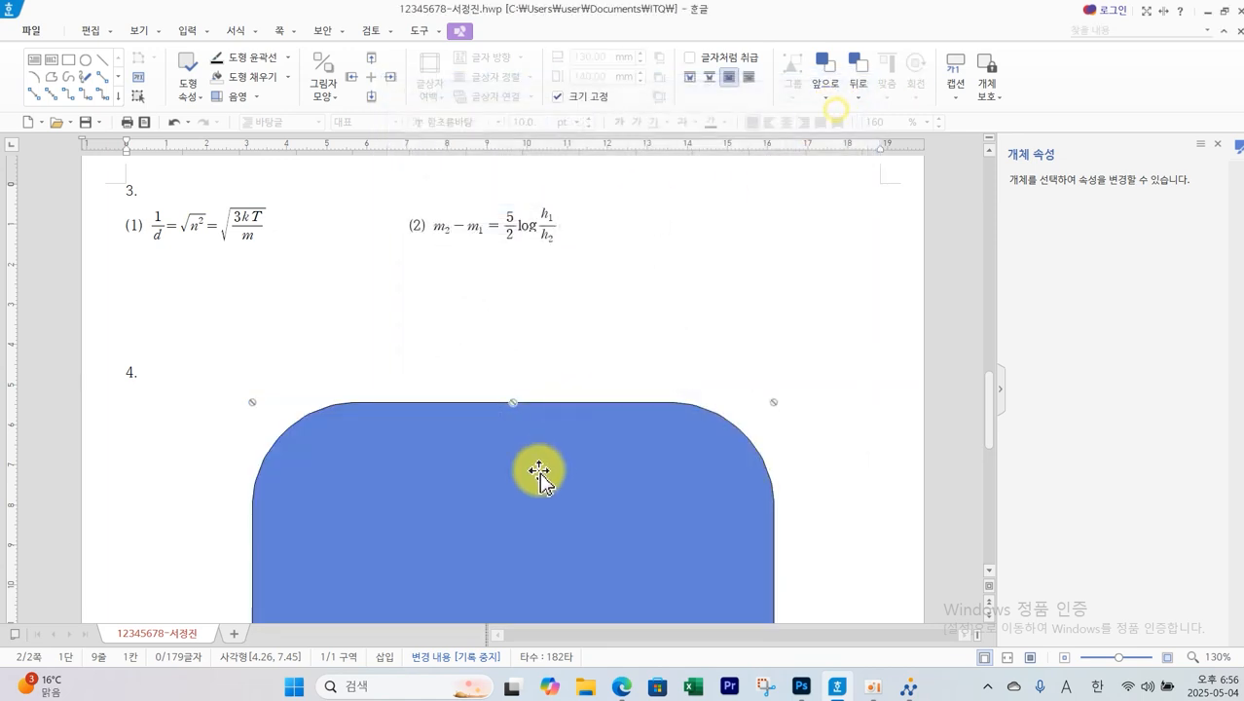
Move the blue rounded rectangle down and slightly left to leave more space below the 4. heading
{"action": "mouse_move", "coordinate": [539, 472]}
{"action": "left_mouse_down"}
{"action": "mouse_move", "coordinate": [532, 496]}
{"action": "mouse_move", "coordinate": [555, 482]}
{"action": "left_mouse_up"}
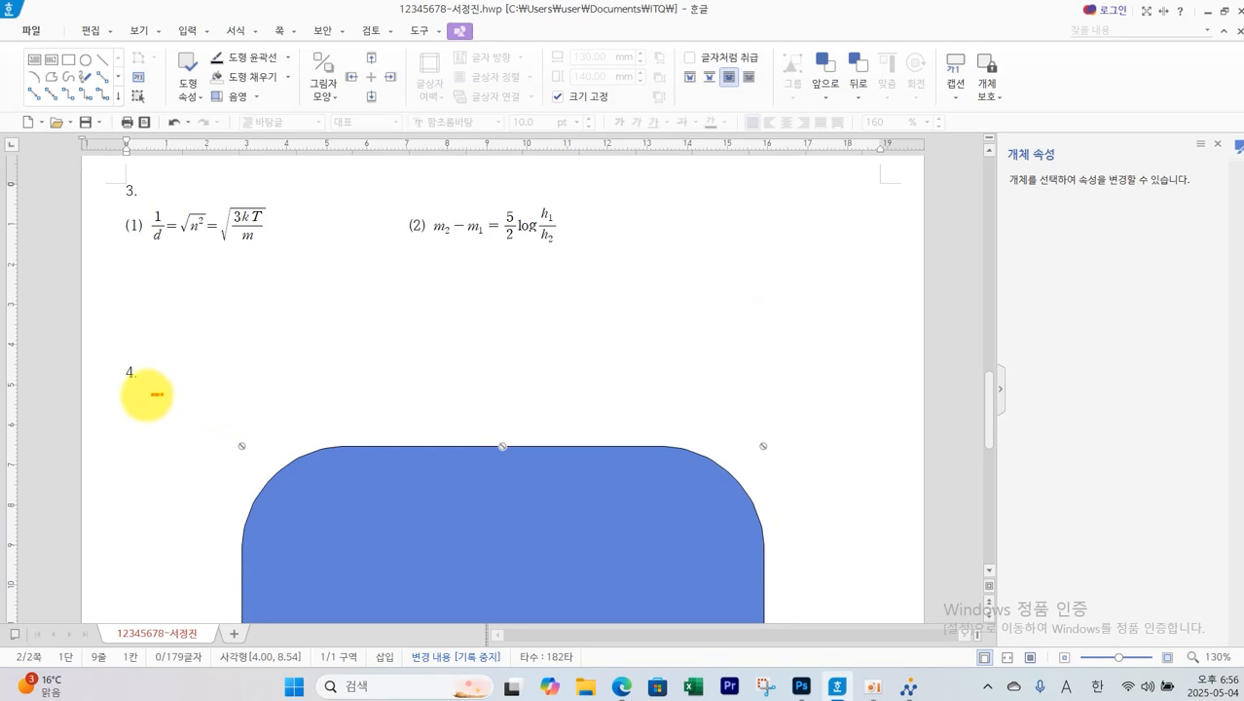
{"action": "mouse_move", "coordinate": [161, 394]}
{"action": "left_mouse_down"}
{"action": "mouse_move", "coordinate": [180, 383]}
{"action": "mouse_move", "coordinate": [236, 430]}
{"action": "left_mouse_up"}
{"action": "left_click_drag", "start_coordinate": [247, 333], "coordinate": [261, 366]}
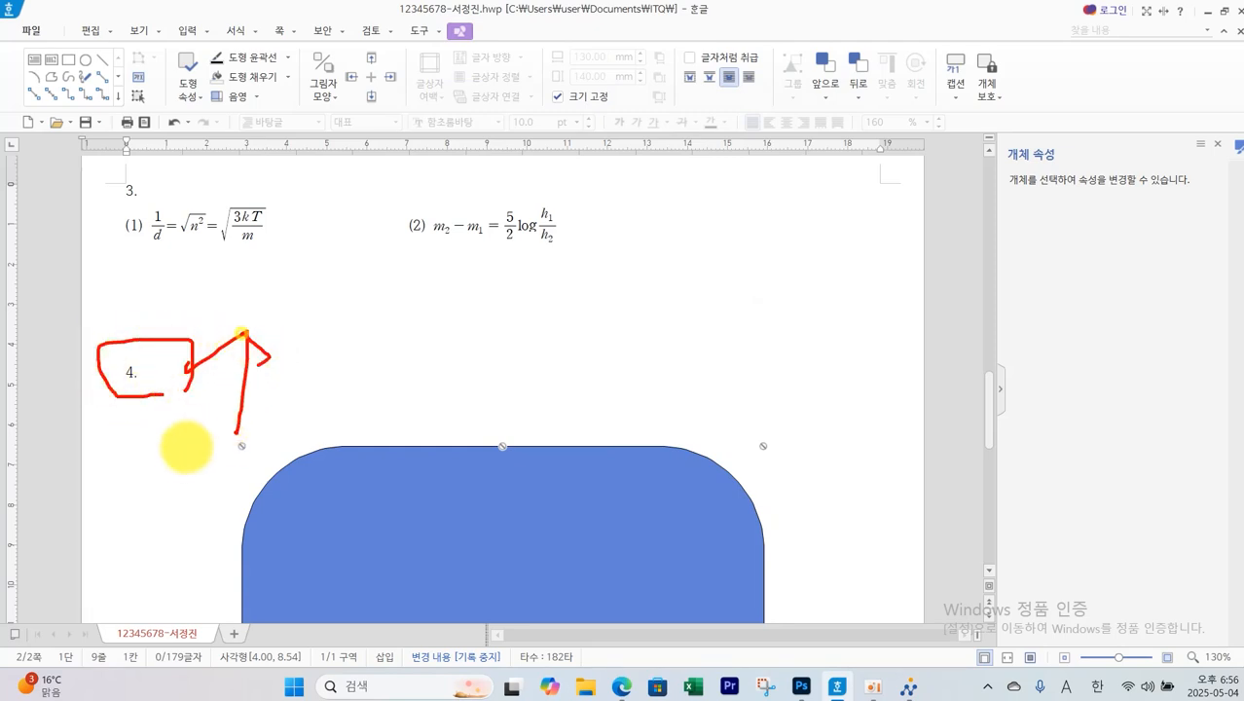
{"action": "mouse_move", "coordinate": [194, 461]}
{"action": "left_mouse_down"}
{"action": "mouse_move", "coordinate": [124, 461]}
{"action": "mouse_move", "coordinate": [122, 449]}
{"action": "mouse_move", "coordinate": [156, 489]}
{"action": "left_mouse_up"}
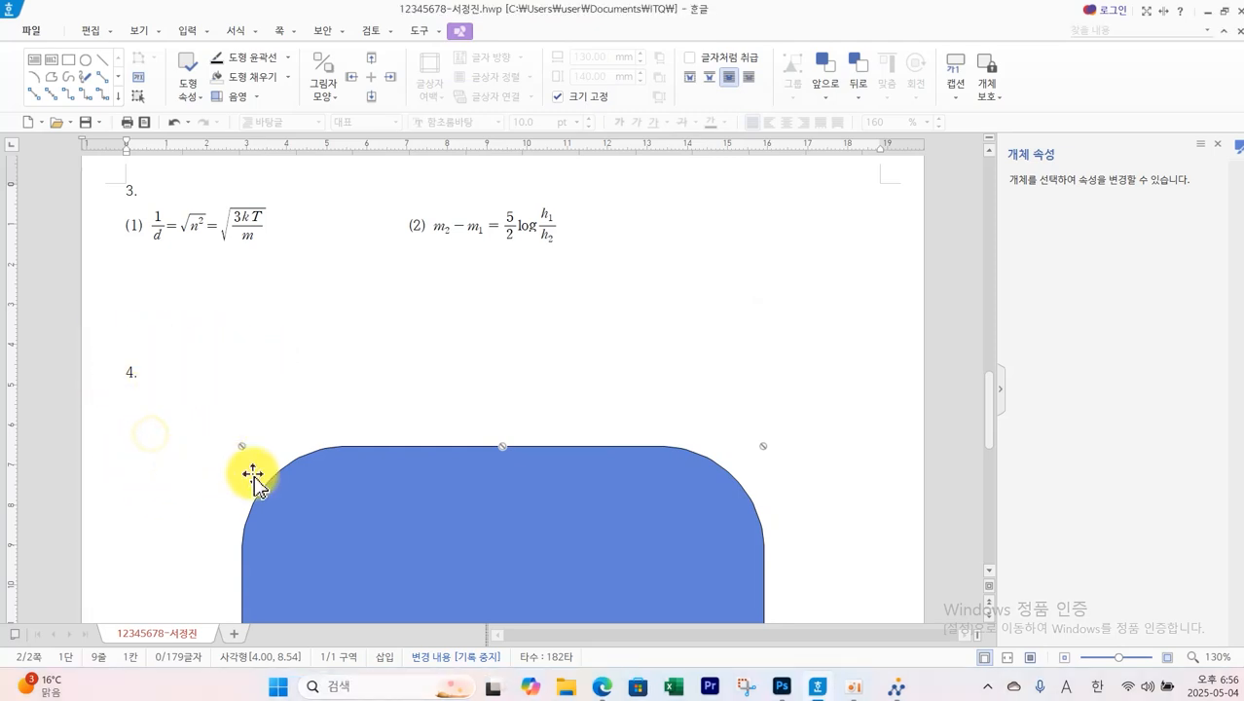
{"action": "left_click_drag", "start_coordinate": [372, 508], "coordinate": [371, 533]}
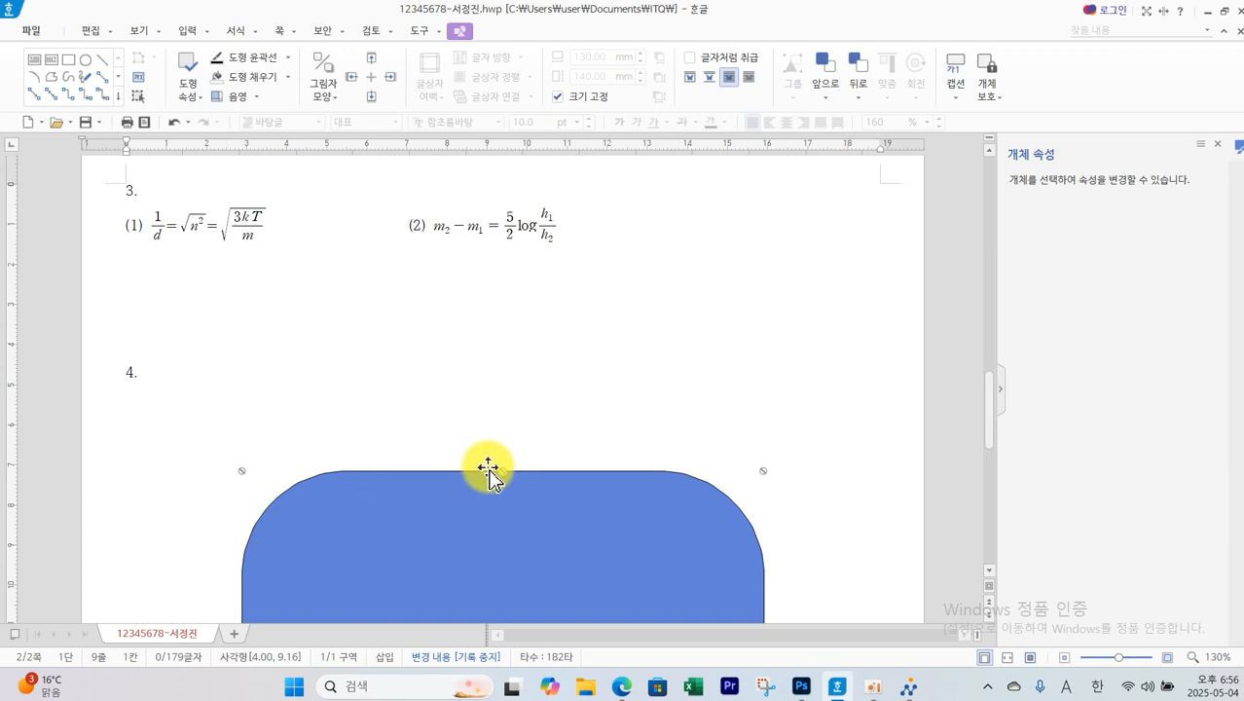
Draw a rectangle about 159 × 21 mm across the upper part of the blue rounded rectangle and open its object properties
{"action": "left_click", "coordinate": [69, 61]}
{"action": "left_click_drag", "start_coordinate": [214, 513], "coordinate": [854, 596]}
{"action": "double_click", "coordinate": [769, 553]}
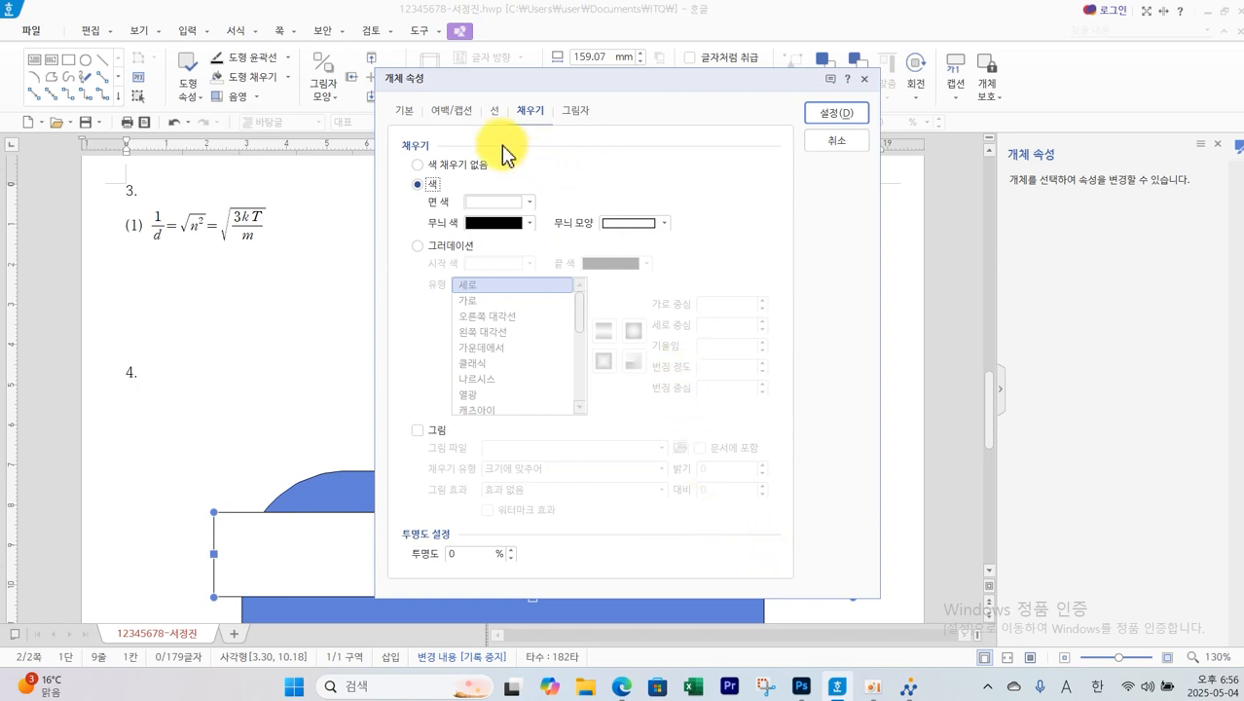
Set the new rectangle's width to 120 mm and height to 50 mm, and lock its size
{"action": "left_click", "coordinate": [402, 111]}
{"action": "double_click", "coordinate": [596, 166]}
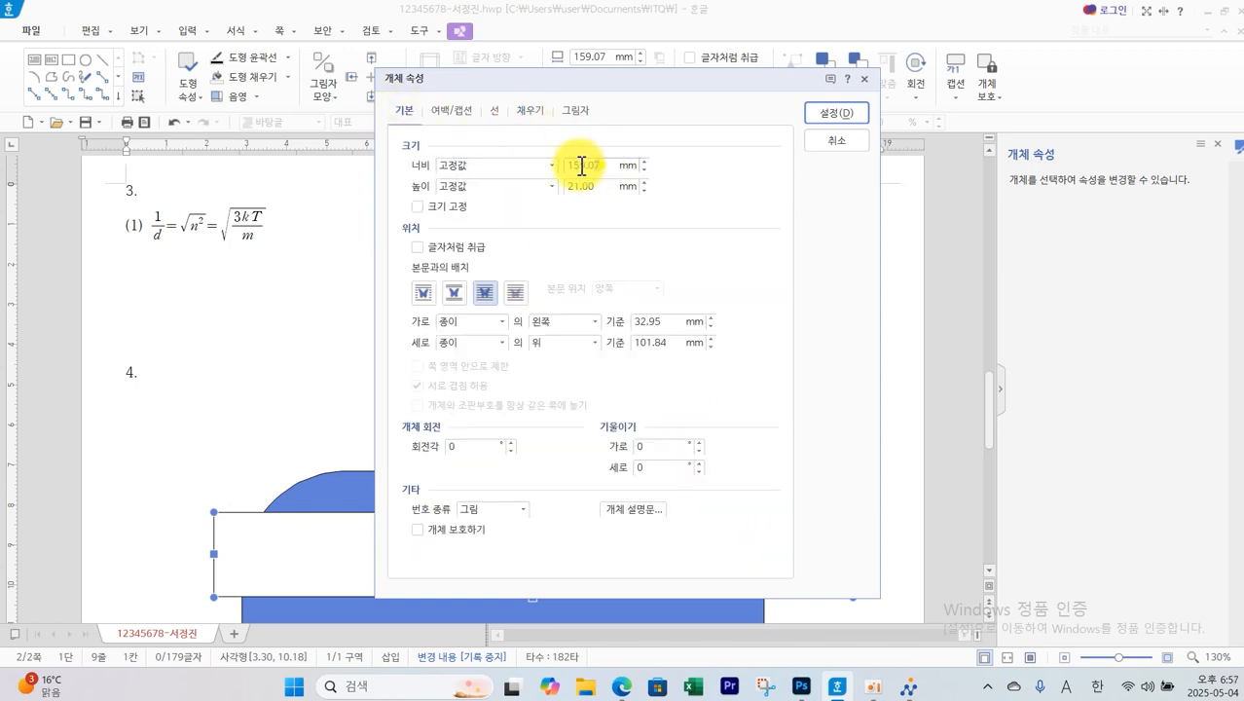
{"action": "key", "text": "Tab"}
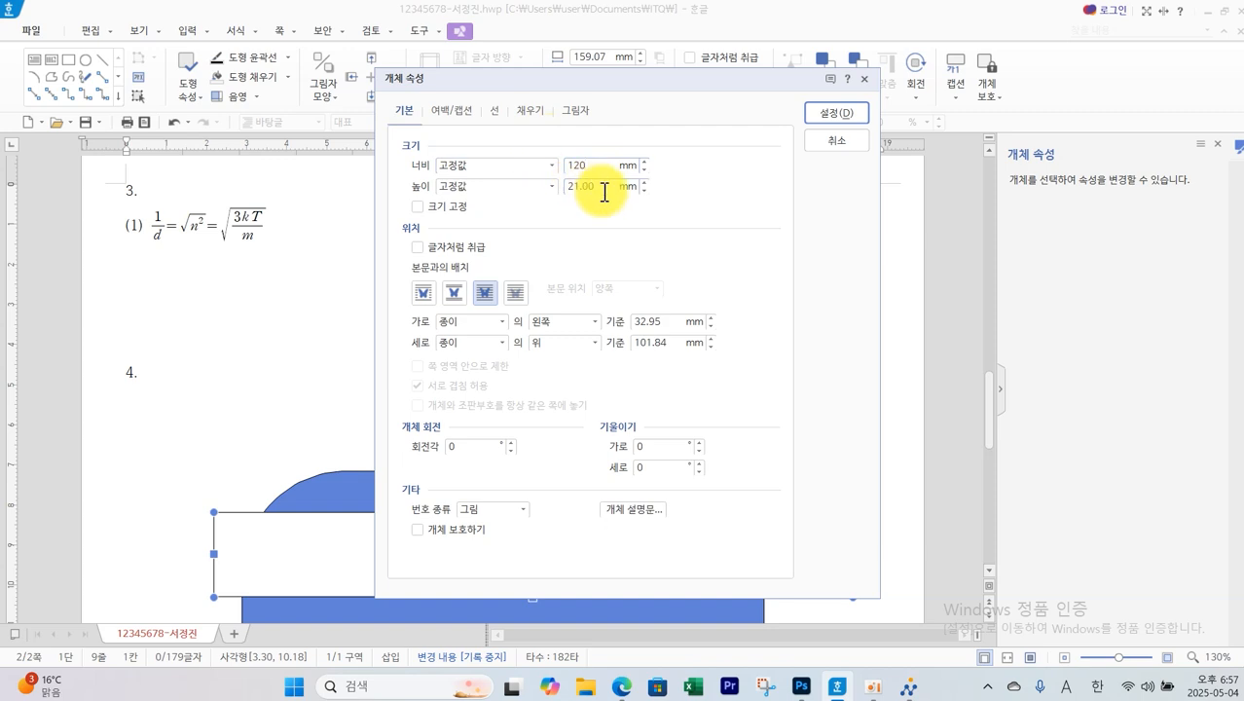
{"action": "type", "text": "50"}
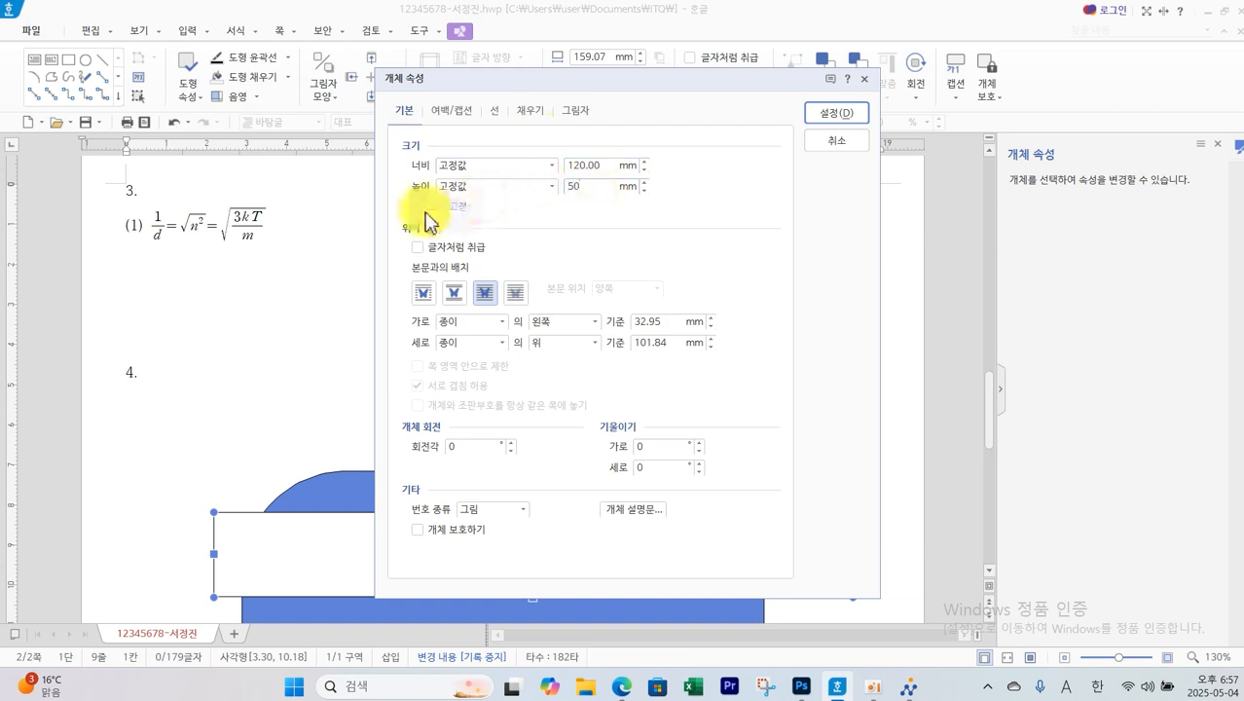
{"action": "left_click", "coordinate": [417, 206]}
Fill the 120 × 50 mm rectangle with solid bright blue, keeping square corners, and apply the object properties
{"action": "left_click", "coordinate": [494, 111]}
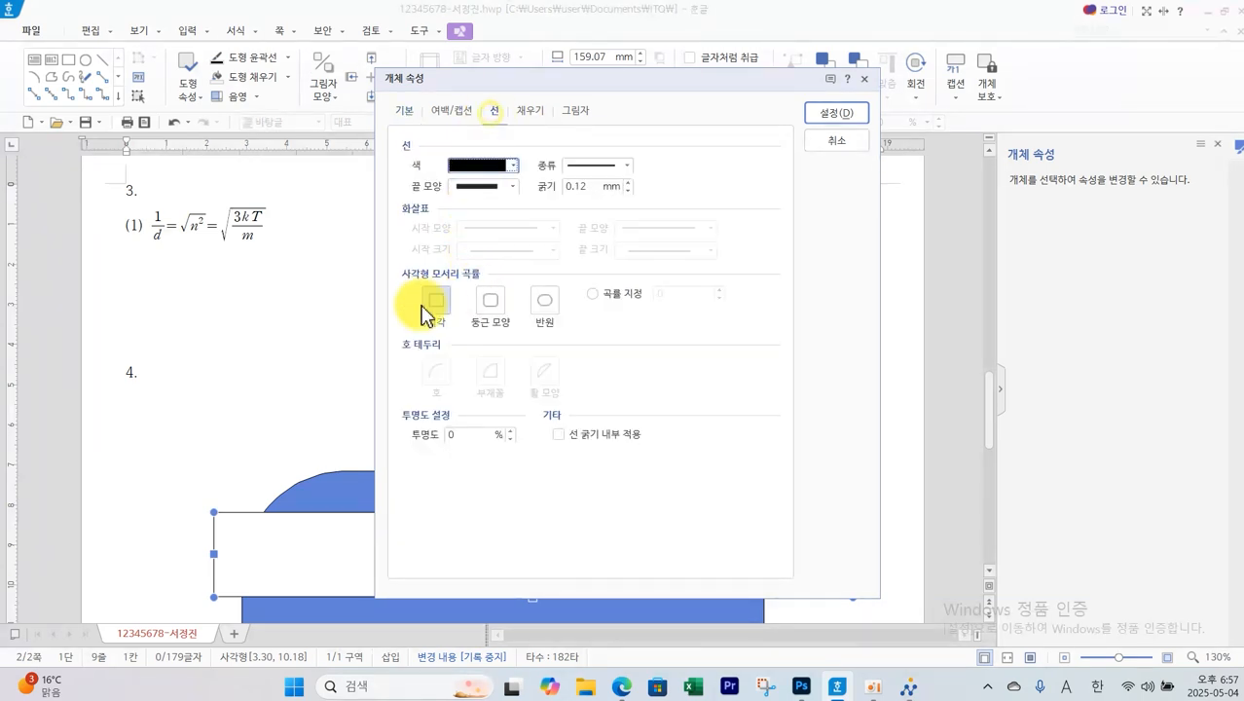
{"action": "left_click", "coordinate": [533, 112]}
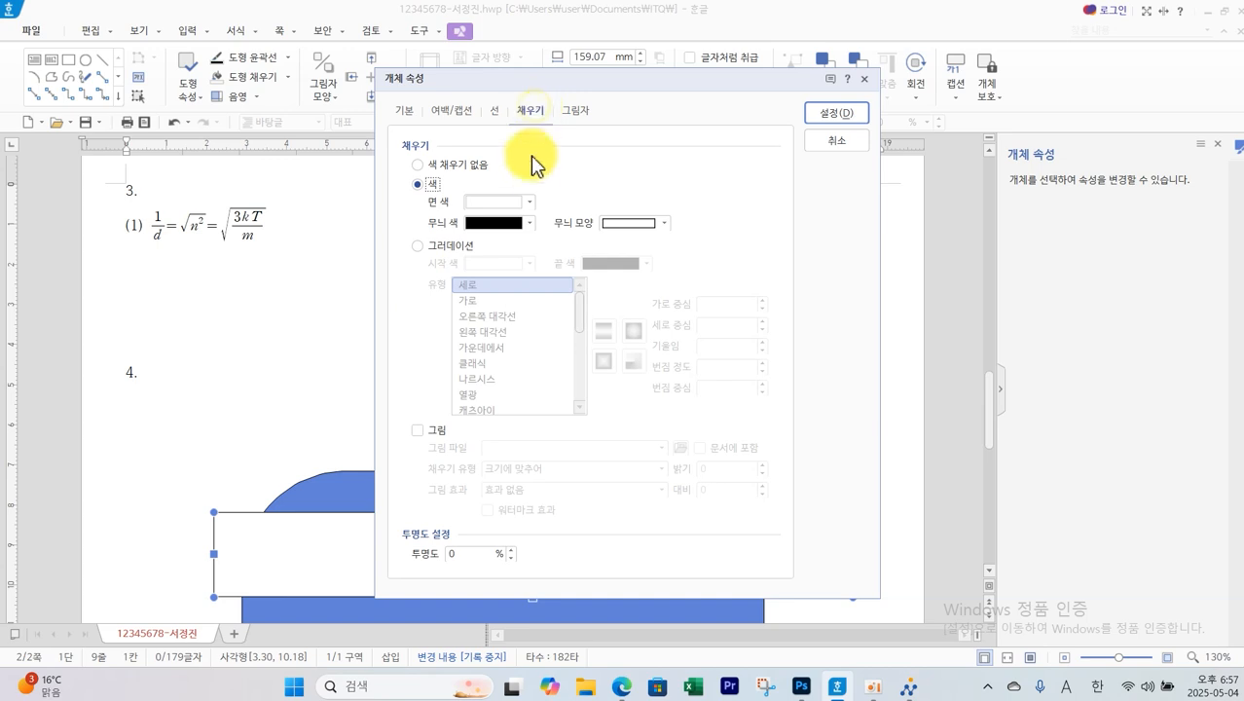
{"action": "left_click", "coordinate": [530, 204]}
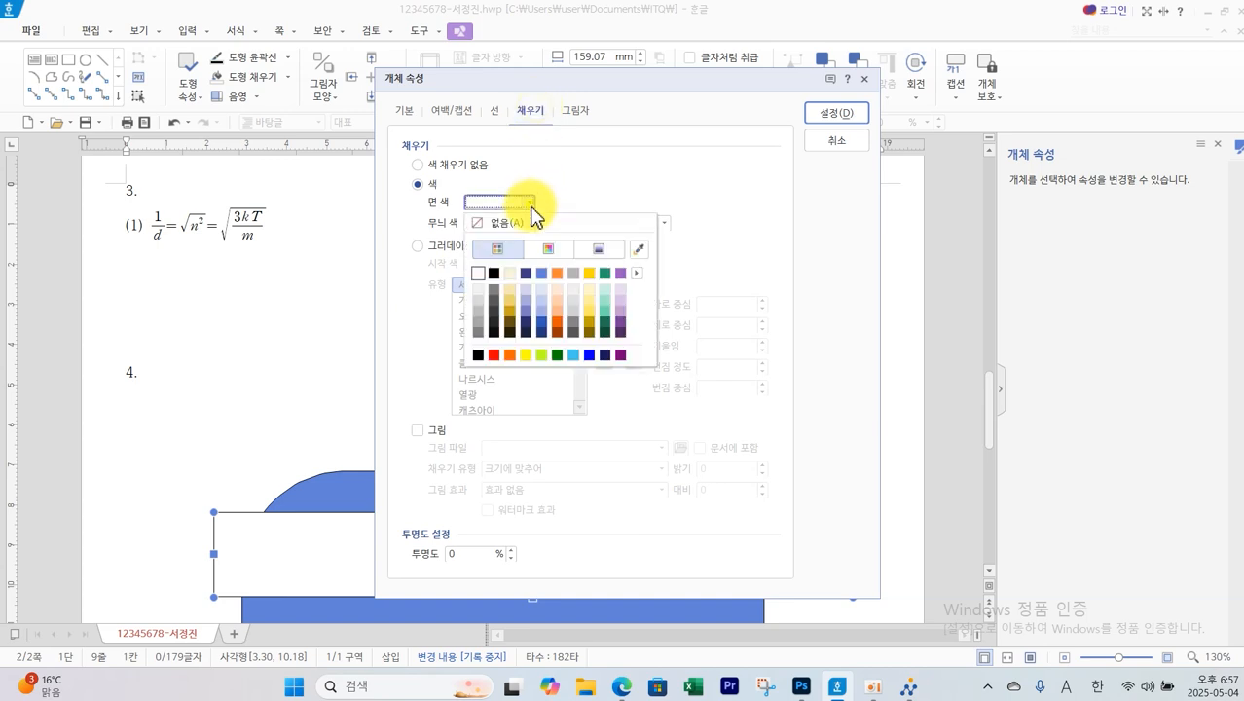
{"action": "left_click", "coordinate": [587, 356]}
{"action": "left_click", "coordinate": [823, 113]}
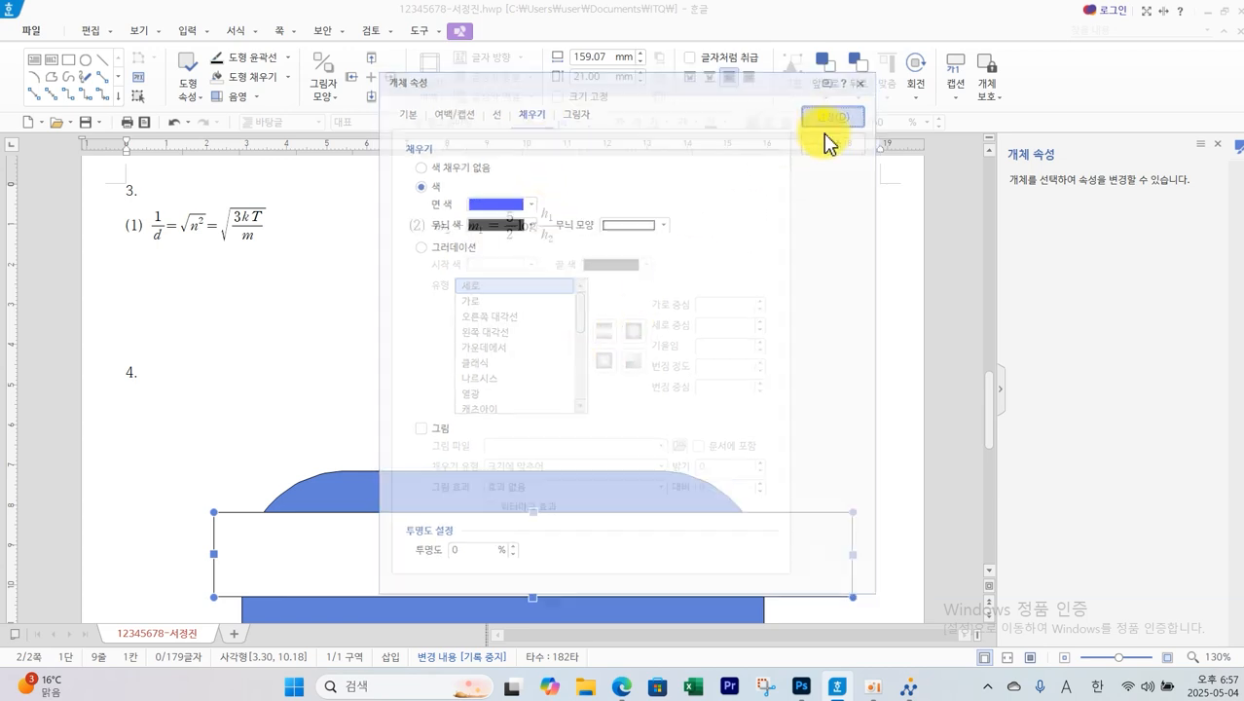
Move the bright blue rectangle so it sits centred inside the upper part of the rounded rectangle, and deselect it
{"action": "scroll", "coordinate": [790, 319], "scroll_direction": "down", "scroll_amount": 2}
{"action": "left_click", "coordinate": [795, 345]}
{"action": "scroll", "coordinate": [795, 344], "scroll_direction": "down", "scroll_amount": 3}
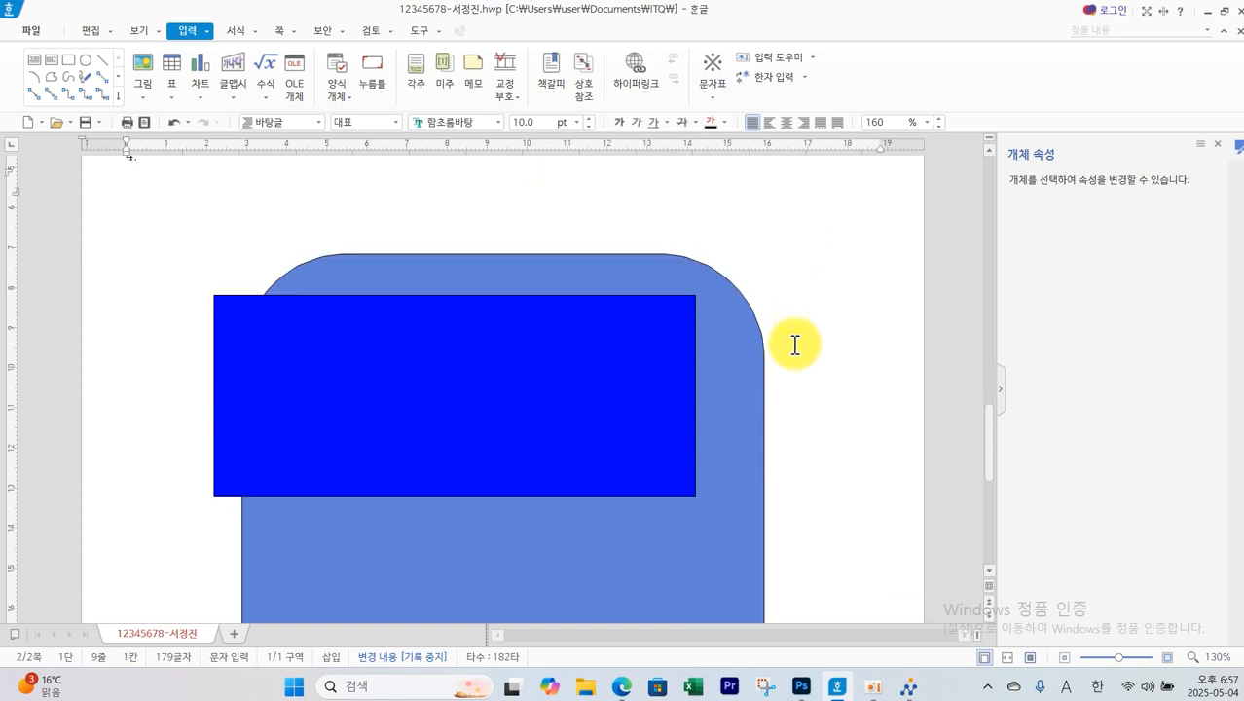
{"action": "left_click", "coordinate": [653, 448]}
{"action": "mouse_move", "coordinate": [653, 447]}
{"action": "left_mouse_down"}
{"action": "mouse_move", "coordinate": [674, 447]}
{"action": "mouse_move", "coordinate": [661, 443]}
{"action": "left_mouse_up"}
{"action": "left_click", "coordinate": [890, 310]}
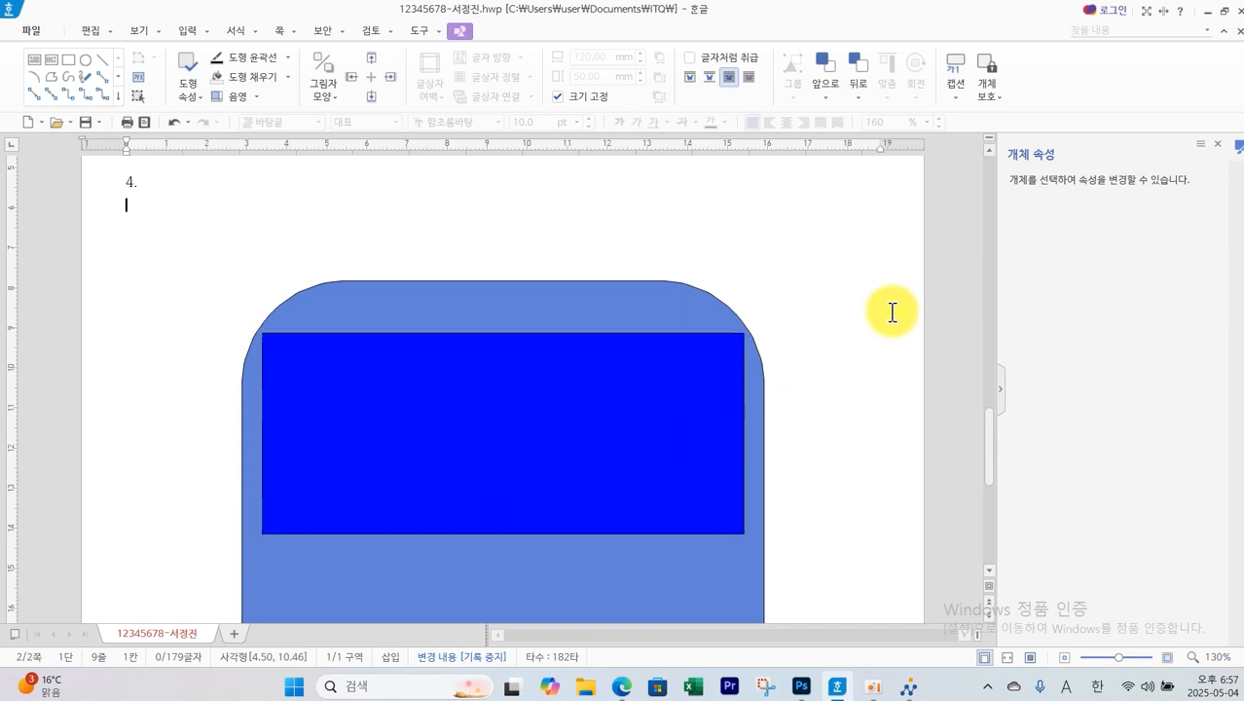
{"action": "left_click", "coordinate": [153, 207]}
Switch to the exam PDF in Edge and examine question 4's numbered rectangles and circles with their size, fill, font and alignment specifications
{"action": "scroll", "coordinate": [150, 240], "scroll_direction": "down", "scroll_amount": 3}
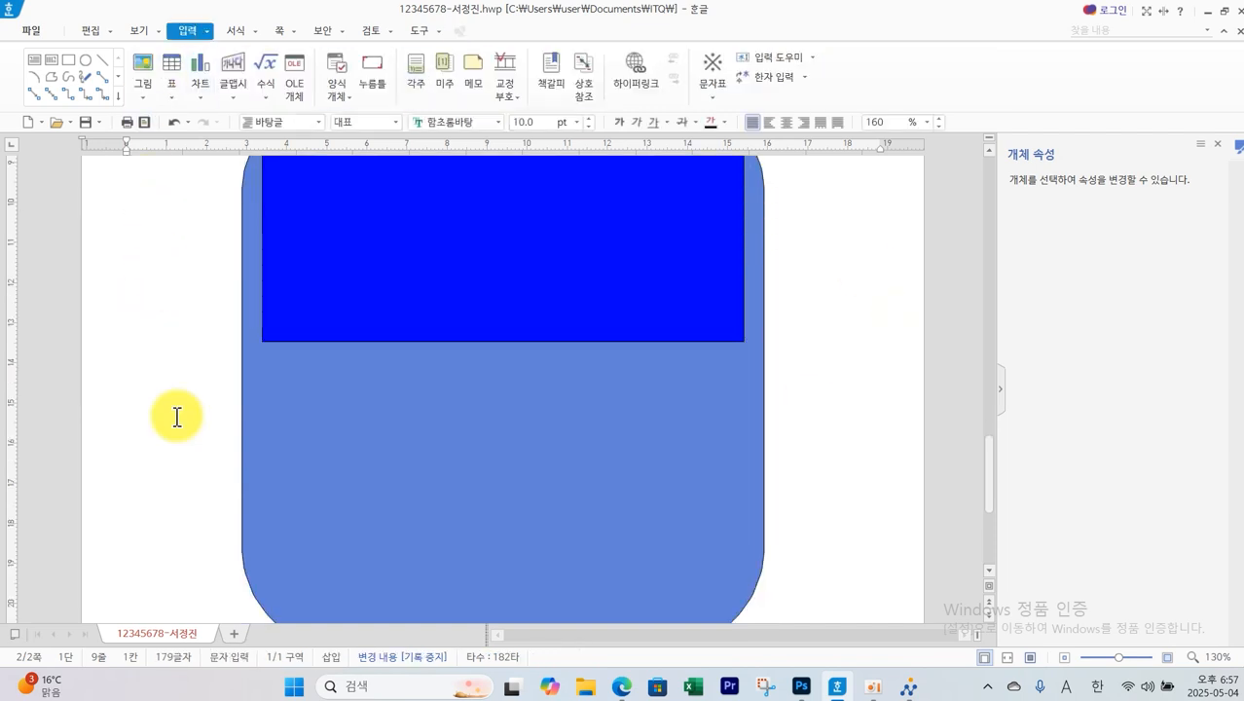
{"action": "left_click", "coordinate": [620, 687]}
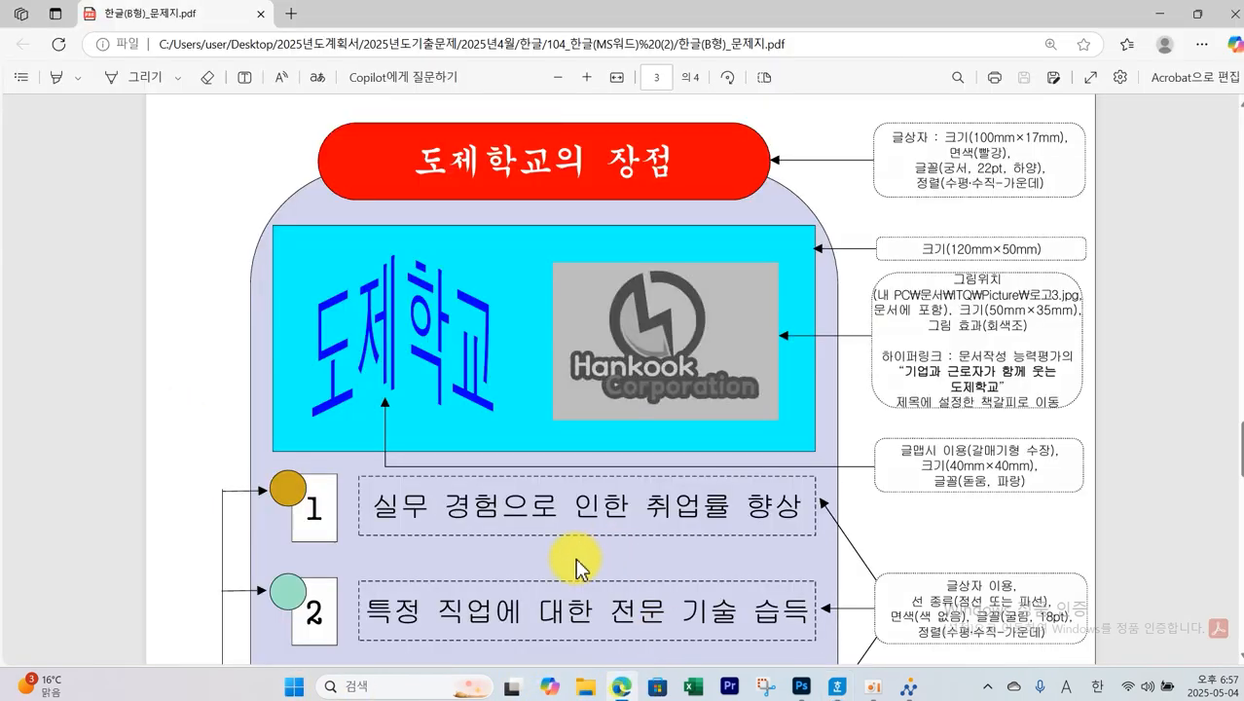
{"action": "scroll", "coordinate": [574, 564], "scroll_direction": "down", "scroll_amount": 2}
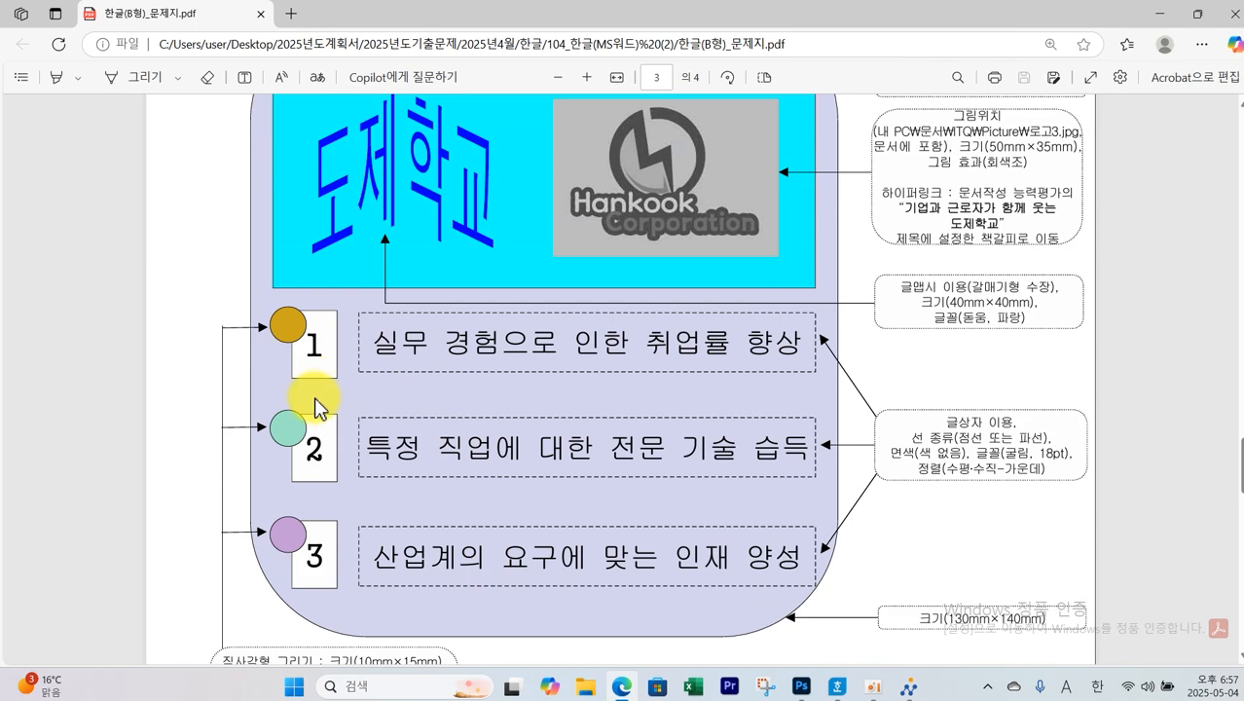
{"action": "mouse_move", "coordinate": [294, 596]}
{"action": "left_mouse_down"}
{"action": "mouse_move", "coordinate": [326, 278]}
{"action": "mouse_move", "coordinate": [335, 554]}
{"action": "left_mouse_up"}
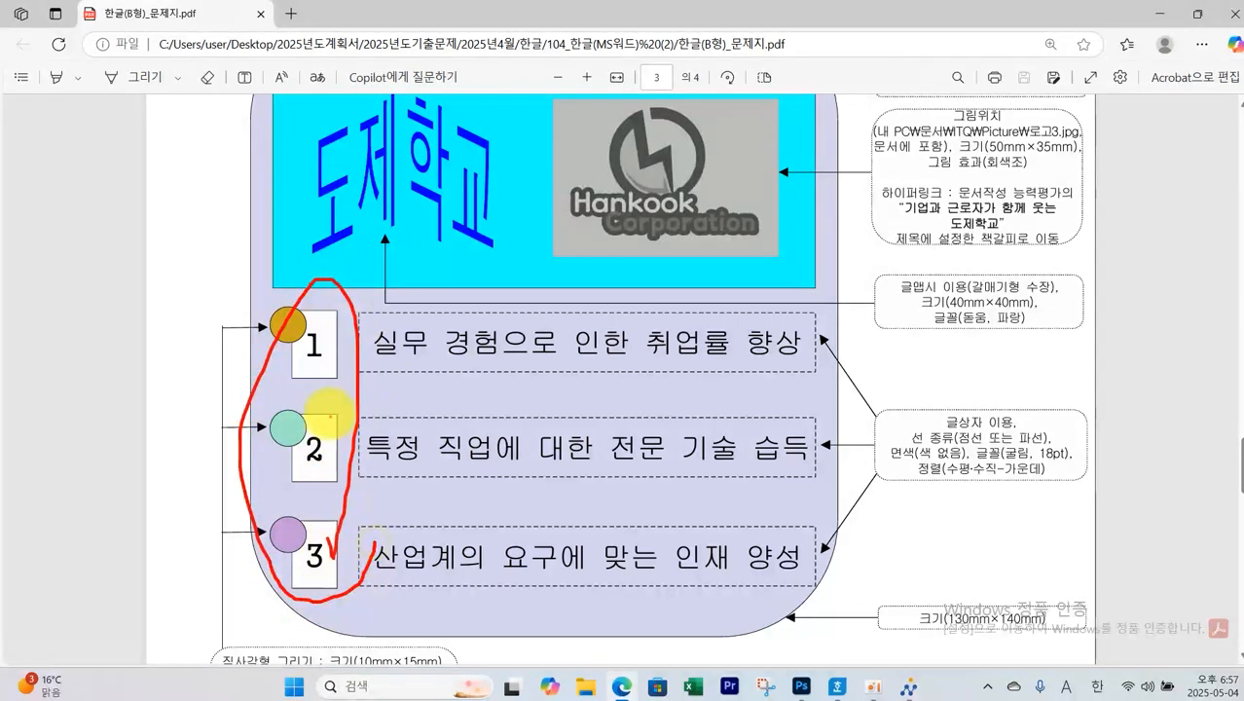
{"action": "left_click_drag", "start_coordinate": [289, 383], "coordinate": [338, 345]}
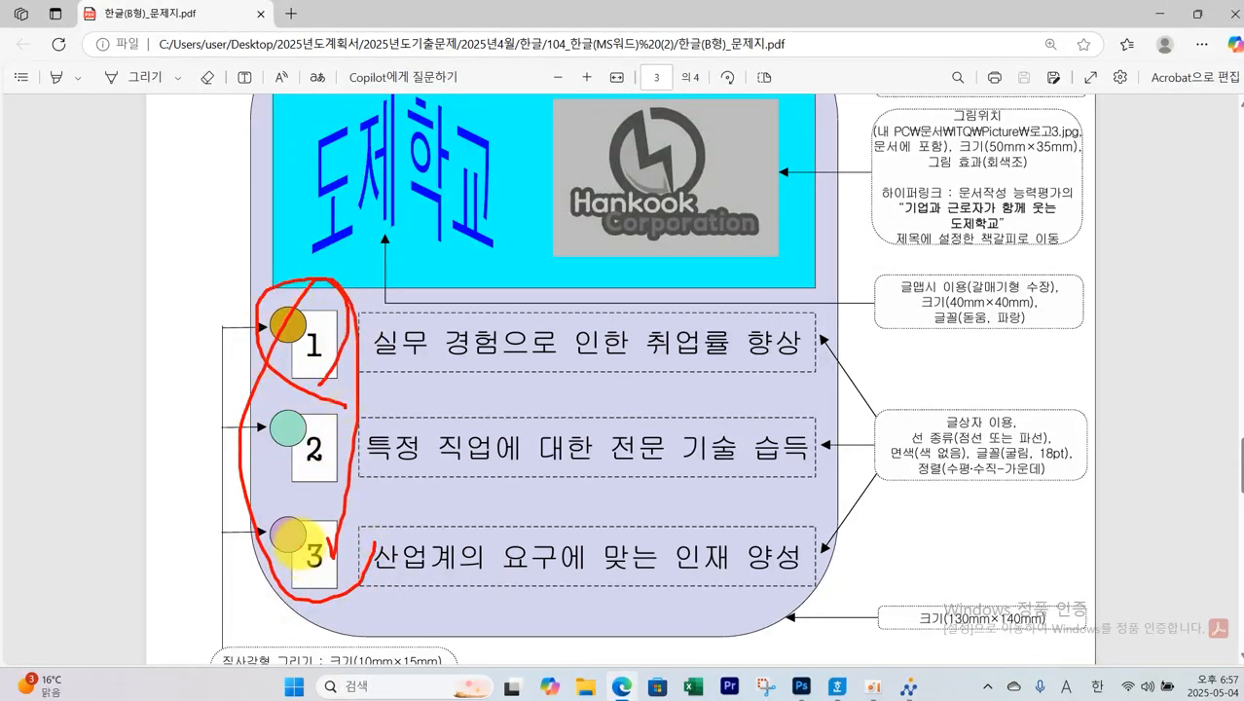
{"action": "key", "text": "Escape"}
{"action": "scroll", "coordinate": [298, 521], "scroll_direction": "down", "scroll_amount": 2}
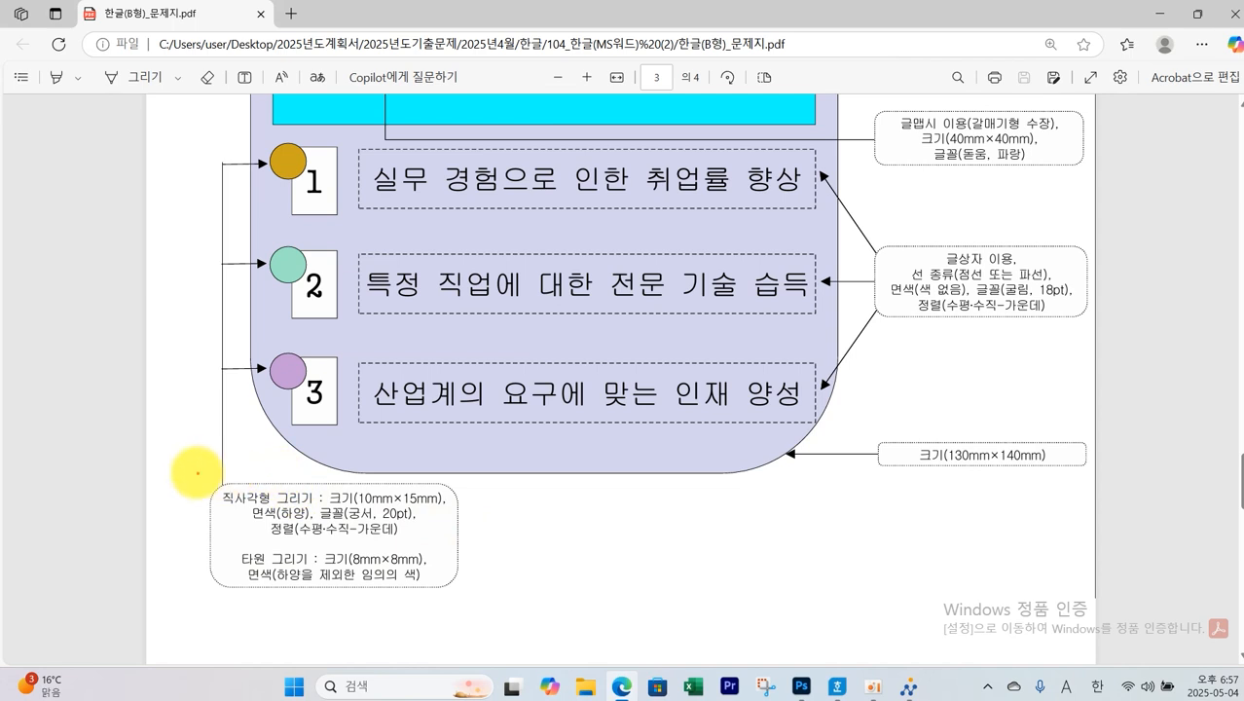
{"action": "mouse_move", "coordinate": [193, 474]}
{"action": "left_mouse_down"}
{"action": "mouse_move", "coordinate": [389, 598]}
{"action": "mouse_move", "coordinate": [458, 596]}
{"action": "mouse_move", "coordinate": [458, 474]}
{"action": "left_mouse_up"}
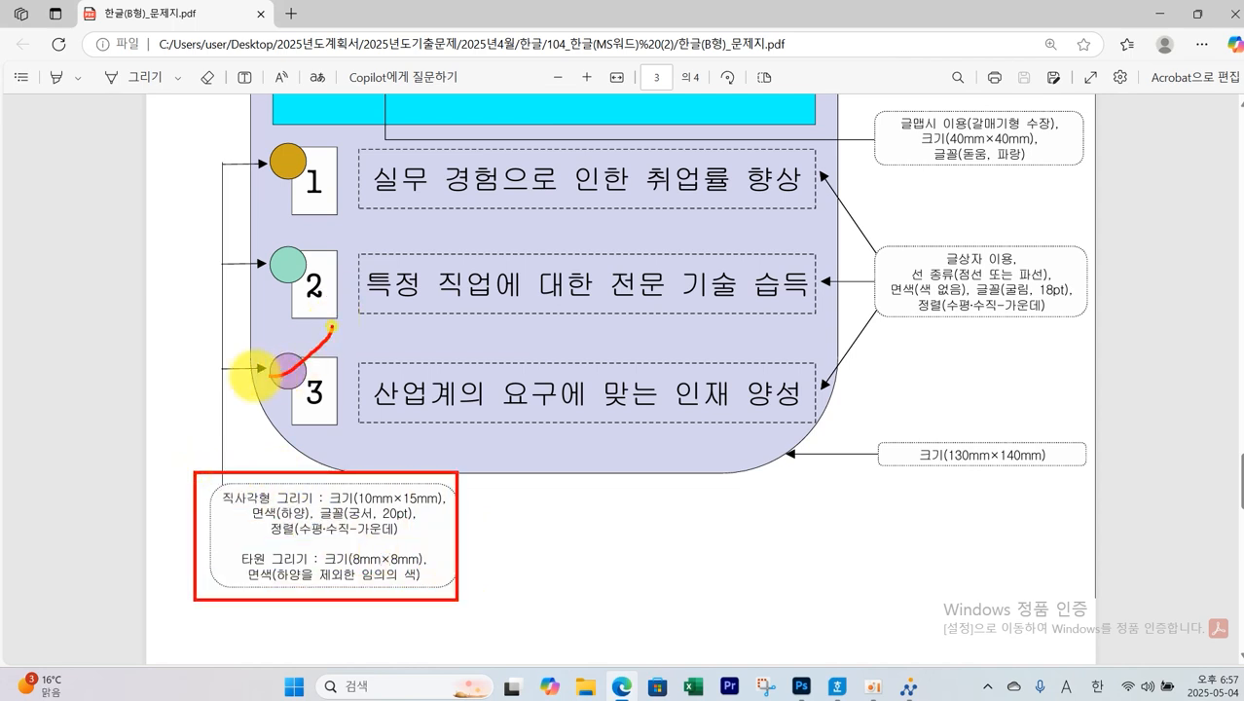
{"action": "mouse_move", "coordinate": [273, 373]}
{"action": "left_mouse_down"}
{"action": "mouse_move", "coordinate": [333, 189]}
{"action": "mouse_move", "coordinate": [283, 372]}
{"action": "mouse_move", "coordinate": [244, 413]}
{"action": "mouse_move", "coordinate": [306, 399]}
{"action": "left_mouse_up"}
{"action": "left_click_drag", "start_coordinate": [346, 505], "coordinate": [435, 505]}
{"action": "left_click_drag", "start_coordinate": [258, 519], "coordinate": [394, 520]}
{"action": "left_click_drag", "start_coordinate": [277, 539], "coordinate": [399, 537]}
{"action": "left_click_drag", "start_coordinate": [241, 566], "coordinate": [409, 562]}
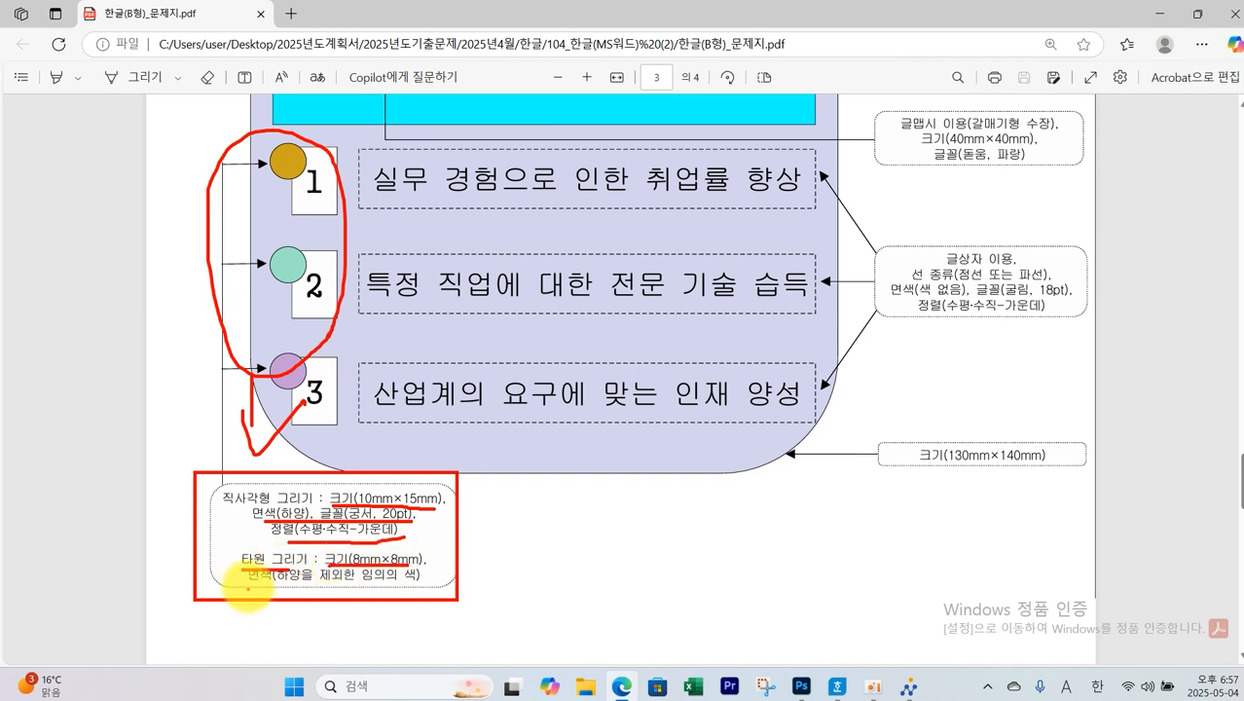
{"action": "left_click_drag", "start_coordinate": [275, 583], "coordinate": [411, 584]}
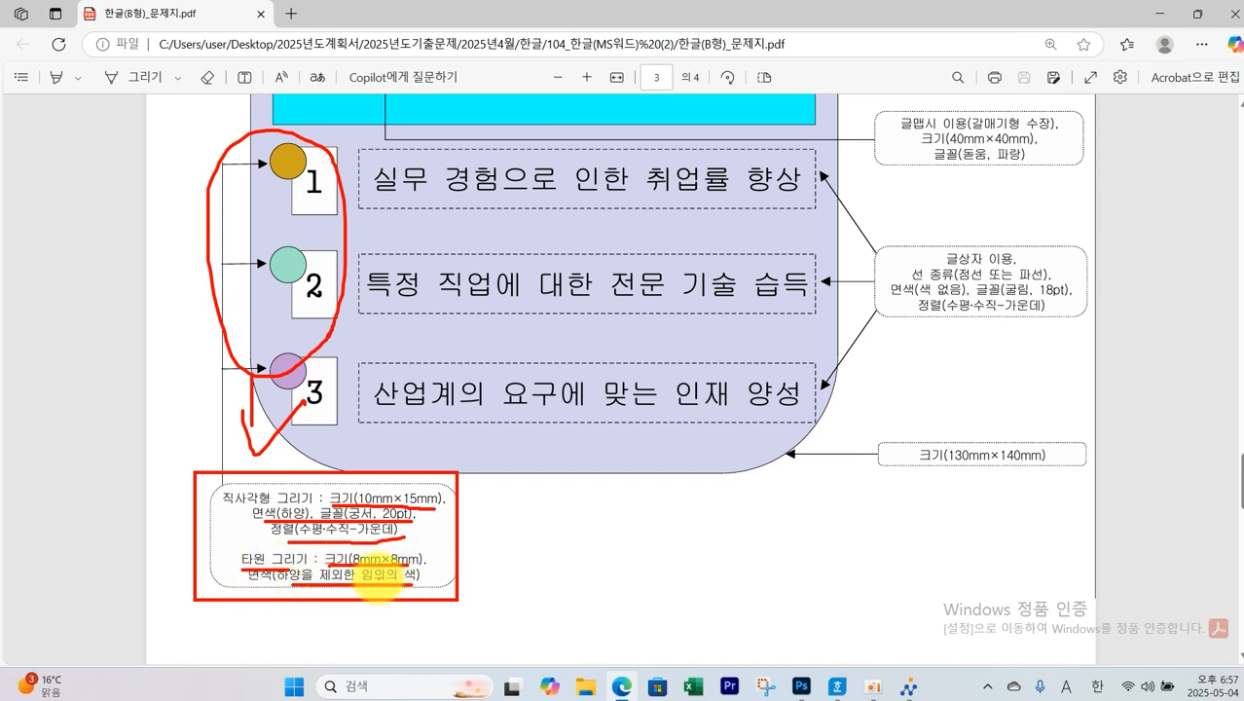
{"action": "key", "text": "Escape"}
Return to the 한글 document and draw a rectangle about 15 × 20 mm and an ellipse about 10 × 14 mm beside the rounded shape
{"action": "key", "text": "alt+Tab"}
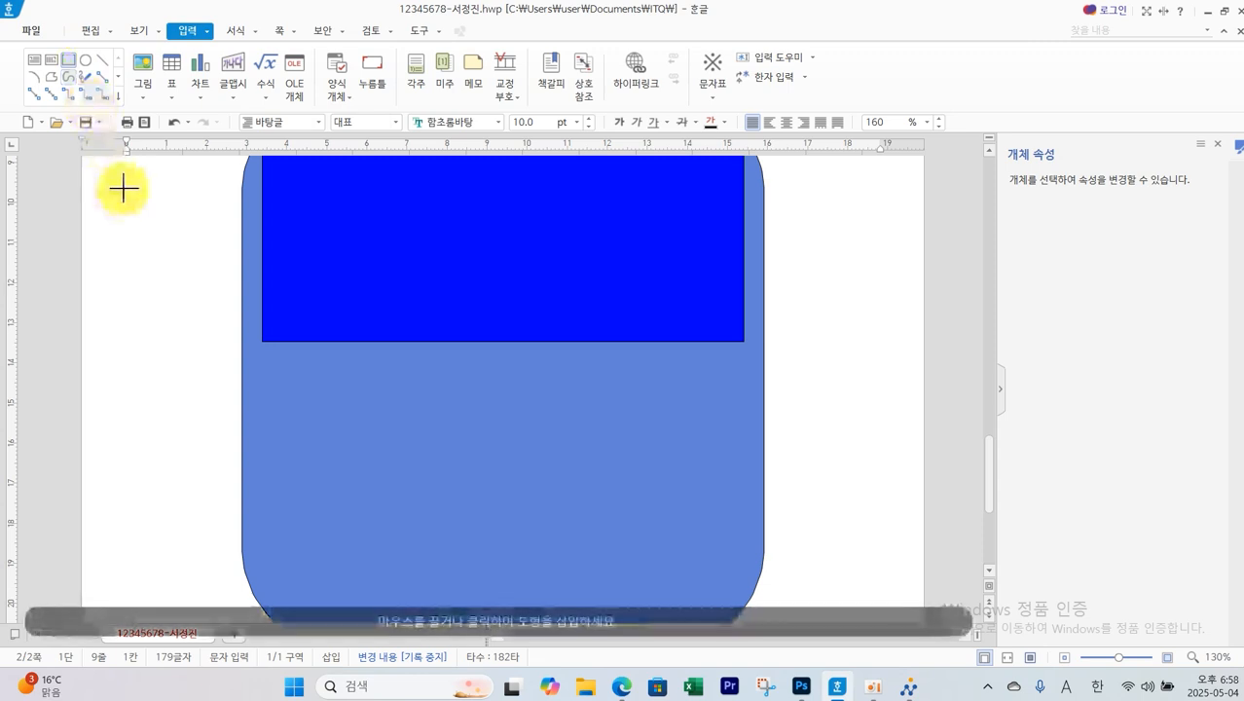
{"action": "left_click_drag", "start_coordinate": [125, 186], "coordinate": [186, 268]}
{"action": "left_click", "coordinate": [87, 60]}
{"action": "left_click_drag", "start_coordinate": [132, 324], "coordinate": [171, 383]}
Set the small rectangle's width to 10 mm and height to 15 mm, and lock its size
{"action": "double_click", "coordinate": [163, 233]}
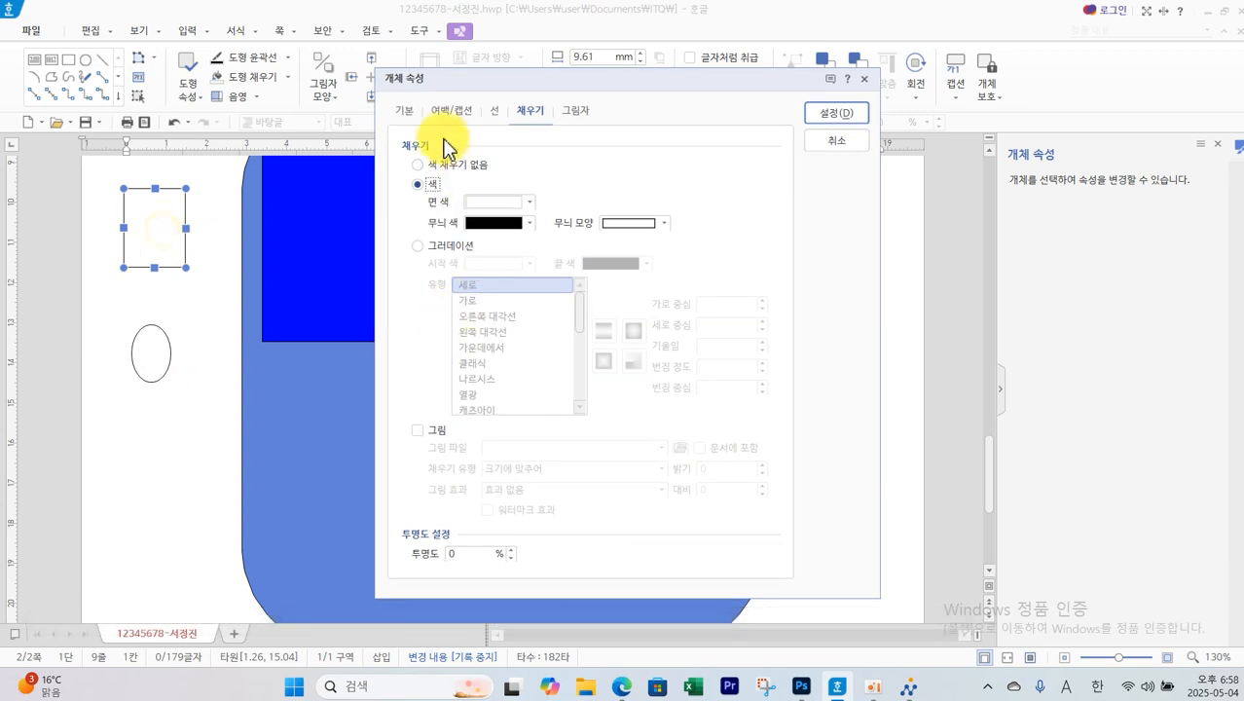
{"action": "left_click", "coordinate": [403, 110]}
{"action": "double_click", "coordinate": [595, 165]}
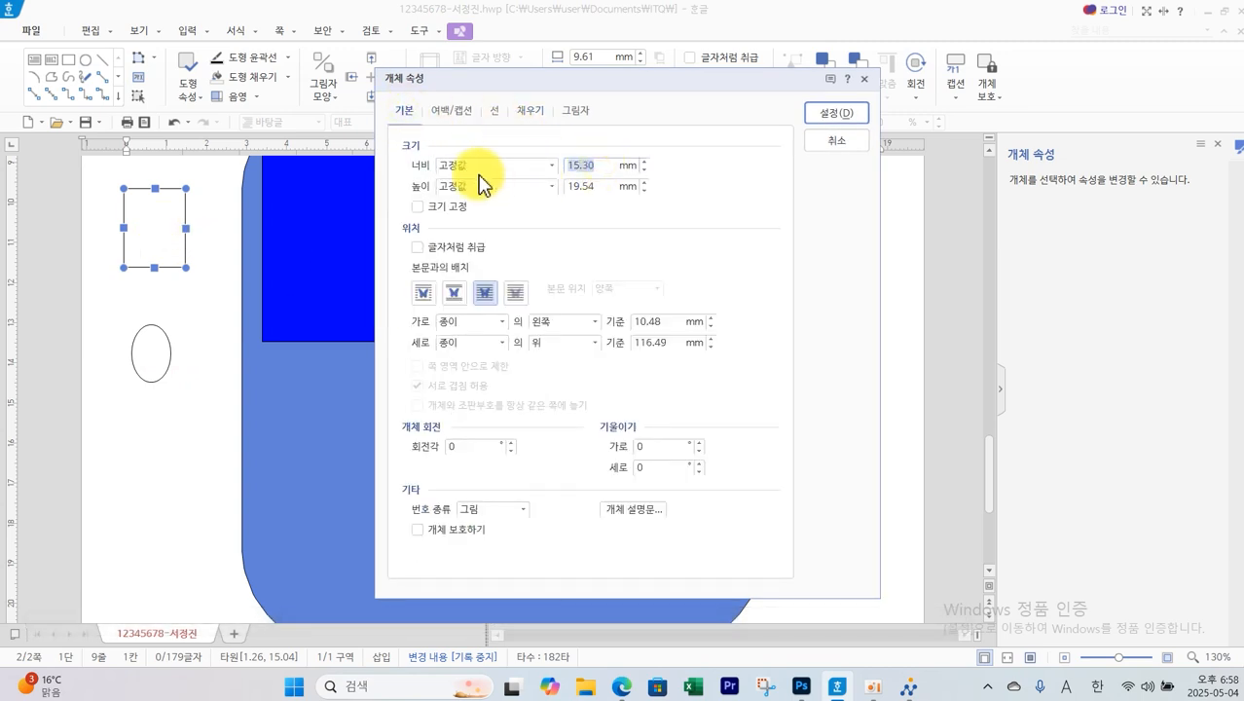
{"action": "type", "text": "10"}
{"action": "key", "text": "Tab"}
{"action": "type", "text": "15"}
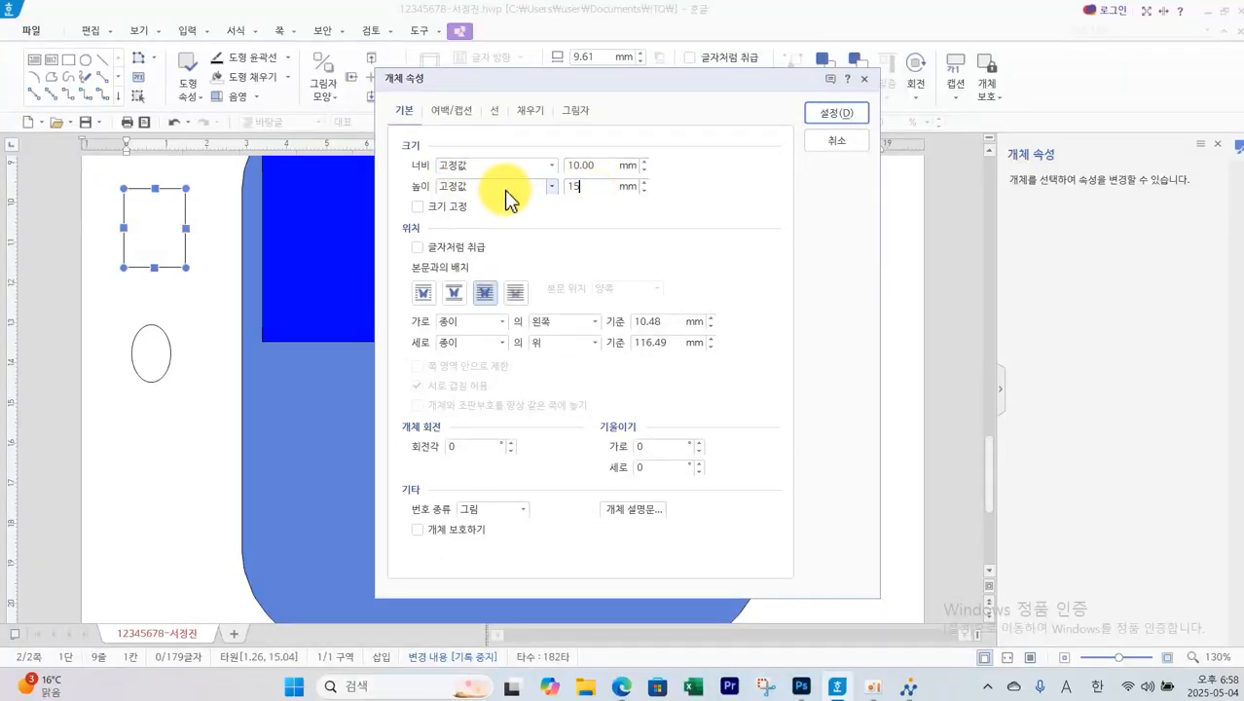
{"action": "left_click", "coordinate": [449, 207]}
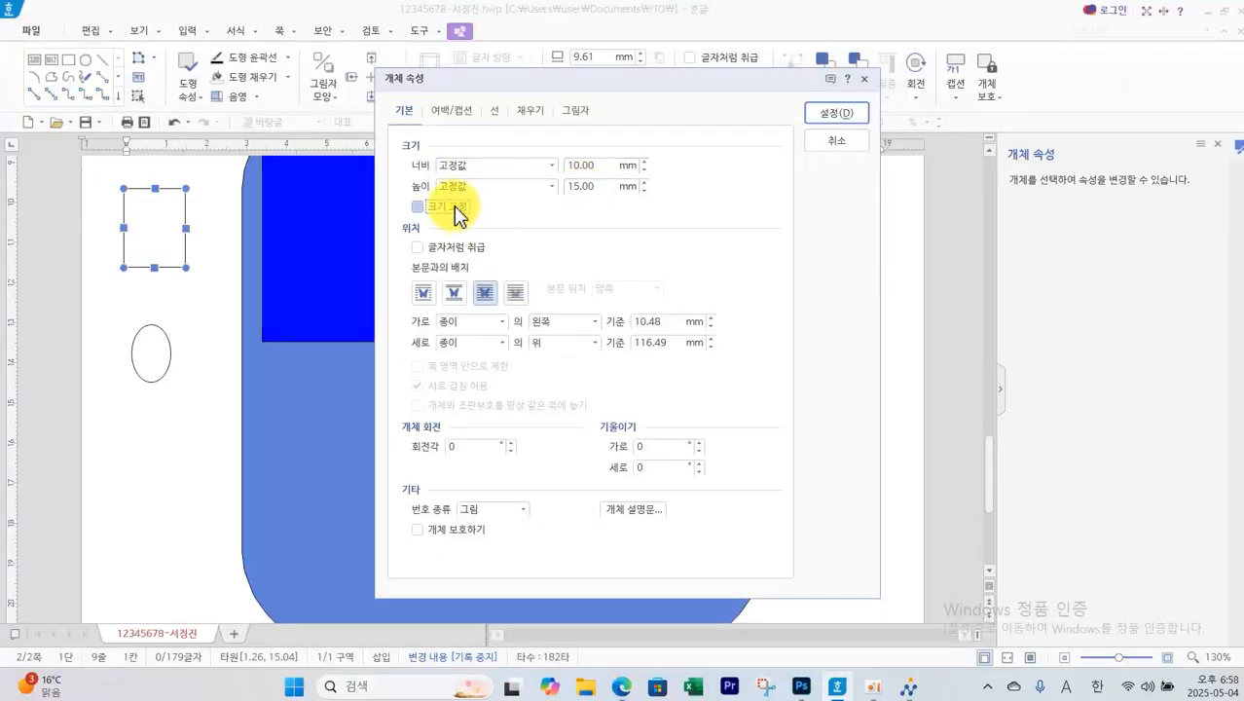
Fill the small rectangle white and move it inside the rounded shape, just below the bright blue rectangle's left end
{"action": "left_click", "coordinate": [494, 112]}
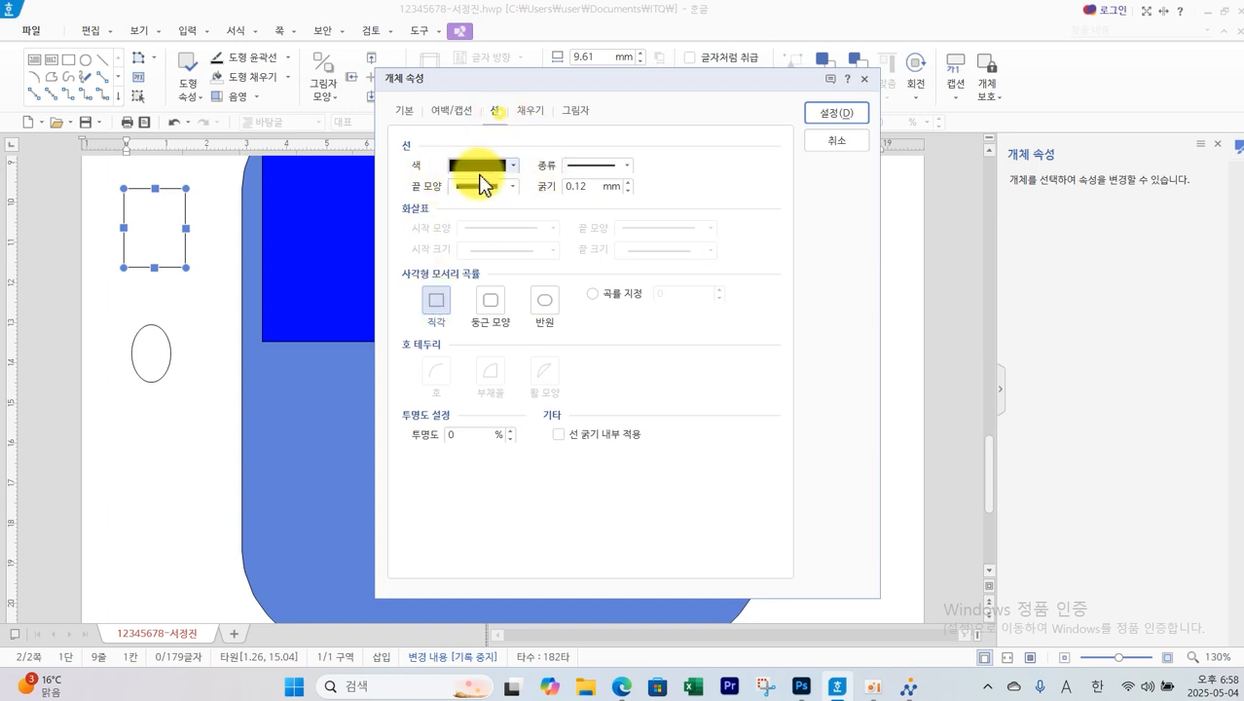
{"action": "left_click", "coordinate": [523, 112]}
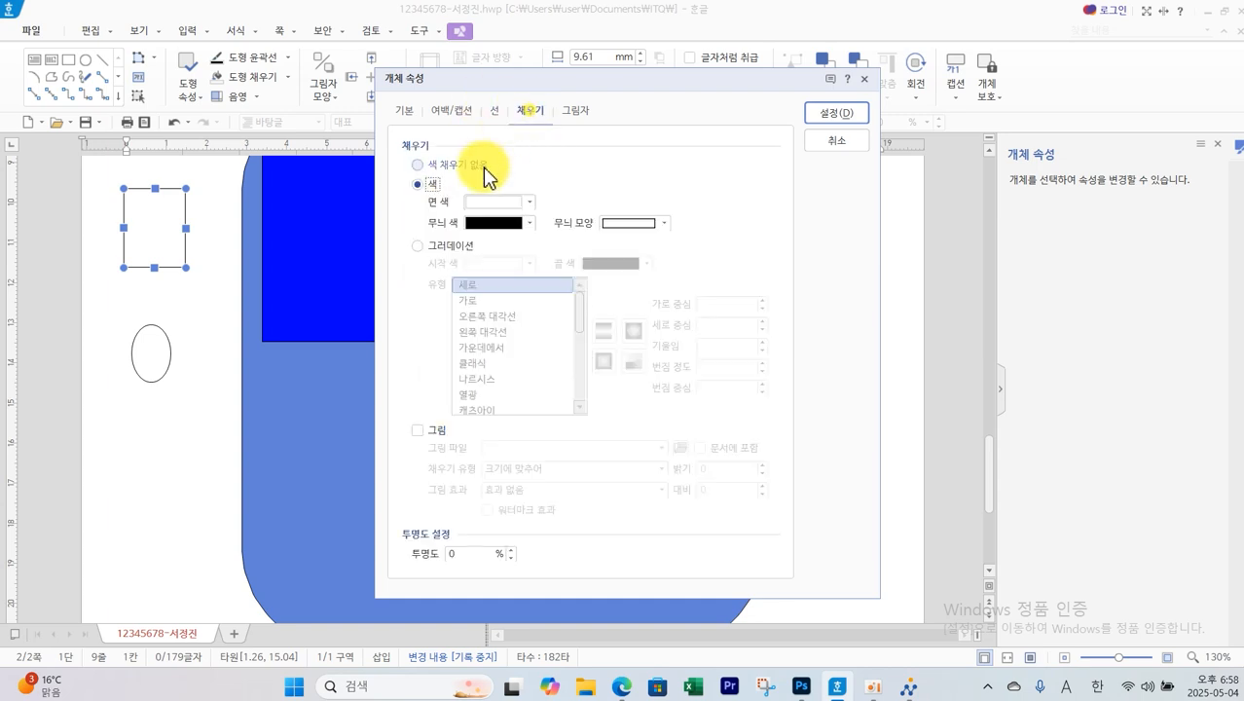
{"action": "left_click", "coordinate": [526, 201]}
{"action": "left_click", "coordinate": [476, 273]}
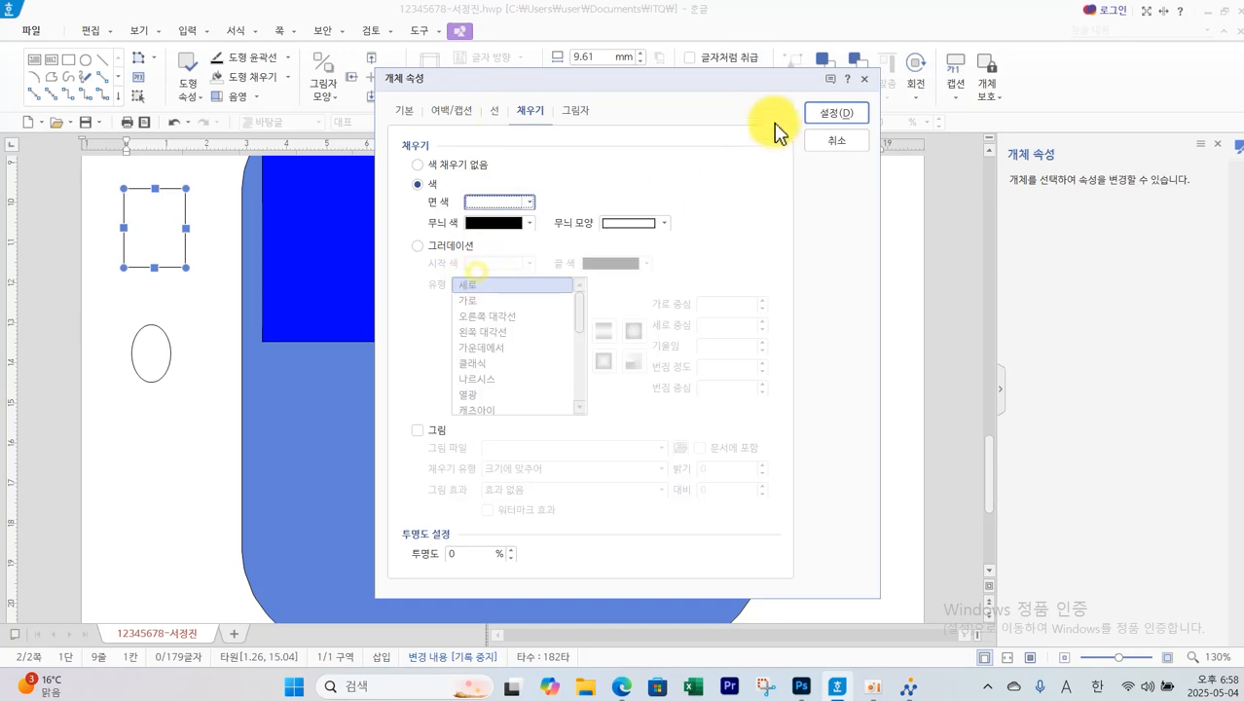
{"action": "left_click", "coordinate": [828, 115]}
{"action": "left_click_drag", "start_coordinate": [144, 234], "coordinate": [319, 417]}
Enter the number 1 in the small white rectangle using 궁서, 20 pt, with centre alignment
{"action": "left_click", "coordinate": [320, 408]}
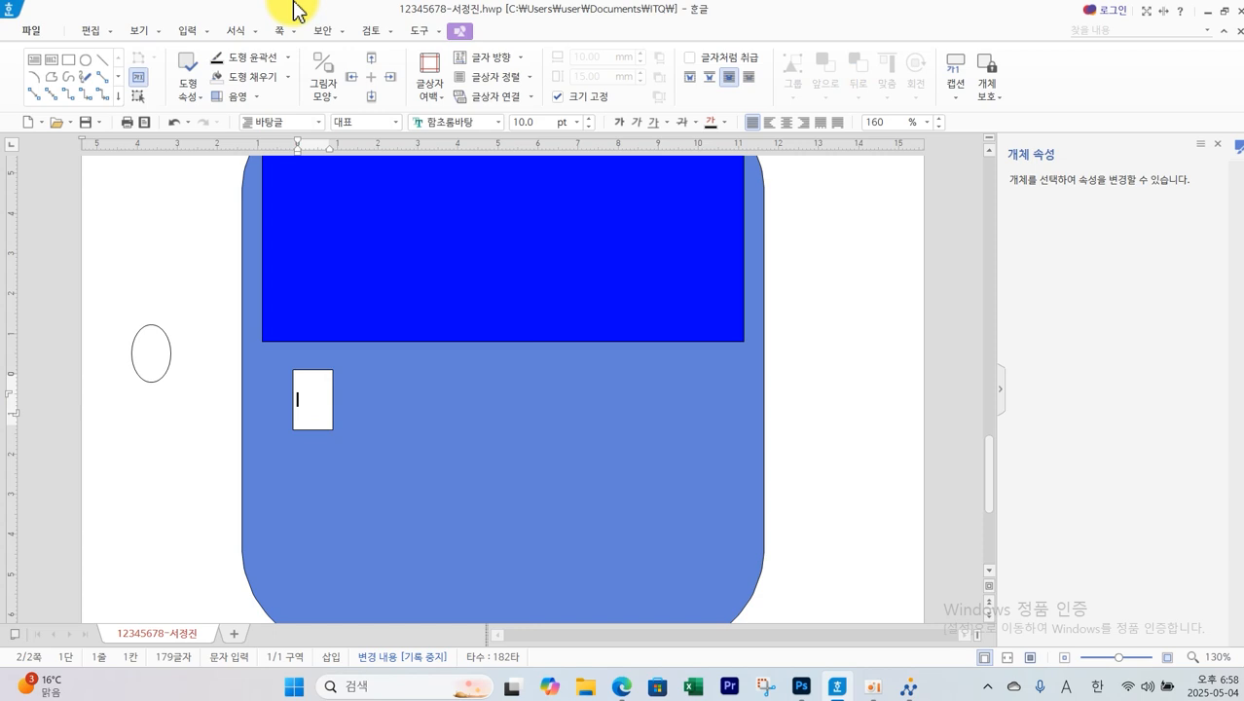
{"action": "left_click", "coordinate": [497, 123]}
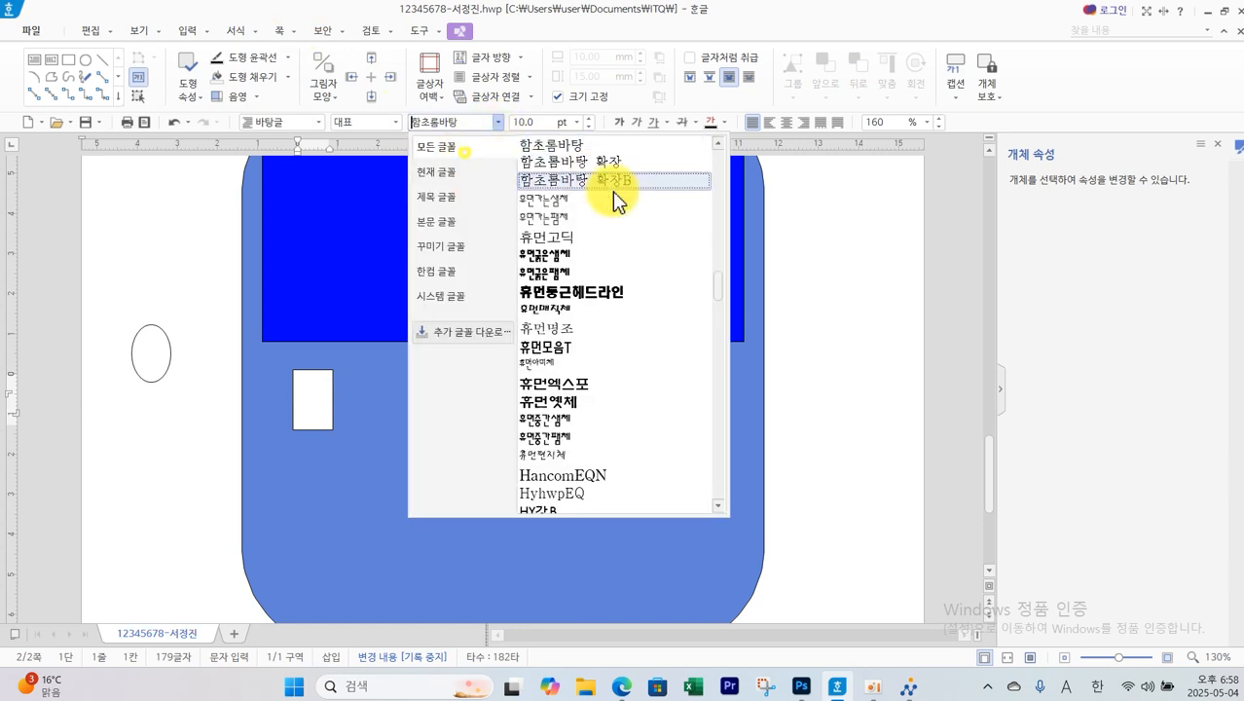
{"action": "left_click_drag", "start_coordinate": [721, 297], "coordinate": [730, 159]}
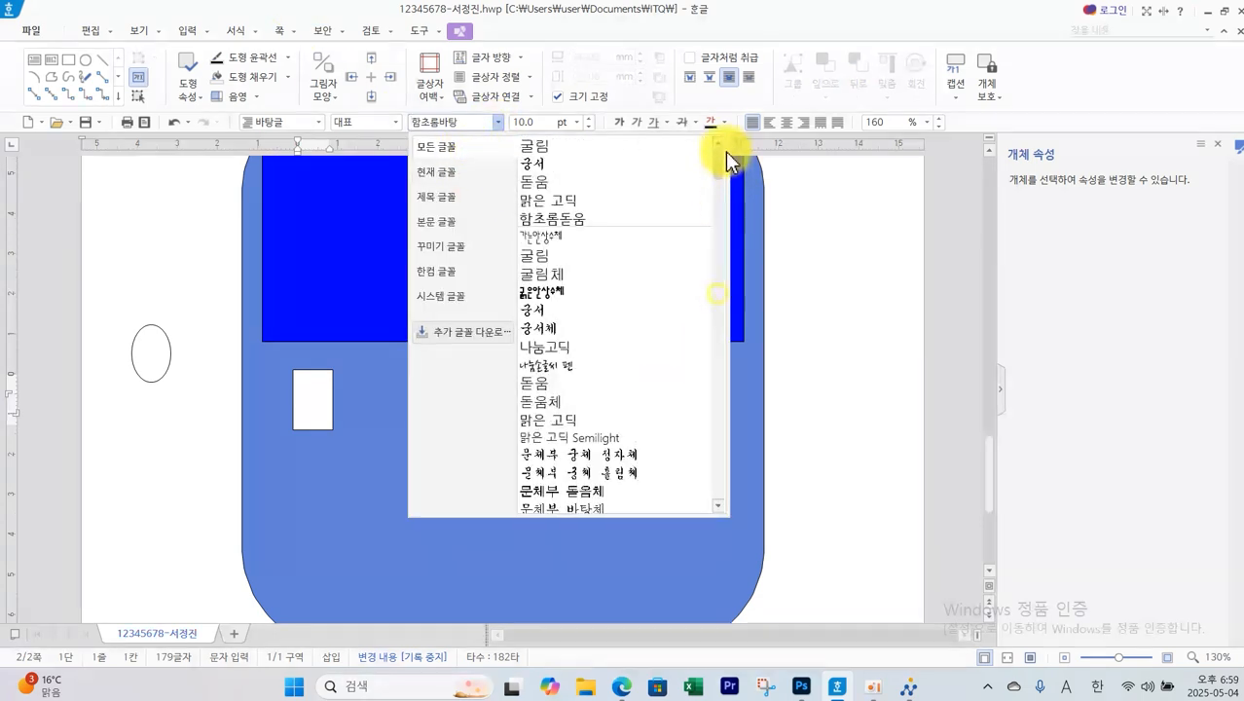
{"action": "left_click", "coordinate": [584, 162]}
{"action": "left_click", "coordinate": [576, 124]}
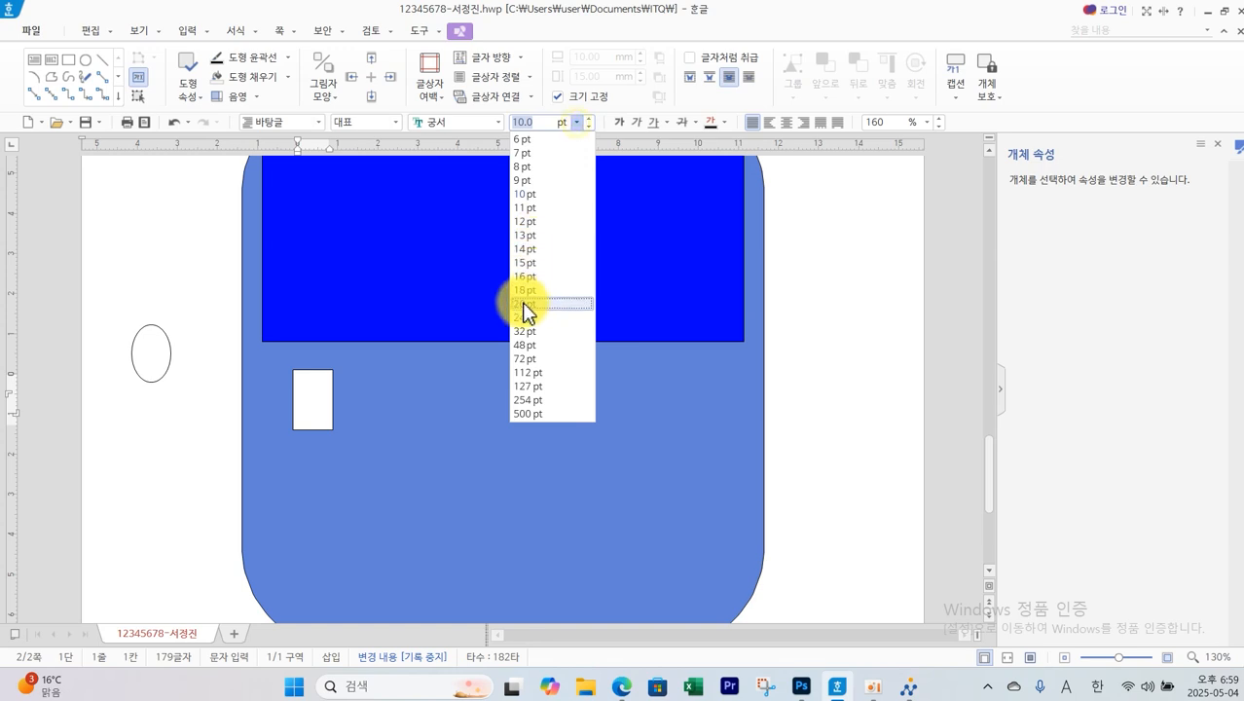
{"action": "left_click", "coordinate": [523, 306]}
{"action": "left_click", "coordinate": [786, 121]}
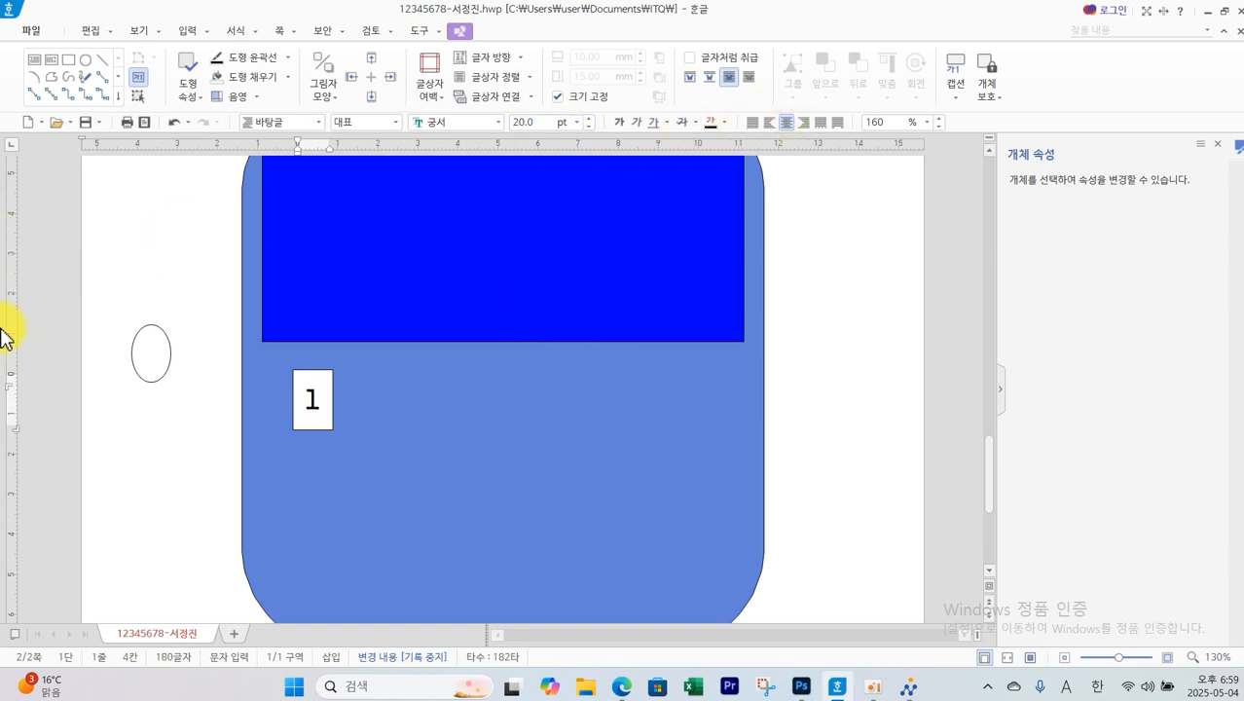
Set the ellipse beside the rounded shape to 8 mm wide and 8 mm high, and lock its size
{"action": "double_click", "coordinate": [139, 352]}
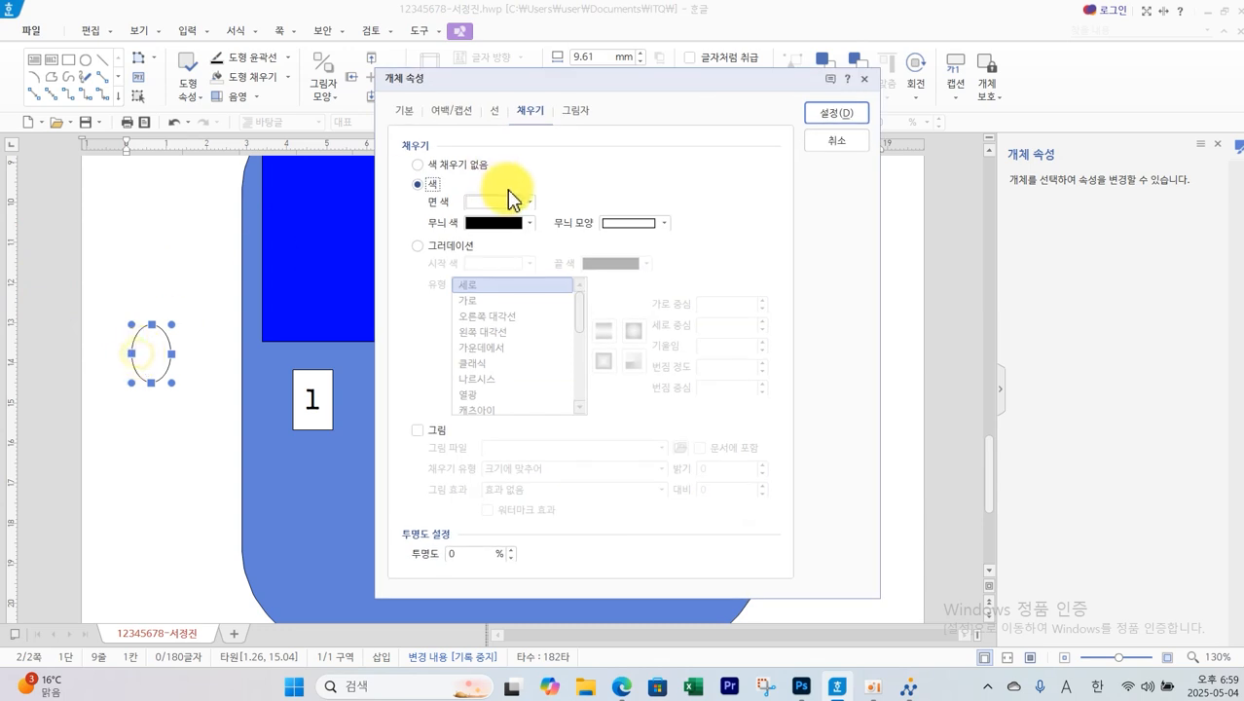
{"action": "left_click", "coordinate": [407, 111]}
{"action": "left_click", "coordinate": [595, 165]}
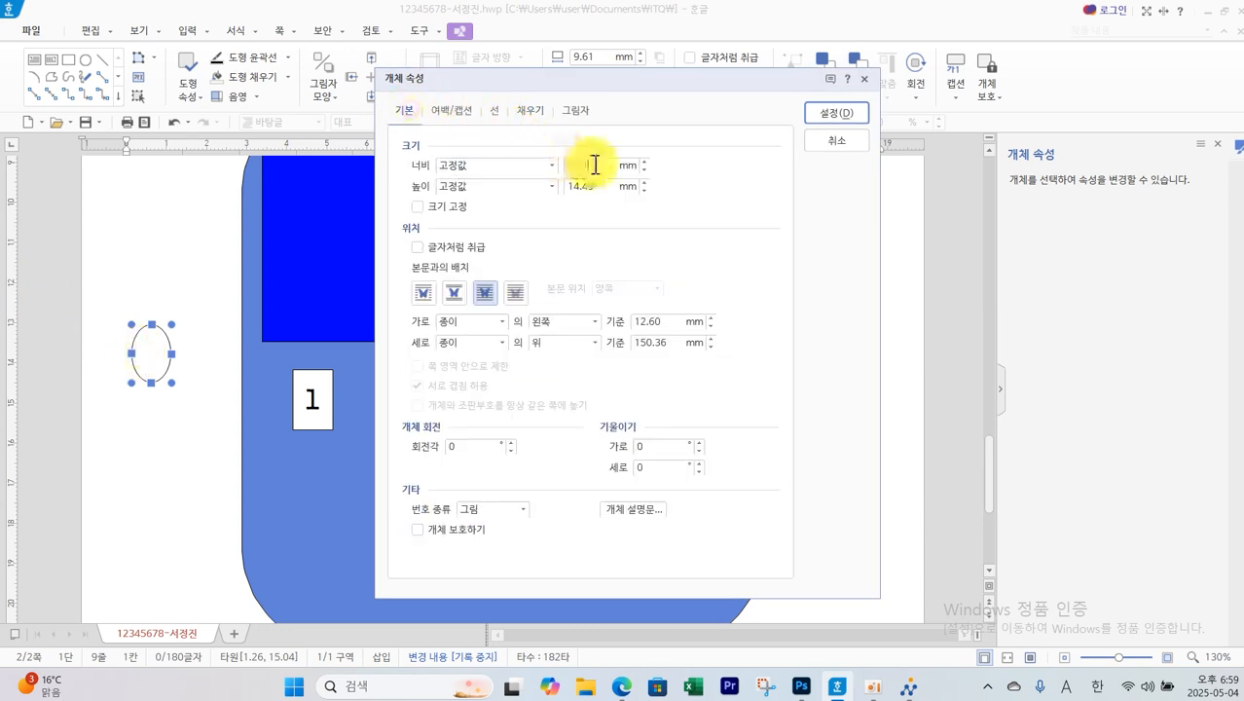
{"action": "type", "text": "8"}
{"action": "key", "text": "Tab"}
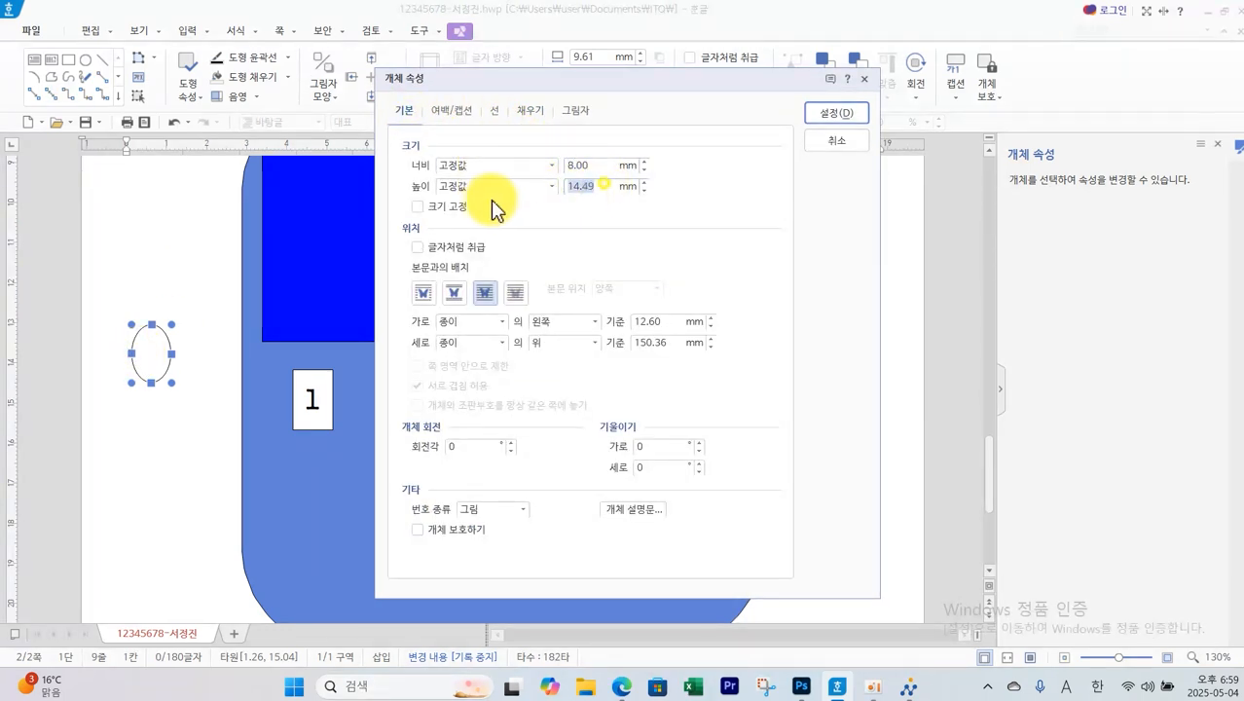
{"action": "left_click", "coordinate": [453, 208]}
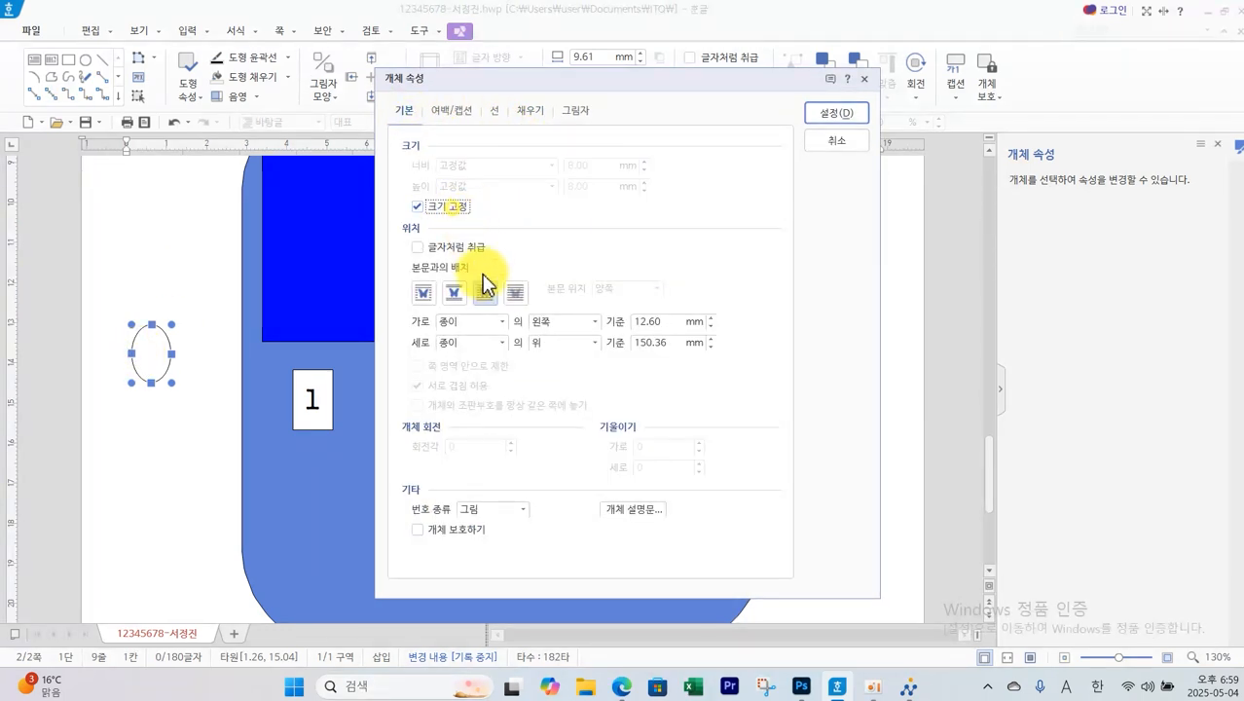
Fill the small circle orange and move it over the upper-left corner of the white rectangle numbered 1
{"action": "left_click", "coordinate": [526, 114]}
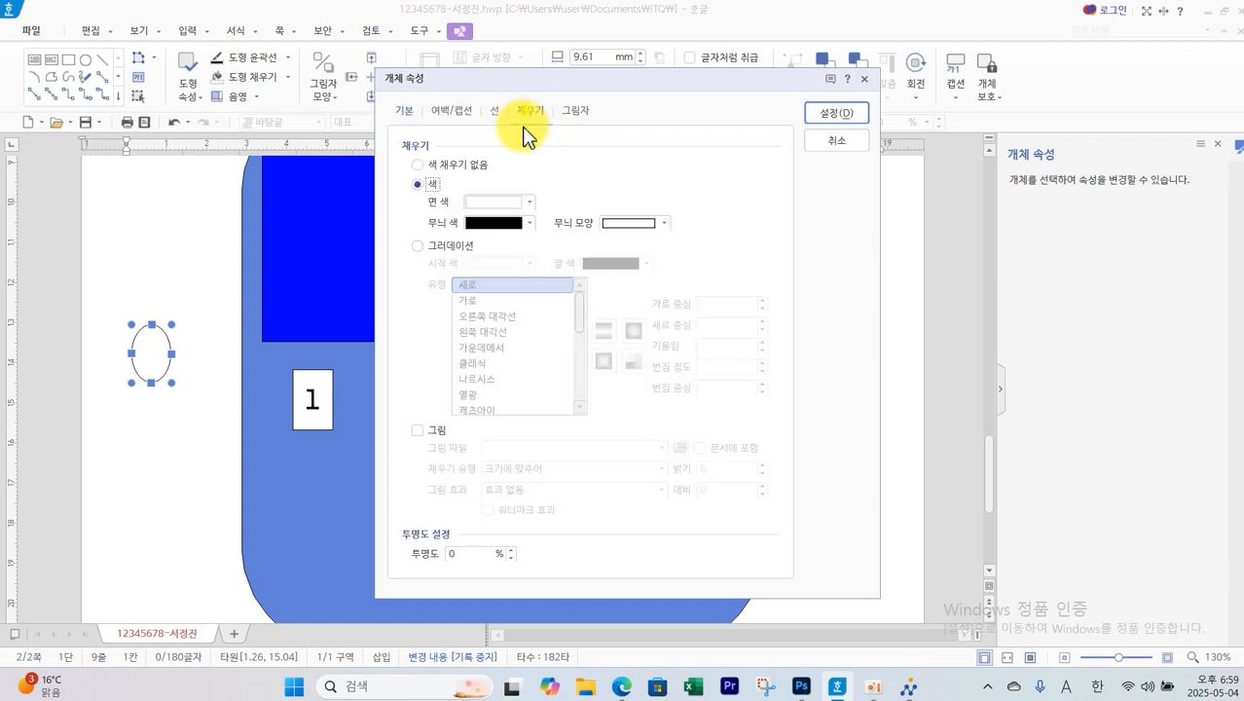
{"action": "left_click", "coordinate": [528, 208]}
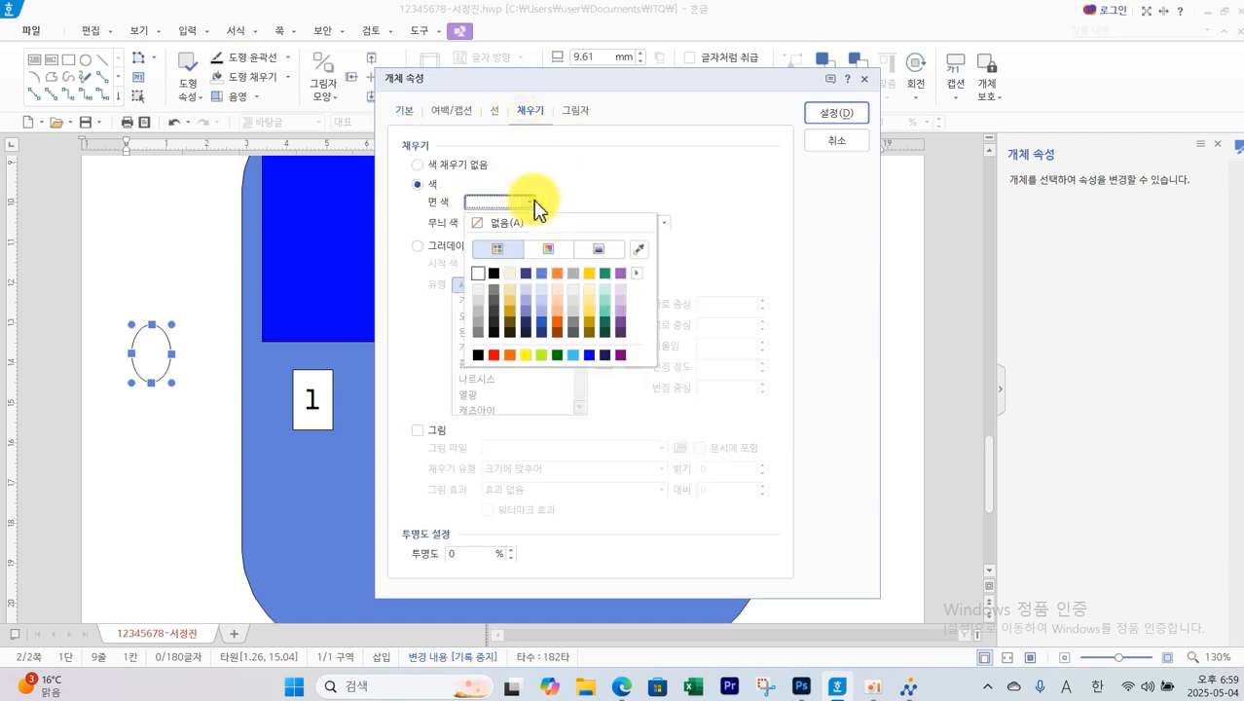
{"action": "left_click", "coordinate": [510, 355]}
{"action": "left_click", "coordinate": [829, 115]}
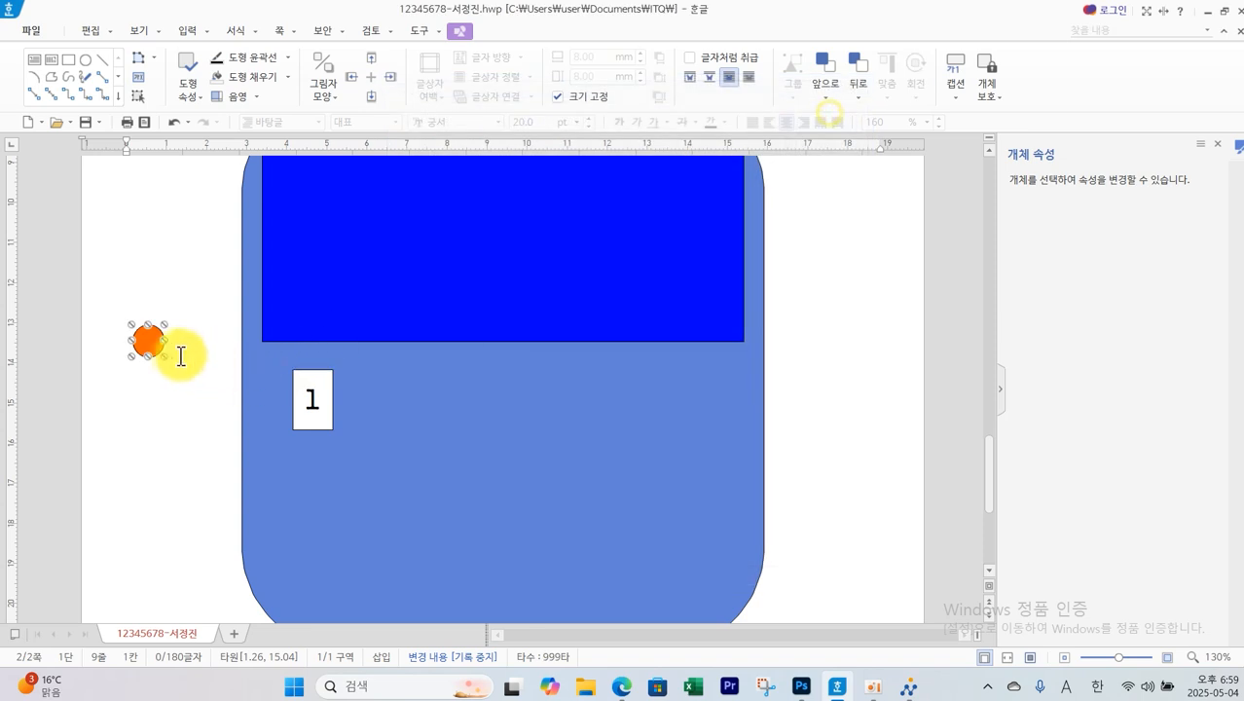
{"action": "left_click_drag", "start_coordinate": [156, 343], "coordinate": [301, 376]}
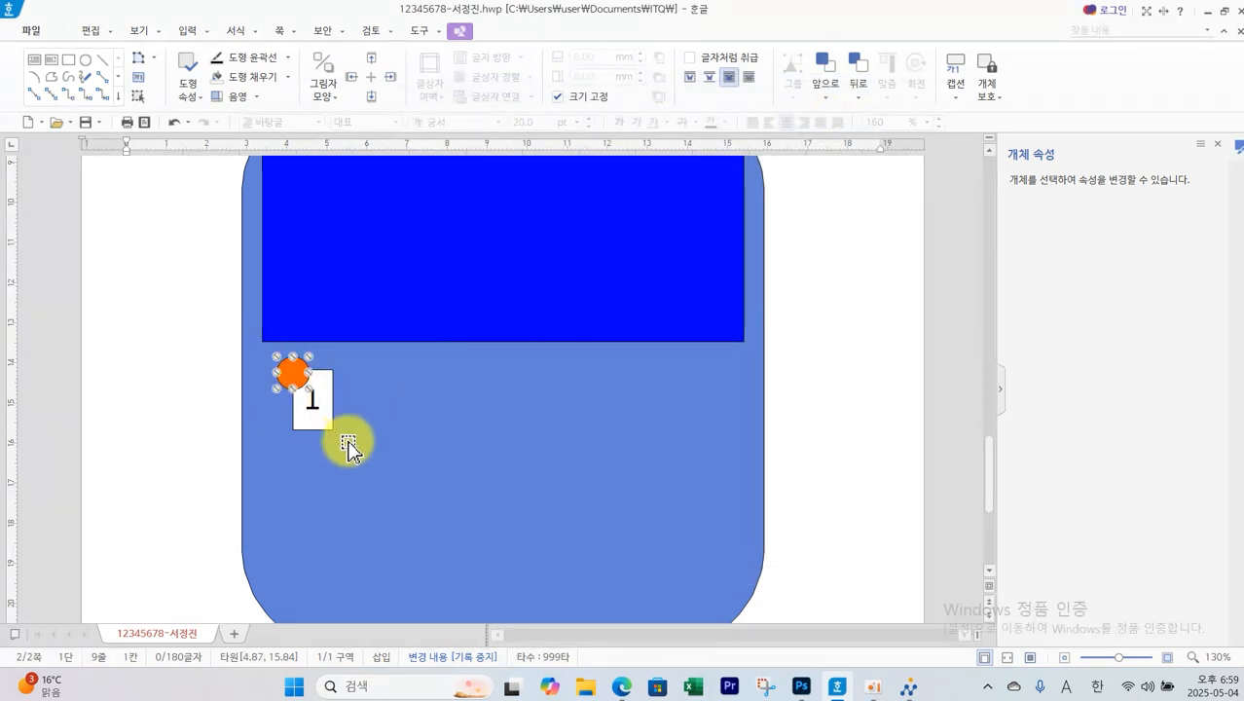
Switch to the exam PDF in Edge and examine the title banner and the first item's text box in question 4
{"action": "scroll", "coordinate": [420, 297], "scroll_direction": "up", "scroll_amount": 1}
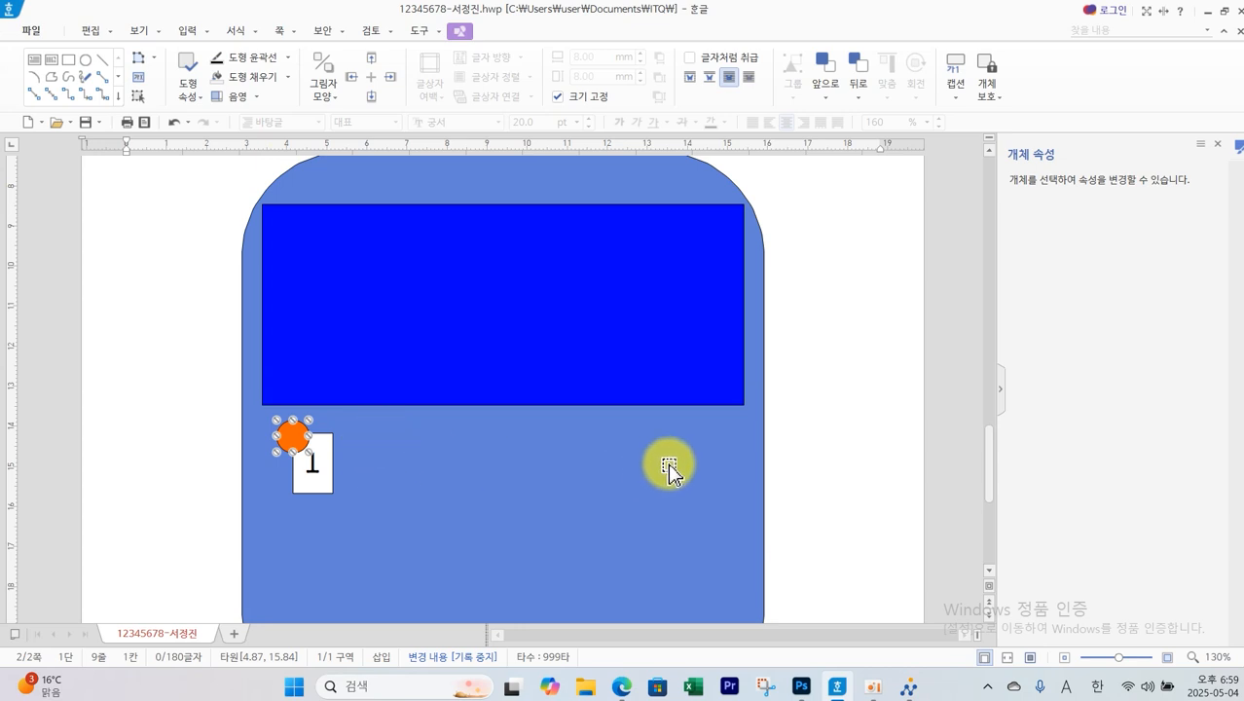
{"action": "scroll", "coordinate": [606, 430], "scroll_direction": "up", "scroll_amount": 2}
{"action": "scroll", "coordinate": [555, 314], "scroll_direction": "down", "scroll_amount": 1}
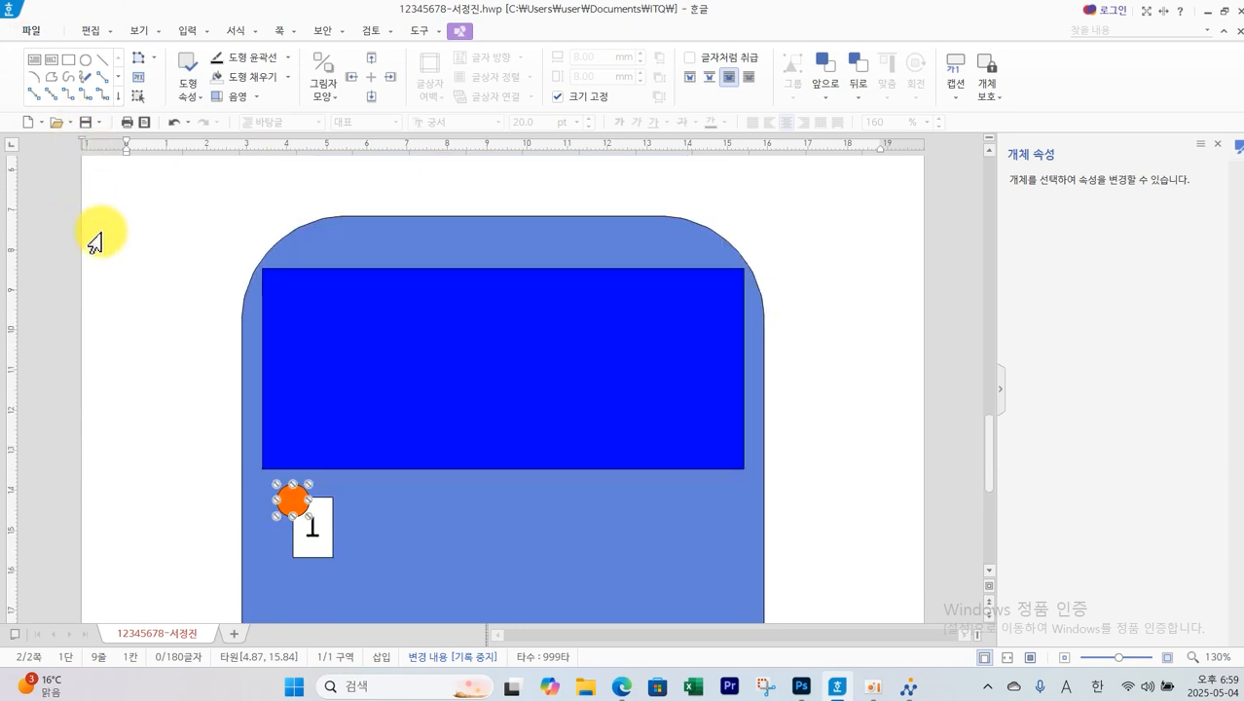
{"action": "left_click", "coordinate": [622, 688]}
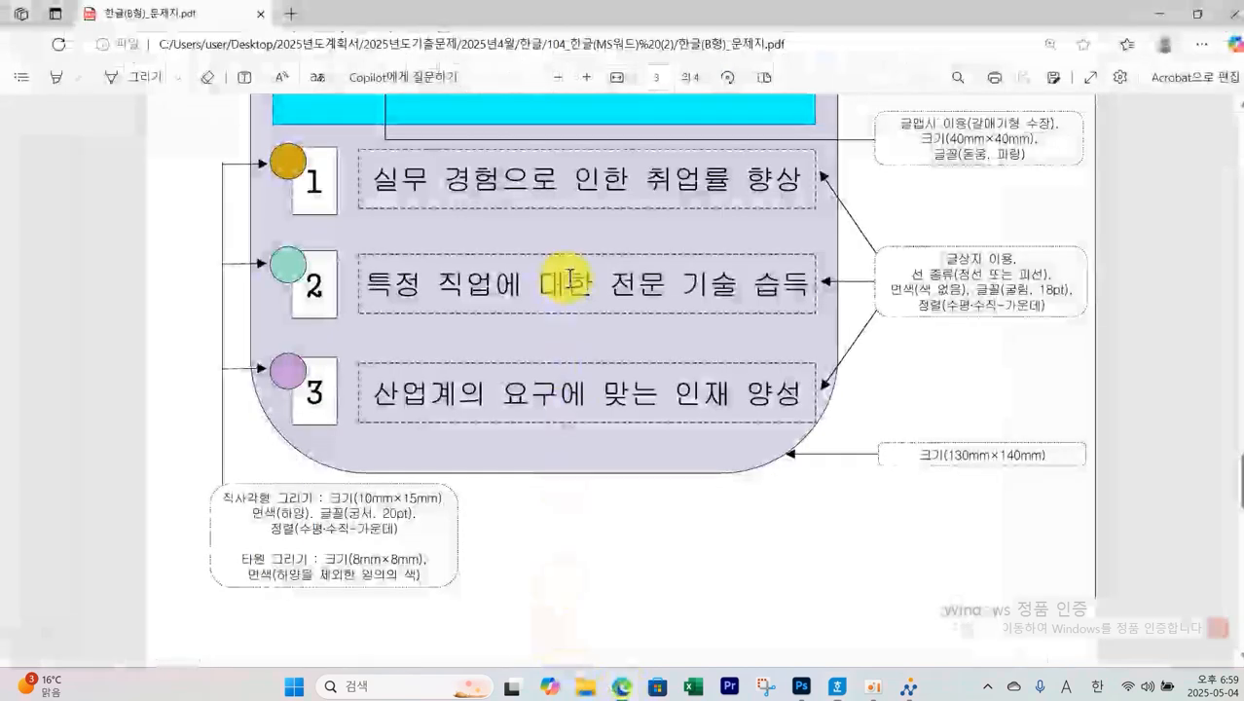
{"action": "scroll", "coordinate": [570, 287], "scroll_direction": "up", "scroll_amount": 3}
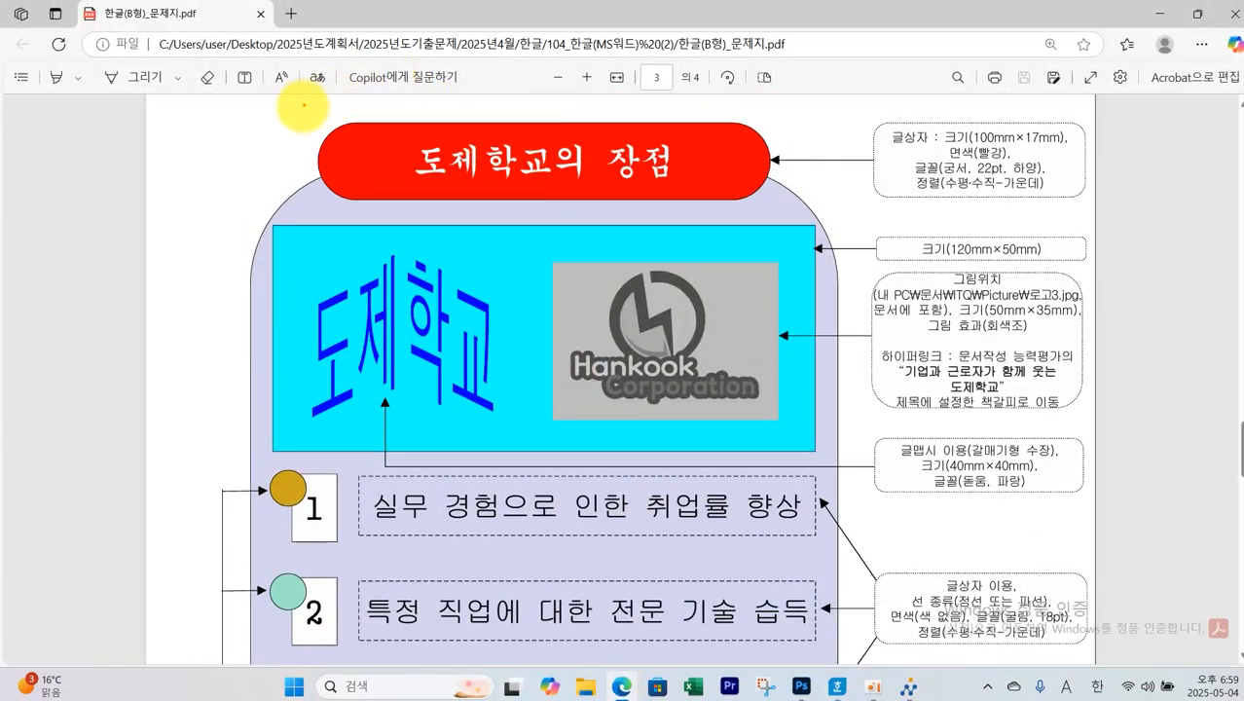
{"action": "left_click_drag", "start_coordinate": [303, 103], "coordinate": [802, 204]}
{"action": "mouse_move", "coordinate": [340, 465]}
{"action": "left_mouse_down"}
{"action": "mouse_move", "coordinate": [528, 547]}
{"action": "mouse_move", "coordinate": [805, 564]}
{"action": "mouse_move", "coordinate": [863, 539]}
{"action": "mouse_move", "coordinate": [849, 538]}
{"action": "left_mouse_up"}
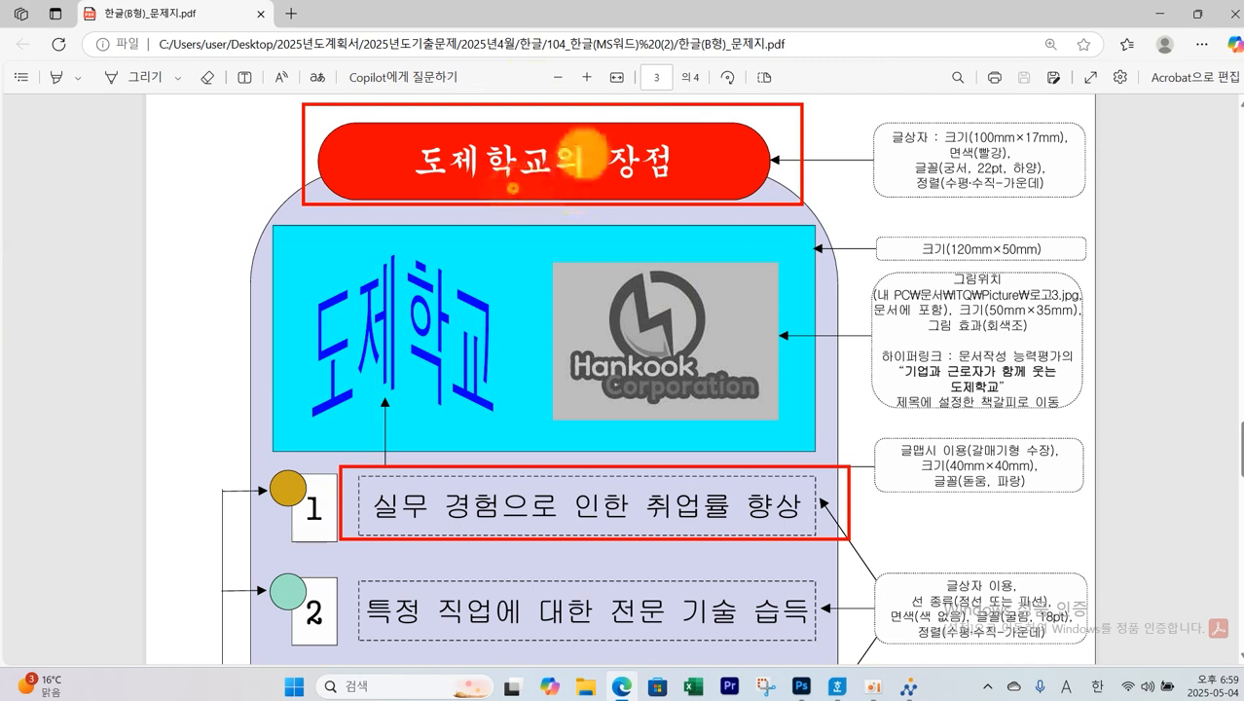
{"action": "left_click", "coordinate": [571, 167]}
{"action": "mouse_move", "coordinate": [640, 201]}
{"action": "left_mouse_down"}
{"action": "mouse_move", "coordinate": [531, 244]}
{"action": "mouse_move", "coordinate": [525, 221]}
{"action": "left_mouse_up"}
{"action": "left_click_drag", "start_coordinate": [537, 169], "coordinate": [697, 184]}
{"action": "mouse_move", "coordinate": [746, 118]}
{"action": "left_mouse_down"}
{"action": "mouse_move", "coordinate": [778, 159]}
{"action": "mouse_move", "coordinate": [764, 182]}
{"action": "left_mouse_up"}
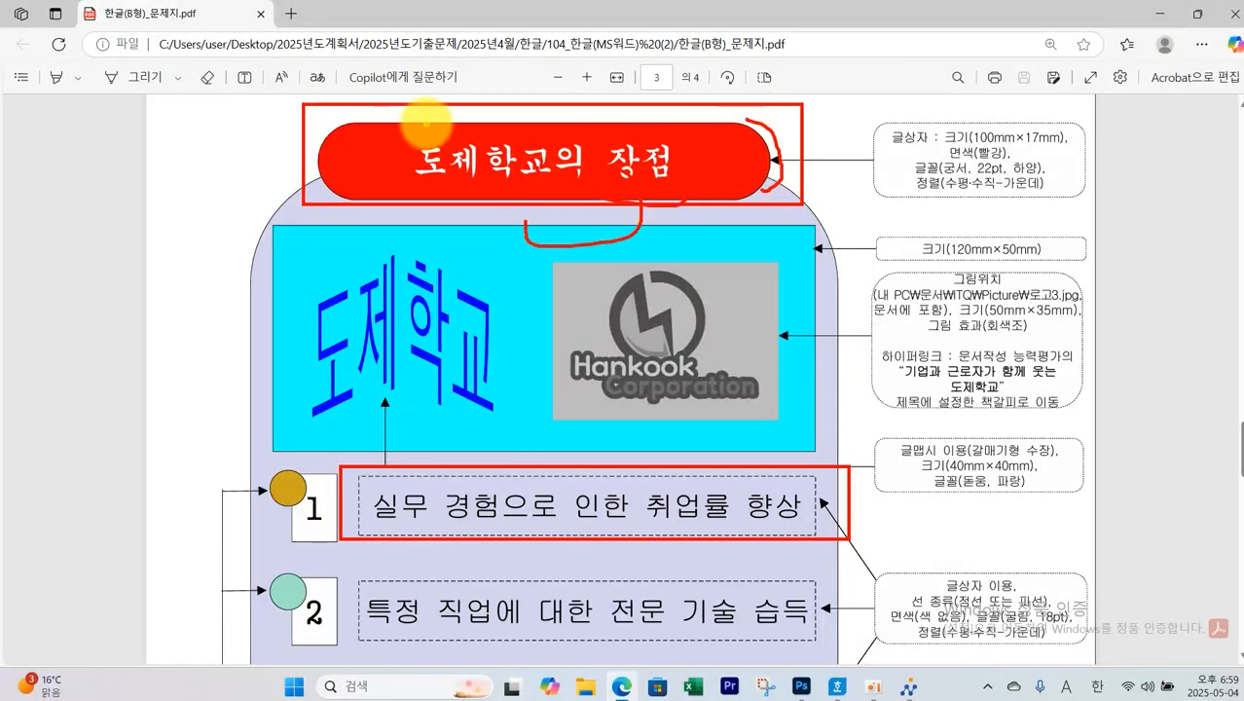
{"action": "mouse_move", "coordinate": [426, 124]}
{"action": "left_mouse_down"}
{"action": "mouse_move", "coordinate": [419, 165]}
{"action": "mouse_move", "coordinate": [435, 167]}
{"action": "left_mouse_up"}
{"action": "key", "text": "Escape"}
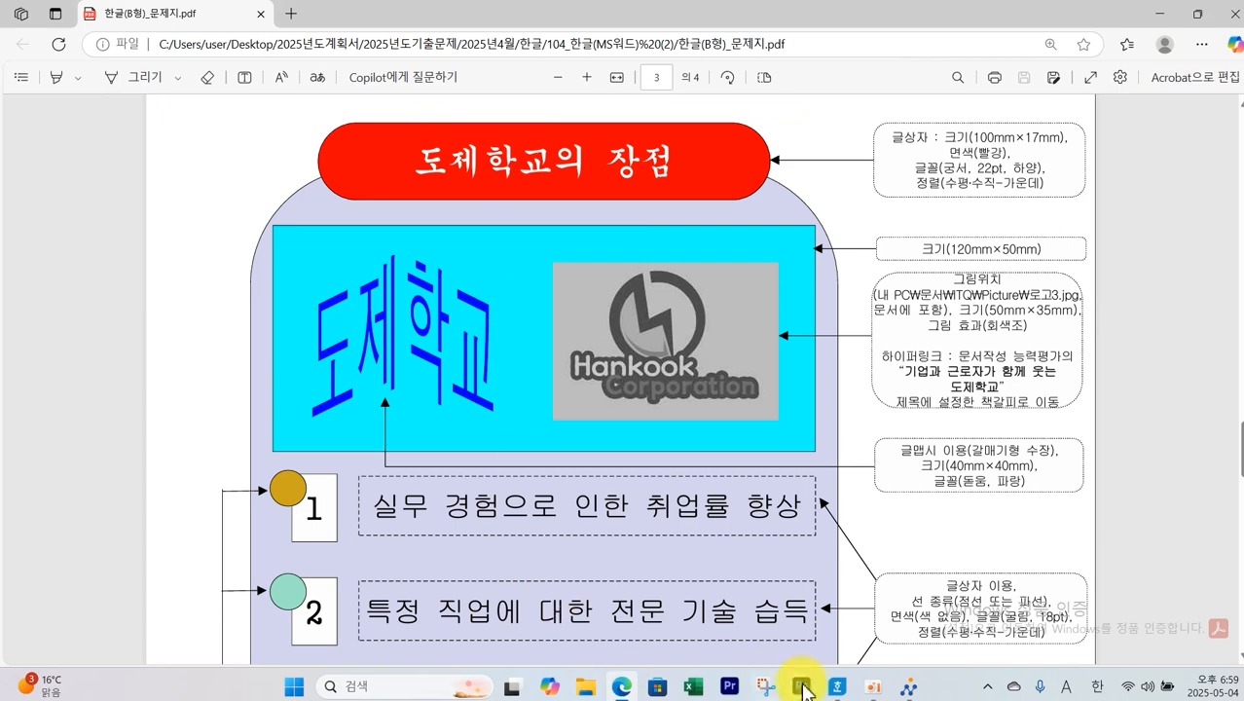
Return to 한글 and draw a text box about 99 × 17 mm over the rounded shape's top edge and another beside the number 1
{"action": "left_click", "coordinate": [841, 691]}
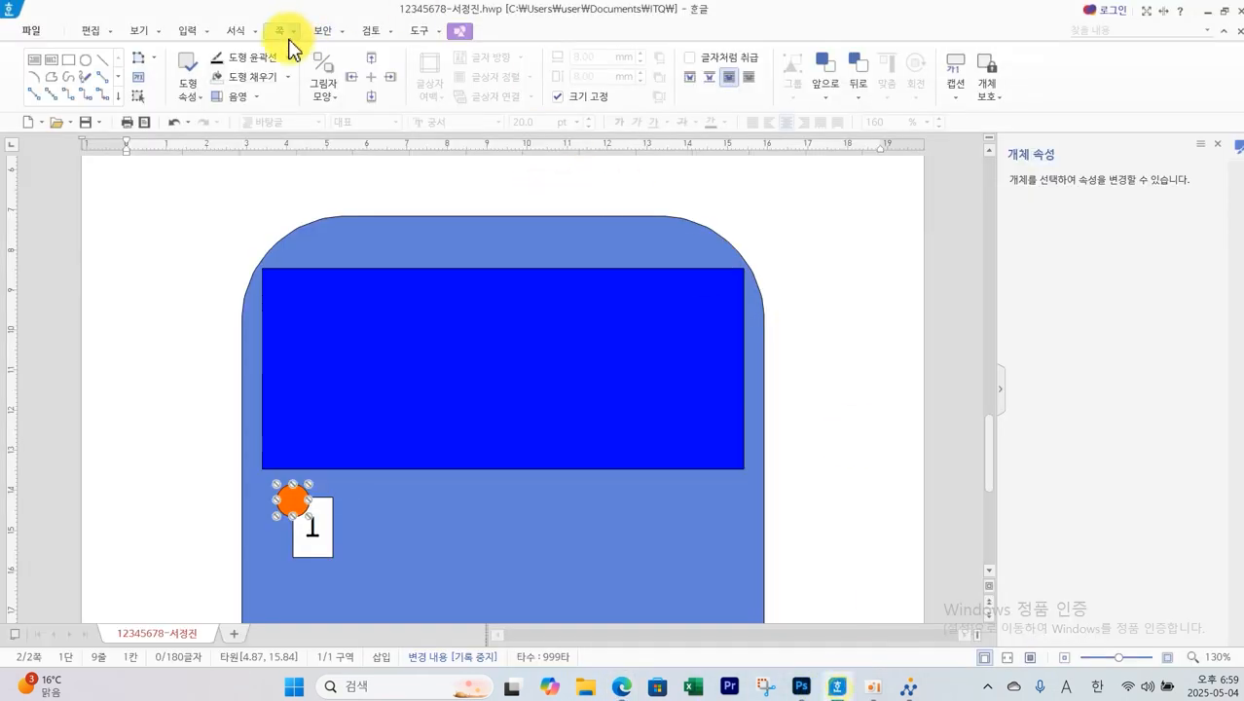
{"action": "left_click", "coordinate": [183, 31]}
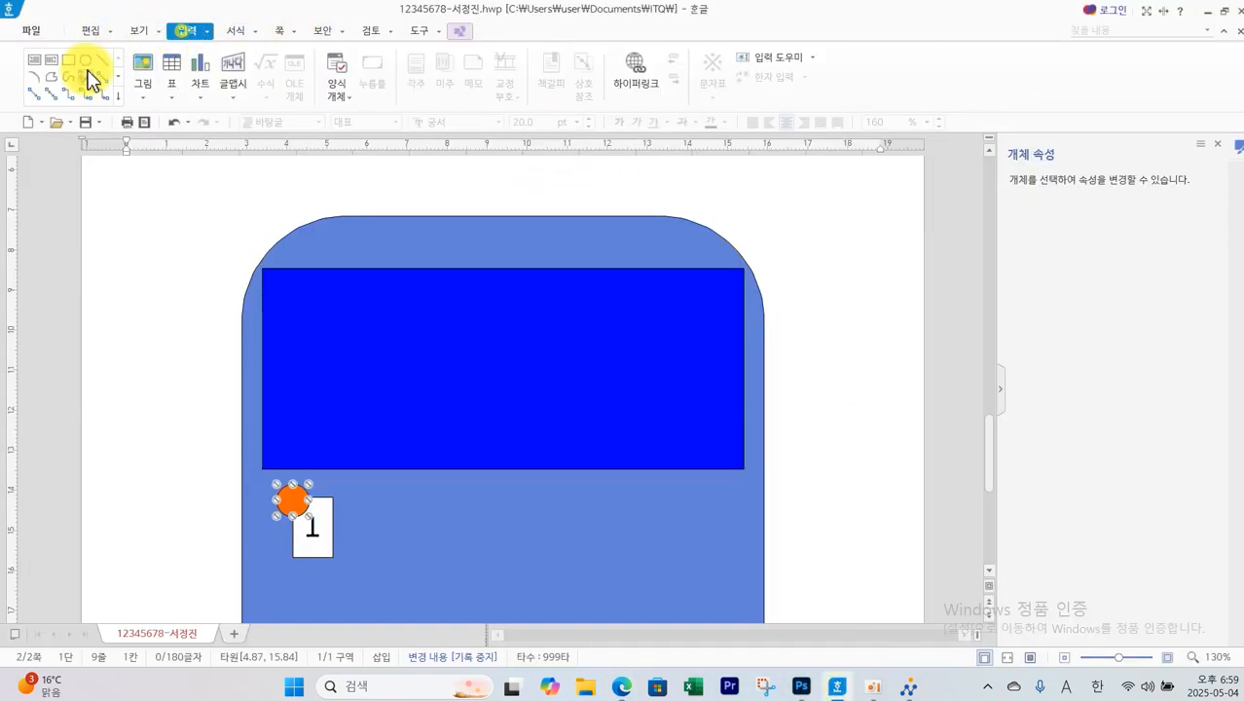
{"action": "left_click", "coordinate": [34, 61]}
{"action": "left_click_drag", "start_coordinate": [315, 181], "coordinate": [714, 249]}
{"action": "left_click", "coordinate": [34, 61]}
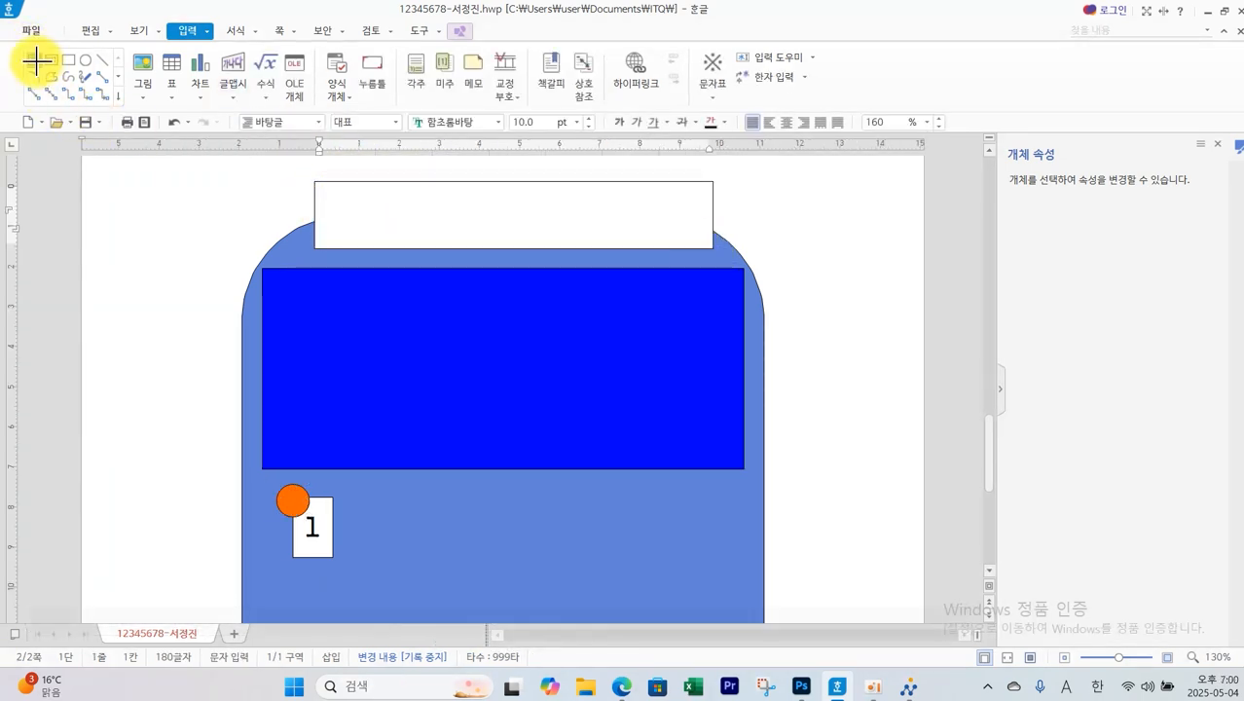
{"action": "left_click_drag", "start_coordinate": [347, 502], "coordinate": [751, 555]}
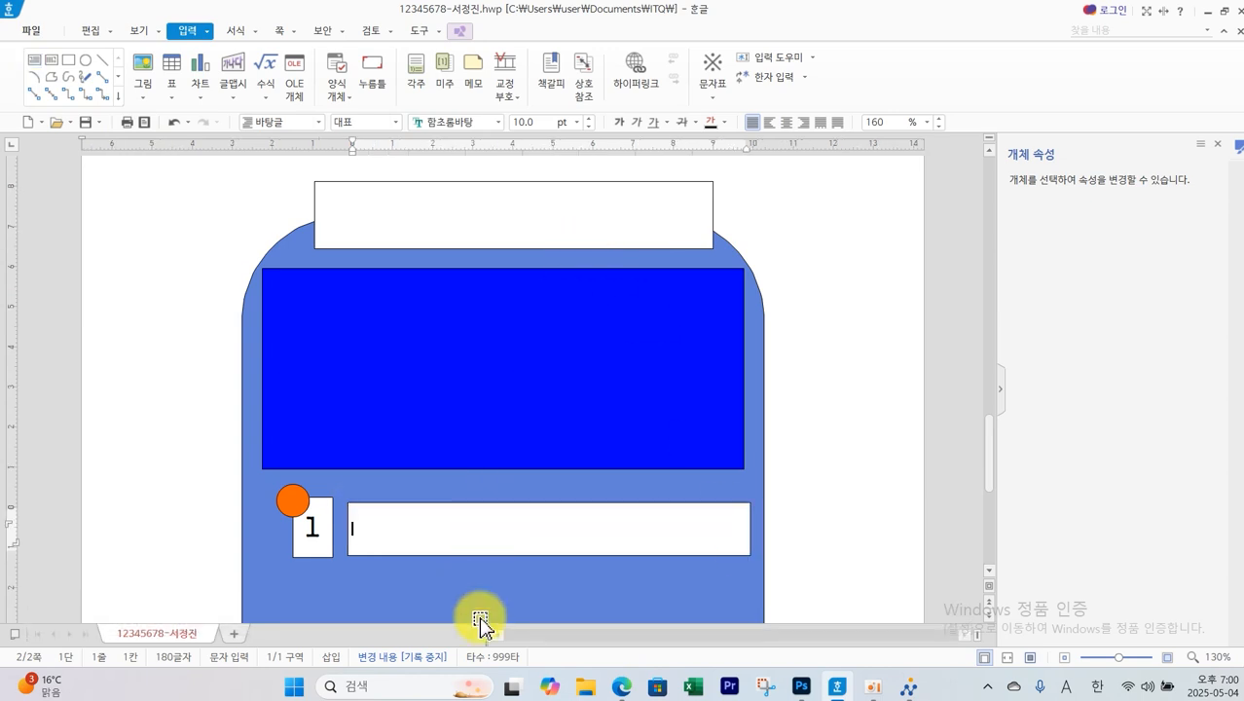
Switch to the exam PDF and read the size, fill, font and alignment required for the title text box
{"action": "left_click", "coordinate": [627, 691]}
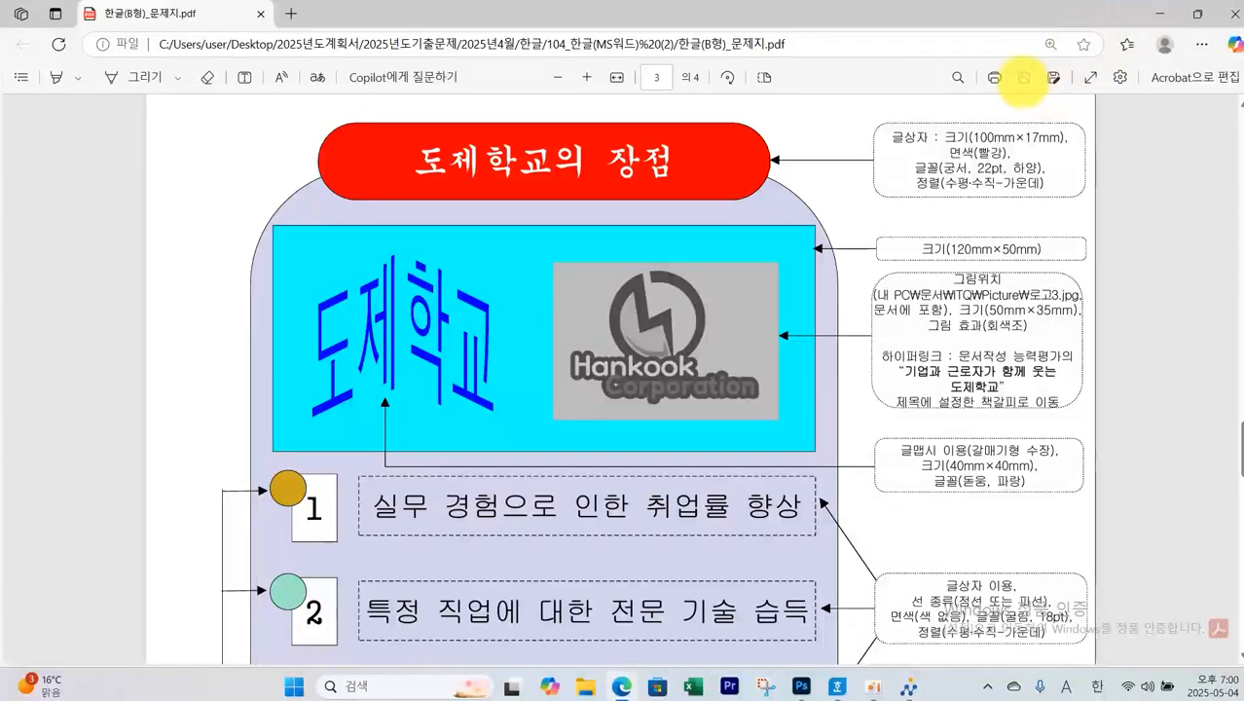
{"action": "mouse_move", "coordinate": [875, 99]}
{"action": "left_mouse_down"}
{"action": "mouse_move", "coordinate": [1096, 204]}
{"action": "mouse_move", "coordinate": [1084, 196]}
{"action": "left_mouse_up"}
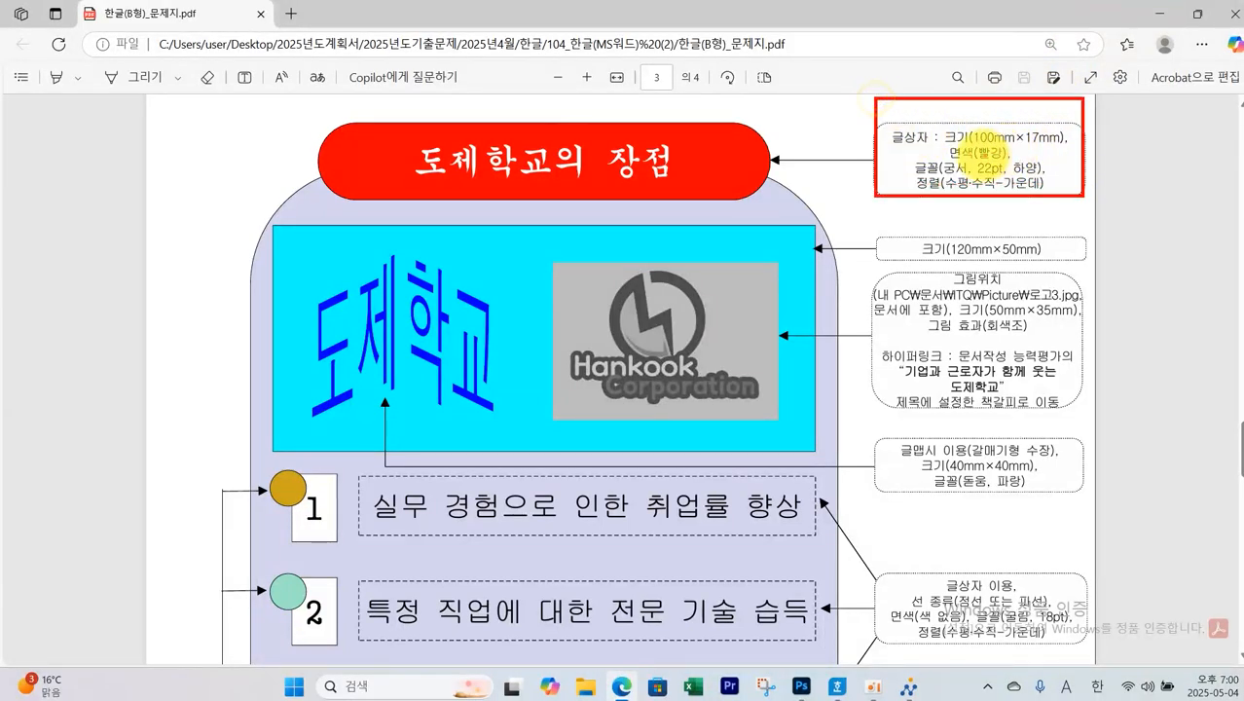
{"action": "left_click_drag", "start_coordinate": [1029, 156], "coordinate": [1000, 157]}
{"action": "mouse_move", "coordinate": [959, 182]}
{"action": "left_mouse_down"}
{"action": "mouse_move", "coordinate": [1040, 175]}
{"action": "mouse_move", "coordinate": [1022, 189]}
{"action": "mouse_move", "coordinate": [1038, 192]}
{"action": "left_mouse_up"}
{"action": "key", "text": "Escape"}
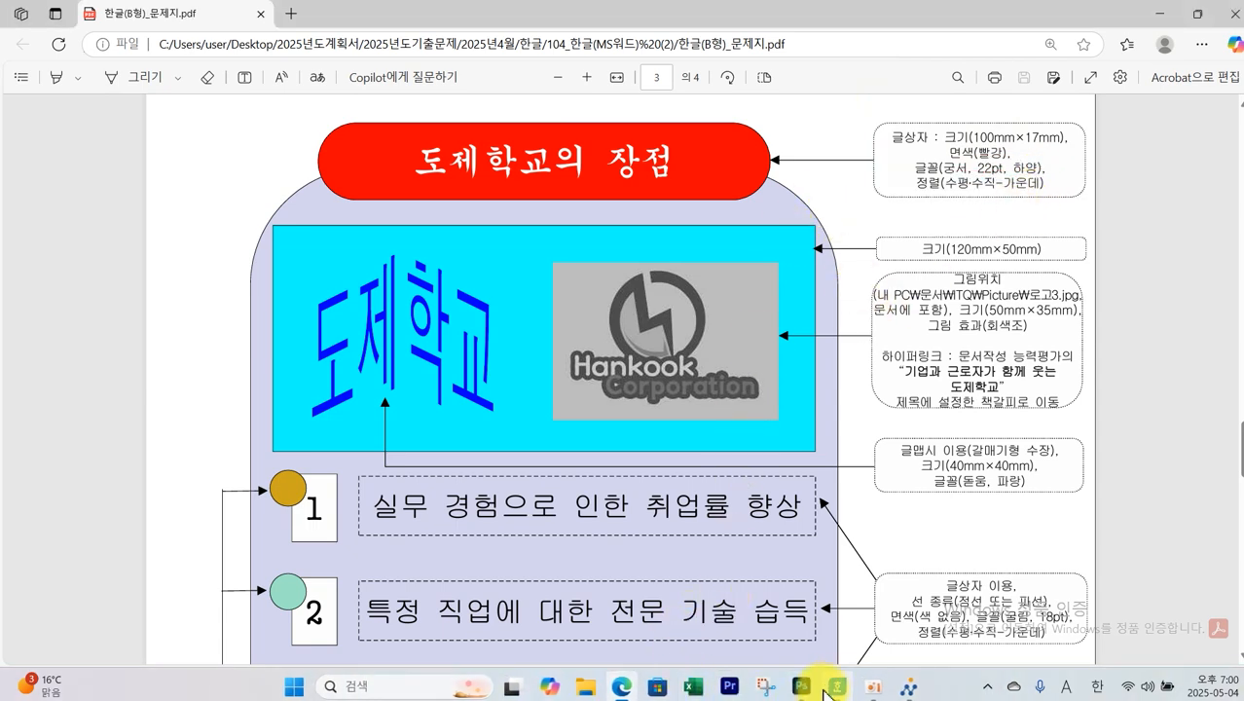
Return to 한글, set the title text box's width to 100 mm and height to 17 mm, and lock its size
{"action": "left_click", "coordinate": [833, 685]}
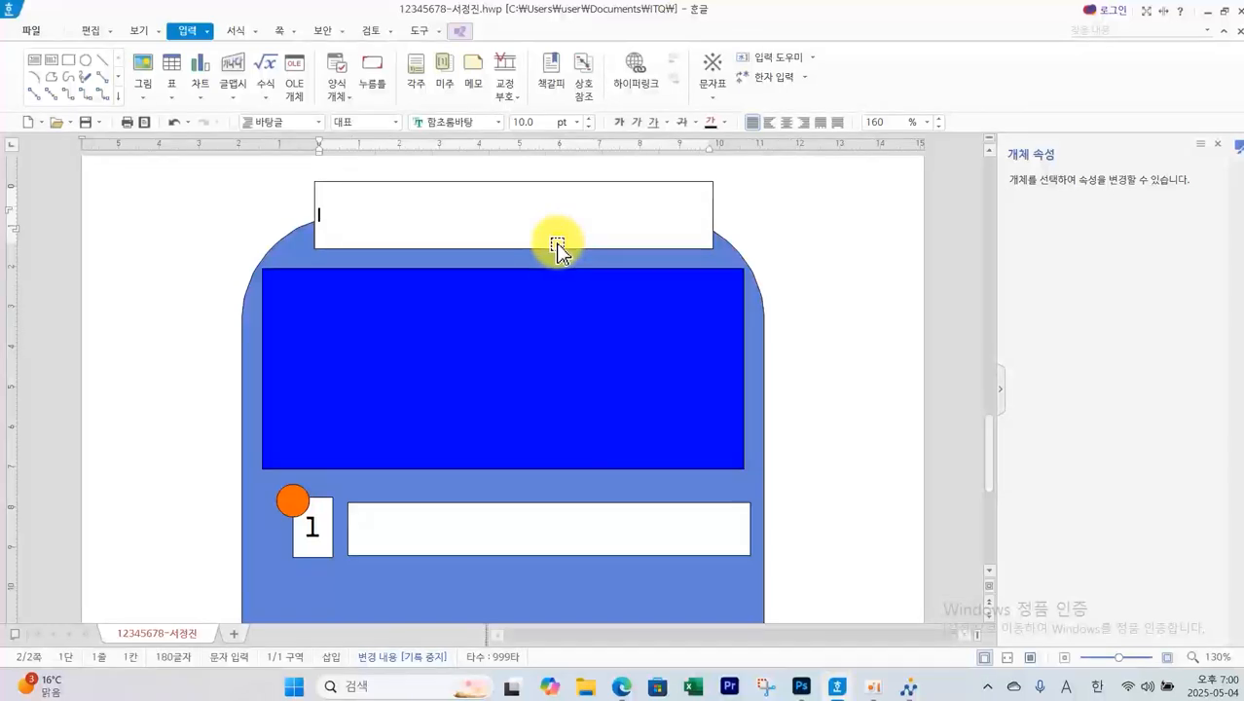
{"action": "double_click", "coordinate": [557, 249]}
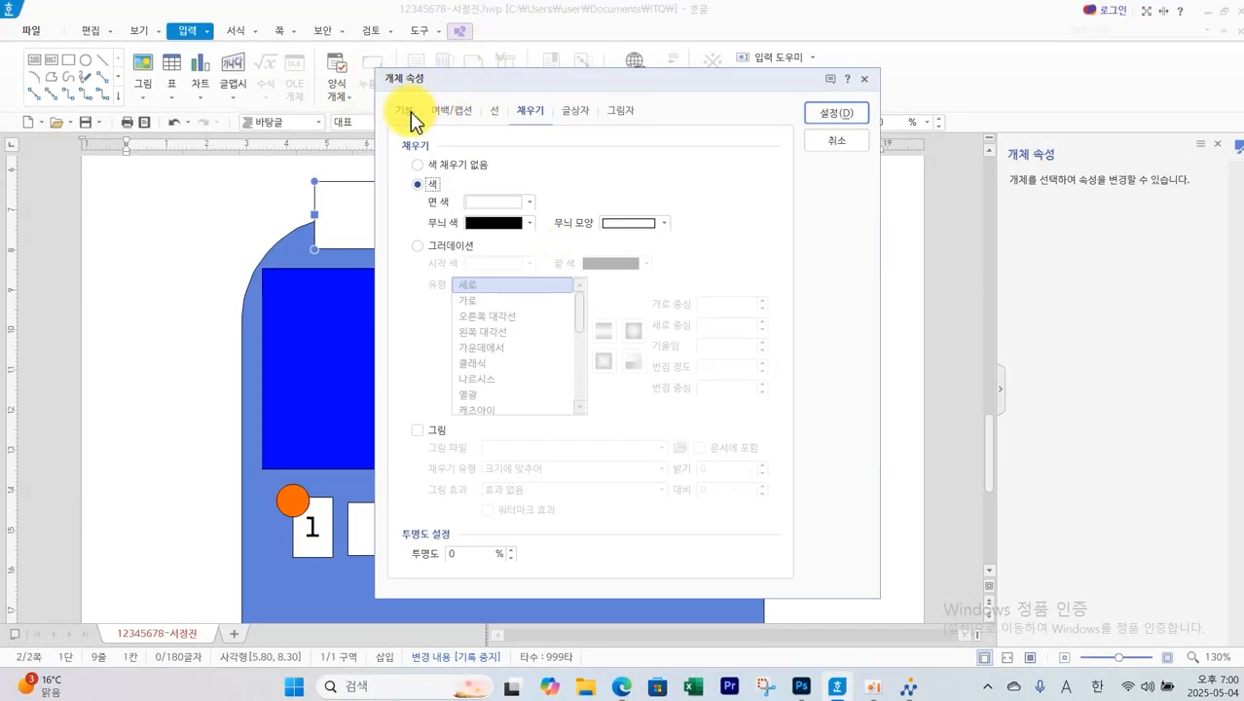
{"action": "left_click", "coordinate": [405, 111]}
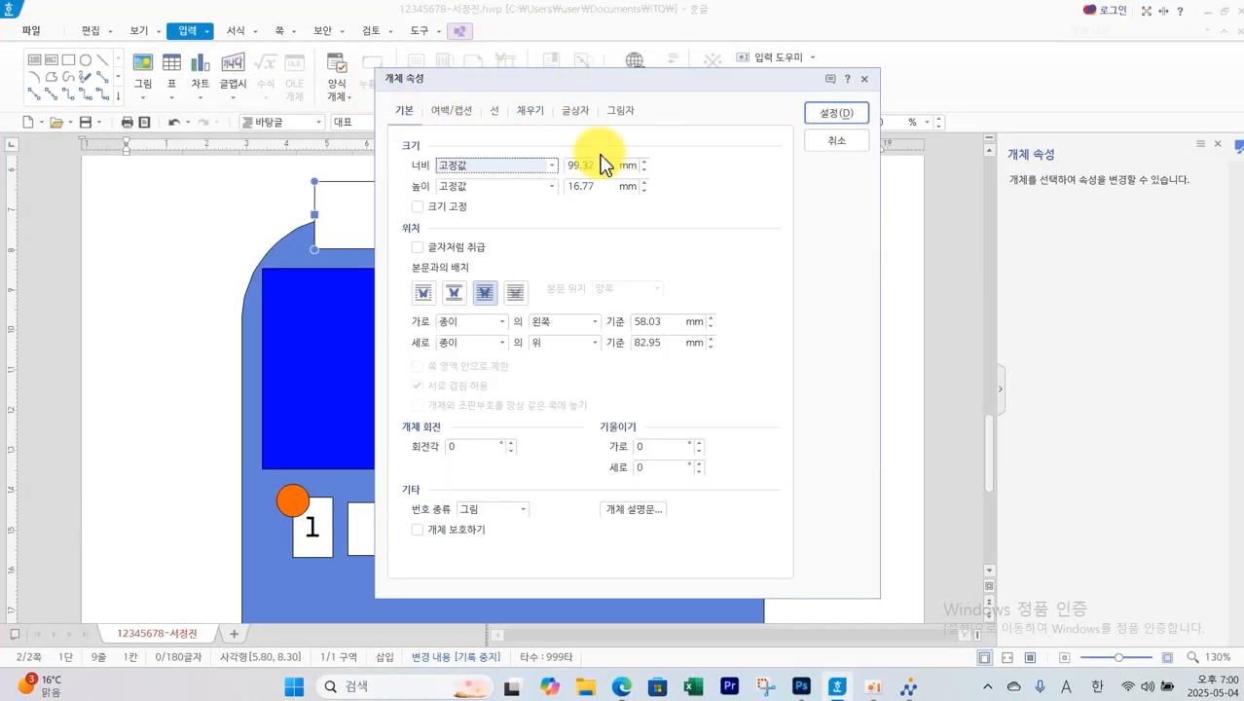
{"action": "left_click_drag", "start_coordinate": [599, 166], "coordinate": [498, 175]}
{"action": "type", "text": "100"}
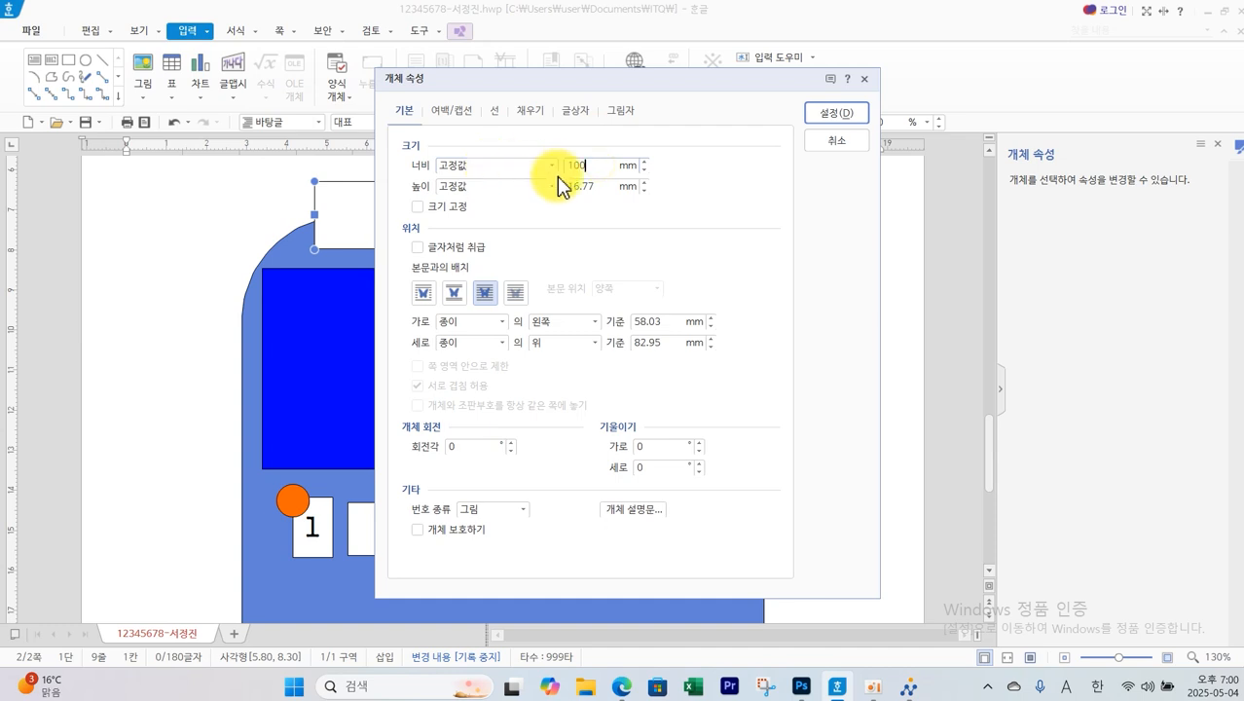
{"action": "left_click_drag", "start_coordinate": [591, 186], "coordinate": [498, 199]}
{"action": "type", "text": "1"}
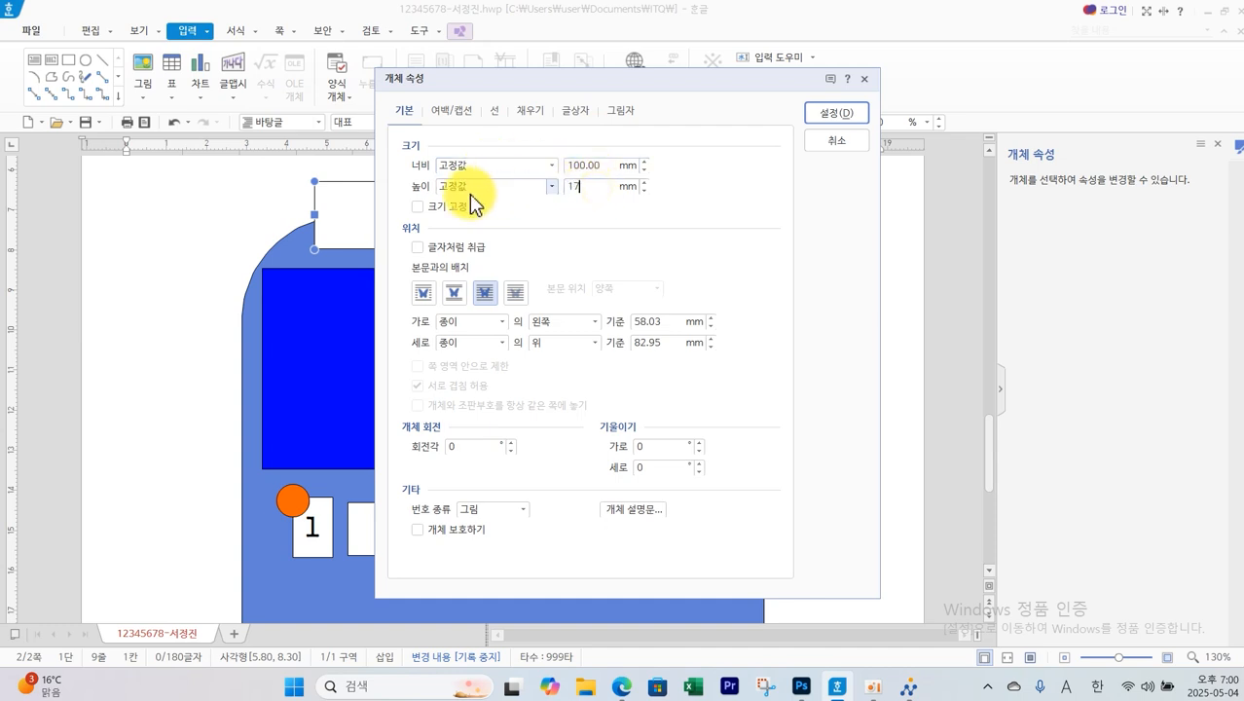
{"action": "type", "text": "7"}
{"action": "left_click", "coordinate": [454, 207]}
Give the title text box semicircular (반원) corners and a red fill
{"action": "left_click", "coordinate": [493, 110]}
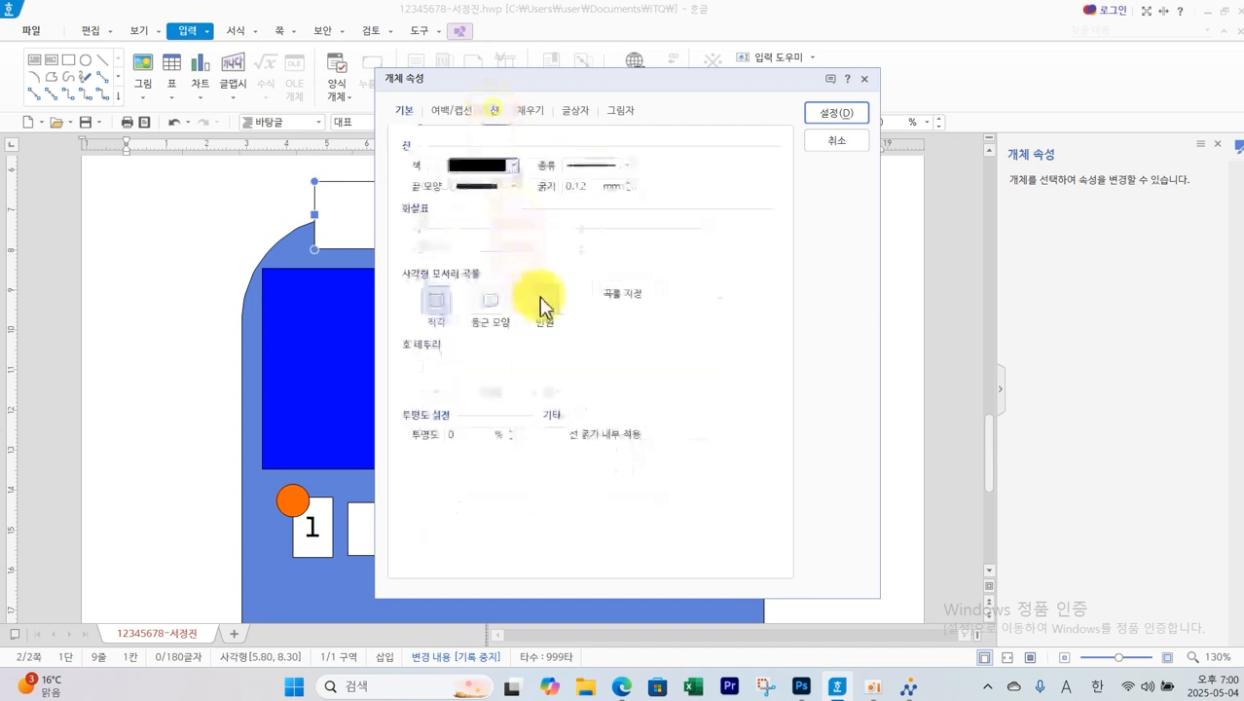
{"action": "left_click", "coordinate": [544, 300]}
{"action": "left_click", "coordinate": [525, 110]}
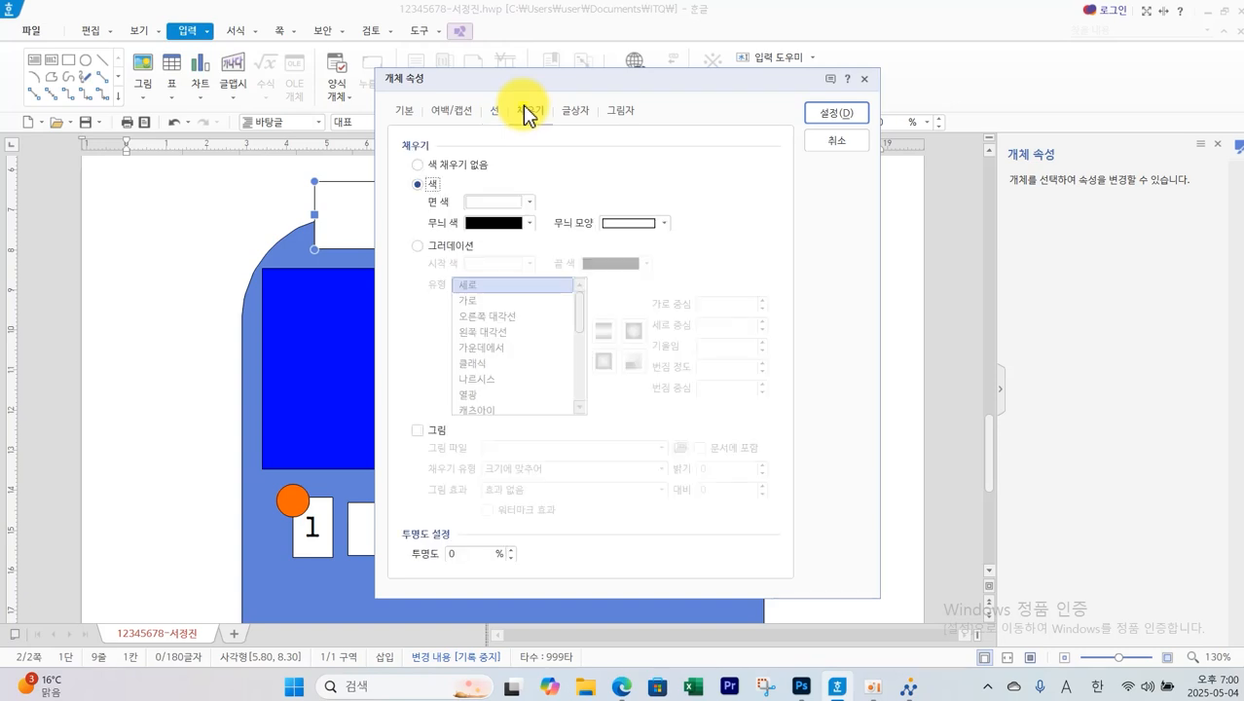
{"action": "left_click", "coordinate": [530, 202]}
{"action": "left_click", "coordinate": [495, 356]}
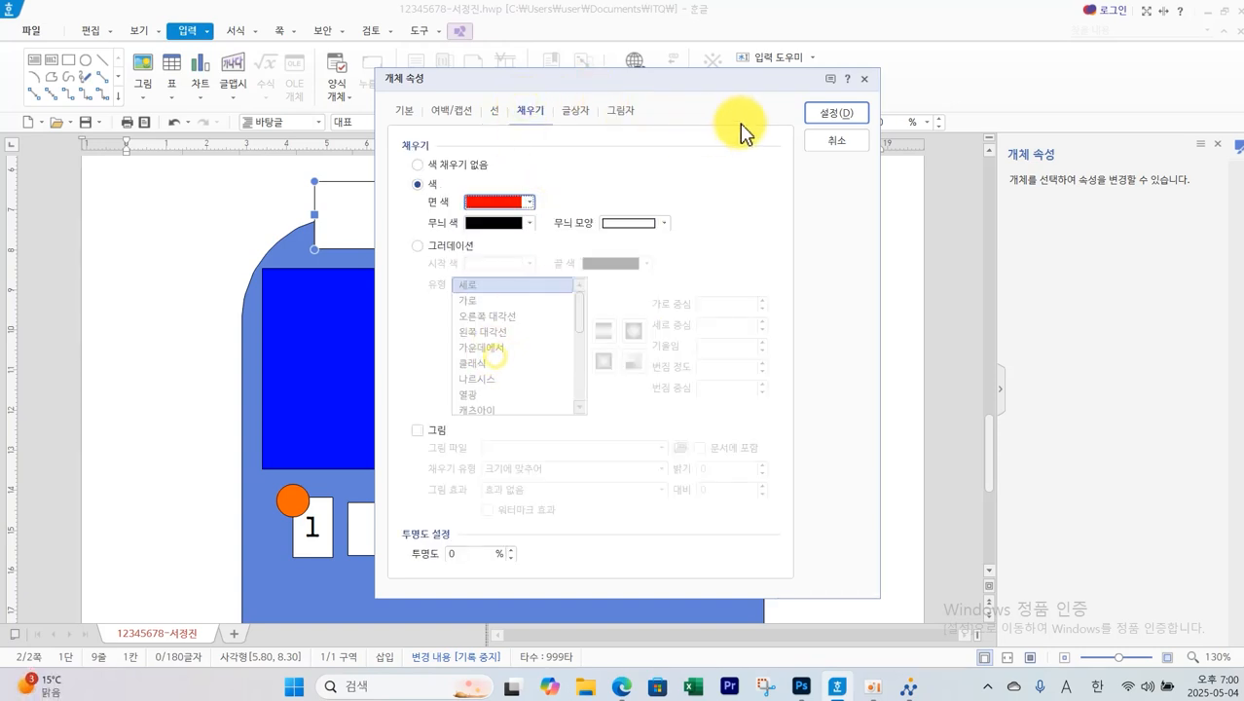
{"action": "left_click", "coordinate": [830, 113]}
Centre the red text box over the rounded shape's top edge and enter 도제학교의 장점 in it
{"action": "left_click_drag", "start_coordinate": [562, 220], "coordinate": [556, 224]}
{"action": "key", "text": "Escape"}
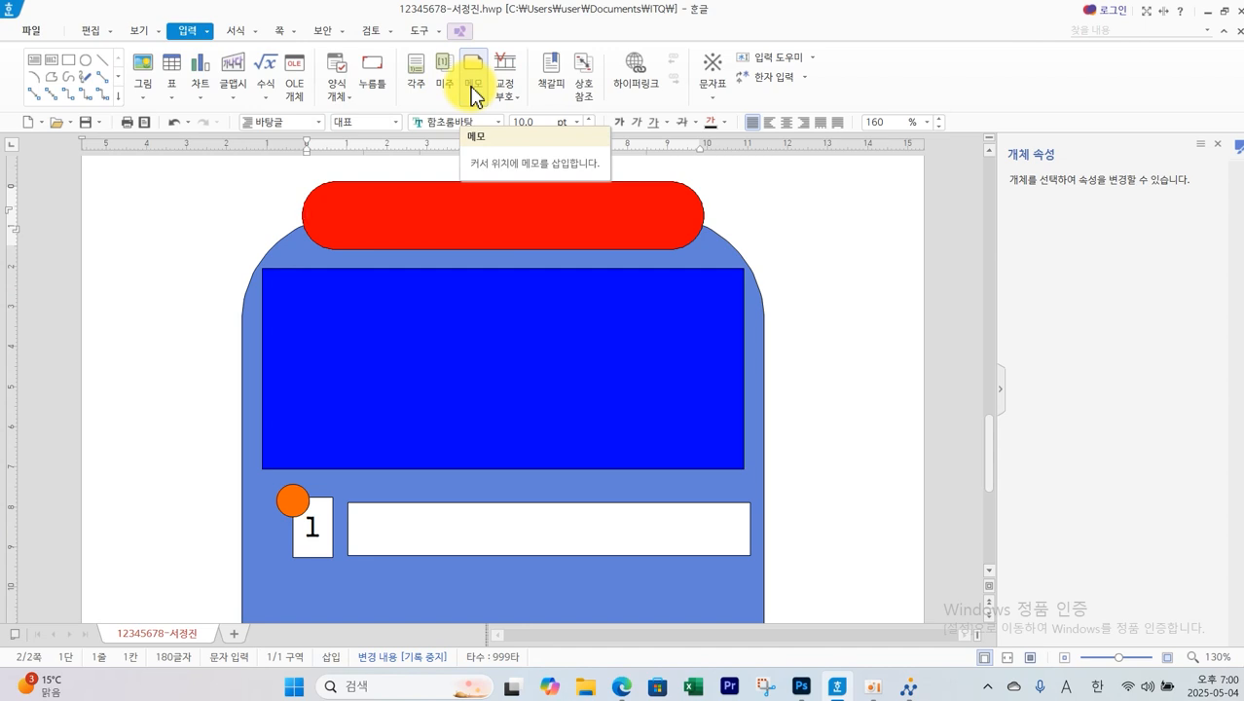
{"action": "type", "text": "도제학교의 장점"}
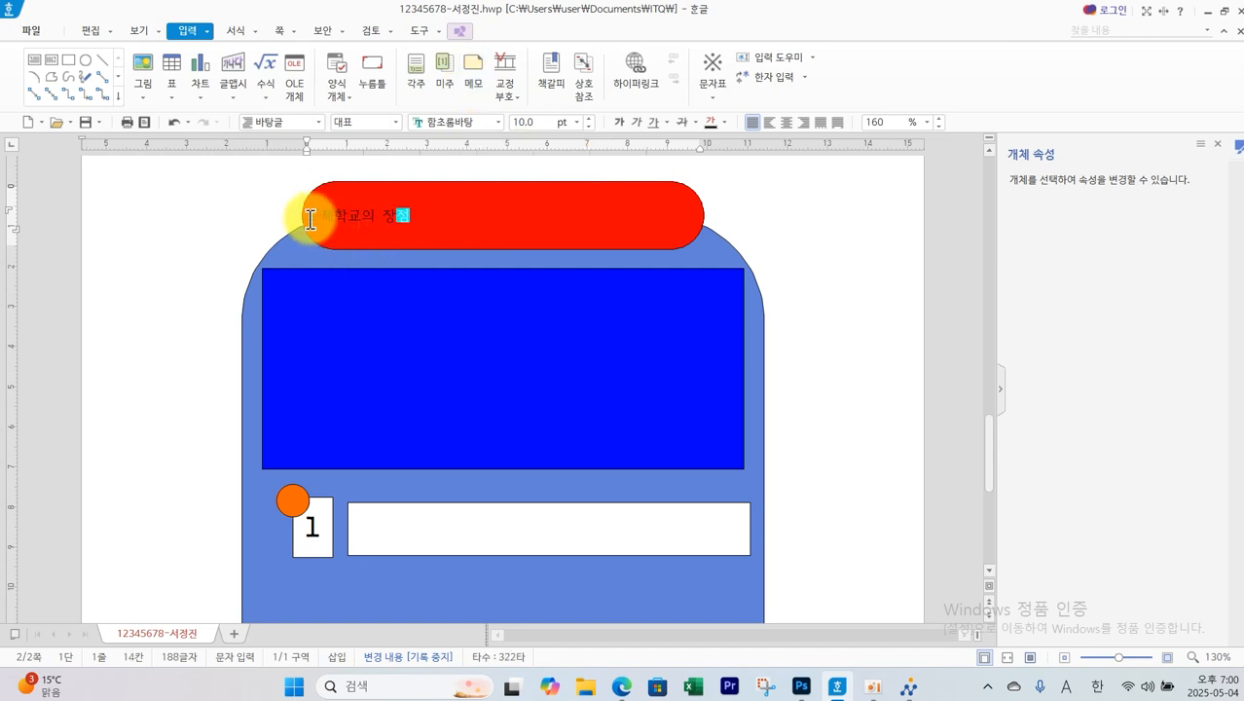
Set the font of the title text 도제학교의 장점 to 궁서
{"action": "left_click_drag", "start_coordinate": [308, 217], "coordinate": [426, 222]}
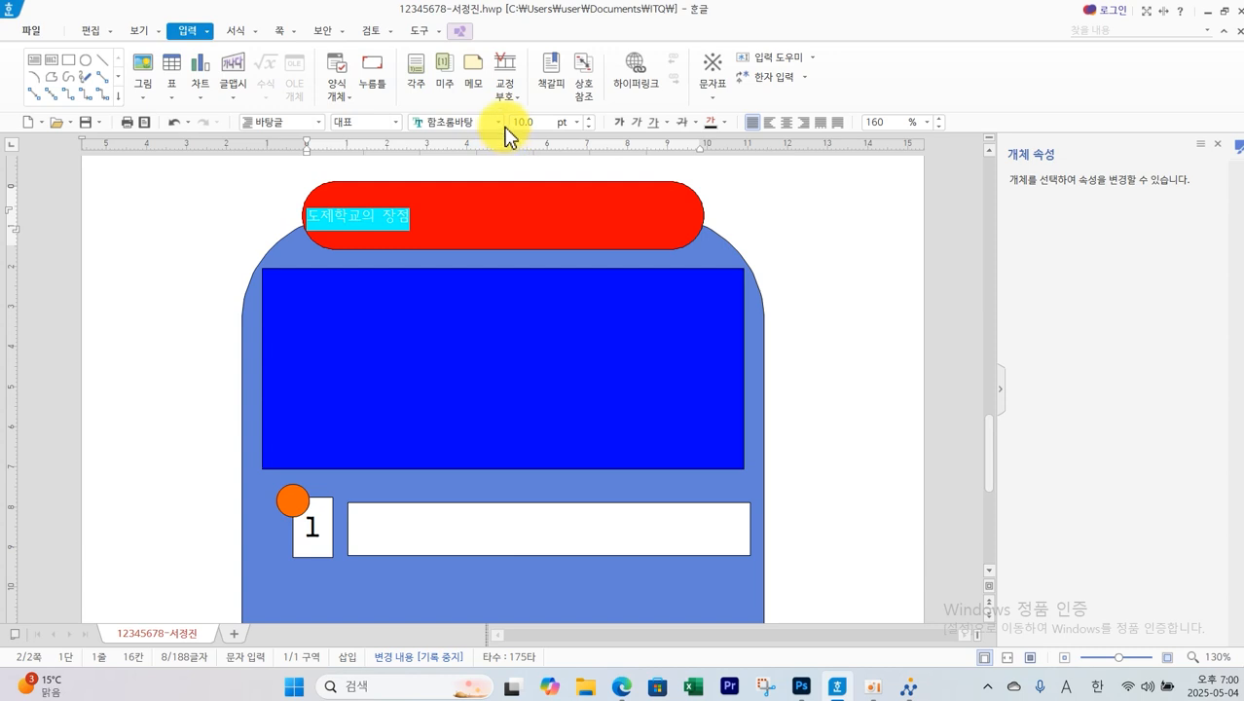
{"action": "left_click", "coordinate": [466, 122]}
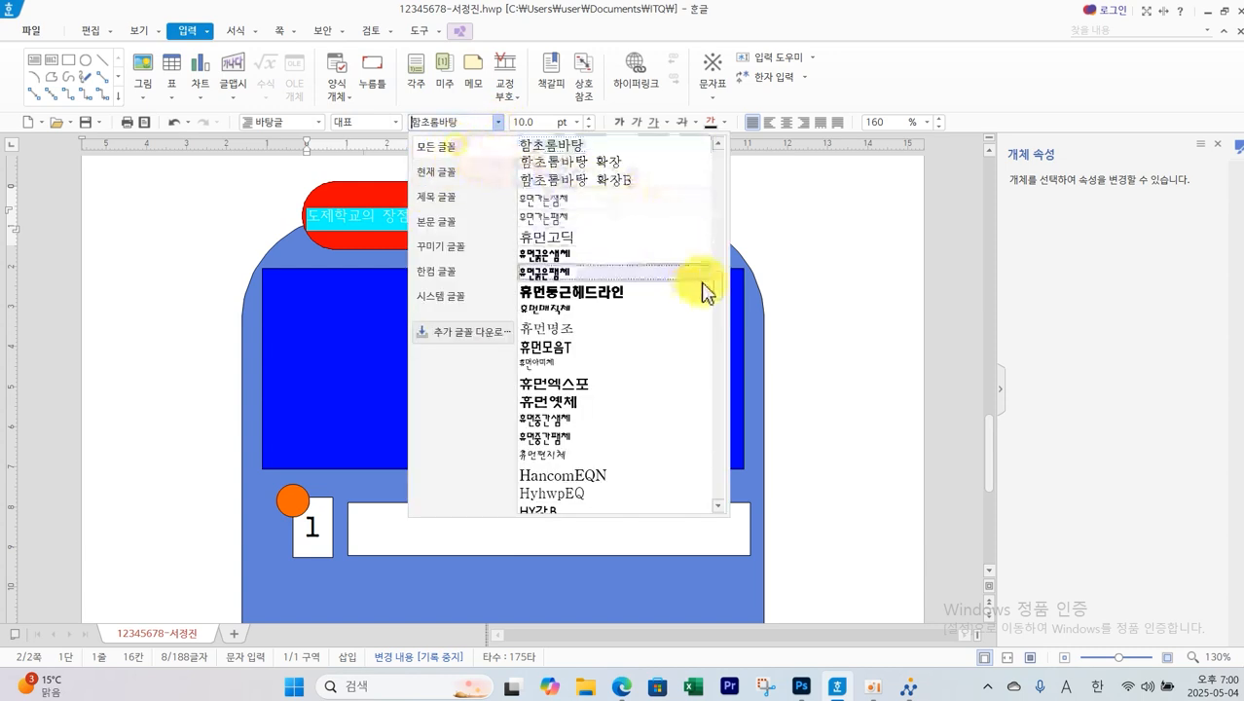
{"action": "left_click_drag", "start_coordinate": [719, 290], "coordinate": [717, 131]}
{"action": "left_click", "coordinate": [589, 146]}
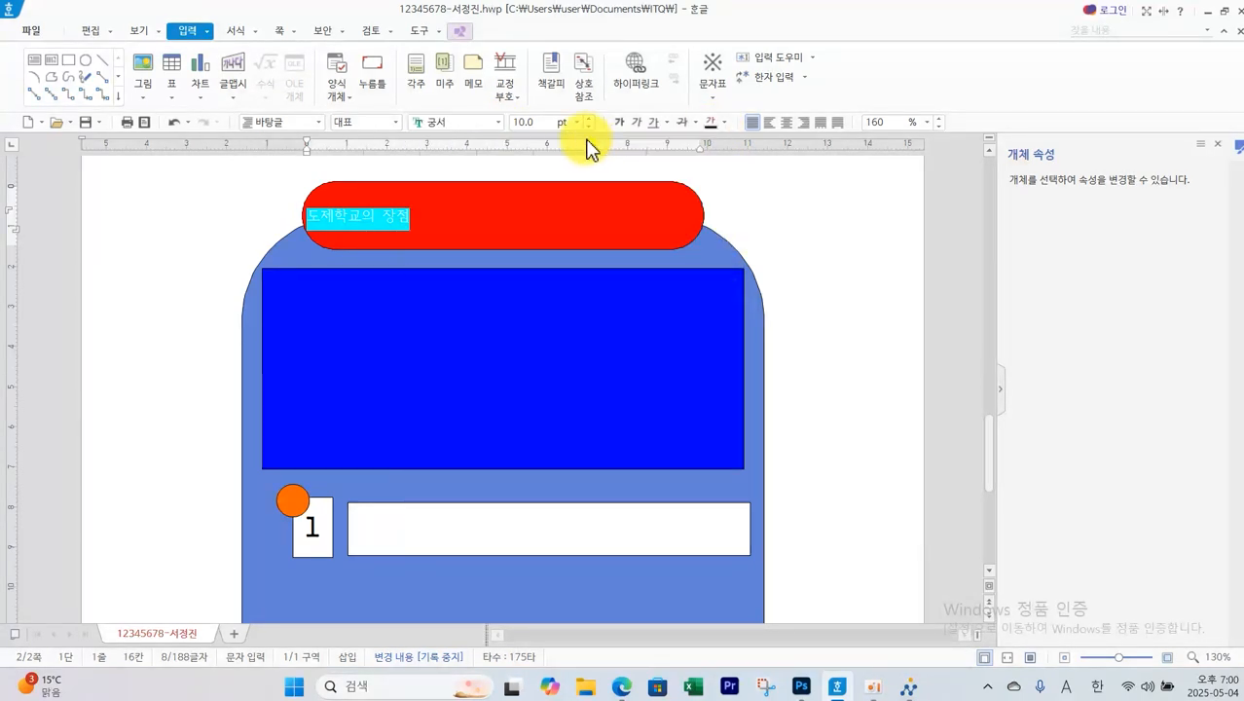
Set the title text 도제학교의 장점 to 22 pt white and centre it in the red text box
{"action": "left_click", "coordinate": [581, 122]}
{"action": "left_click", "coordinate": [549, 305]}
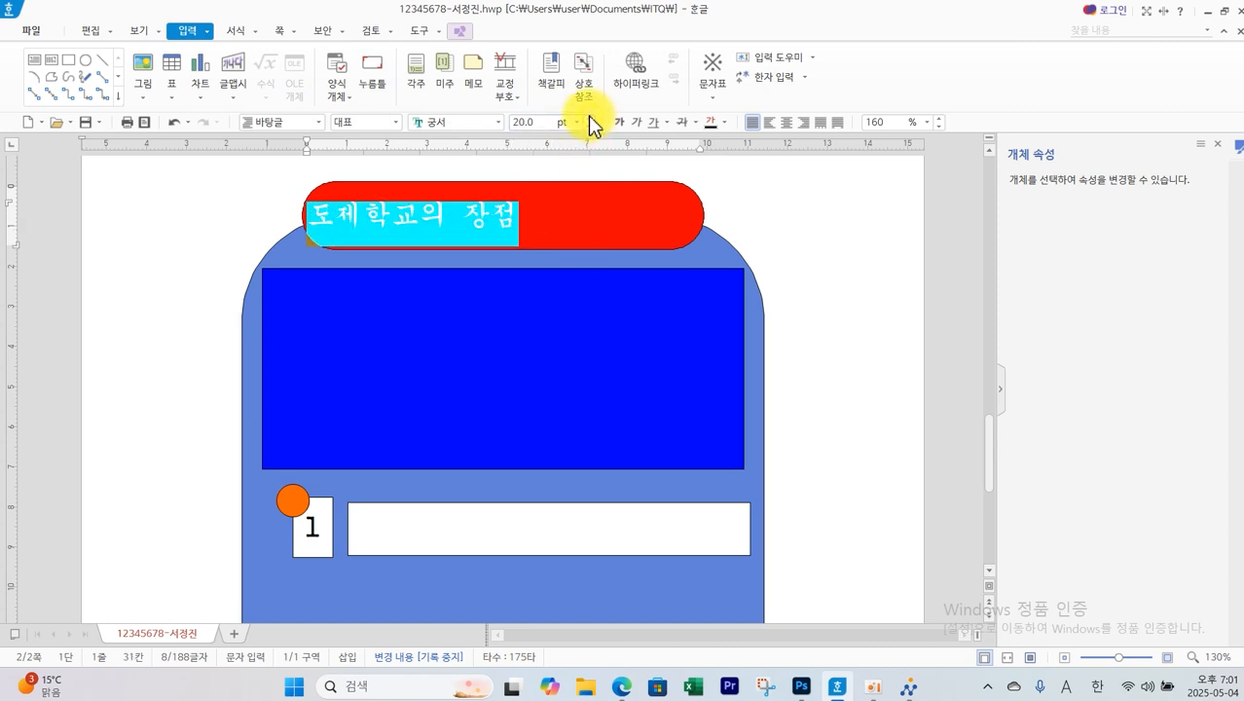
{"action": "left_click", "coordinate": [588, 118]}
{"action": "left_click", "coordinate": [588, 118]}
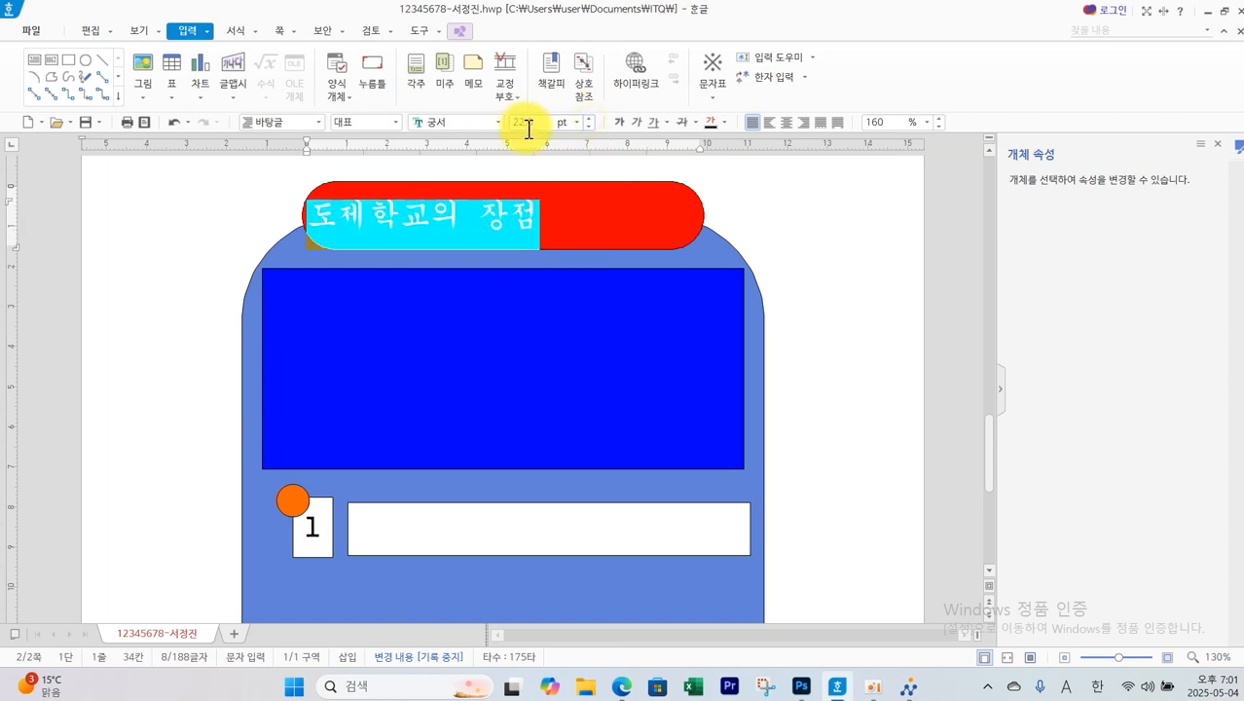
{"action": "left_click", "coordinate": [718, 125]}
{"action": "left_click", "coordinate": [711, 187]}
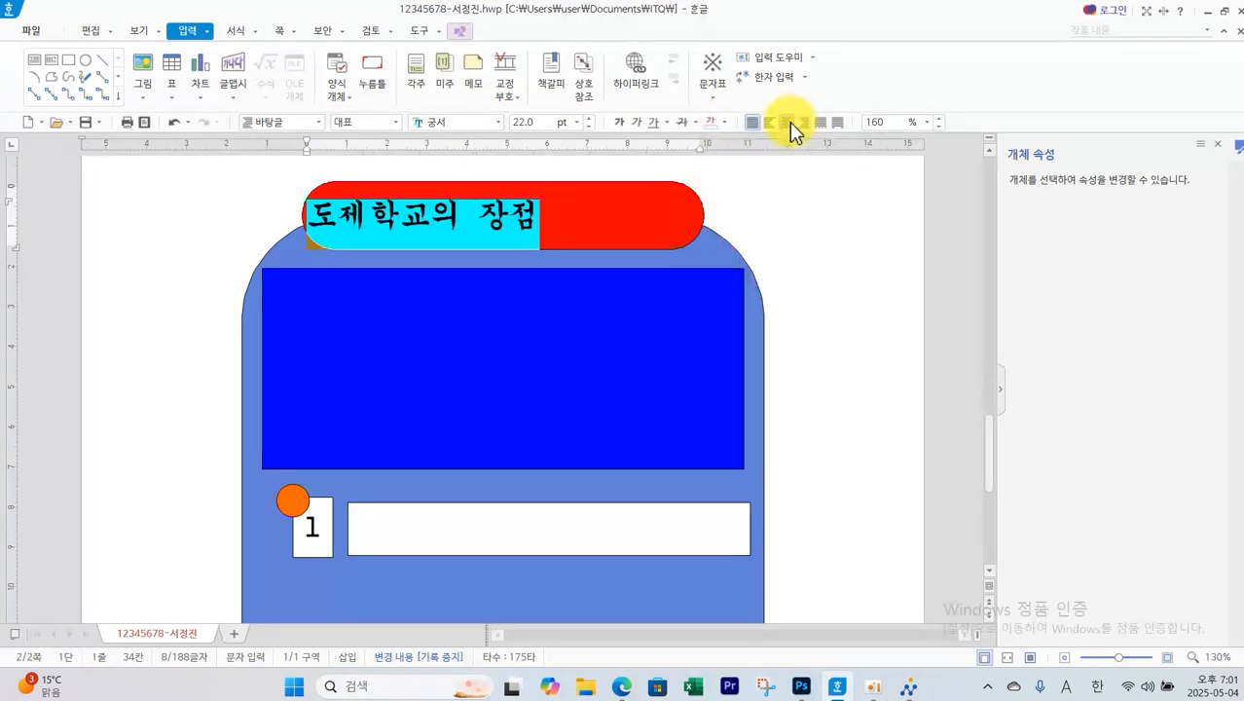
{"action": "left_click", "coordinate": [789, 121]}
{"action": "left_click", "coordinate": [815, 261]}
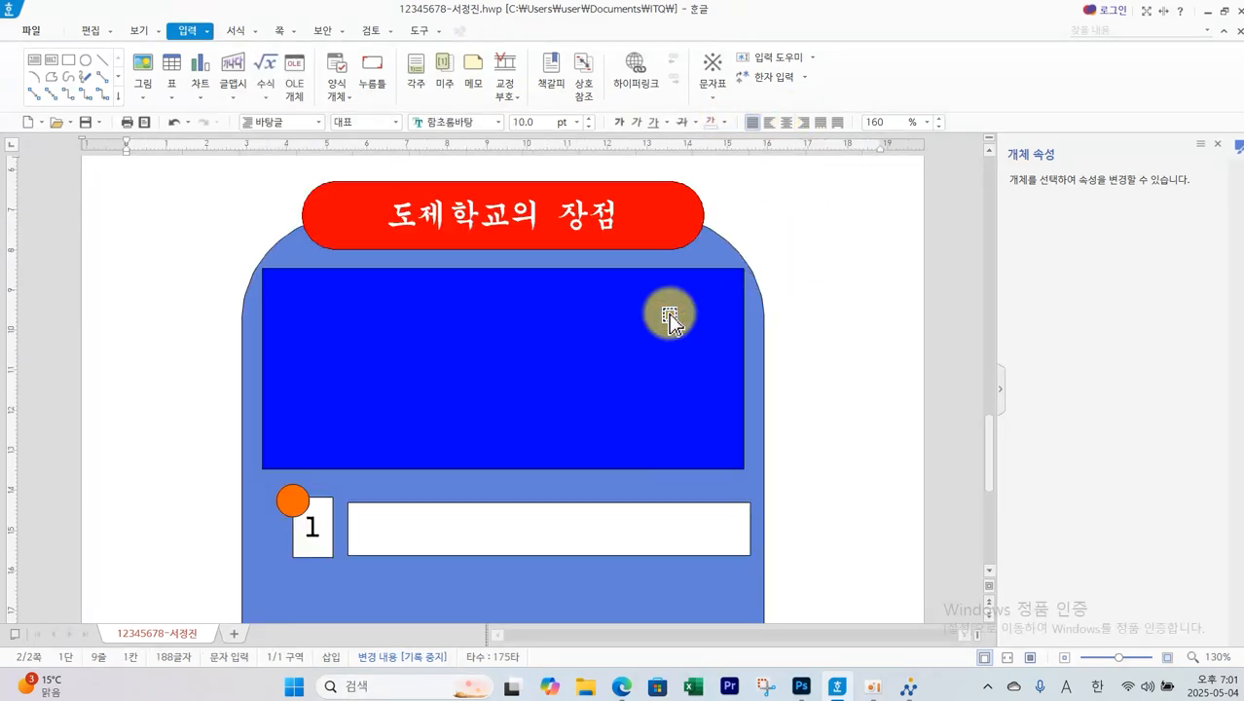
Switch to the exam PDF in Edge and examine the line, fill, font and alignment requirements for the numbered items' text boxes
{"action": "scroll", "coordinate": [670, 321], "scroll_direction": "down", "scroll_amount": 1}
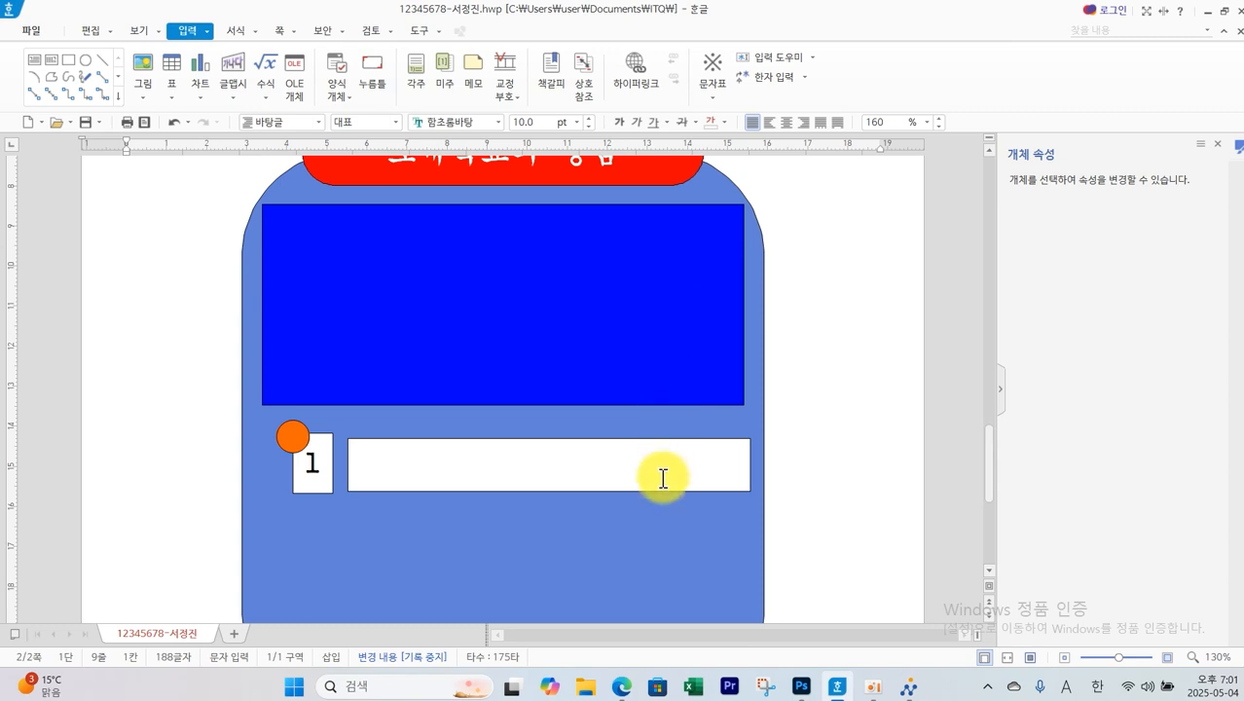
{"action": "left_click", "coordinate": [621, 687]}
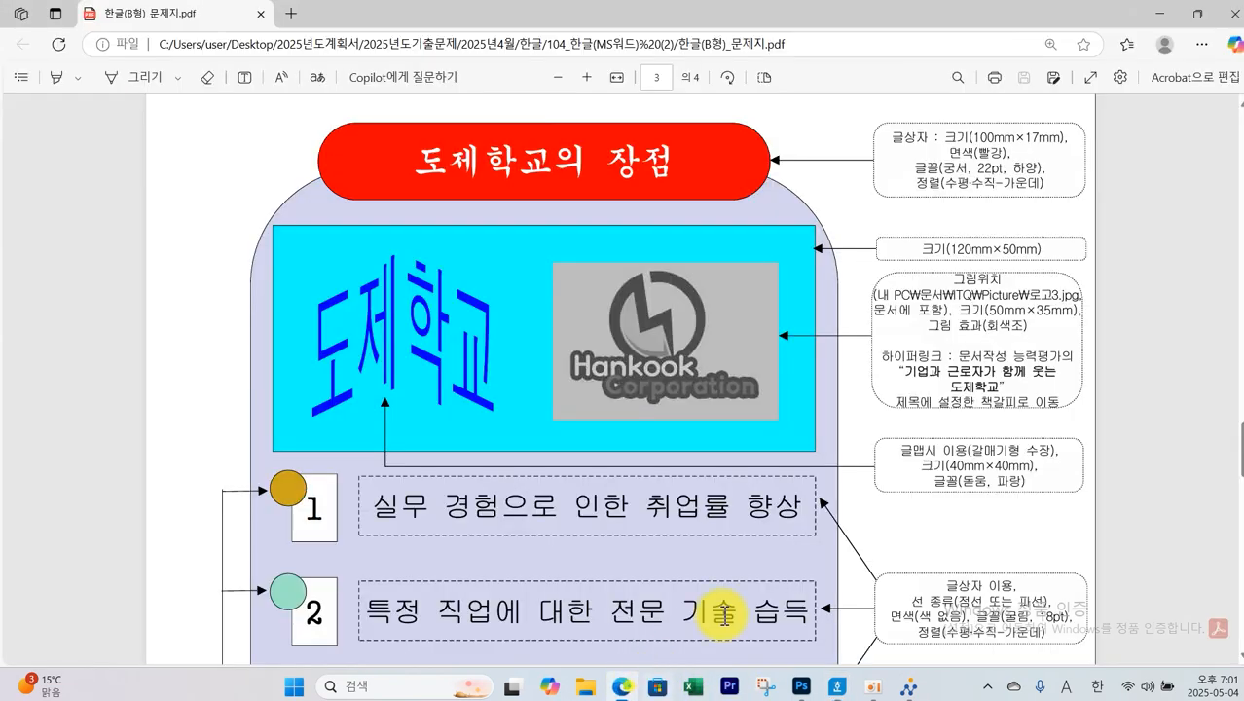
{"action": "scroll", "coordinate": [845, 555], "scroll_direction": "down", "scroll_amount": 1}
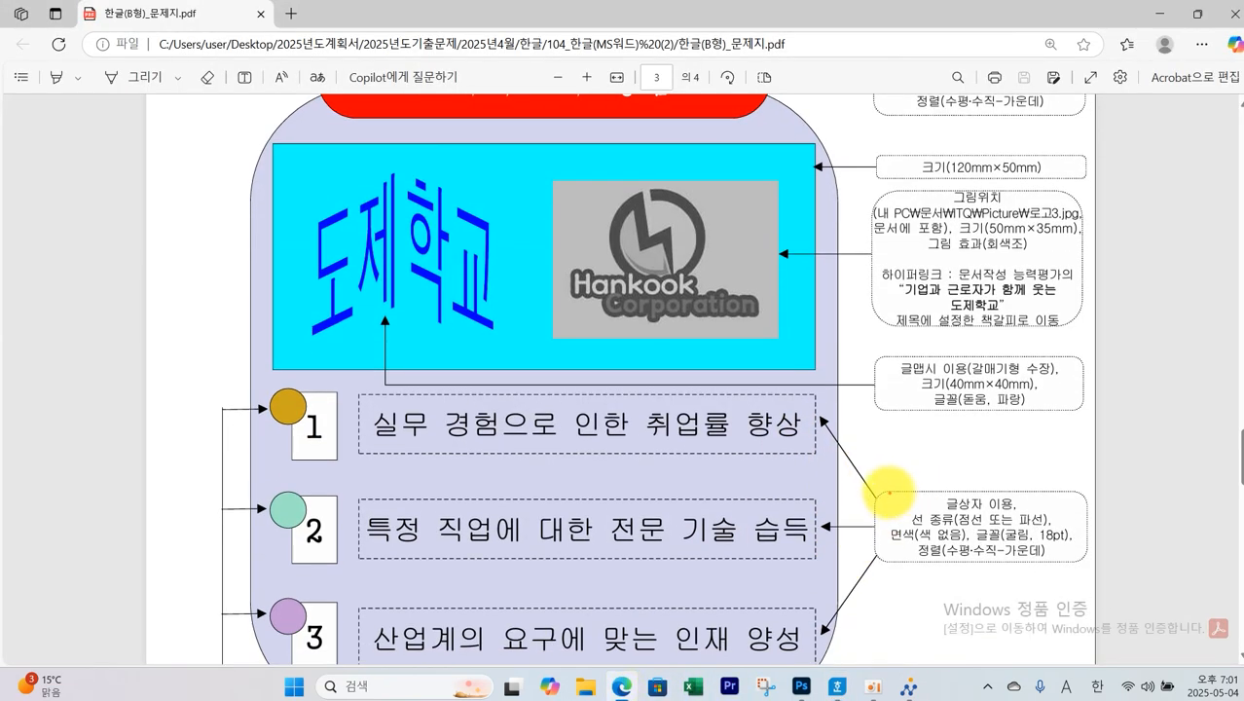
{"action": "left_click_drag", "start_coordinate": [866, 465], "coordinate": [1094, 562]}
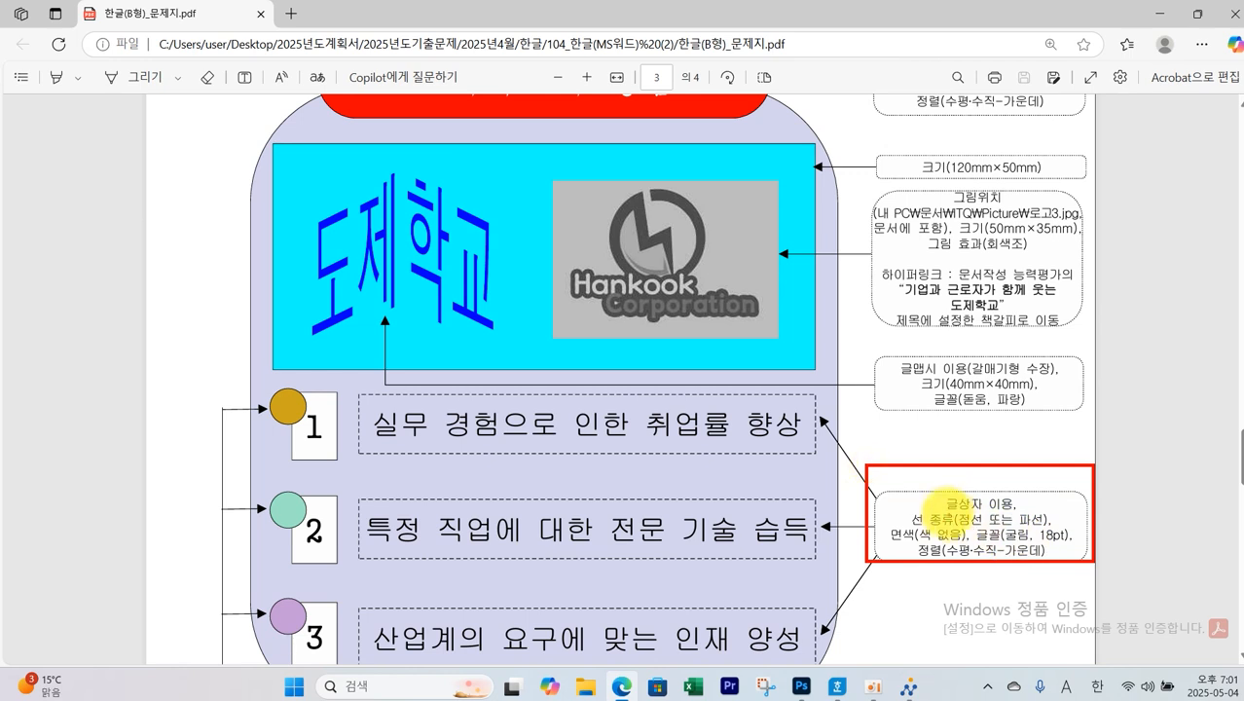
{"action": "left_click_drag", "start_coordinate": [935, 508], "coordinate": [1027, 507]}
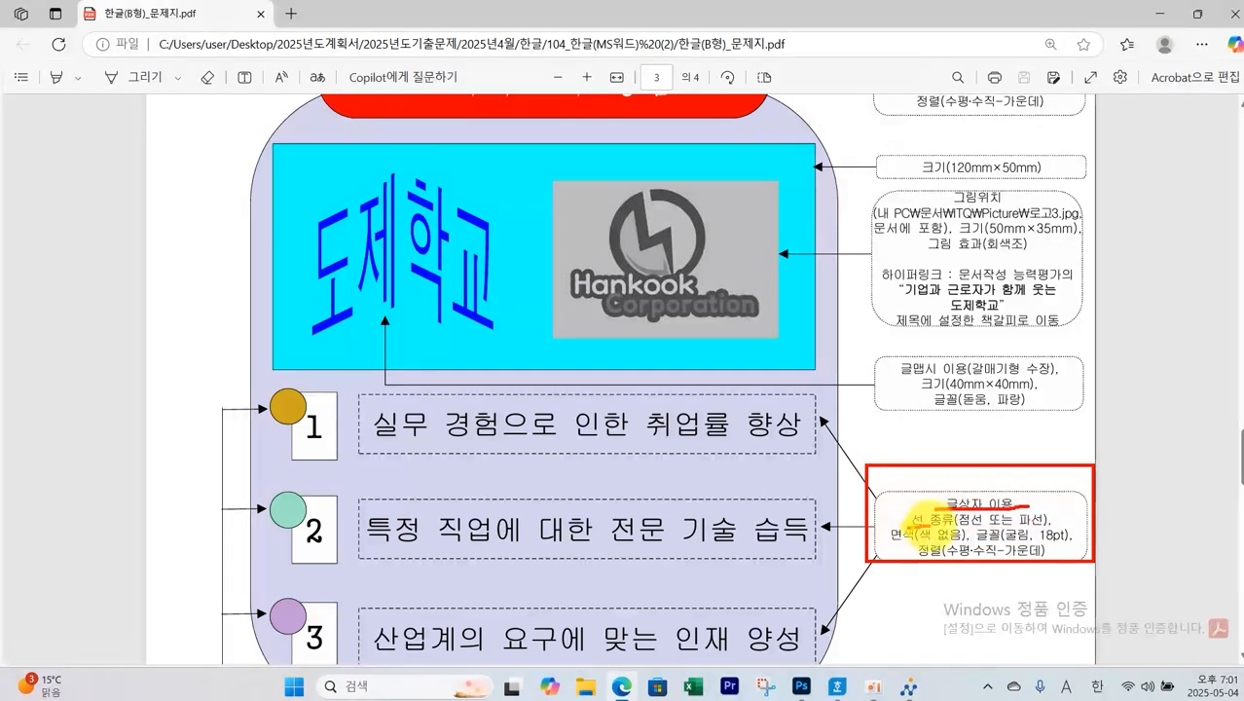
{"action": "left_click_drag", "start_coordinate": [880, 524], "coordinate": [1048, 524]}
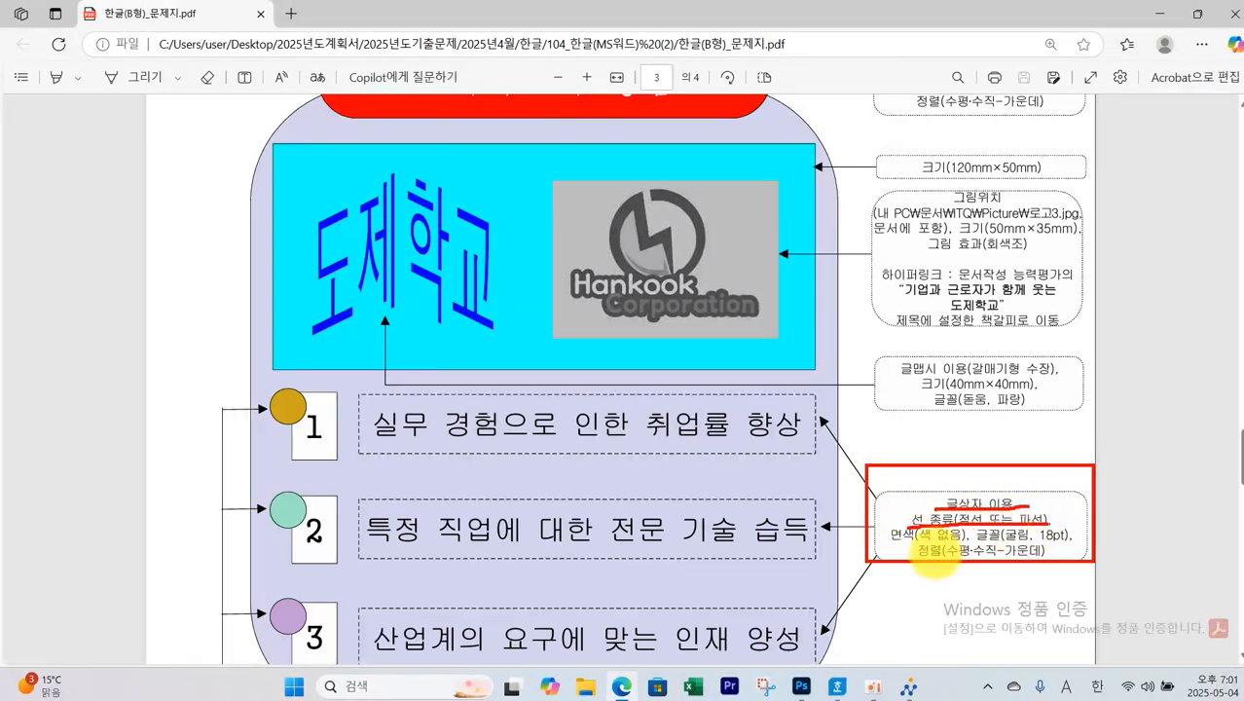
{"action": "mouse_move", "coordinate": [903, 546]}
{"action": "left_mouse_down"}
{"action": "mouse_move", "coordinate": [911, 516]}
{"action": "mouse_move", "coordinate": [879, 571]}
{"action": "mouse_move", "coordinate": [905, 568]}
{"action": "left_mouse_up"}
{"action": "left_click_drag", "start_coordinate": [979, 542], "coordinate": [1066, 541]}
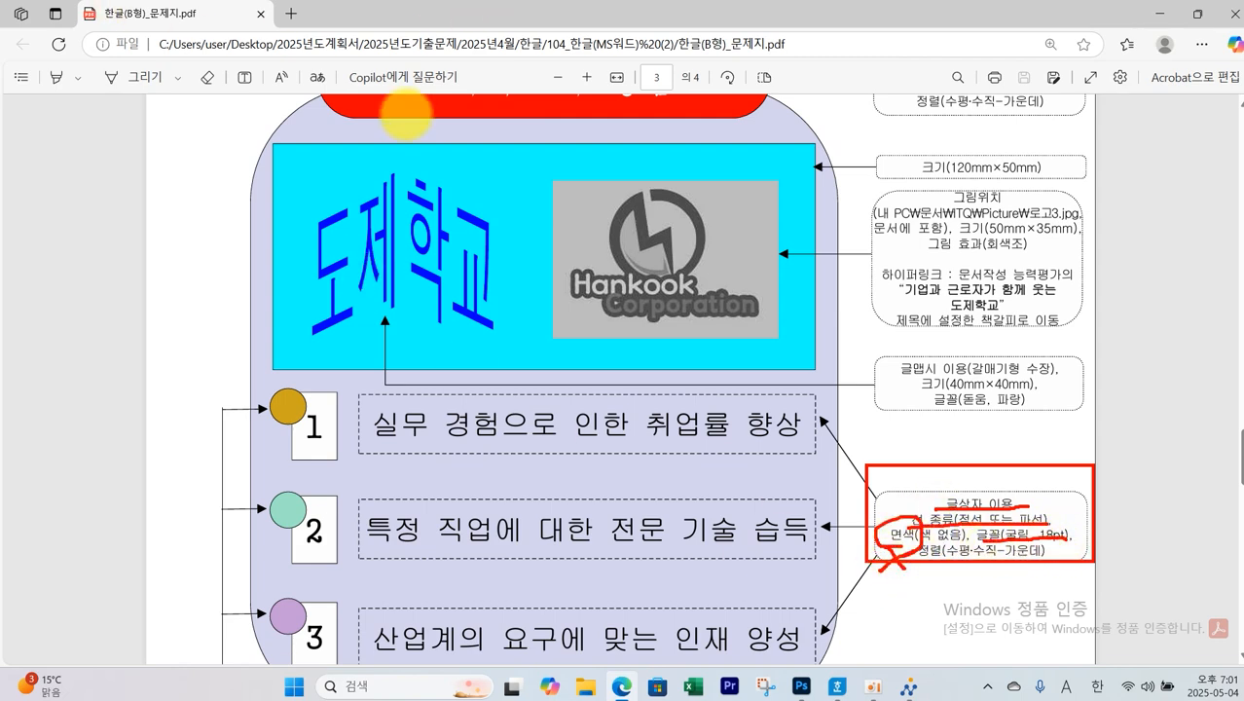
Return to 한글 and set the outline of the text box beside number 1 to a dashed line
{"action": "key", "text": "alt+Tab"}
{"action": "double_click", "coordinate": [681, 491]}
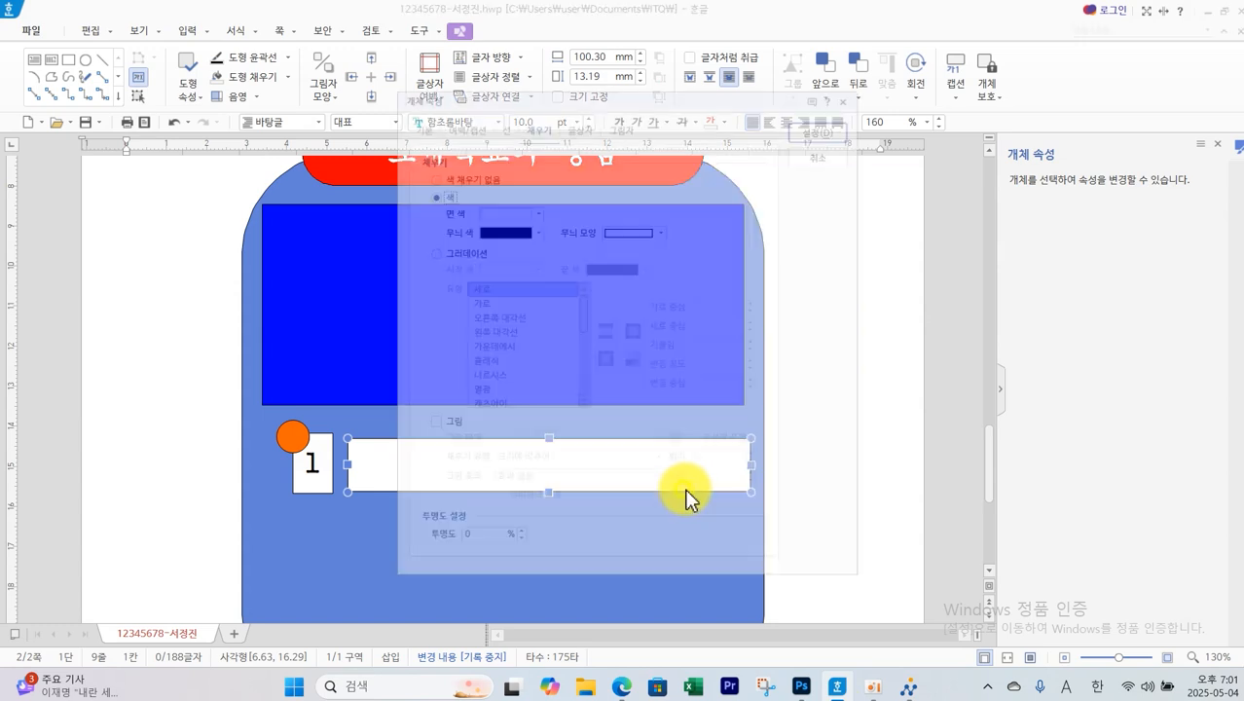
{"action": "left_click", "coordinate": [419, 114]}
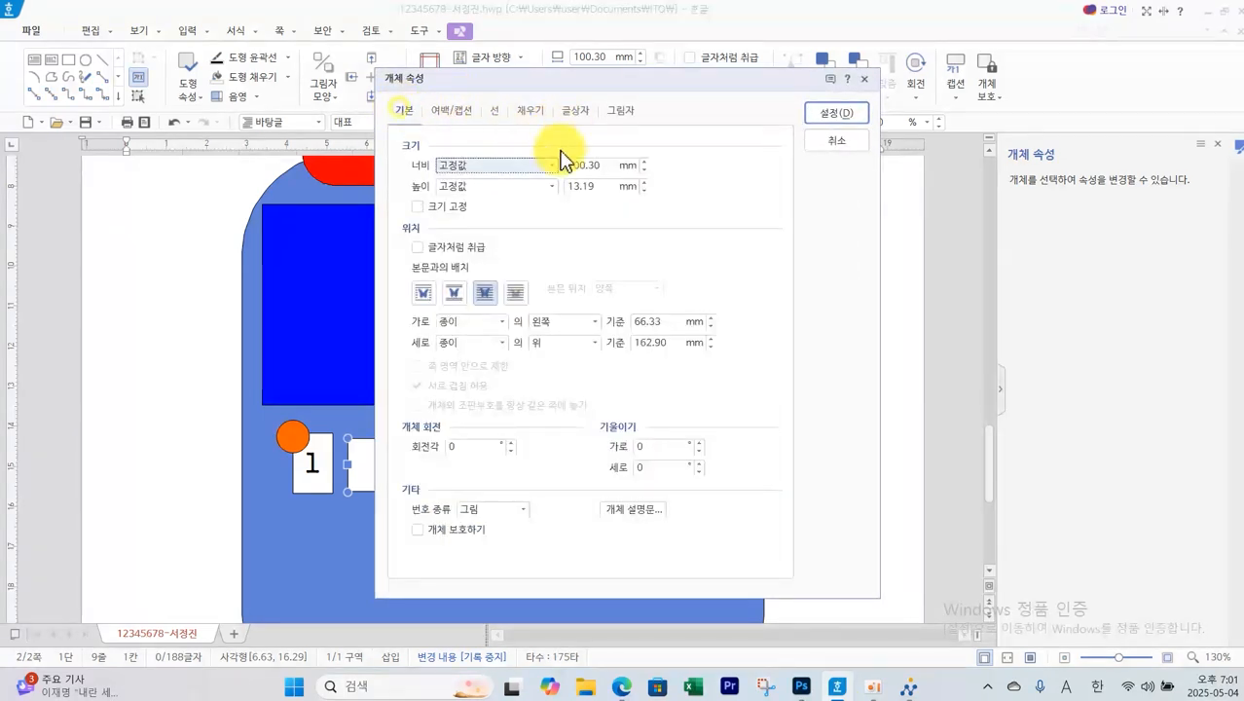
{"action": "left_click", "coordinate": [502, 114]}
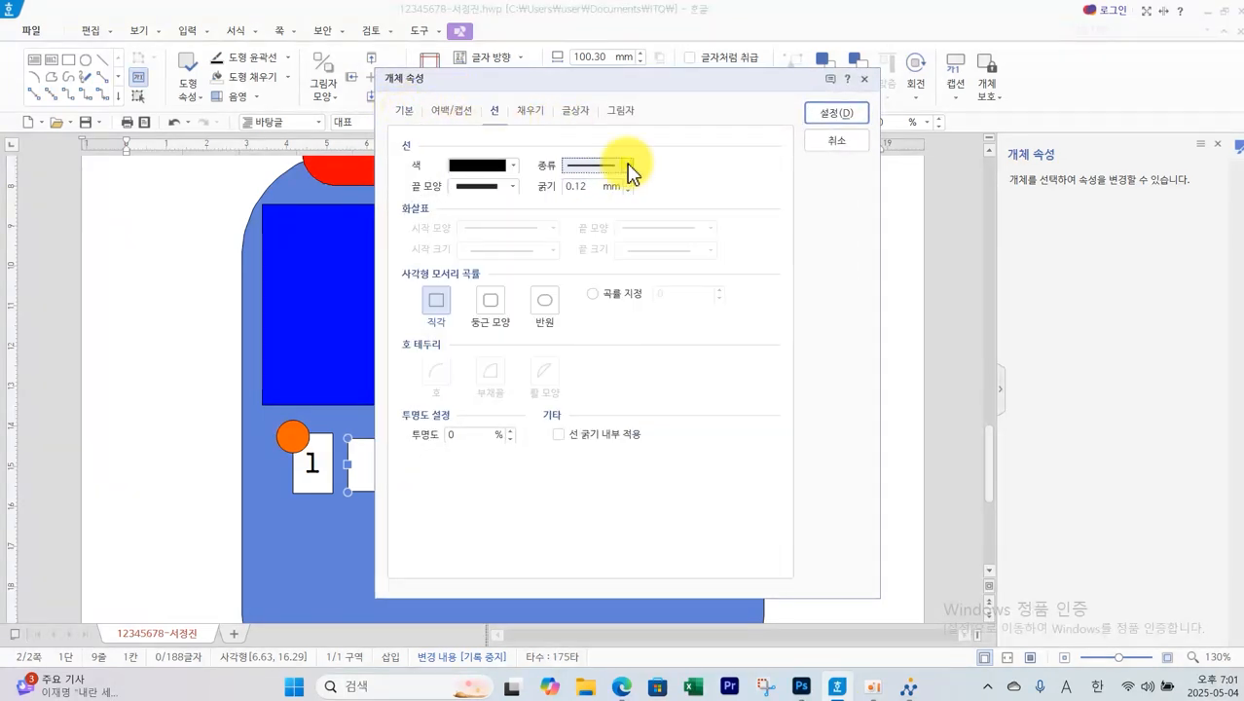
{"action": "left_click", "coordinate": [627, 166]}
{"action": "left_click", "coordinate": [612, 210]}
{"action": "left_click", "coordinate": [624, 176]}
{"action": "left_click", "coordinate": [611, 218]}
{"action": "left_click", "coordinate": [628, 176]}
{"action": "left_click", "coordinate": [605, 214]}
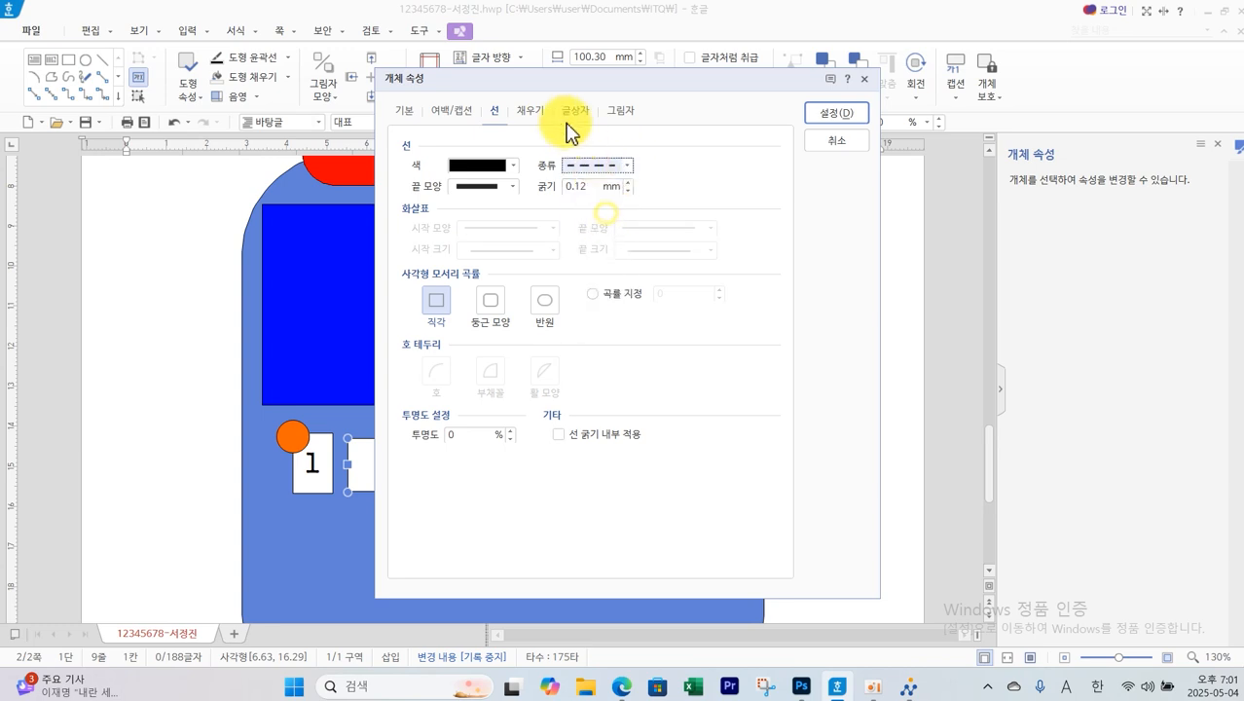
Set the dashed text box's fill to none (색 채우기 없음) and apply the object properties
{"action": "left_click", "coordinate": [530, 112]}
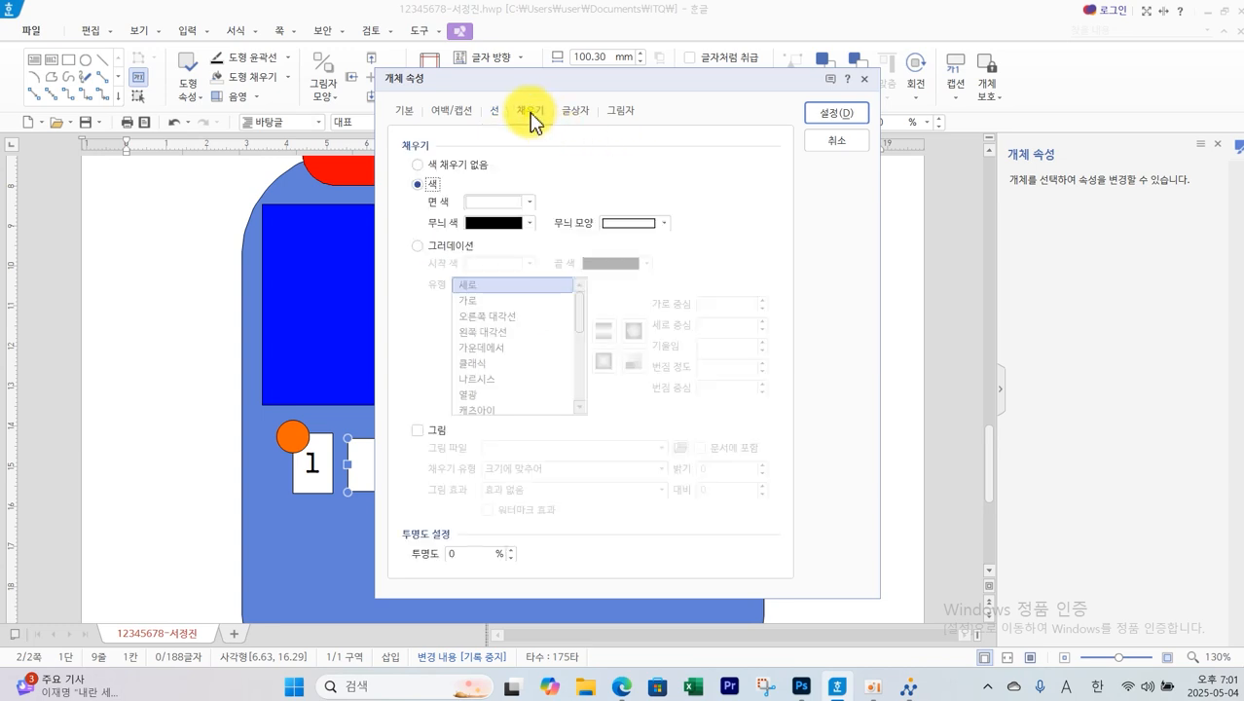
{"action": "left_click", "coordinate": [419, 166]}
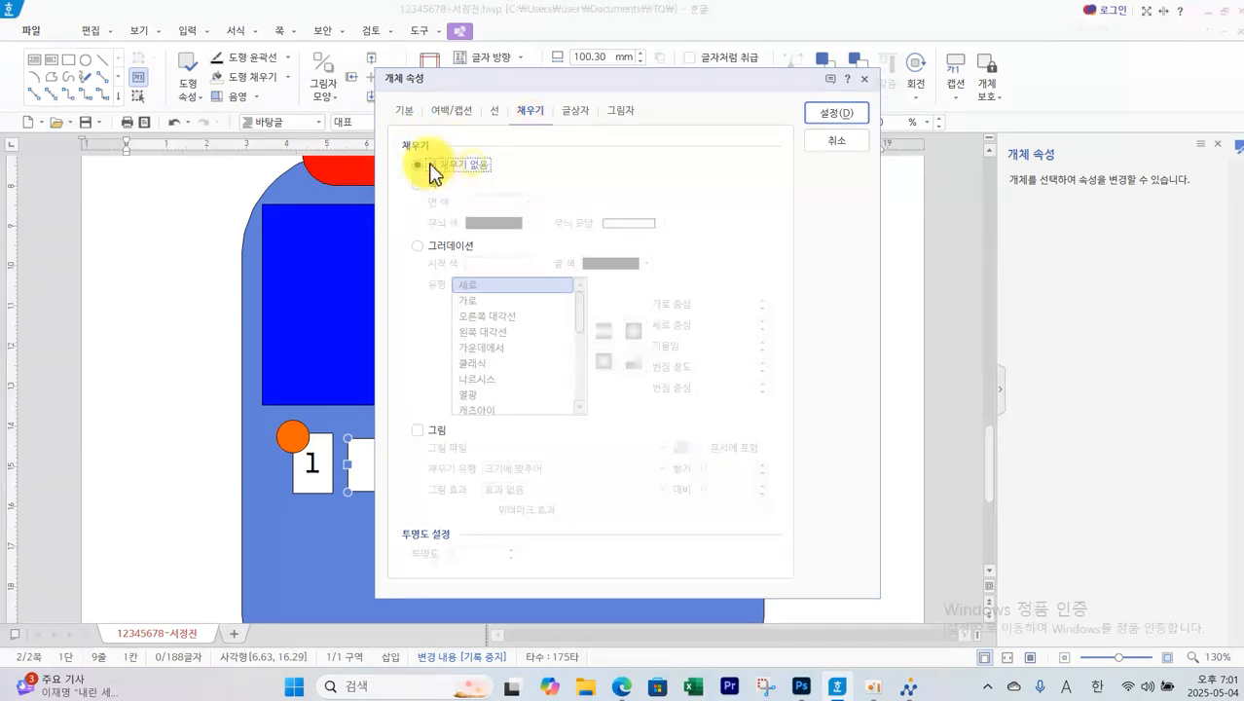
{"action": "left_click", "coordinate": [814, 116]}
Enter 실무경험으로 인한 취업률 향상 in the dashed text box beside number 1
{"action": "left_click", "coordinate": [552, 451]}
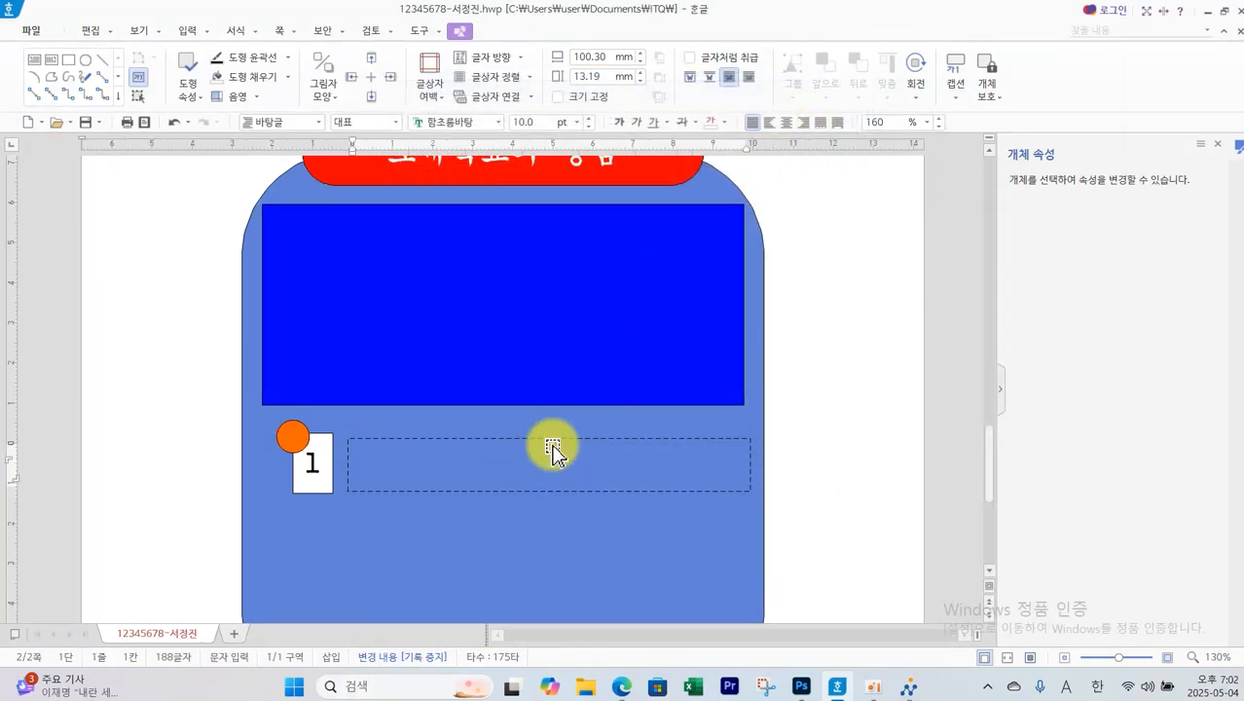
{"action": "type", "text": "실무경험으로 인한 ㅊ"}
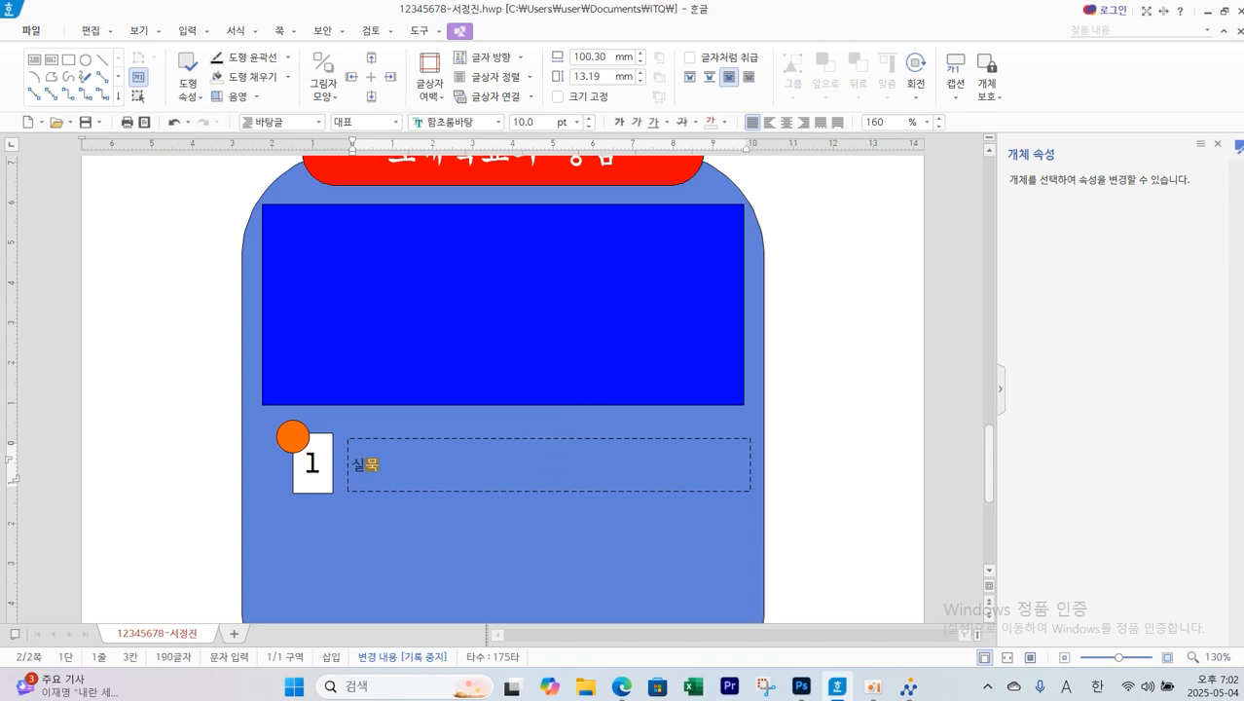
{"action": "type", "text": "업를 향상"}
Format the first item's text in 굴림 at 18 pt and centre it in its box
{"action": "left_click_drag", "start_coordinate": [353, 463], "coordinate": [576, 468]}
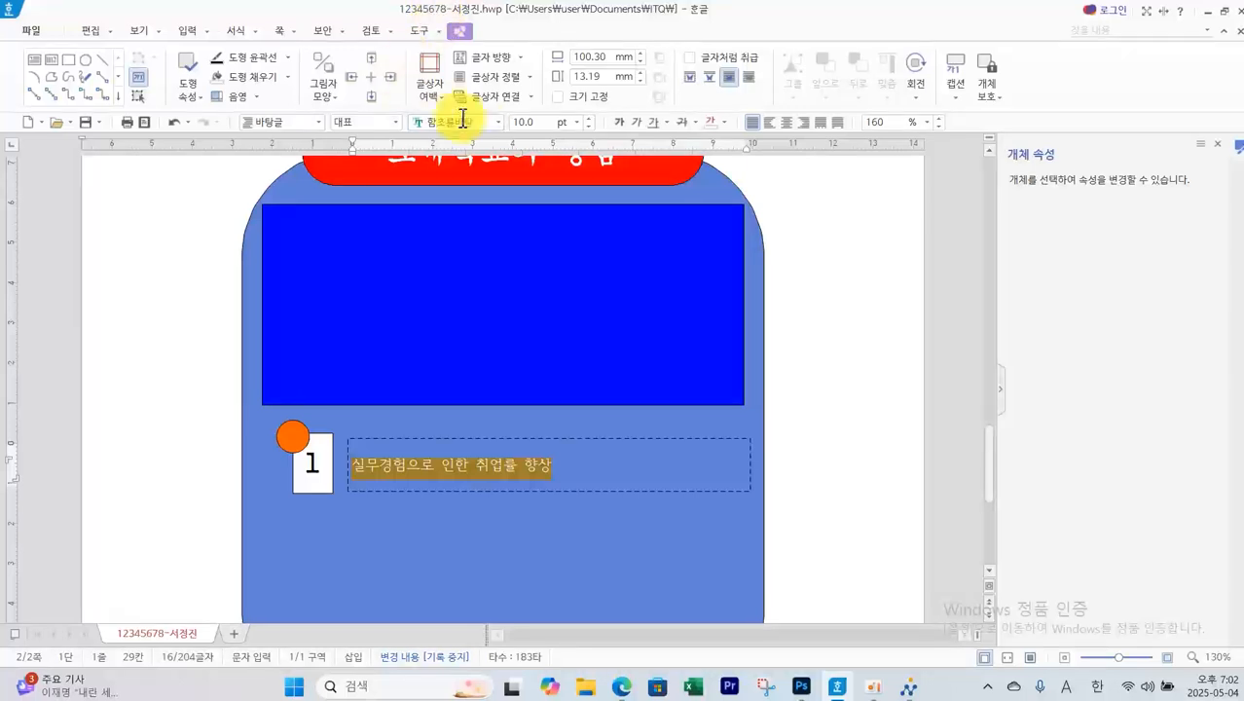
{"action": "left_click", "coordinate": [498, 122]}
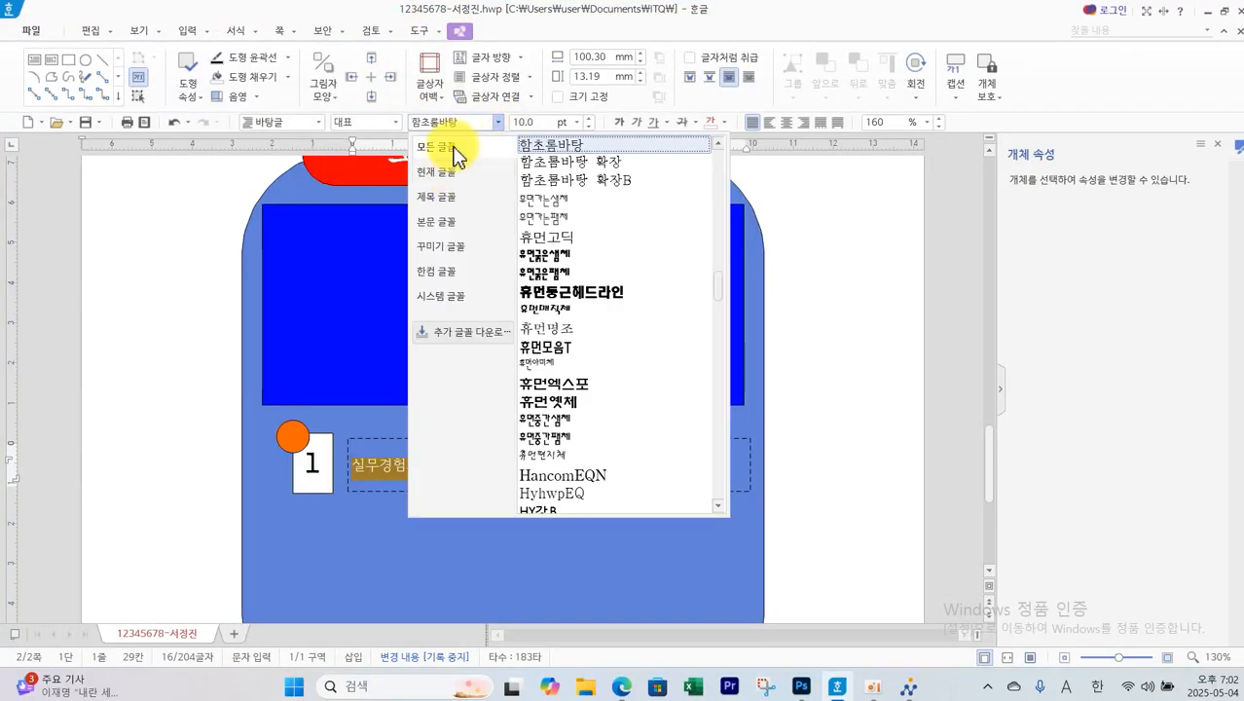
{"action": "left_click_drag", "start_coordinate": [721, 287], "coordinate": [713, 159]}
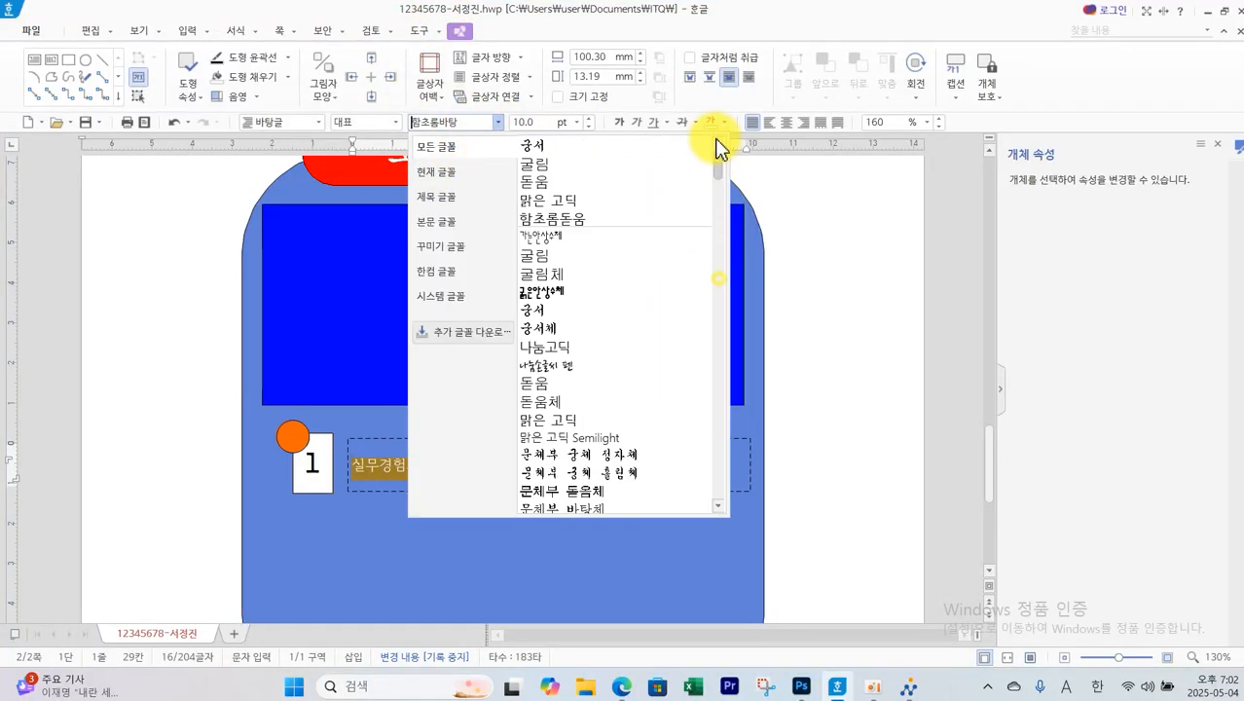
{"action": "left_click", "coordinate": [591, 179]}
{"action": "left_click", "coordinate": [578, 121]}
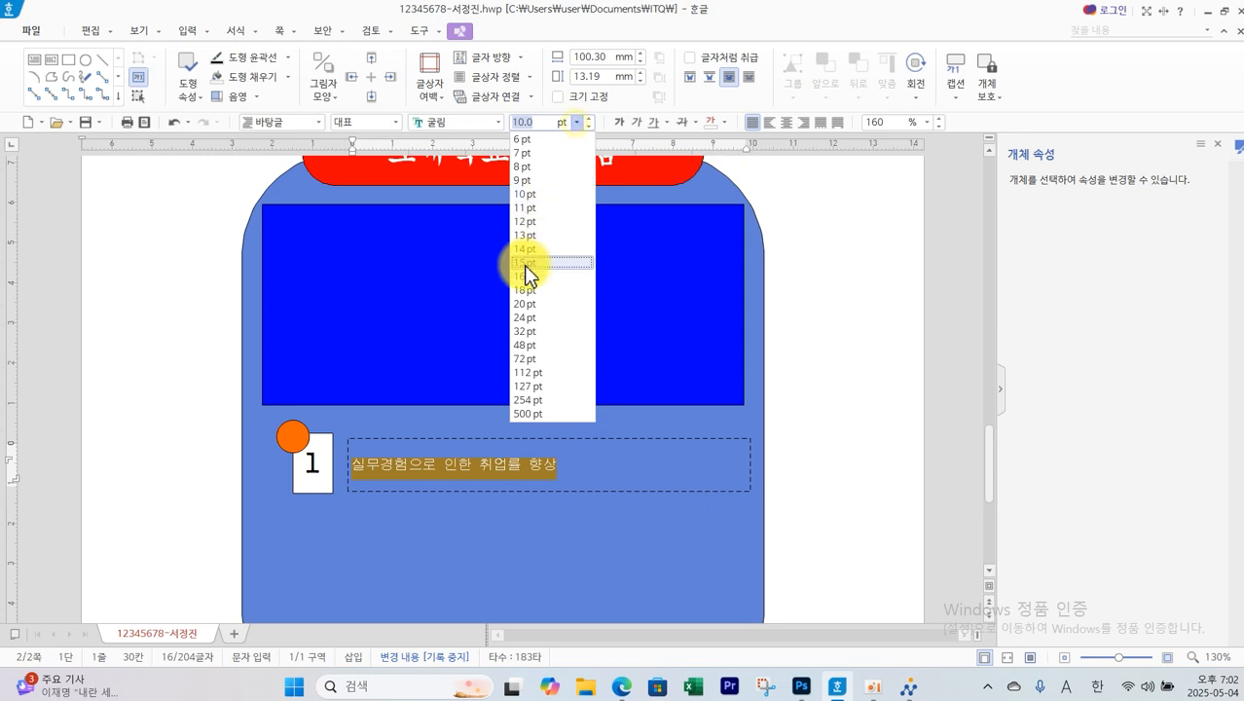
{"action": "left_click", "coordinate": [526, 290]}
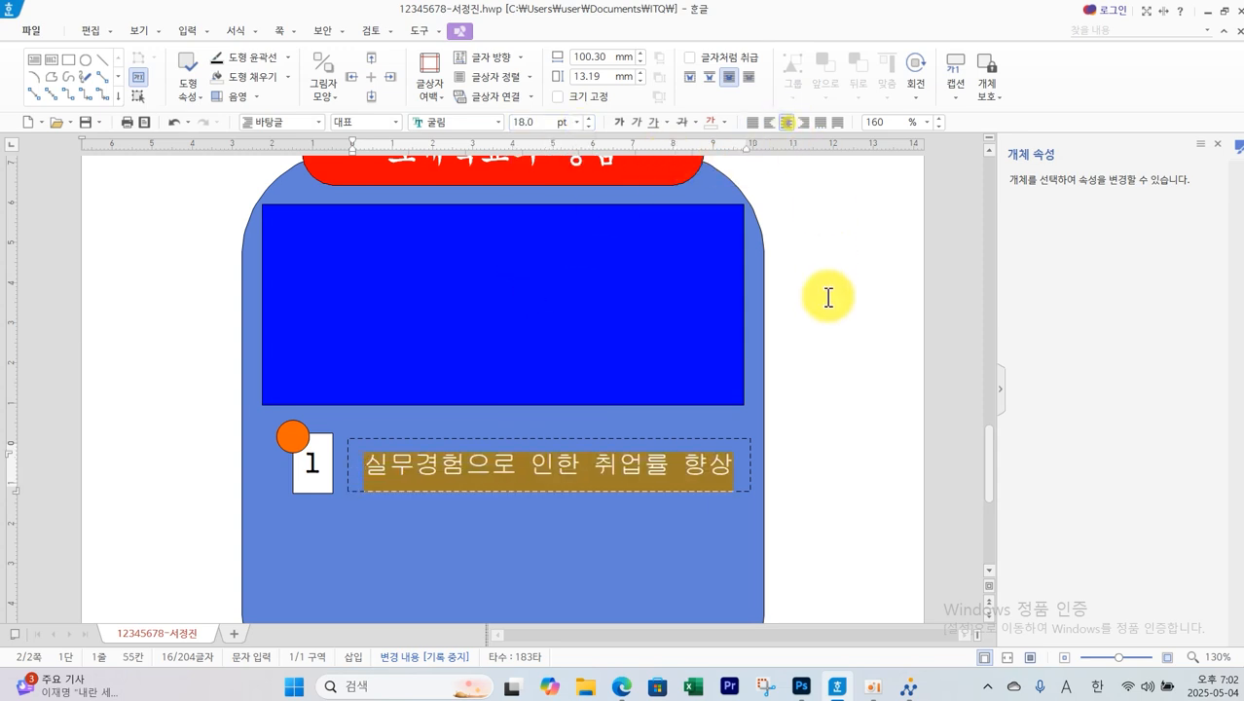
{"action": "left_click", "coordinate": [842, 344]}
Copy the circle, number box and dashed text box together twice, placing the two copies as rows directly below the first
{"action": "scroll", "coordinate": [478, 464], "scroll_direction": "down", "scroll_amount": 3}
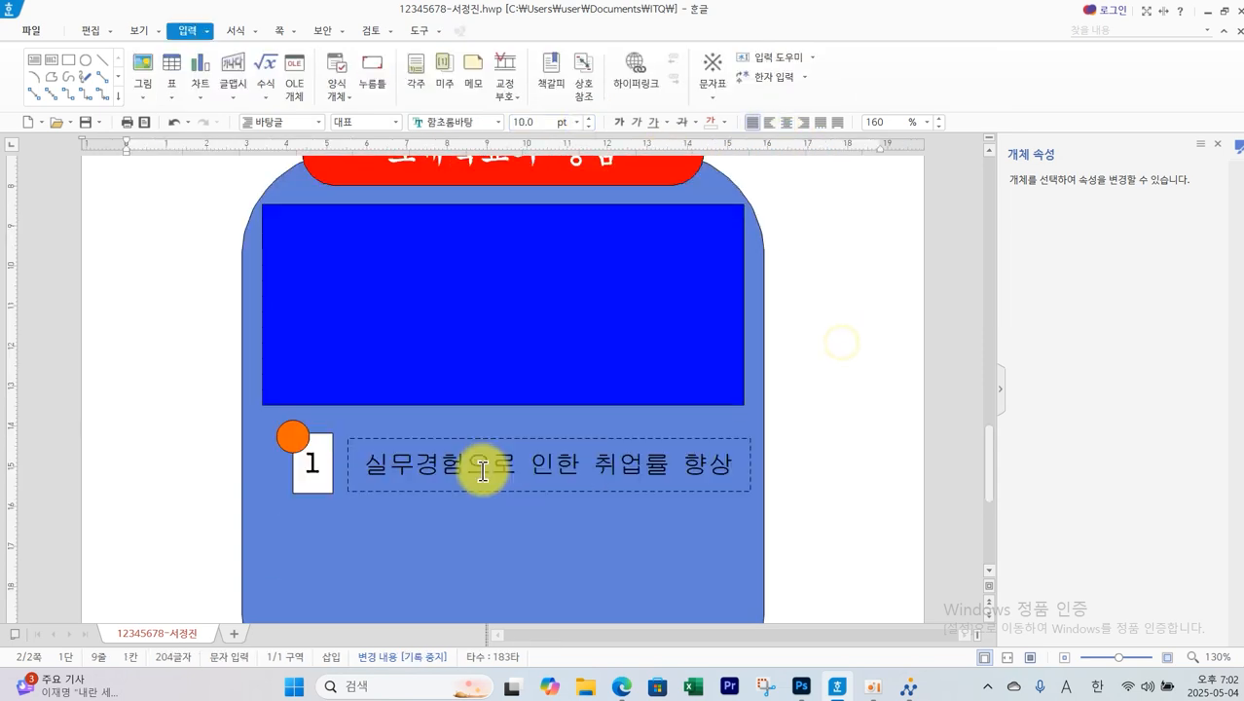
{"action": "left_click", "coordinate": [296, 448]}
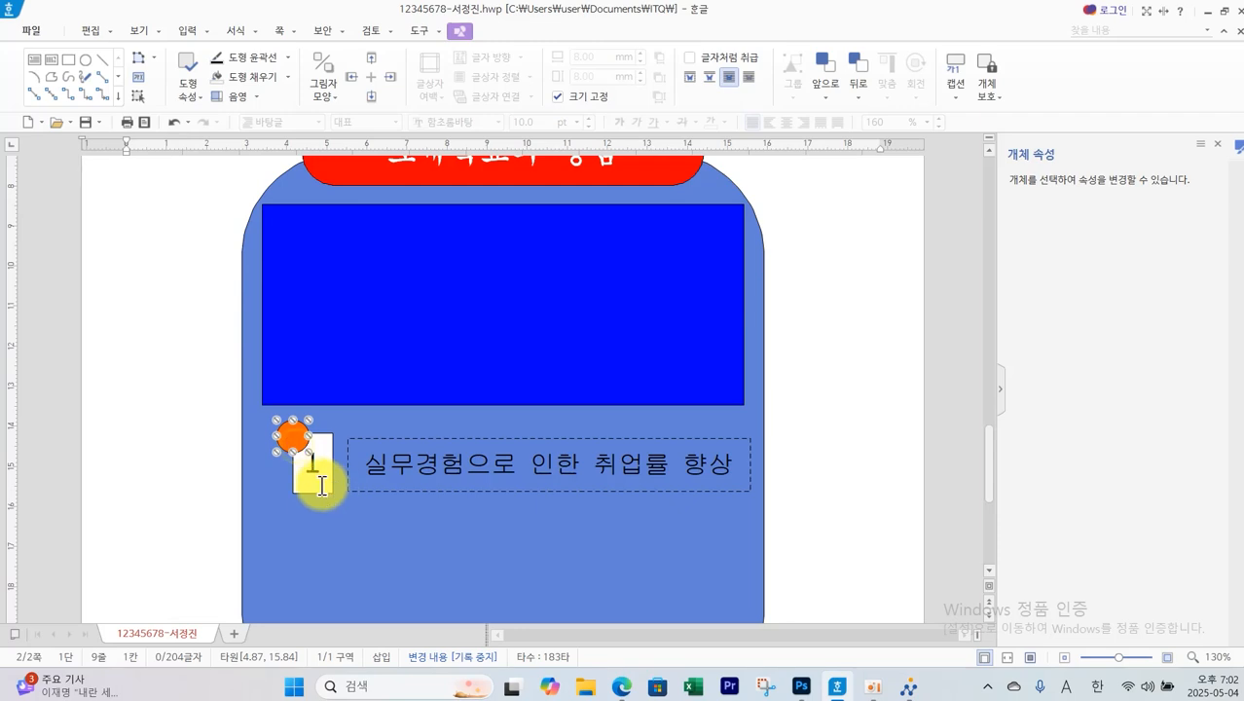
{"action": "left_click", "coordinate": [318, 477], "text": "shift"}
{"action": "left_click", "coordinate": [352, 466], "text": "shift"}
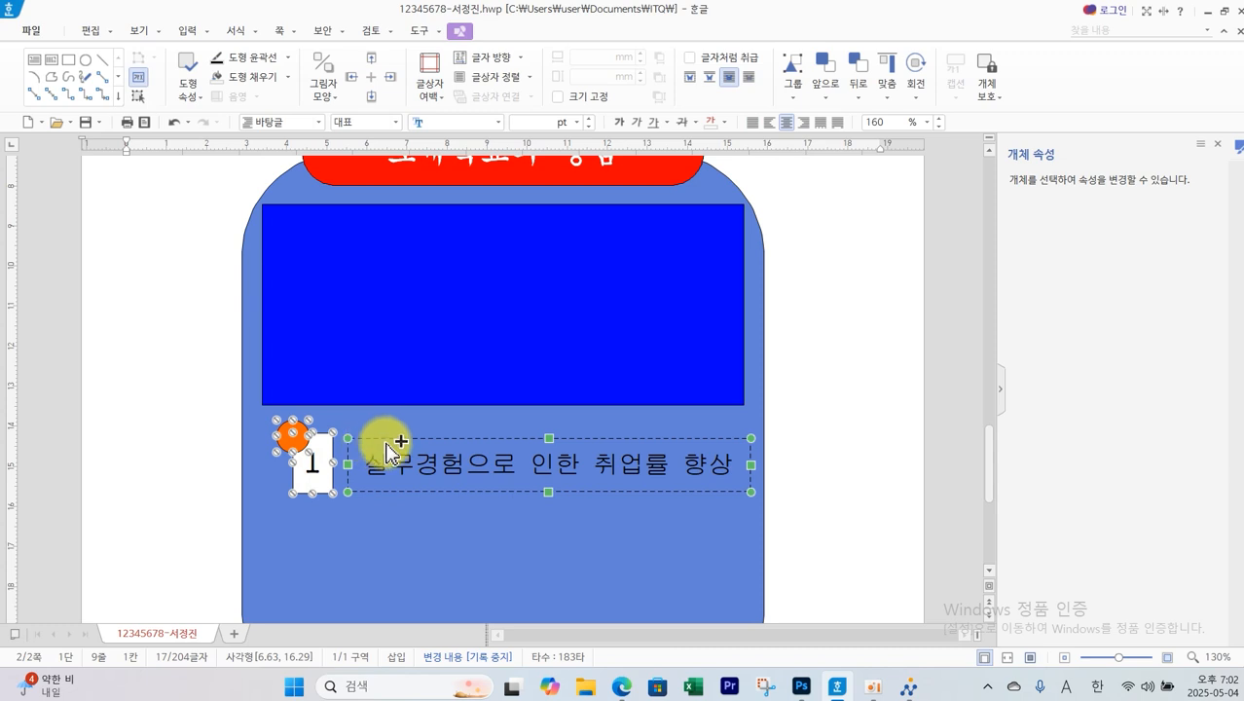
{"action": "left_click_drag", "start_coordinate": [406, 463], "coordinate": [407, 560]}
{"action": "scroll", "coordinate": [406, 560], "scroll_direction": "down", "scroll_amount": 3}
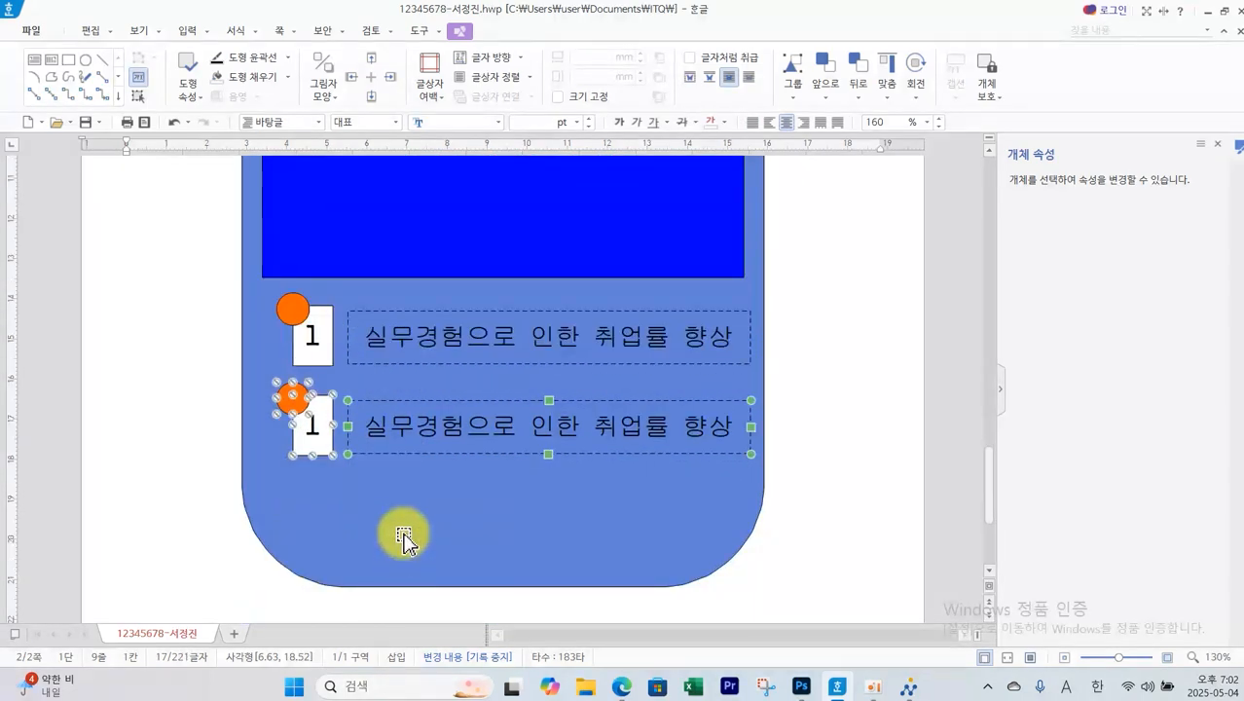
{"action": "left_click_drag", "start_coordinate": [413, 448], "coordinate": [427, 518]}
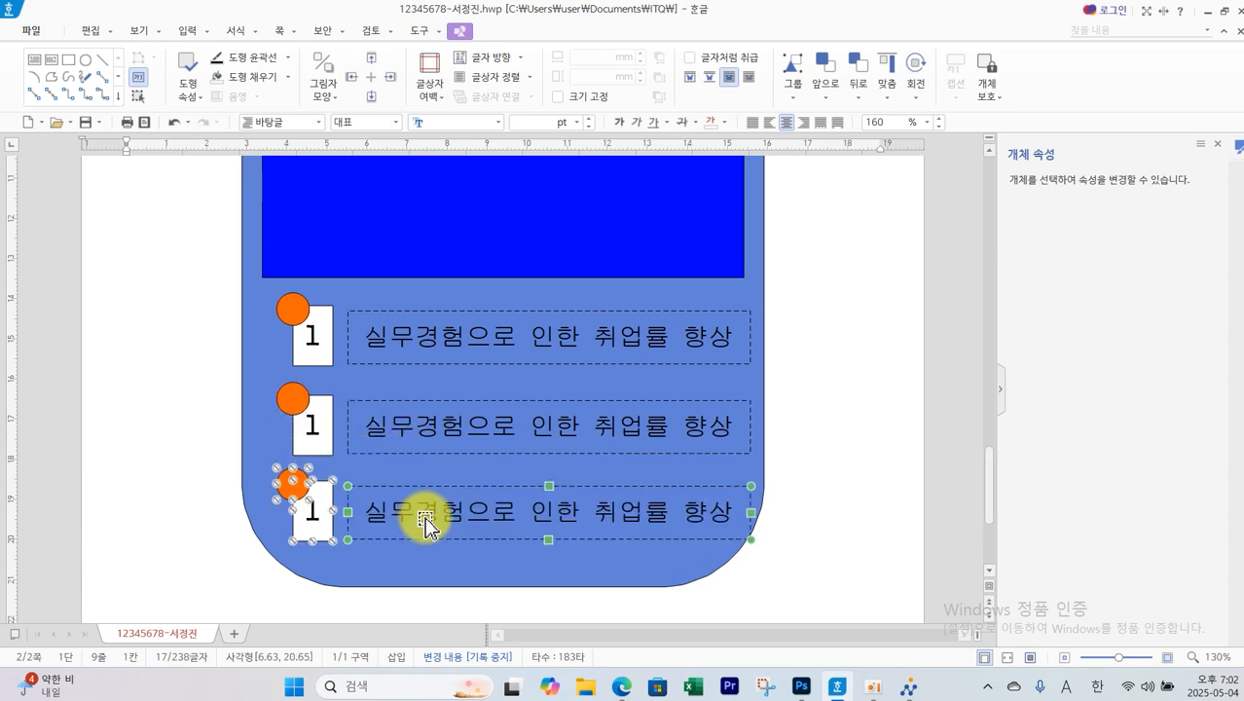
Renumber the copied rows 2 and 3 and change their texts to 특정 직업에 대한 전문 기술 습득 and 산업계의 요구에 맞는 인재 양성
{"action": "left_click", "coordinate": [861, 473]}
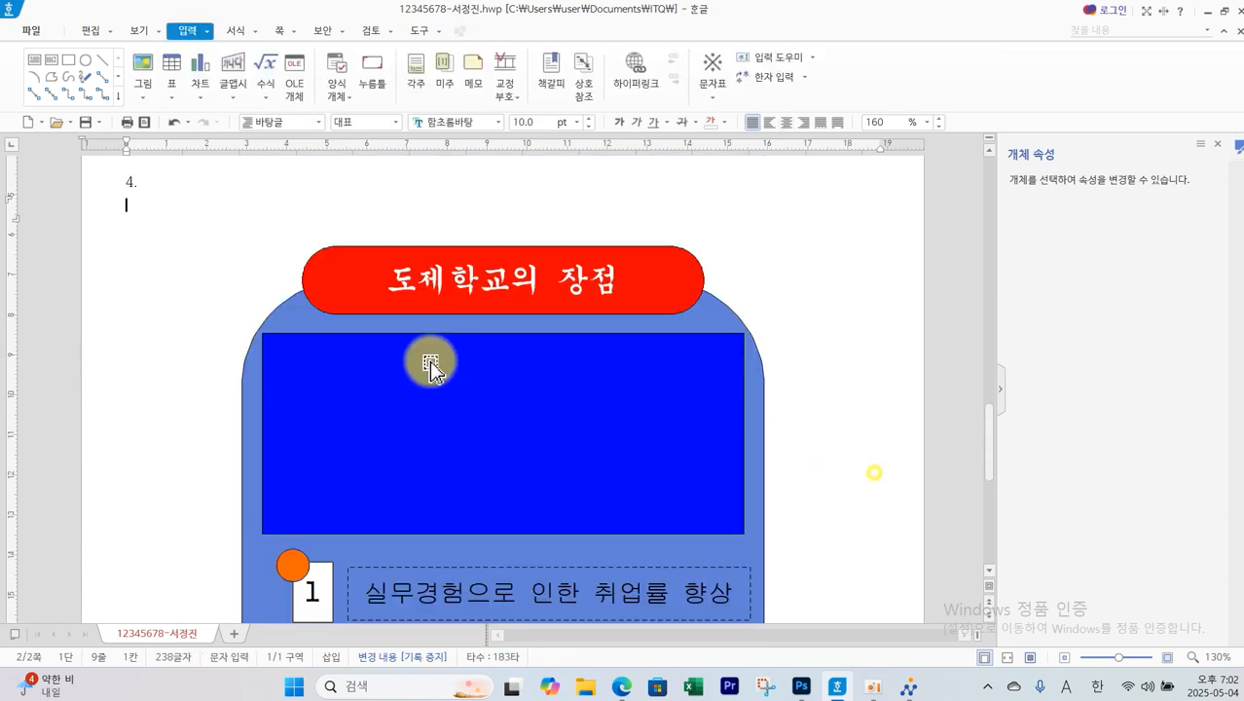
{"action": "scroll", "coordinate": [438, 419], "scroll_direction": "down", "scroll_amount": 3}
{"action": "scroll", "coordinate": [449, 481], "scroll_direction": "down", "scroll_amount": 3}
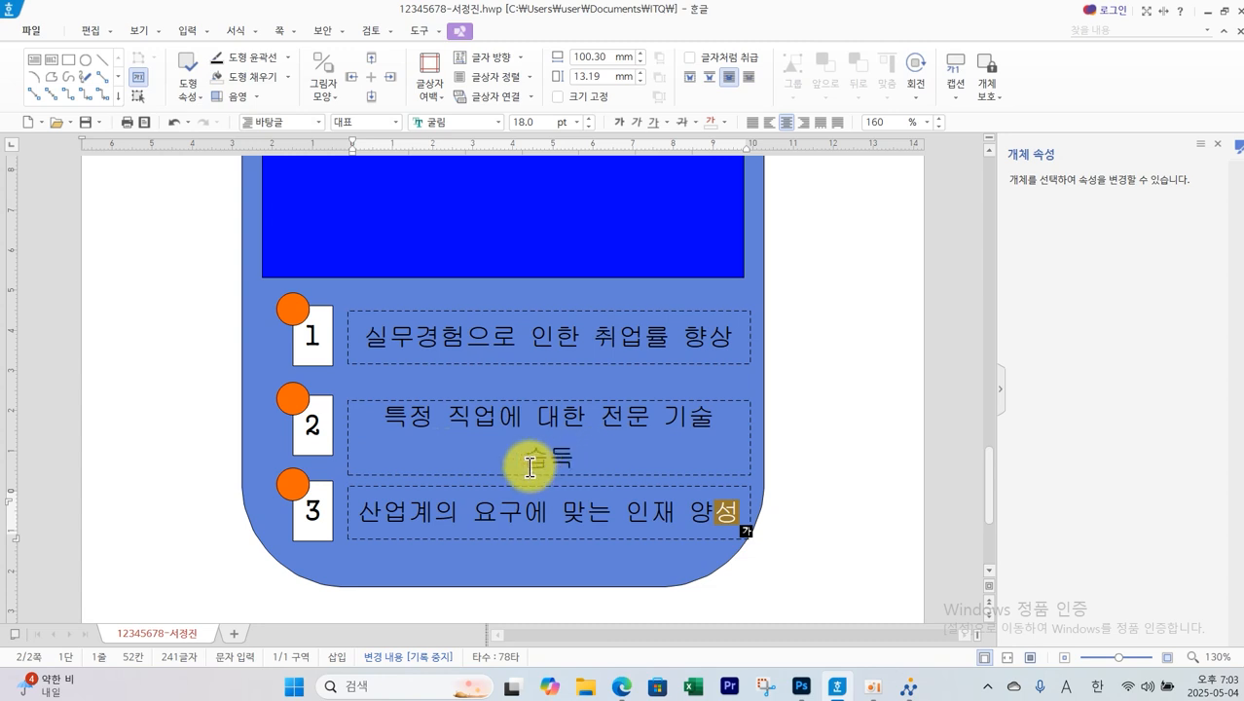
Widen the second and first items' dashed text boxes rightward to about 104 mm, up to the rounded shape's edge
{"action": "left_click", "coordinate": [750, 447]}
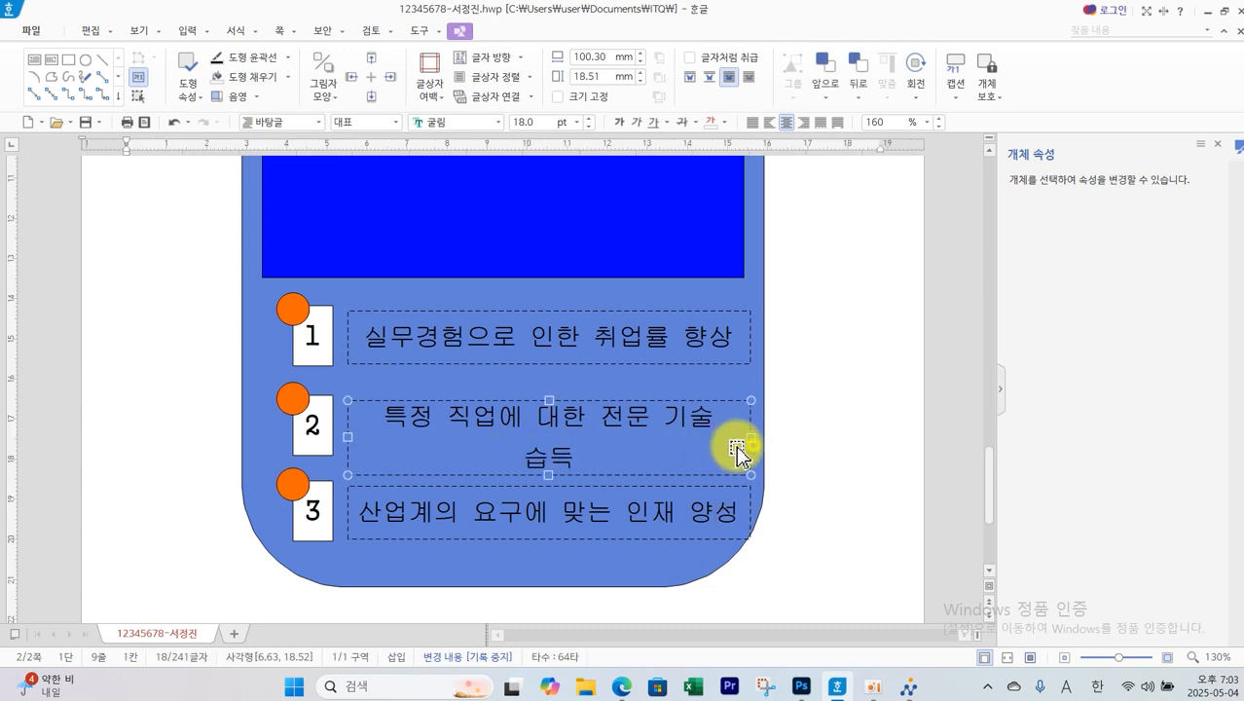
{"action": "left_click_drag", "start_coordinate": [753, 441], "coordinate": [764, 440]}
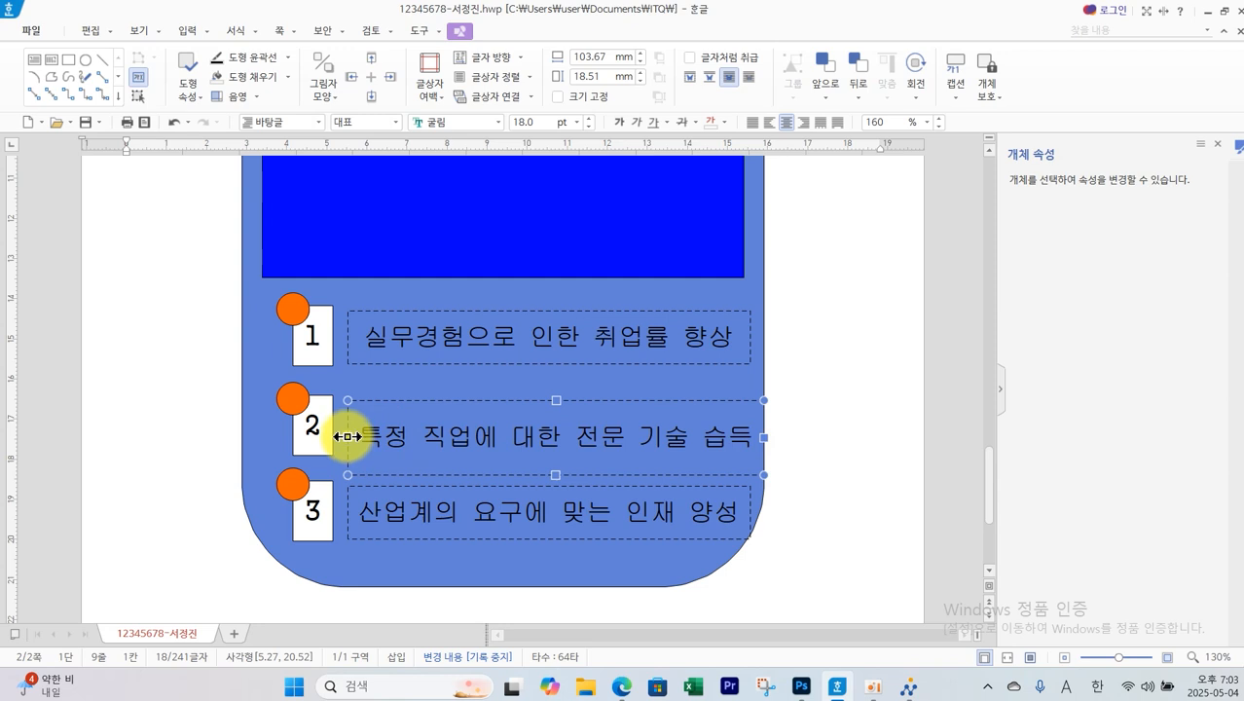
{"action": "left_click", "coordinate": [749, 346]}
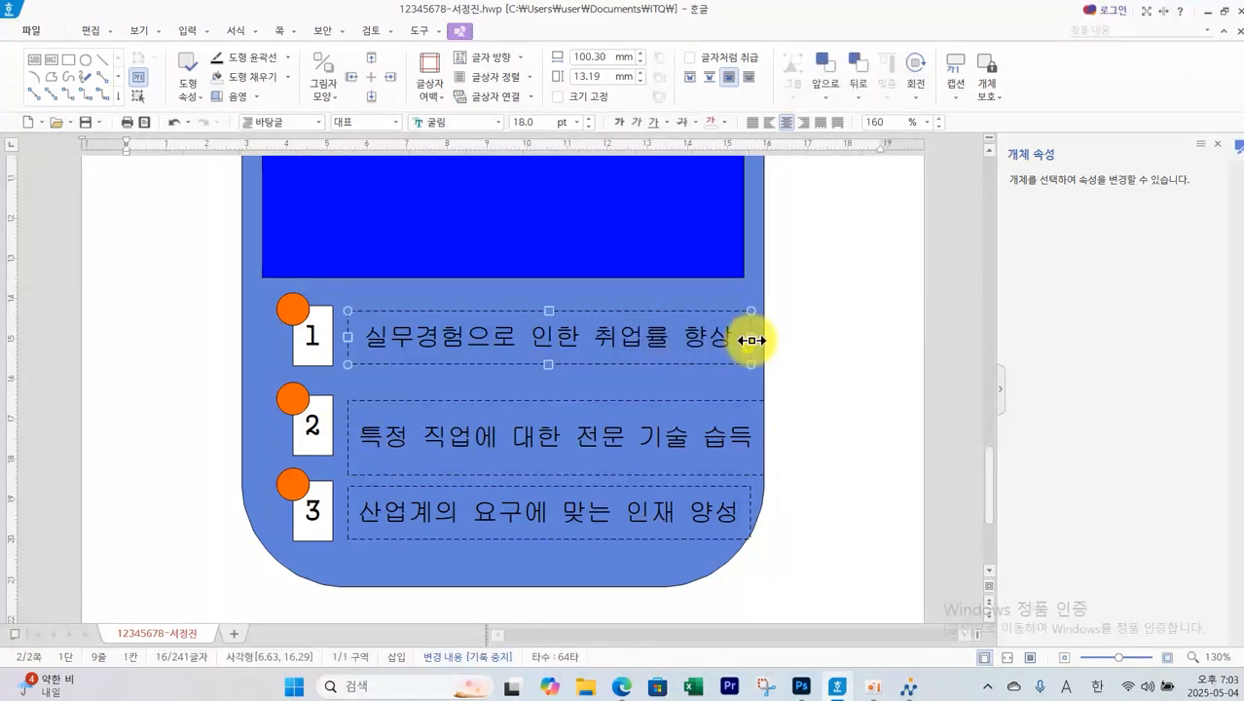
{"action": "left_click_drag", "start_coordinate": [753, 337], "coordinate": [764, 336]}
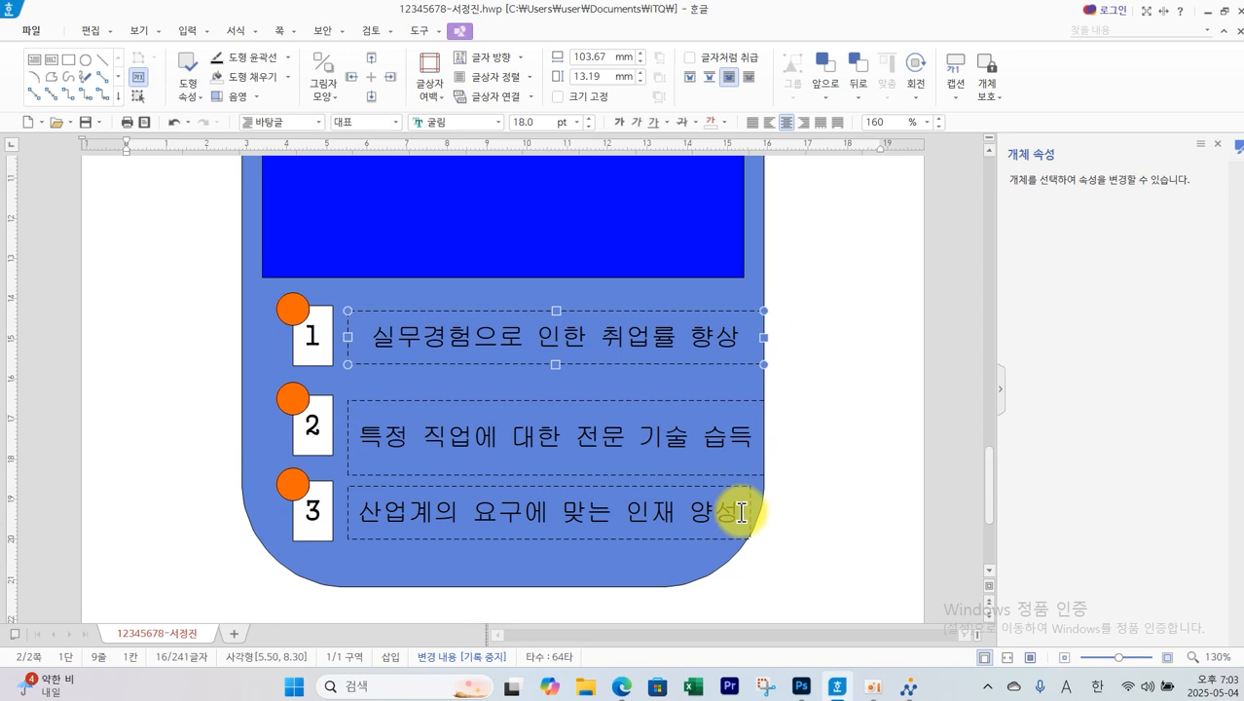
Widen the third item's dashed text box rightward so its right edge lines up with the two text boxes above
{"action": "left_click", "coordinate": [748, 510]}
{"action": "left_click_drag", "start_coordinate": [750, 508], "coordinate": [765, 510]}
{"action": "left_click", "coordinate": [799, 538]}
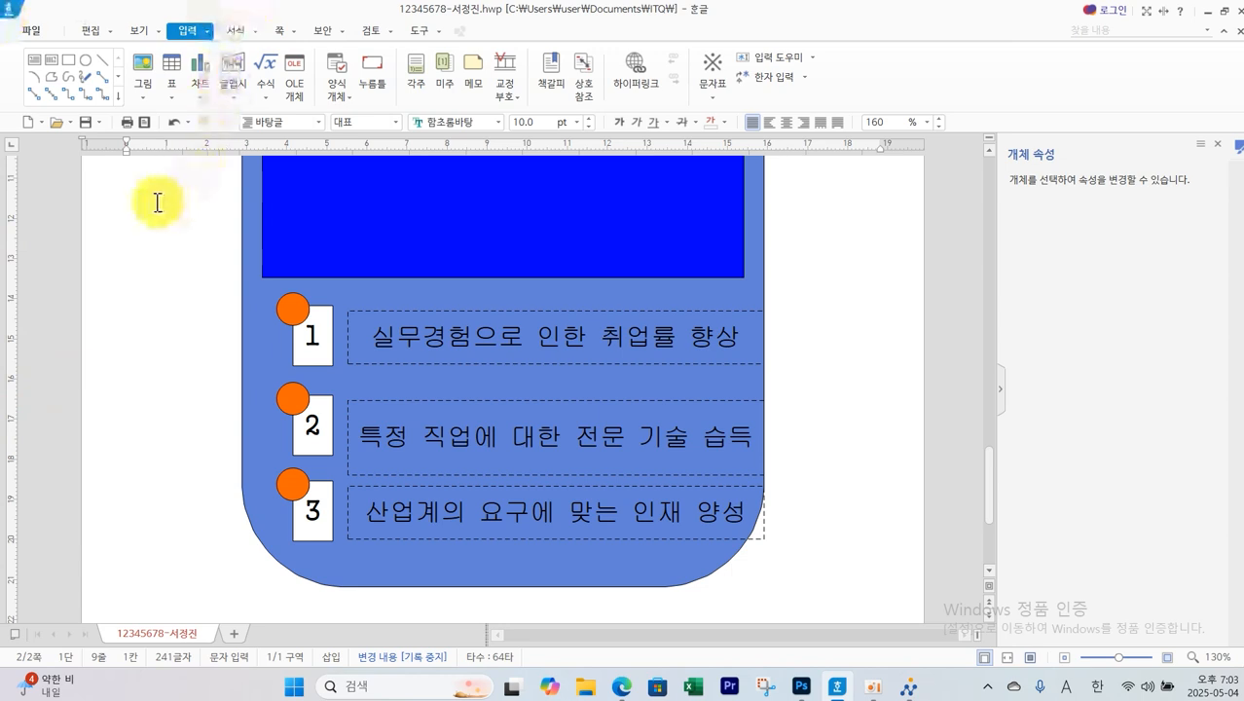
Change the fill colour of the circle beside number 2 to golden yellow
{"action": "left_click", "coordinate": [292, 298]}
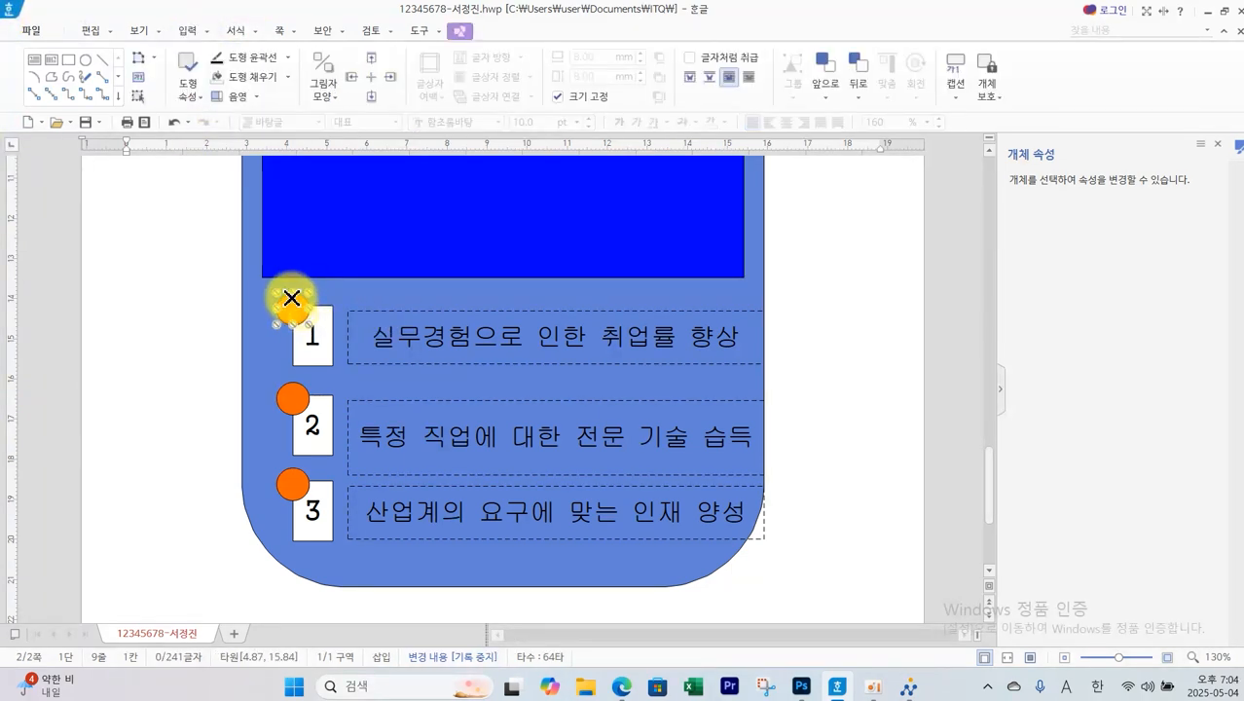
{"action": "left_click_drag", "start_coordinate": [292, 298], "coordinate": [286, 329]}
{"action": "left_click_drag", "start_coordinate": [293, 399], "coordinate": [294, 397]}
{"action": "double_click", "coordinate": [295, 396]}
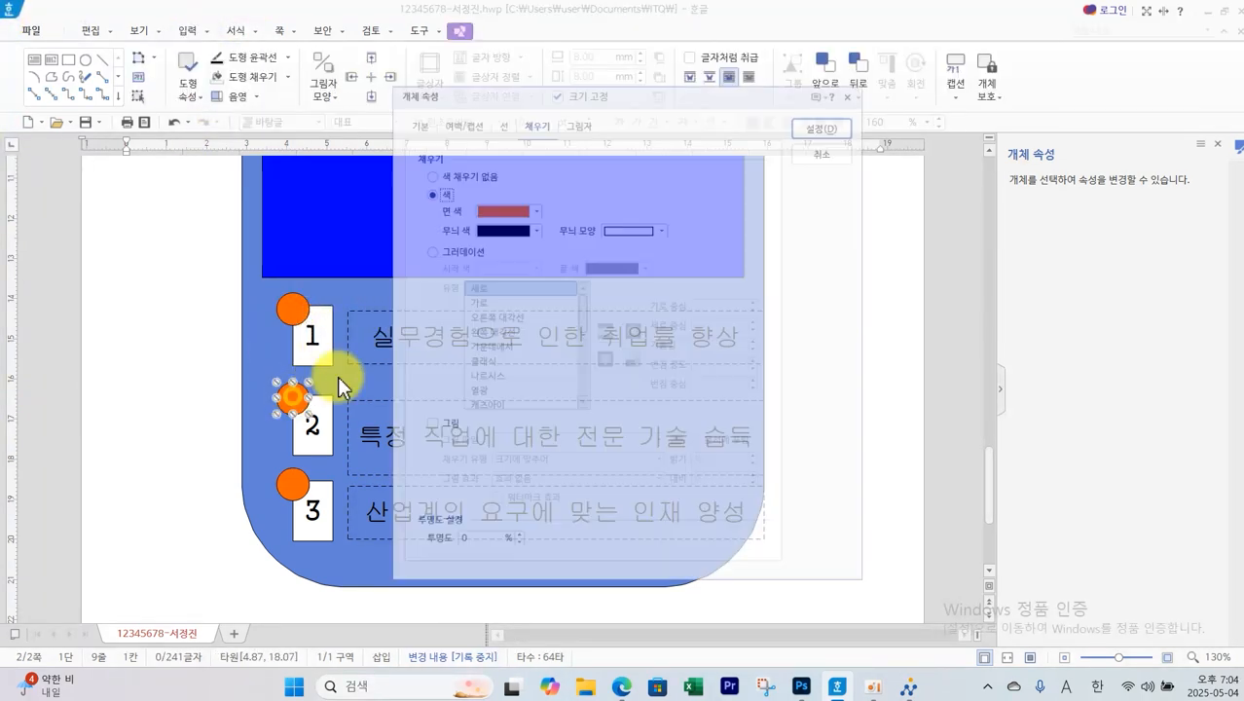
{"action": "left_click", "coordinate": [527, 203]}
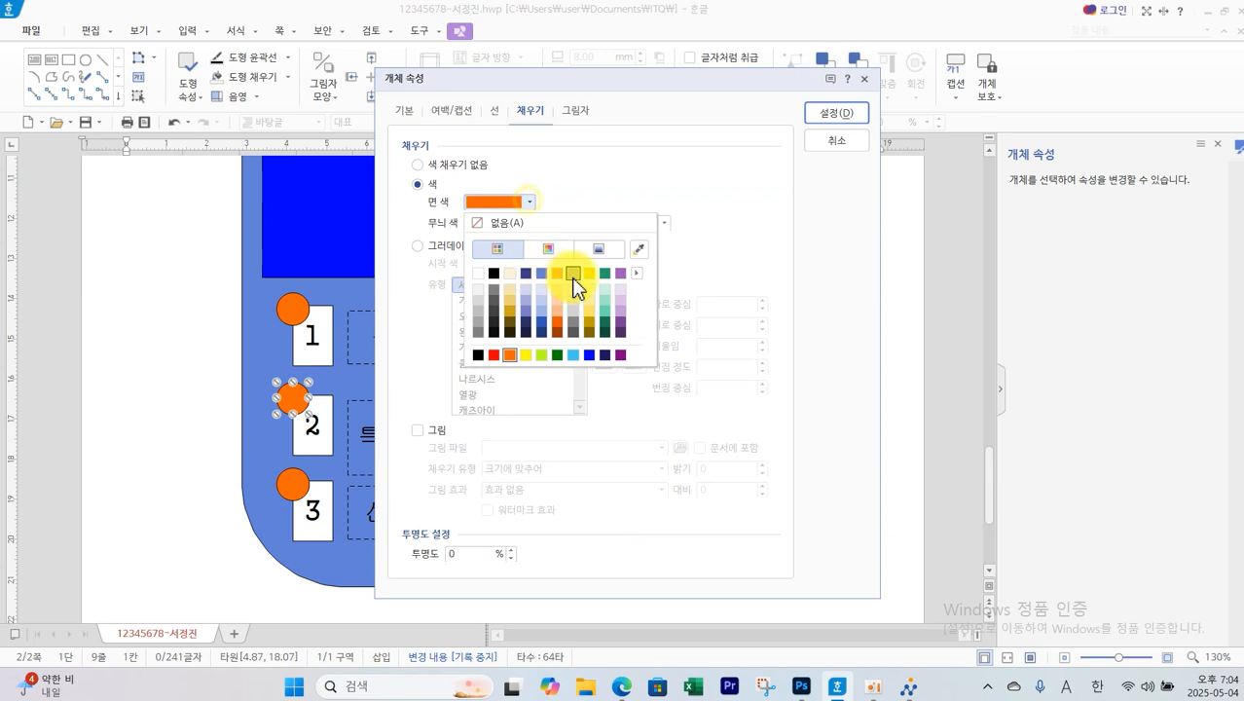
{"action": "left_click", "coordinate": [589, 275]}
{"action": "left_click", "coordinate": [829, 113]}
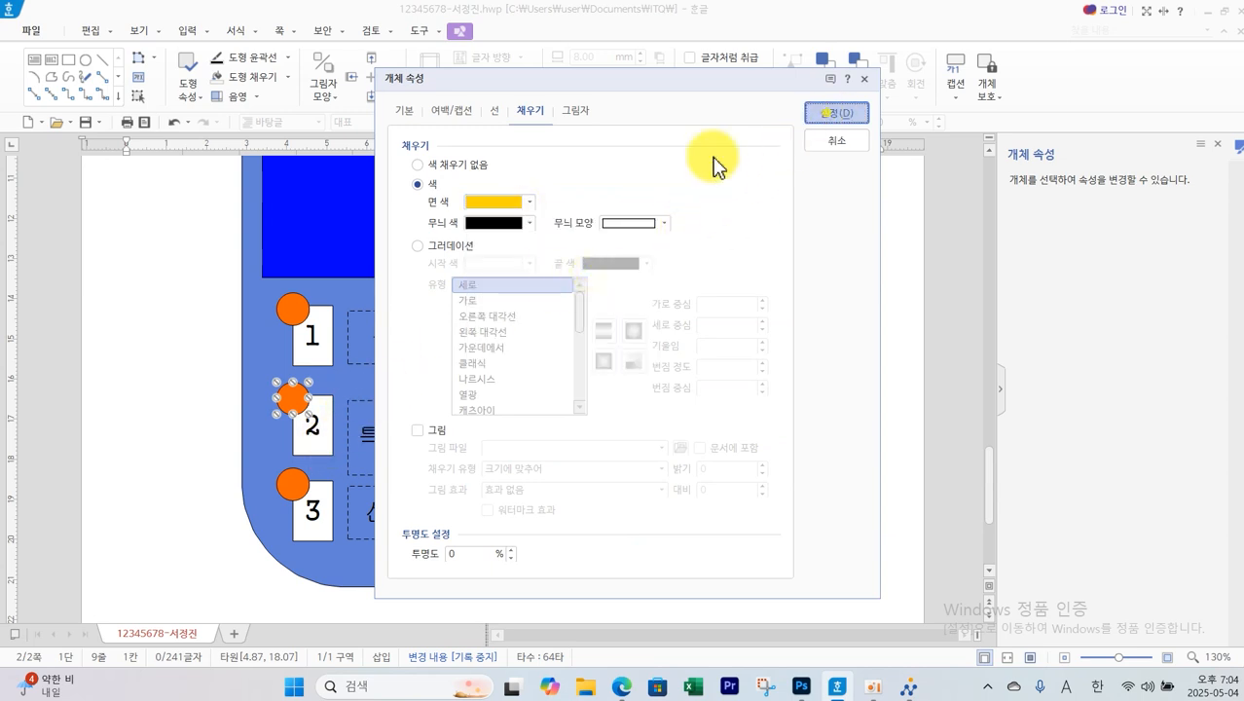
Change the fill colour of the circle beside number 3 to green
{"action": "left_click", "coordinate": [294, 489]}
{"action": "double_click", "coordinate": [294, 489]}
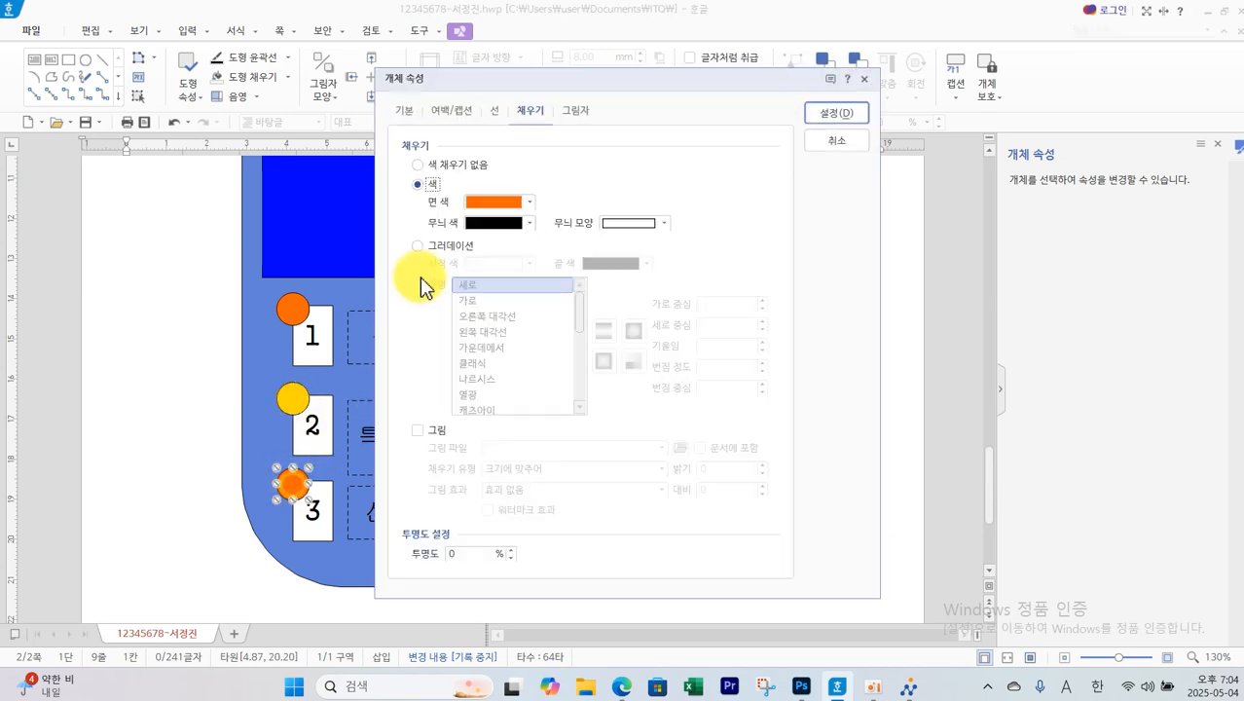
{"action": "left_click", "coordinate": [517, 204]}
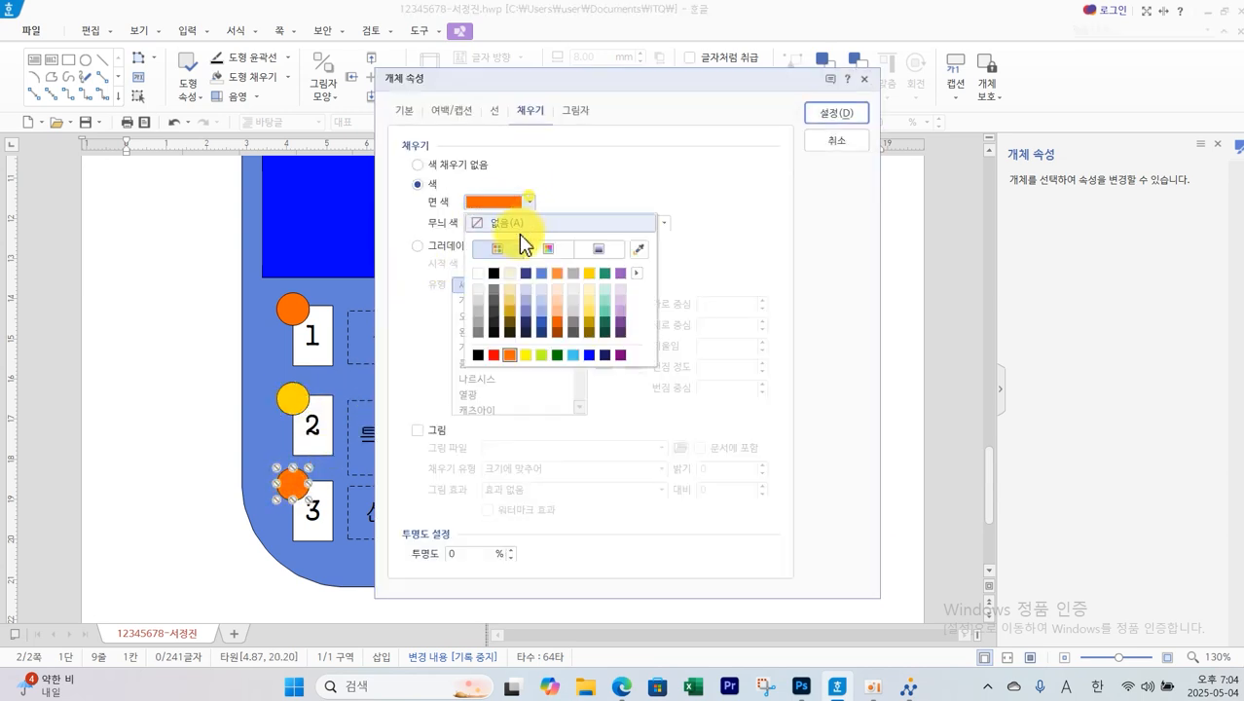
{"action": "left_click", "coordinate": [606, 276]}
{"action": "left_click", "coordinate": [836, 113]}
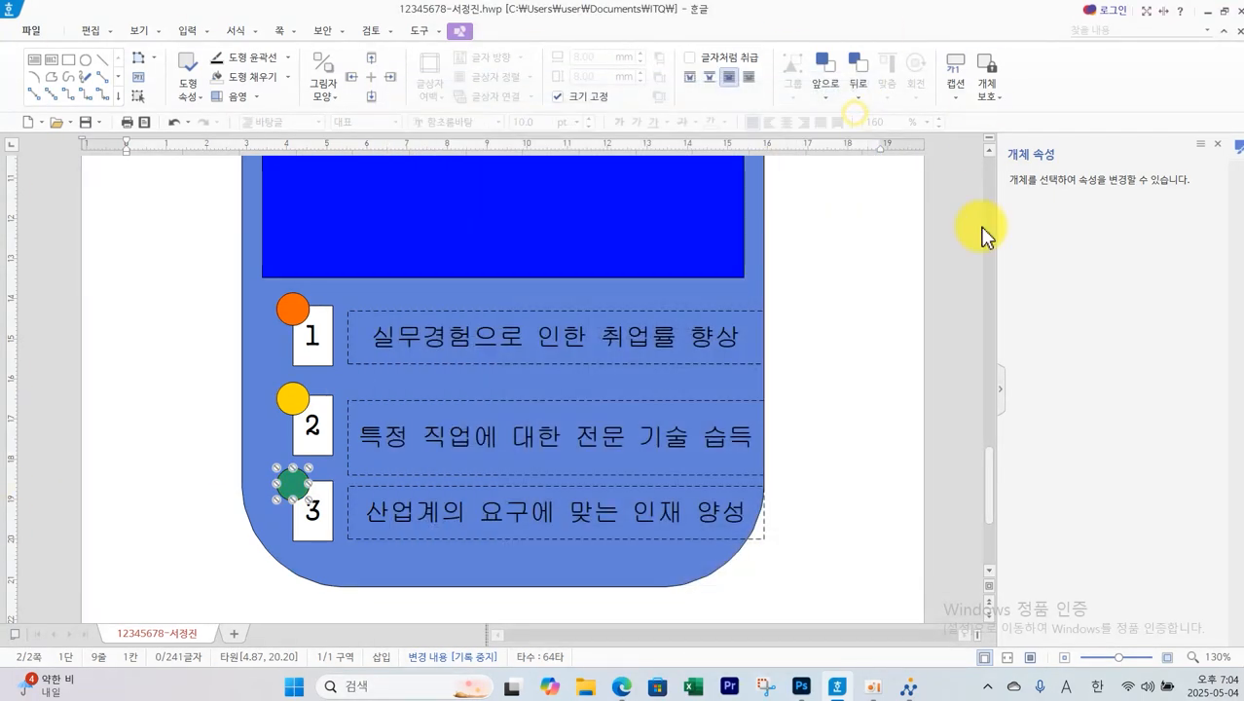
After checking the WordArt requirements in the exam PDF in Edge, insert blue 글맵시 text 도제학교 below "4." in the Hangul document
{"action": "key", "text": "Escape"}
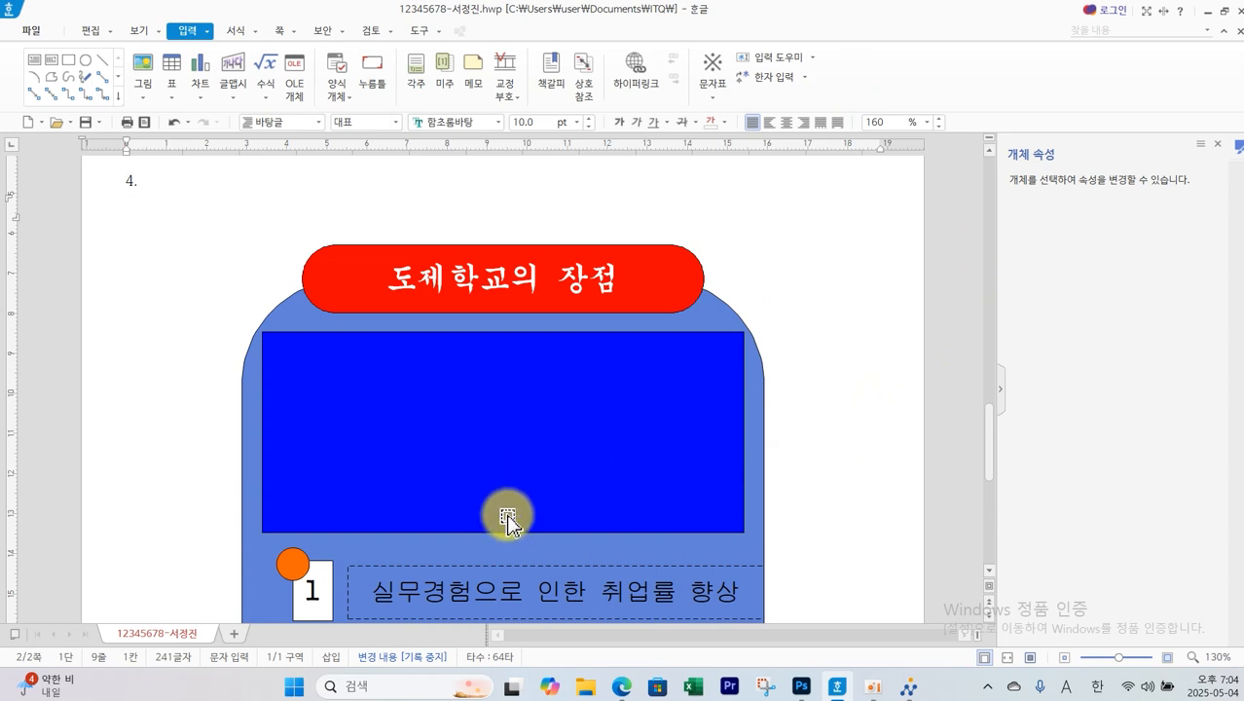
{"action": "left_click", "coordinate": [620, 688]}
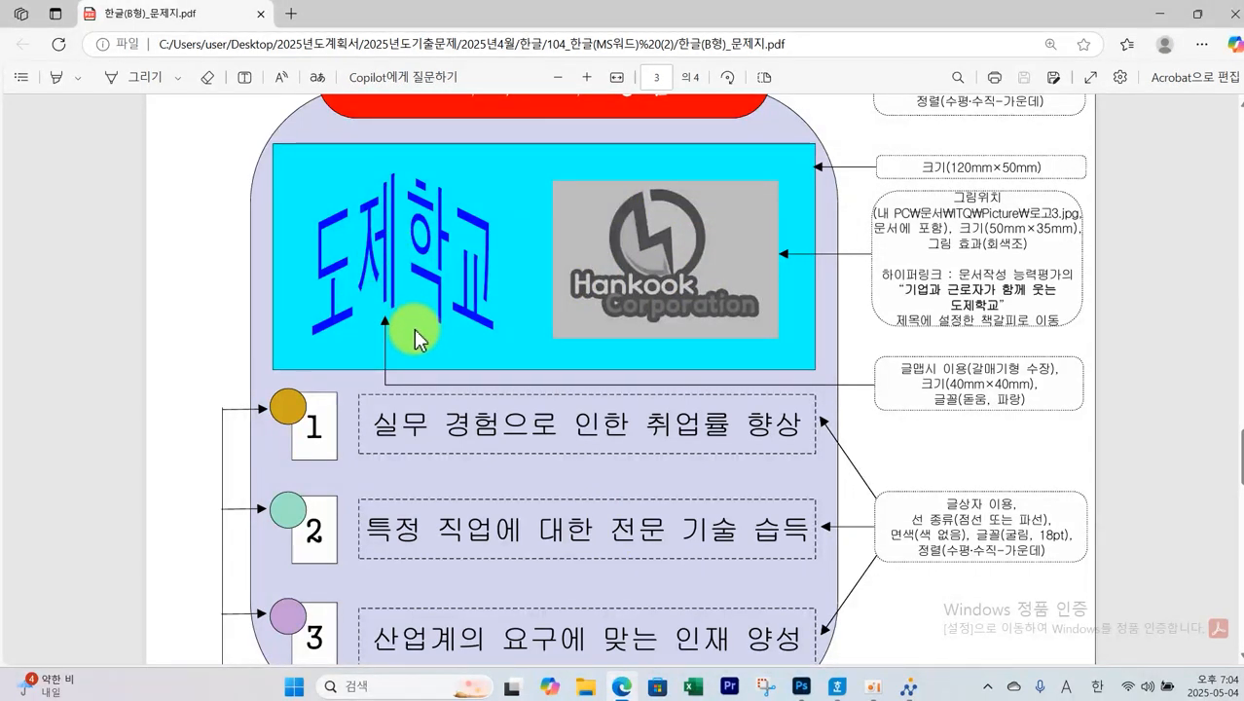
{"action": "mouse_move", "coordinate": [886, 342]}
{"action": "left_mouse_down"}
{"action": "mouse_move", "coordinate": [1068, 423]}
{"action": "mouse_move", "coordinate": [1083, 411]}
{"action": "left_mouse_up"}
{"action": "mouse_move", "coordinate": [961, 375]}
{"action": "left_mouse_down"}
{"action": "mouse_move", "coordinate": [1071, 374]}
{"action": "mouse_move", "coordinate": [947, 386]}
{"action": "mouse_move", "coordinate": [990, 390]}
{"action": "mouse_move", "coordinate": [961, 428]}
{"action": "left_mouse_up"}
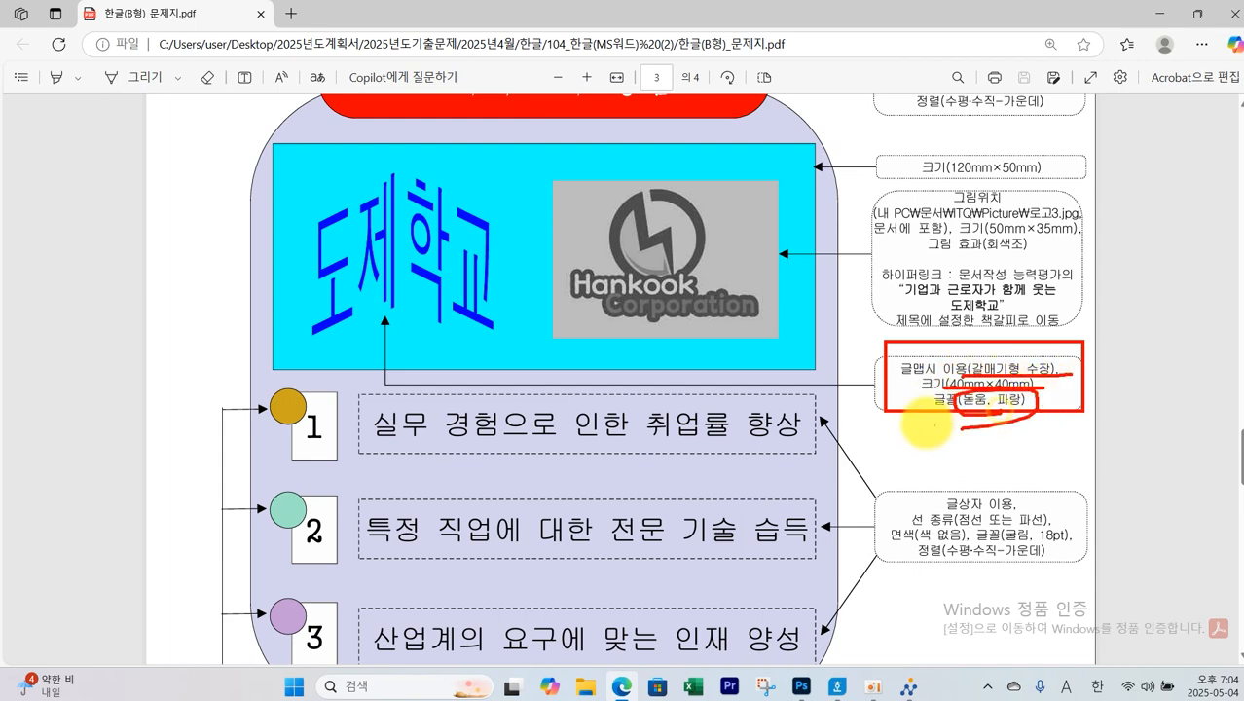
{"action": "key", "text": "Escape"}
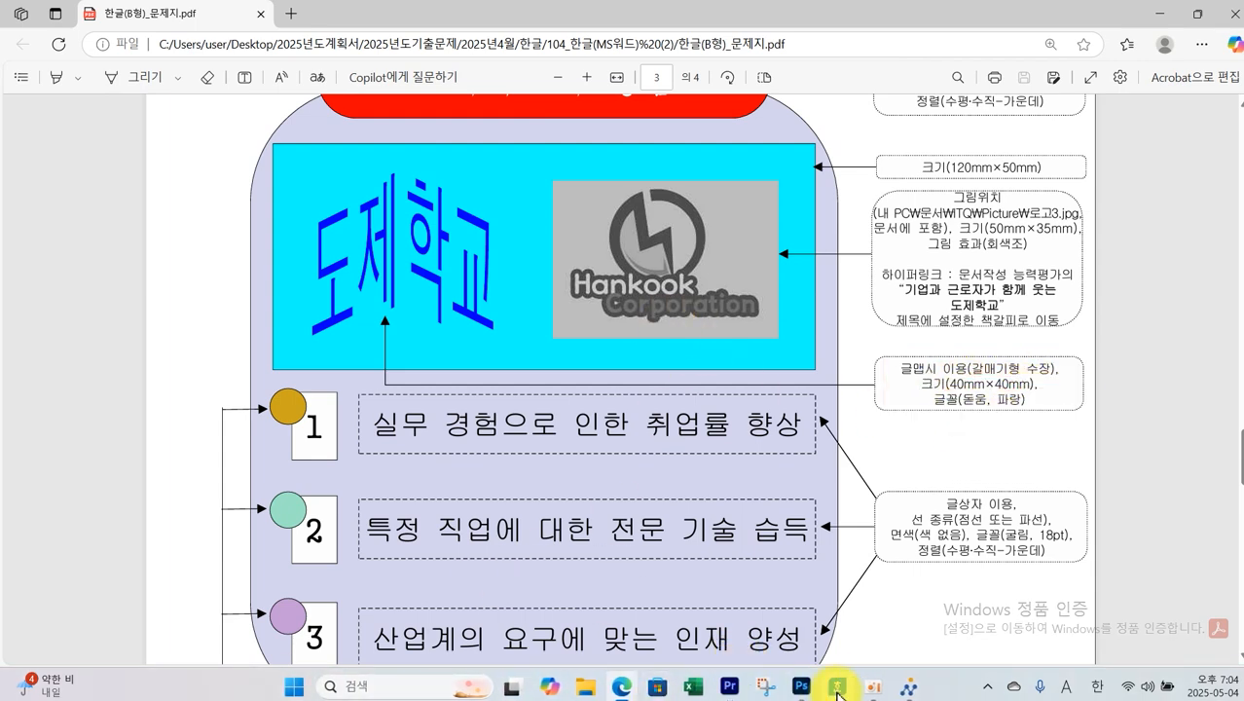
{"action": "left_click", "coordinate": [836, 688]}
{"action": "scroll", "coordinate": [165, 199], "scroll_direction": "up", "scroll_amount": 1}
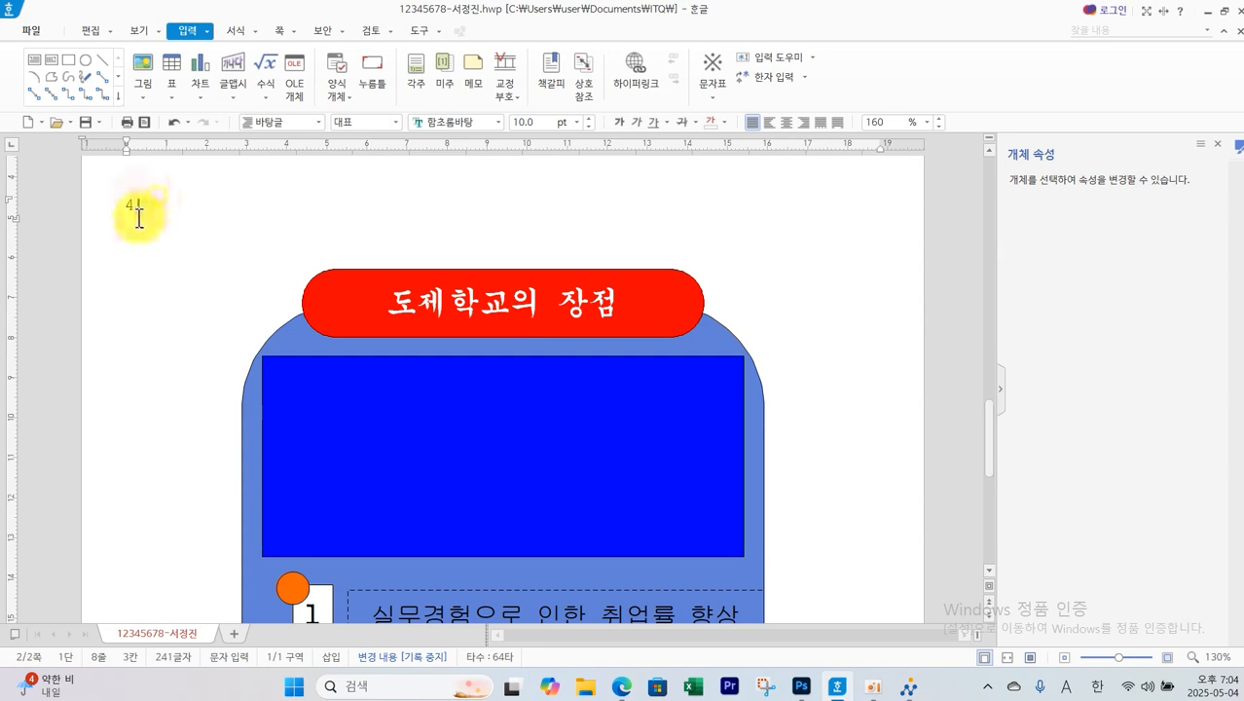
{"action": "left_click", "coordinate": [144, 202]}
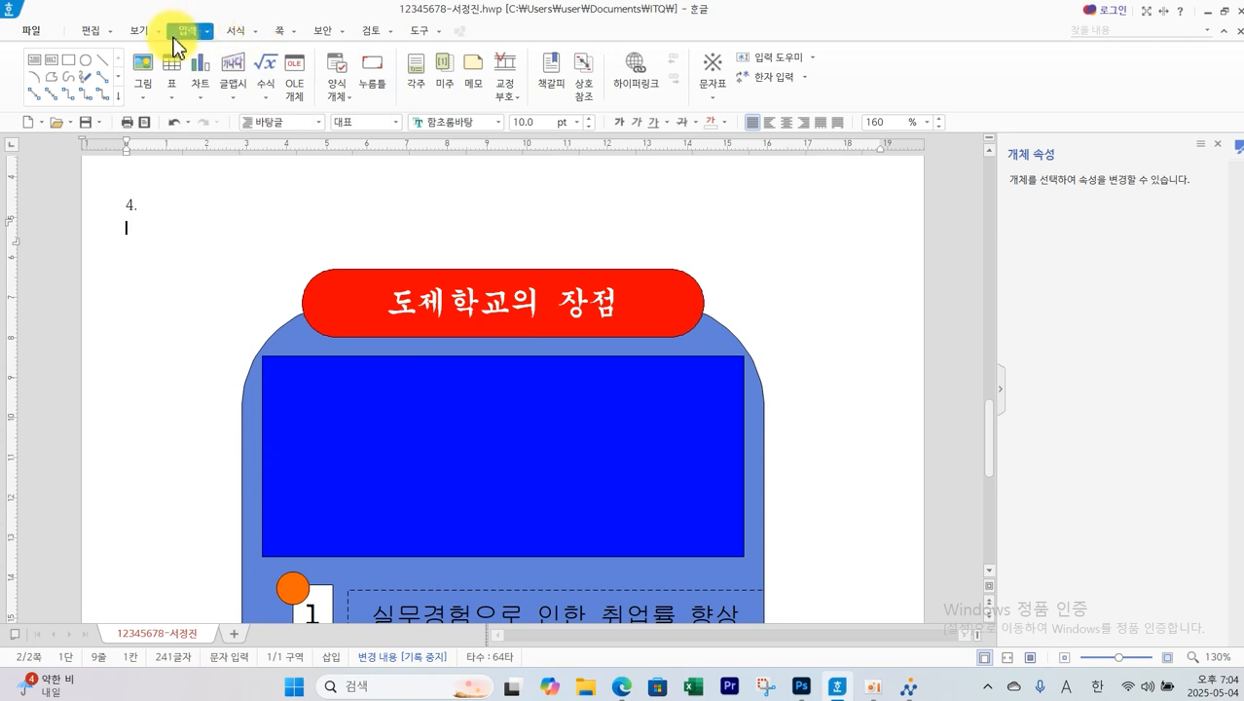
{"action": "left_click", "coordinate": [233, 64]}
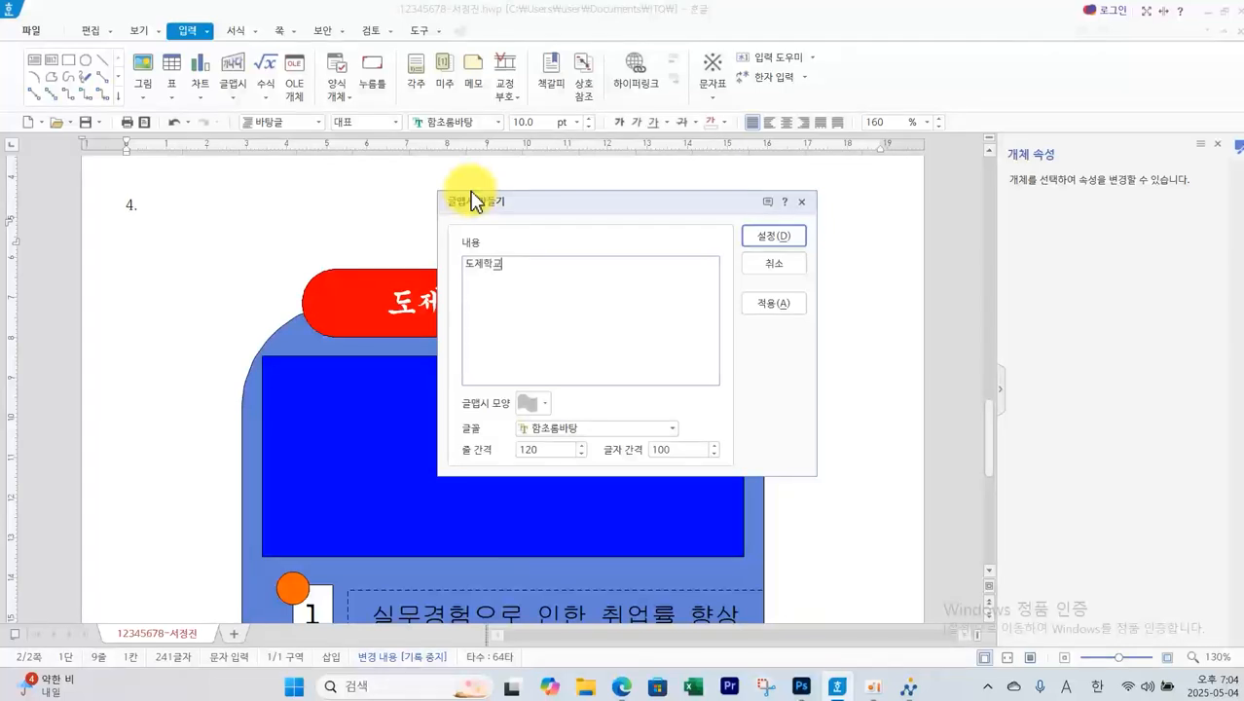
{"action": "left_click", "coordinate": [761, 235]}
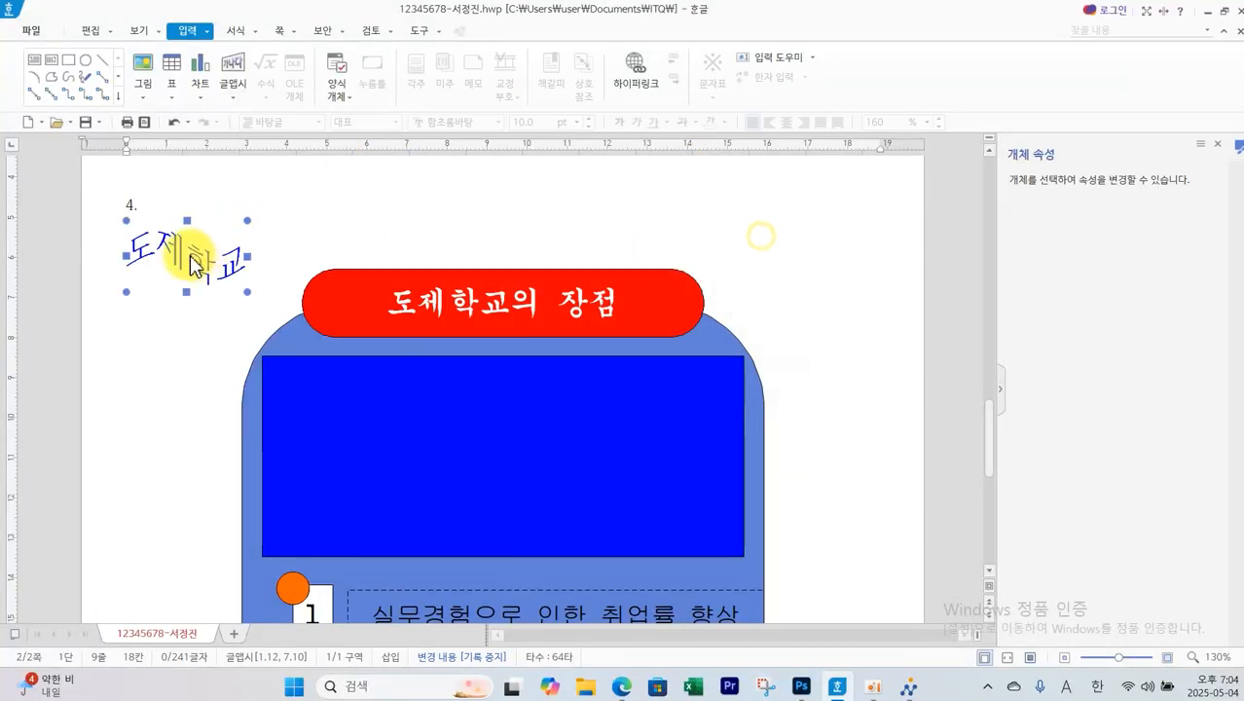
Set the 도제학교 WordArt's width and height to 40 mm, lock its size, and place it in front of the text
{"action": "double_click", "coordinate": [191, 263]}
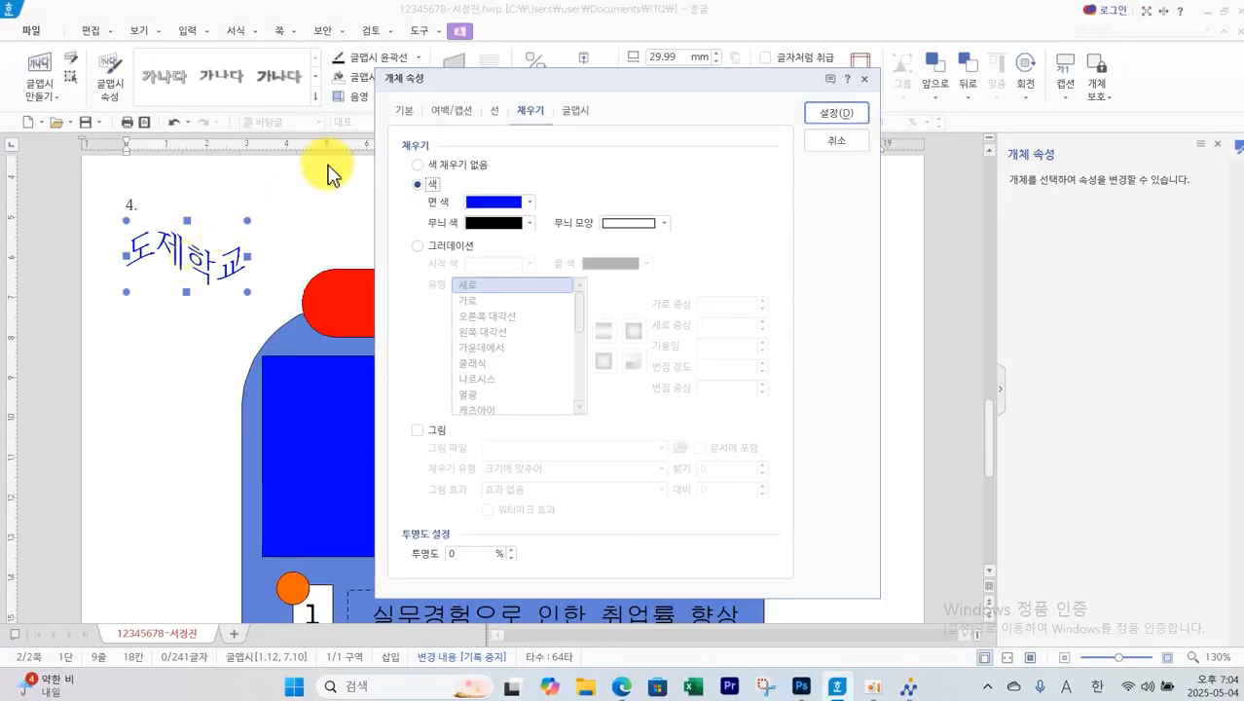
{"action": "left_click", "coordinate": [400, 111]}
{"action": "double_click", "coordinate": [602, 165]}
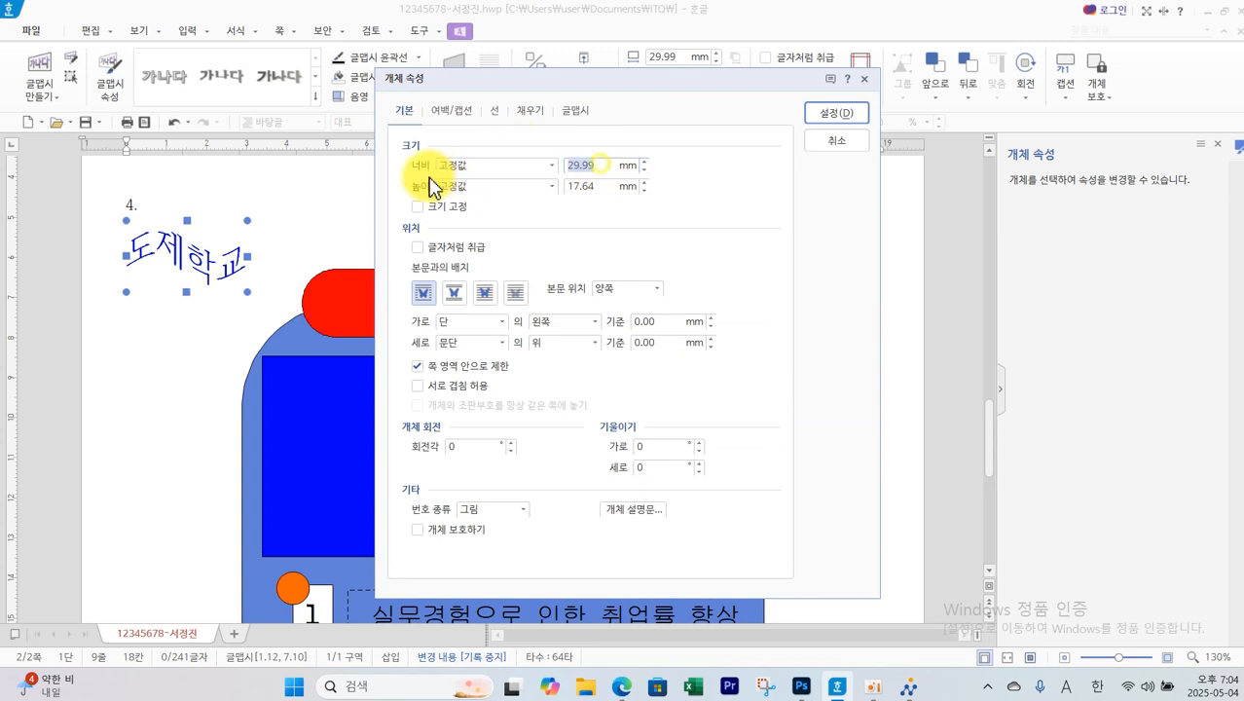
{"action": "type", "text": "40"}
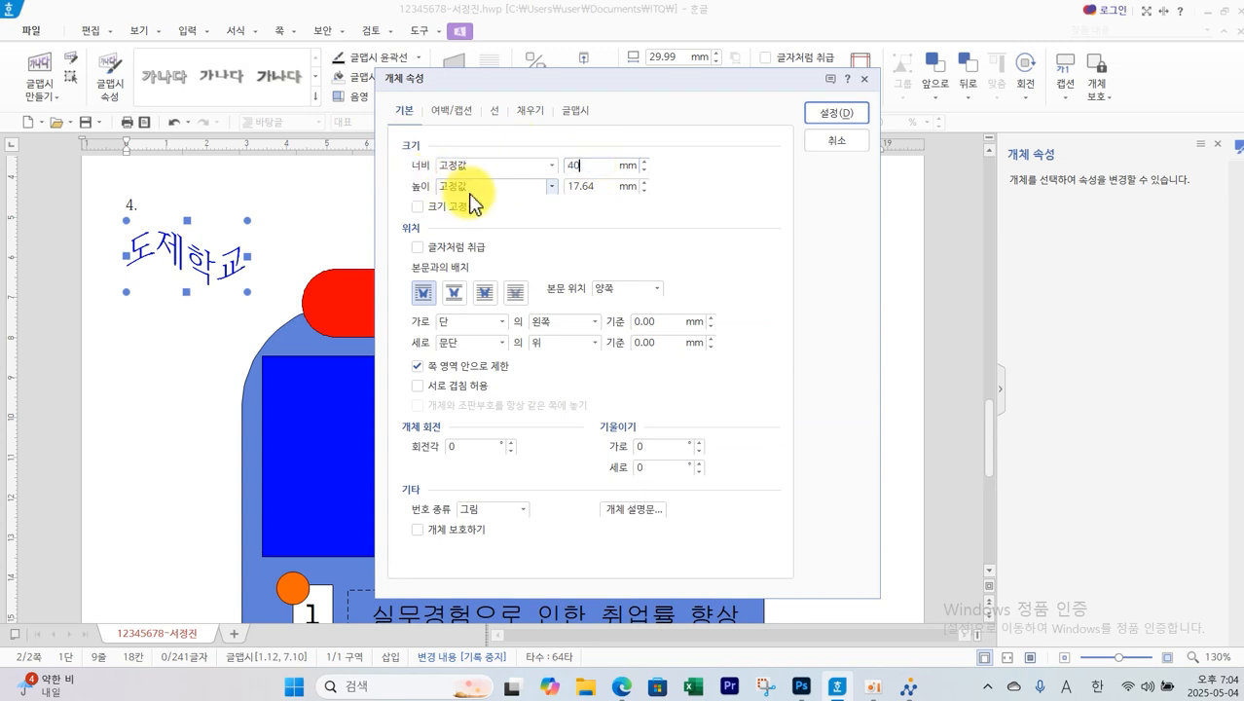
{"action": "key", "text": "Tab"}
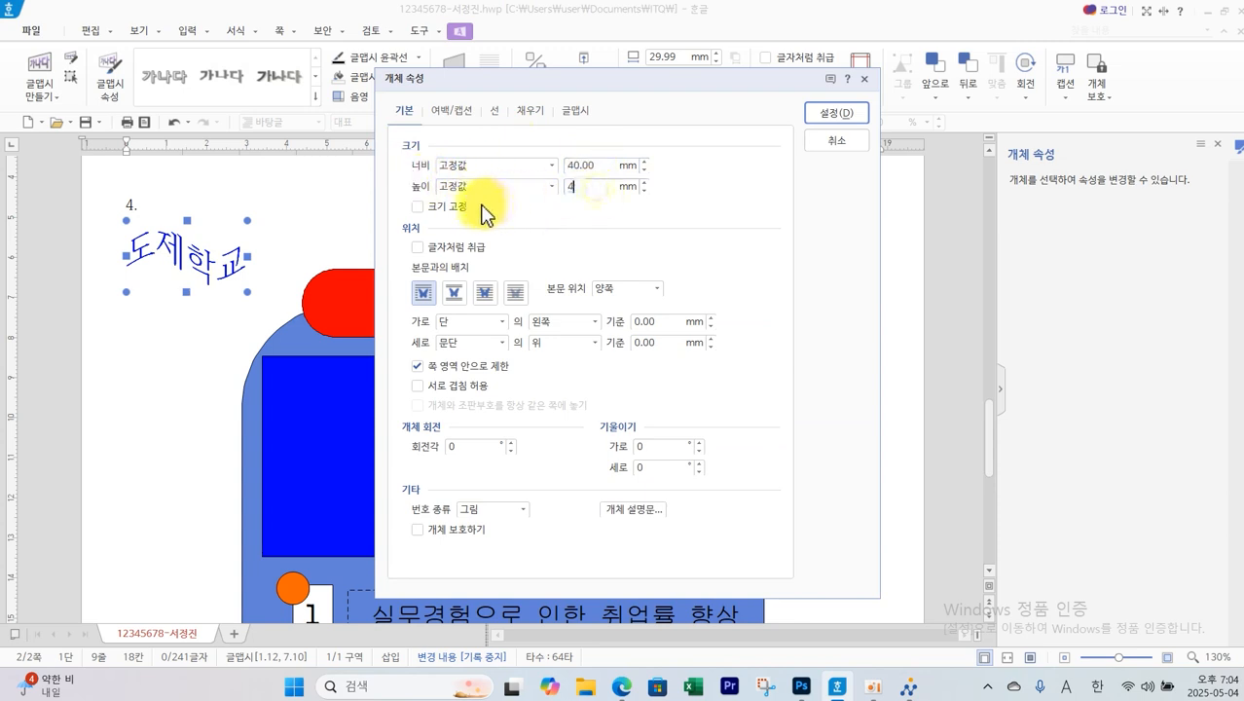
{"action": "left_click", "coordinate": [419, 207]}
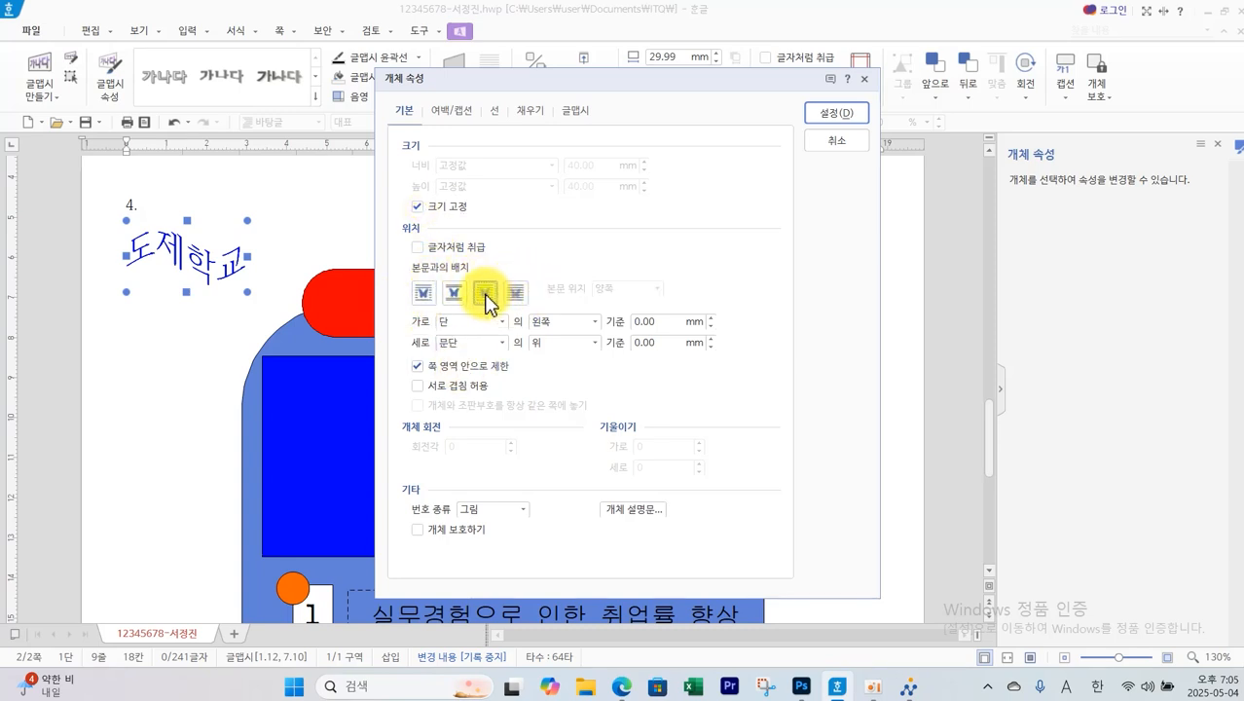
Change the 도제학교 WordArt's shape to the chevron (갈매기형 수장) and its font to 돋움
{"action": "left_click", "coordinate": [498, 116]}
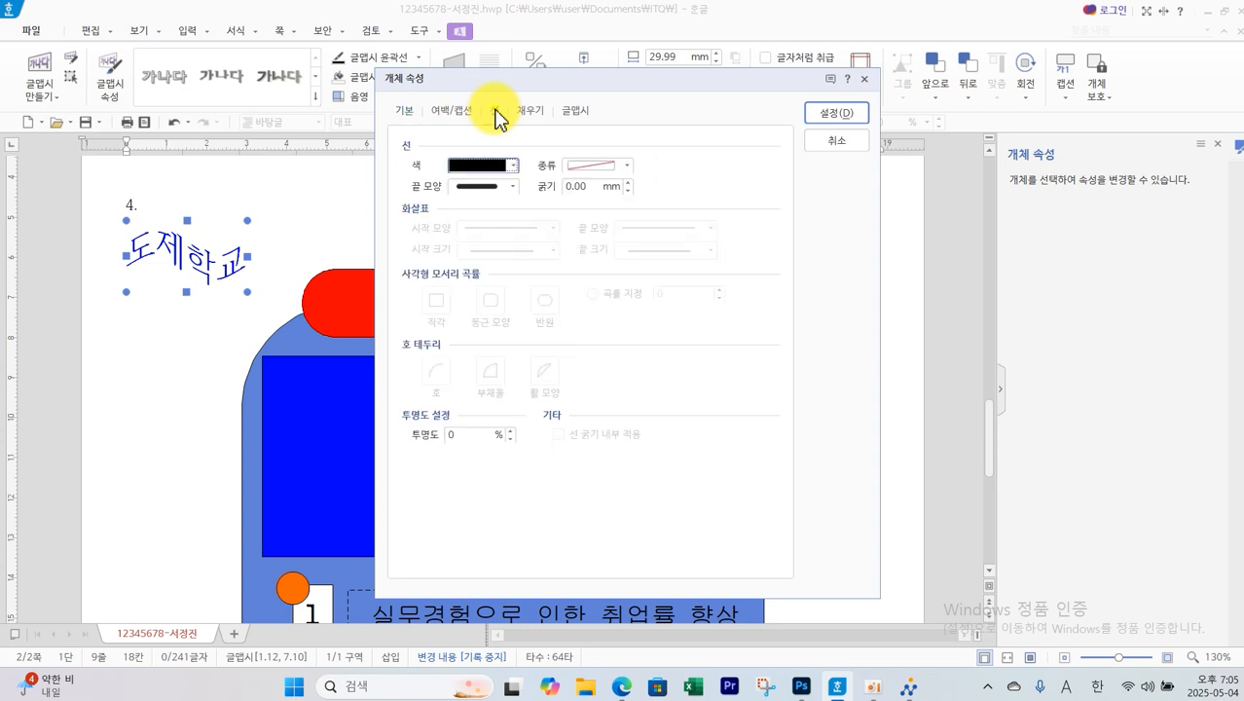
{"action": "left_click", "coordinate": [535, 115]}
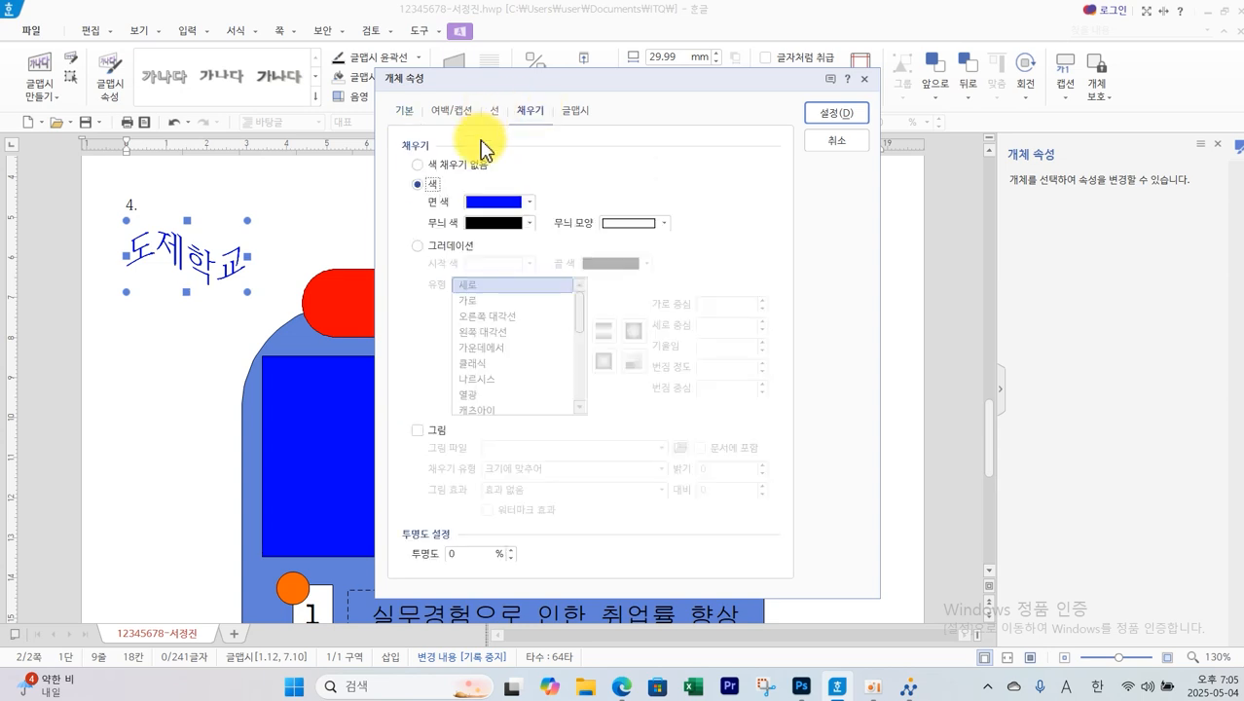
{"action": "left_click", "coordinate": [575, 110]}
{"action": "left_click", "coordinate": [487, 337]}
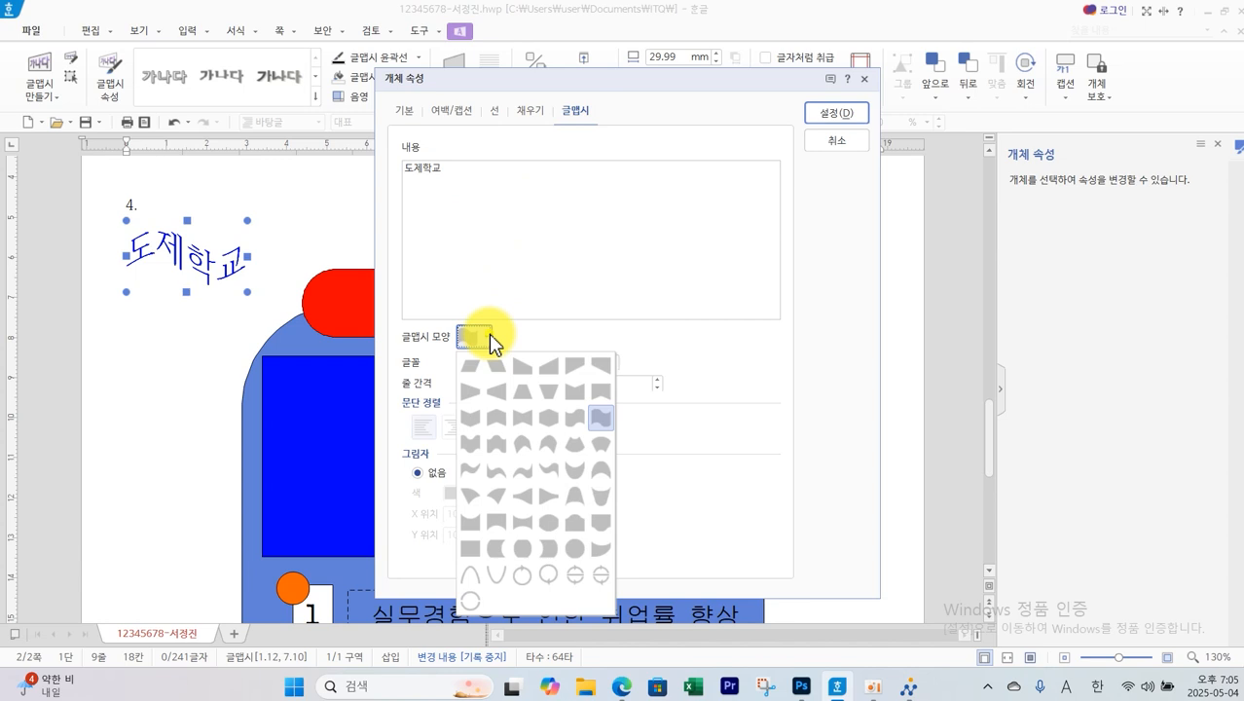
{"action": "left_click", "coordinate": [499, 421]}
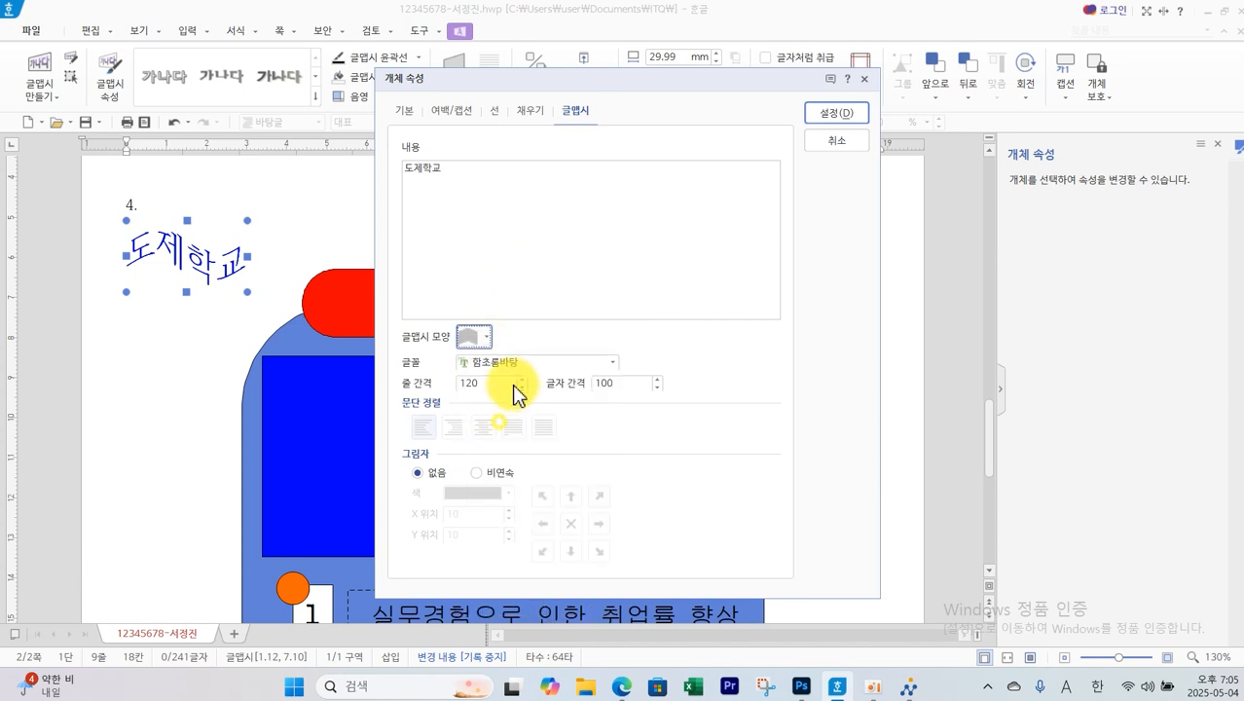
{"action": "left_click", "coordinate": [537, 363]}
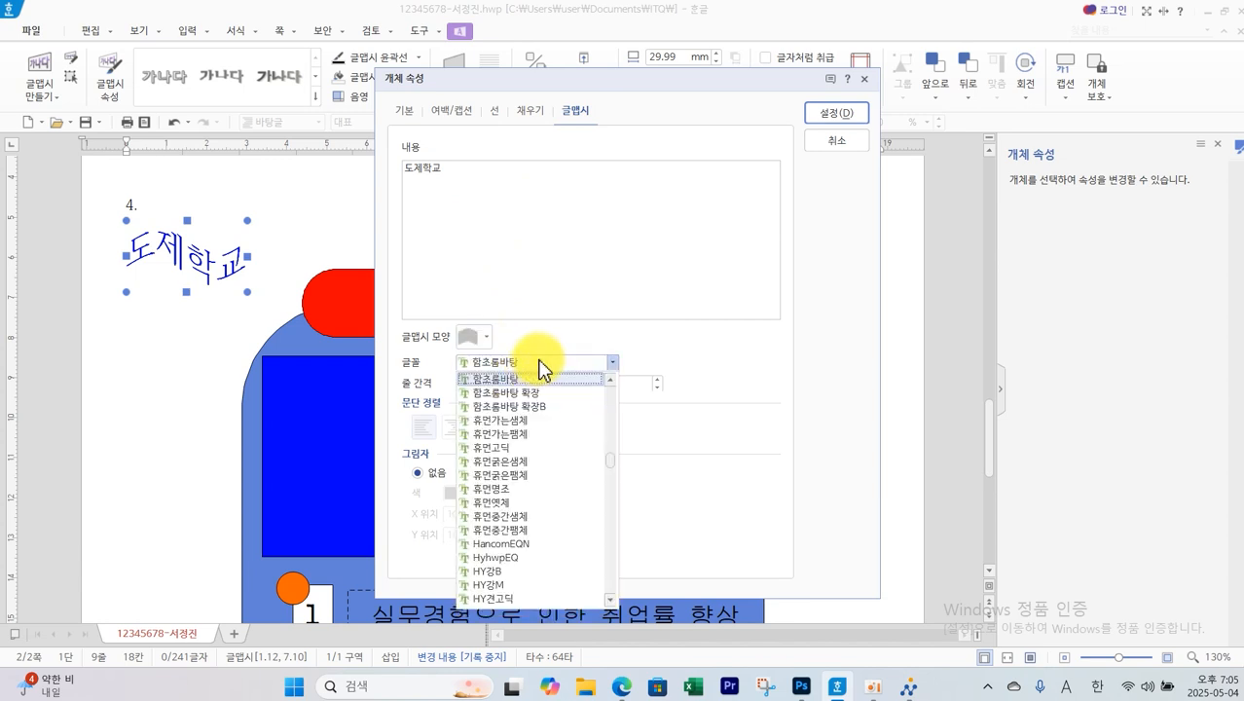
{"action": "left_click_drag", "start_coordinate": [611, 462], "coordinate": [623, 380]}
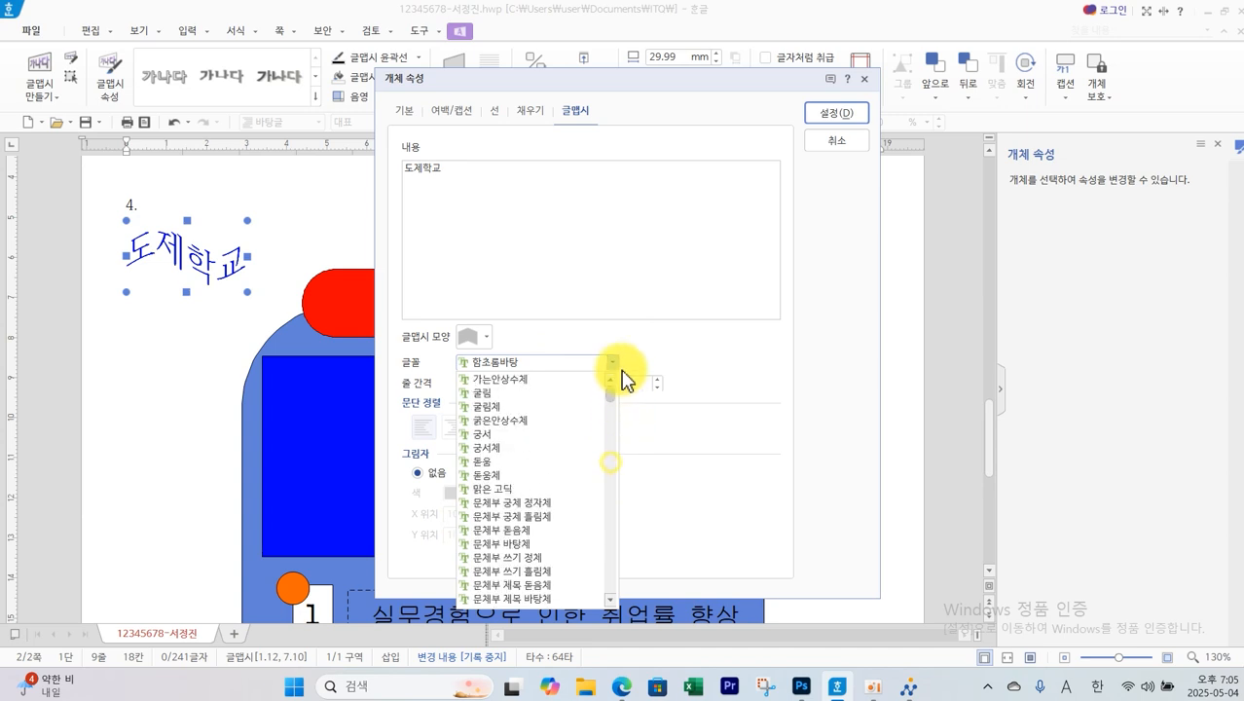
{"action": "left_click", "coordinate": [522, 461]}
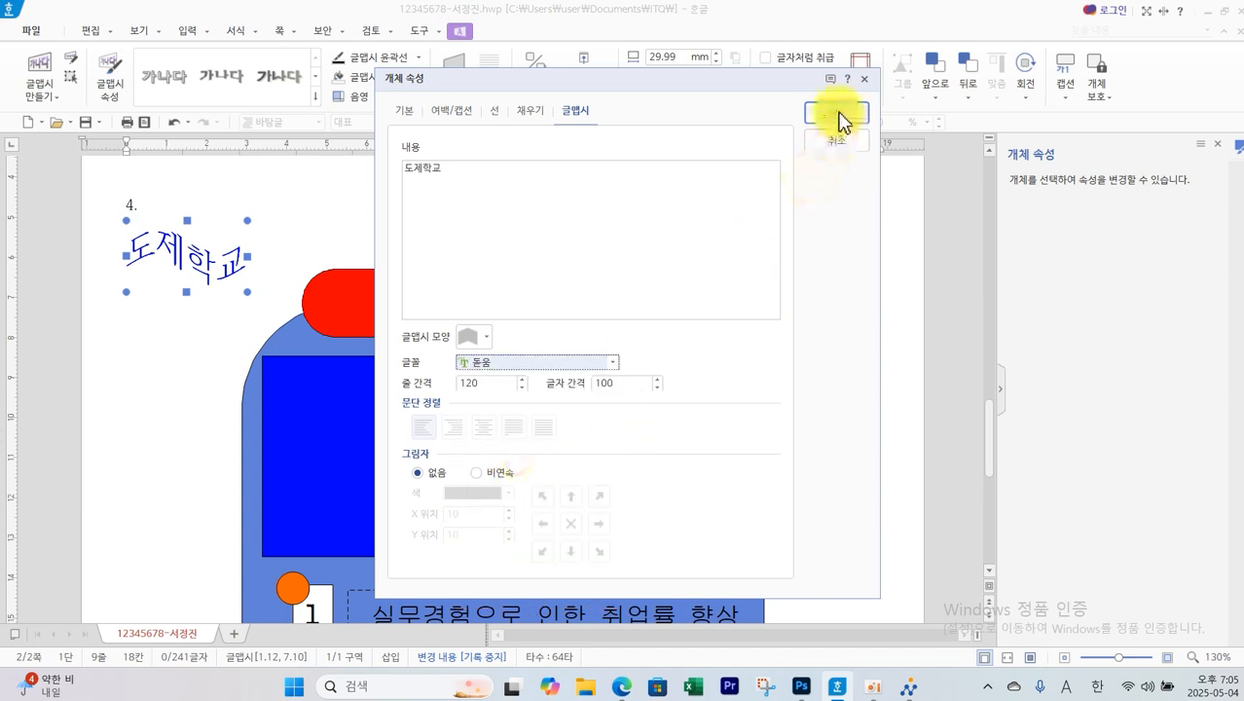
{"action": "left_click", "coordinate": [837, 122]}
Move the WordArt onto the left half of the large blue rectangle and fill that rectangle with orange
{"action": "left_click_drag", "start_coordinate": [199, 266], "coordinate": [440, 462]}
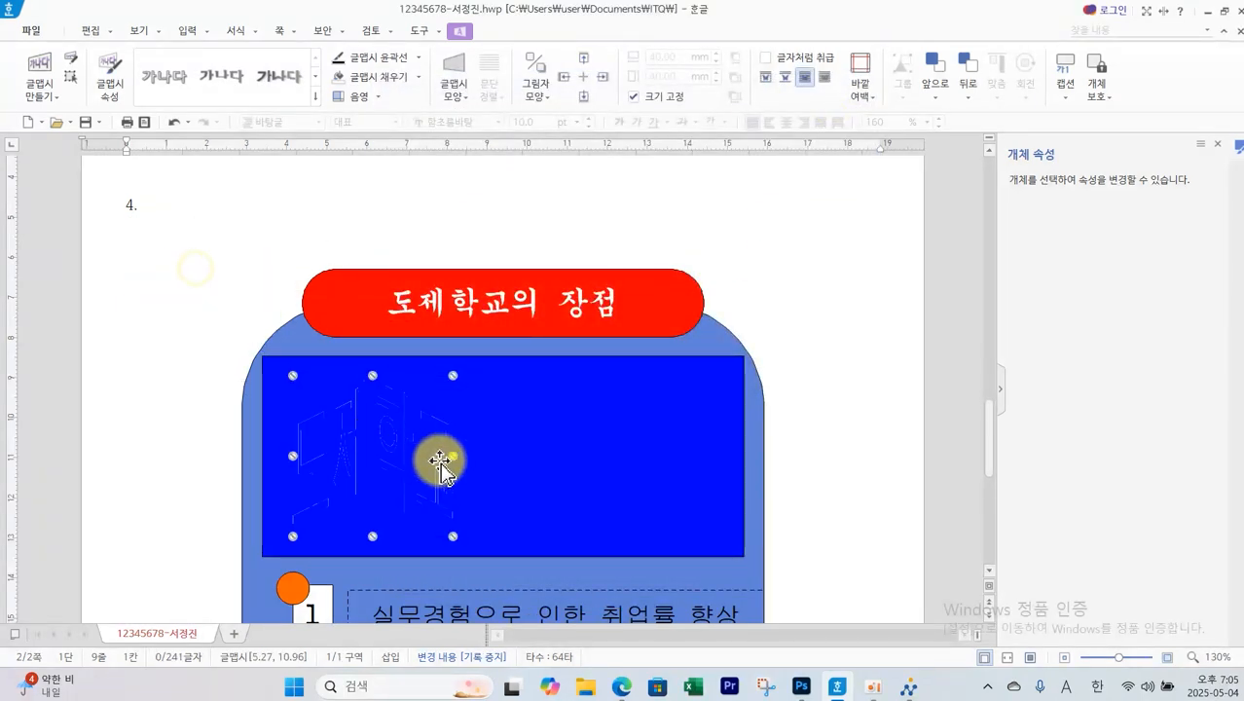
{"action": "left_click", "coordinate": [613, 450]}
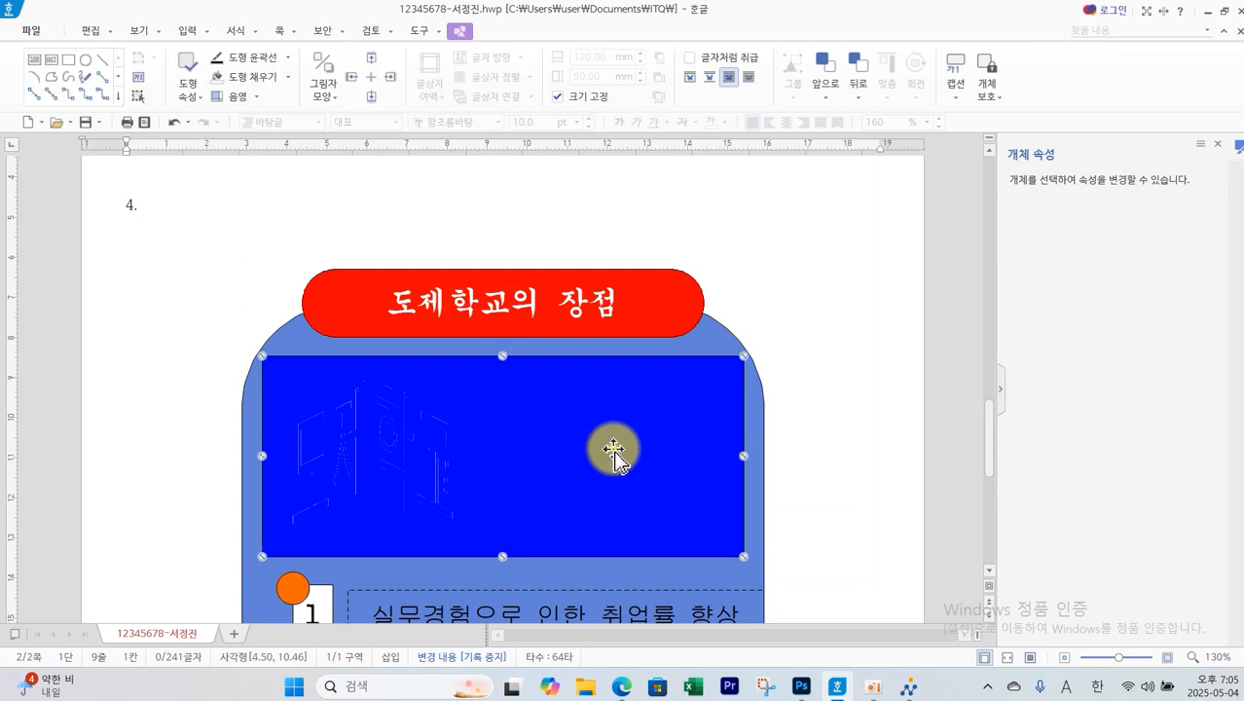
{"action": "double_click", "coordinate": [613, 450]}
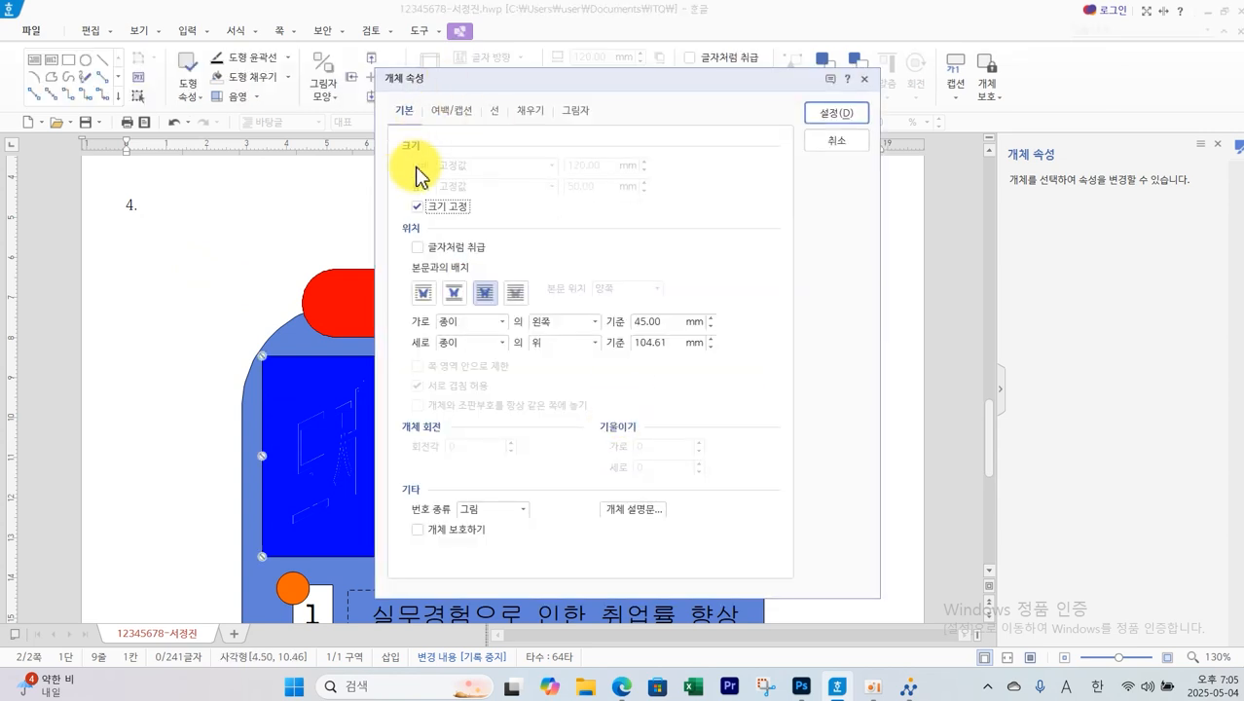
{"action": "left_click", "coordinate": [526, 110]}
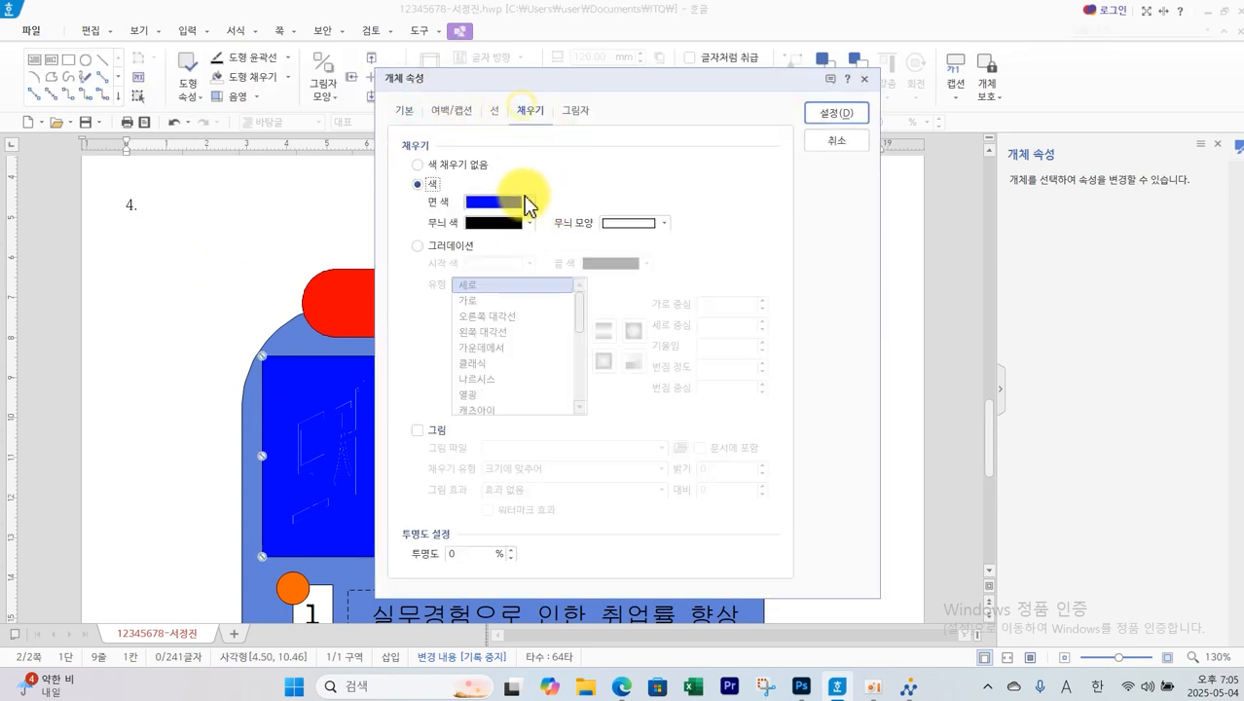
{"action": "left_click", "coordinate": [529, 202]}
{"action": "left_click", "coordinate": [557, 274]}
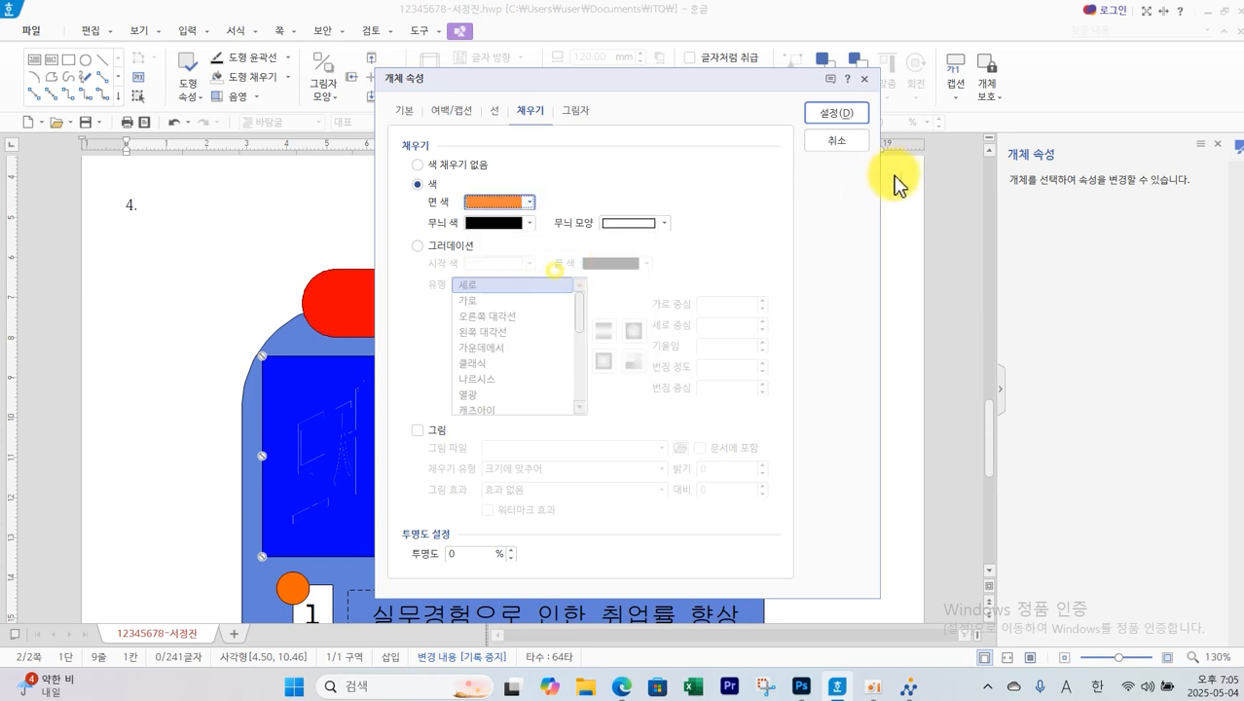
{"action": "left_click", "coordinate": [836, 113]}
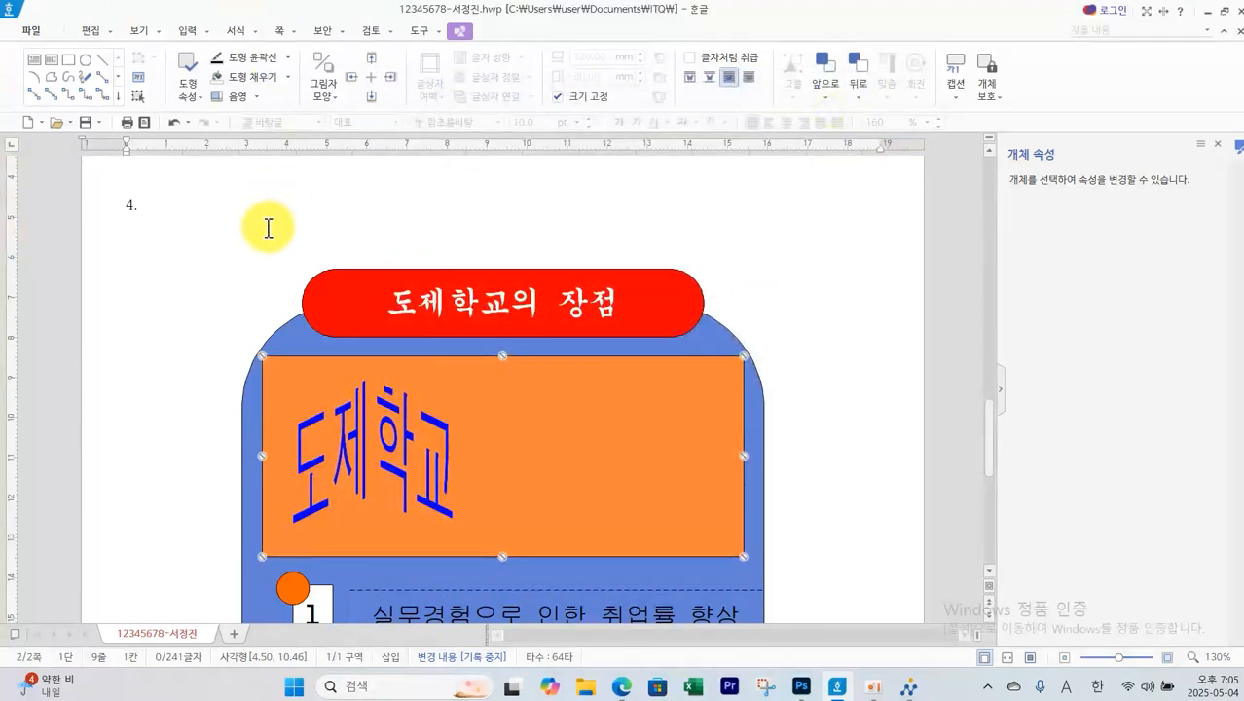
Check the logo picture's file location, size, effect and hyperlink requirements in the exam PDF in Edge and return to Hangul
{"action": "left_click", "coordinate": [168, 252]}
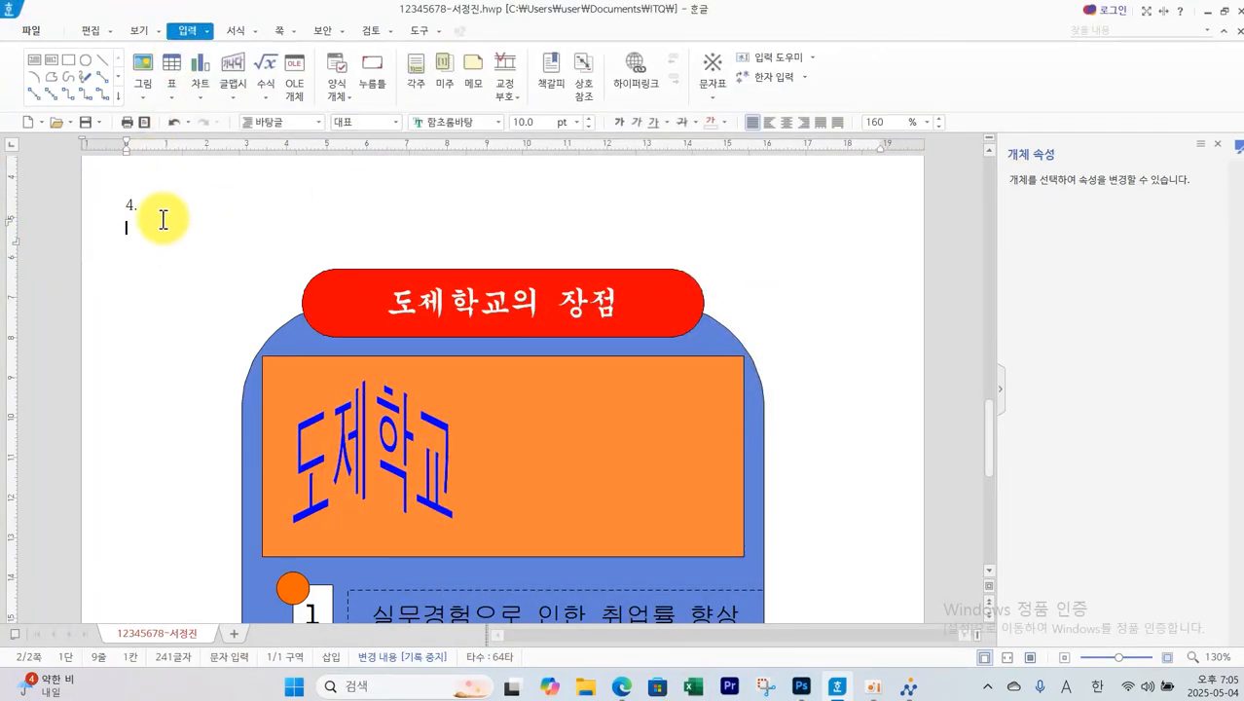
{"action": "left_click", "coordinate": [620, 693]}
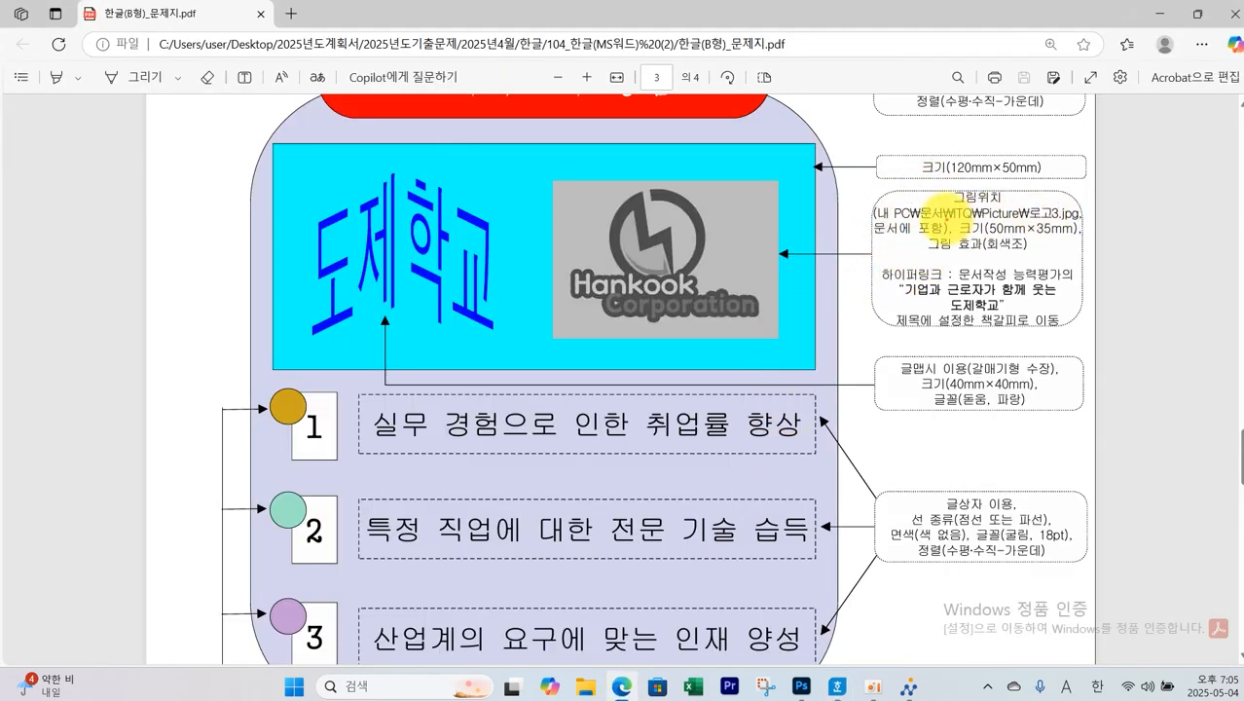
{"action": "mouse_move", "coordinate": [935, 223]}
{"action": "left_mouse_down"}
{"action": "mouse_move", "coordinate": [1059, 206]}
{"action": "mouse_move", "coordinate": [879, 235]}
{"action": "mouse_move", "coordinate": [1027, 256]}
{"action": "mouse_move", "coordinate": [1068, 241]}
{"action": "mouse_move", "coordinate": [1001, 218]}
{"action": "left_mouse_up"}
{"action": "key", "text": "Escape"}
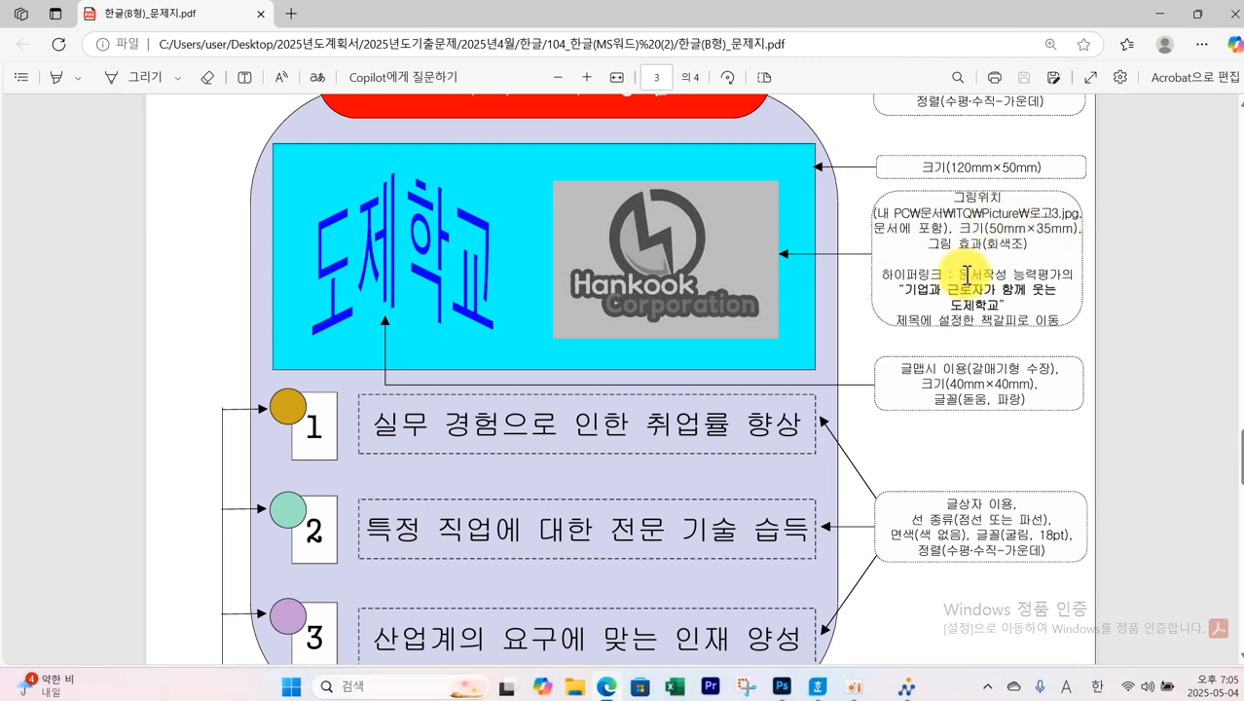
{"action": "left_click", "coordinate": [832, 687]}
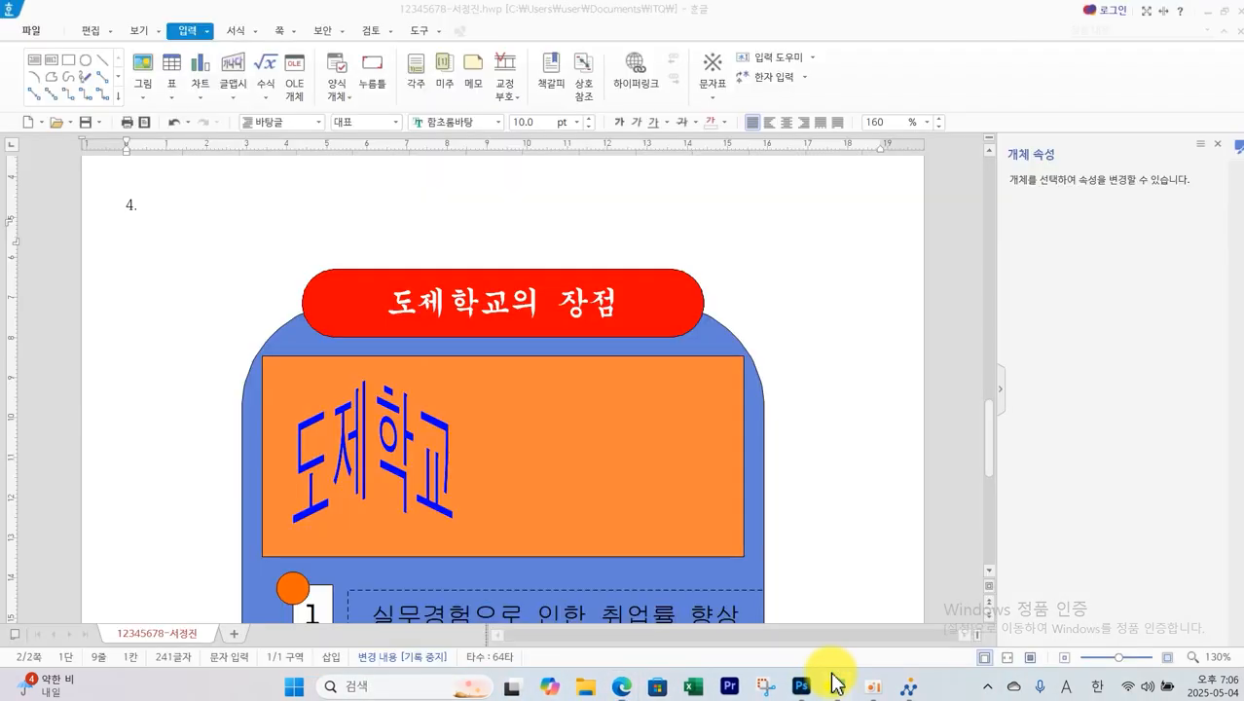
Insert 로고3.jpg from the ITQ\Picture folder beside "4.", embedded in the document, at about 26.5 × 18.4 mm
{"action": "left_click", "coordinate": [158, 240]}
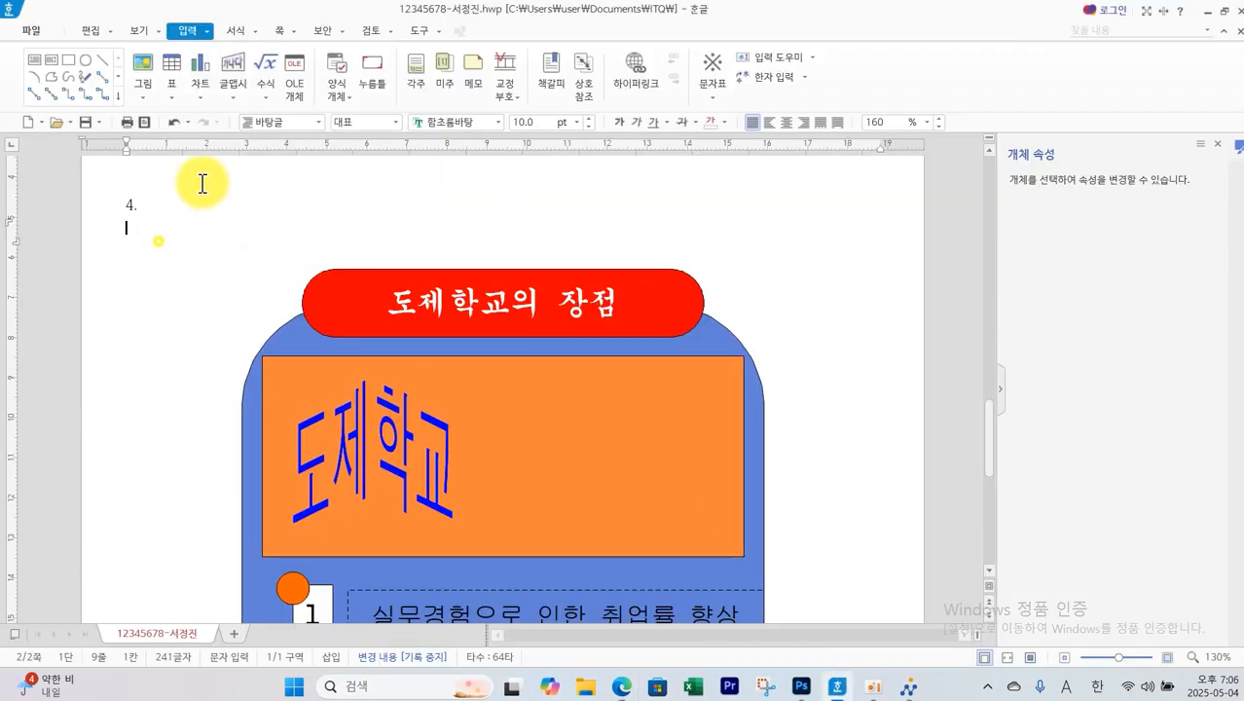
{"action": "left_click", "coordinate": [143, 70]}
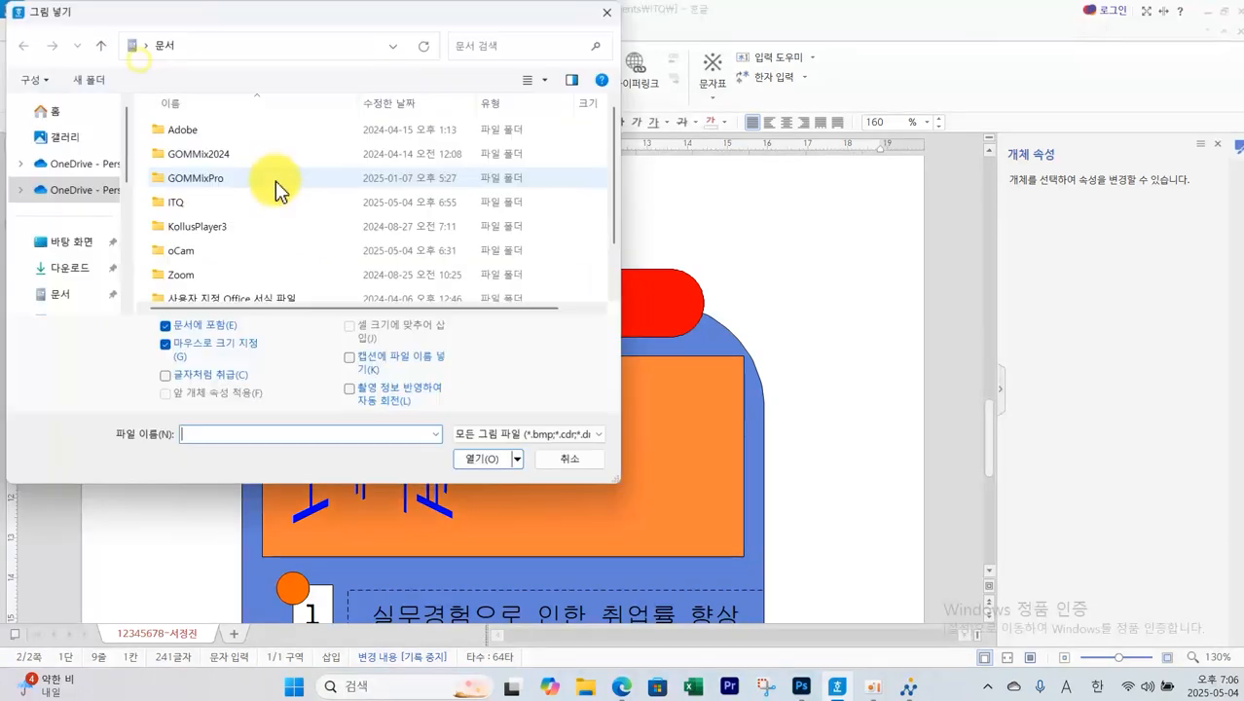
{"action": "double_click", "coordinate": [180, 202]}
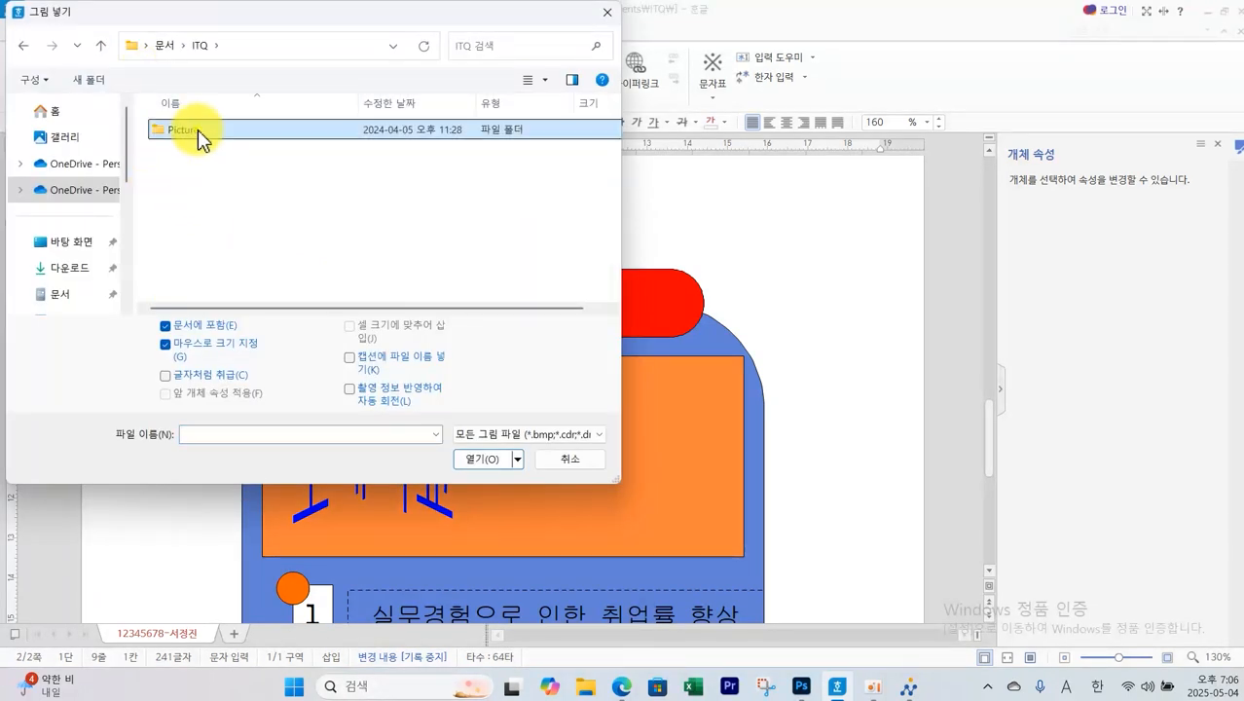
{"action": "double_click", "coordinate": [197, 130]}
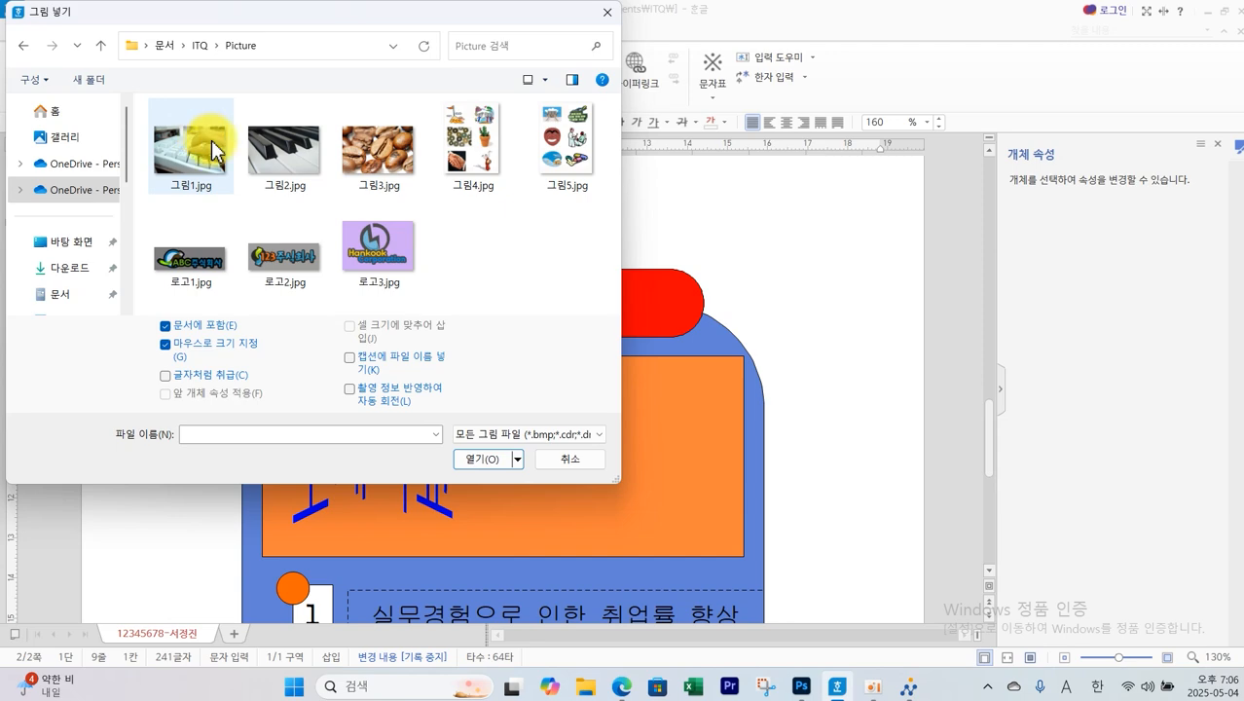
{"action": "left_click", "coordinate": [375, 243]}
{"action": "left_click", "coordinate": [482, 458]}
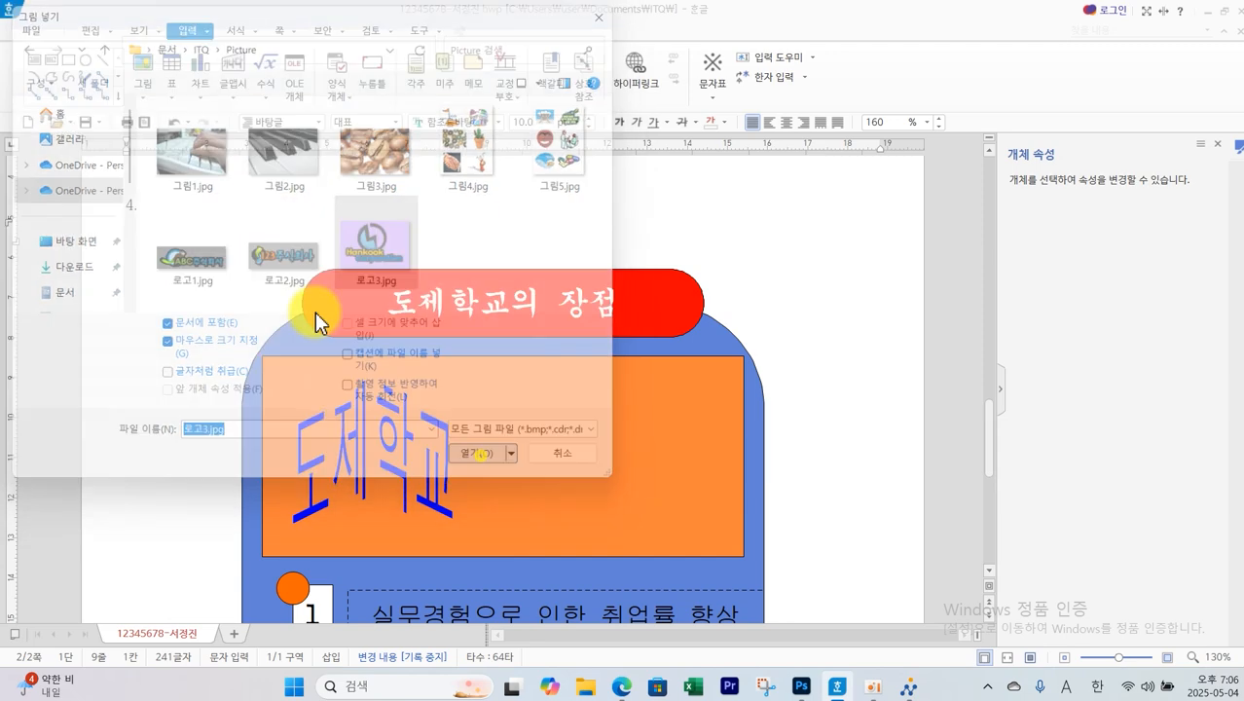
{"action": "left_click_drag", "start_coordinate": [144, 210], "coordinate": [252, 286]}
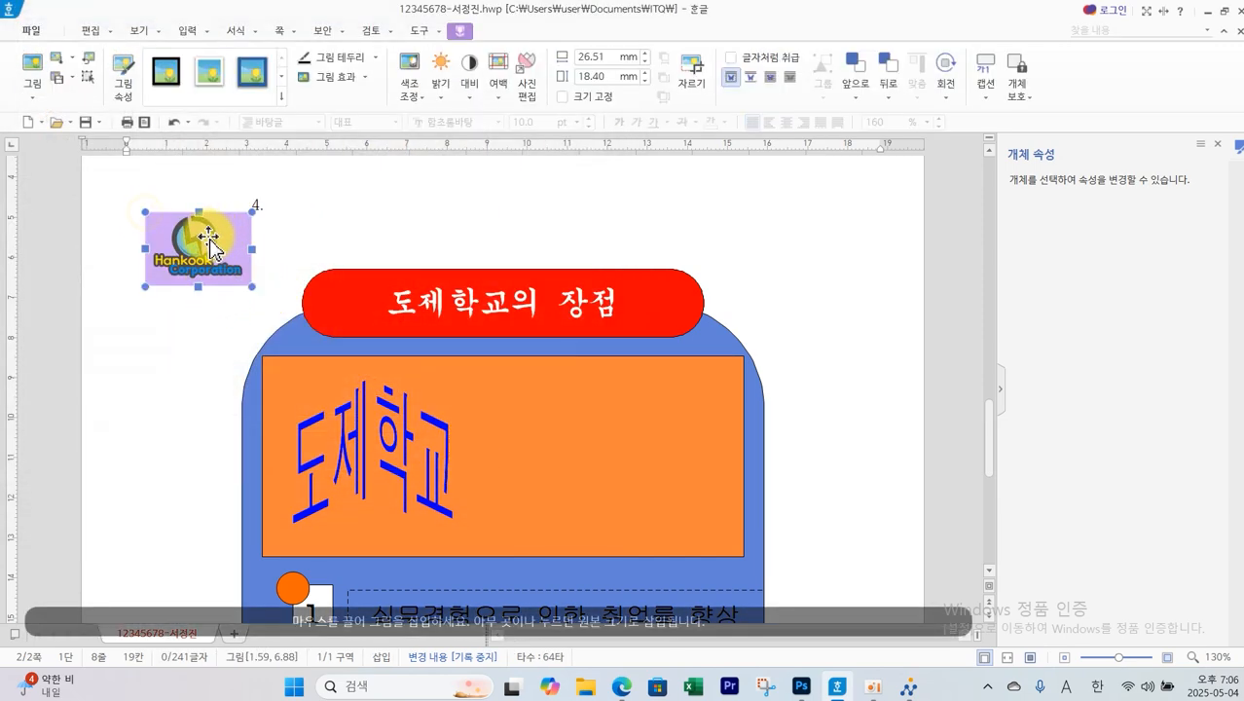
Set the logo picture's width to 50 mm and height to 35 mm, and lock its size
{"action": "double_click", "coordinate": [209, 241]}
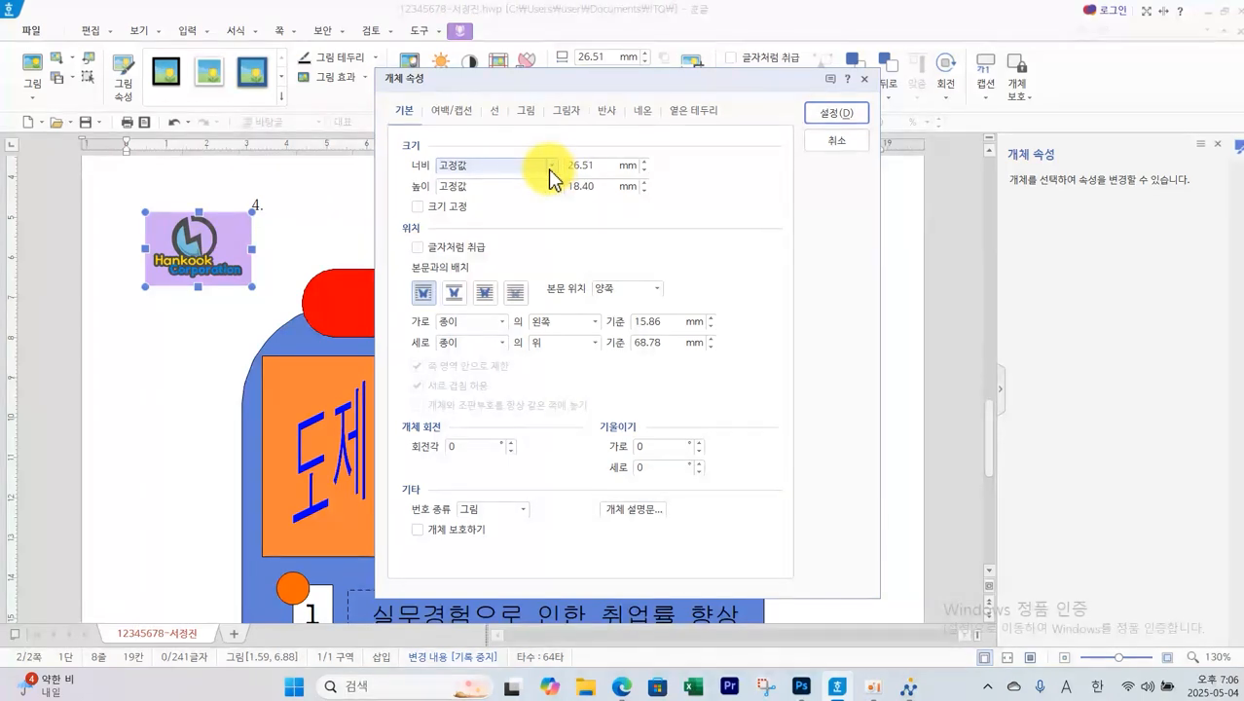
{"action": "double_click", "coordinate": [602, 166]}
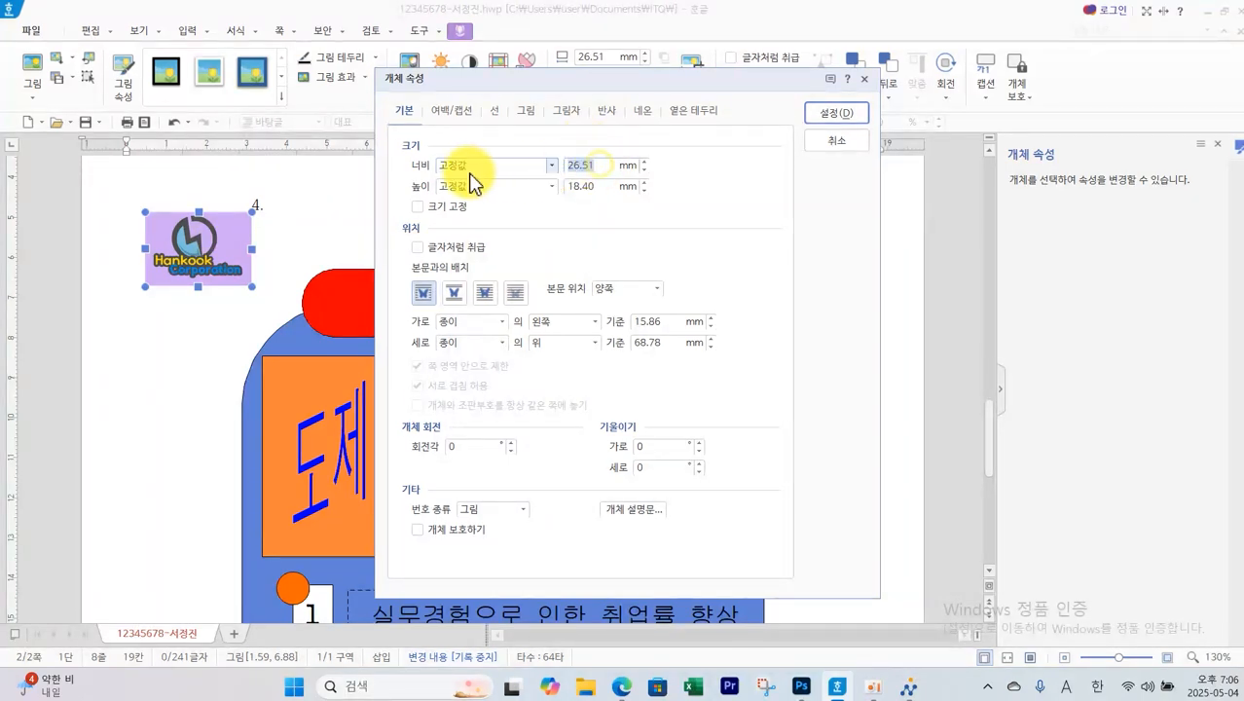
{"action": "type", "text": "50"}
{"action": "double_click", "coordinate": [596, 185]}
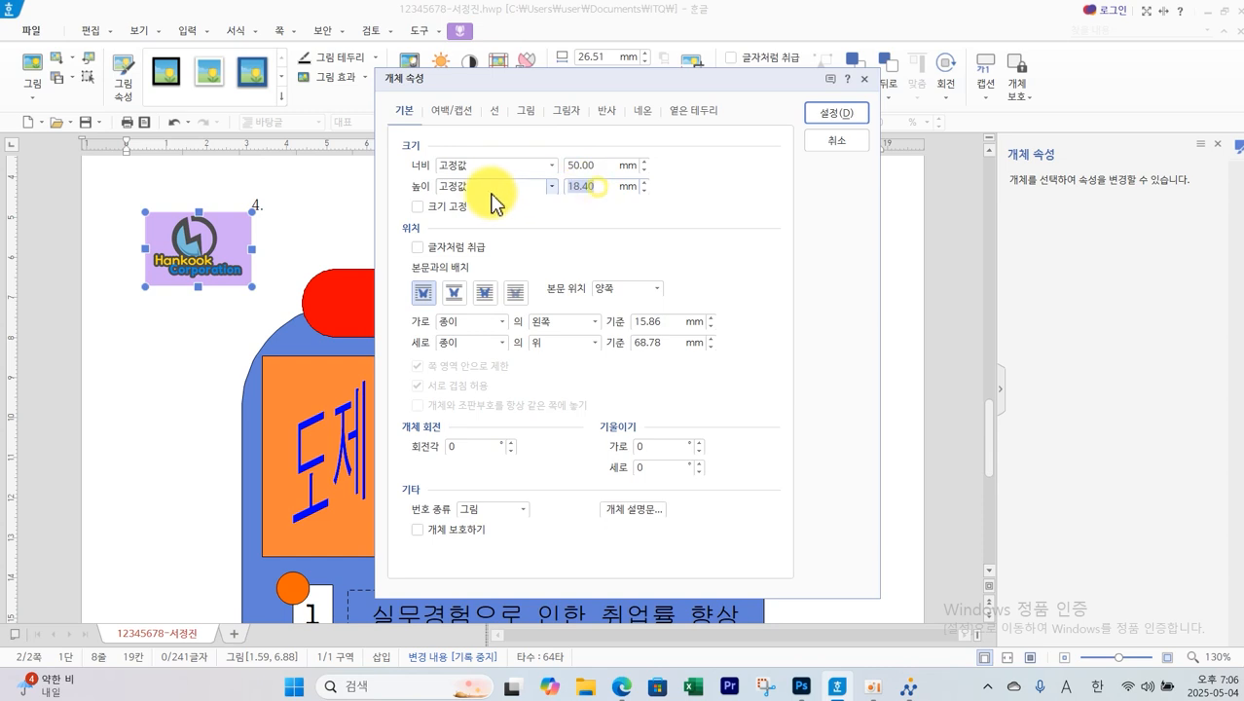
{"action": "type", "text": "35"}
{"action": "left_click", "coordinate": [454, 206]}
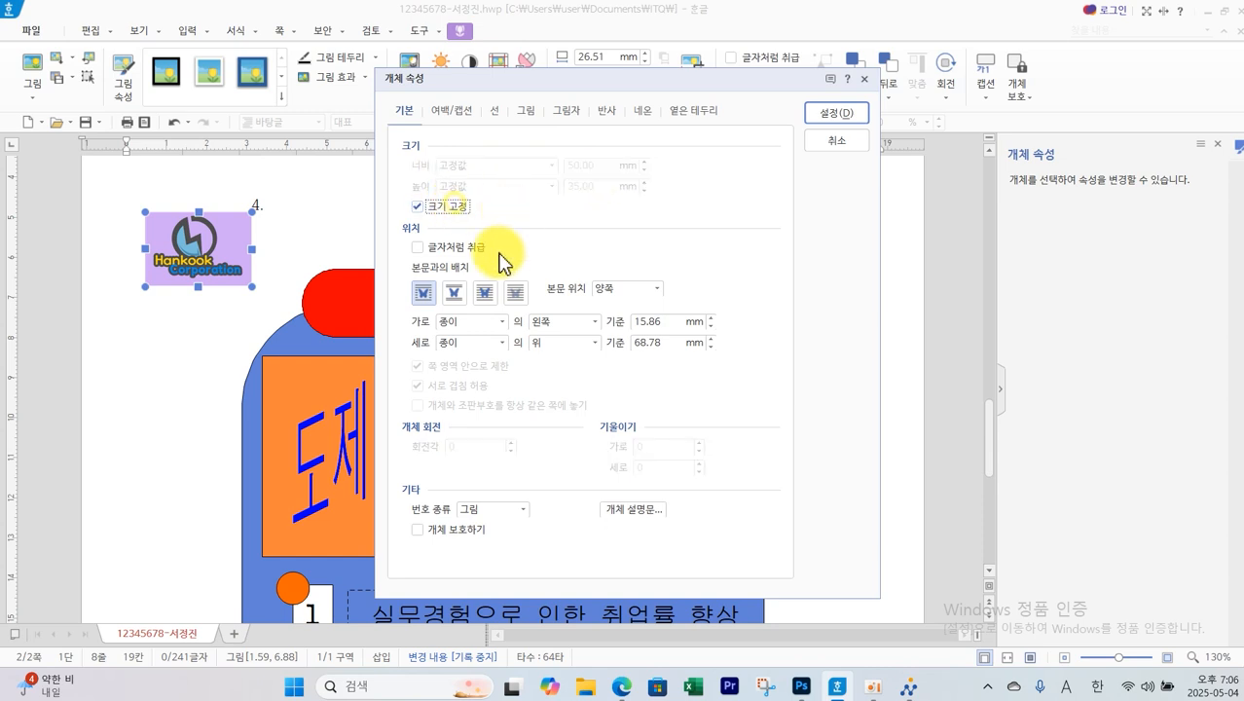
Place the logo picture in front of the text and apply the grayscale (회색조) picture effect
{"action": "left_click", "coordinate": [485, 293]}
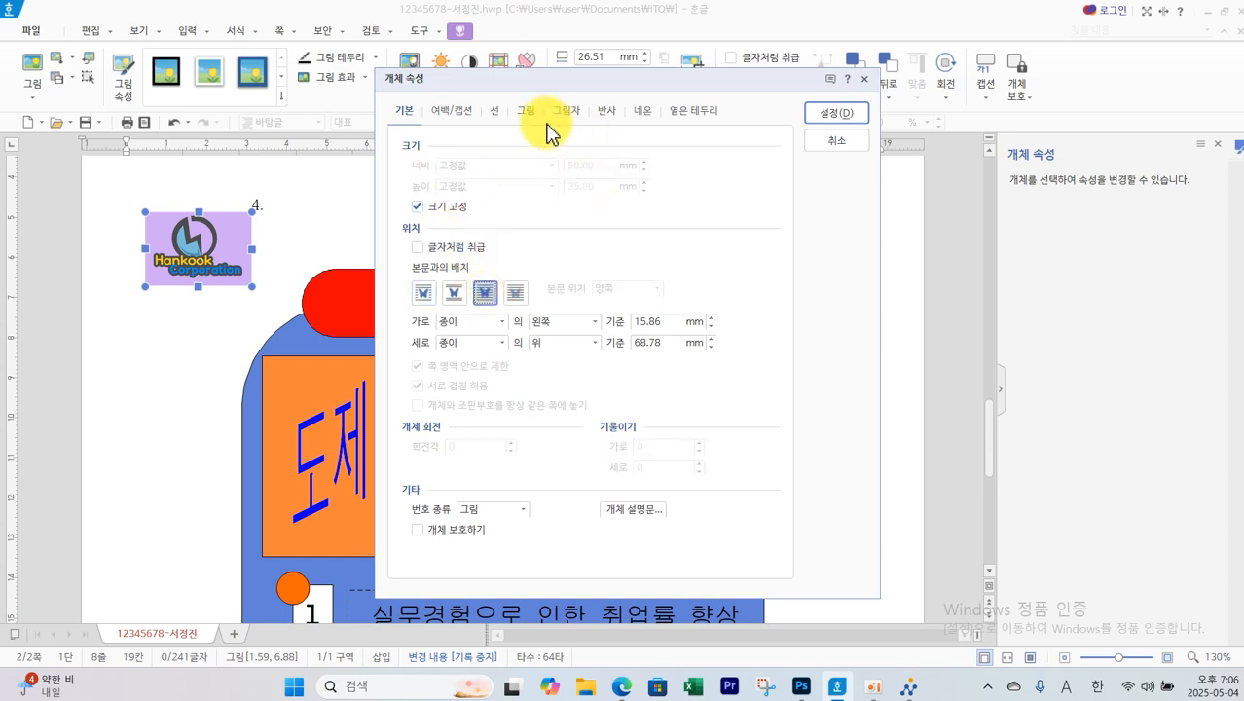
{"action": "left_click", "coordinate": [525, 110]}
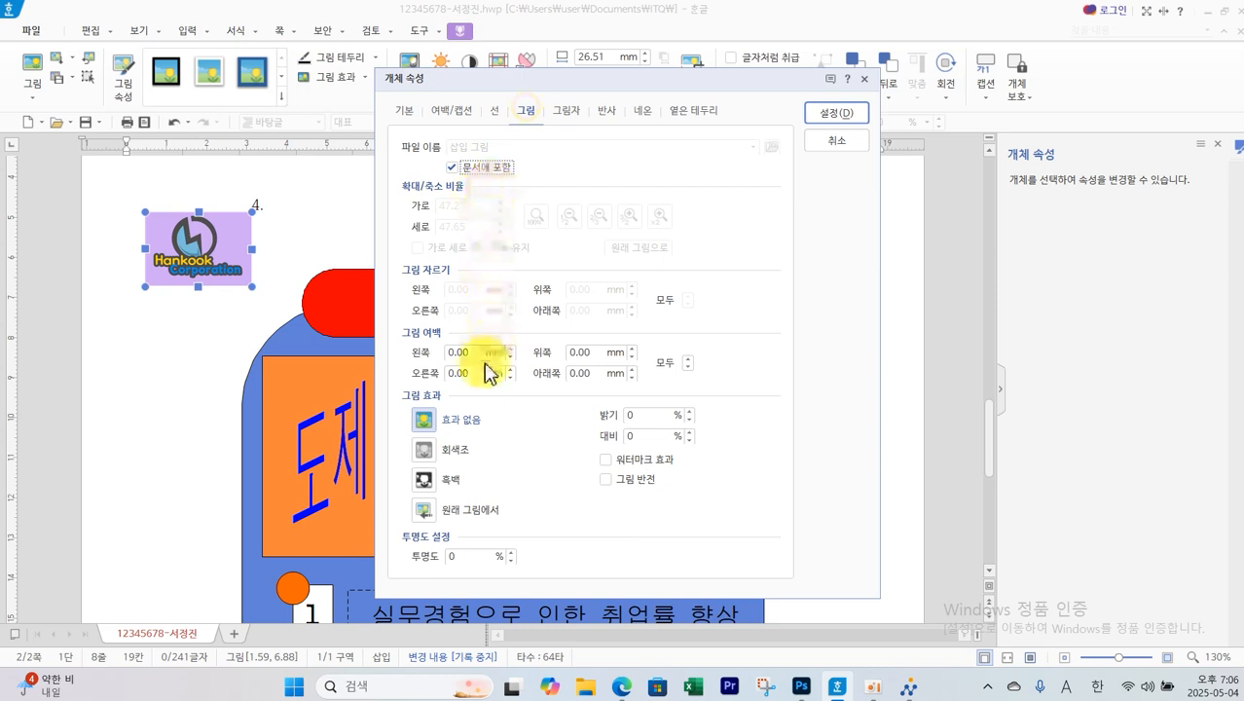
{"action": "left_click", "coordinate": [465, 457]}
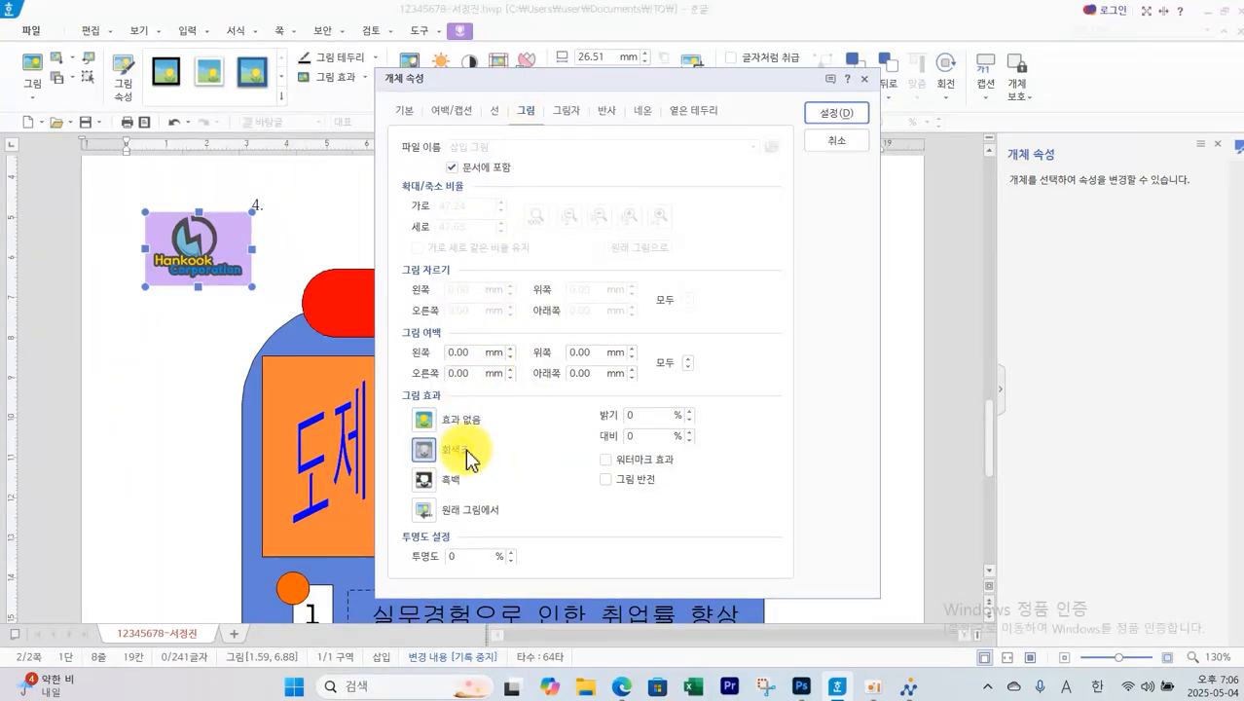
{"action": "left_click", "coordinate": [824, 111]}
Move the logo onto the right half of the orange rectangle and bring it forward
{"action": "left_click_drag", "start_coordinate": [272, 244], "coordinate": [614, 420]}
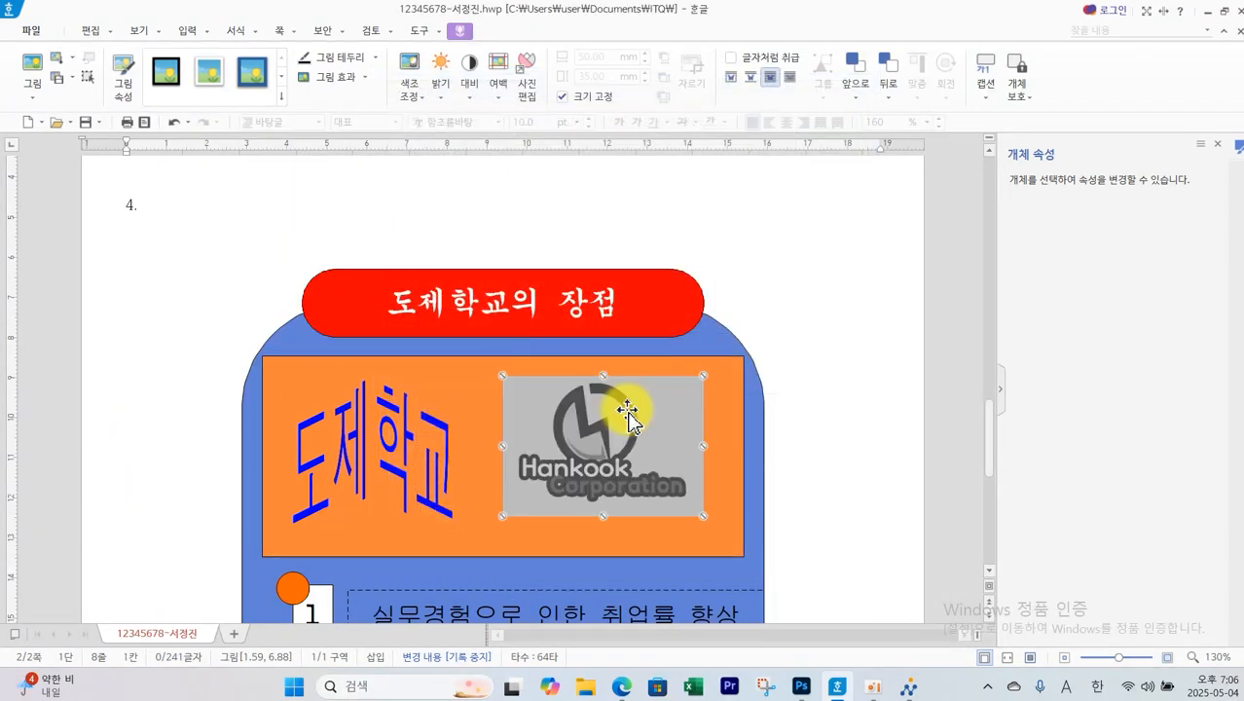
{"action": "left_click", "coordinate": [861, 103]}
{"action": "left_click", "coordinate": [869, 139]}
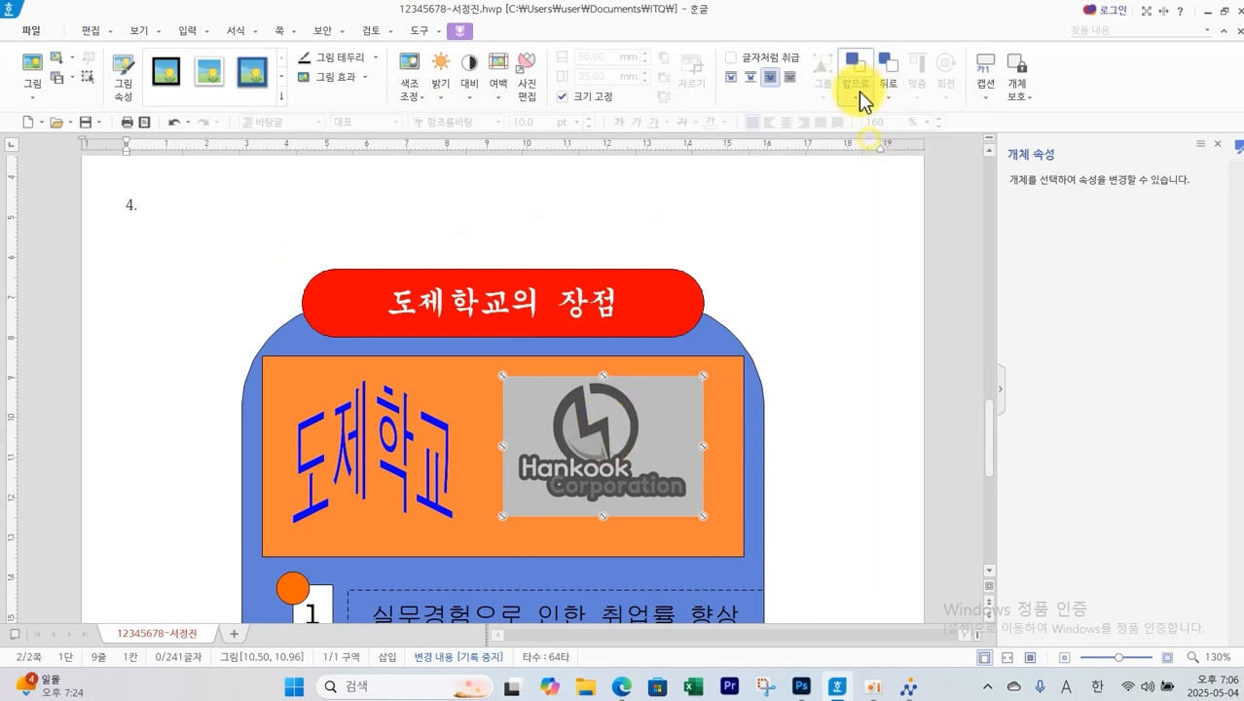
Send the saved hwp answer file to the exam room PC with the exam client, and close the transfer dialog
{"action": "scroll", "coordinate": [418, 344], "scroll_direction": "down", "scroll_amount": 2}
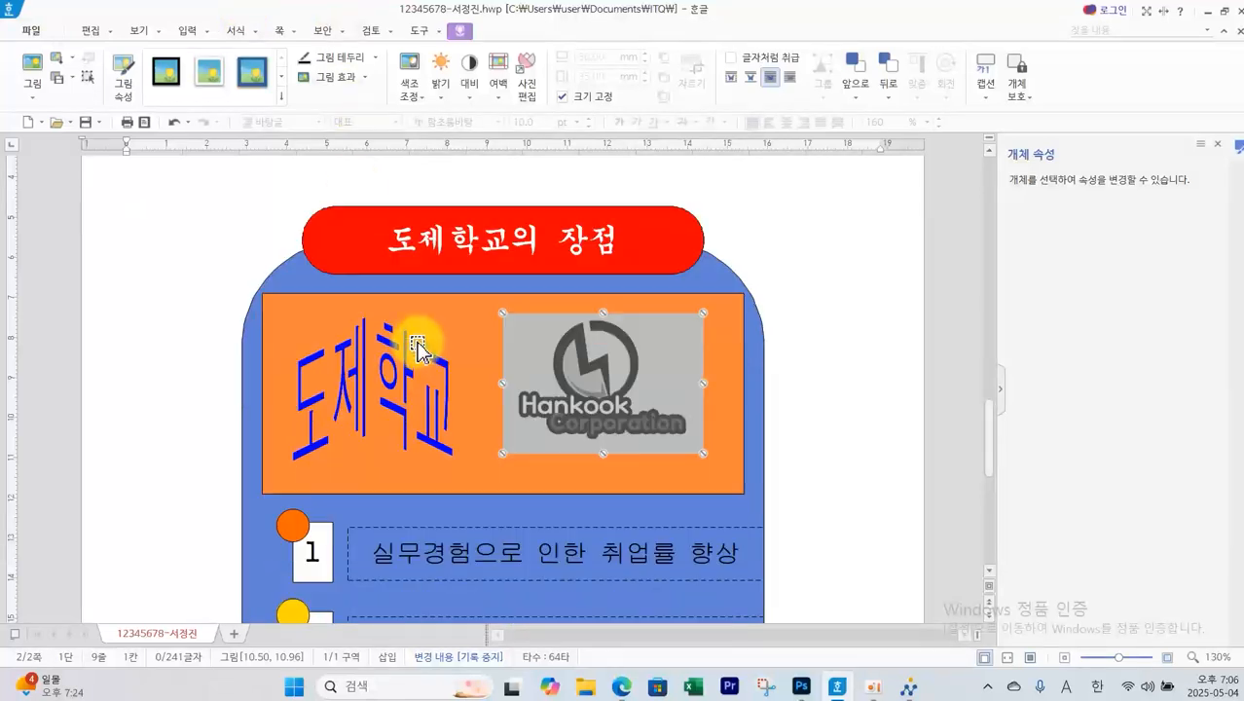
{"action": "scroll", "coordinate": [418, 343], "scroll_direction": "up", "scroll_amount": 1}
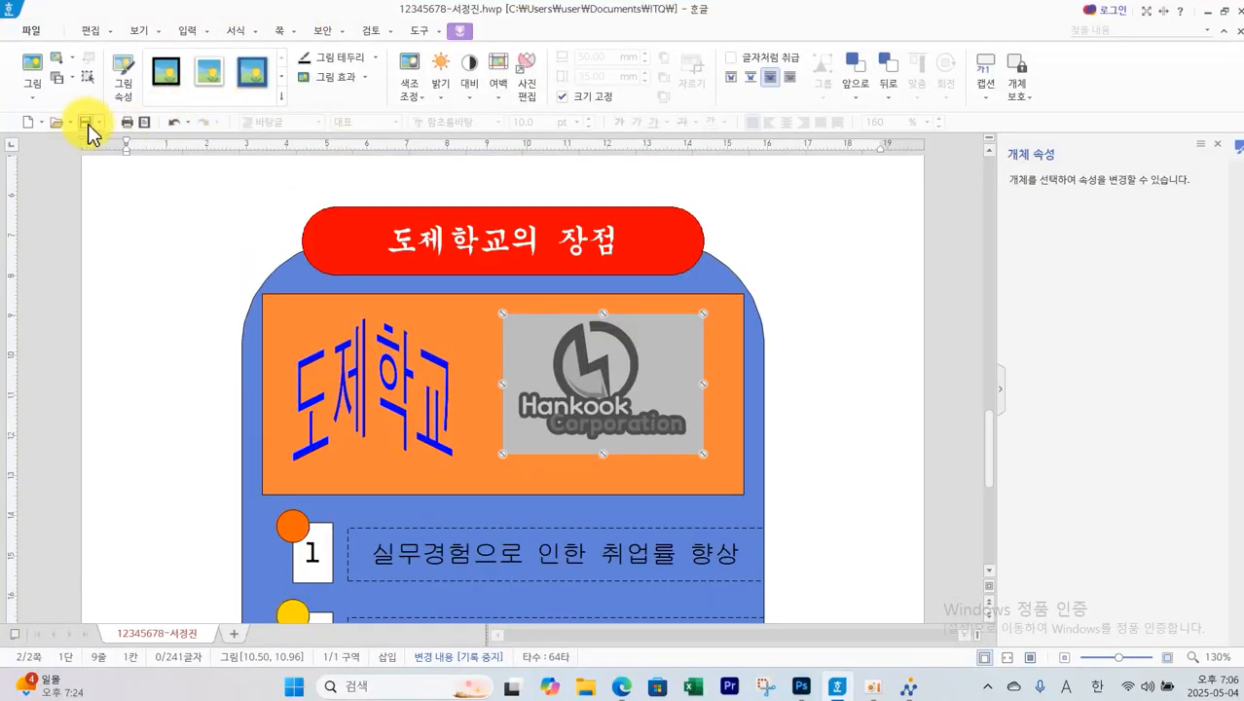
{"action": "left_click", "coordinate": [907, 687]}
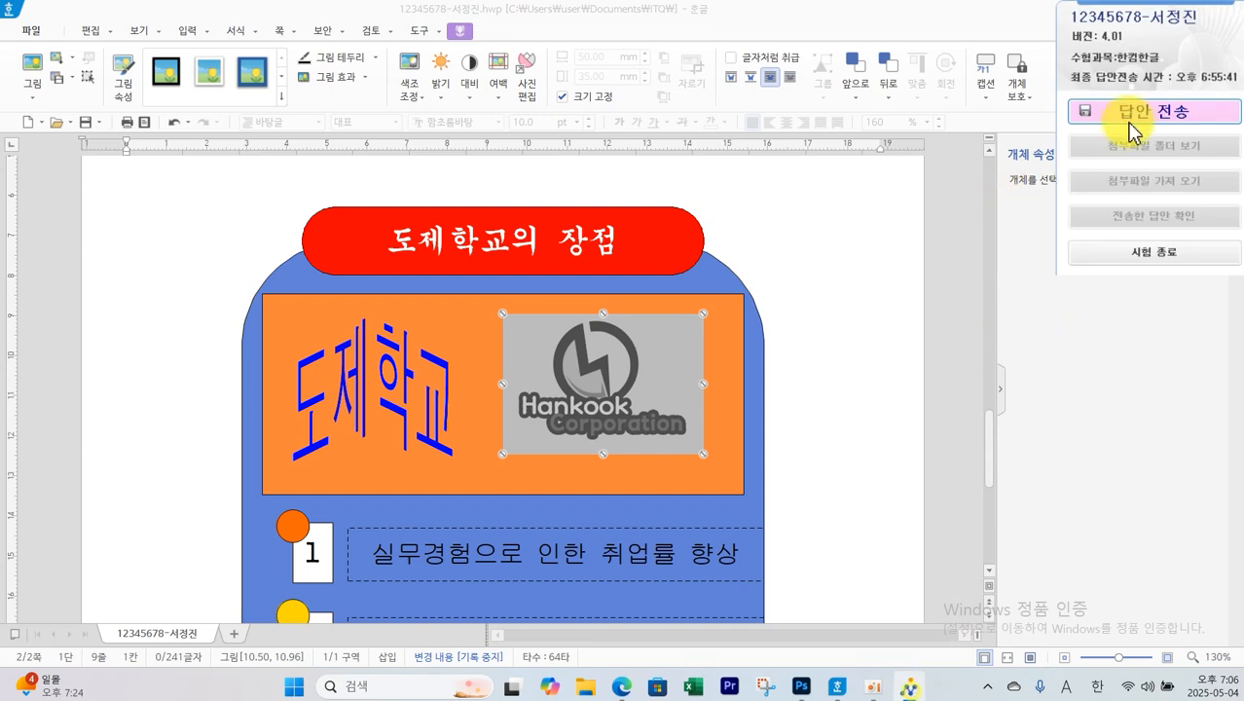
{"action": "left_click", "coordinate": [1139, 115]}
{"action": "left_click", "coordinate": [628, 401]}
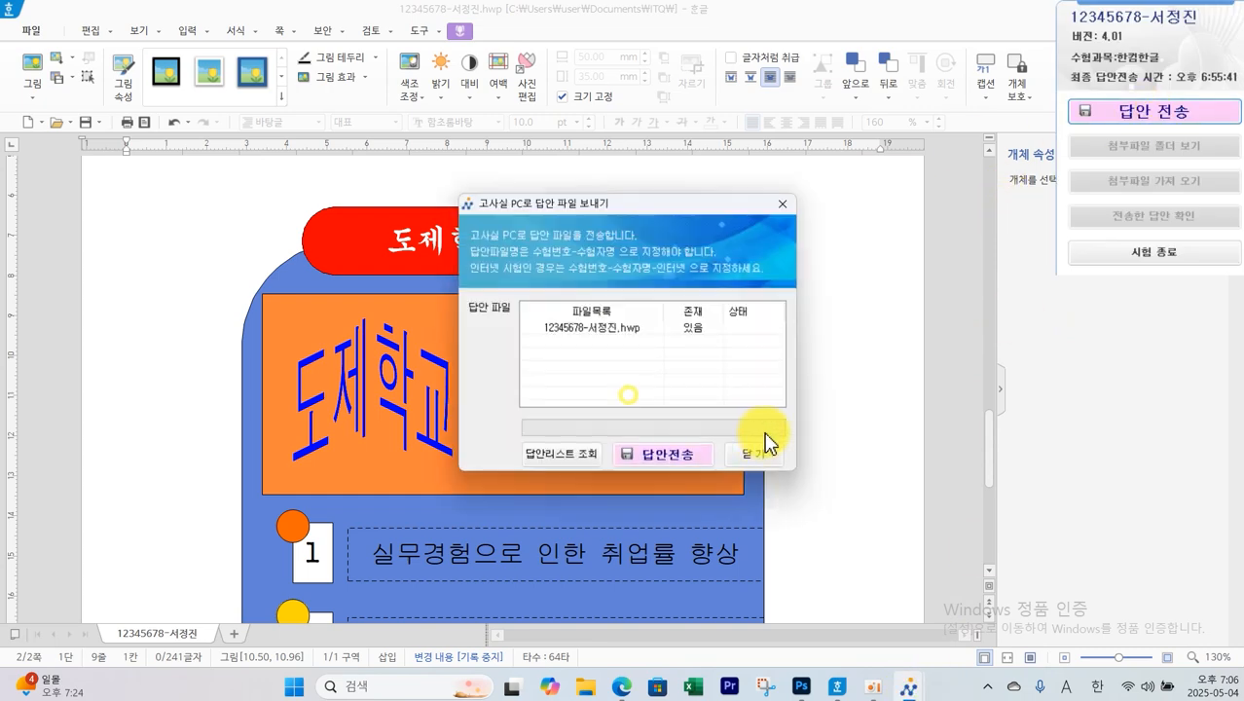
{"action": "left_click", "coordinate": [681, 450]}
{"action": "key", "text": "Return"}
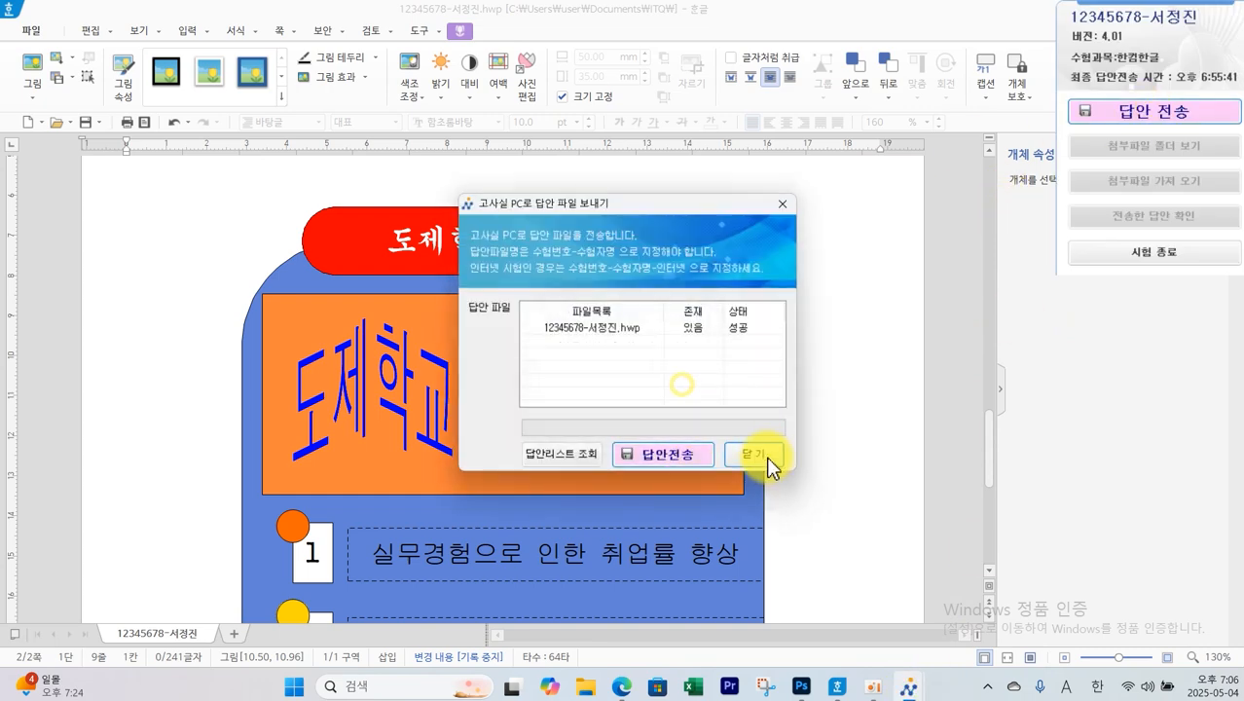
{"action": "left_click", "coordinate": [764, 455]}
Add blank lines below "4." until the cursor sits beneath the whole drawing, and insert a page break there
{"action": "scroll", "coordinate": [773, 453], "scroll_direction": "down", "scroll_amount": 5}
{"action": "scroll", "coordinate": [784, 448], "scroll_direction": "down", "scroll_amount": 4}
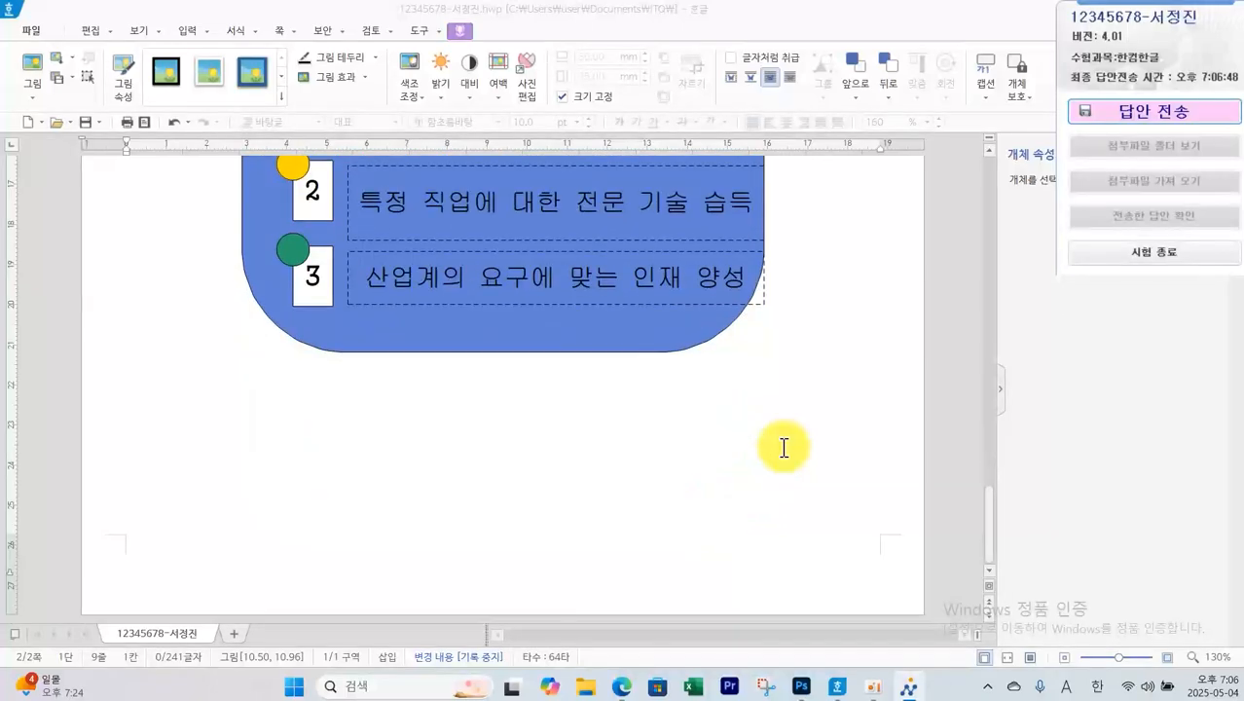
{"action": "left_click", "coordinate": [544, 420]}
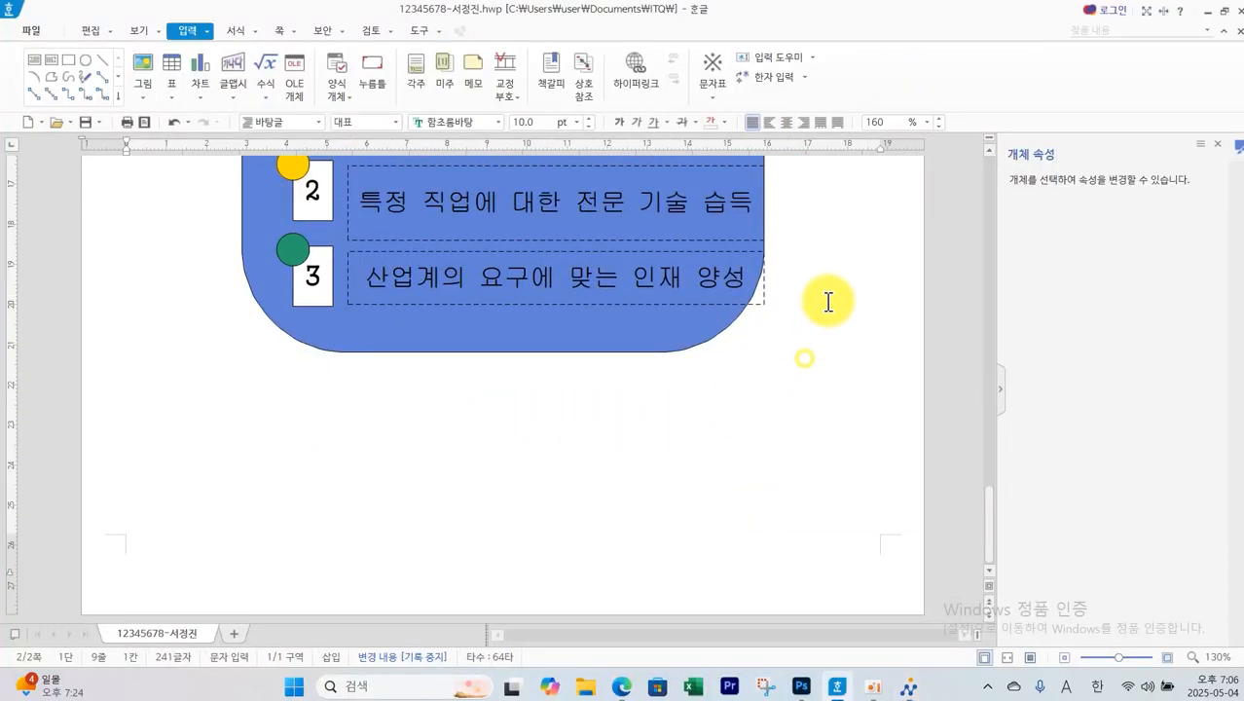
{"action": "scroll", "coordinate": [828, 300], "scroll_direction": "up", "scroll_amount": 8}
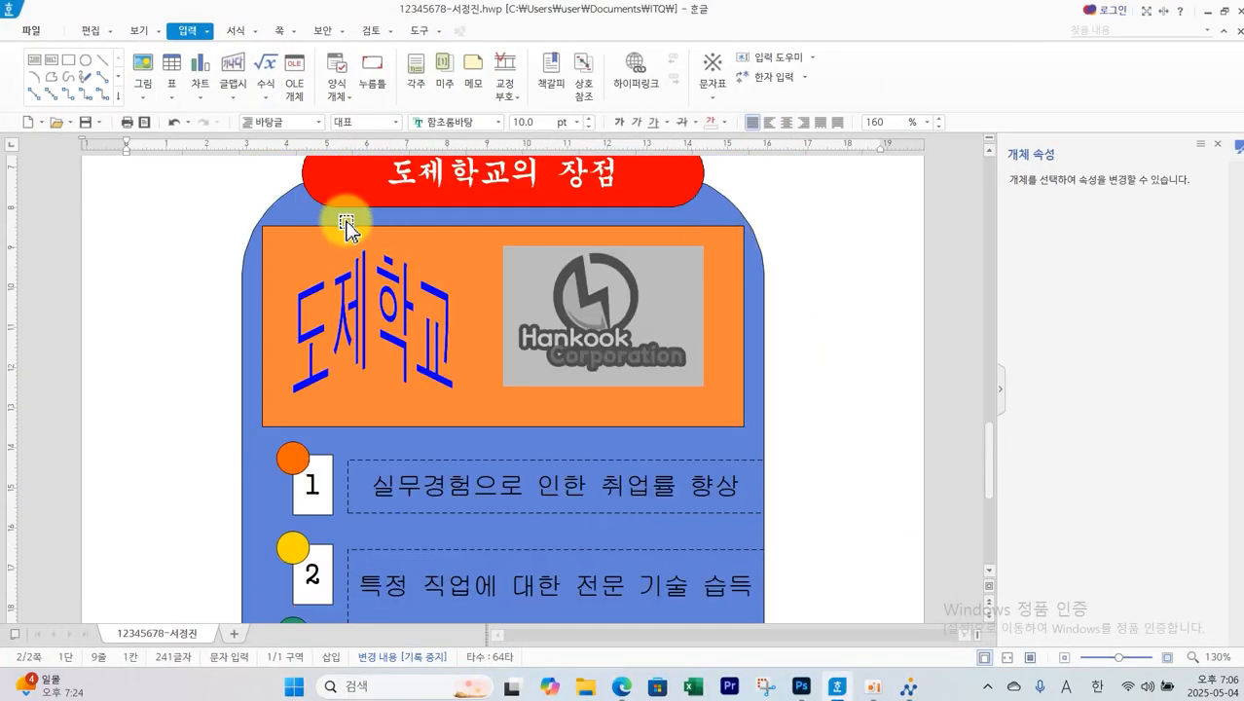
{"action": "scroll", "coordinate": [345, 222], "scroll_direction": "up", "scroll_amount": 5}
{"action": "left_click", "coordinate": [172, 372]}
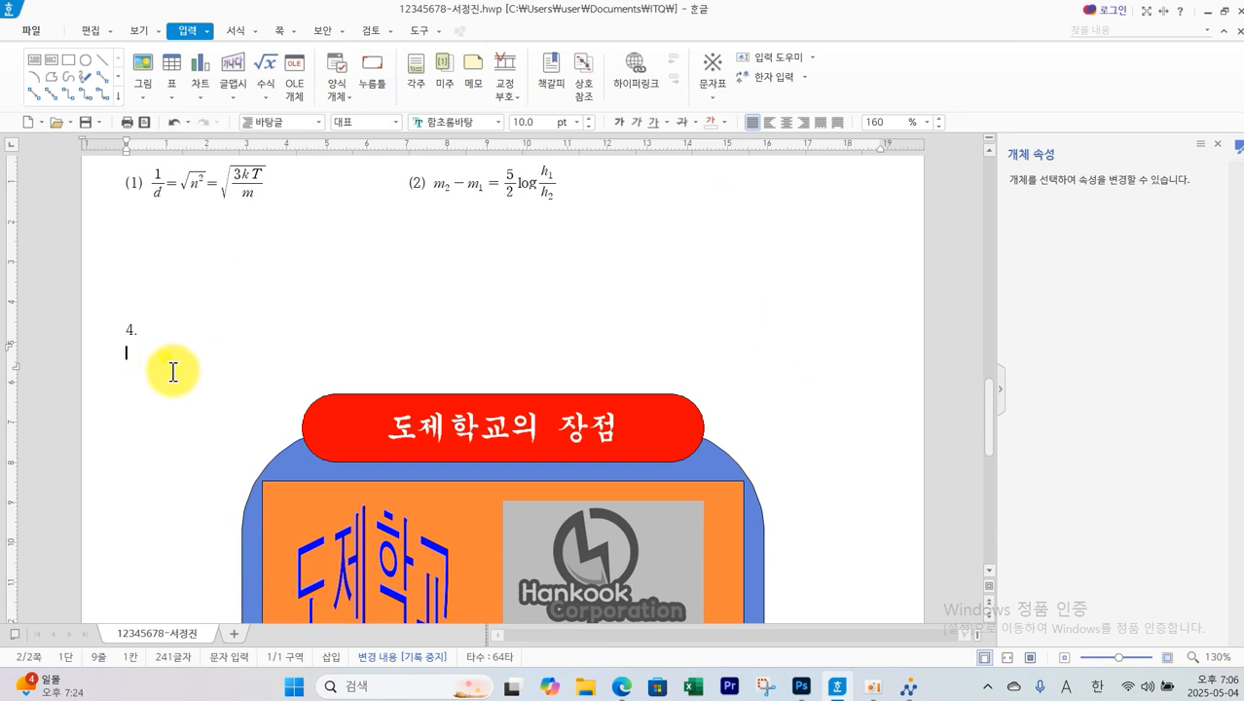
{"action": "key", "text": "Return"}
{"action": "key", "text": "Return"}
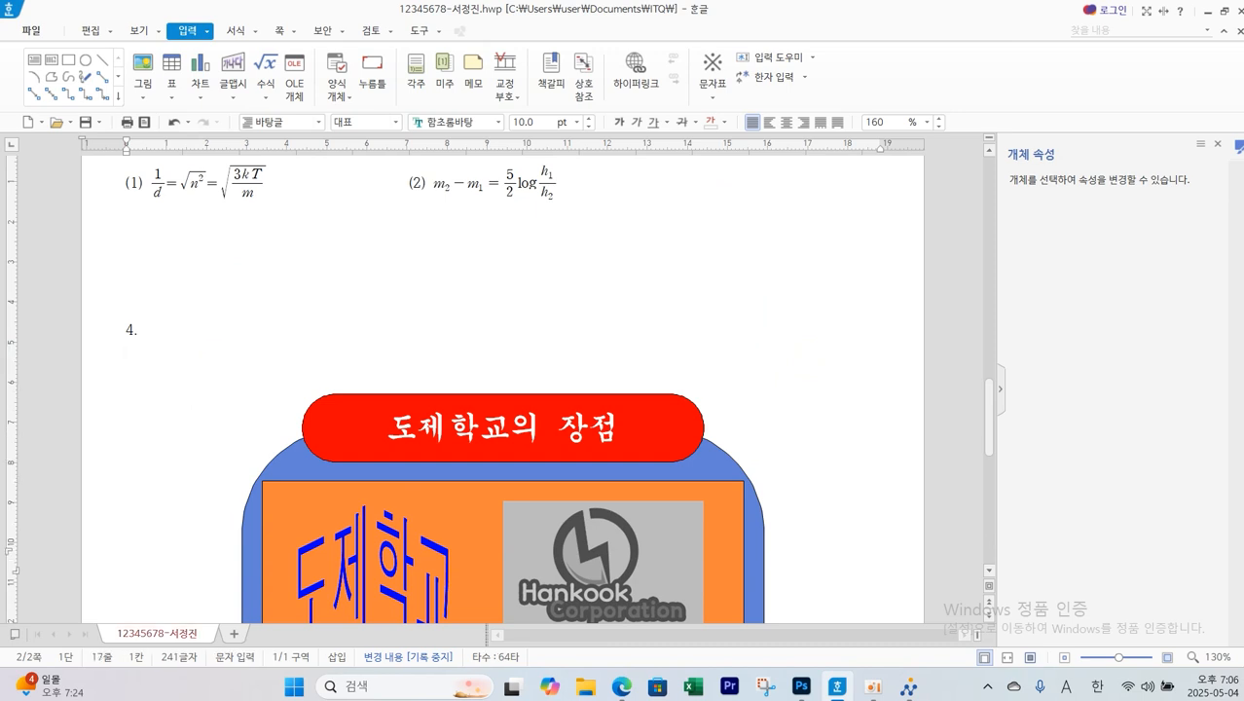
{"action": "key", "text": "Down"}
{"action": "key", "text": "Down"}
{"action": "key", "text": "Down"}
{"action": "key", "text": "Down"}
{"action": "key", "text": "Down"}
{"action": "key", "text": "Down"}
{"action": "key", "text": "Down"}
{"action": "key", "text": "Down"}
{"action": "key", "text": "Down"}
{"action": "key", "text": "Down"}
{"action": "key", "text": "Down"}
{"action": "key", "text": "Down"}
{"action": "key", "text": "Down"}
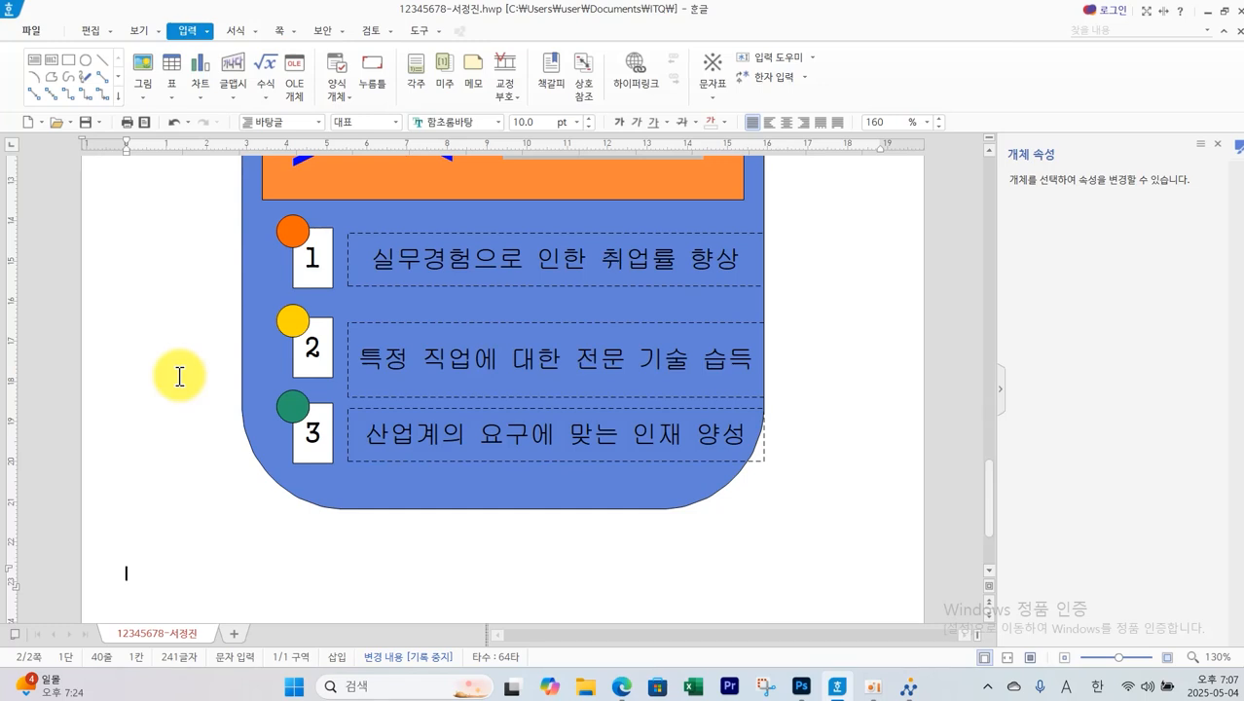
{"action": "key", "text": "ctrl+Return"}
{"action": "scroll", "coordinate": [503, 390], "scroll_direction": "down", "scroll_amount": 5}
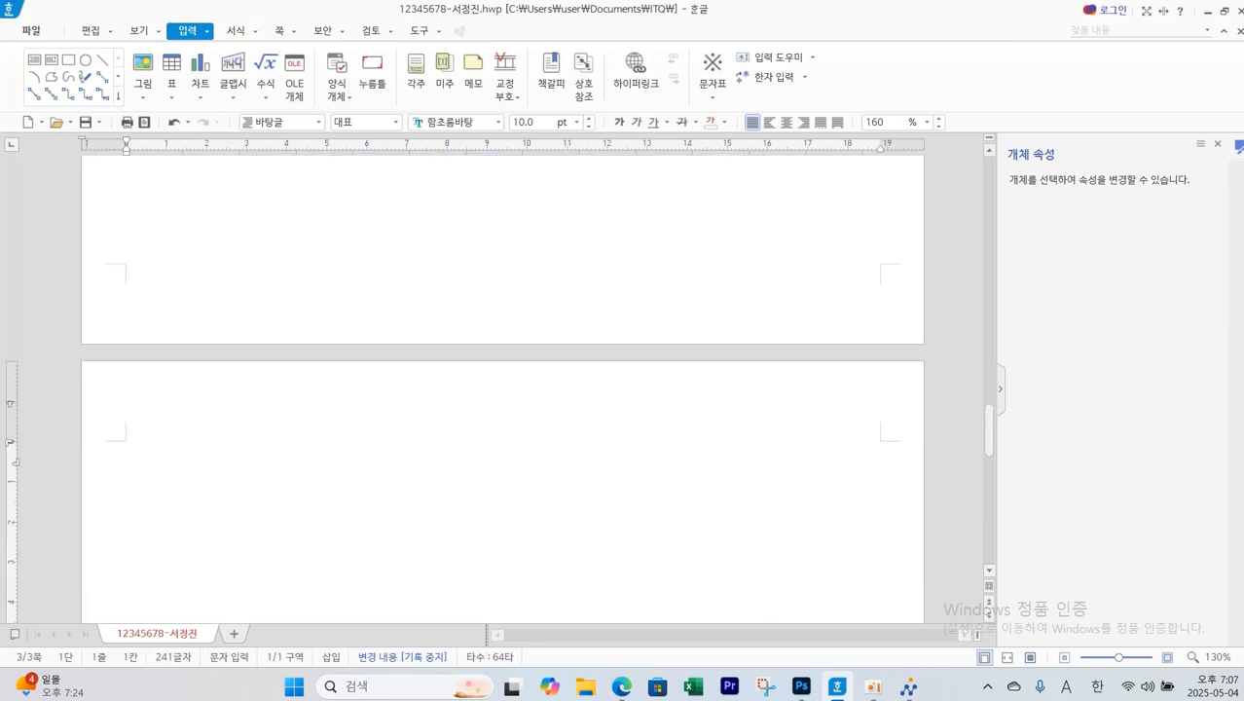
Switch to the exam PDF in Edge and examine page 4's header, title, drop-cap and picture instructions, marking their order
{"action": "key", "text": "alt+Tab"}
{"action": "left_click_drag", "start_coordinate": [648, 92], "coordinate": [1035, 158]}
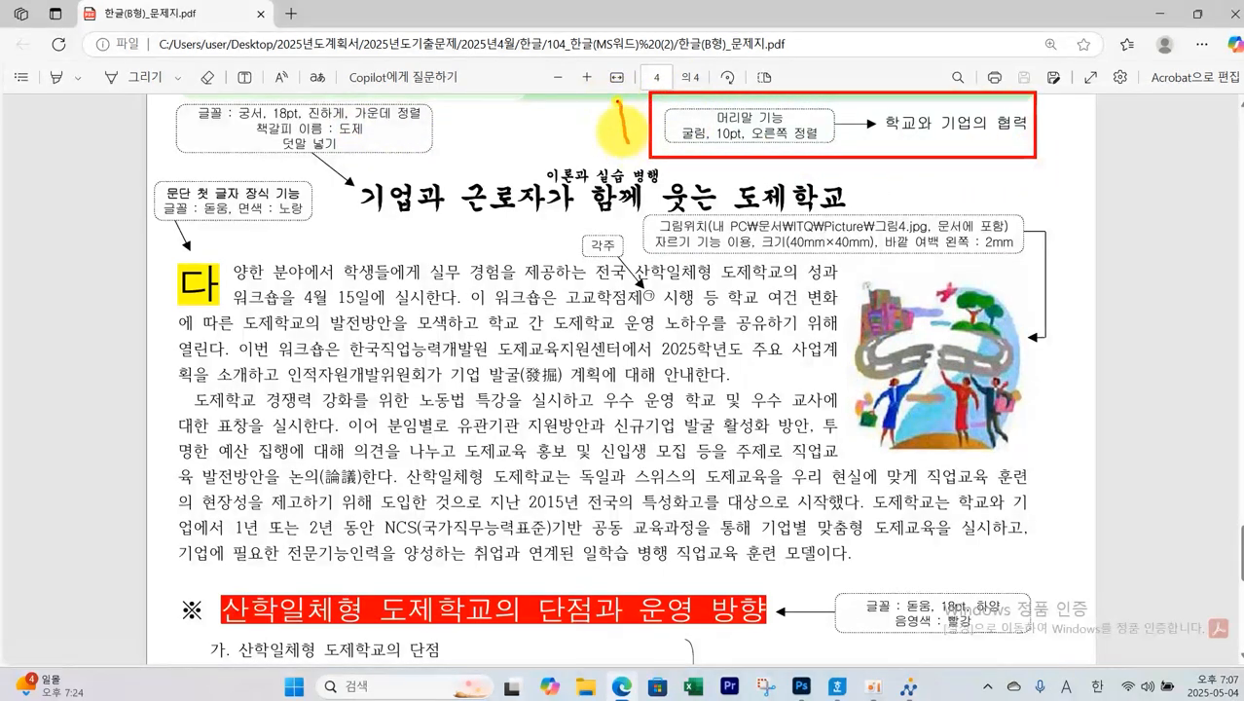
{"action": "mouse_move", "coordinate": [156, 96]}
{"action": "left_mouse_down"}
{"action": "mouse_move", "coordinate": [750, 244]}
{"action": "mouse_move", "coordinate": [826, 220]}
{"action": "left_mouse_up"}
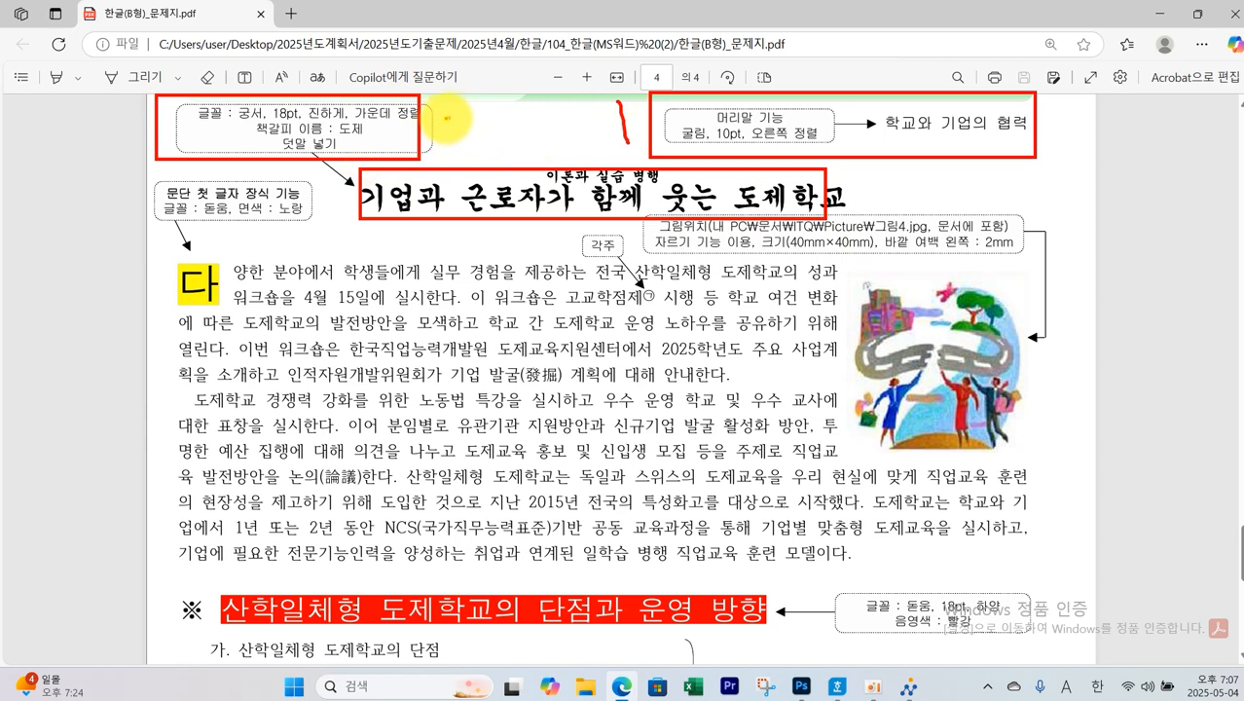
{"action": "left_click_drag", "start_coordinate": [448, 117], "coordinate": [490, 143]}
{"action": "mouse_move", "coordinate": [123, 190]}
{"action": "left_mouse_down"}
{"action": "mouse_move", "coordinate": [272, 210]}
{"action": "mouse_move", "coordinate": [195, 331]}
{"action": "mouse_move", "coordinate": [155, 207]}
{"action": "left_mouse_up"}
{"action": "mouse_move", "coordinate": [295, 221]}
{"action": "left_mouse_down"}
{"action": "mouse_move", "coordinate": [319, 225]}
{"action": "mouse_move", "coordinate": [301, 275]}
{"action": "left_mouse_up"}
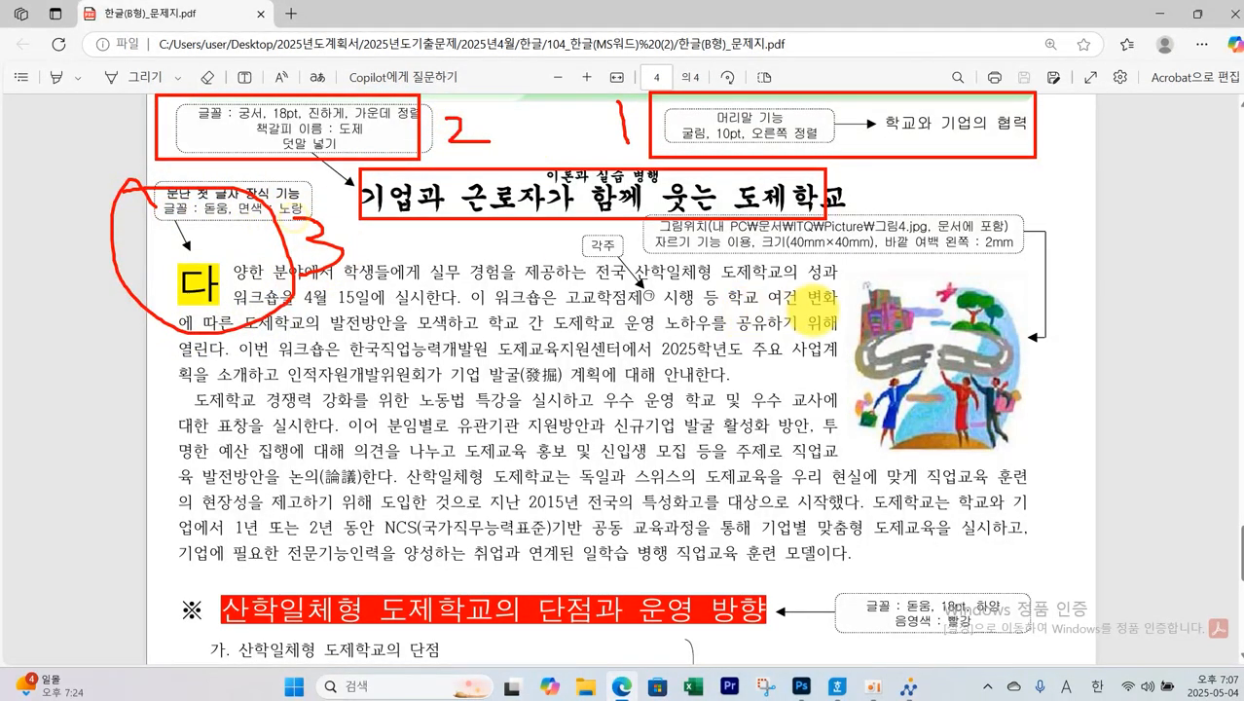
{"action": "mouse_move", "coordinate": [863, 274]}
{"action": "left_mouse_down"}
{"action": "mouse_move", "coordinate": [826, 296]}
{"action": "mouse_move", "coordinate": [877, 293]}
{"action": "mouse_move", "coordinate": [867, 325]}
{"action": "left_mouse_up"}
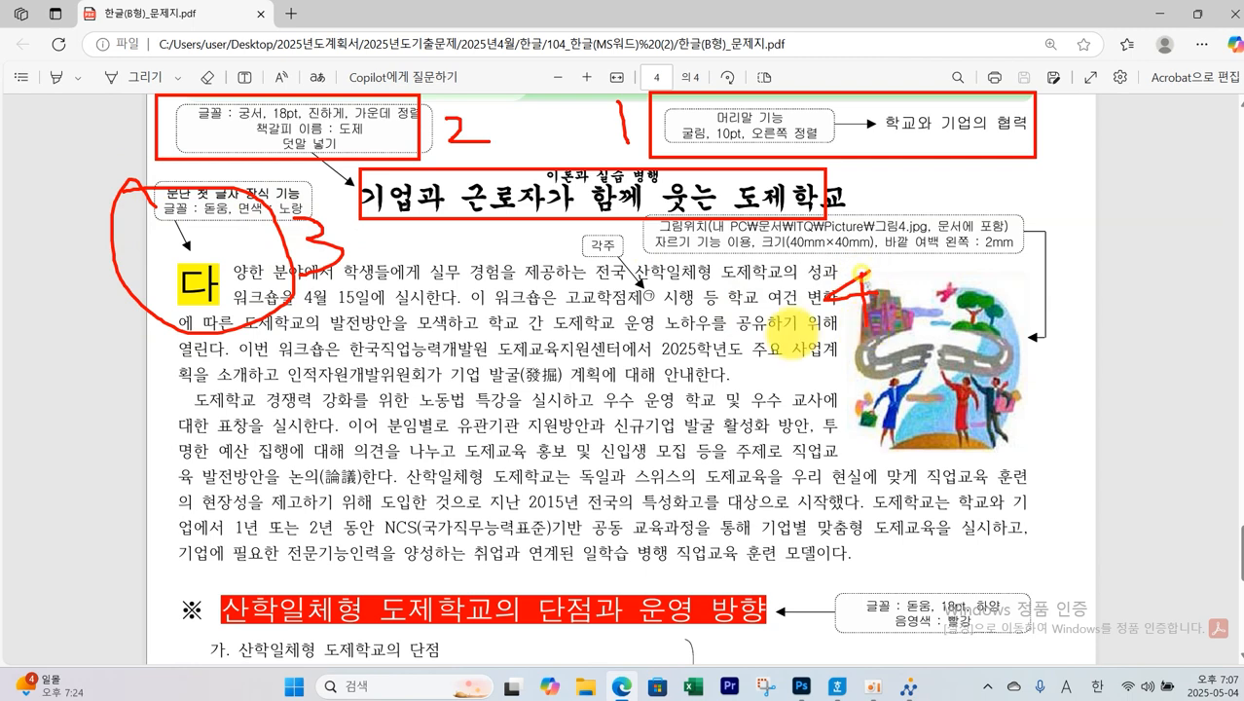
{"action": "key", "text": "Escape"}
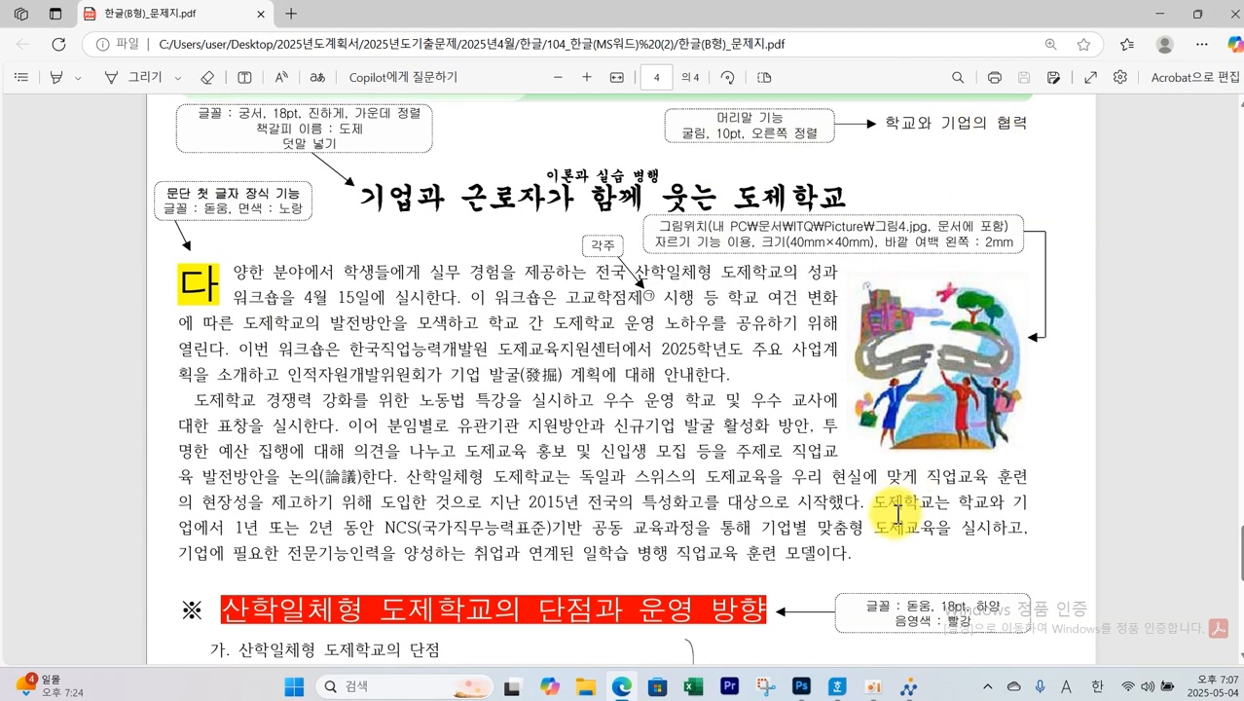
Switch back to Hangul and create a header (머리말) for both pages (양쪽), starting from page 3
{"action": "left_click", "coordinate": [834, 683]}
{"action": "left_click", "coordinate": [363, 314]}
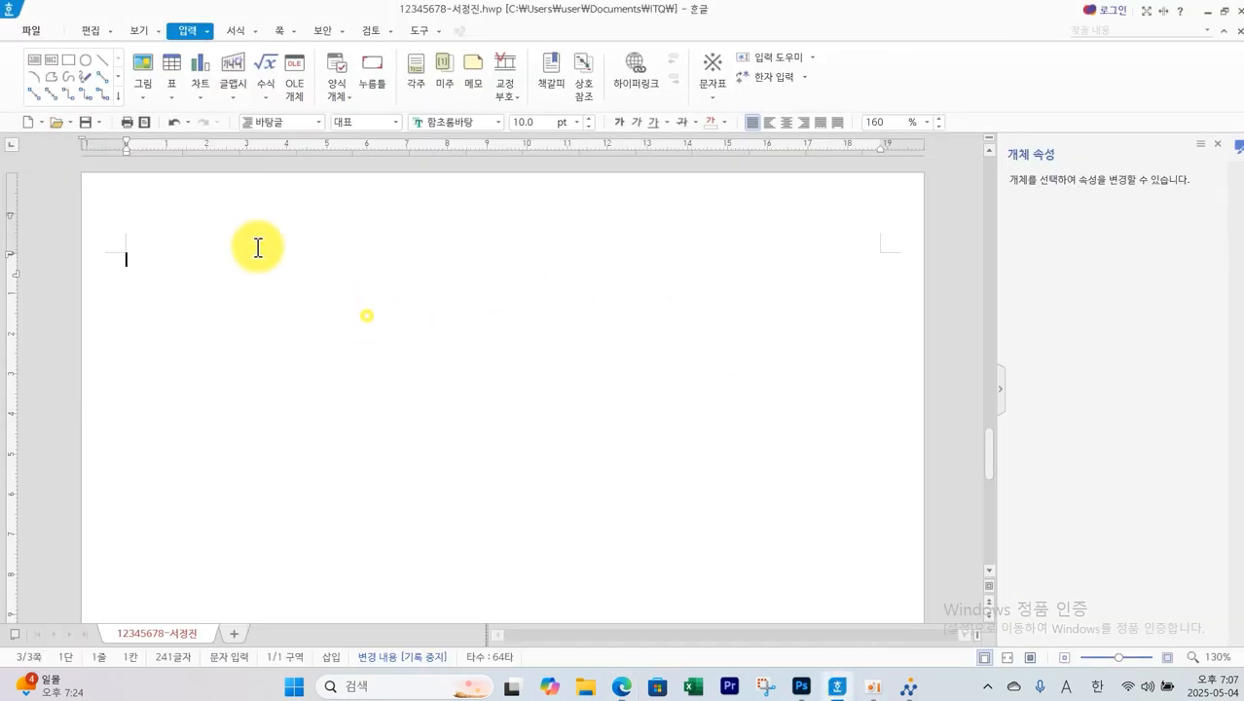
{"action": "left_click", "coordinate": [280, 30]}
{"action": "left_click", "coordinate": [258, 81]}
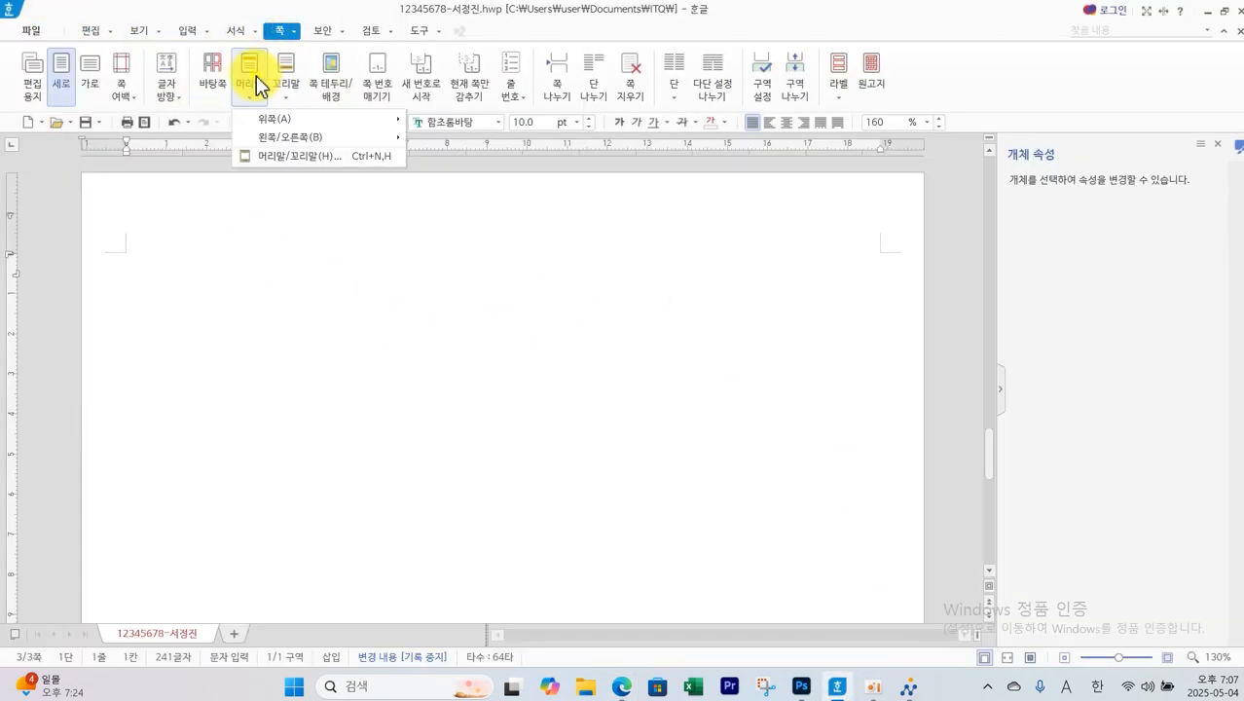
{"action": "left_click", "coordinate": [280, 158]}
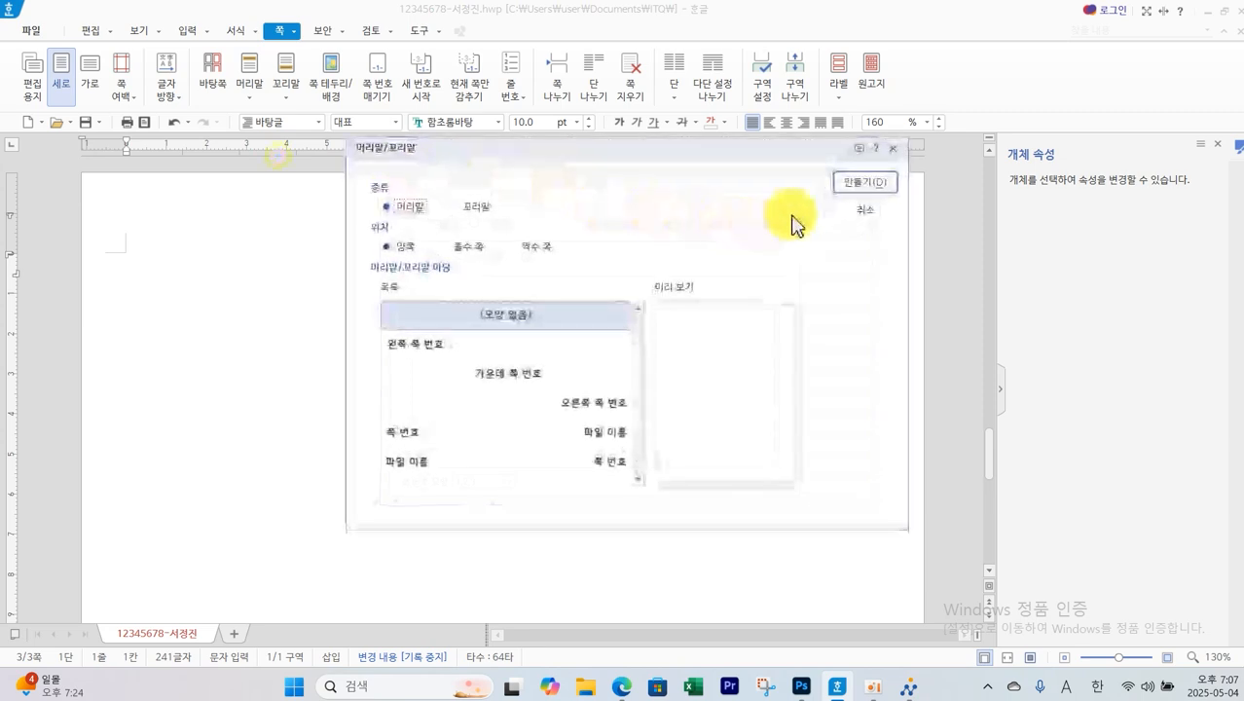
{"action": "left_click", "coordinate": [865, 183]}
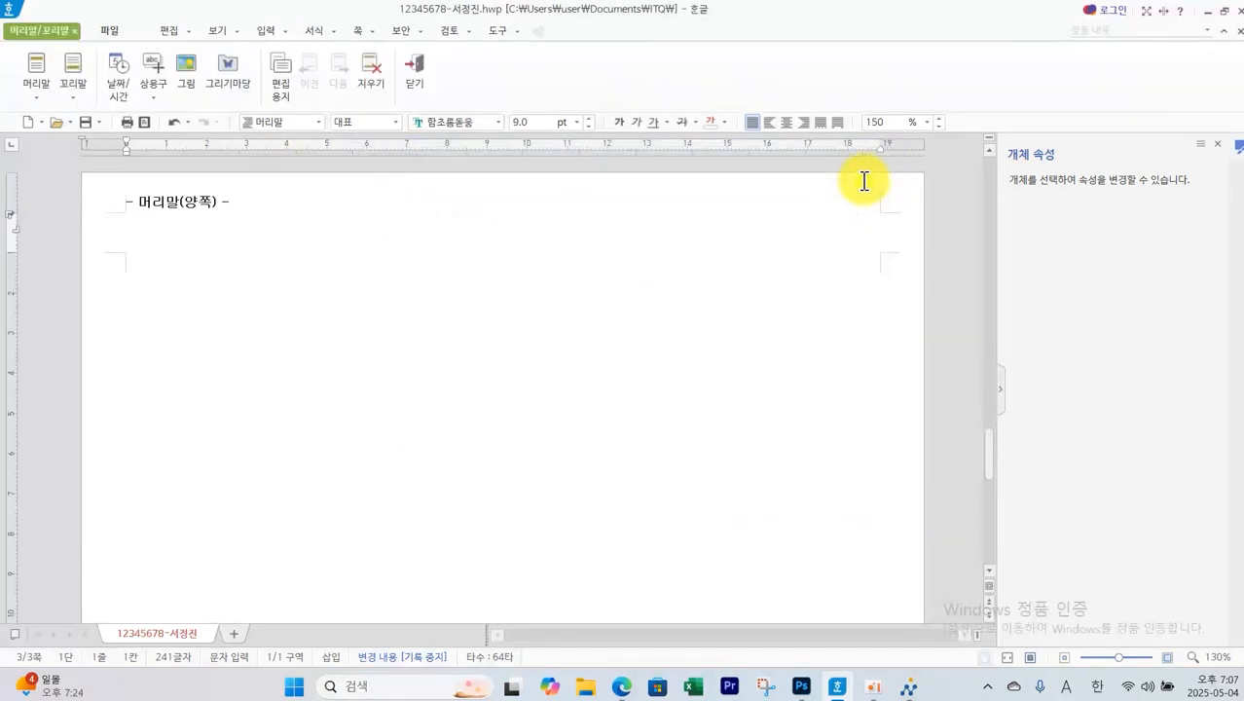
Enter "학교와 기업의 협력" in the header in 굴림, 10 pt, right-aligned, and close header editing
{"action": "left_click", "coordinate": [500, 121]}
{"action": "left_click", "coordinate": [528, 159]}
{"action": "left_click", "coordinate": [805, 121]}
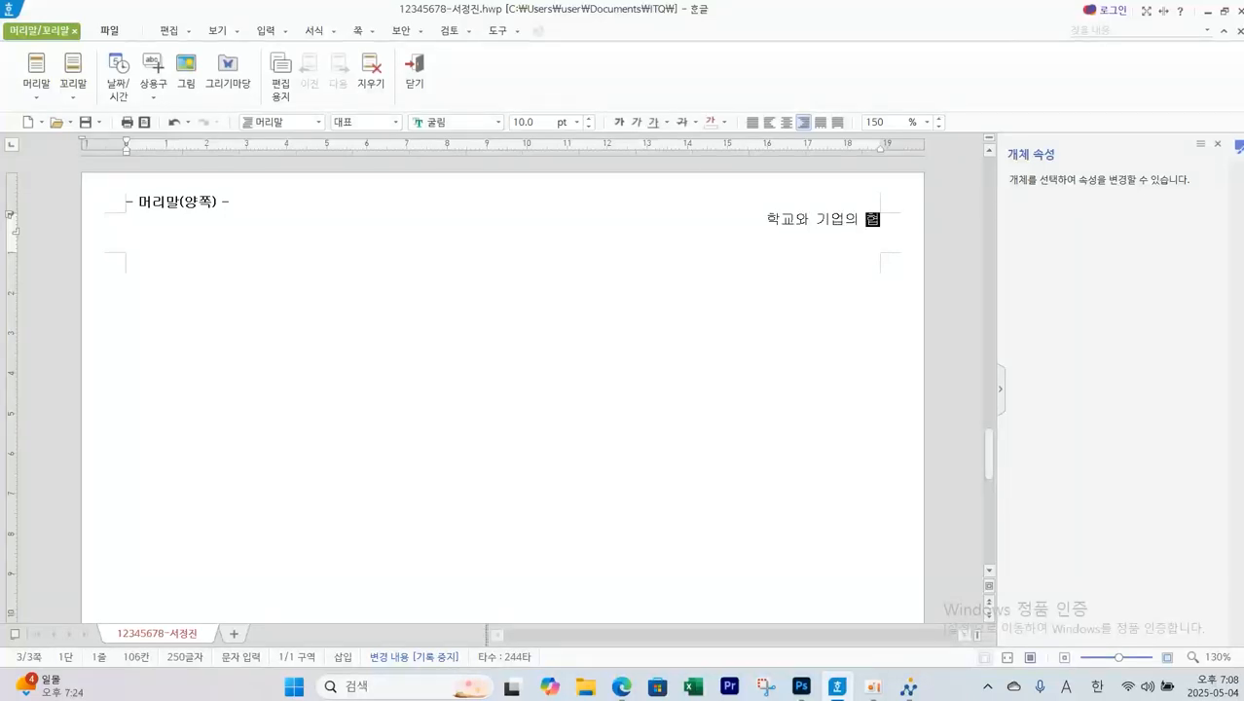
{"action": "left_click", "coordinate": [410, 80]}
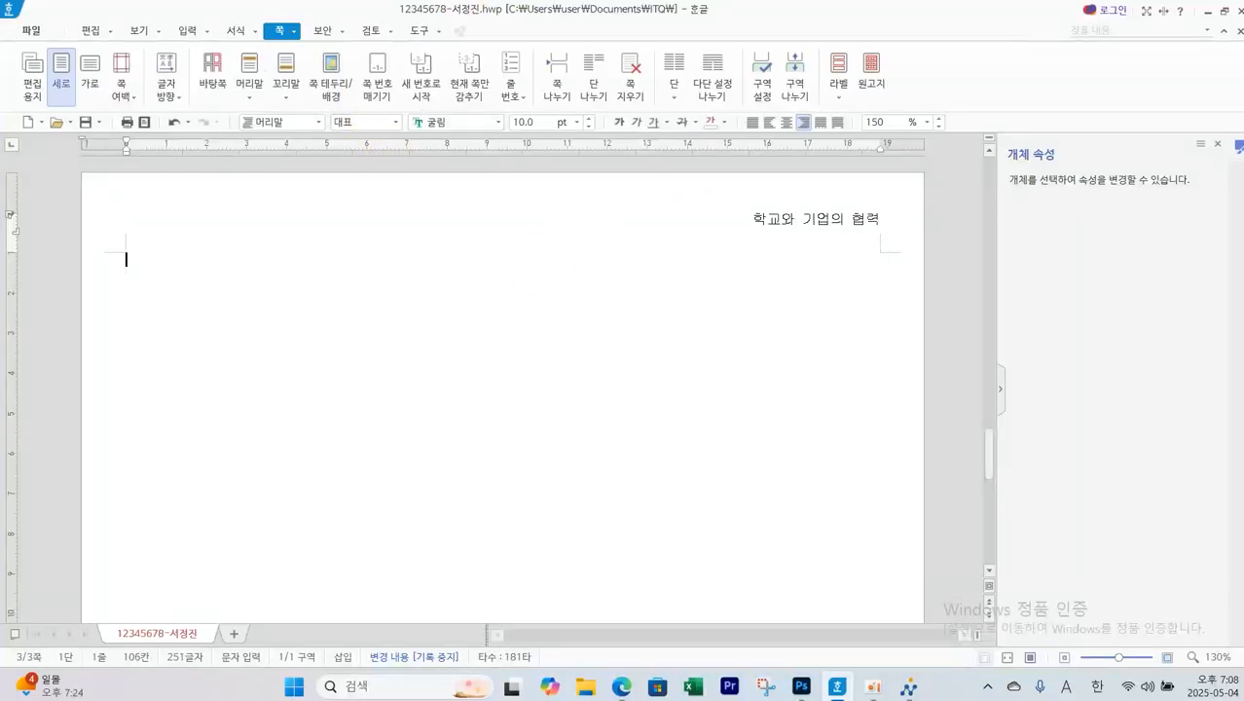
Check the title requirements in the exam PDF and enter the title "기업과 근로자가 함께 웃는 도제학교" at the start of page 3 in Hangul
{"action": "left_click", "coordinate": [628, 689]}
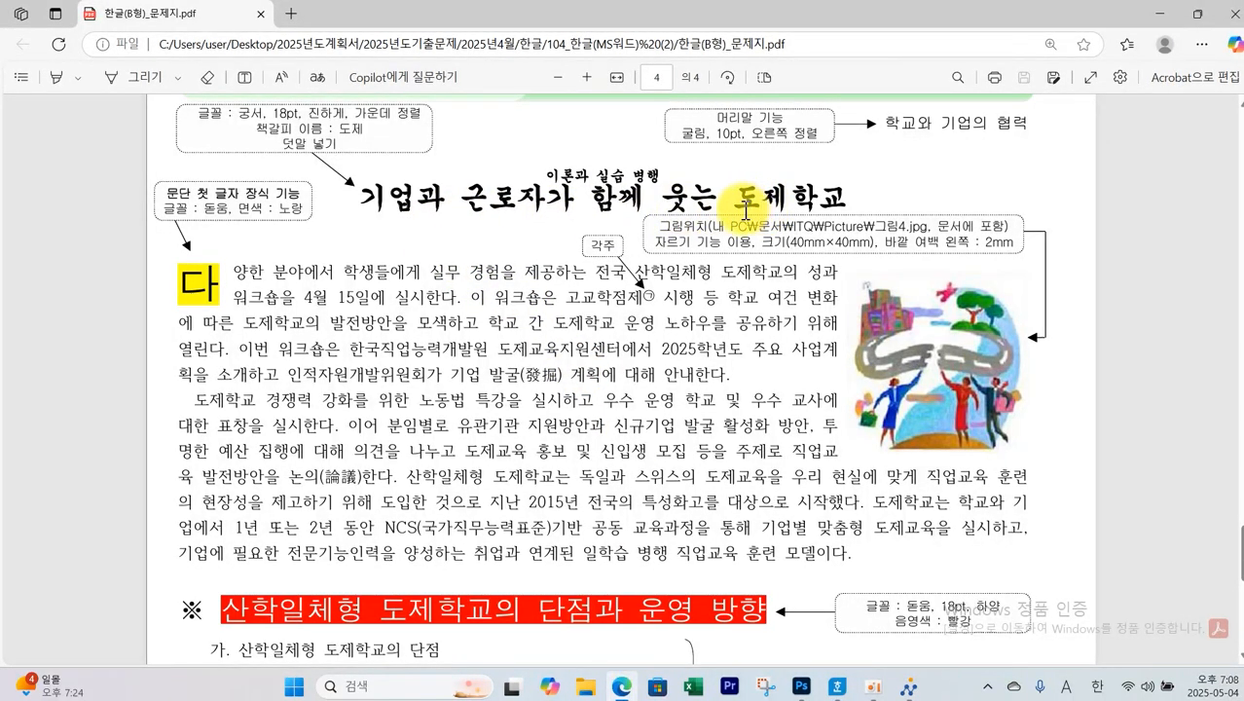
{"action": "left_click_drag", "start_coordinate": [186, 102], "coordinate": [445, 160]}
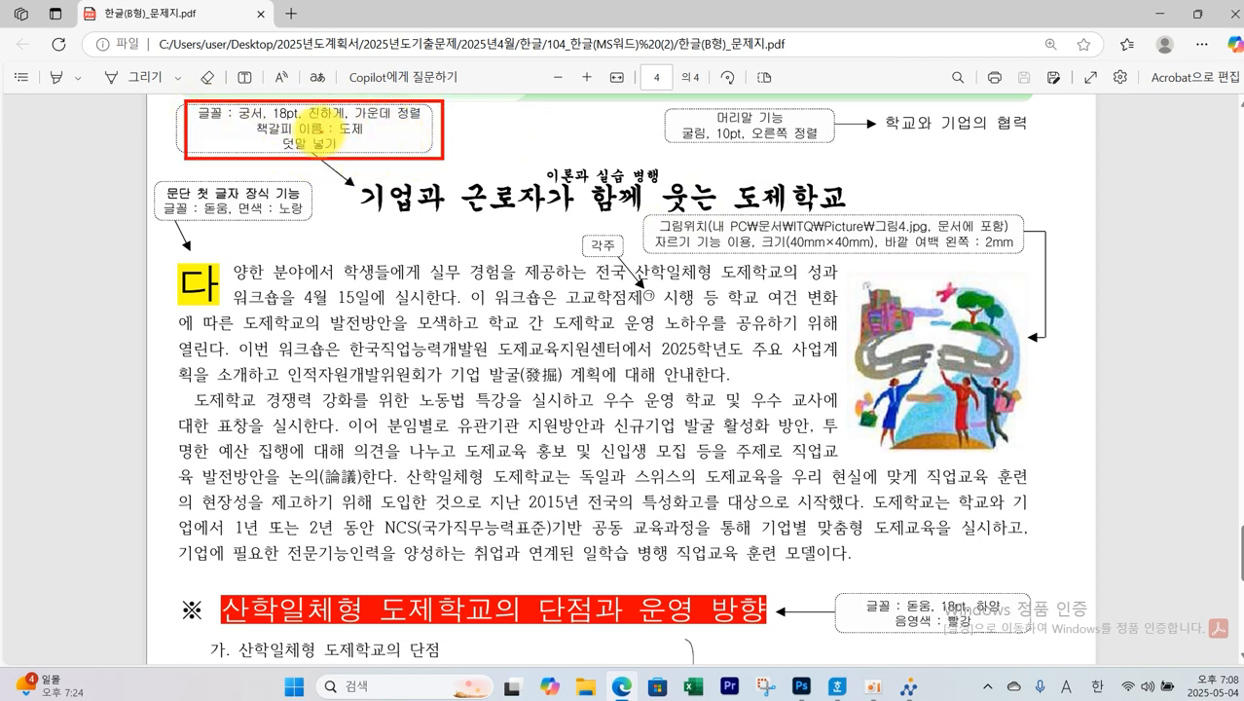
{"action": "mouse_move", "coordinate": [263, 125]}
{"action": "left_mouse_down"}
{"action": "mouse_move", "coordinate": [389, 124]}
{"action": "mouse_move", "coordinate": [378, 136]}
{"action": "left_mouse_up"}
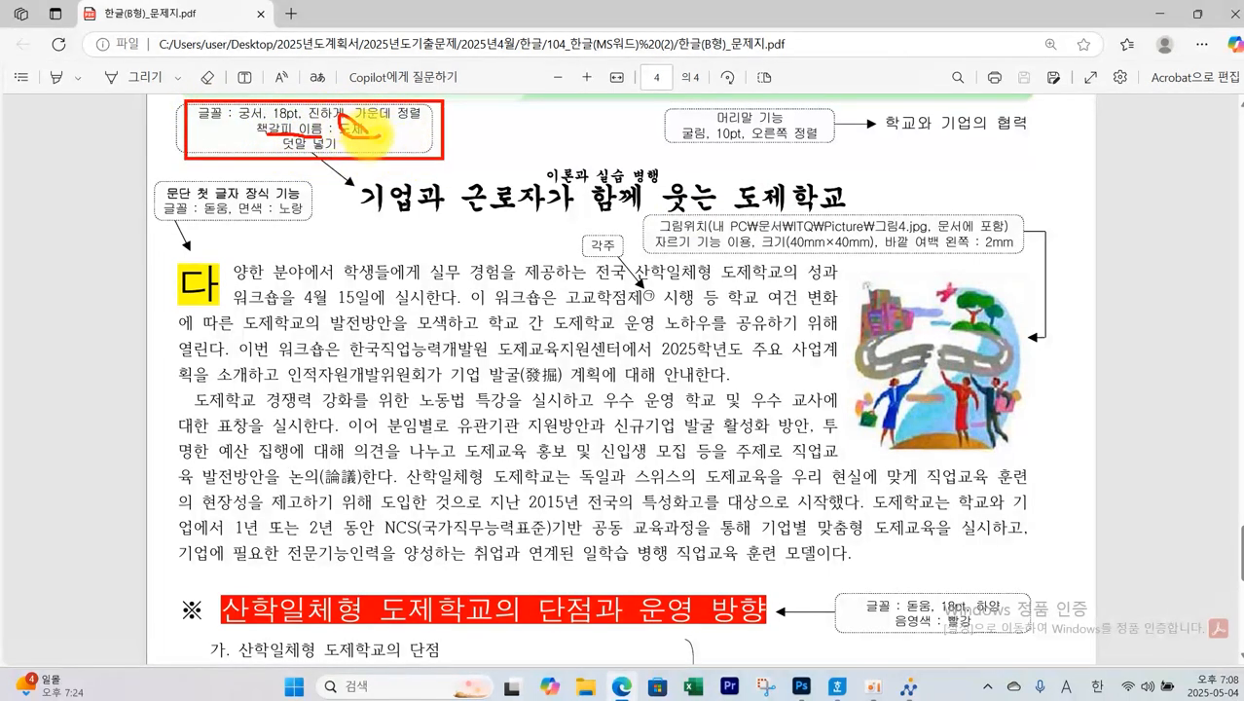
{"action": "mouse_move", "coordinate": [603, 200]}
{"action": "left_mouse_down"}
{"action": "mouse_move", "coordinate": [521, 183]}
{"action": "mouse_move", "coordinate": [687, 170]}
{"action": "mouse_move", "coordinate": [331, 168]}
{"action": "mouse_move", "coordinate": [321, 199]}
{"action": "mouse_move", "coordinate": [366, 176]}
{"action": "left_mouse_up"}
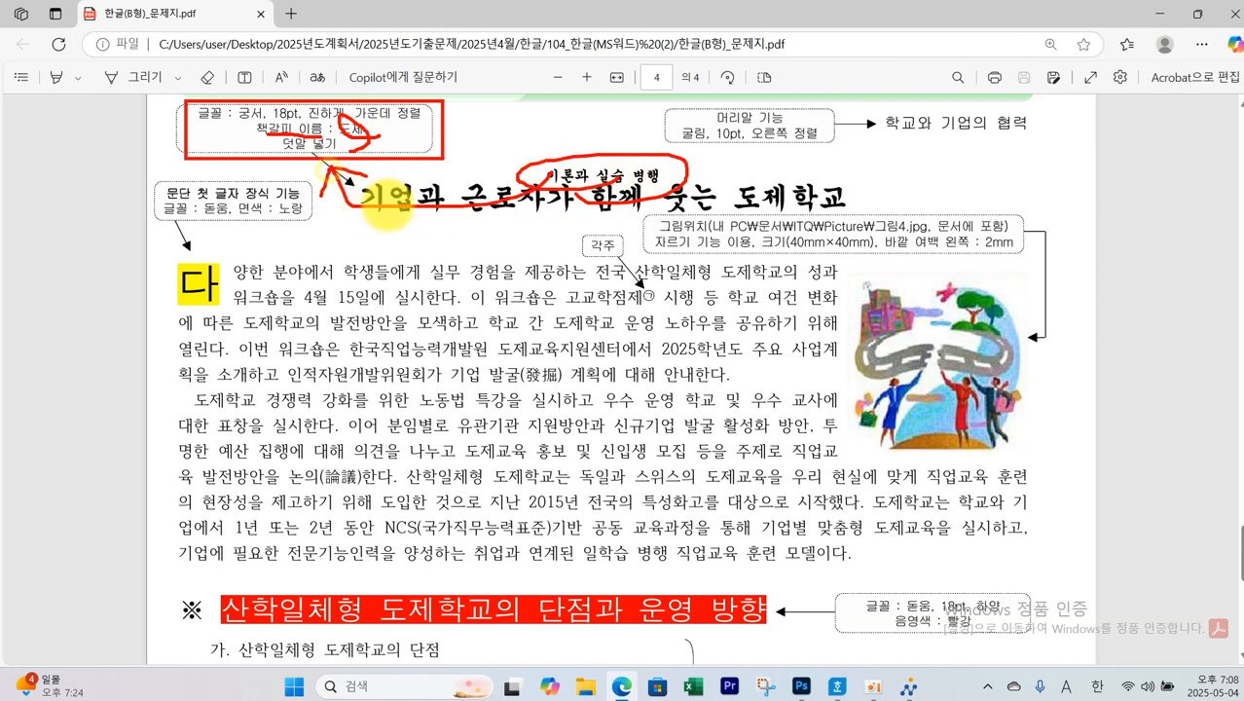
{"action": "key", "text": "alt+Tab"}
{"action": "type", "text": "기업과 근로자가 함께 ㅇ"}
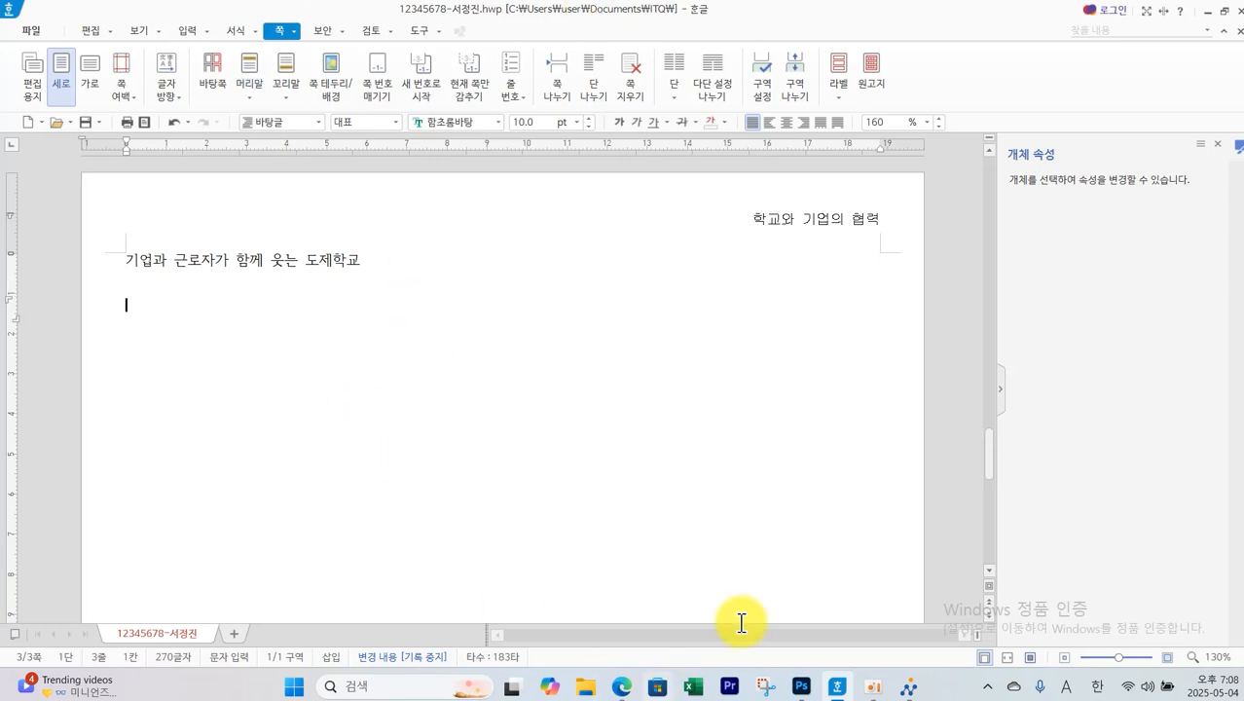
Copy out the exam sheet's first body paragraph, from "다양한 분야에서" to "안내한다.", below the title with a blank line between
{"action": "mouse_move", "coordinate": [803, 690]}
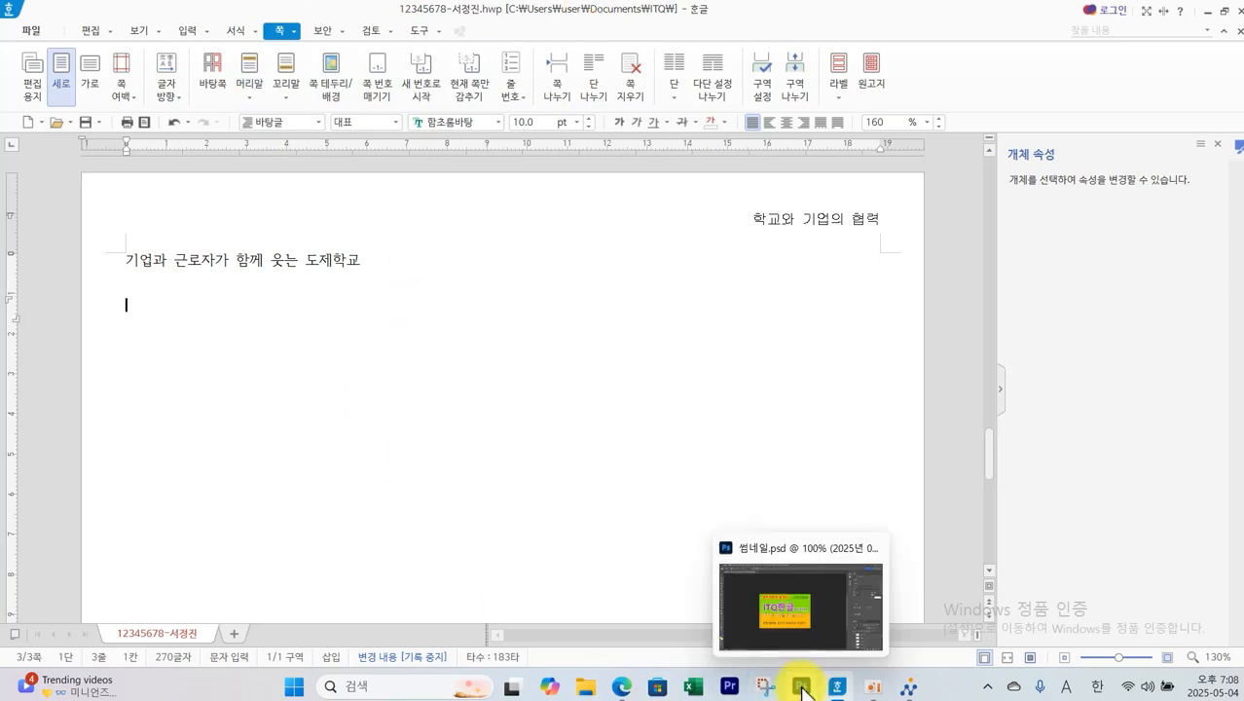
{"action": "left_click", "coordinate": [621, 686]}
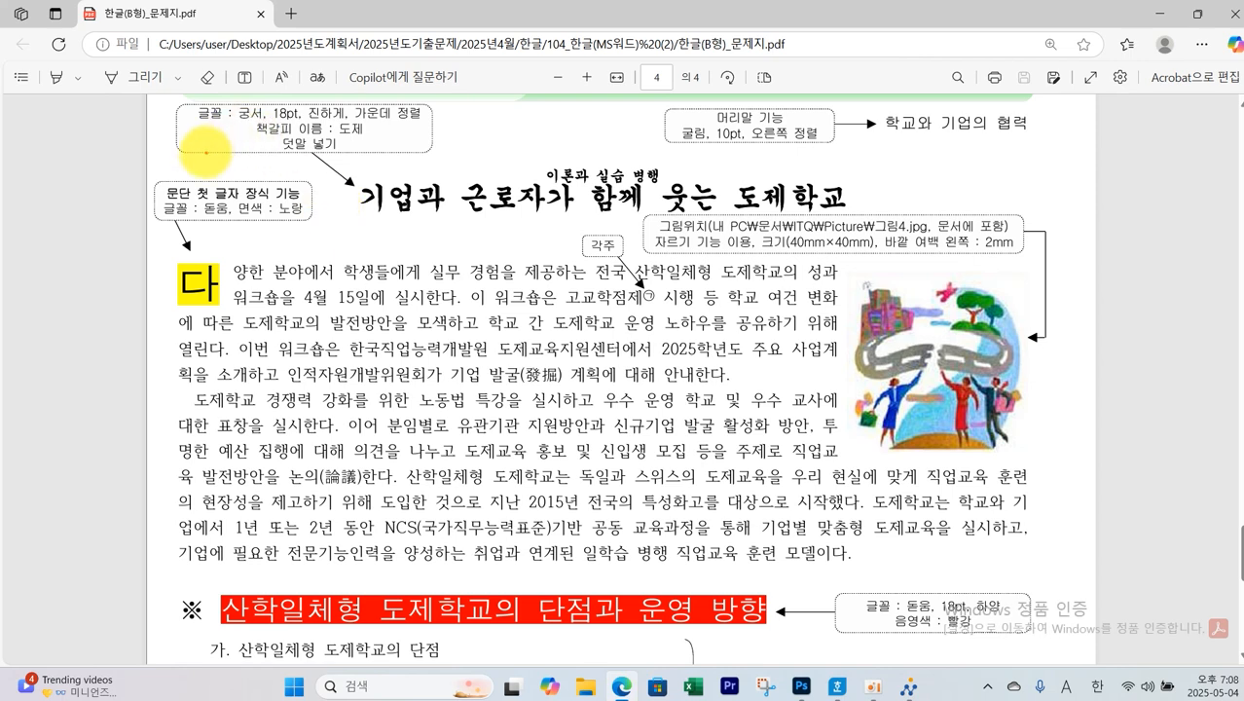
{"action": "left_click_drag", "start_coordinate": [329, 165], "coordinate": [617, 225]}
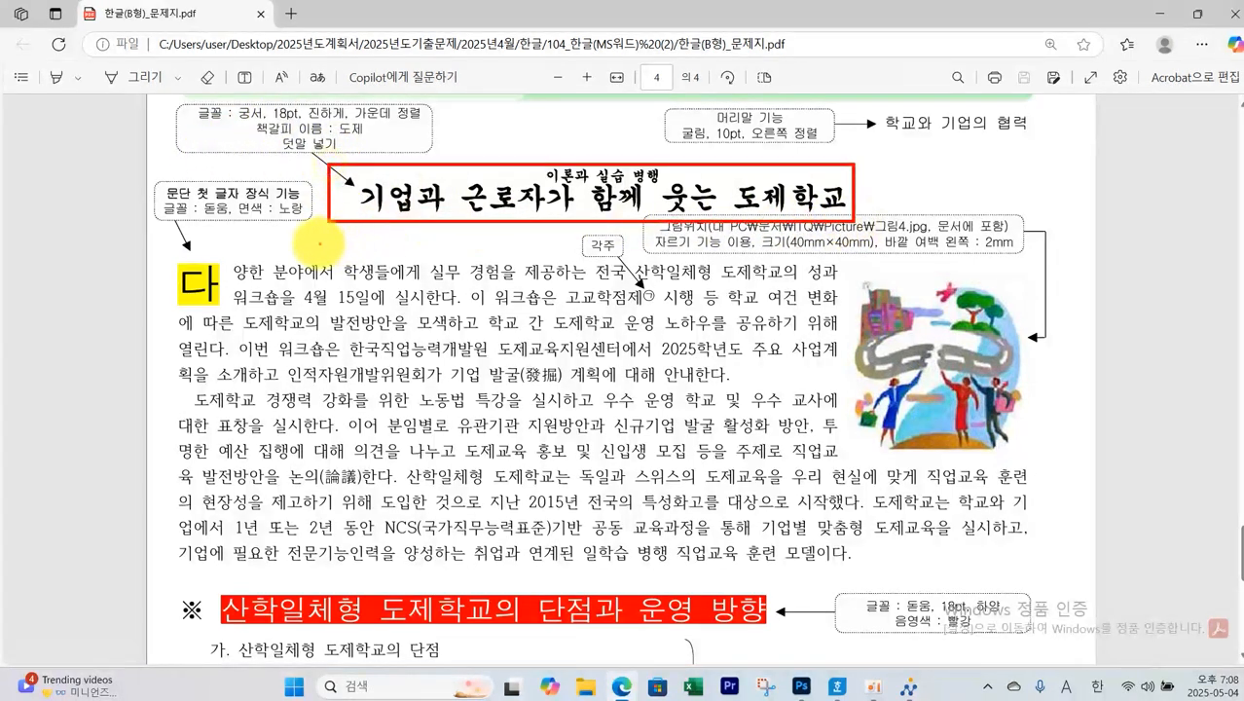
{"action": "mouse_move", "coordinate": [167, 247]}
{"action": "left_mouse_down"}
{"action": "mouse_move", "coordinate": [547, 309]}
{"action": "mouse_move", "coordinate": [732, 372]}
{"action": "mouse_move", "coordinate": [835, 386]}
{"action": "left_mouse_up"}
{"action": "key", "text": "alt+Tab"}
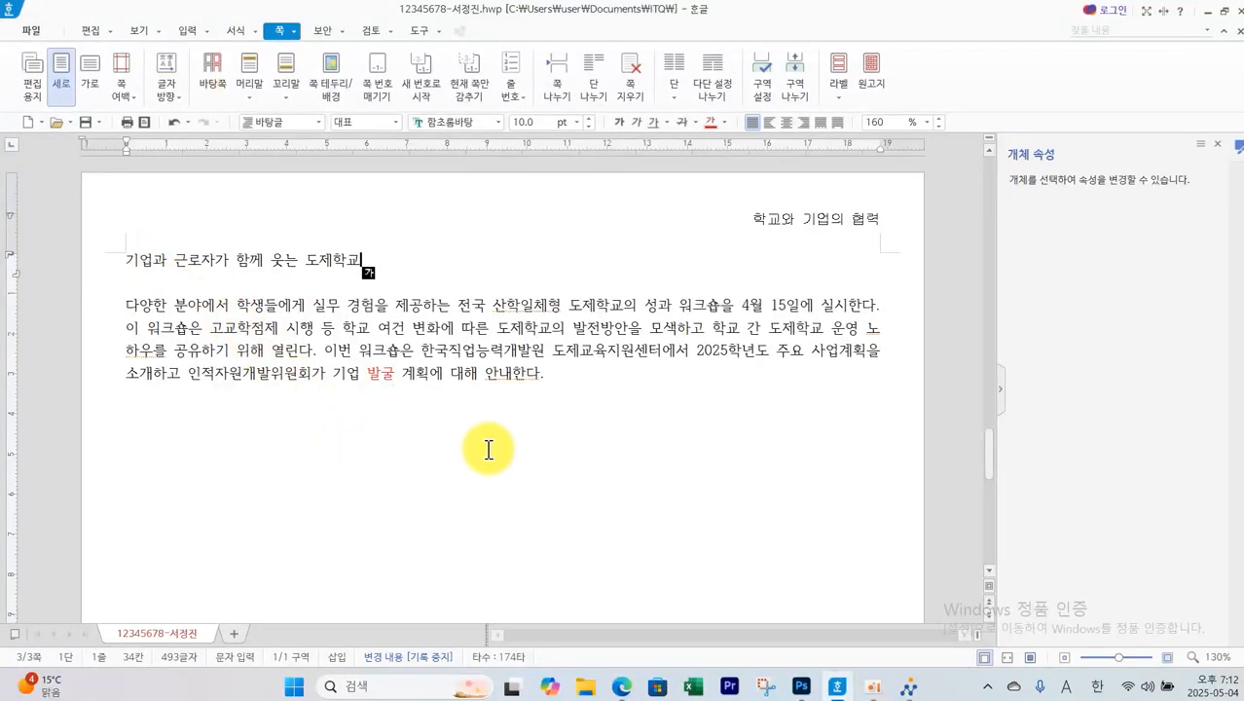
Check the title's formatting in the exam PDF and set the page 3 title to 궁서, 18 pt, bold and centred
{"action": "left_click", "coordinate": [622, 688]}
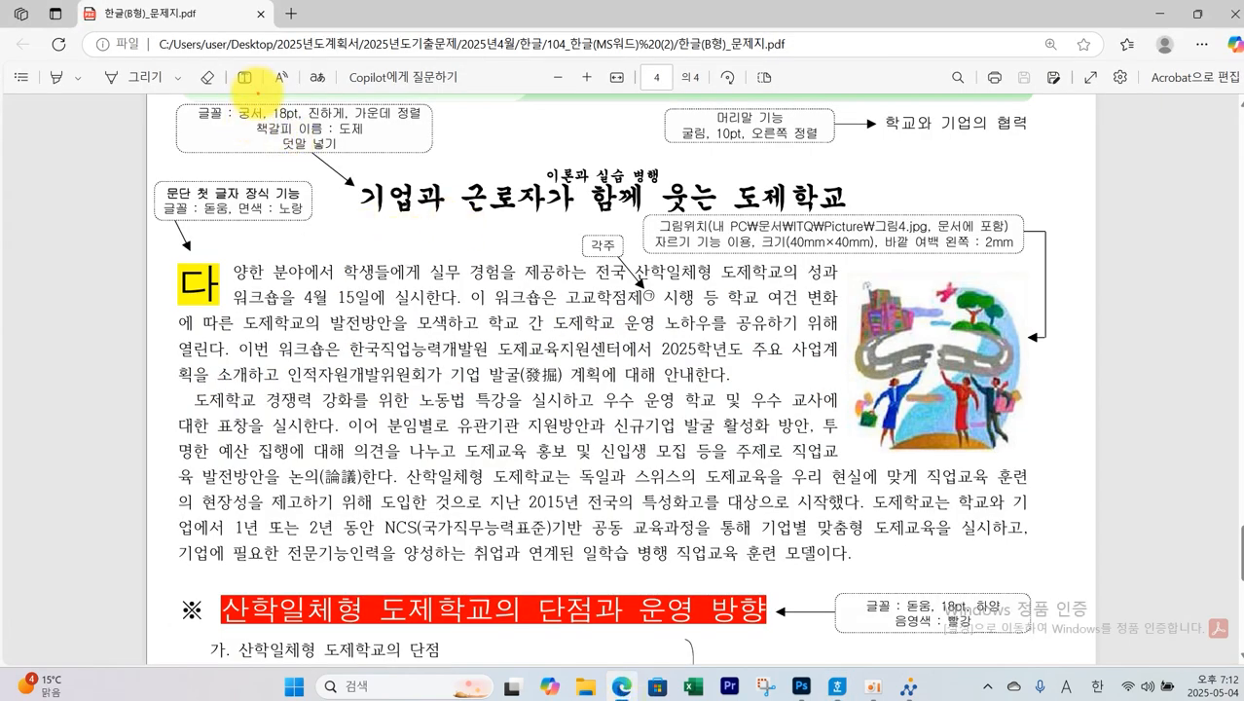
{"action": "mouse_move", "coordinate": [248, 123]}
{"action": "left_mouse_down"}
{"action": "mouse_move", "coordinate": [389, 126]}
{"action": "mouse_move", "coordinate": [428, 92]}
{"action": "mouse_move", "coordinate": [238, 112]}
{"action": "mouse_move", "coordinate": [380, 138]}
{"action": "left_mouse_up"}
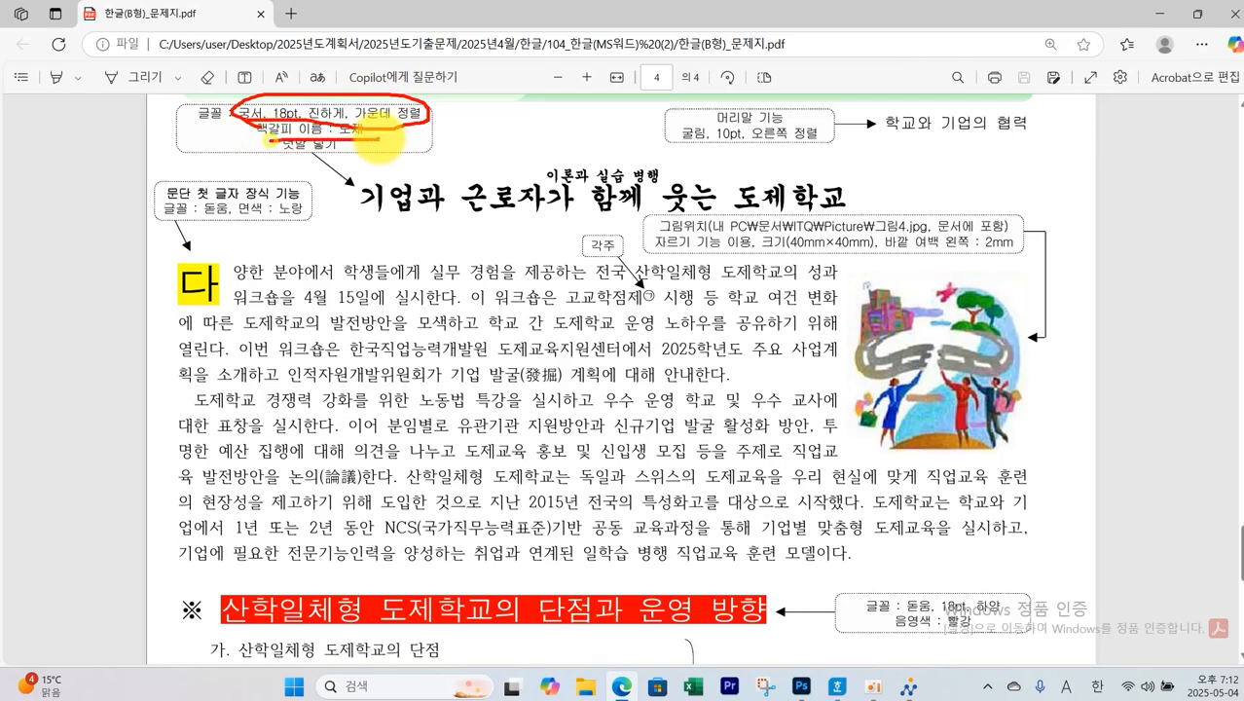
{"action": "left_click_drag", "start_coordinate": [302, 151], "coordinate": [569, 148]}
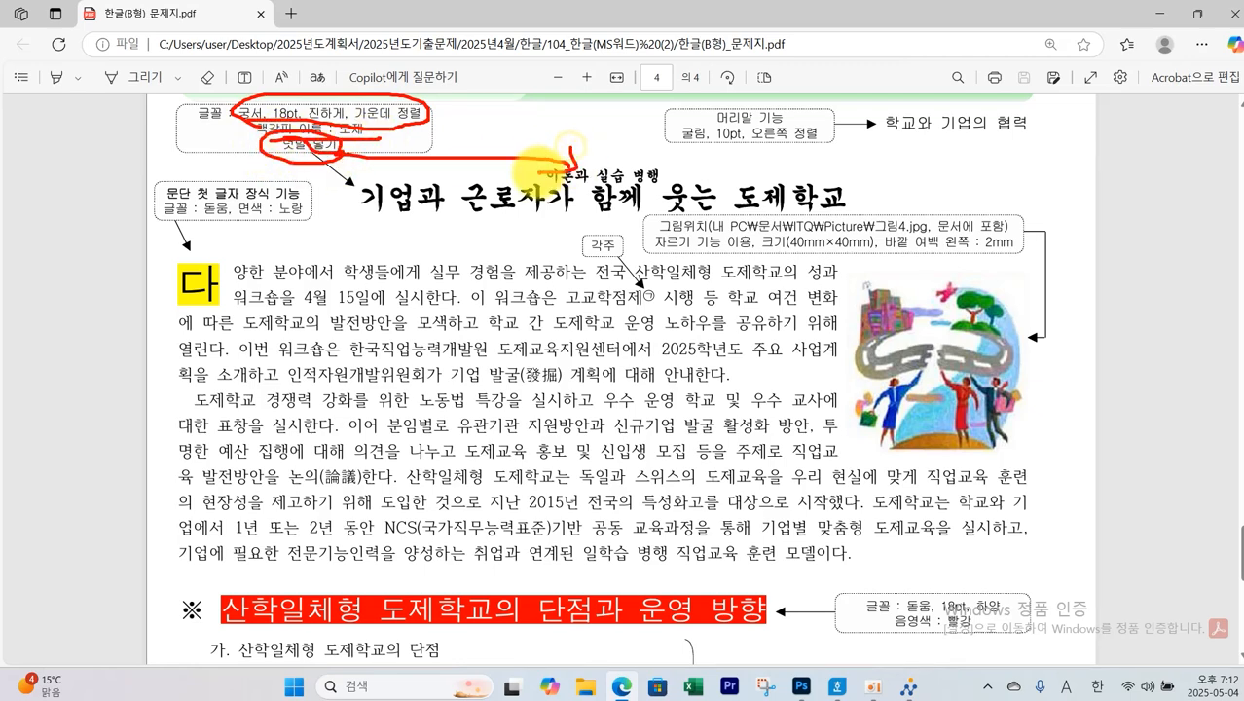
{"action": "left_click", "coordinate": [833, 681]}
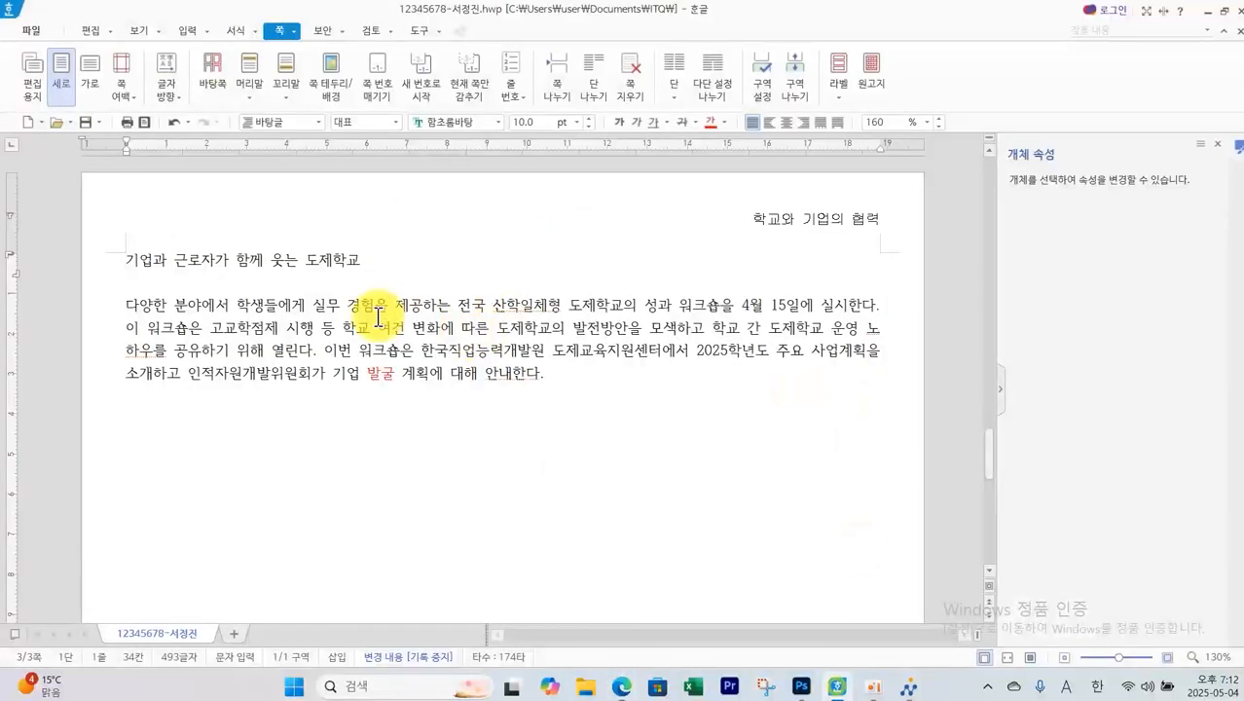
{"action": "left_click_drag", "start_coordinate": [124, 261], "coordinate": [374, 274]}
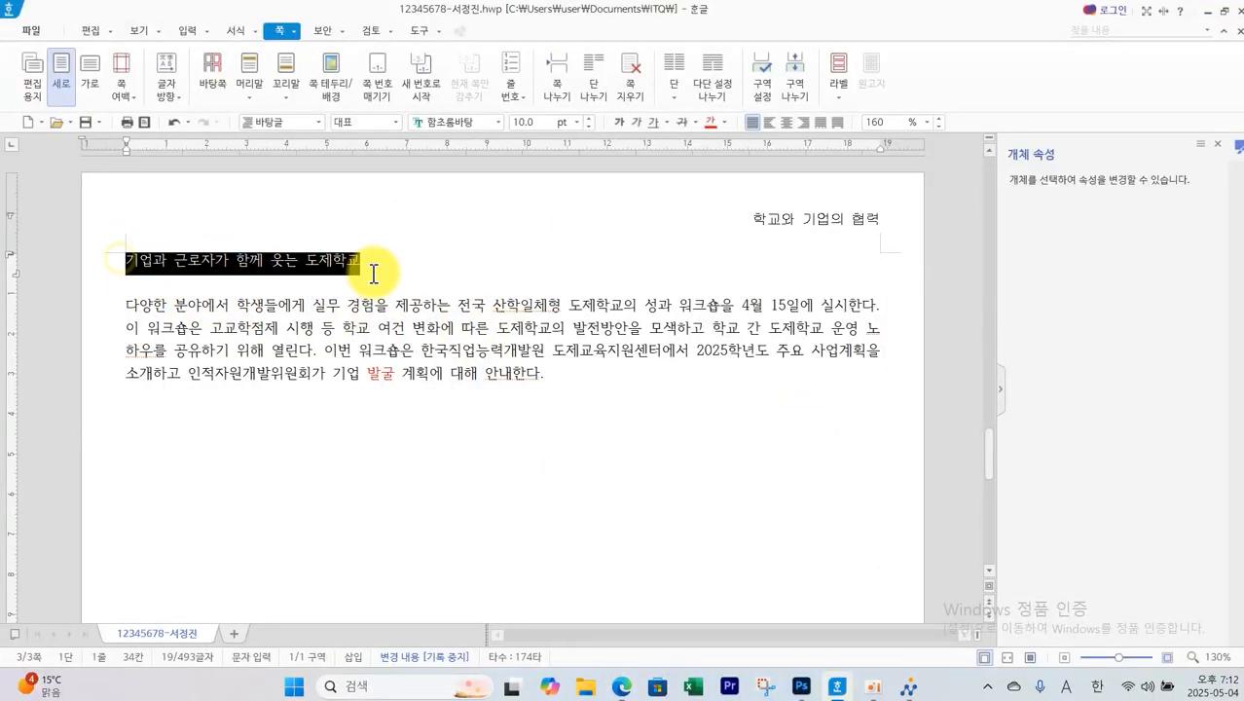
{"action": "left_click", "coordinate": [497, 123]}
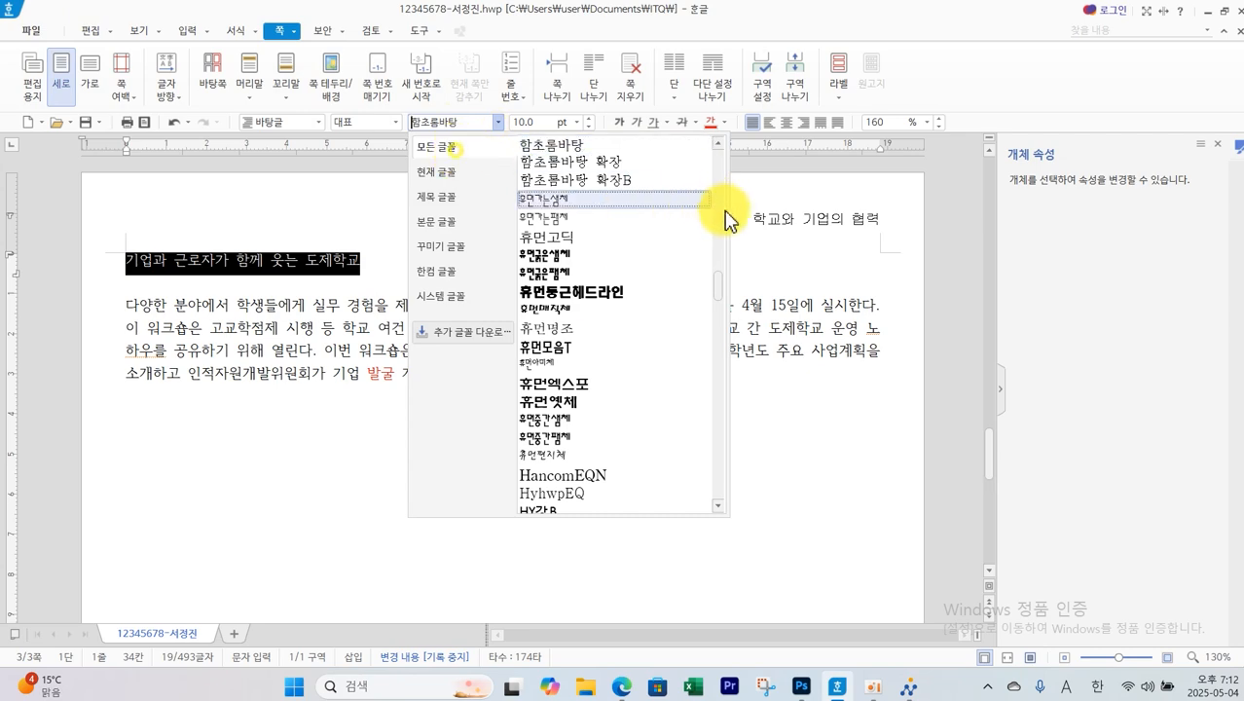
{"action": "scroll", "coordinate": [727, 186], "scroll_direction": "up", "scroll_amount": 10}
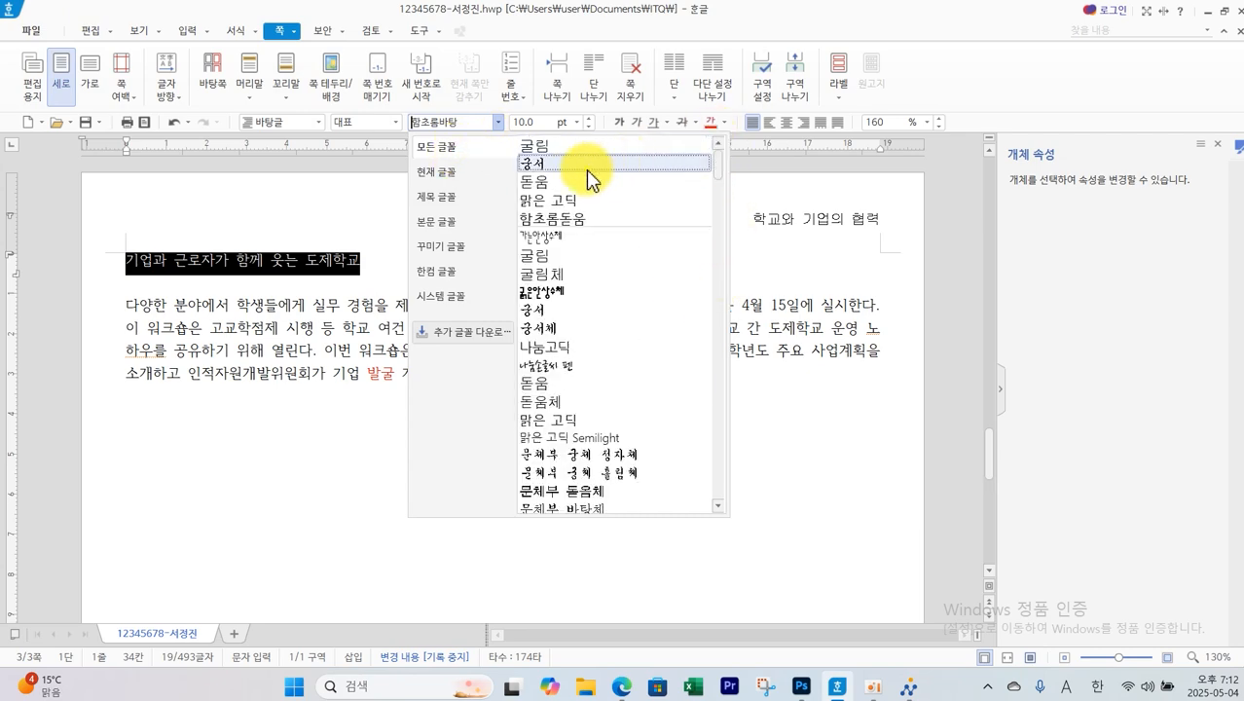
{"action": "left_click", "coordinate": [588, 170]}
{"action": "left_click", "coordinate": [575, 125]}
{"action": "left_click", "coordinate": [547, 278]}
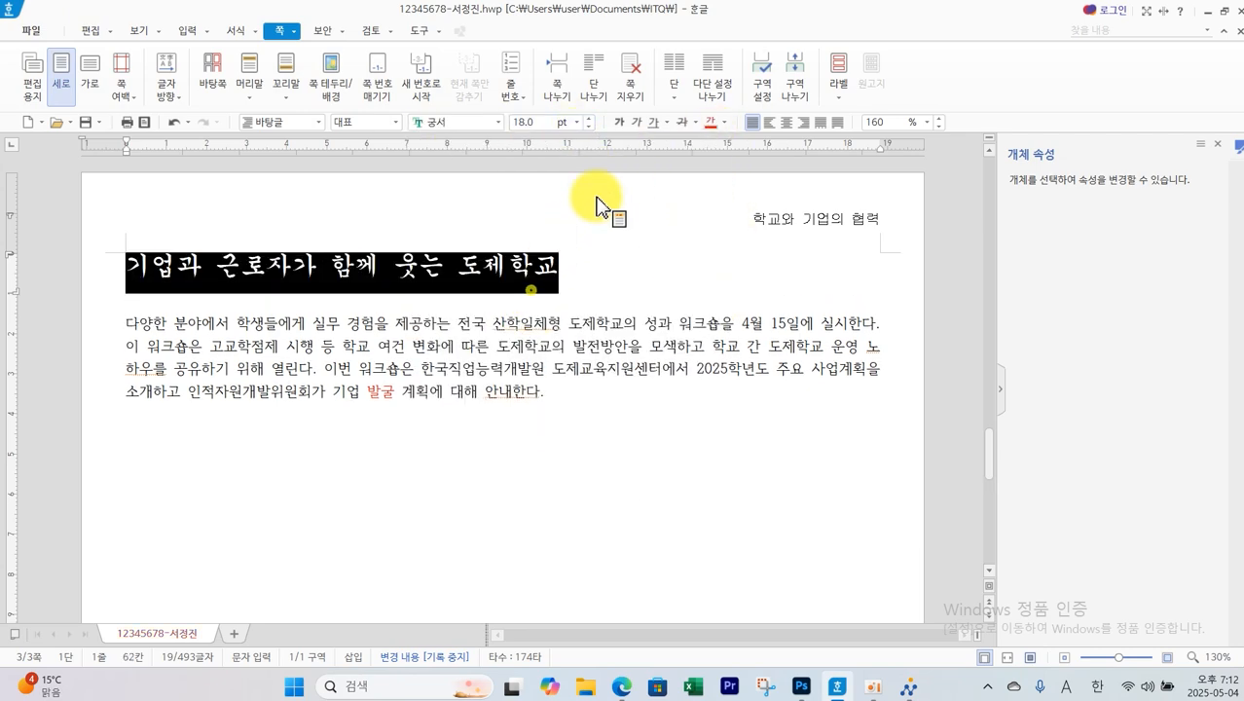
{"action": "left_click", "coordinate": [626, 120]}
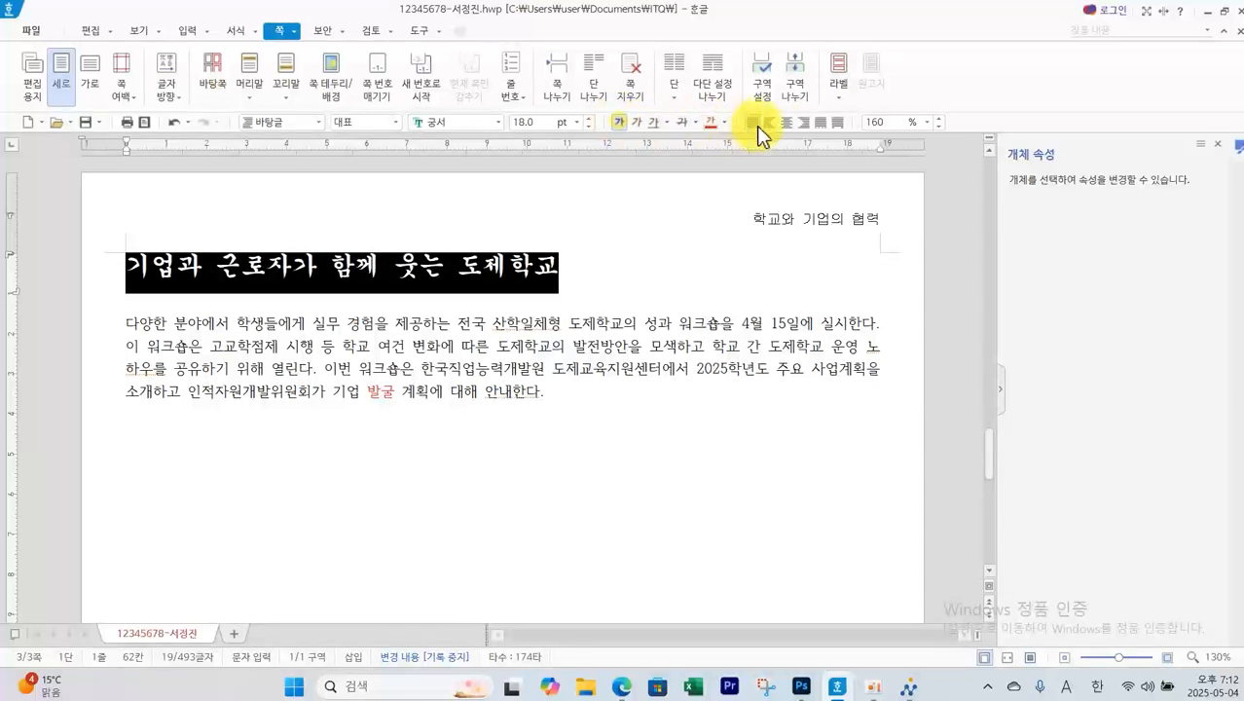
{"action": "left_click", "coordinate": [786, 122]}
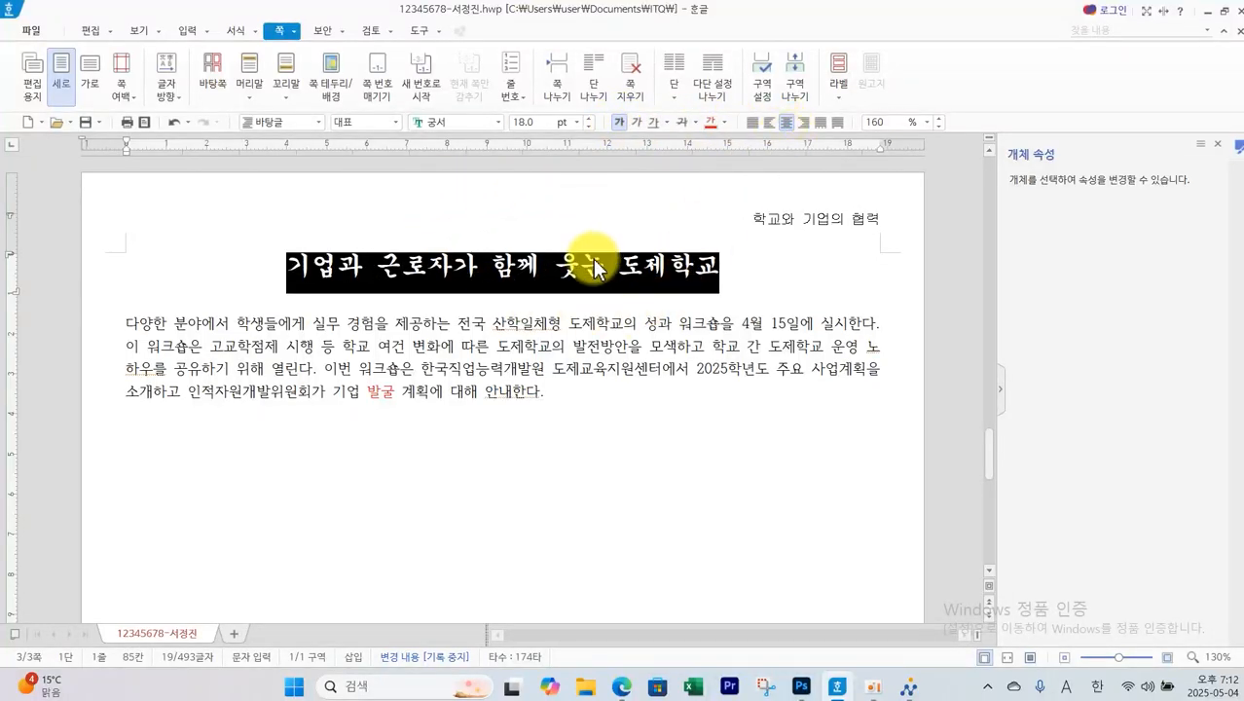
Add the ruby text (덧말) "이론과 실습 병행" above the selected title
{"action": "left_click", "coordinate": [185, 31]}
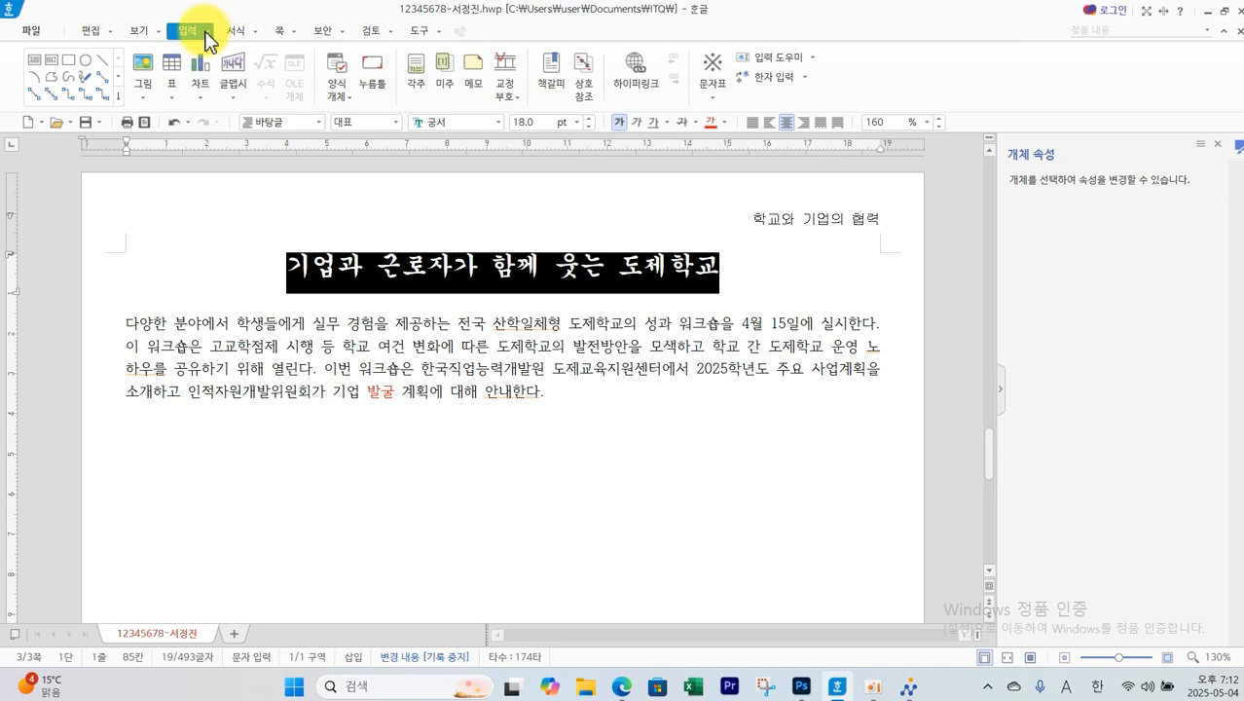
{"action": "left_click", "coordinate": [206, 31]}
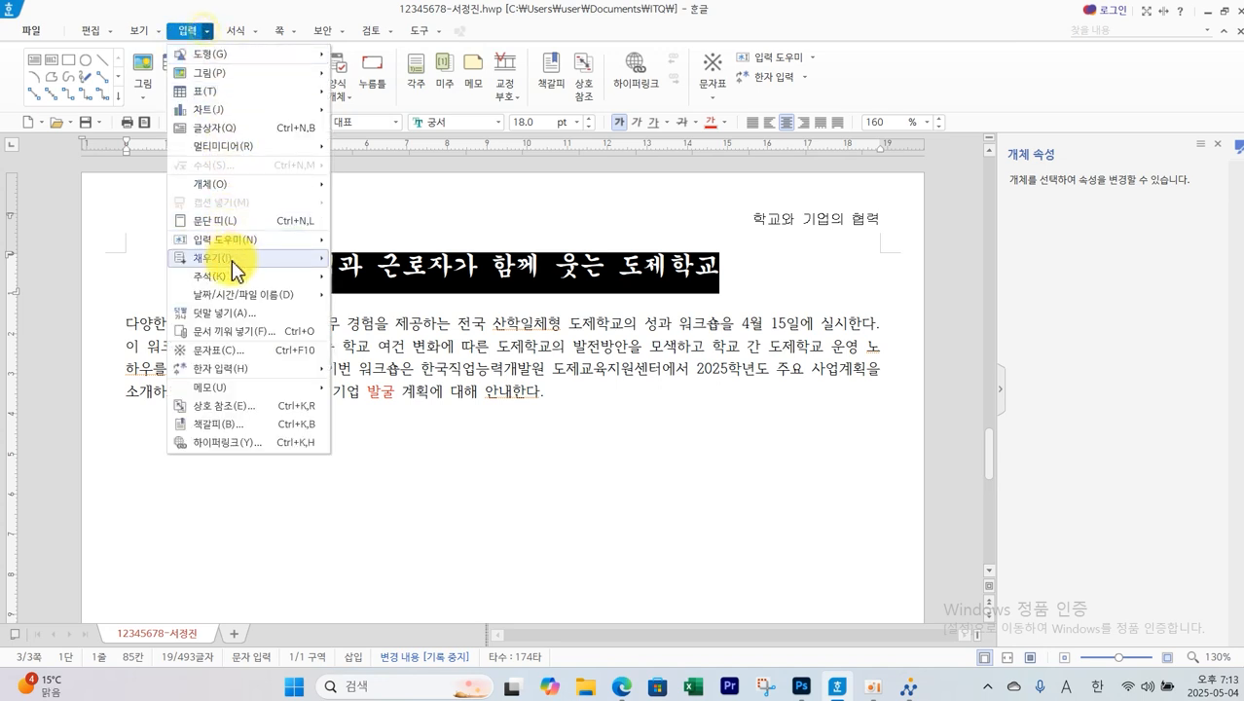
{"action": "left_click", "coordinate": [229, 316]}
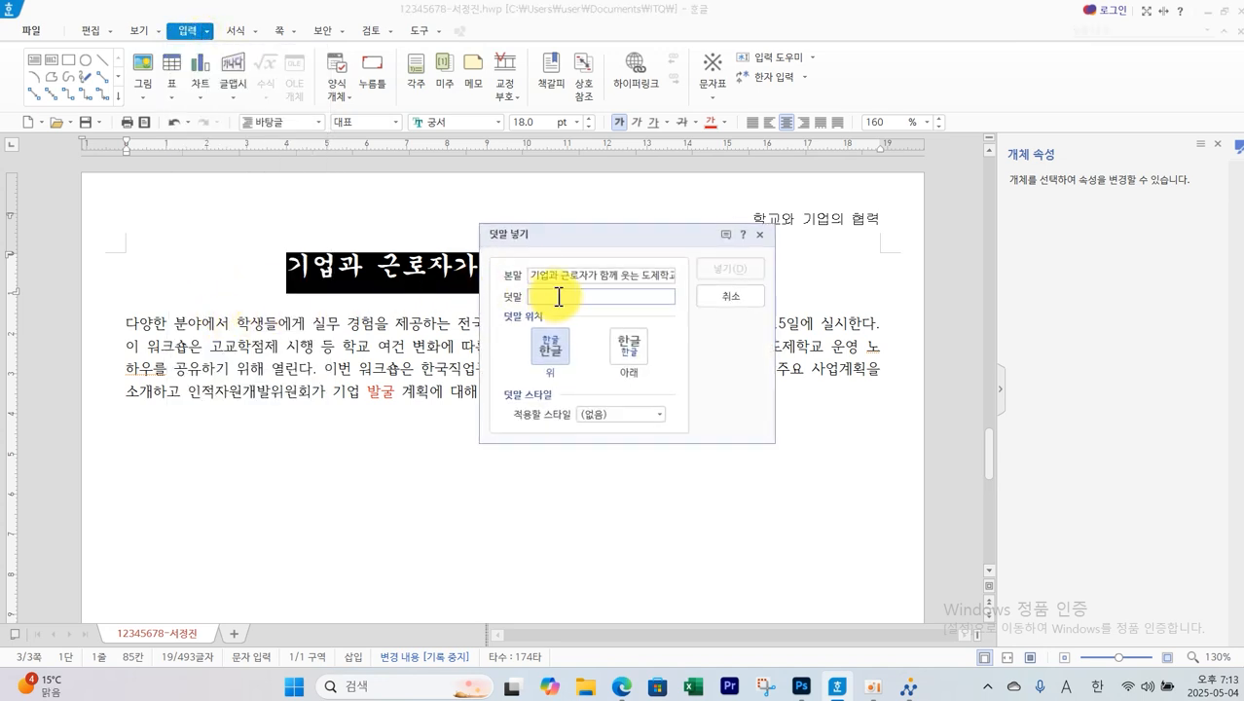
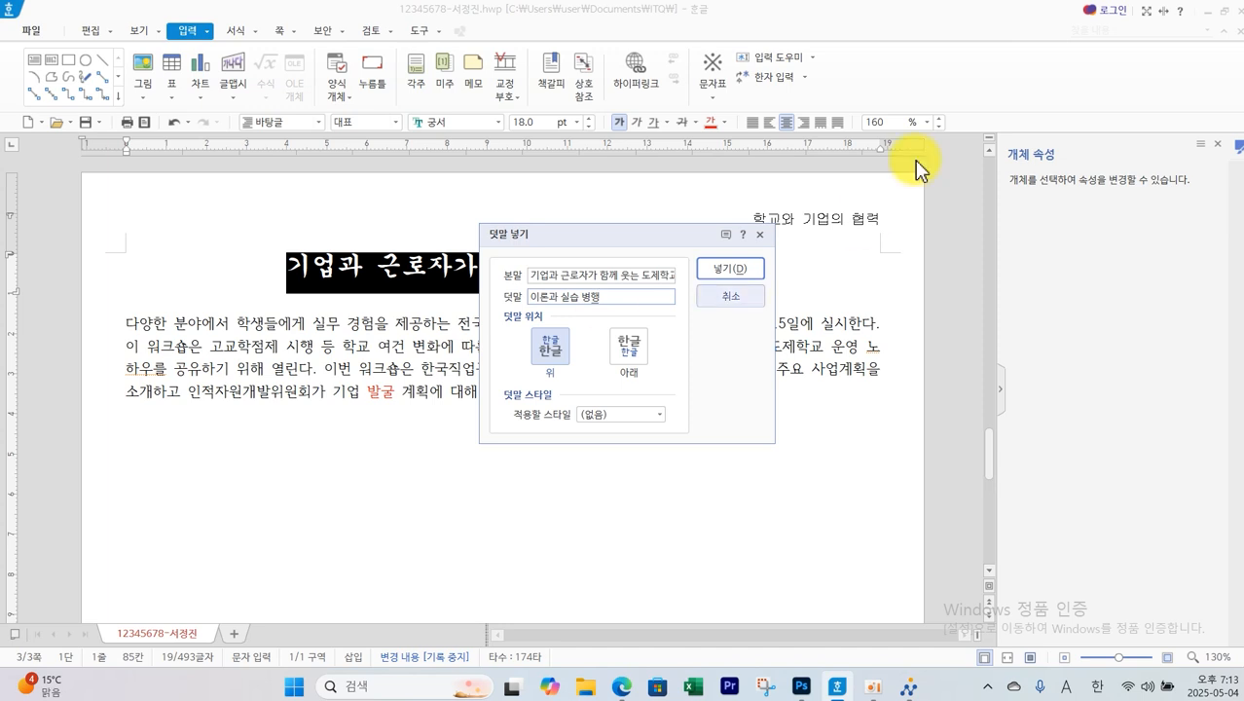
{"action": "left_click", "coordinate": [725, 270]}
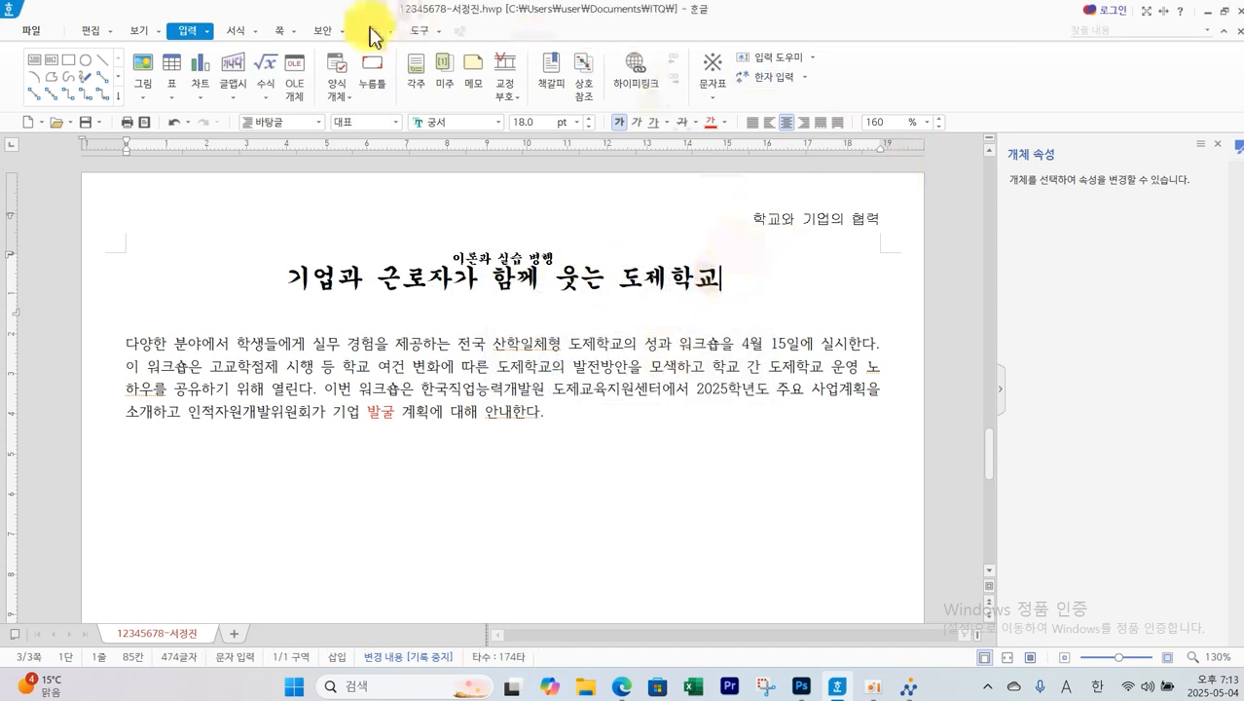
Insert a bookmark (책갈피) named "도제" at the end of the page 3 title
{"action": "left_click", "coordinate": [552, 87]}
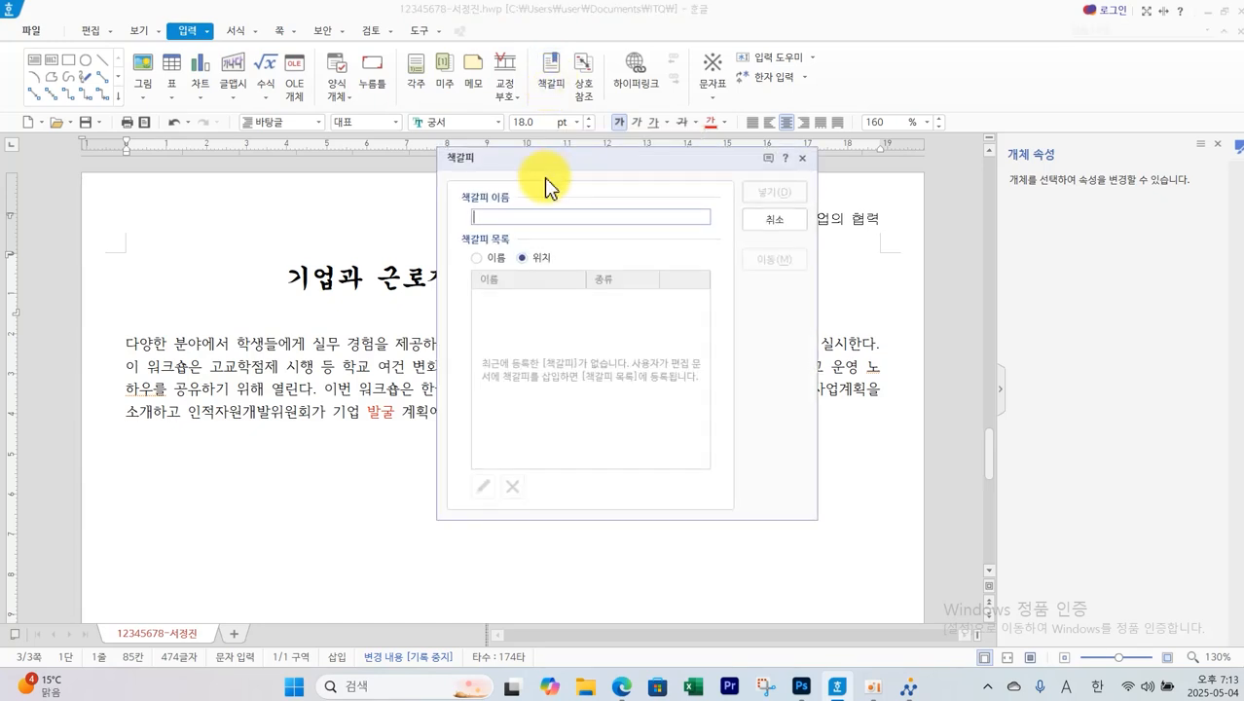
{"action": "type", "text": "ㄷ도제"}
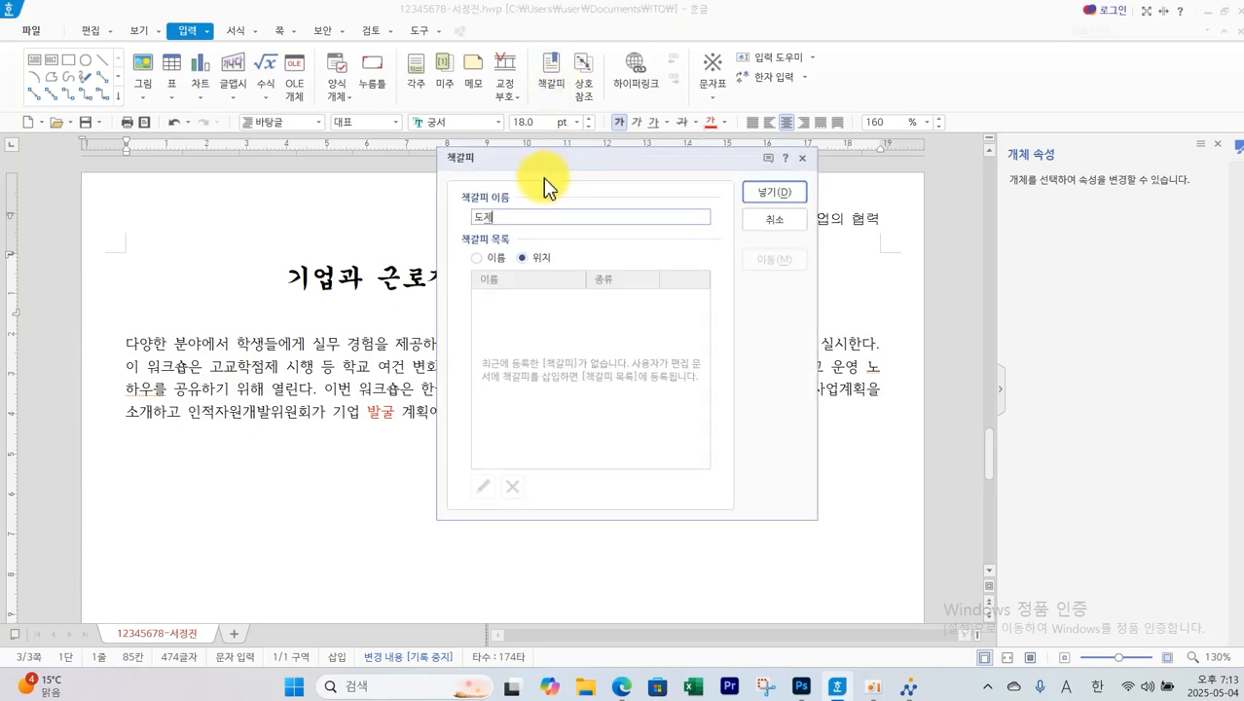
{"action": "left_click", "coordinate": [762, 194]}
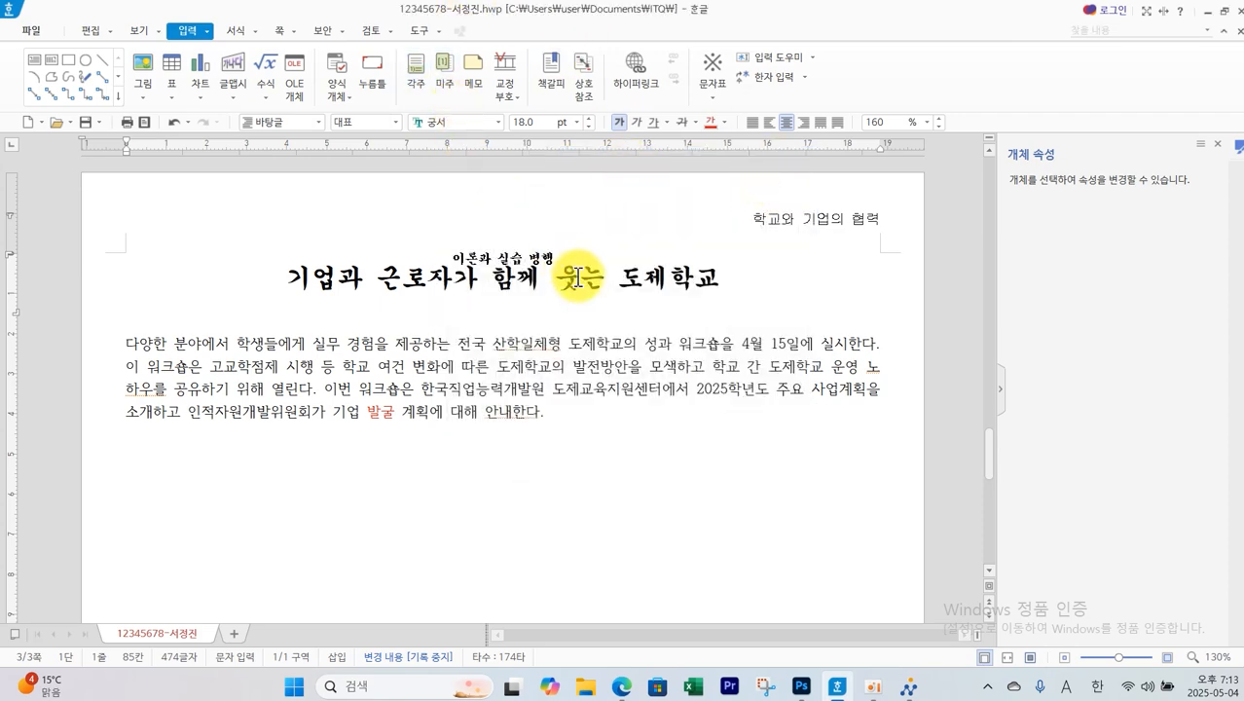
Find the logo on page 2 and examine the hyperlink requirement for that picture in the exam PDF
{"action": "scroll", "coordinate": [574, 280], "scroll_direction": "up", "scroll_amount": 10}
{"action": "scroll", "coordinate": [576, 282], "scroll_direction": "up", "scroll_amount": 3}
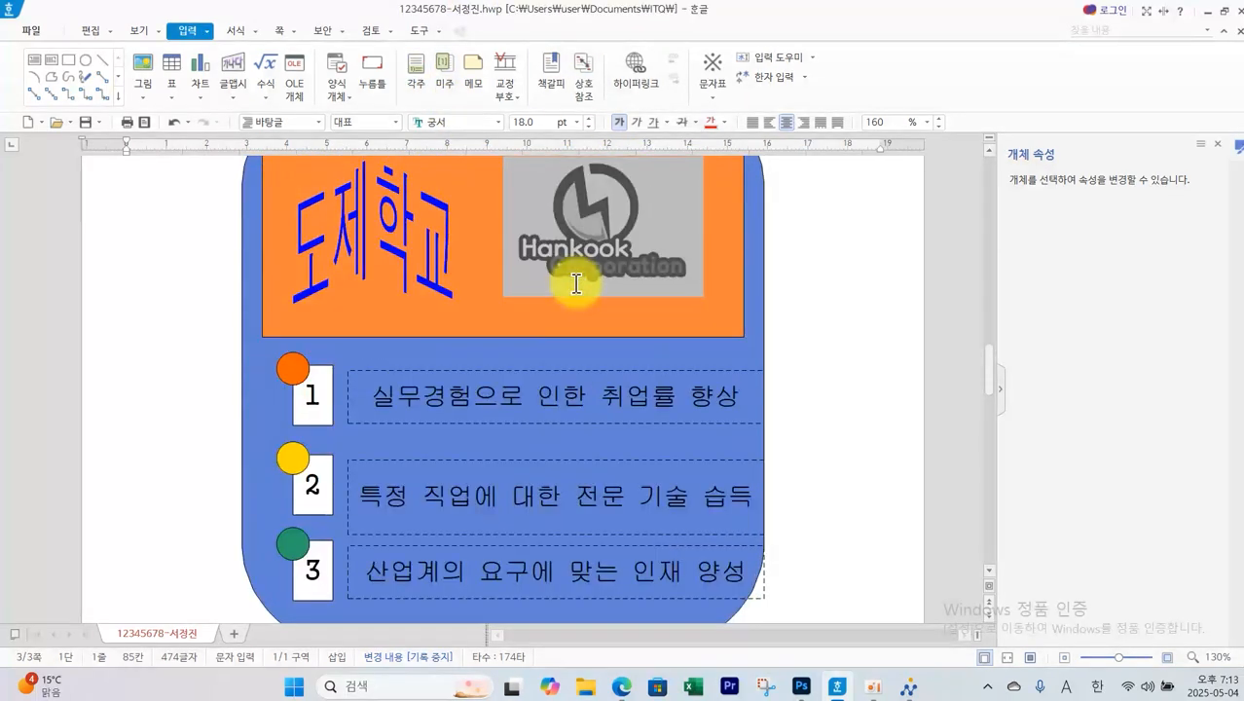
{"action": "left_click", "coordinate": [623, 690]}
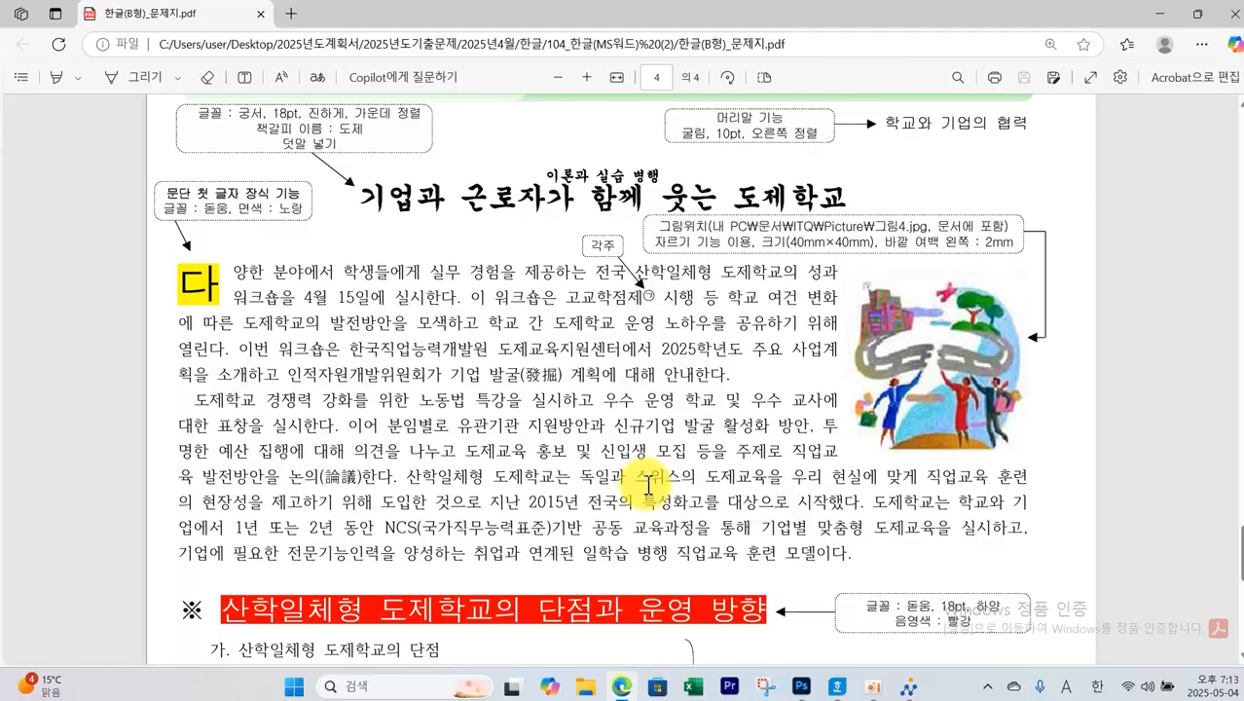
{"action": "scroll", "coordinate": [649, 475], "scroll_direction": "up", "scroll_amount": 15}
{"action": "scroll", "coordinate": [648, 475], "scroll_direction": "down", "scroll_amount": 2}
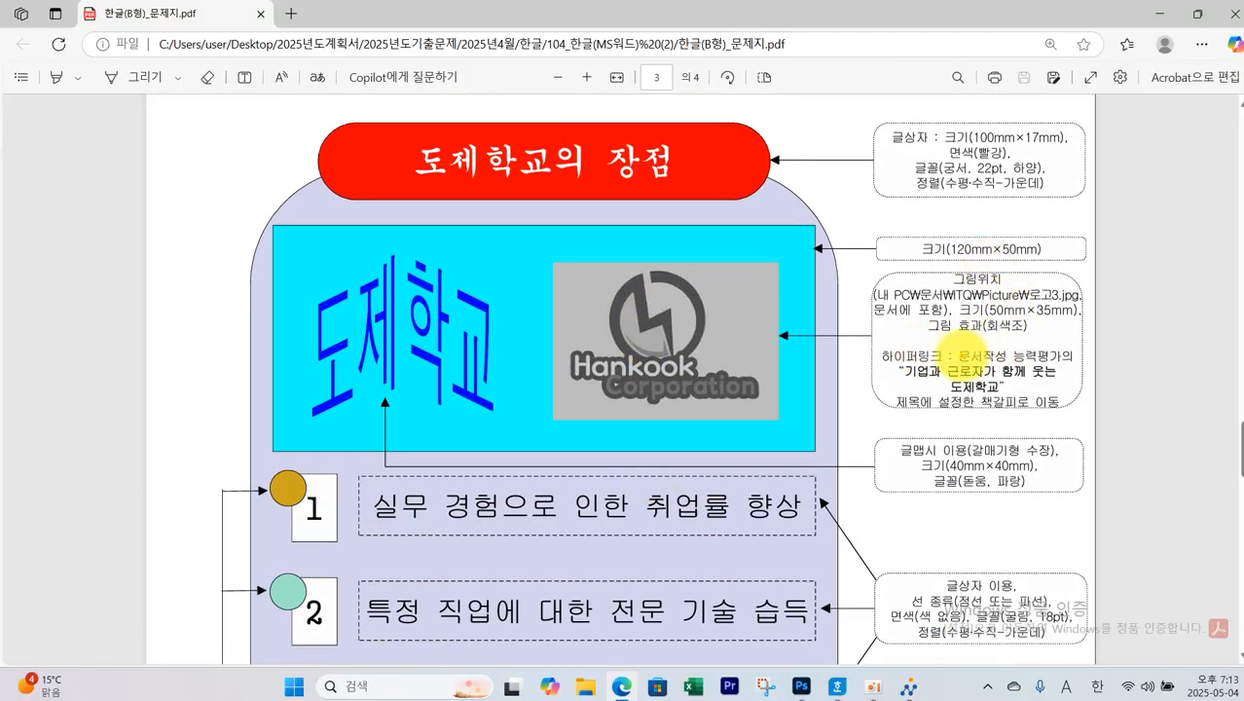
{"action": "mouse_move", "coordinate": [932, 341]}
{"action": "left_mouse_down"}
{"action": "mouse_move", "coordinate": [857, 375]}
{"action": "mouse_move", "coordinate": [964, 362]}
{"action": "left_mouse_up"}
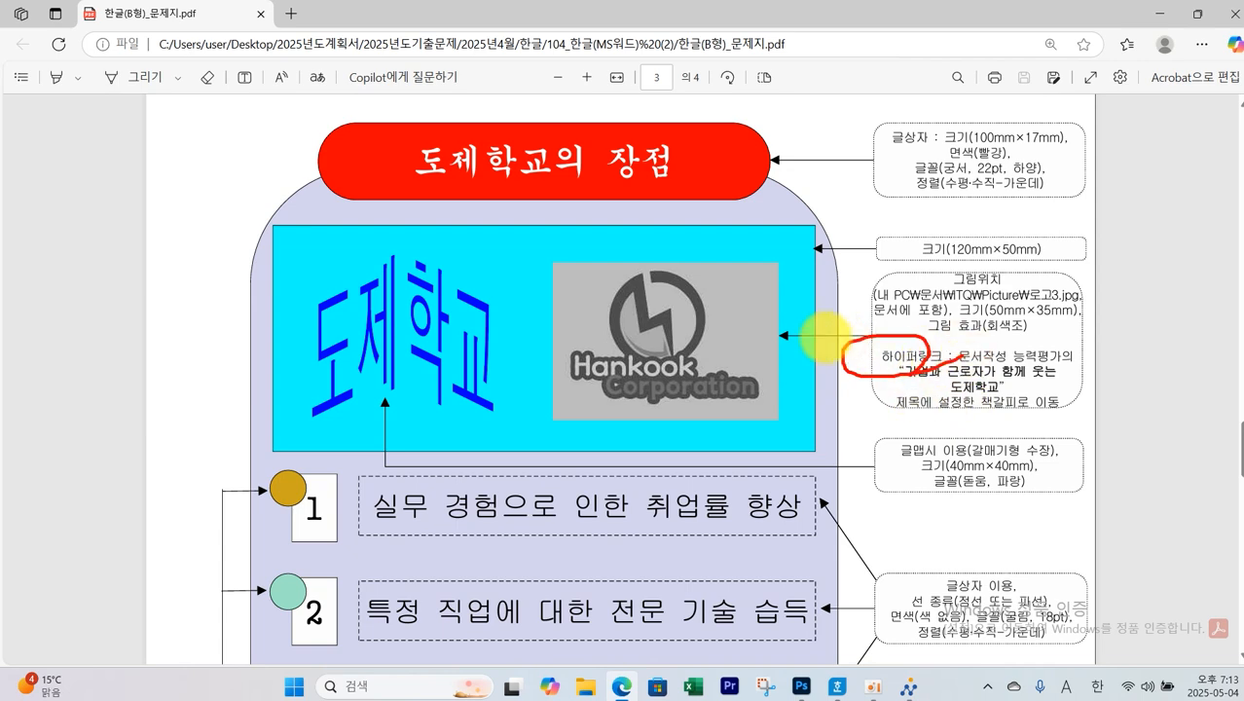
{"action": "mouse_move", "coordinate": [766, 300]}
{"action": "left_mouse_down"}
{"action": "mouse_move", "coordinate": [668, 371]}
{"action": "mouse_move", "coordinate": [690, 365]}
{"action": "left_mouse_up"}
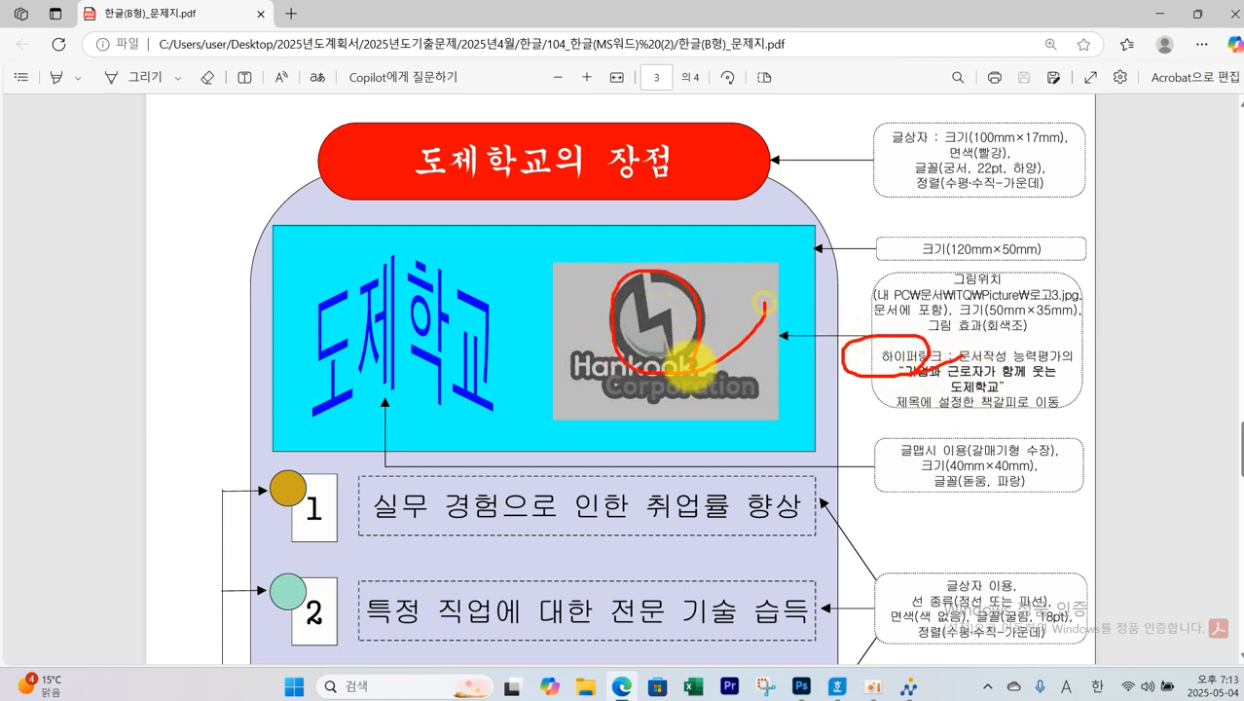
{"action": "key", "text": "Escape"}
Back in Hangul, hyperlink the Hankook logo picture to the "도제" bookmark in the current document and open the link to test it
{"action": "left_click", "coordinate": [834, 687]}
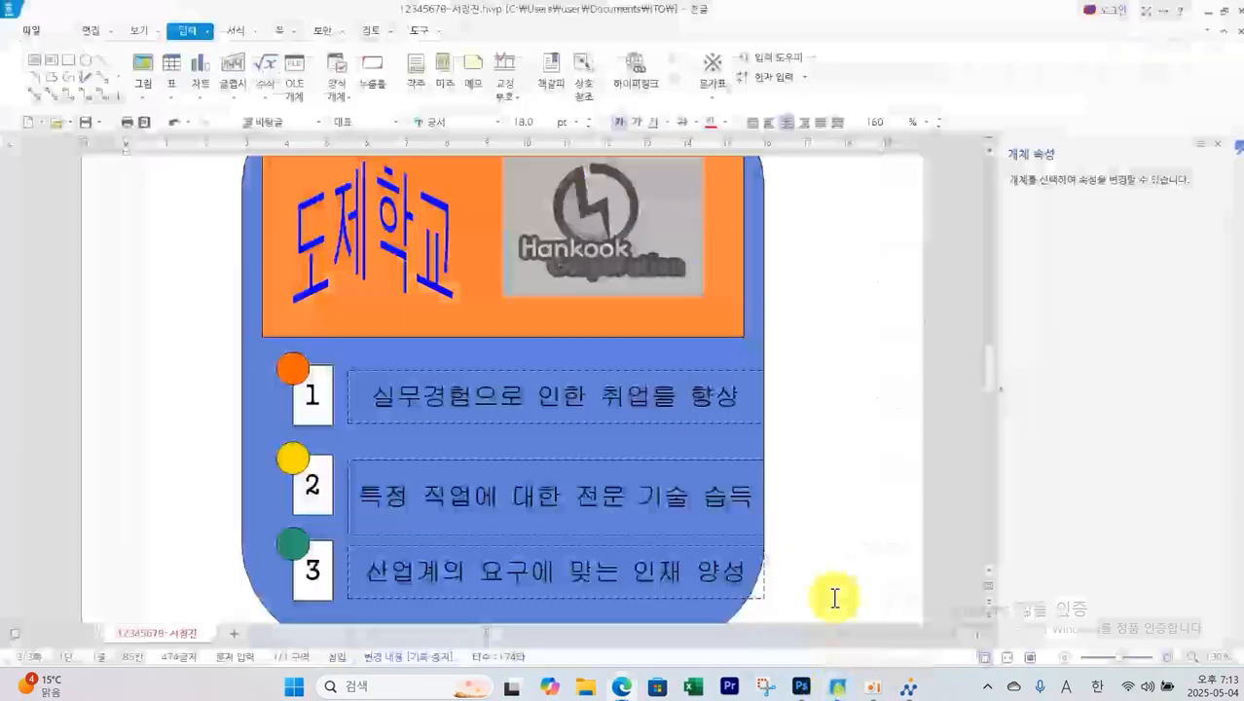
{"action": "left_click", "coordinate": [637, 243]}
{"action": "right_click", "coordinate": [636, 244]}
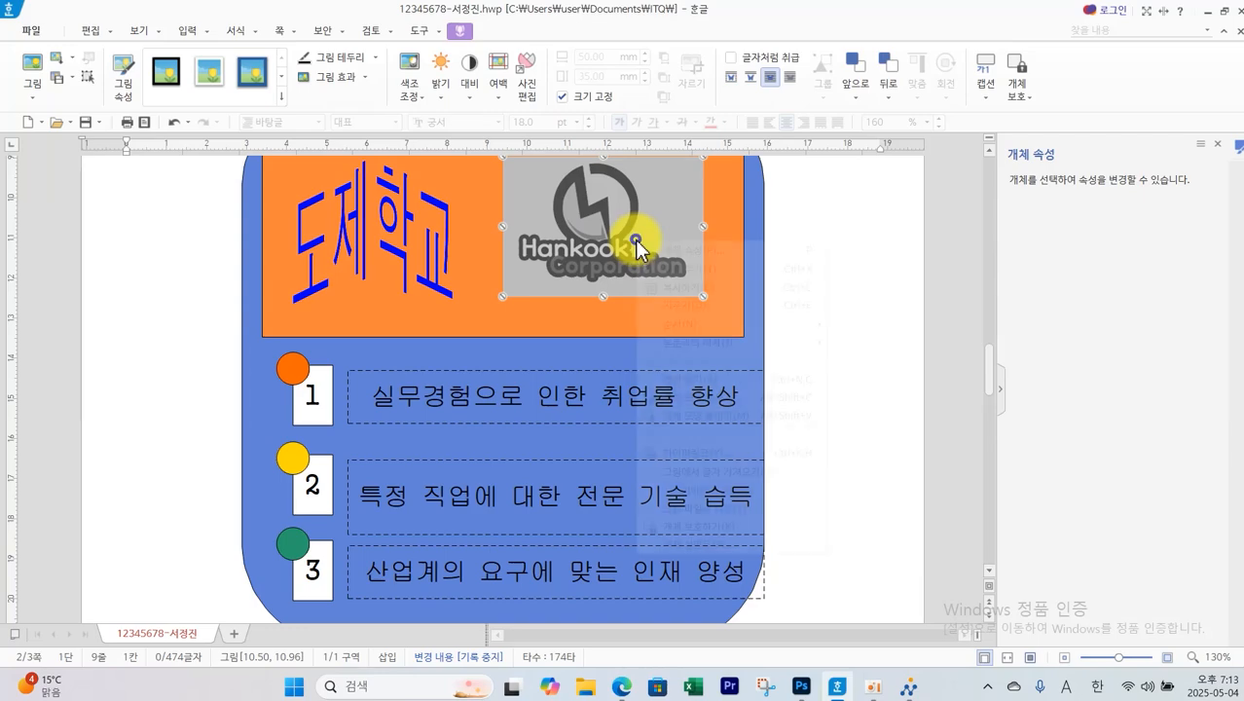
{"action": "left_click", "coordinate": [697, 452]}
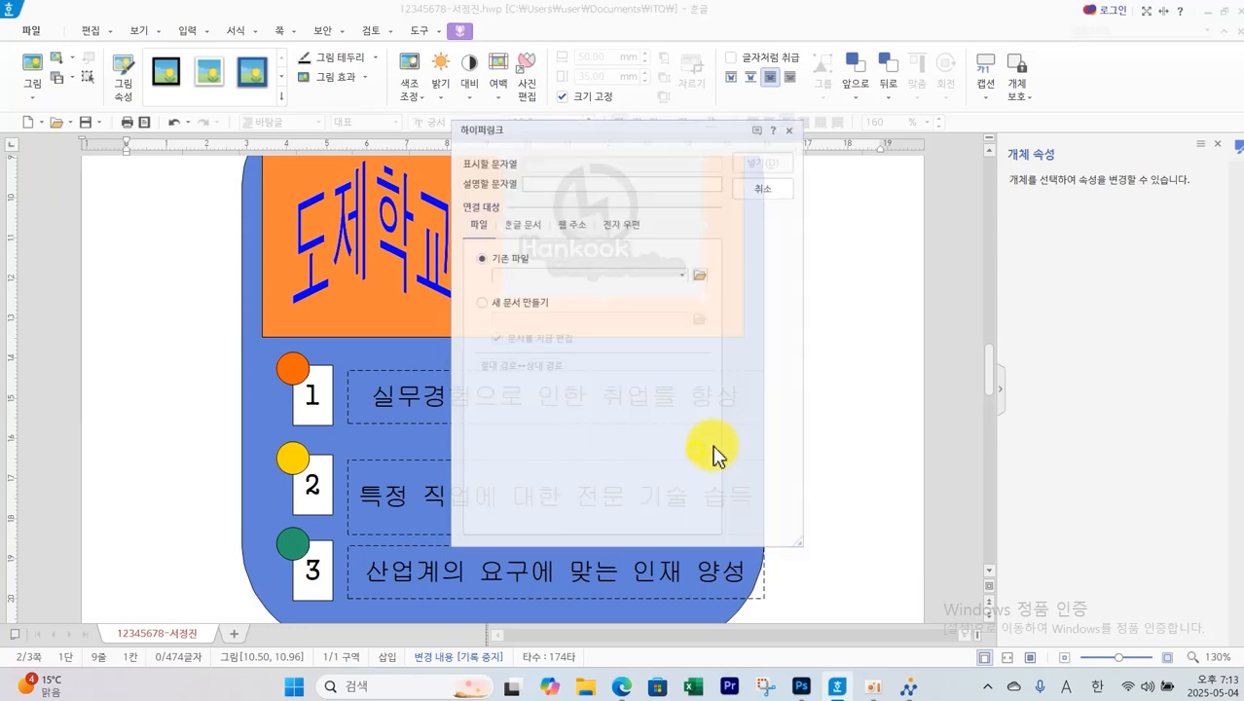
{"action": "left_click", "coordinate": [517, 218]}
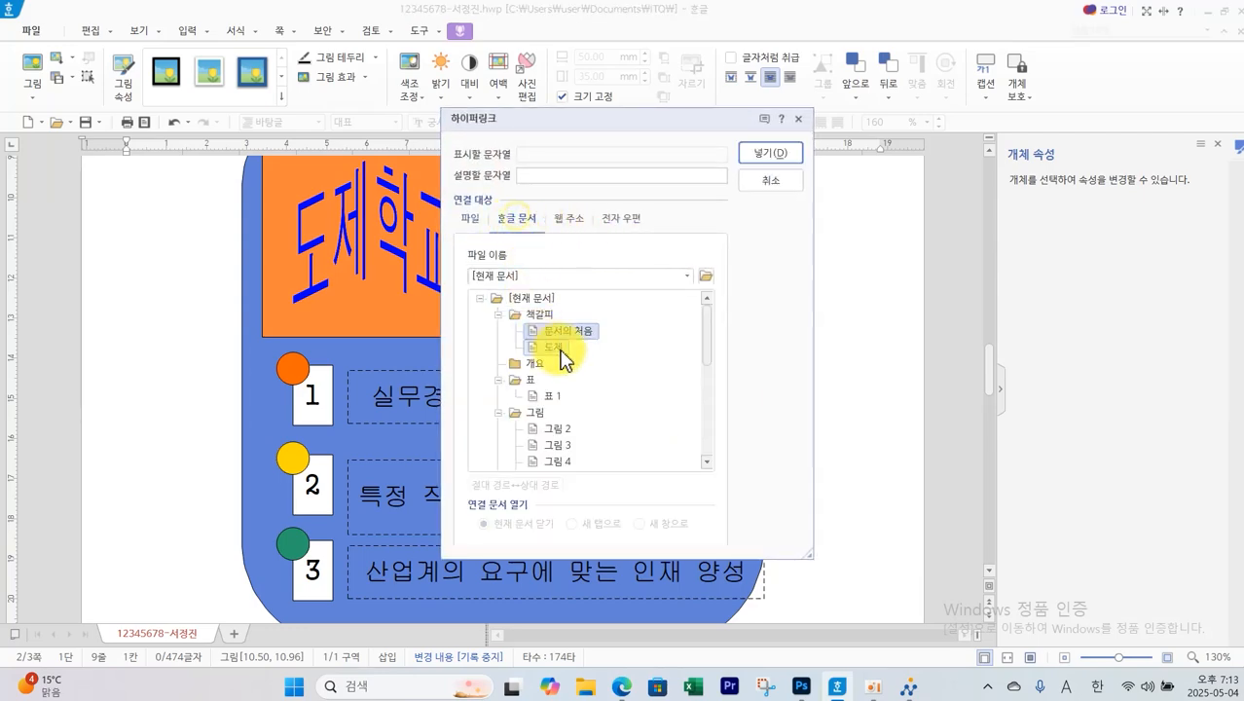
{"action": "left_click", "coordinate": [557, 347]}
{"action": "left_click", "coordinate": [772, 156]}
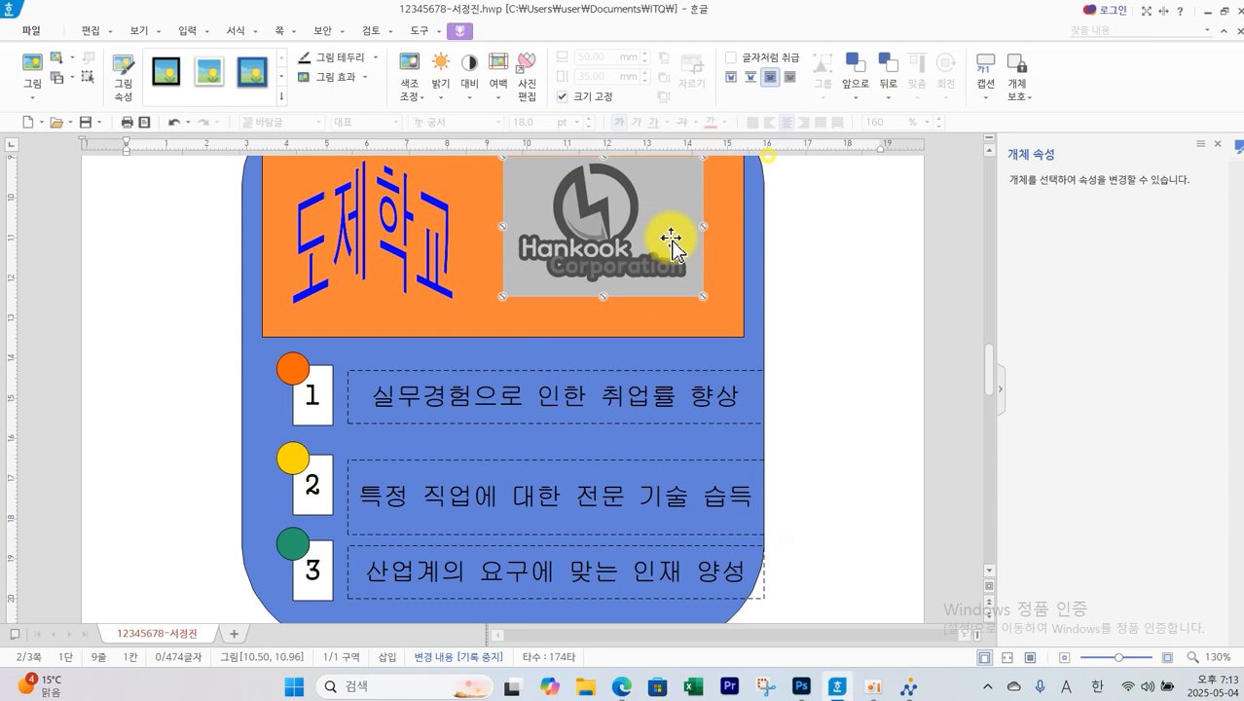
{"action": "right_click", "coordinate": [605, 239]}
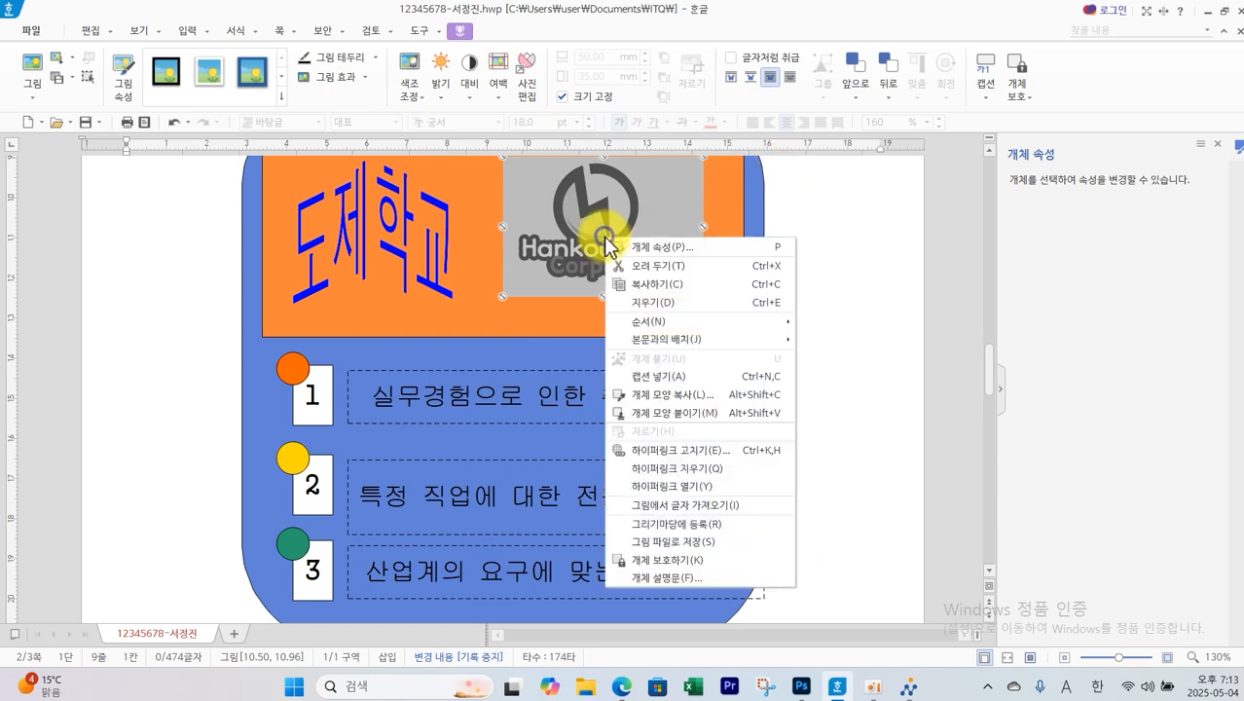
{"action": "left_click", "coordinate": [679, 487]}
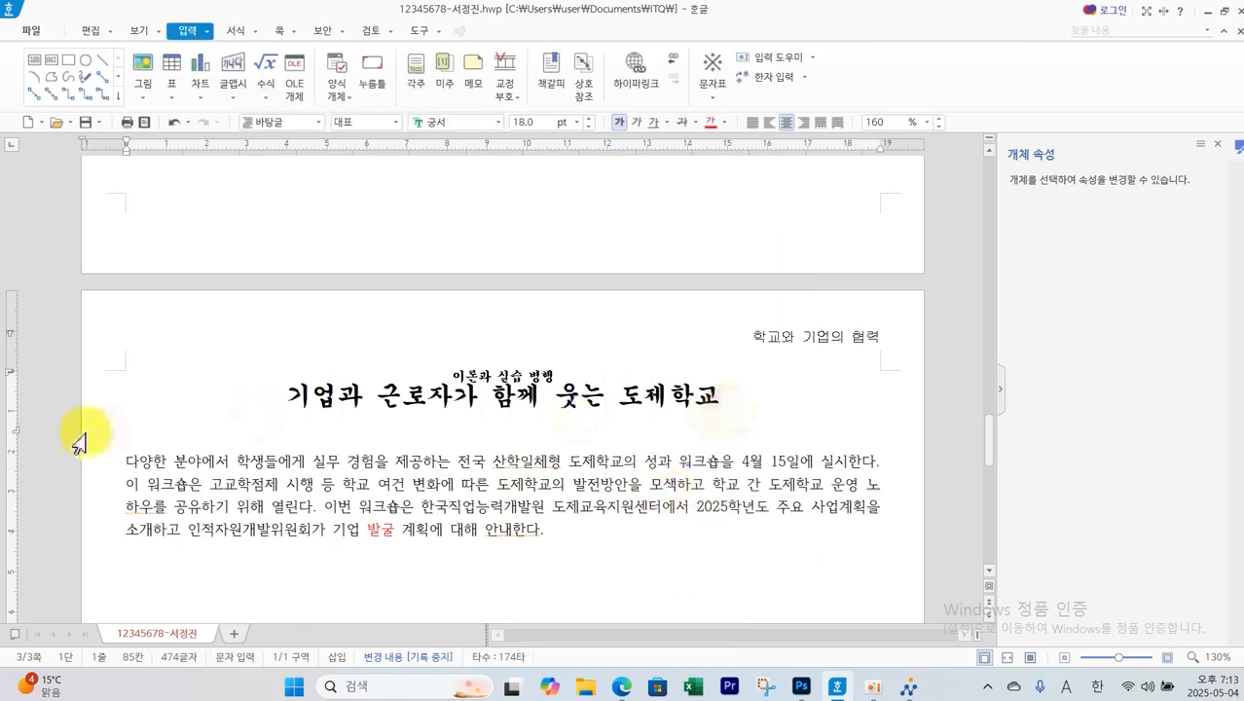
Examine the exam PDF's requirements for the decorated first letter of the opening paragraph: its font, fill colour and two-line layout
{"action": "key", "text": "alt+Tab"}
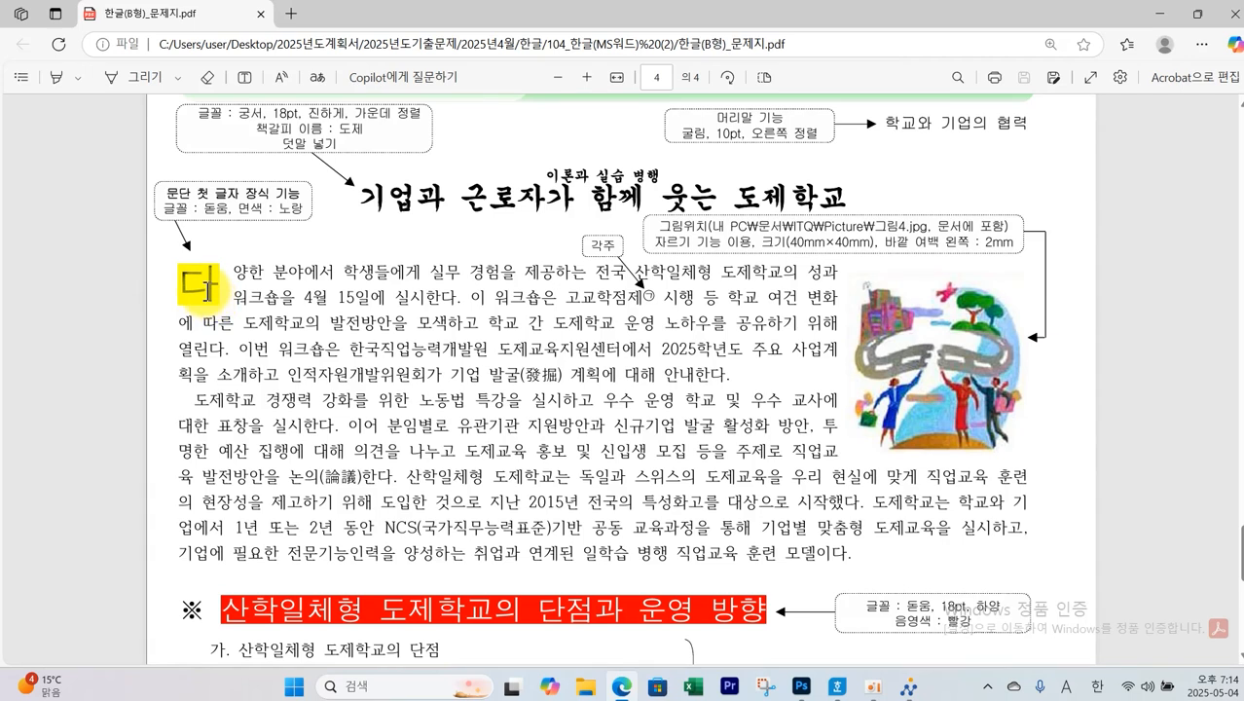
{"action": "mouse_move", "coordinate": [146, 162]}
{"action": "left_mouse_down"}
{"action": "mouse_move", "coordinate": [208, 208]}
{"action": "mouse_move", "coordinate": [327, 244]}
{"action": "mouse_move", "coordinate": [324, 226]}
{"action": "left_mouse_up"}
{"action": "mouse_move", "coordinate": [221, 216]}
{"action": "left_mouse_down"}
{"action": "mouse_move", "coordinate": [196, 209]}
{"action": "mouse_move", "coordinate": [235, 231]}
{"action": "mouse_move", "coordinate": [305, 207]}
{"action": "left_mouse_up"}
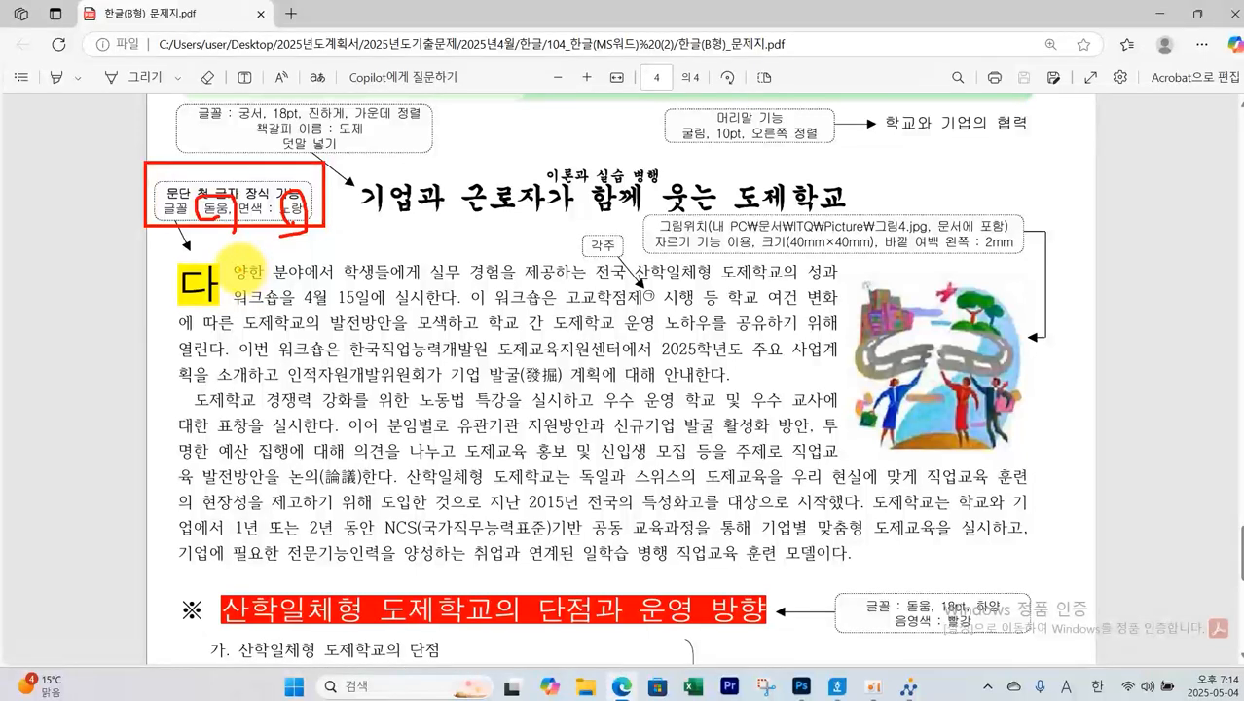
{"action": "left_click_drag", "start_coordinate": [238, 261], "coordinate": [371, 257]}
{"action": "left_click_drag", "start_coordinate": [239, 295], "coordinate": [343, 290]}
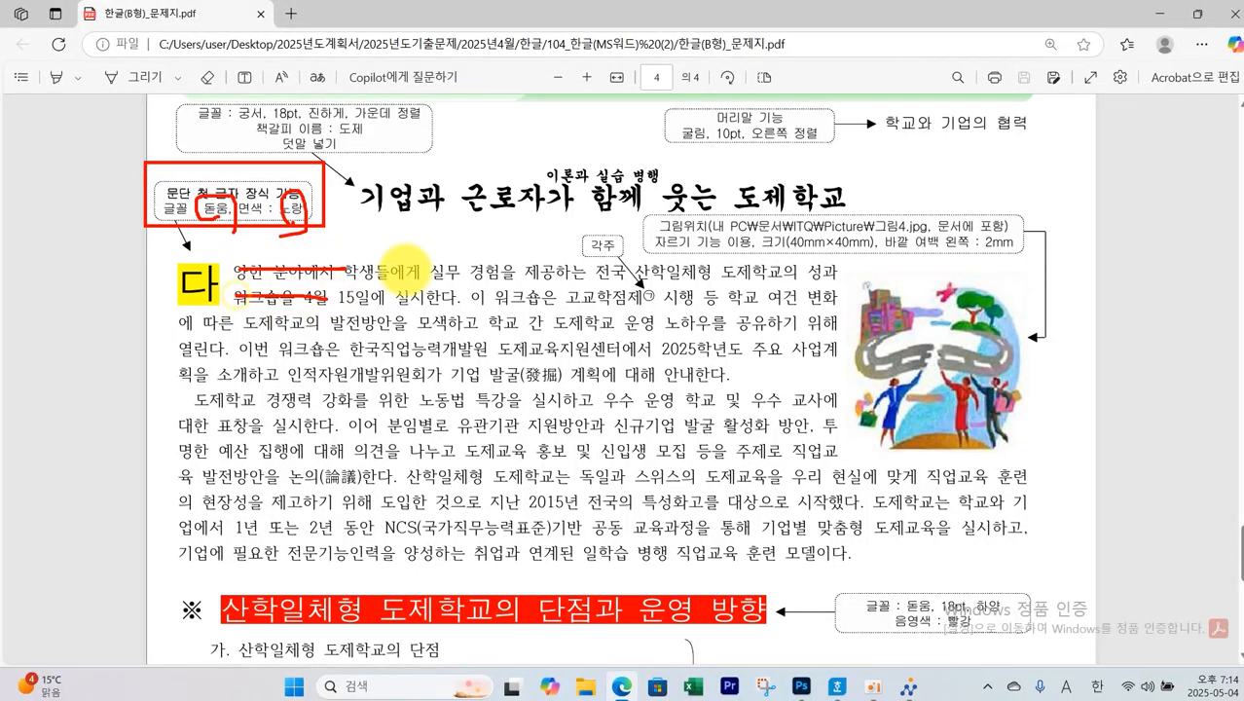
{"action": "mouse_move", "coordinate": [173, 259]}
{"action": "left_mouse_down"}
{"action": "mouse_move", "coordinate": [195, 276]}
{"action": "mouse_move", "coordinate": [178, 311]}
{"action": "left_mouse_up"}
{"action": "left_click_drag", "start_coordinate": [213, 240], "coordinate": [213, 308]}
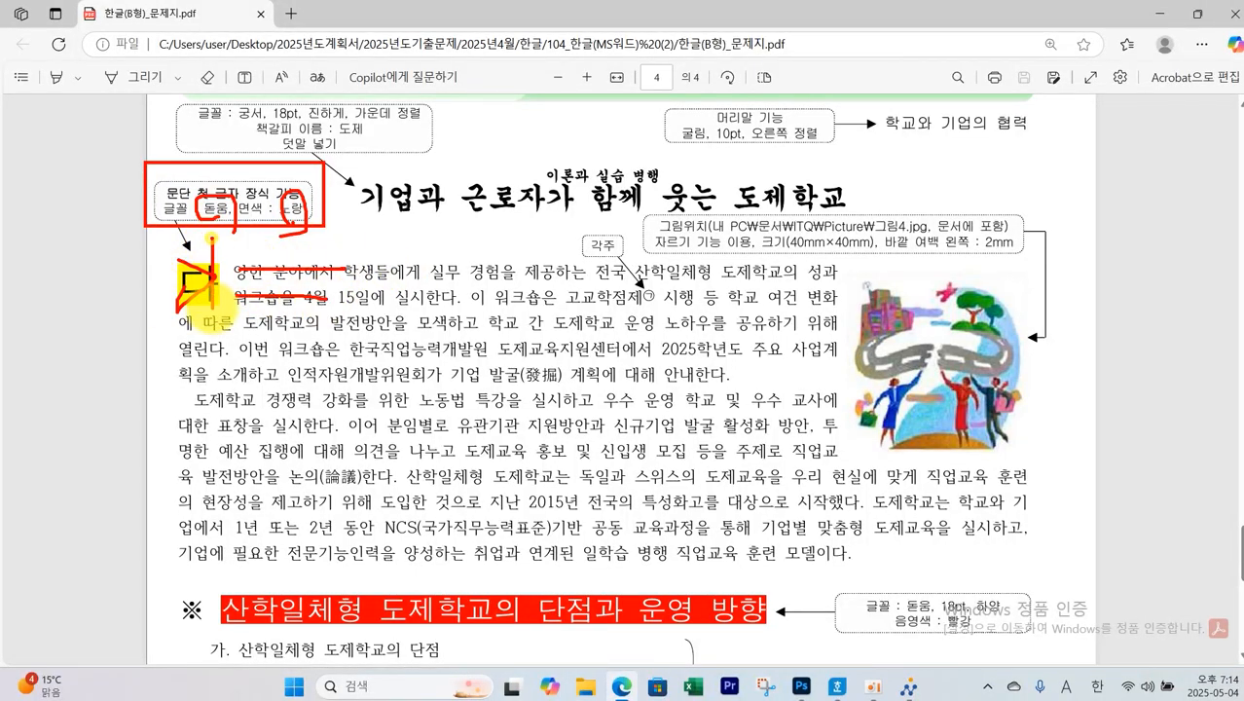
{"action": "left_click_drag", "start_coordinate": [211, 261], "coordinate": [242, 266]}
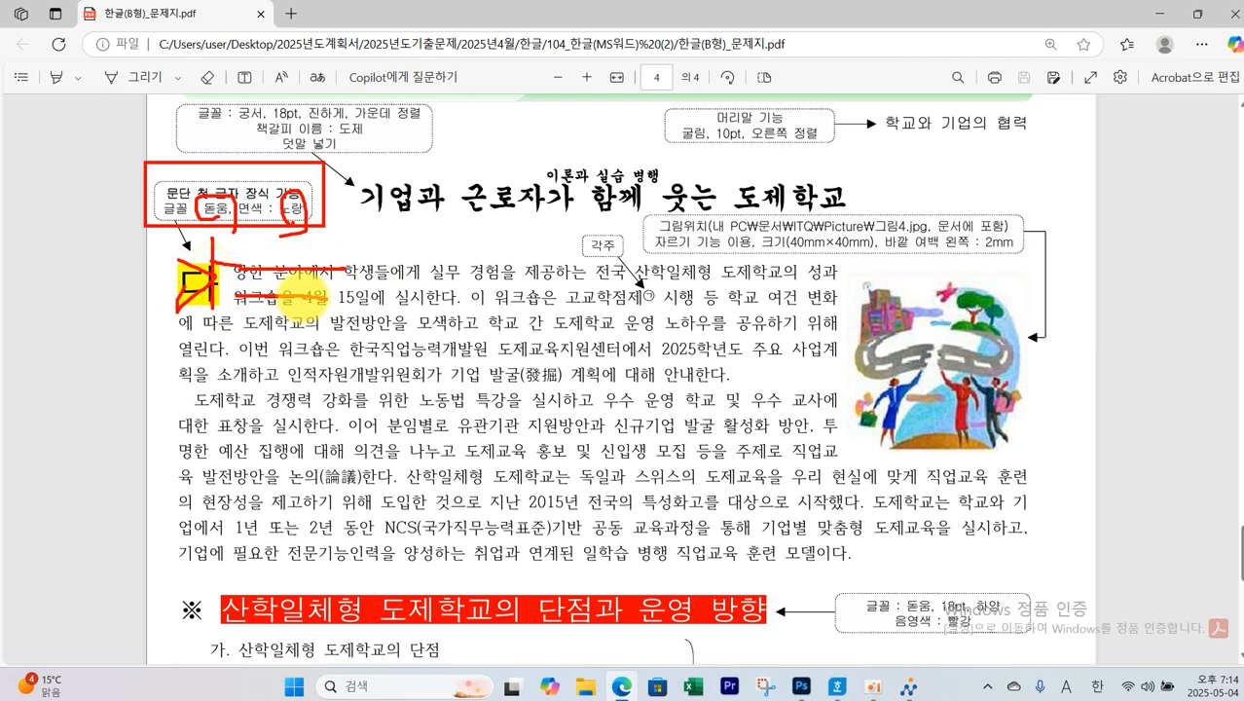
{"action": "key", "text": "Escape"}
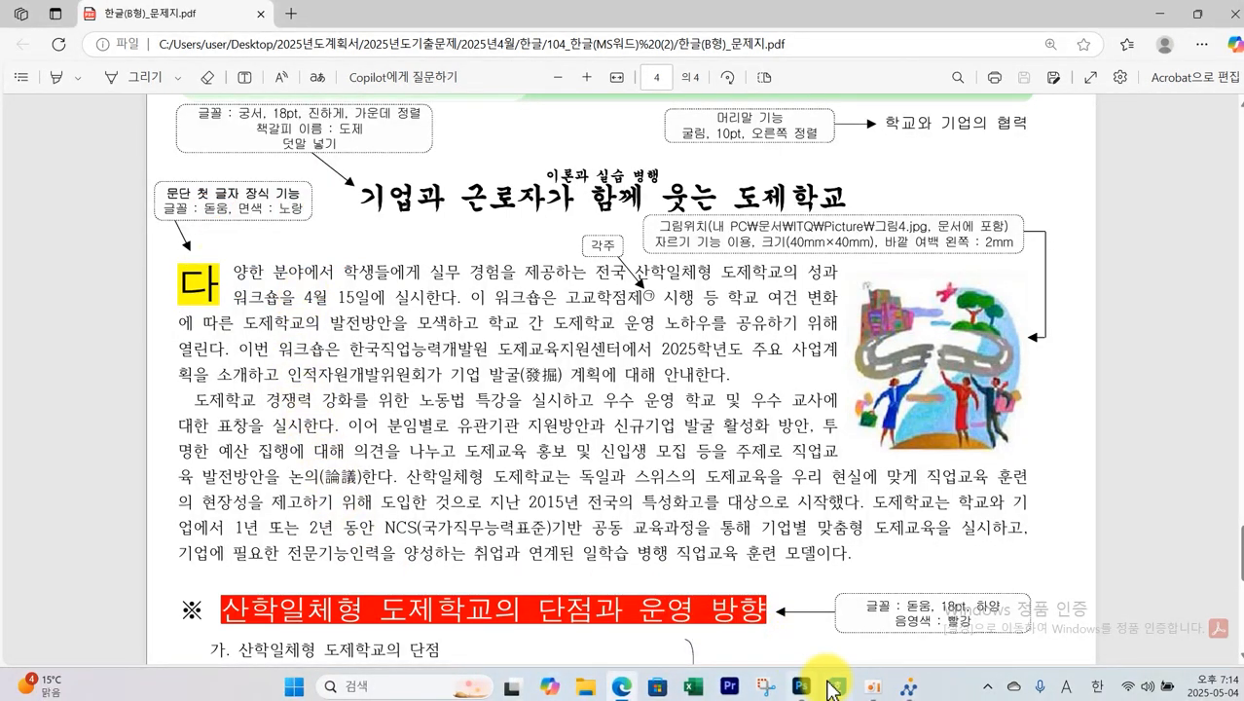
In Hangul, apply a two-line first-letter decoration (문단 첫 글자 장식) to the body paragraph with 돋움 font and yellow fill
{"action": "left_click", "coordinate": [831, 687]}
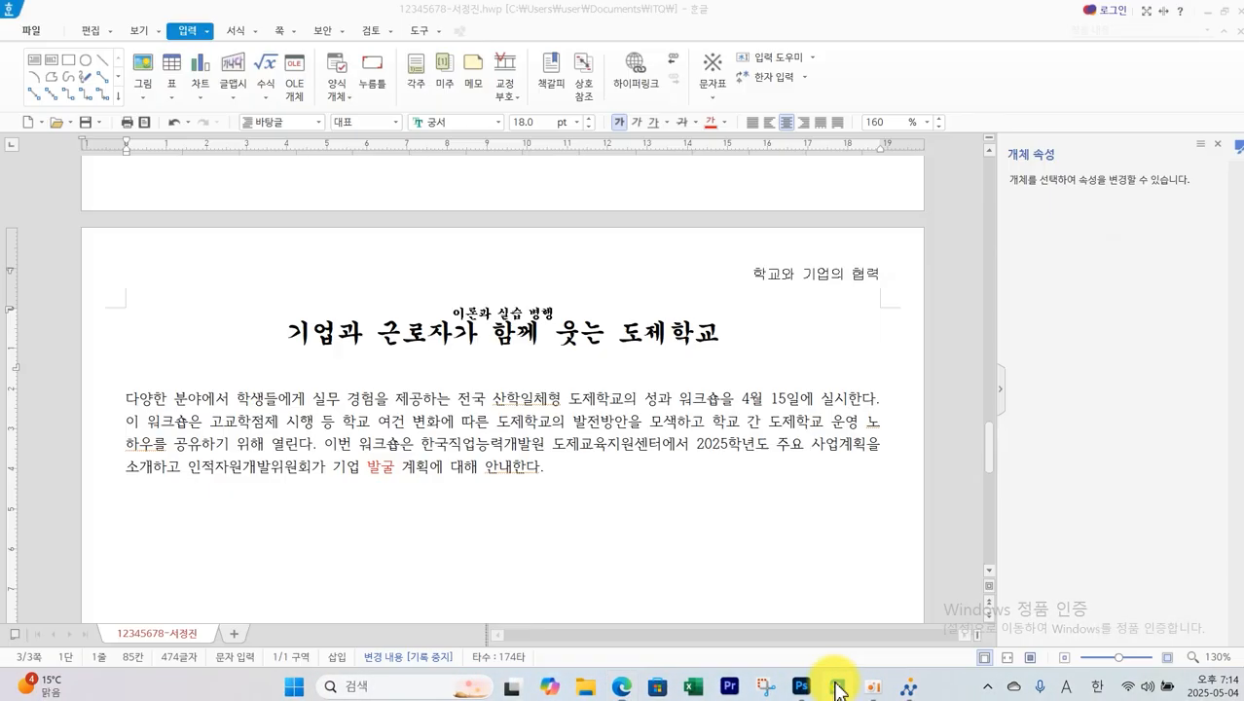
{"action": "left_click", "coordinate": [154, 399]}
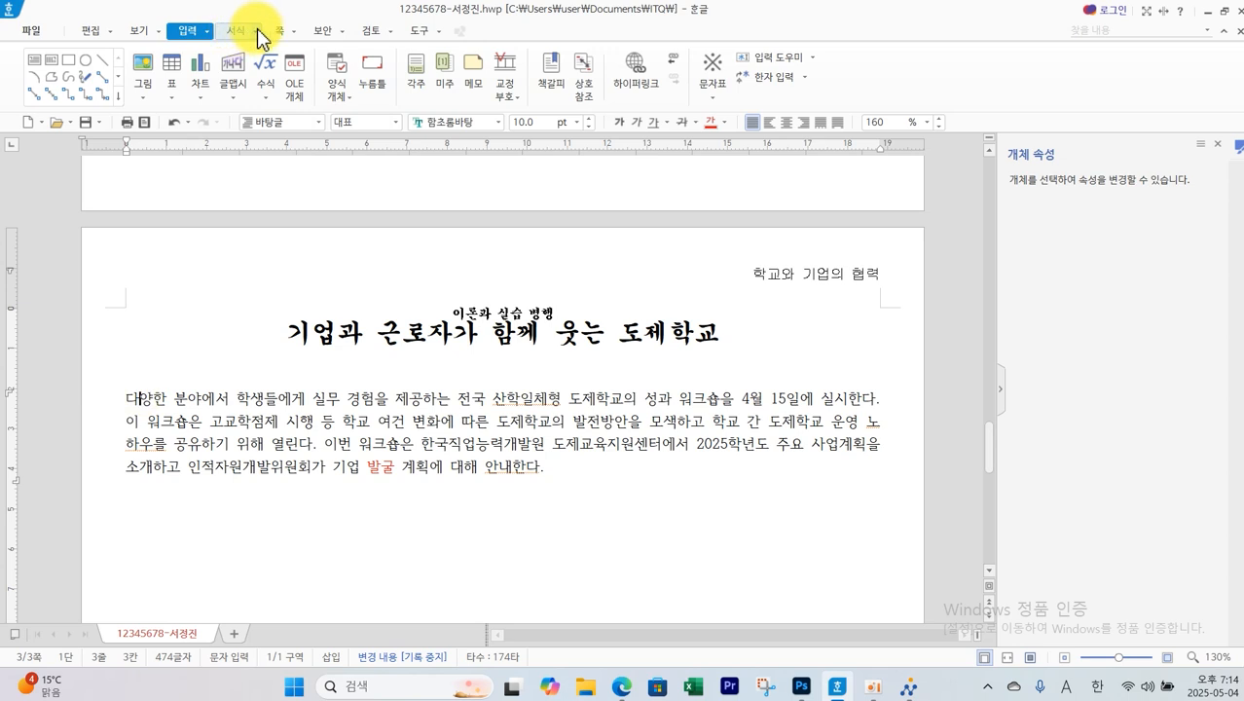
{"action": "left_click", "coordinate": [257, 29]}
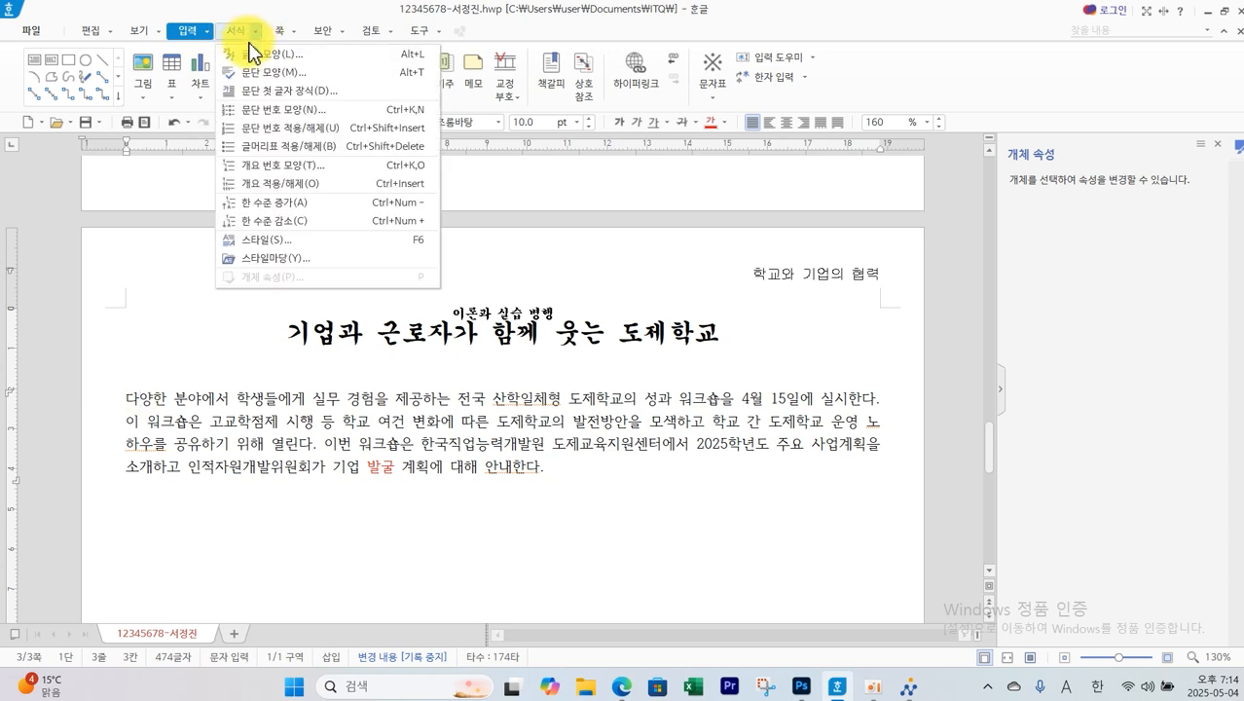
{"action": "left_click", "coordinate": [258, 90]}
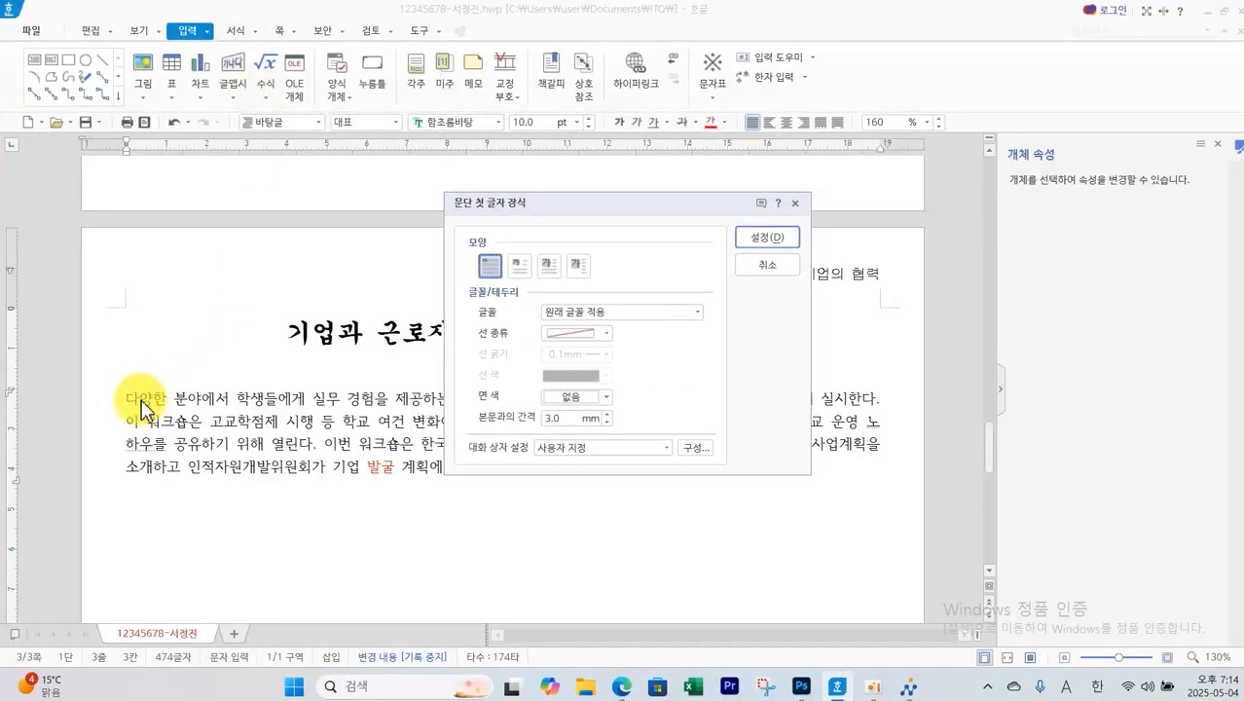
{"action": "left_click", "coordinate": [516, 269]}
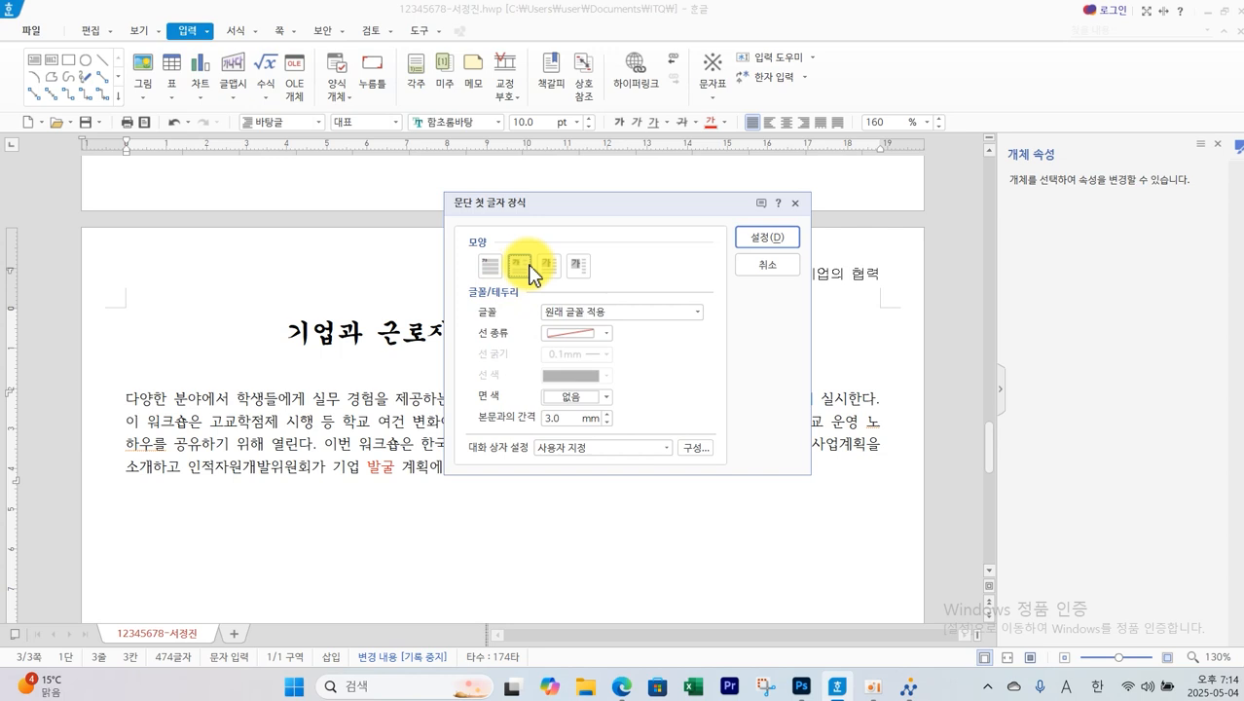
{"action": "left_click", "coordinate": [570, 310]}
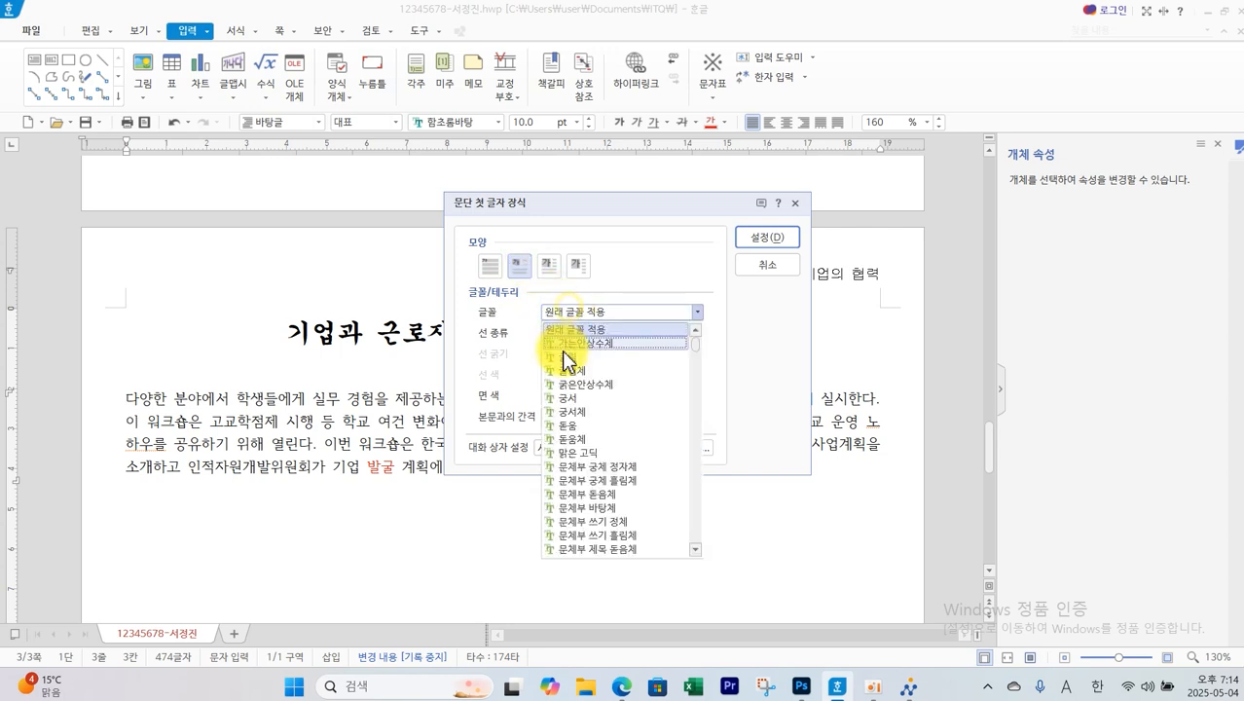
{"action": "left_click", "coordinate": [574, 427]}
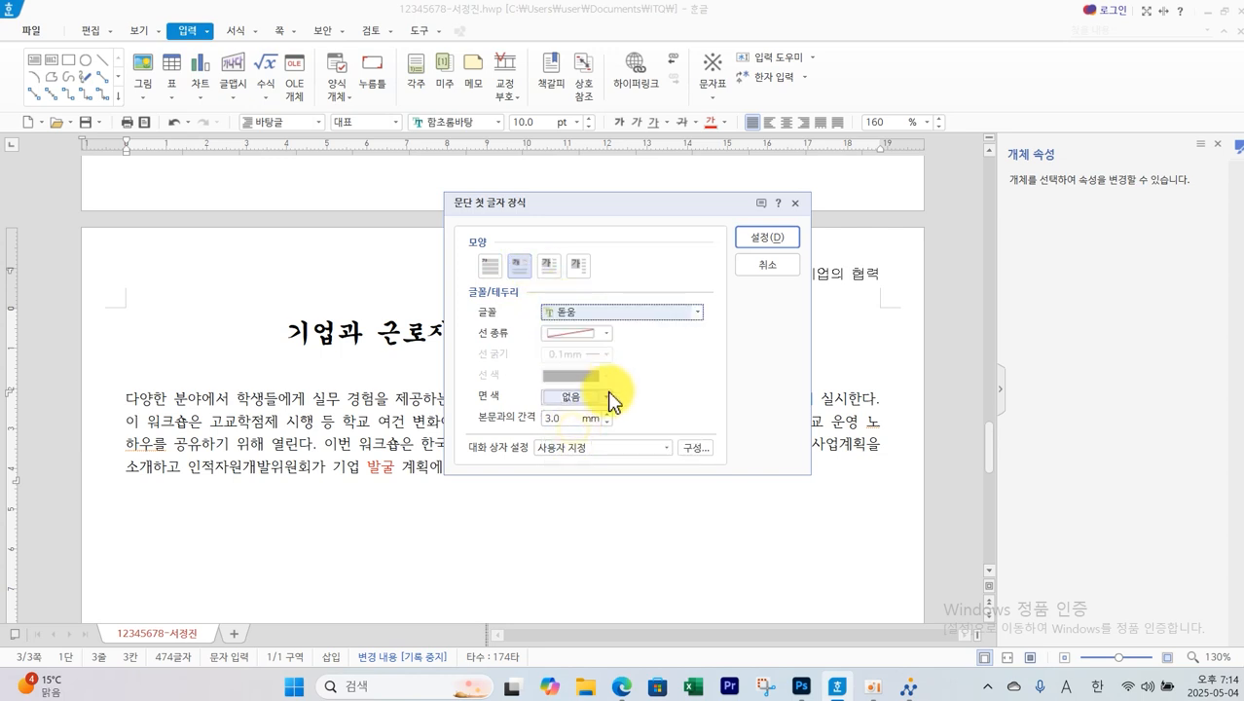
{"action": "left_click", "coordinate": [606, 397]}
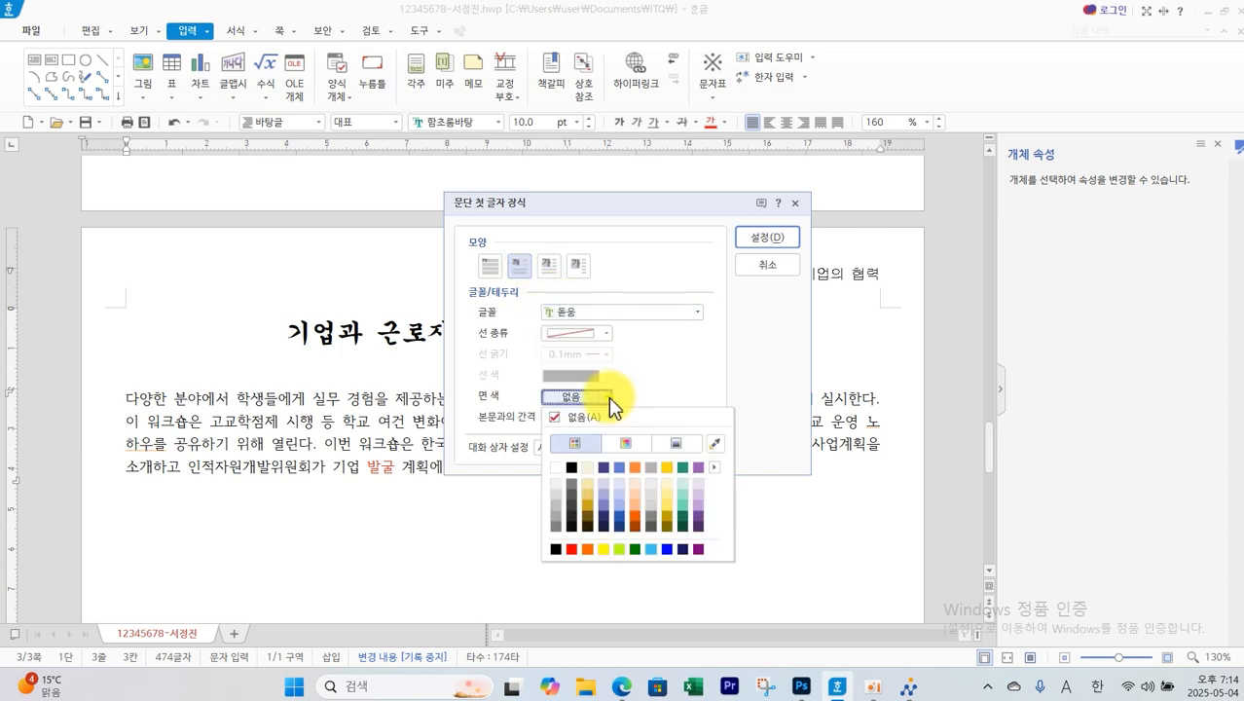
{"action": "left_click", "coordinate": [607, 551]}
{"action": "left_click", "coordinate": [768, 239]}
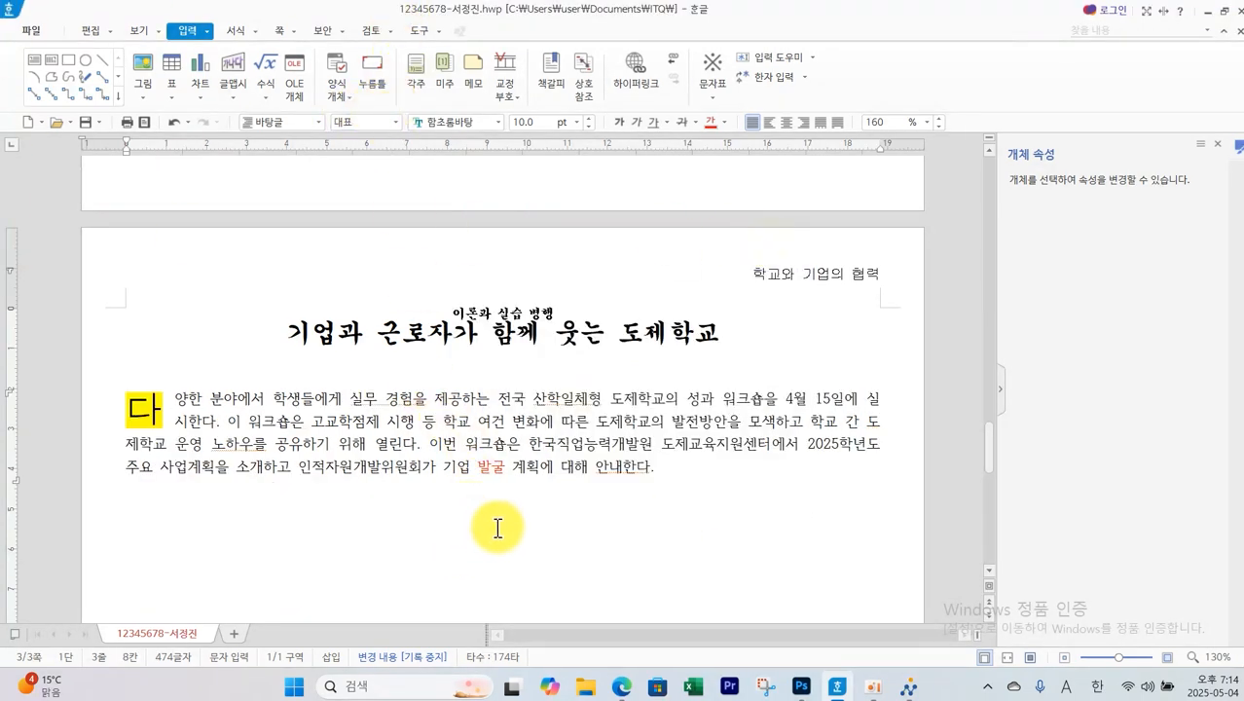
Open the Hanja conversion for the word "발굴" in the body paragraph, with 發掘 in the 한글(漢字) format
{"action": "left_click", "coordinate": [503, 474]}
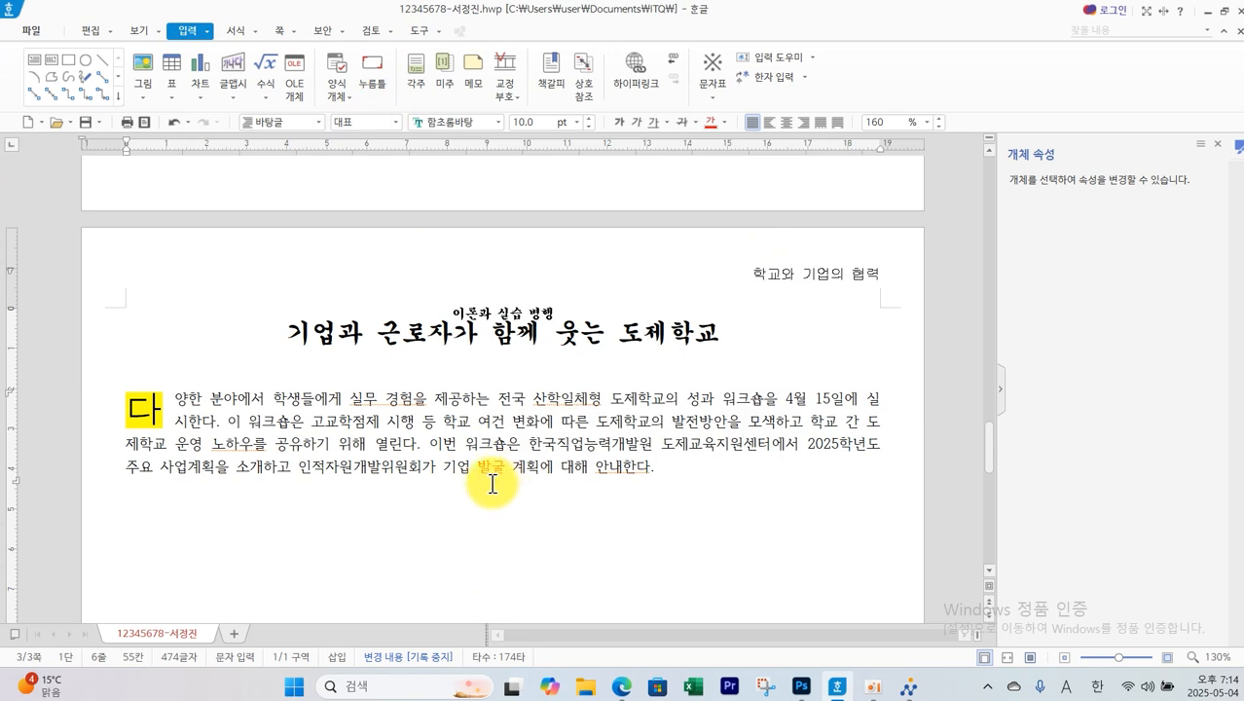
{"action": "key", "text": "F9"}
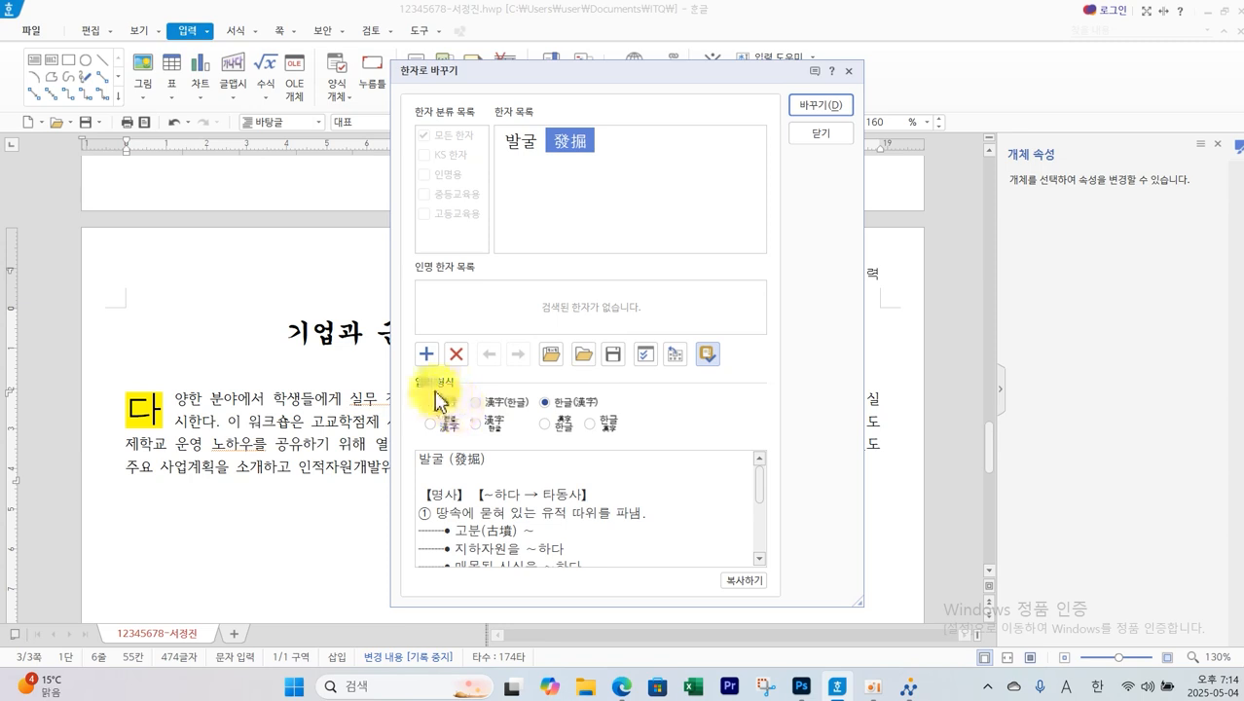
{"action": "mouse_move", "coordinate": [421, 397]}
{"action": "left_mouse_down"}
{"action": "mouse_move", "coordinate": [658, 439]}
{"action": "mouse_move", "coordinate": [397, 367]}
{"action": "left_mouse_up"}
{"action": "mouse_move", "coordinate": [557, 419]}
{"action": "left_mouse_down"}
{"action": "mouse_move", "coordinate": [563, 390]}
{"action": "mouse_move", "coordinate": [545, 410]}
{"action": "left_mouse_up"}
{"action": "key", "text": "Escape"}
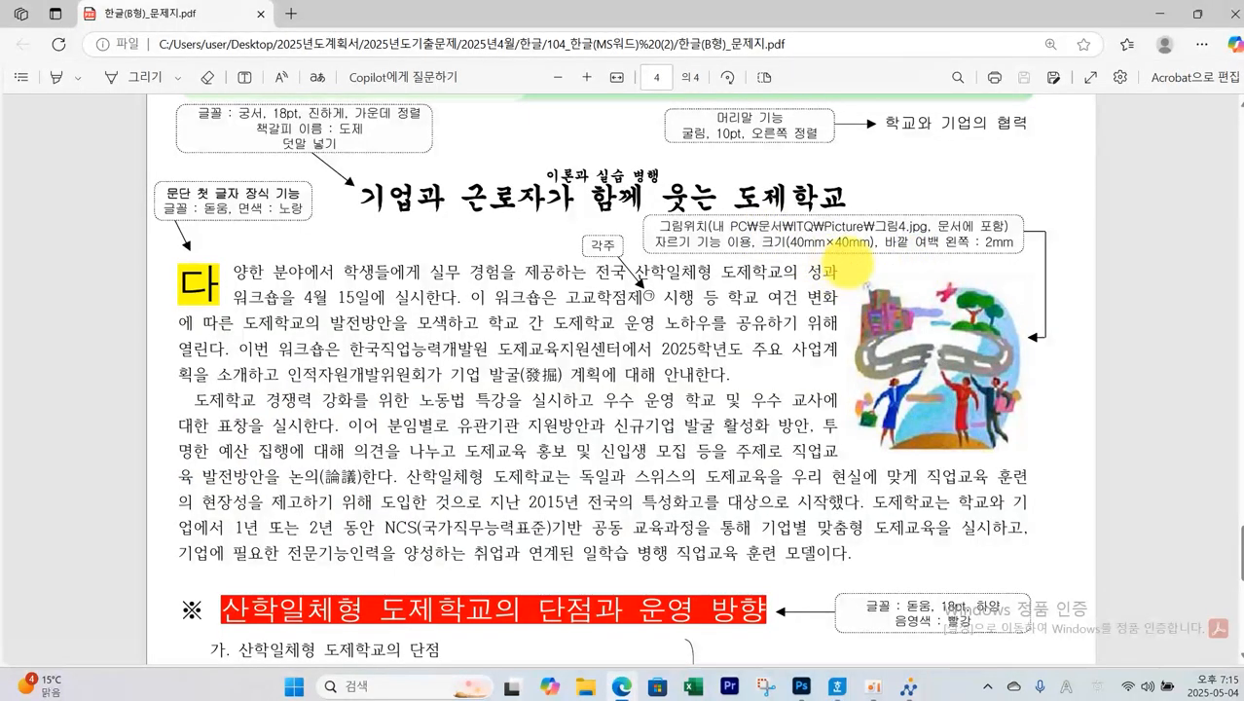
Examine the exam PDF's picture requirements: source file, embedding, cropping, size and outer margin
{"action": "left_click_drag", "start_coordinate": [847, 261], "coordinate": [1043, 445]}
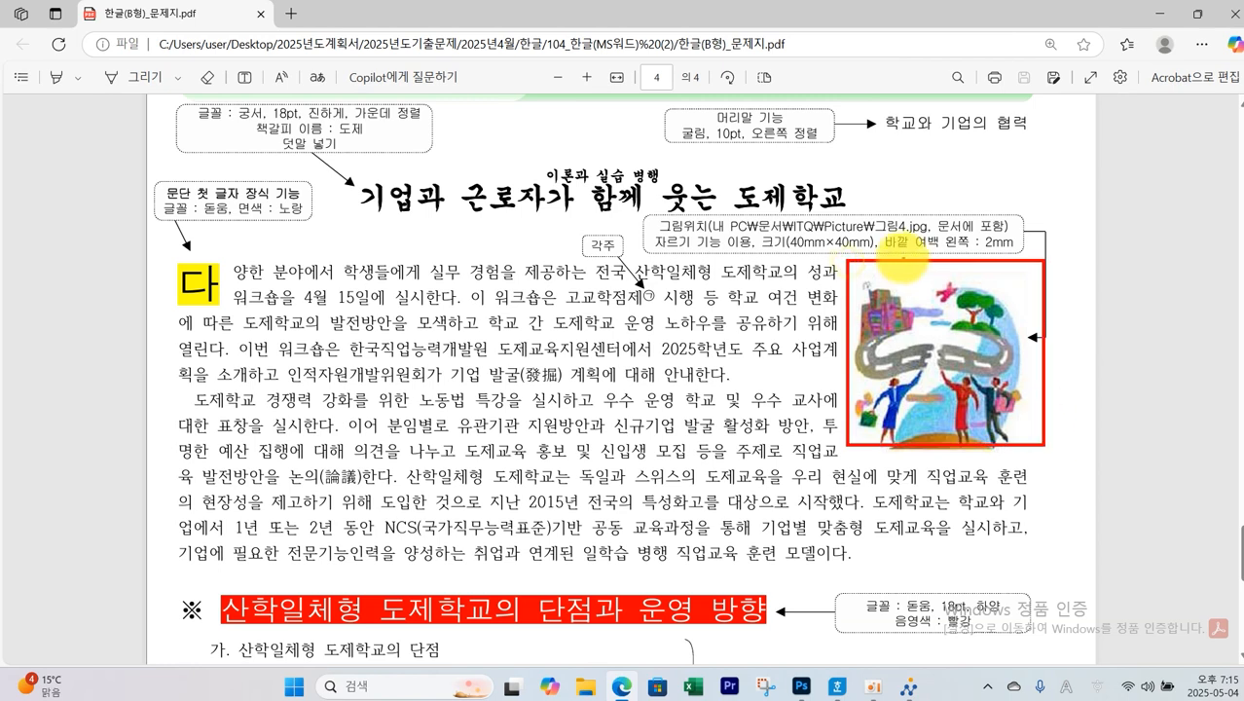
{"action": "mouse_move", "coordinate": [880, 234]}
{"action": "left_mouse_down"}
{"action": "mouse_move", "coordinate": [1002, 220]}
{"action": "mouse_move", "coordinate": [958, 212]}
{"action": "left_mouse_up"}
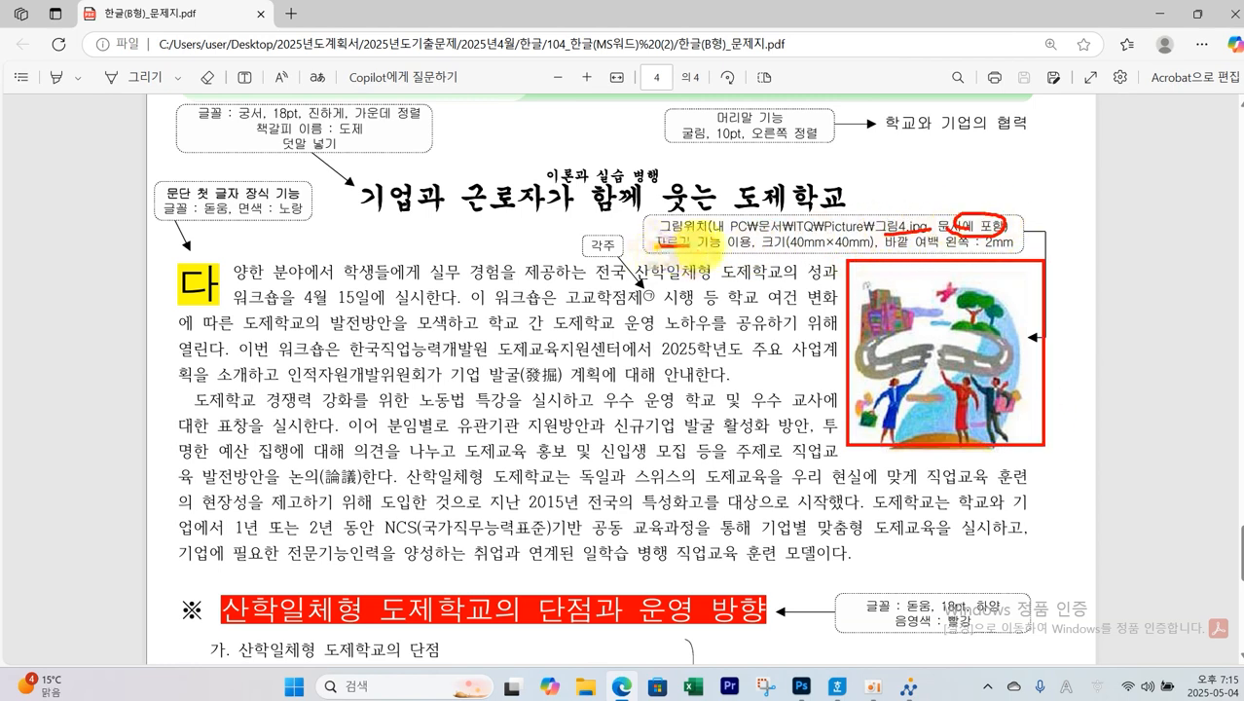
{"action": "mouse_move", "coordinate": [697, 248]}
{"action": "left_mouse_down"}
{"action": "mouse_move", "coordinate": [879, 239]}
{"action": "mouse_move", "coordinate": [1010, 251]}
{"action": "left_mouse_up"}
{"action": "key", "text": "Escape"}
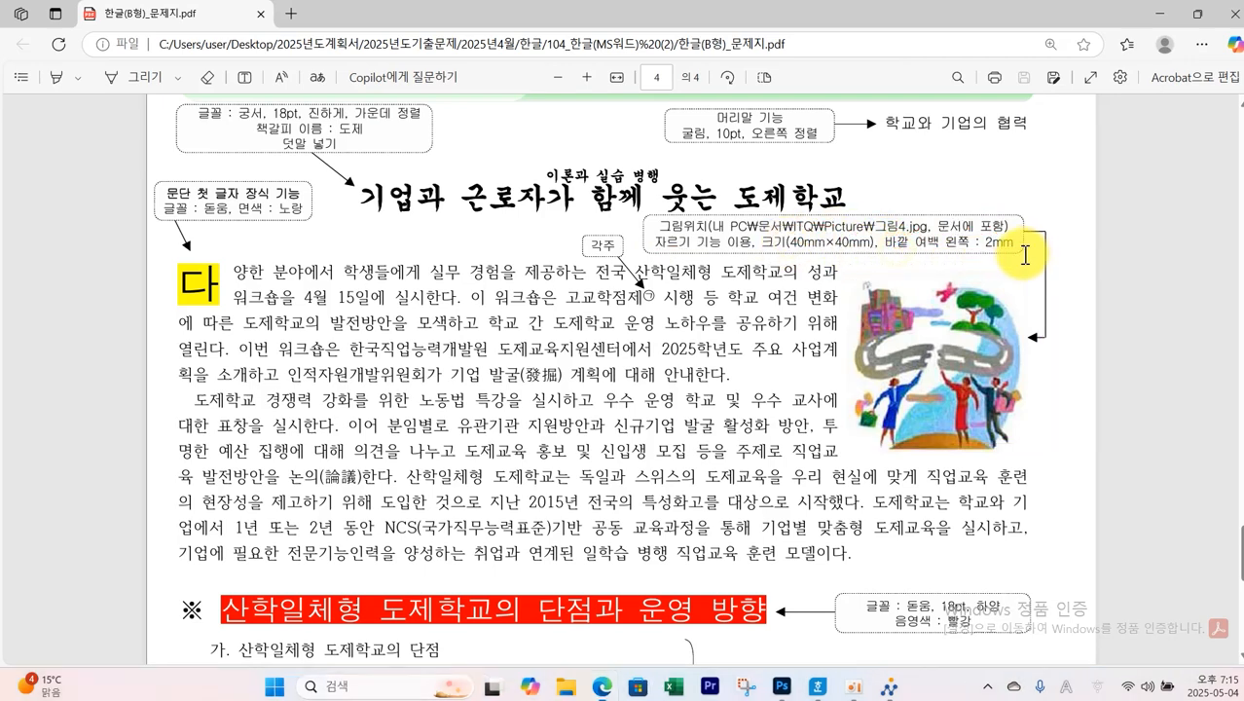
In Hangul, insert 그림4.jpg as an embedded picture over the right part of the body paragraph
{"action": "left_click", "coordinate": [819, 685]}
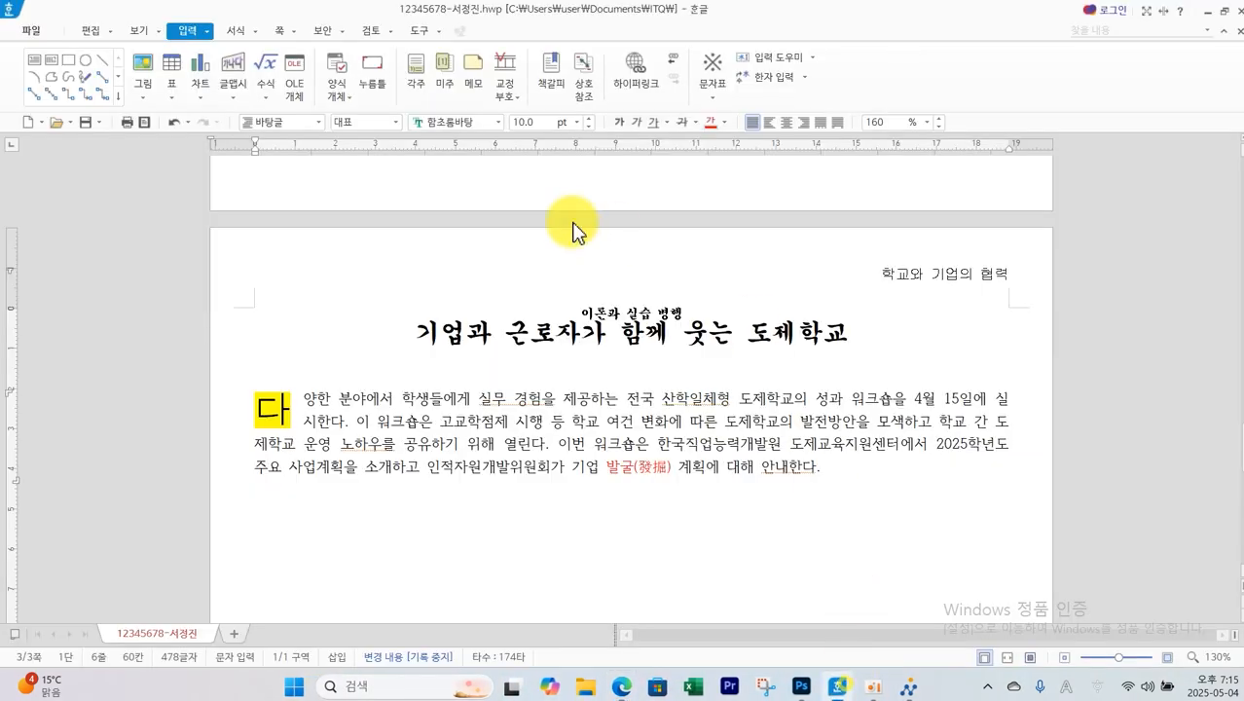
{"action": "left_click", "coordinate": [164, 90]}
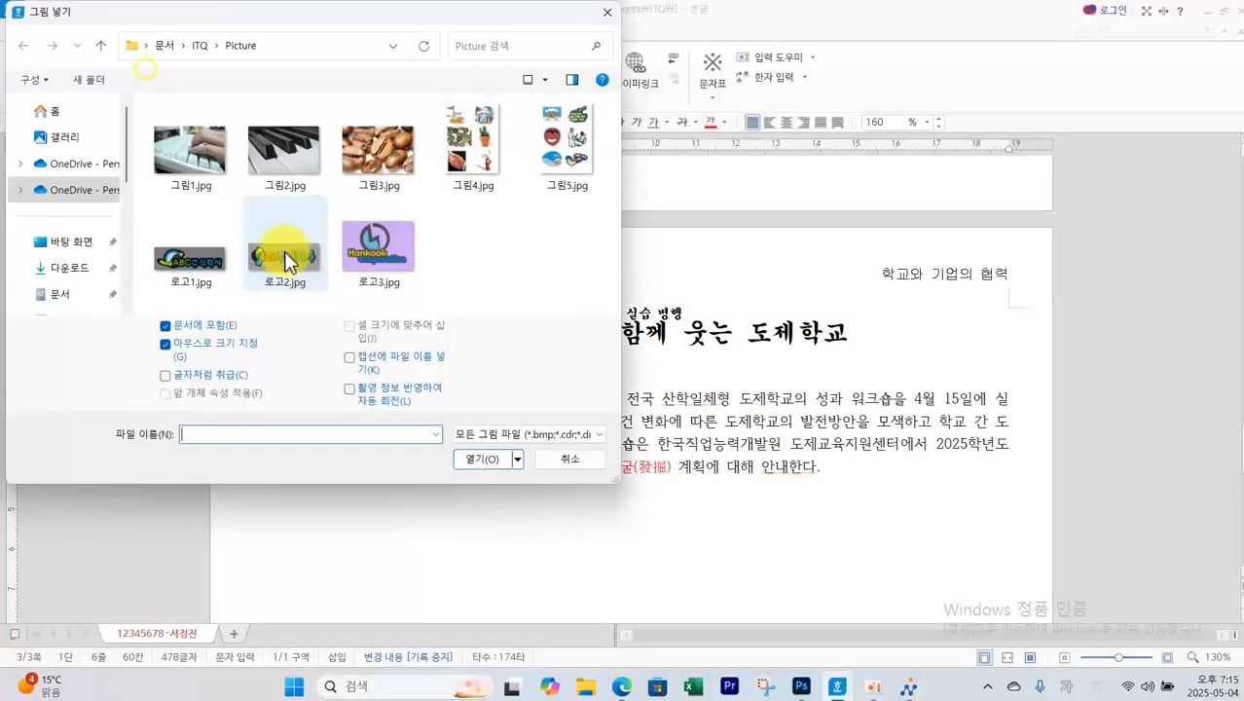
{"action": "left_click", "coordinate": [477, 151]}
{"action": "left_click", "coordinate": [494, 460]}
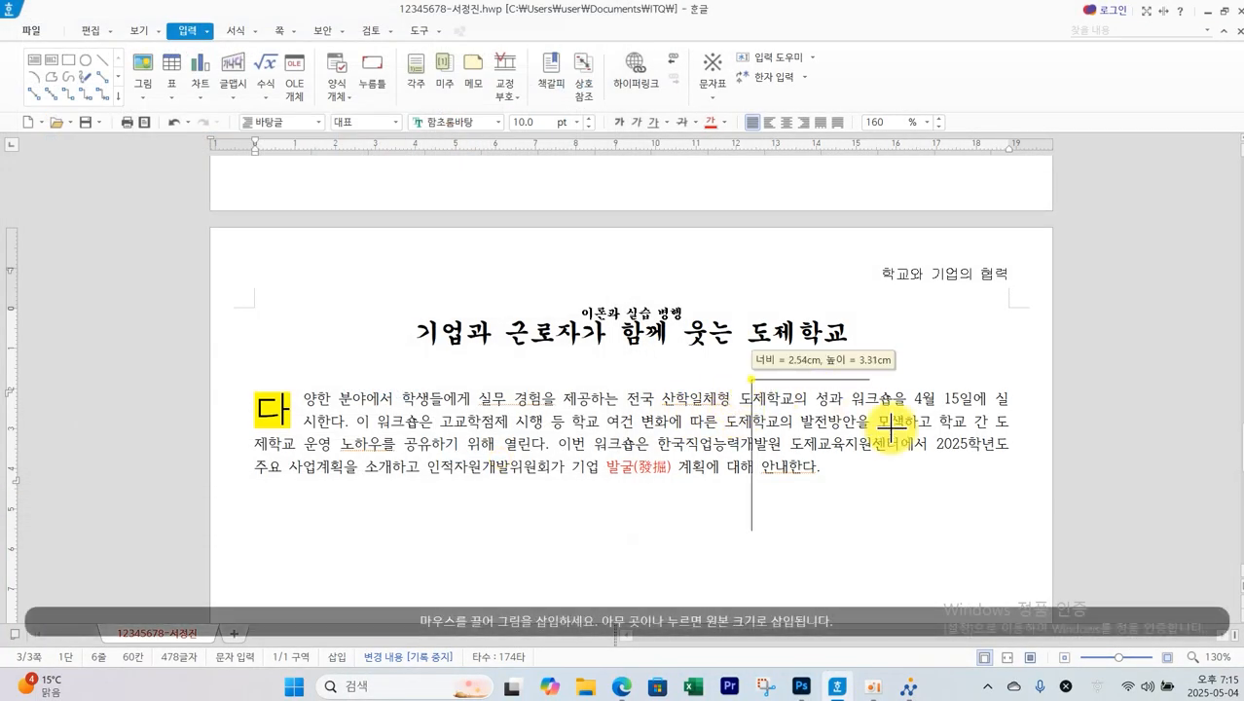
{"action": "left_click_drag", "start_coordinate": [892, 424], "coordinate": [911, 605]}
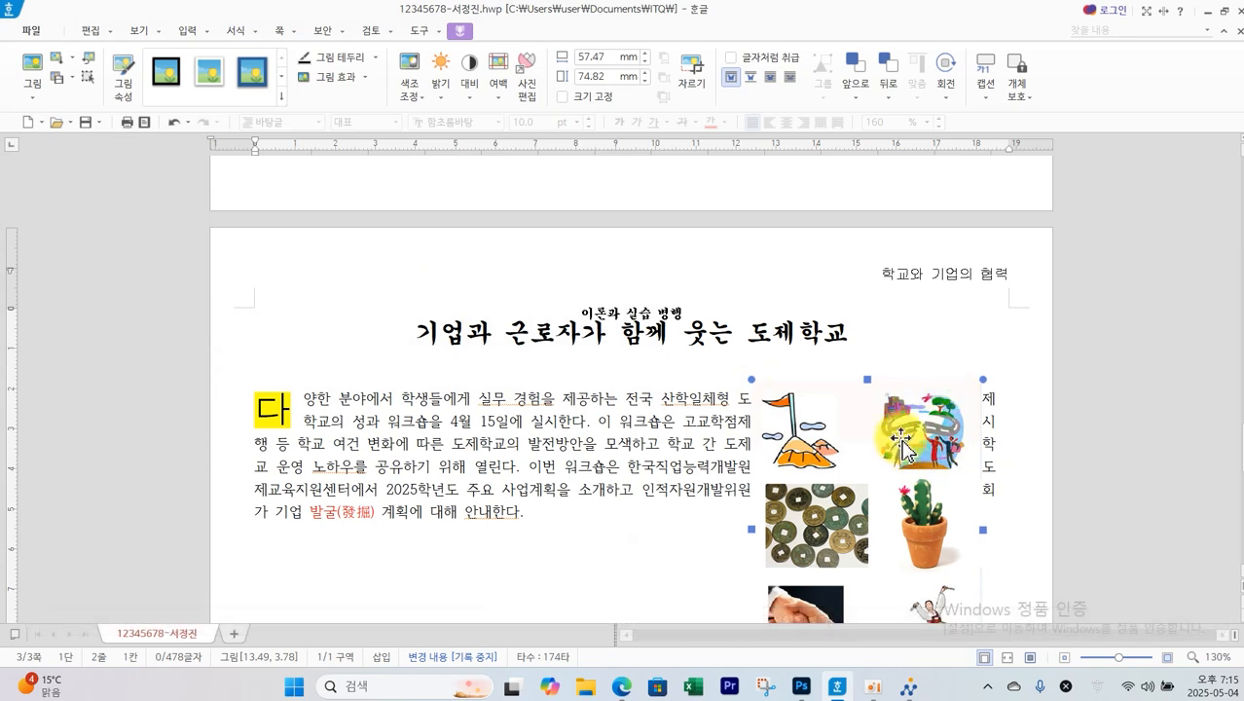
Crop the inserted picture to only the upper-right illustration of people beneath a road
{"action": "left_click", "coordinate": [697, 92]}
{"action": "scroll", "coordinate": [759, 467], "scroll_direction": "down", "scroll_amount": 2}
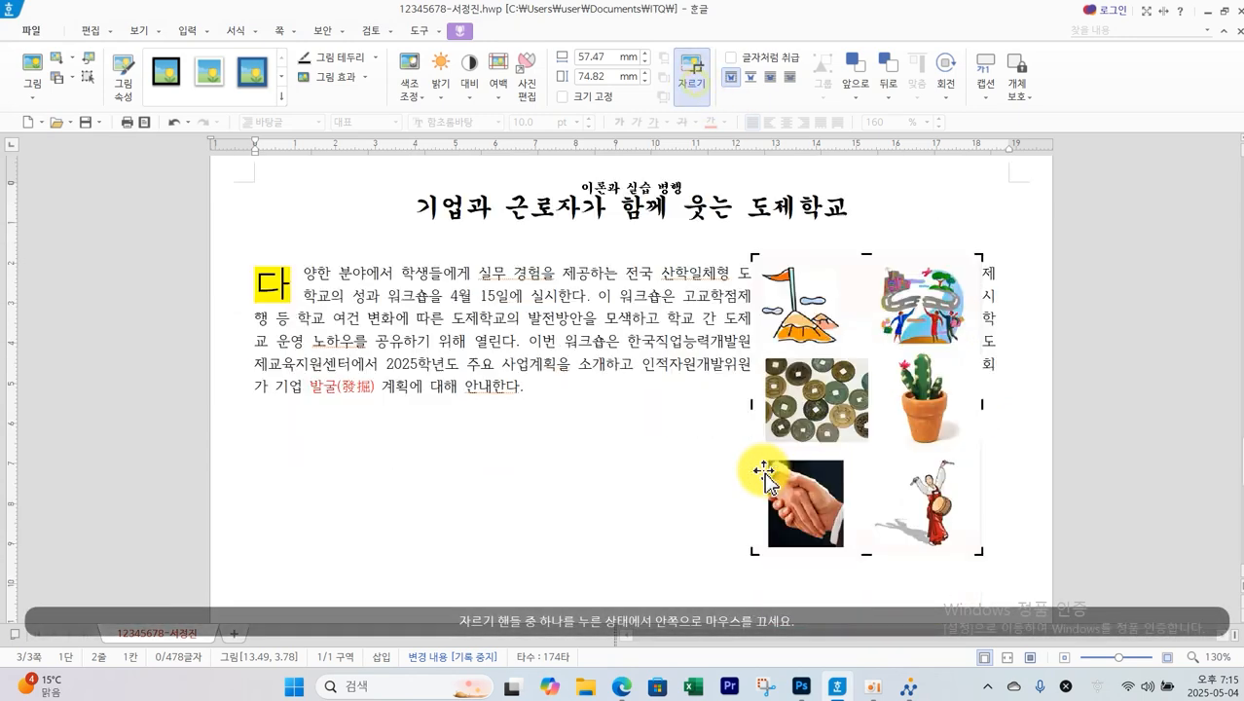
{"action": "left_click_drag", "start_coordinate": [758, 548], "coordinate": [869, 350]}
{"action": "left_click", "coordinate": [983, 408]}
{"action": "left_click", "coordinate": [942, 326]}
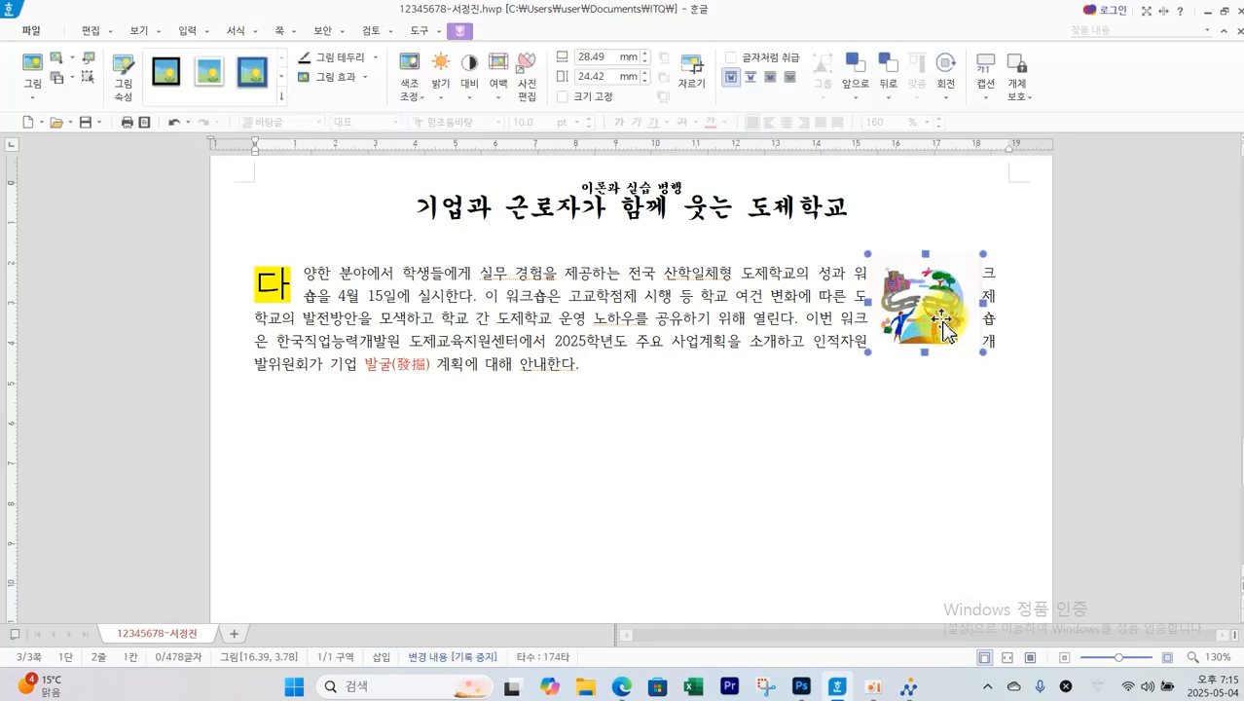
In the cropped picture's object properties, set the width and height to 40 mm and fix the size (크기 고정)
{"action": "double_click", "coordinate": [942, 327]}
{"action": "left_click", "coordinate": [495, 176]}
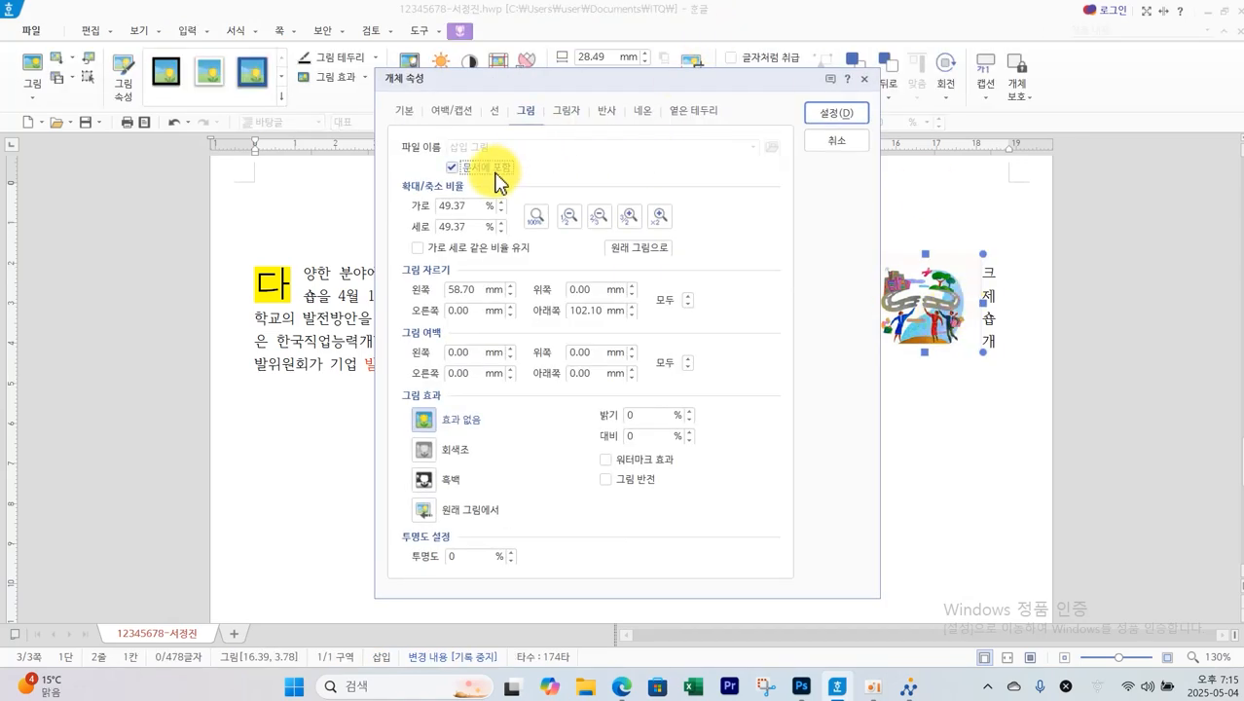
{"action": "left_click", "coordinate": [405, 113]}
{"action": "left_click", "coordinate": [597, 167]}
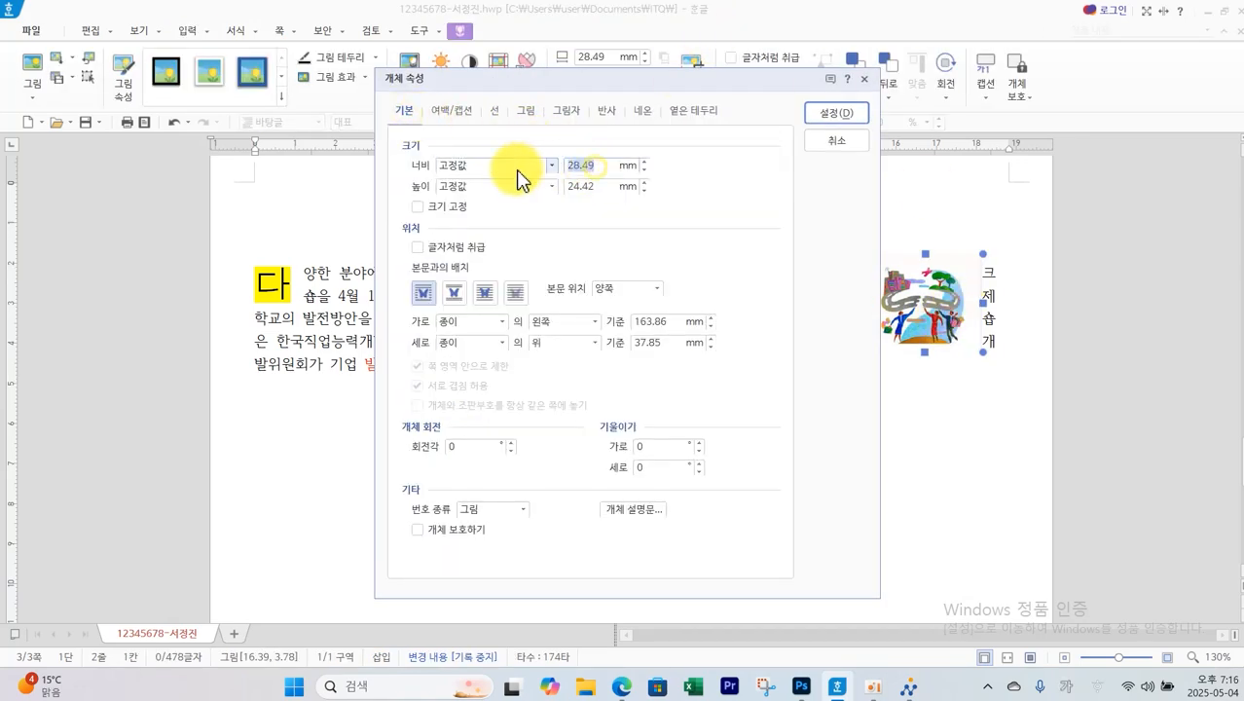
{"action": "type", "text": "40"}
{"action": "left_click", "coordinate": [589, 186]}
{"action": "type", "text": "40"}
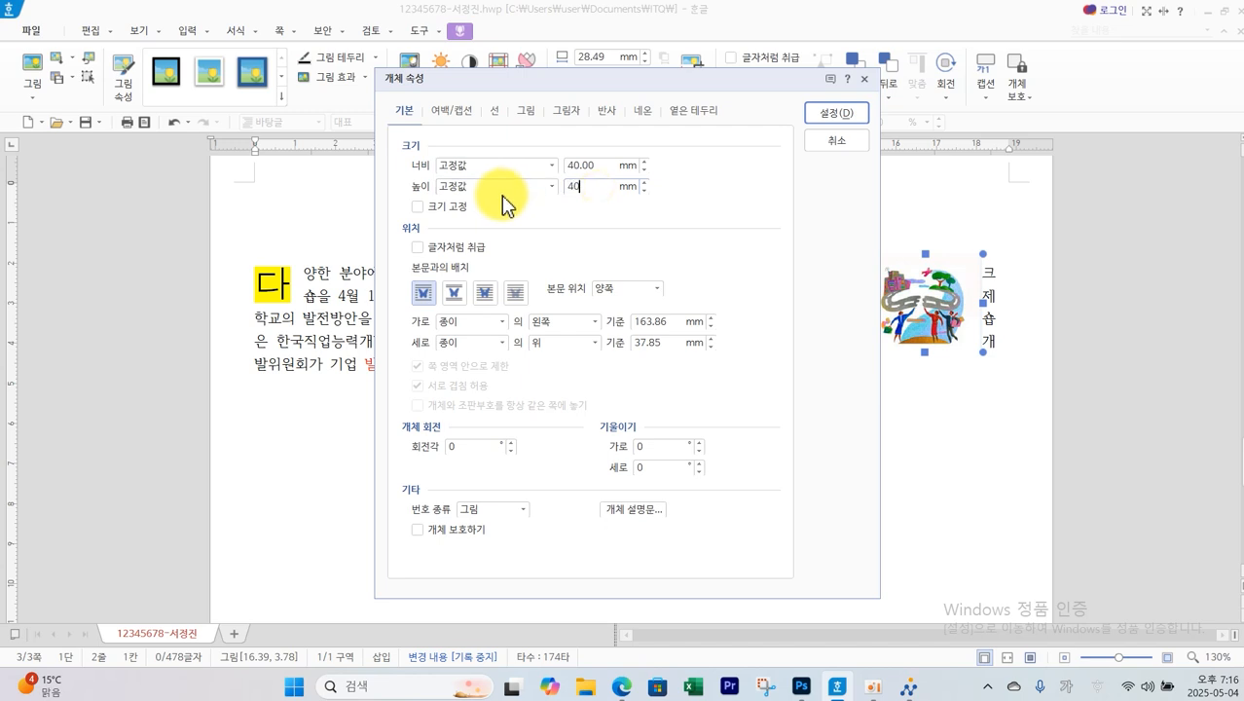
{"action": "left_click", "coordinate": [453, 206]}
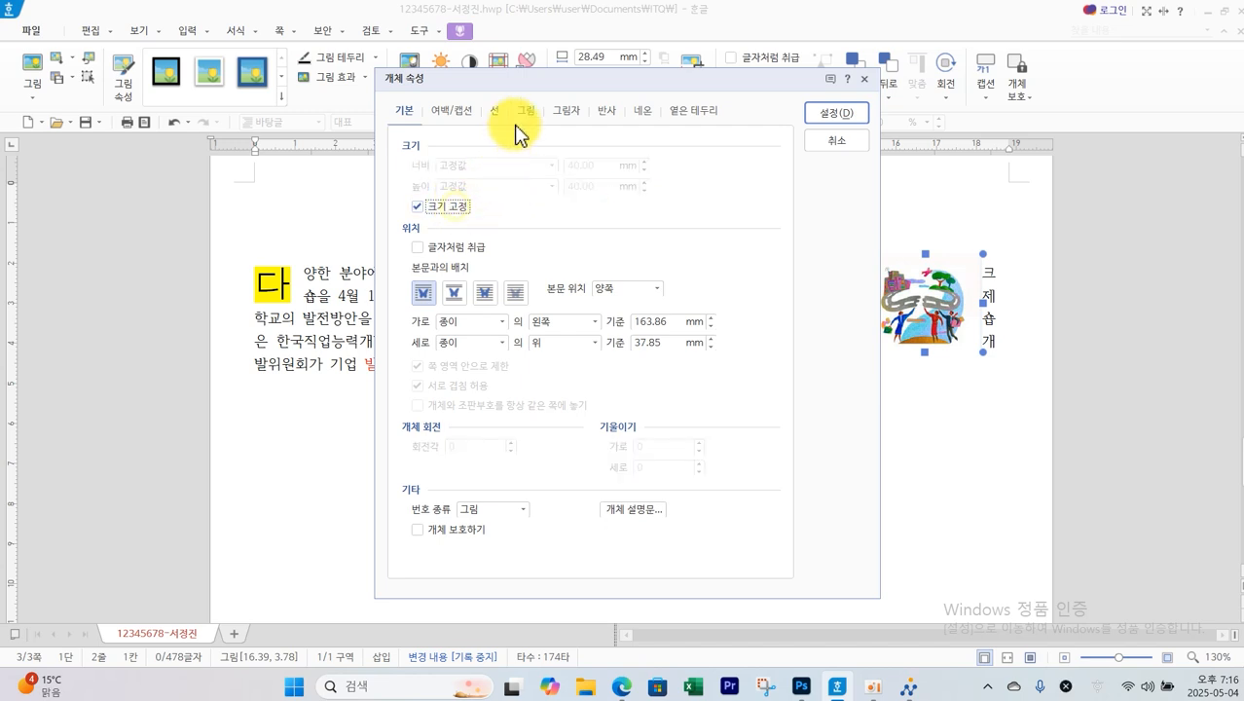
Apply a 2 mm left outer margin to the picture and move it inside the right edge of the body text
{"action": "left_click", "coordinate": [452, 113]}
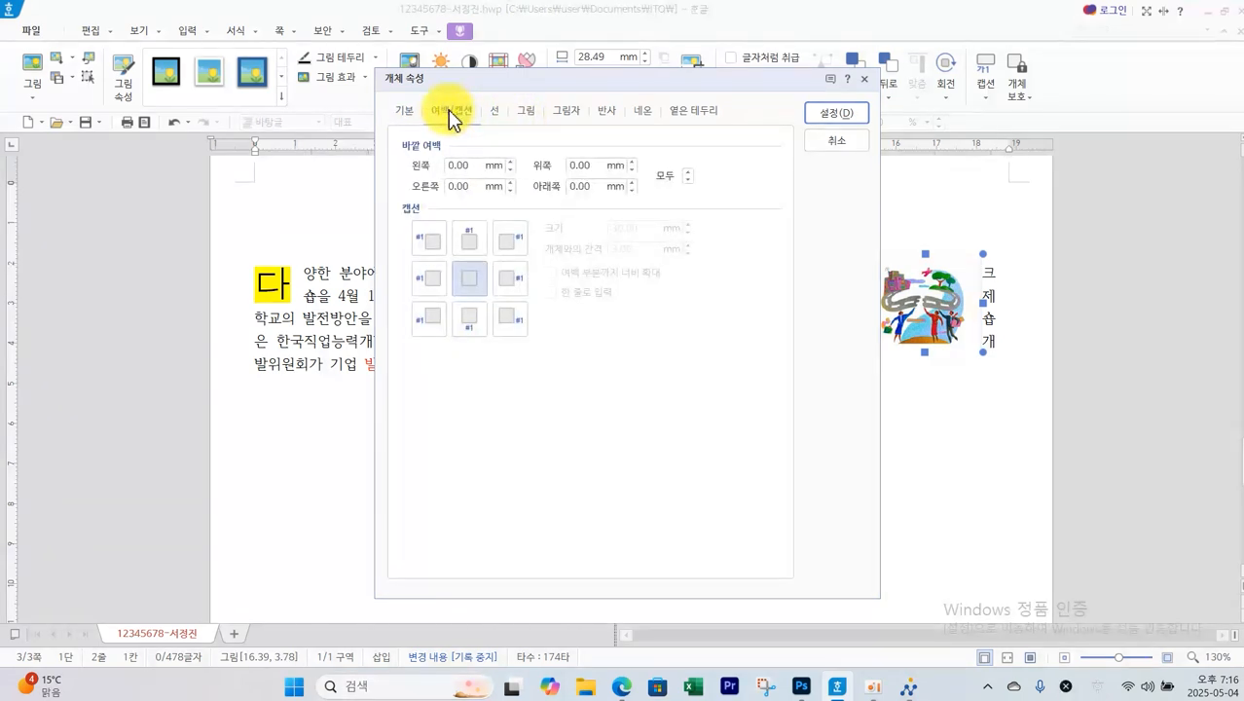
{"action": "left_click", "coordinate": [525, 111]}
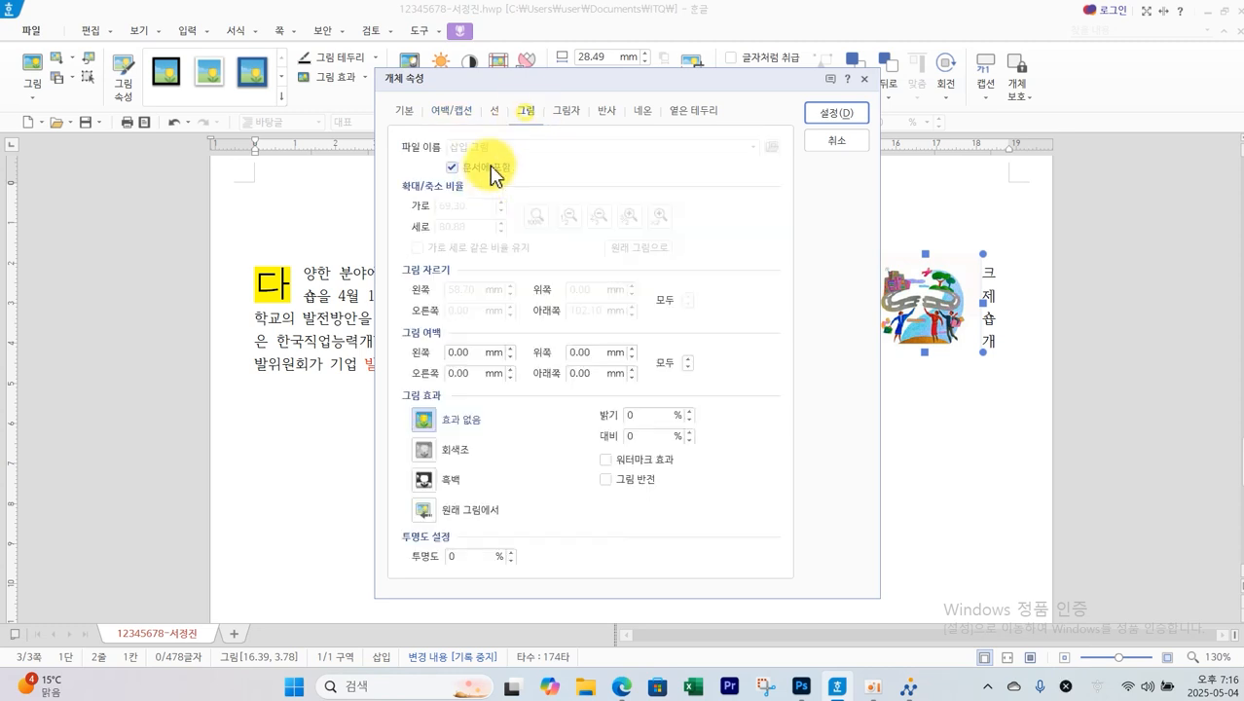
{"action": "left_click", "coordinate": [821, 117]}
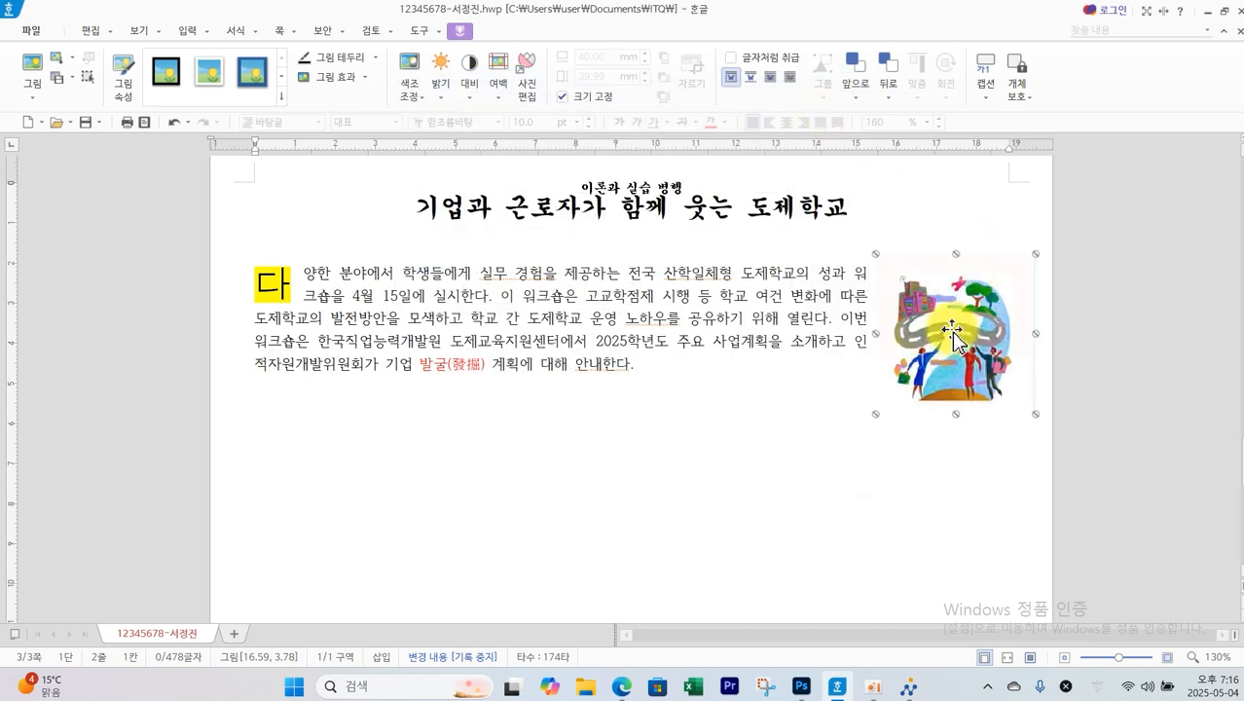
{"action": "left_click_drag", "start_coordinate": [952, 336], "coordinate": [920, 350]}
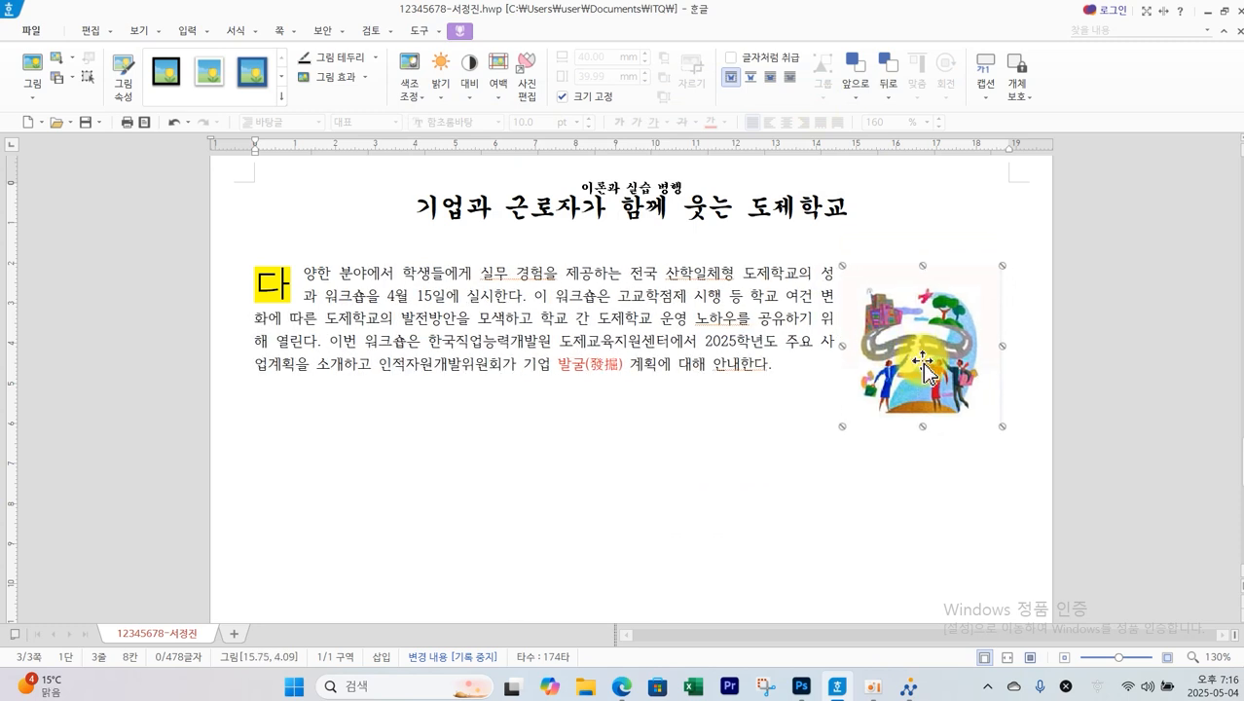
Place the cursor after "고교학점제" and check the exam PDF's footnote position, number style, text and separator
{"action": "left_click", "coordinate": [683, 300]}
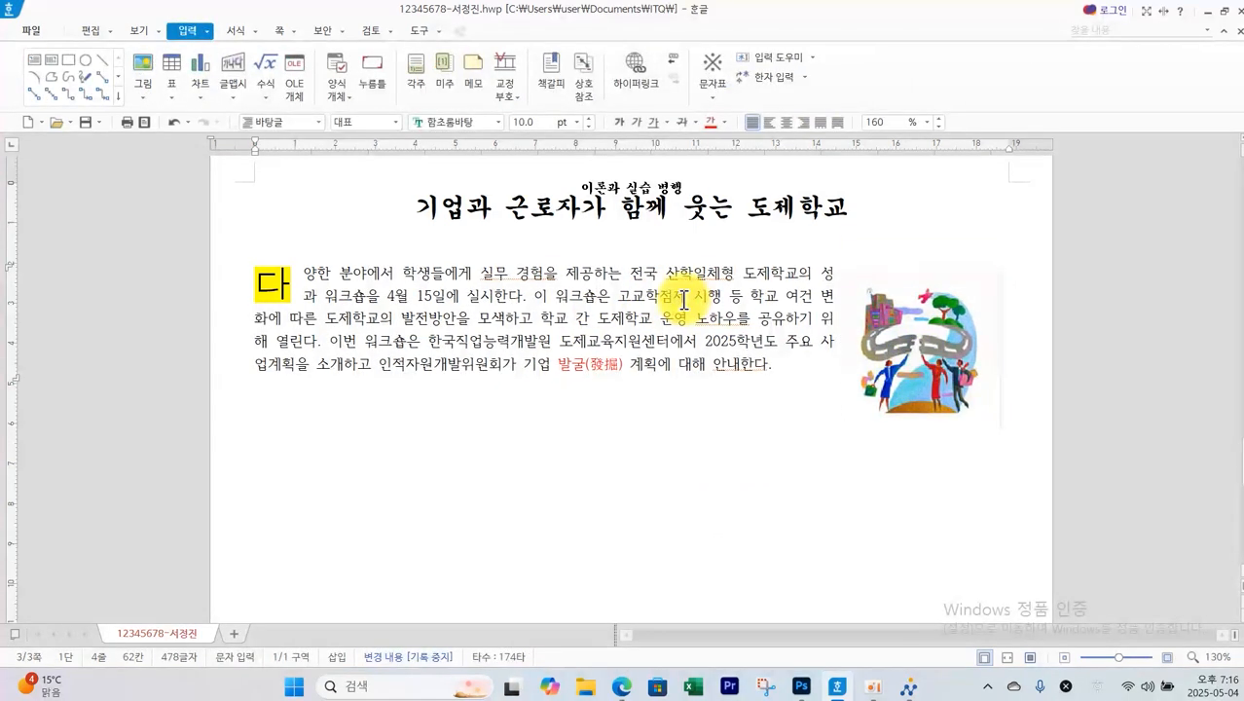
{"action": "left_click", "coordinate": [627, 693]}
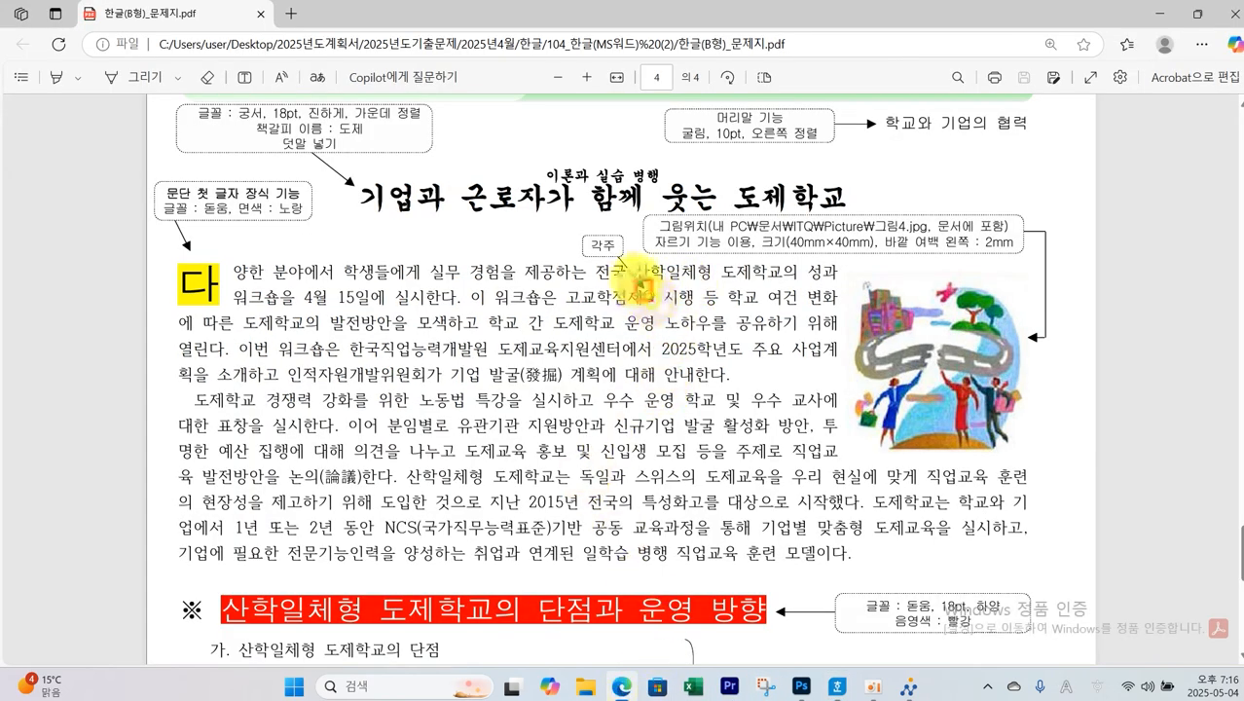
{"action": "left_click_drag", "start_coordinate": [628, 278], "coordinate": [653, 302]}
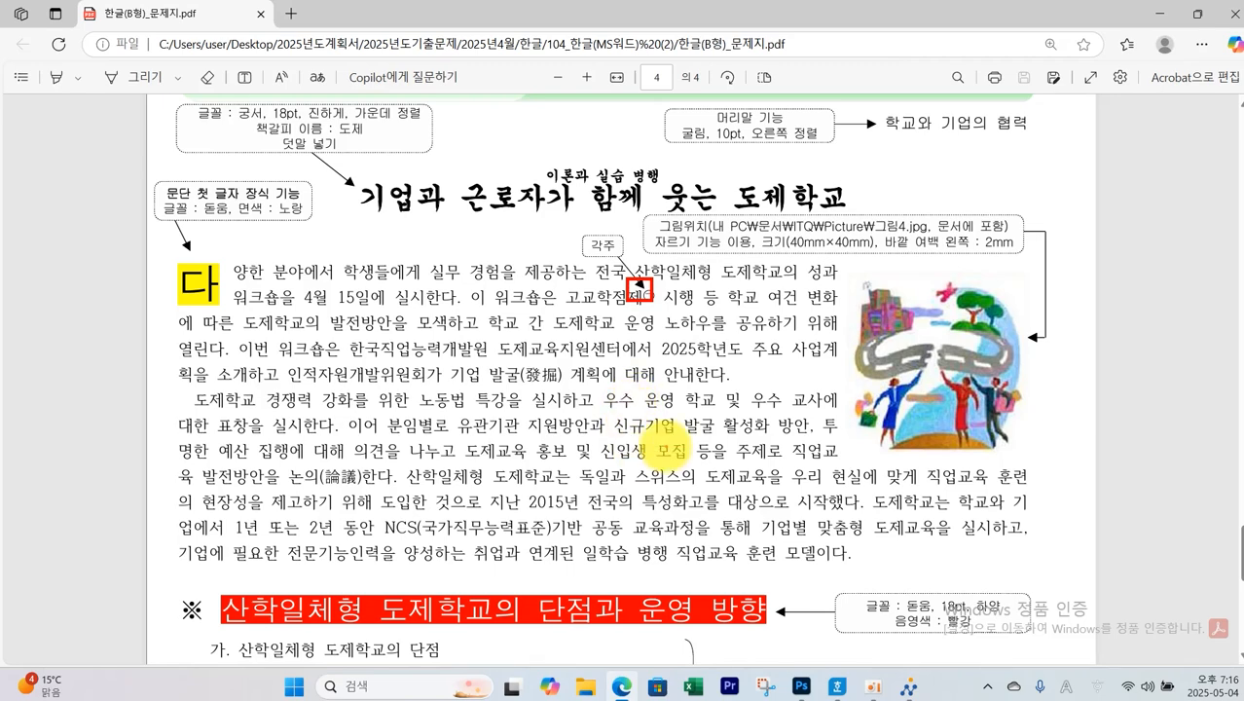
{"action": "scroll", "coordinate": [667, 449], "scroll_direction": "down", "scroll_amount": 6}
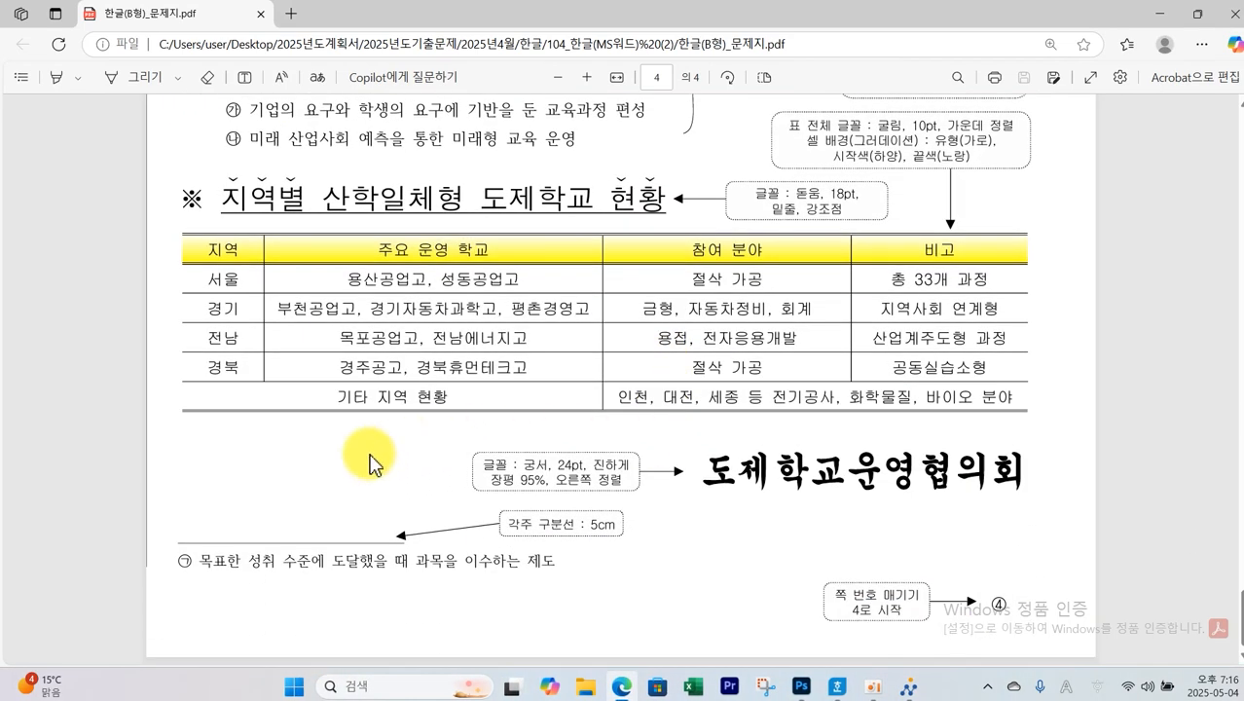
{"action": "mouse_move", "coordinate": [173, 534]}
{"action": "left_mouse_down"}
{"action": "mouse_move", "coordinate": [356, 603]}
{"action": "mouse_move", "coordinate": [582, 592]}
{"action": "left_mouse_up"}
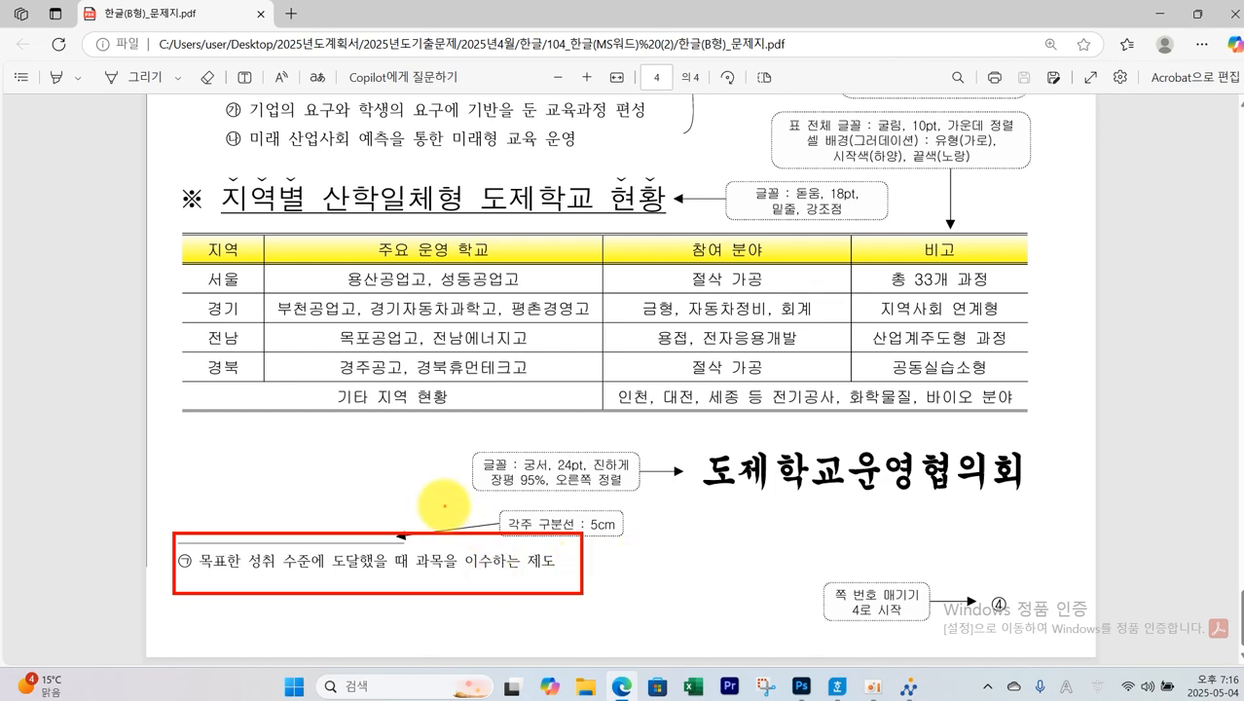
Back in Hangul, insert a footnote (각주) after "고교학점제" and set its number style to ㉠, ㉡, ㉢
{"action": "left_click", "coordinate": [838, 685]}
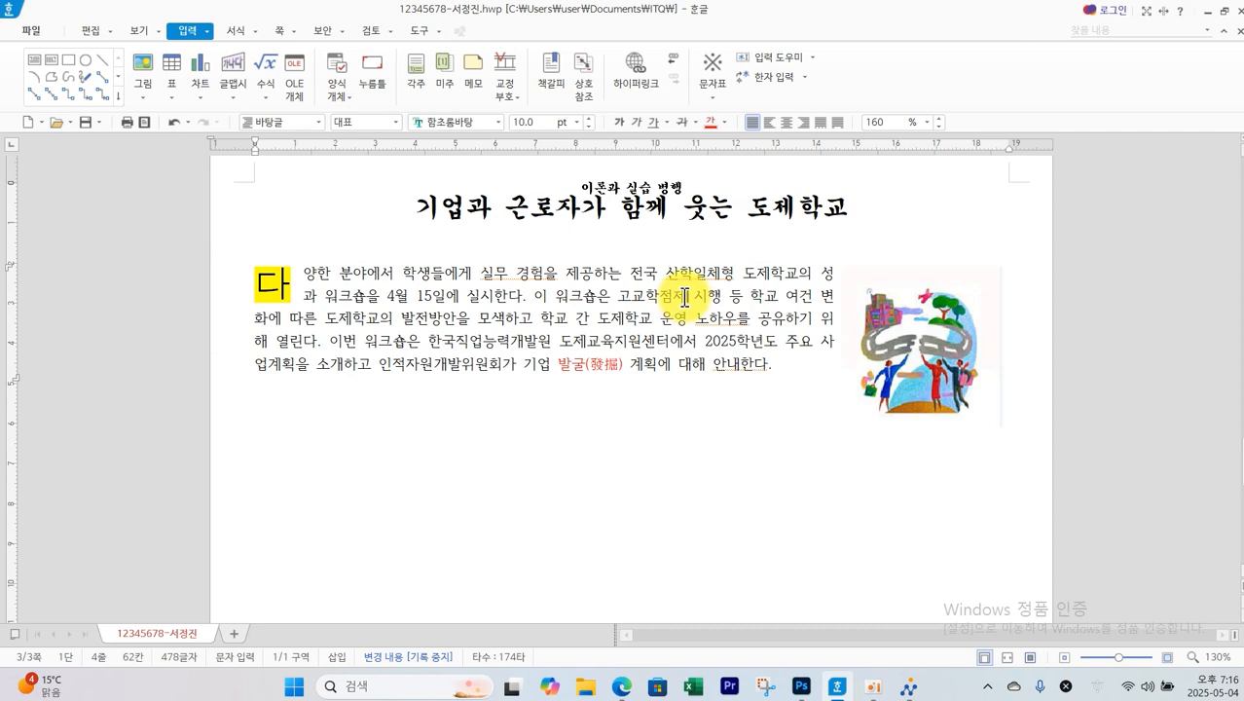
{"action": "left_click", "coordinate": [419, 69]}
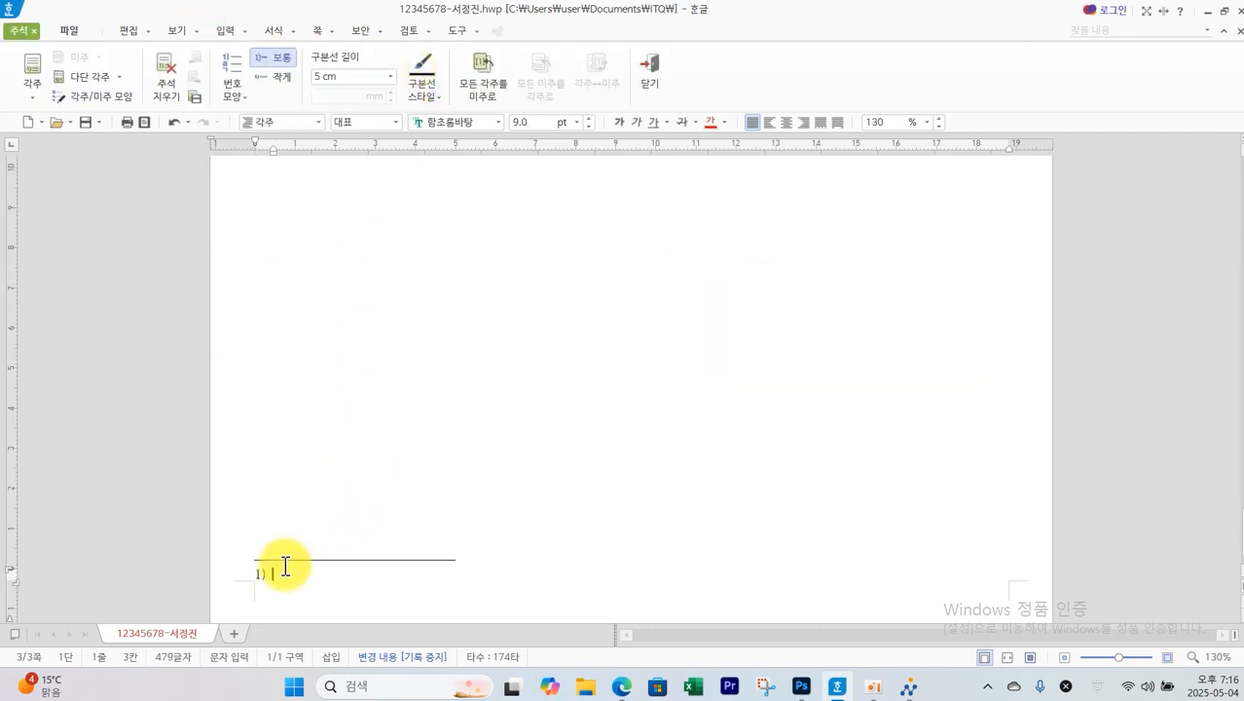
{"action": "left_click", "coordinate": [621, 686]}
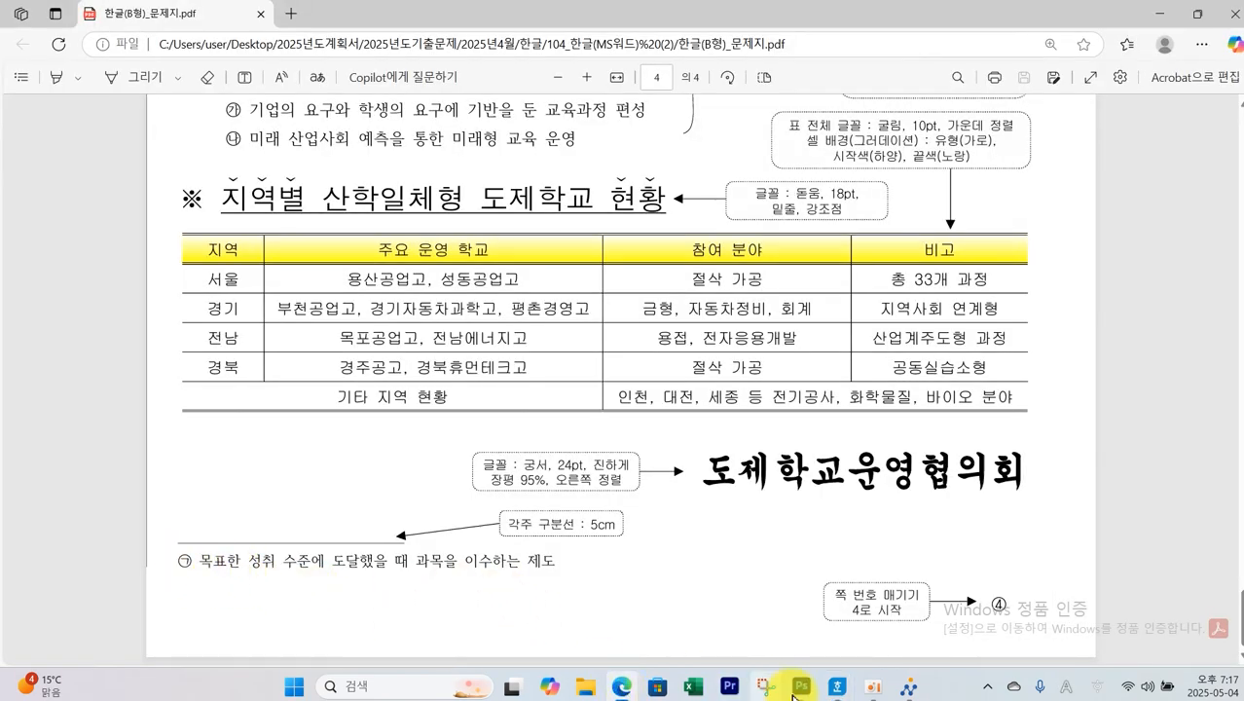
{"action": "left_click", "coordinate": [837, 690]}
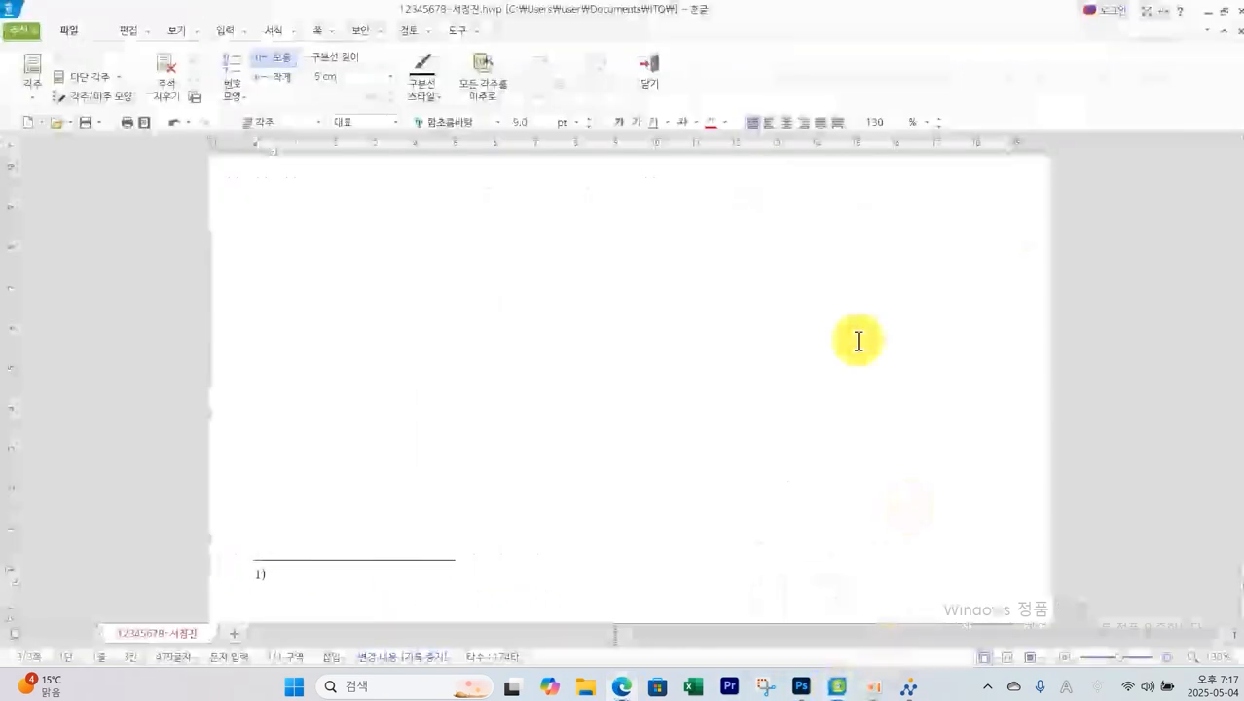
{"action": "left_click", "coordinate": [230, 92]}
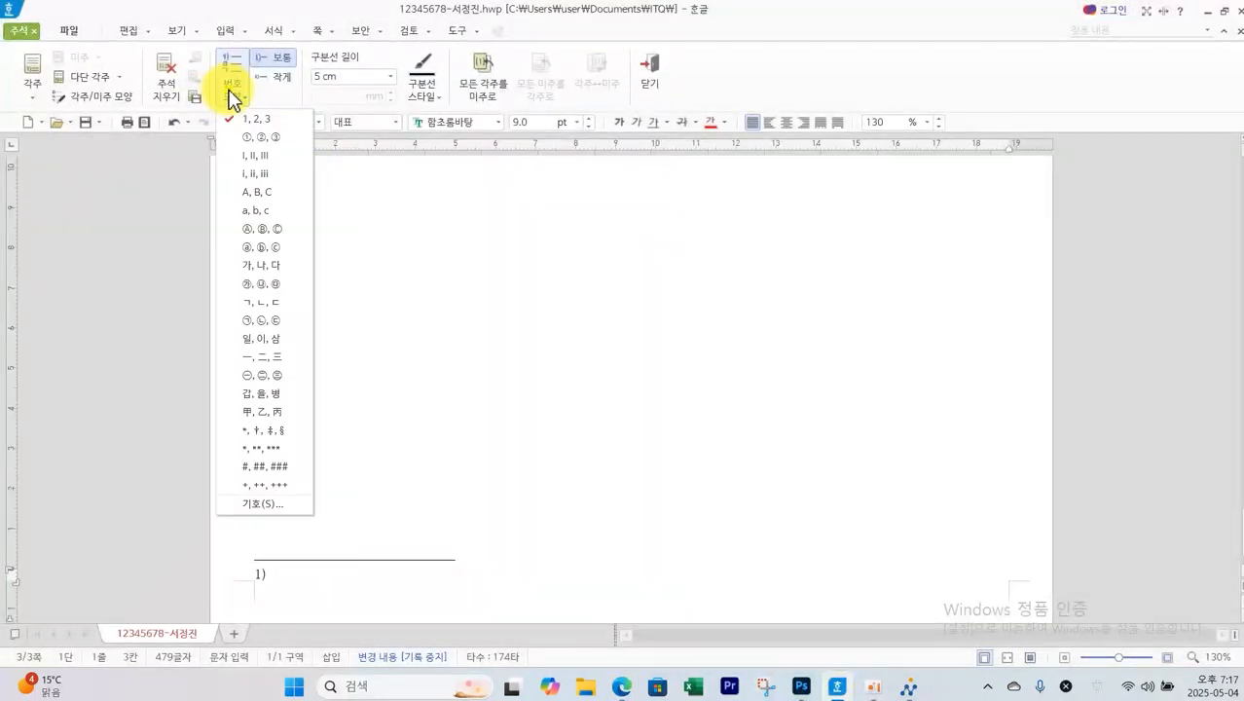
{"action": "left_click", "coordinate": [263, 321]}
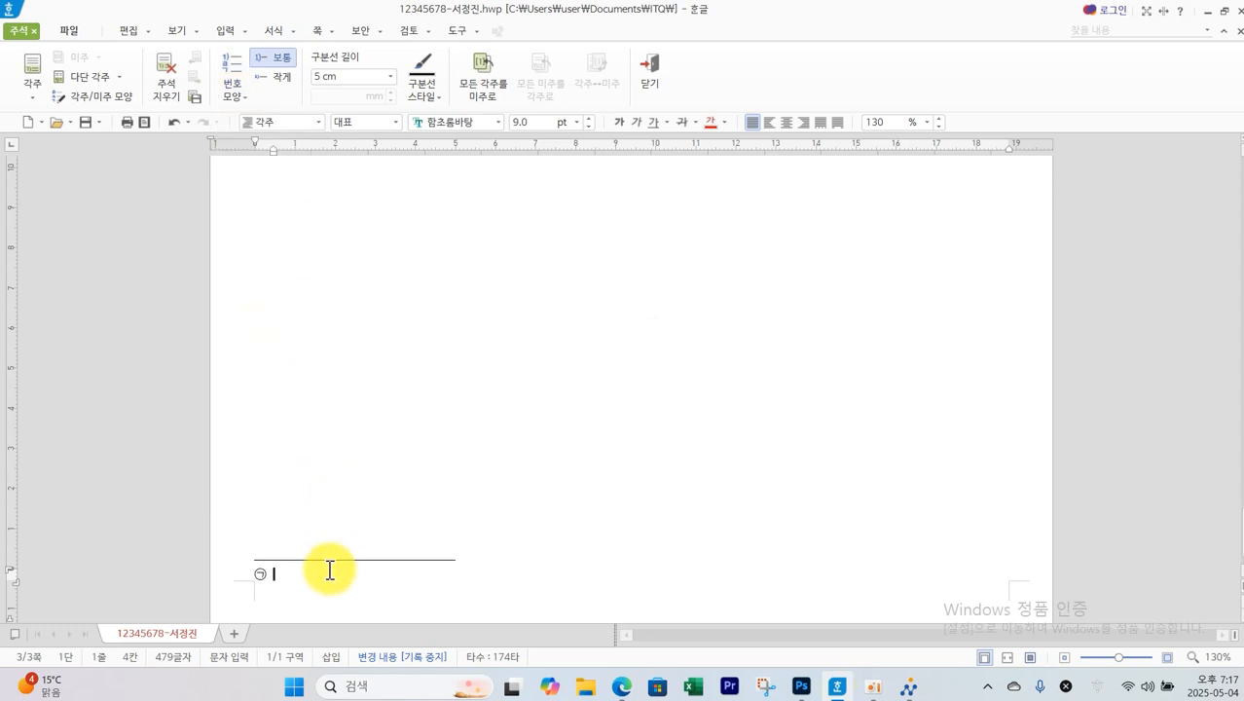
Enter the footnote text "목표한 성취 수준에 도달했을 때 과목을 이수하는 제도" and close footnote editing
{"action": "type", "text": "목표한 ㅈ"}
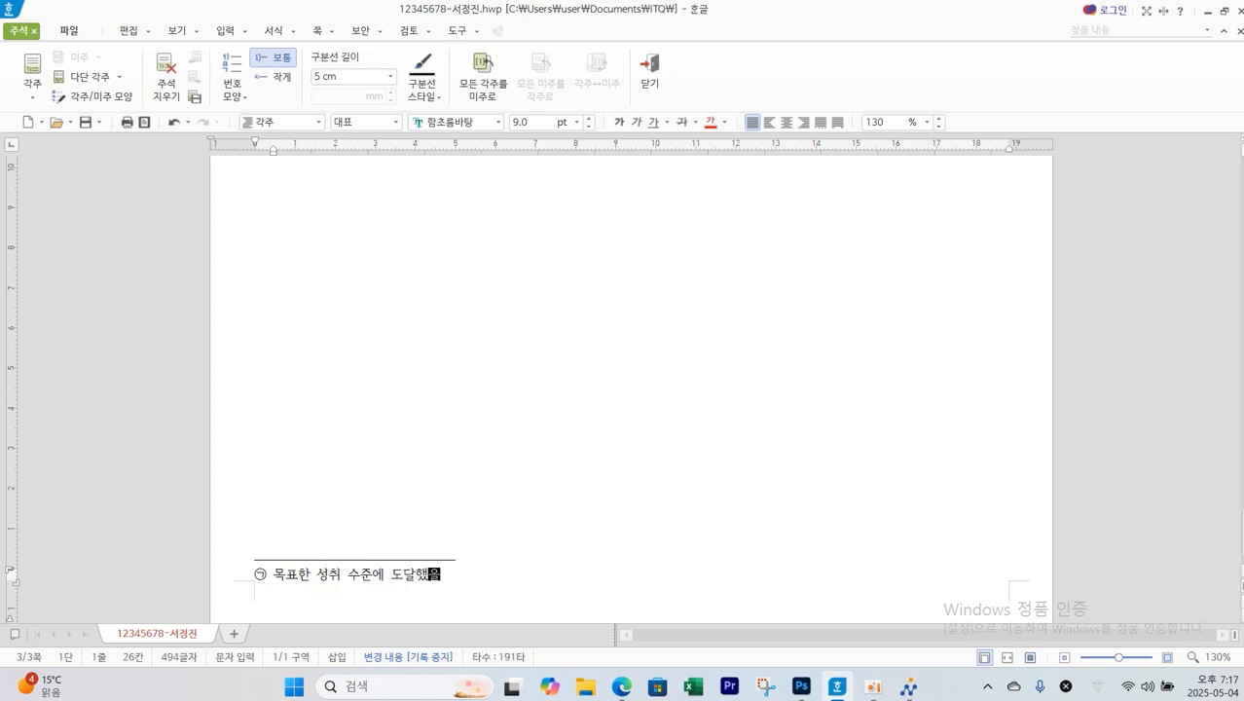
{"action": "type", "text": "취 수준에 도달했을 때 과목을 이수하는 제도"}
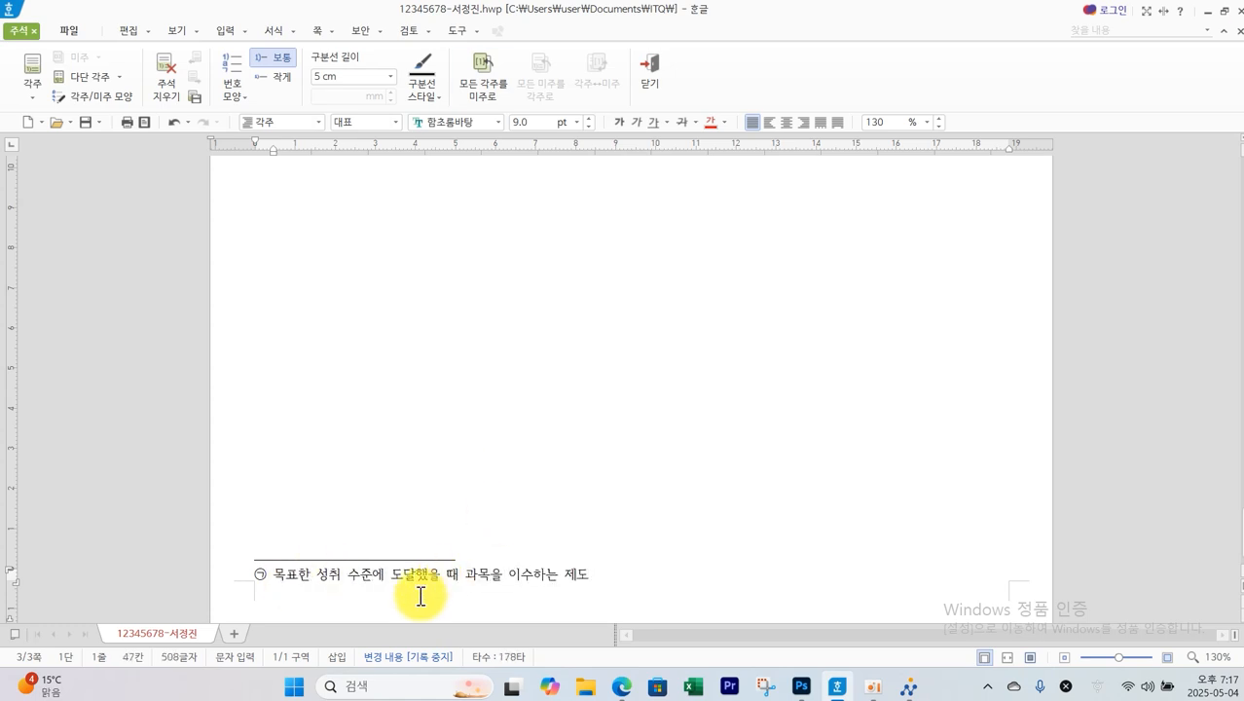
{"action": "left_click", "coordinate": [650, 88]}
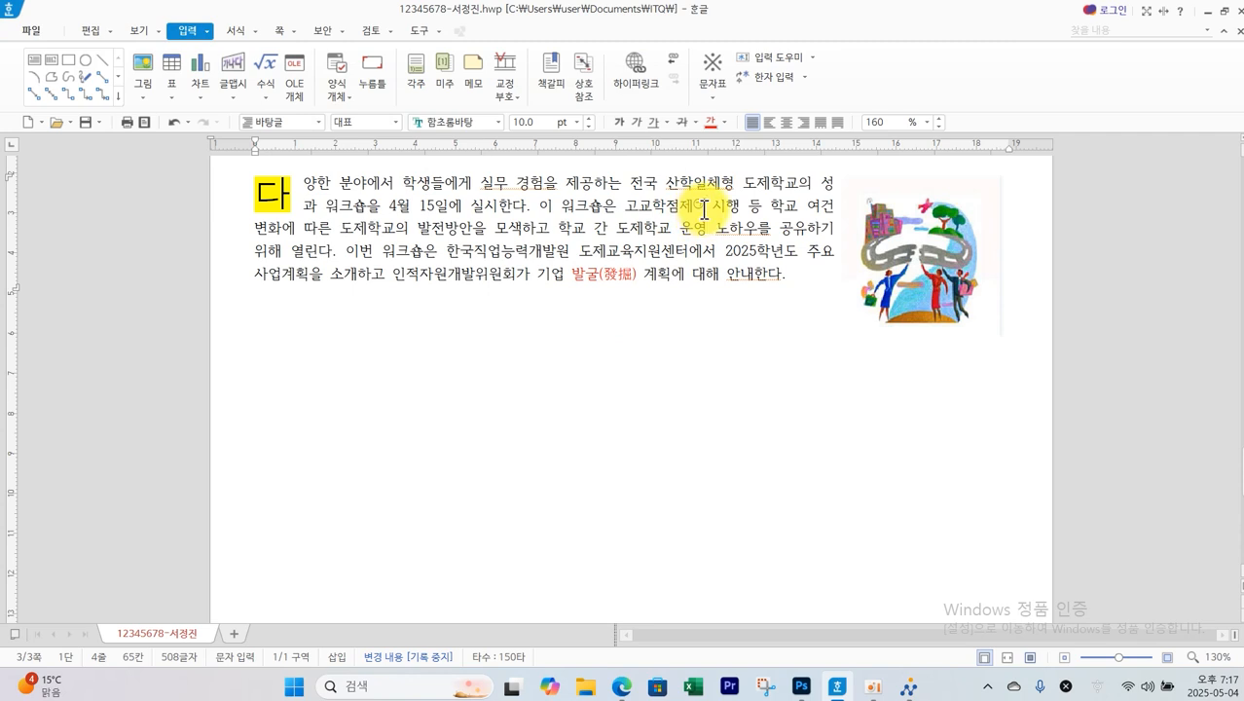
Nudge the picture slightly to the right so the body paragraph's line breaks match the exam
{"action": "left_click_drag", "start_coordinate": [863, 220], "coordinate": [869, 219]}
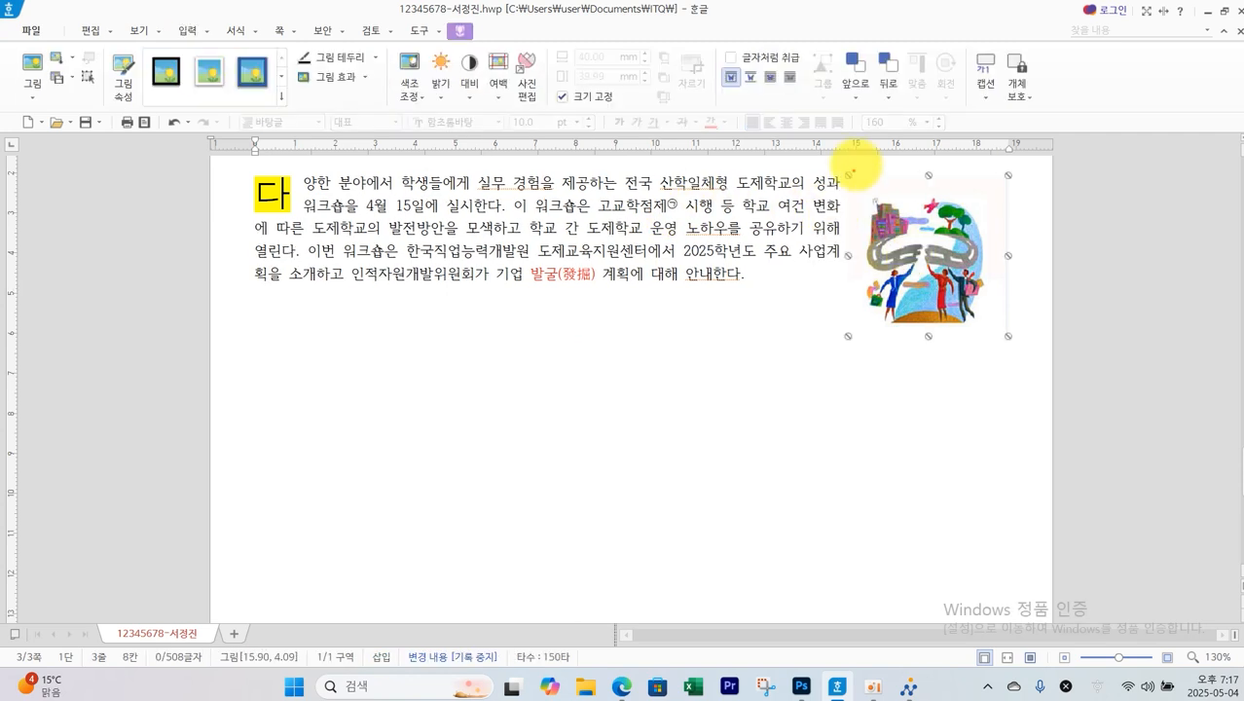
{"action": "left_click_drag", "start_coordinate": [836, 175], "coordinate": [837, 255]}
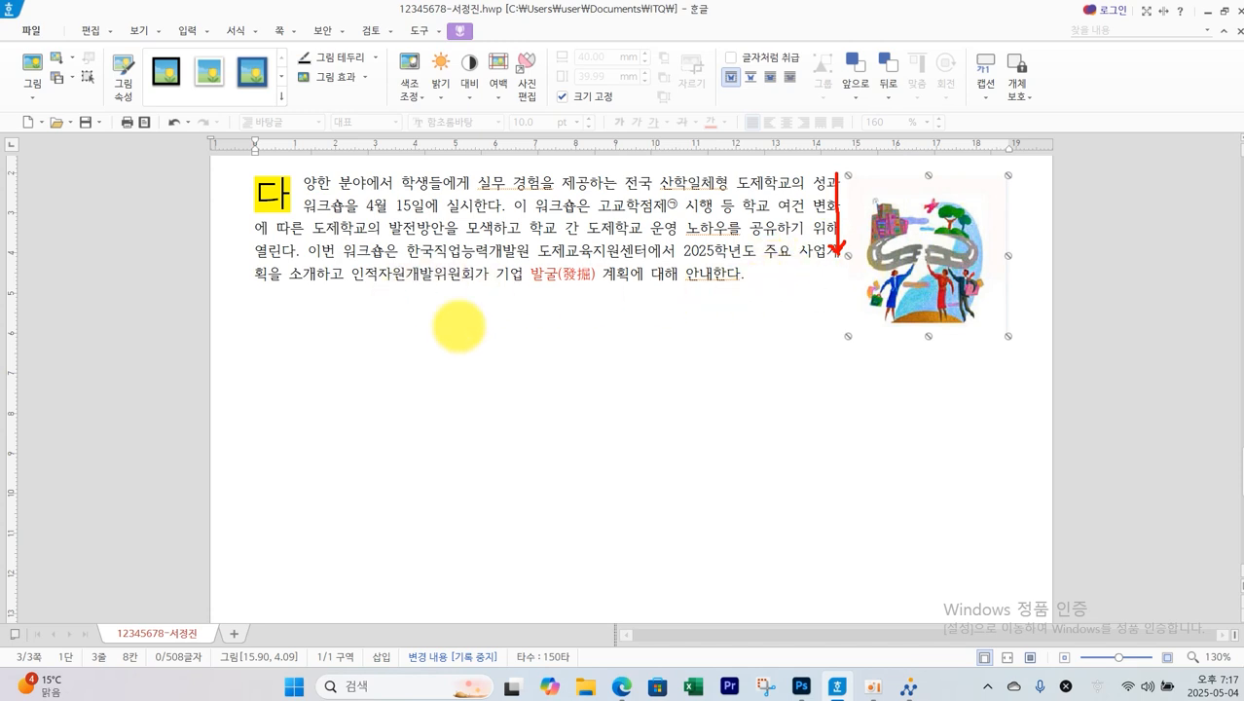
Add the indented second body paragraph, from "도제학교 경쟁력 강화를 위한" to "직업교육 훈련 모델이다."
{"action": "left_click", "coordinate": [751, 278]}
{"action": "key", "text": "Return"}
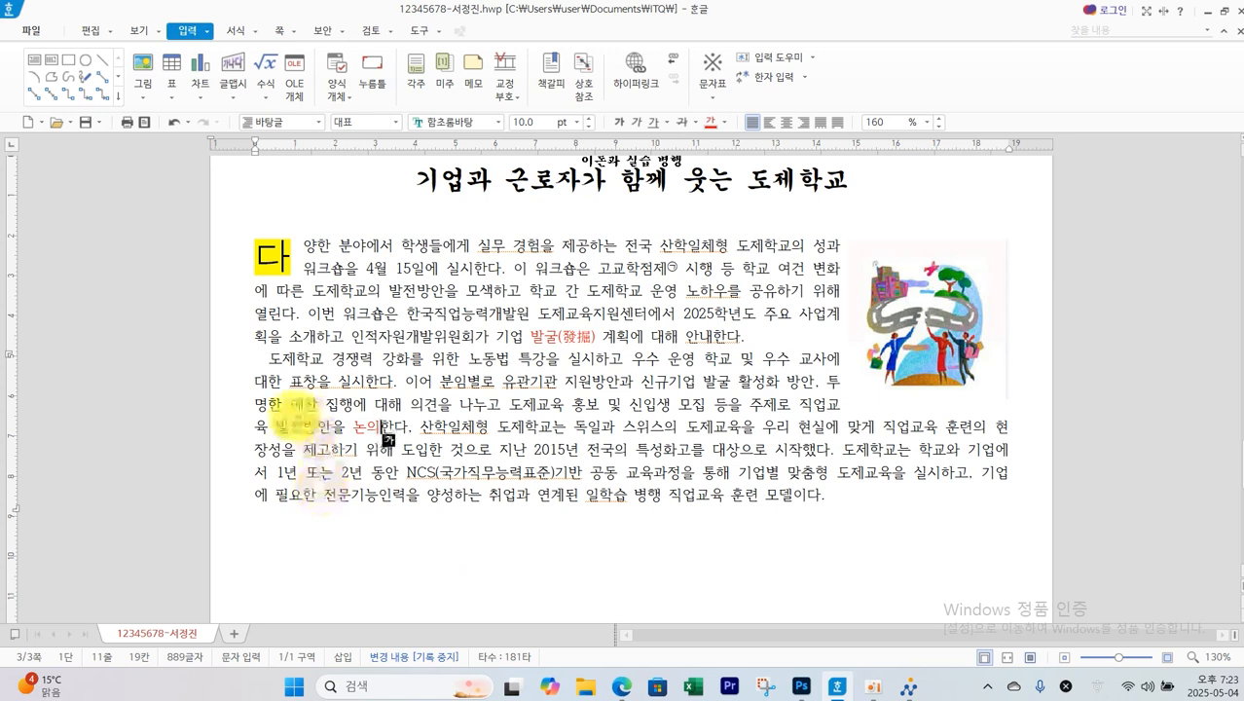
{"action": "left_click_drag", "start_coordinate": [244, 356], "coordinate": [273, 337]}
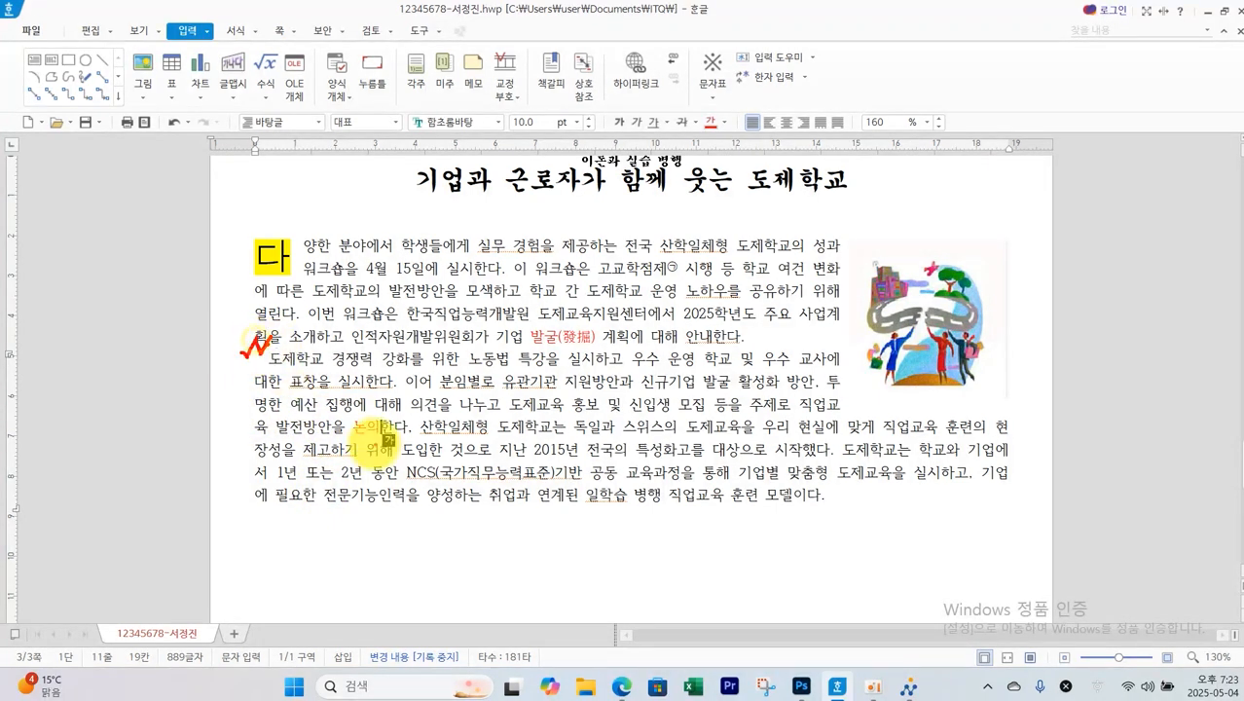
Convert "논의" in the second body paragraph to Hanja in the 한글(漢字) format, choosing 論議
{"action": "mouse_move", "coordinate": [382, 417]}
{"action": "left_mouse_down"}
{"action": "mouse_move", "coordinate": [356, 429]}
{"action": "mouse_move", "coordinate": [372, 440]}
{"action": "left_mouse_up"}
{"action": "key", "text": "Escape"}
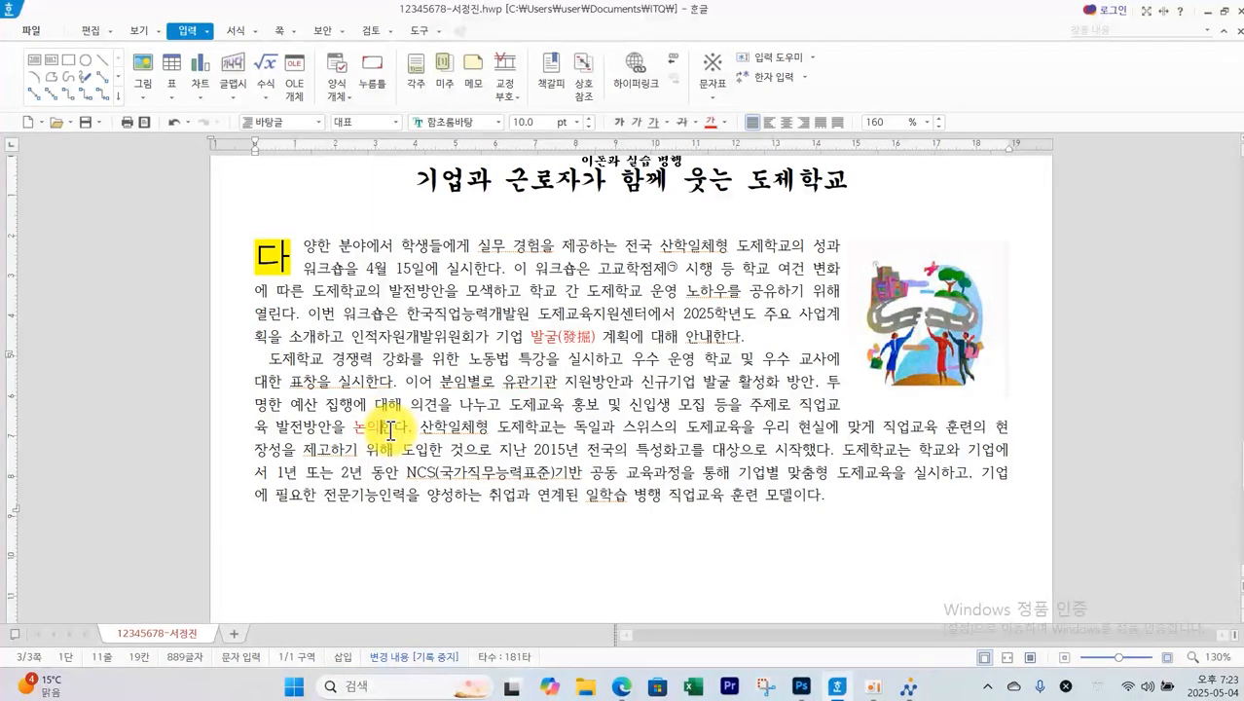
{"action": "key", "text": "F9"}
{"action": "left_click", "coordinate": [681, 143]}
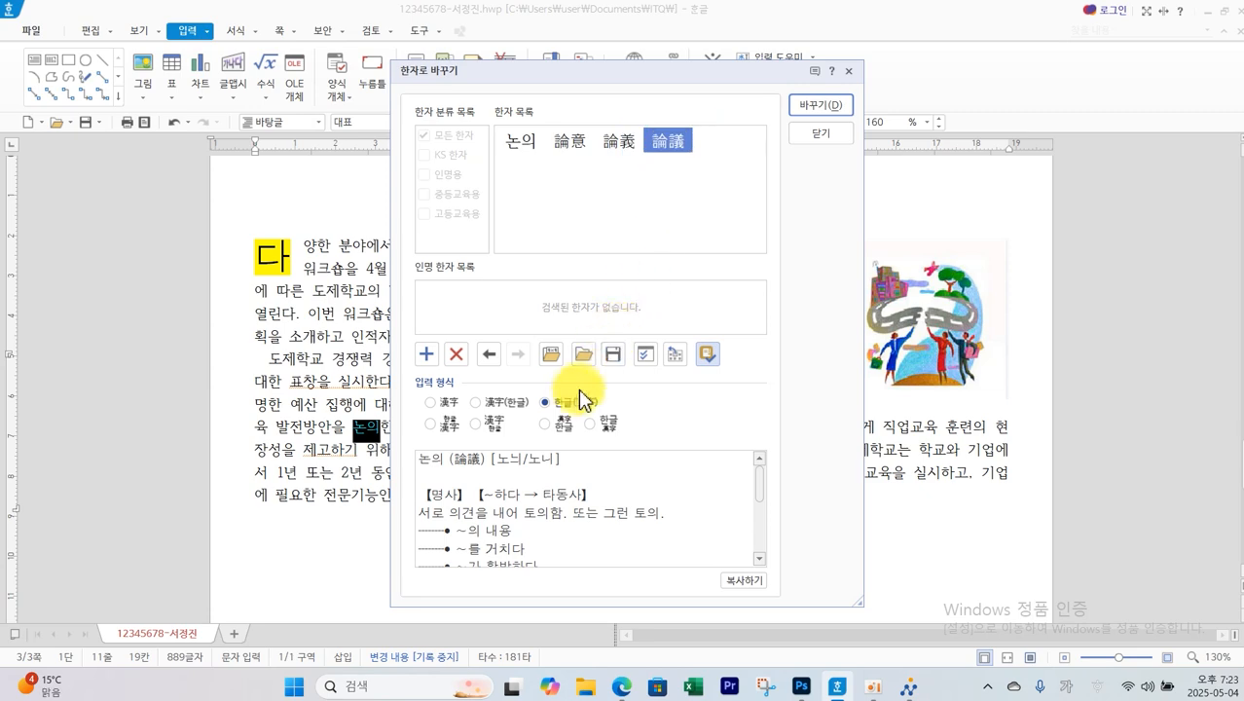
{"action": "left_click", "coordinate": [808, 107]}
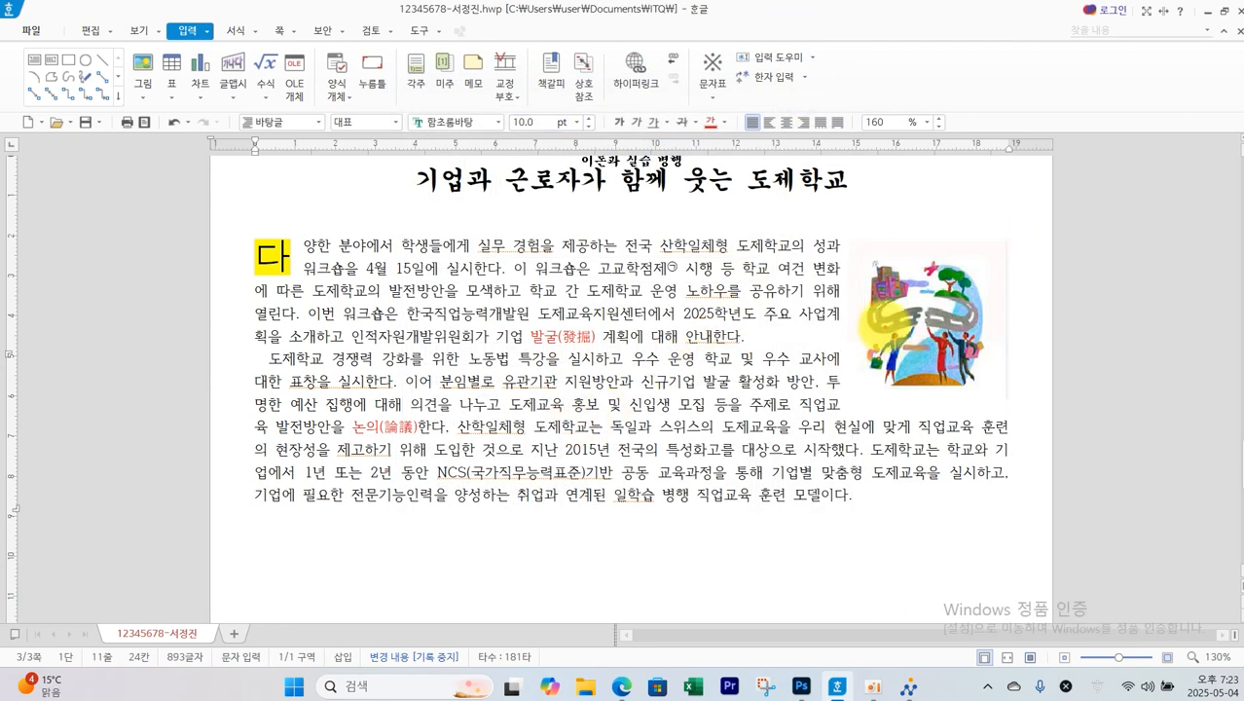
{"action": "mouse_move", "coordinate": [834, 301]}
{"action": "left_mouse_down"}
{"action": "mouse_move", "coordinate": [833, 313]}
{"action": "mouse_move", "coordinate": [851, 300]}
{"action": "left_mouse_up"}
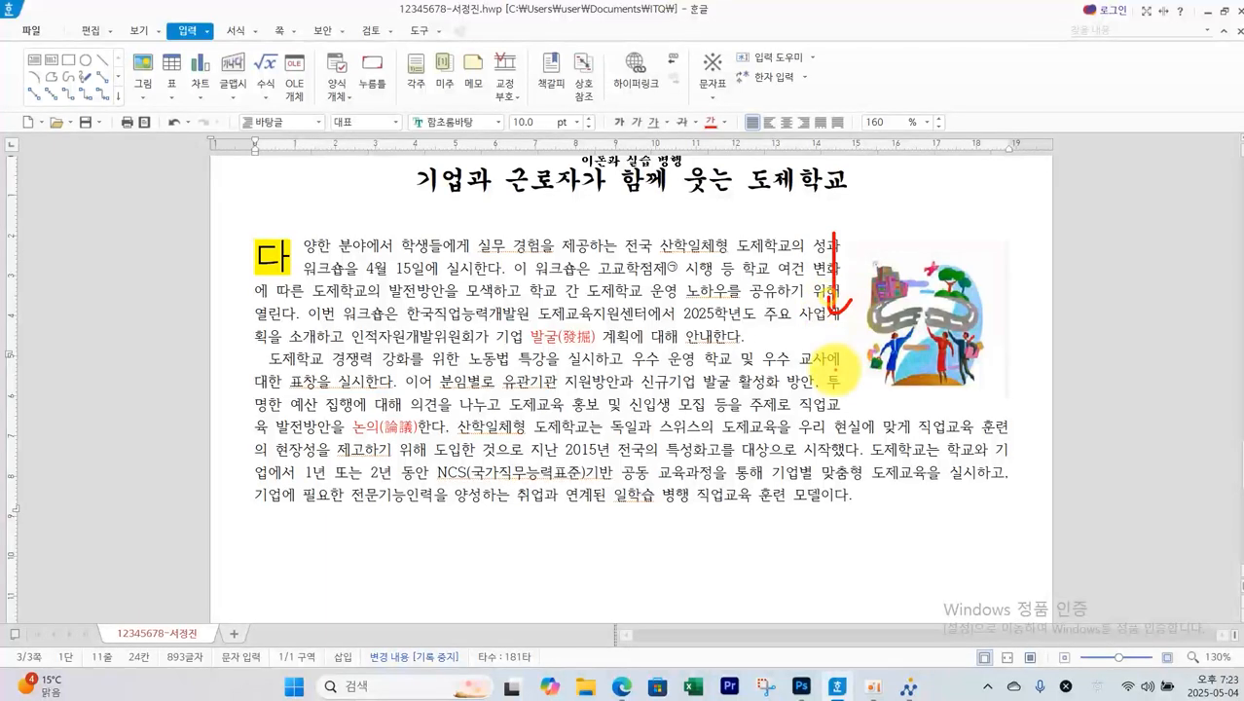
{"action": "mouse_move", "coordinate": [838, 351]}
{"action": "left_mouse_down"}
{"action": "mouse_move", "coordinate": [843, 403]}
{"action": "mouse_move", "coordinate": [871, 382]}
{"action": "left_mouse_up"}
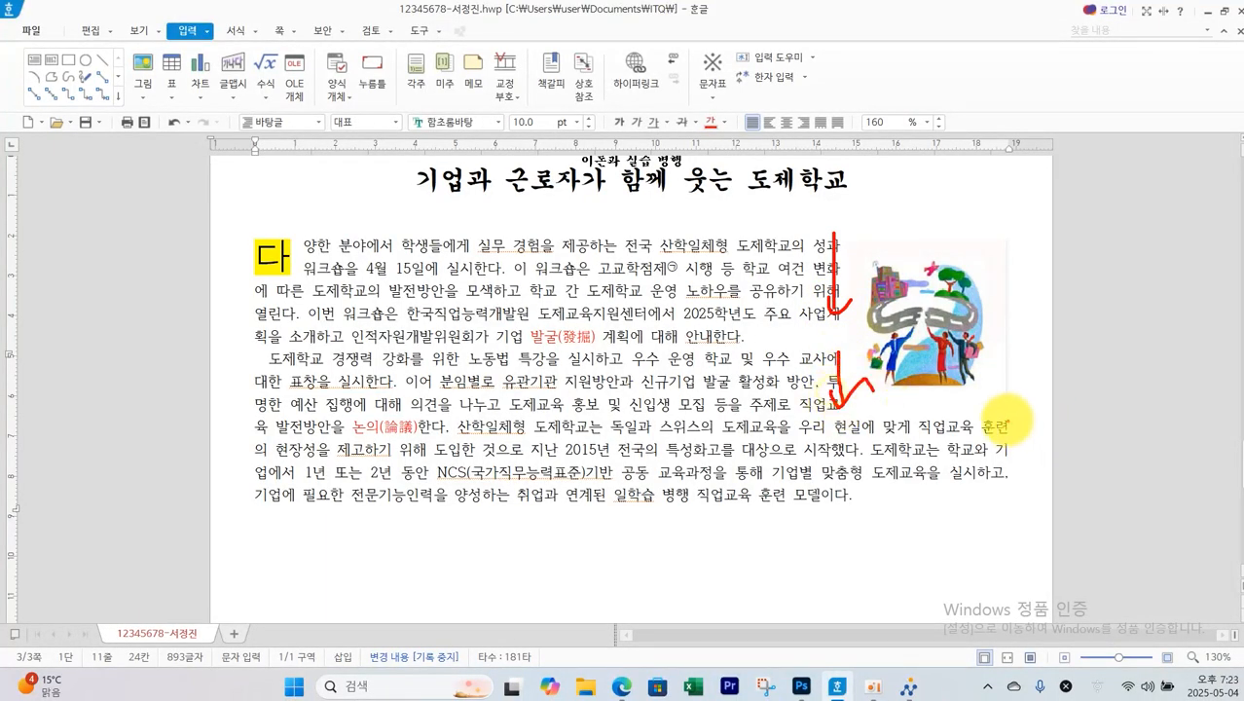
{"action": "mouse_move", "coordinate": [1007, 417]}
{"action": "left_mouse_down"}
{"action": "mouse_move", "coordinate": [1008, 479]}
{"action": "mouse_move", "coordinate": [1017, 465]}
{"action": "left_mouse_up"}
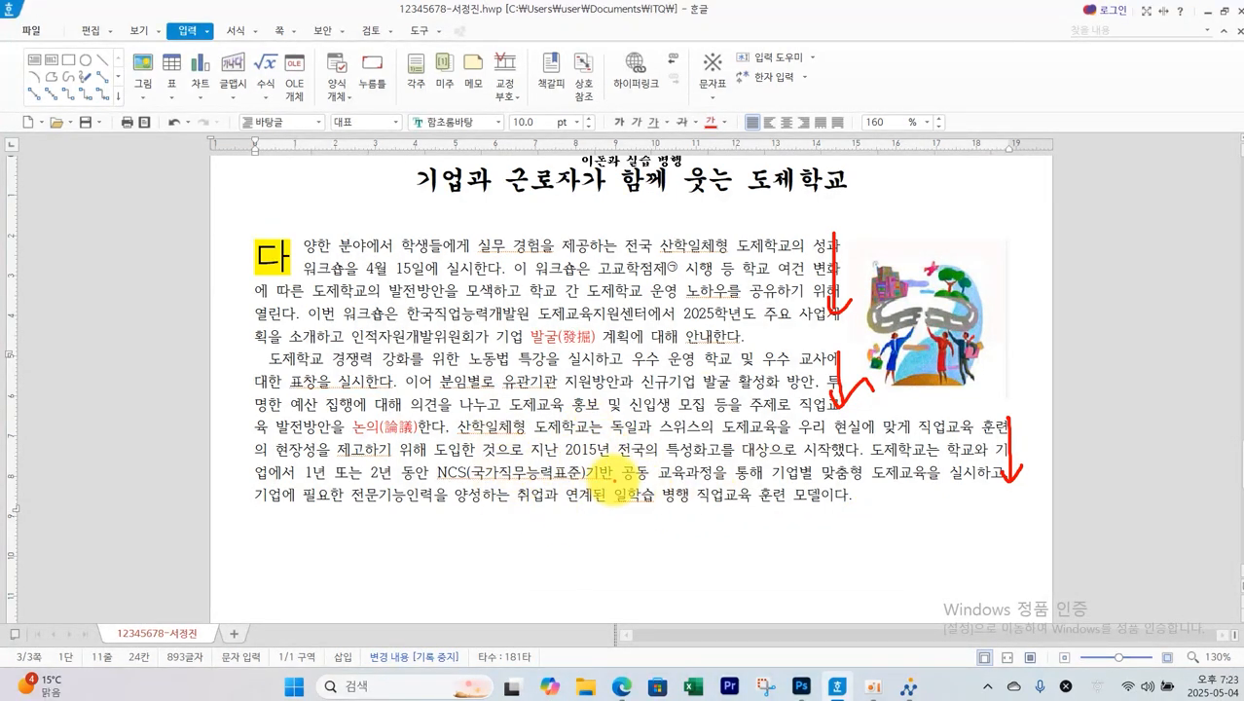
{"action": "key", "text": "Escape"}
Set the text color of "발굴(發掘)" and "논의(論議)" to black
{"action": "left_click_drag", "start_coordinate": [530, 337], "coordinate": [596, 338]}
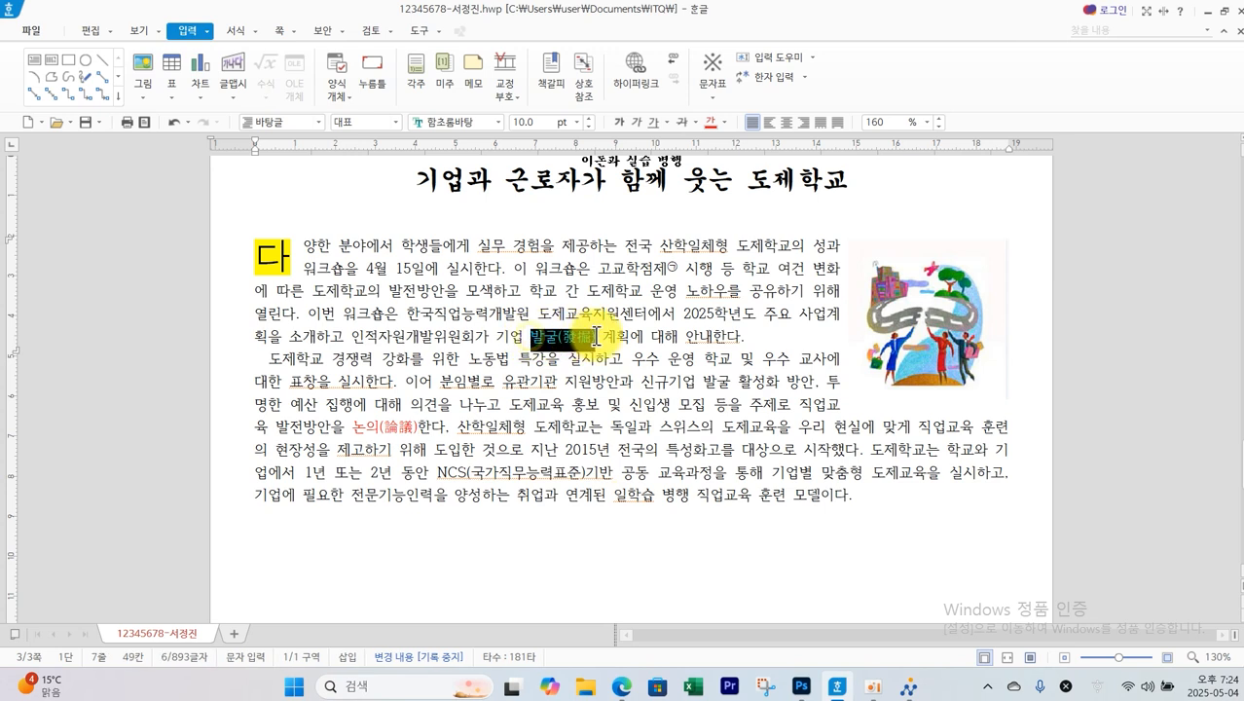
{"action": "left_click", "coordinate": [727, 123]}
{"action": "left_click_drag", "start_coordinate": [353, 427], "coordinate": [418, 427]}
{"action": "left_click", "coordinate": [478, 516]}
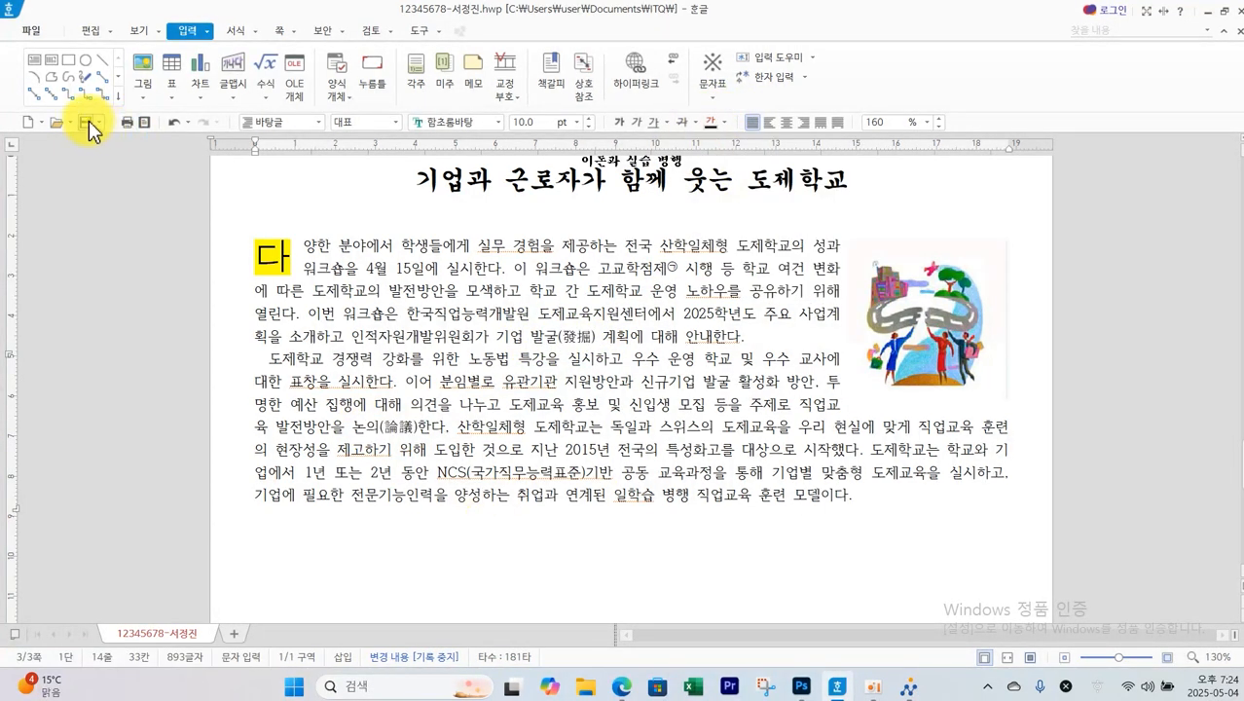
Save the document, switch to the exam submission program, send the answer file (답안 전송), and close the sending dialog
{"action": "left_click", "coordinate": [90, 125]}
{"action": "left_click", "coordinate": [908, 687]}
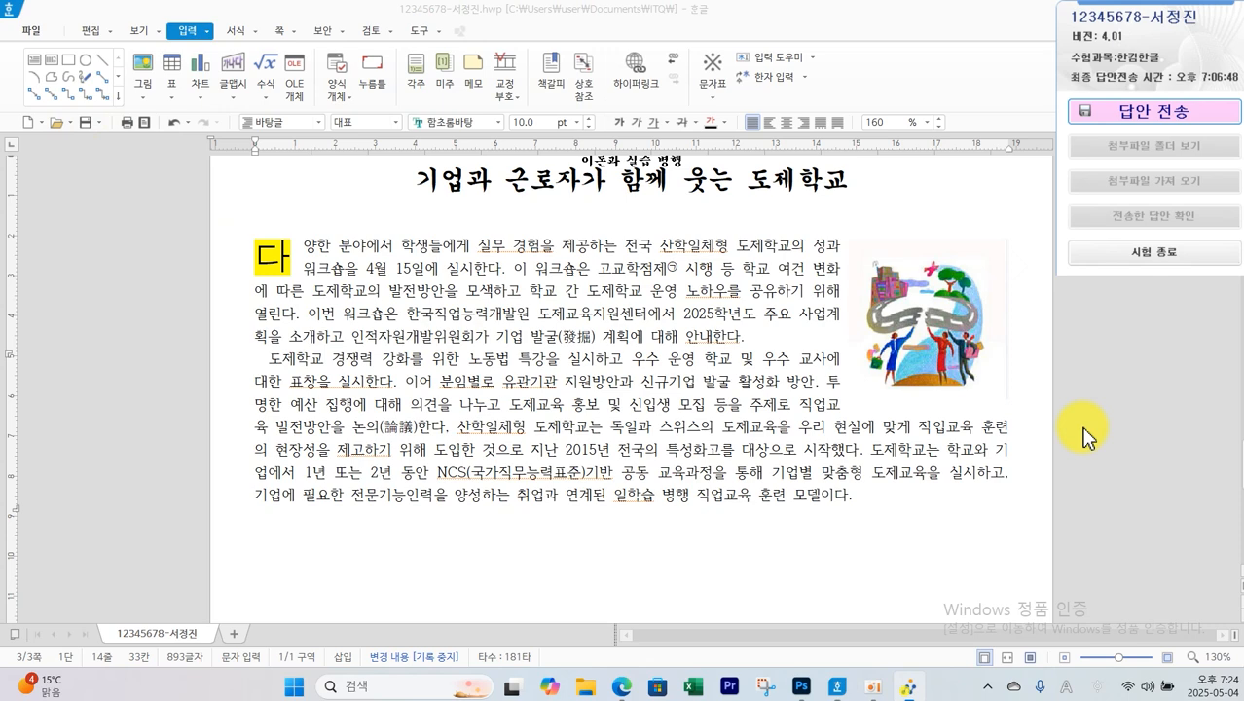
{"action": "left_click", "coordinate": [1107, 132]}
{"action": "left_click", "coordinate": [603, 397]}
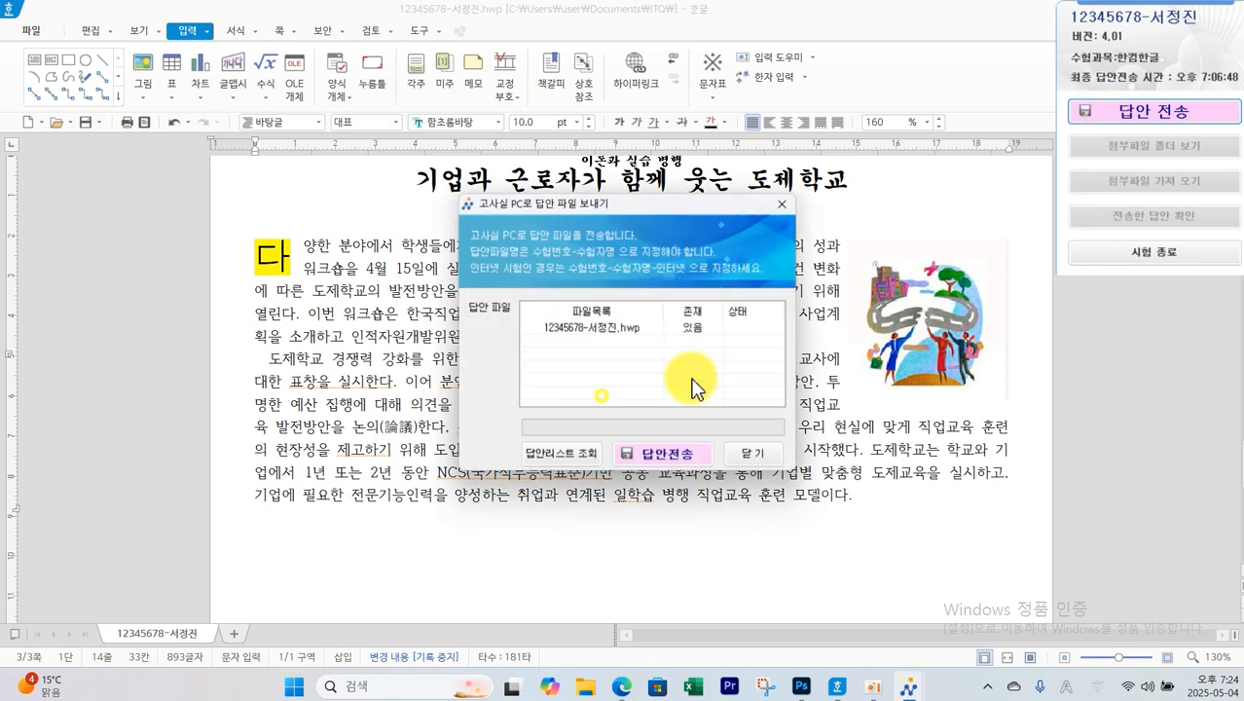
{"action": "left_click", "coordinate": [672, 456]}
{"action": "left_click", "coordinate": [676, 389]}
{"action": "left_click", "coordinate": [753, 453]}
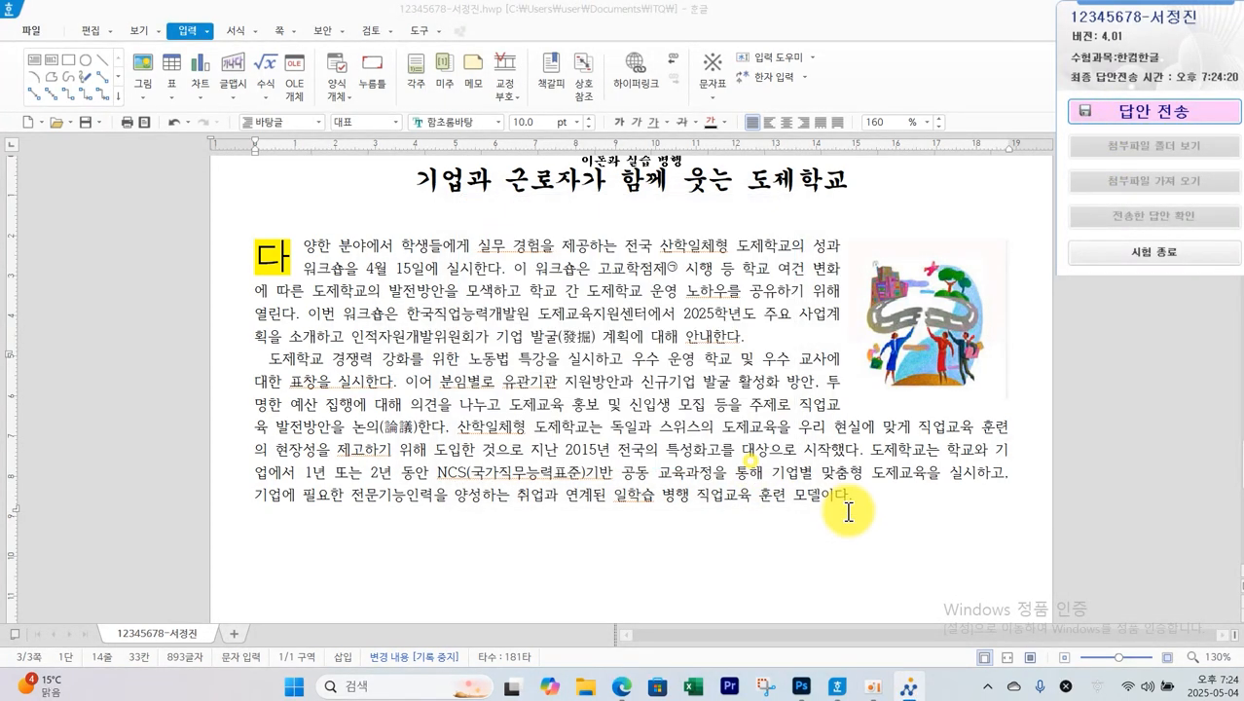
Back in Hangul, start a new line one blank line below the body text, and consult the next section in the exam PDF
{"action": "left_click", "coordinate": [872, 504]}
{"action": "key", "text": "Return"}
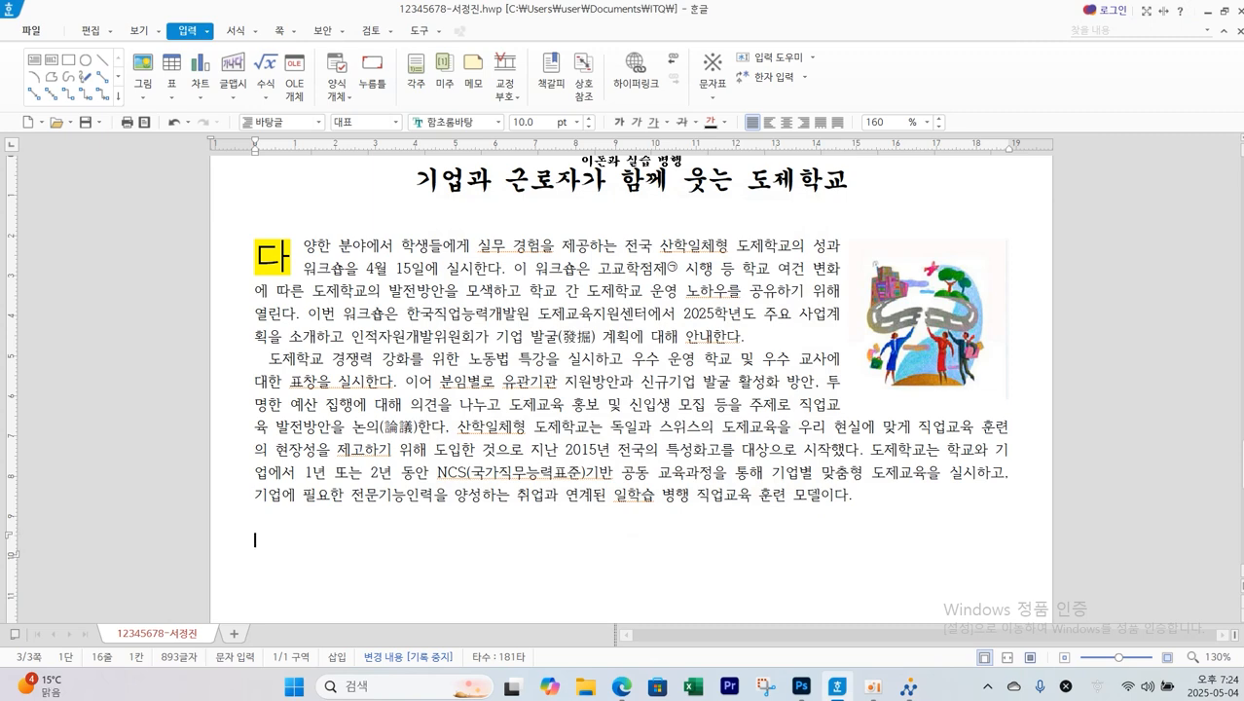
{"action": "scroll", "coordinate": [730, 208], "scroll_direction": "down", "scroll_amount": 2}
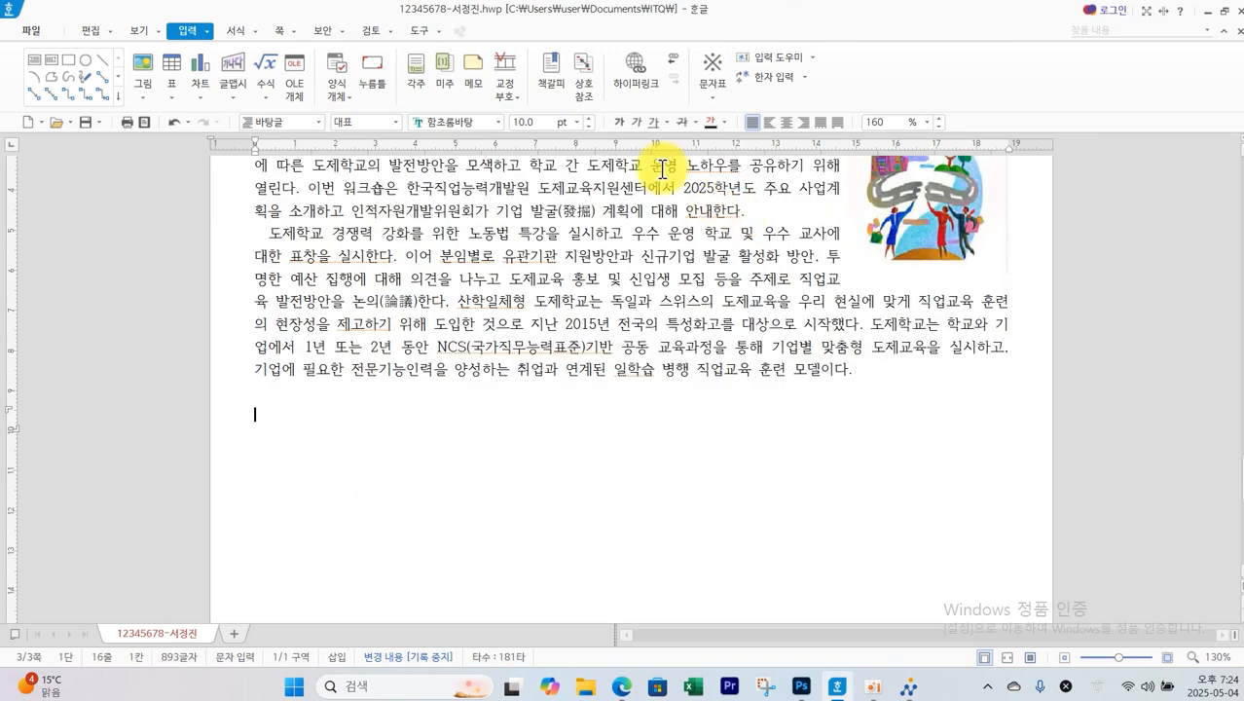
{"action": "left_click", "coordinate": [621, 686]}
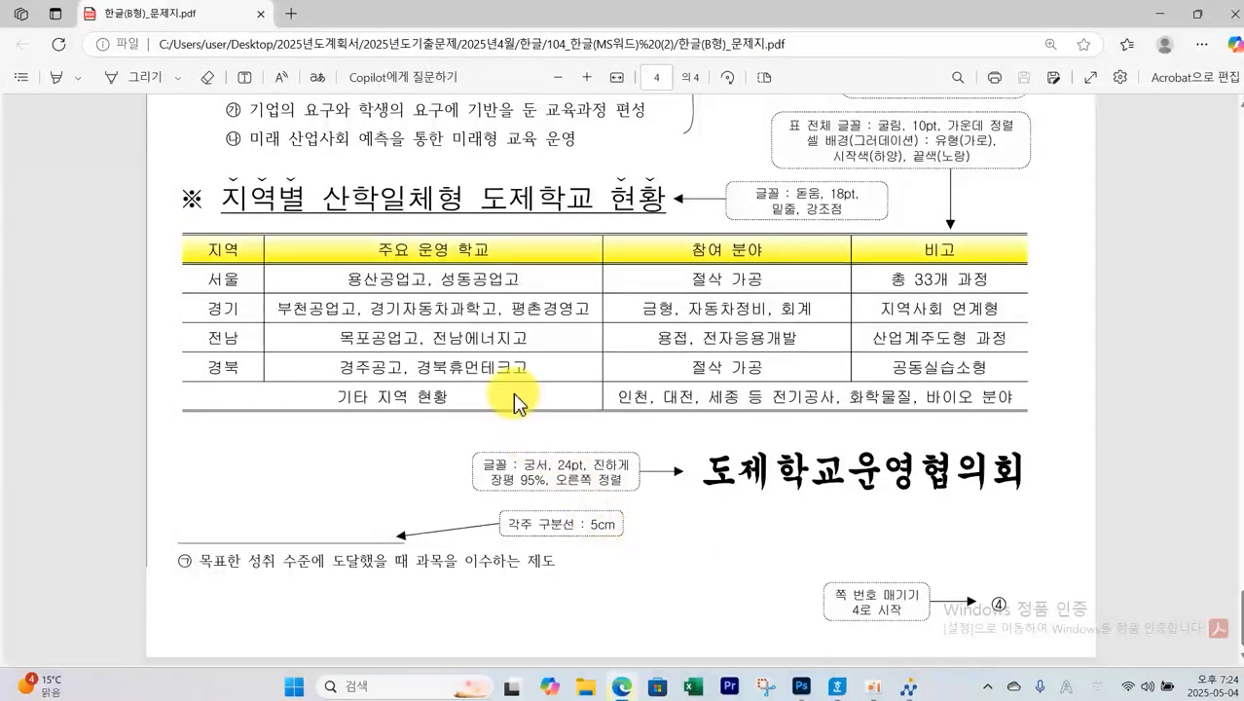
{"action": "scroll", "coordinate": [513, 392], "scroll_direction": "up", "scroll_amount": 3}
{"action": "scroll", "coordinate": [513, 392], "scroll_direction": "up", "scroll_amount": 2}
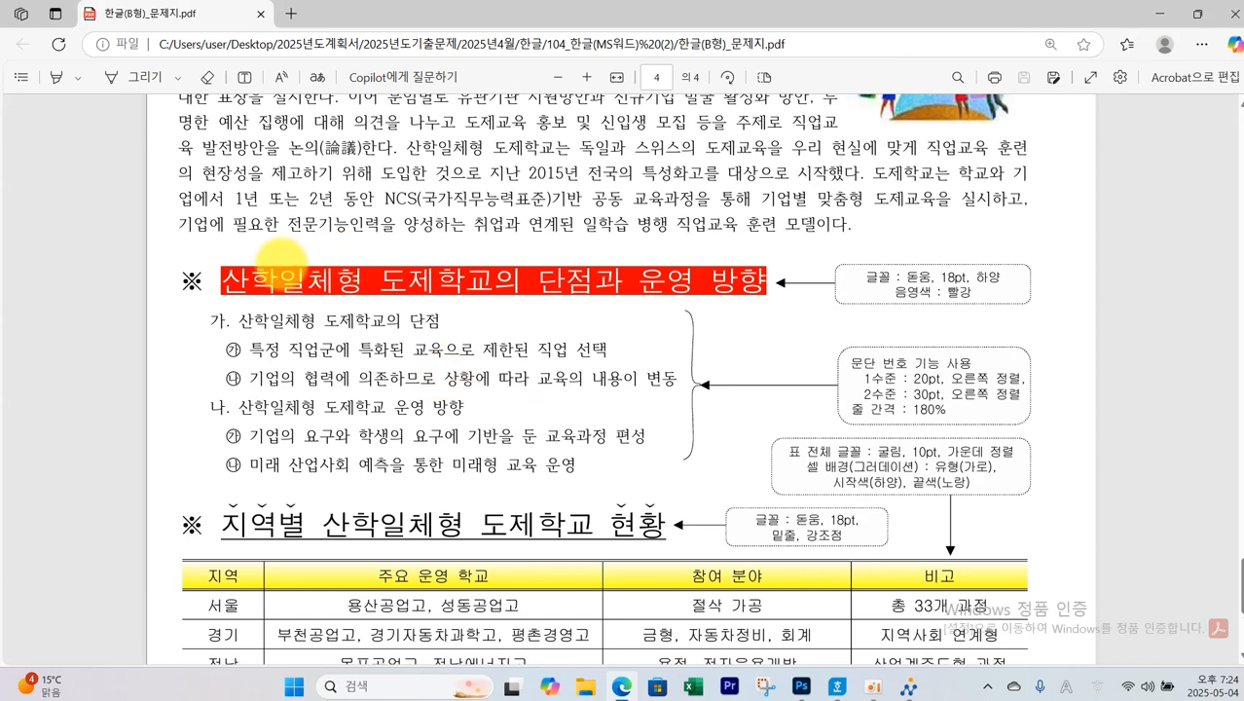
{"action": "mouse_move", "coordinate": [163, 247]}
{"action": "left_mouse_down"}
{"action": "mouse_move", "coordinate": [710, 492]}
{"action": "mouse_move", "coordinate": [762, 476]}
{"action": "left_mouse_up"}
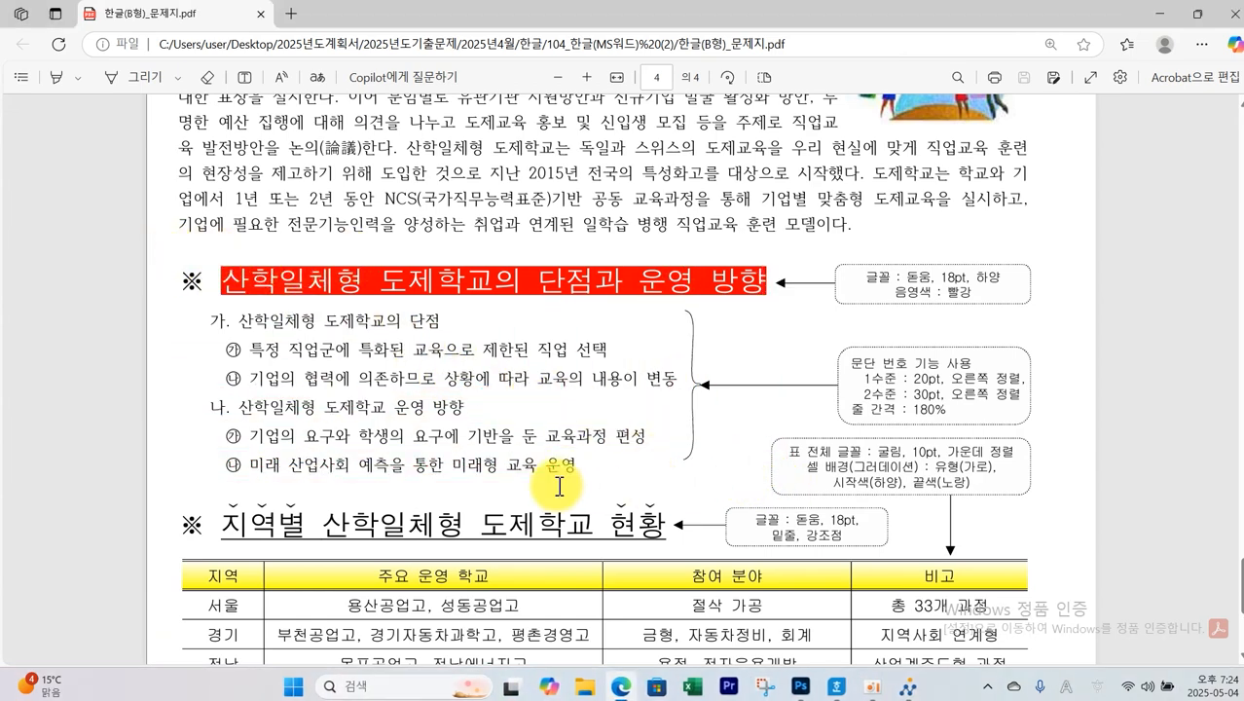
{"action": "left_click", "coordinate": [836, 686]}
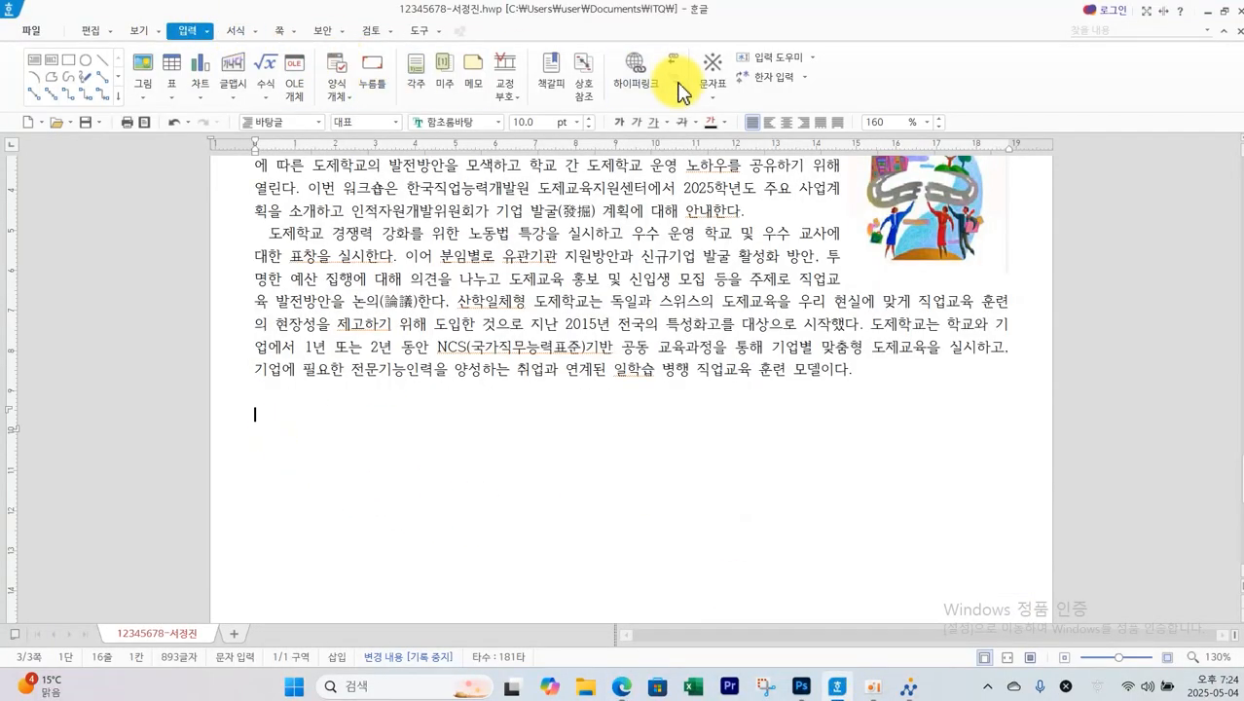
Insert ※ from the HNC 전각 기호(일반) characters, write the heading "산학일체형 도제학교의 단점과 운영 방향" with its six lines, and leave a blank line below
{"action": "left_click", "coordinate": [725, 92]}
{"action": "left_click", "coordinate": [739, 150]}
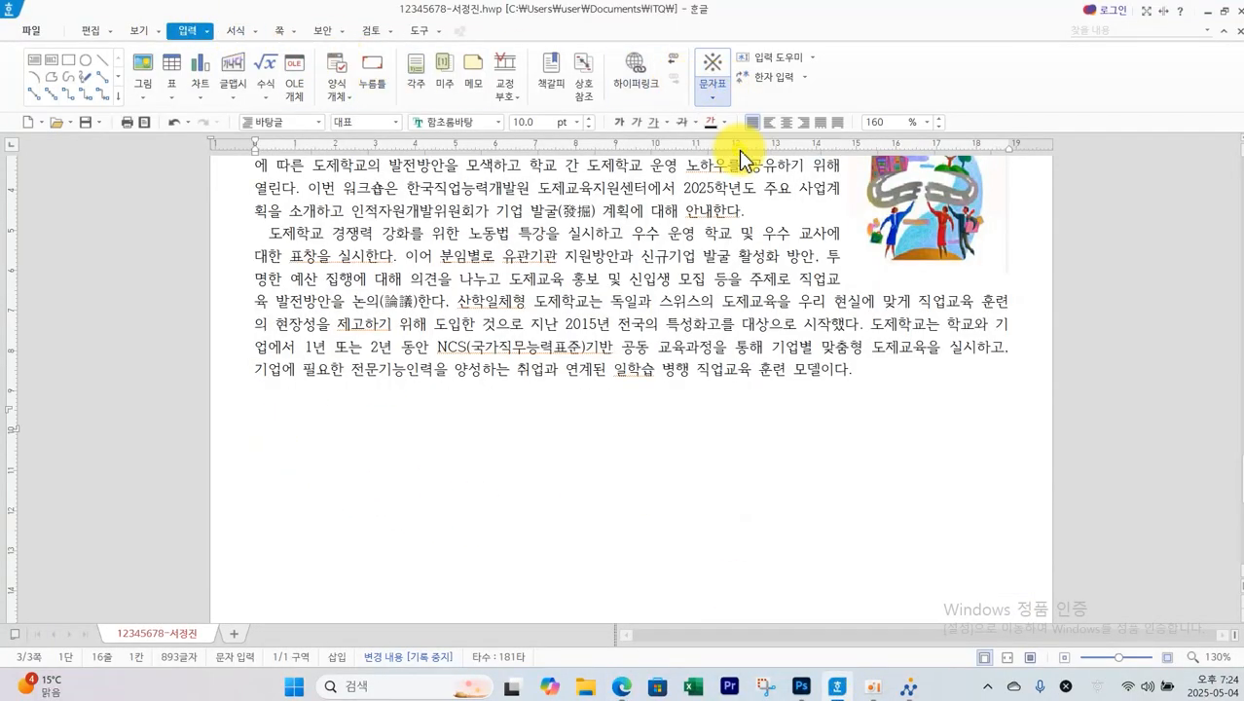
{"action": "left_click", "coordinate": [508, 122]}
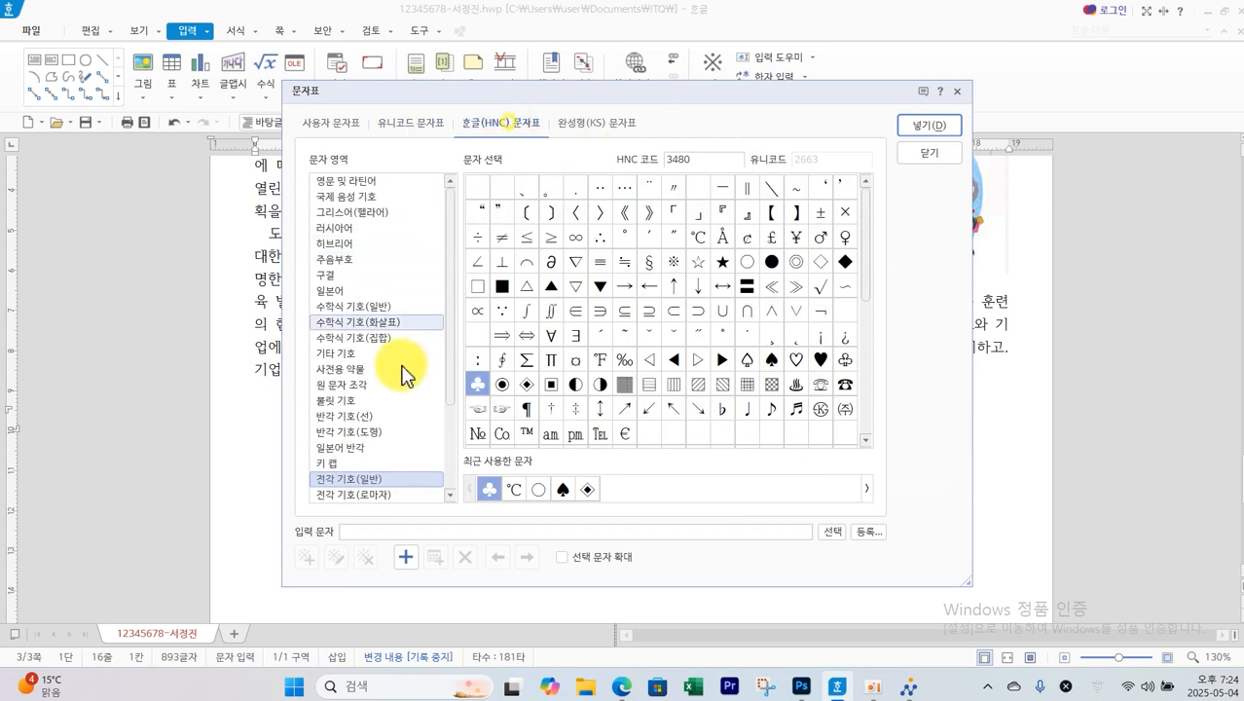
{"action": "left_click", "coordinate": [372, 479]}
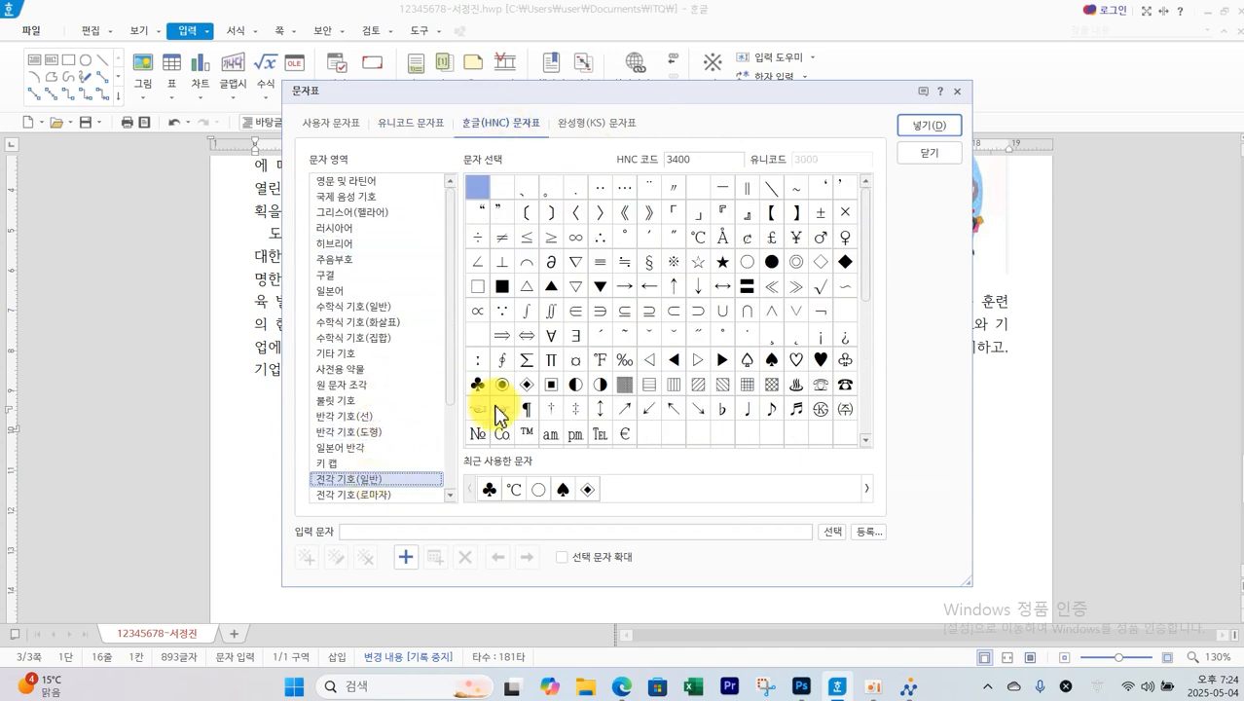
{"action": "left_click", "coordinate": [673, 263]}
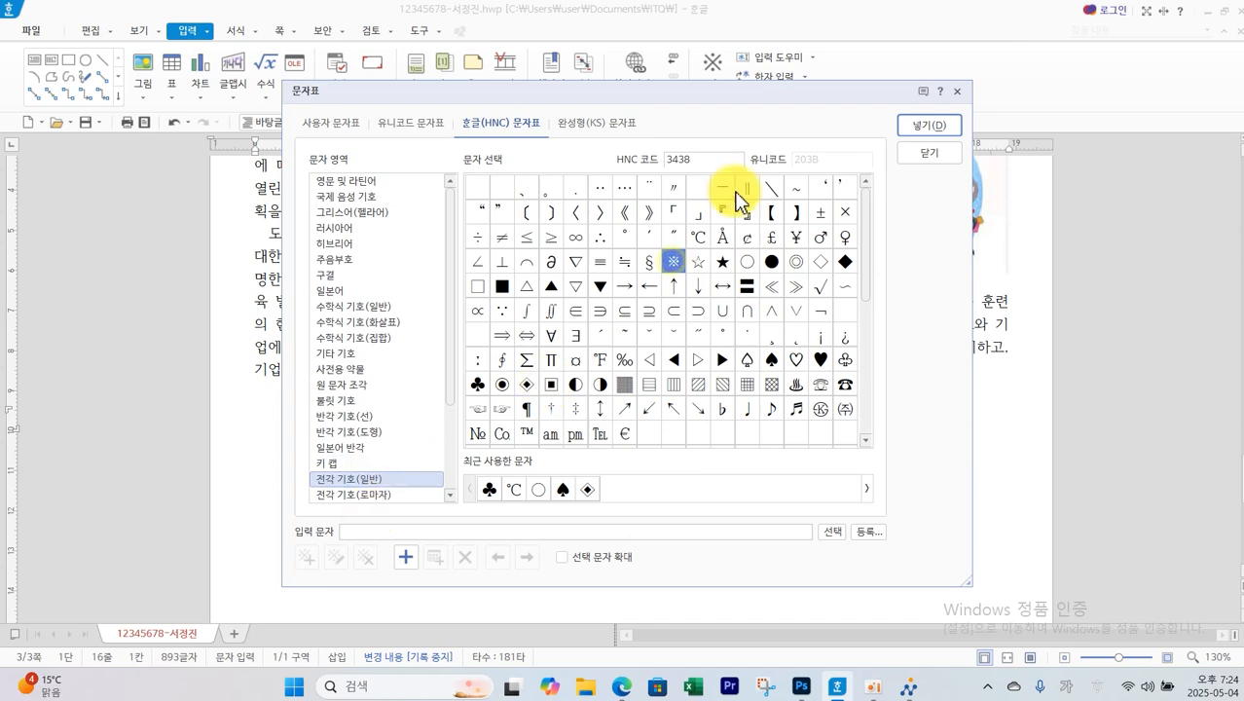
{"action": "left_click", "coordinate": [916, 131]}
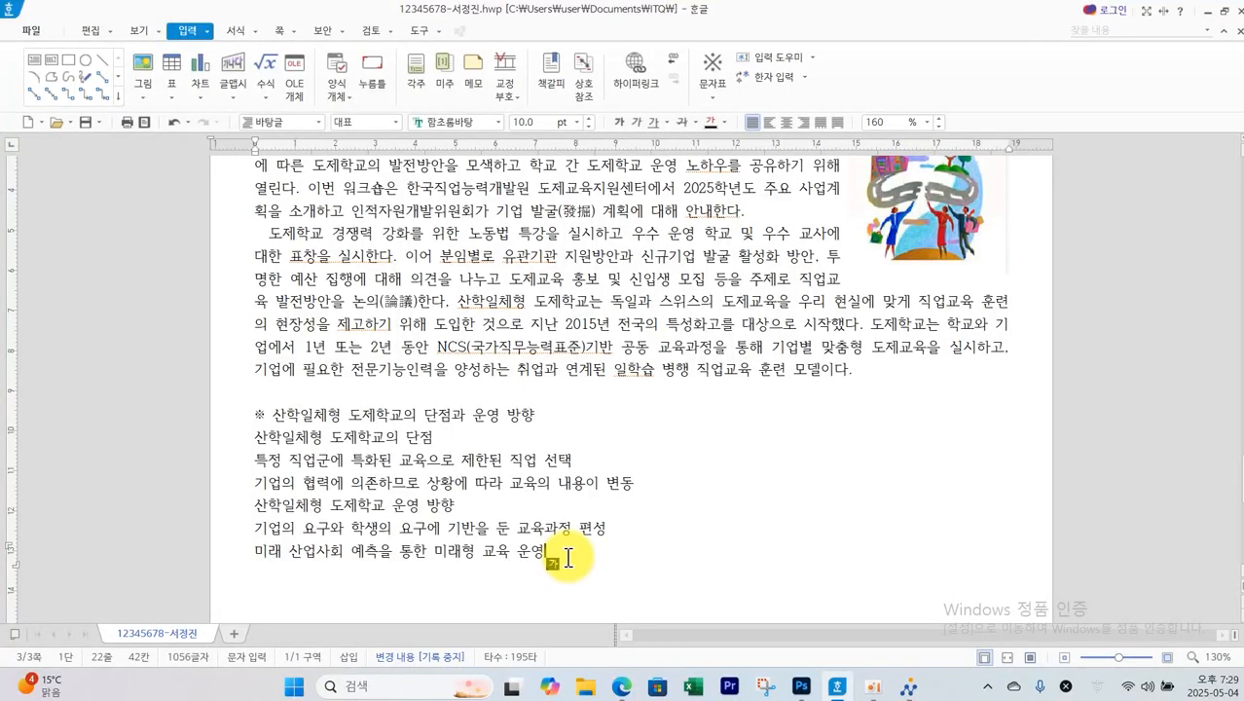
{"action": "key", "text": "Return"}
{"action": "key", "text": "Return"}
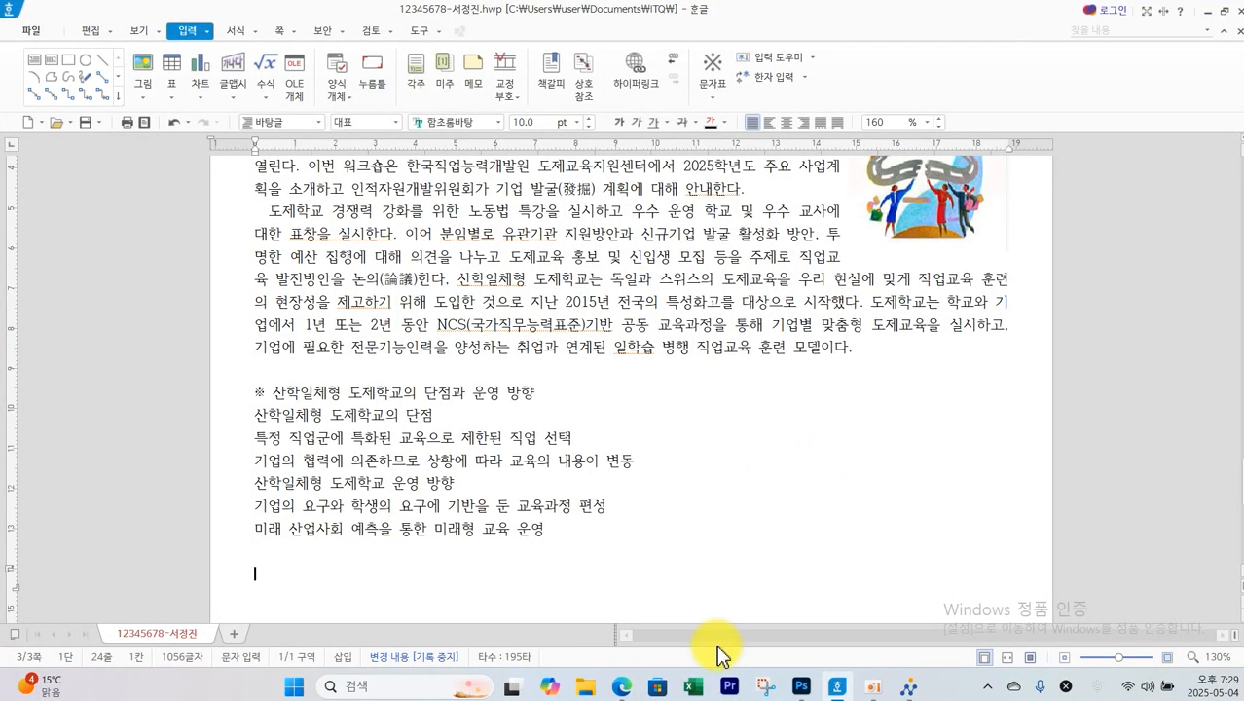
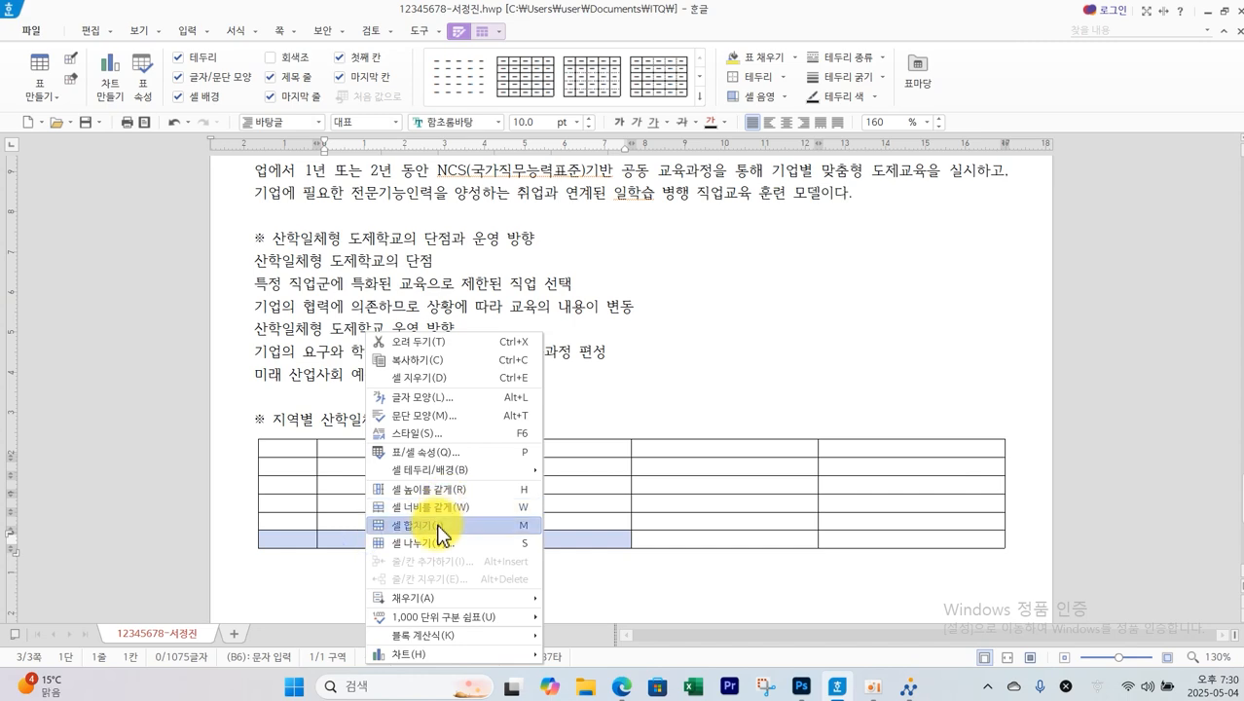
In the table's last row, merge the first two cells into one and the last two cells into one
{"action": "left_click", "coordinate": [436, 523]}
{"action": "left_click_drag", "start_coordinate": [680, 537], "coordinate": [880, 537]}
{"action": "right_click", "coordinate": [879, 537]}
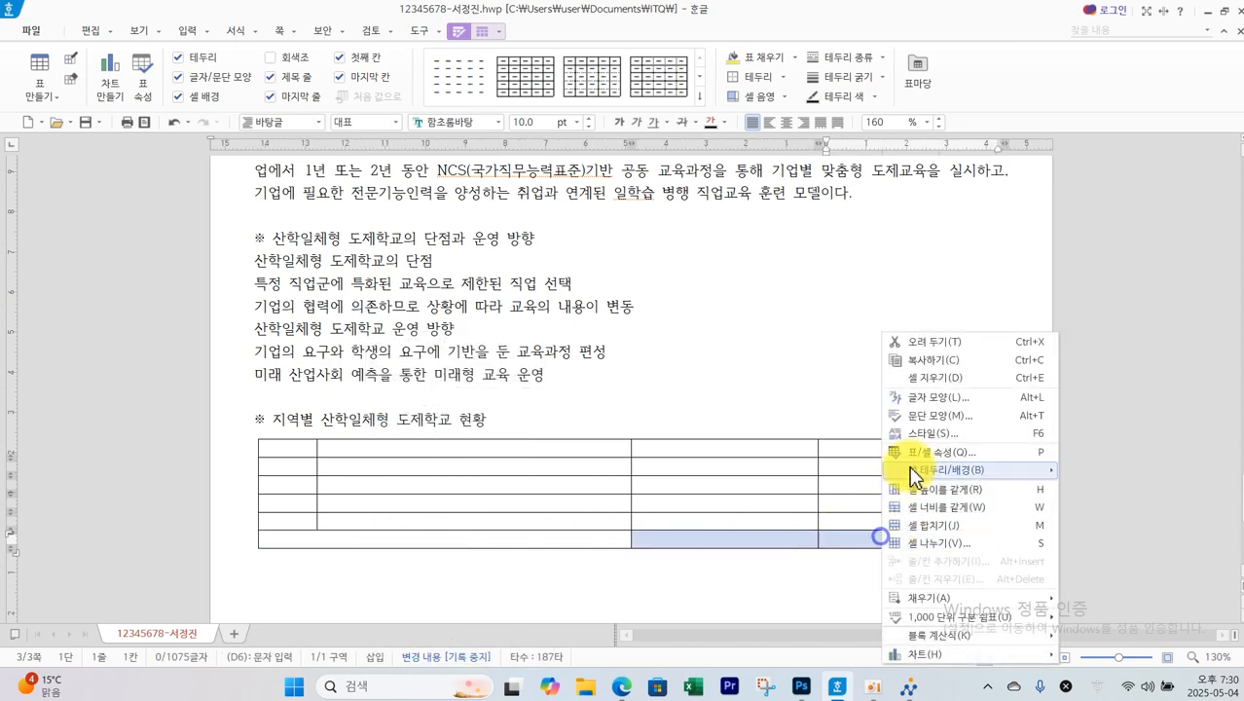
{"action": "left_click", "coordinate": [1018, 526]}
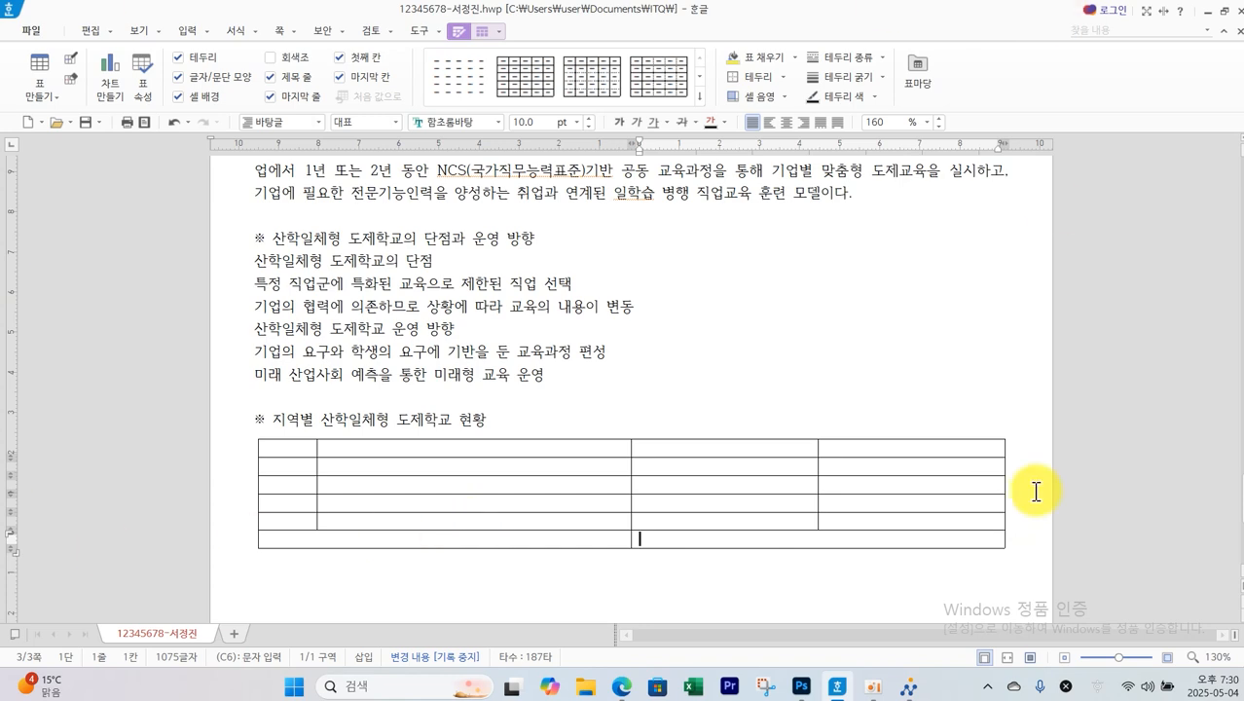
Switch to the exam PDF and examine the required font, size, color and shading of the "산학일체형 도제학교의 단점과 운영 방향" heading
{"action": "scroll", "coordinate": [277, 550], "scroll_direction": "up", "scroll_amount": 3}
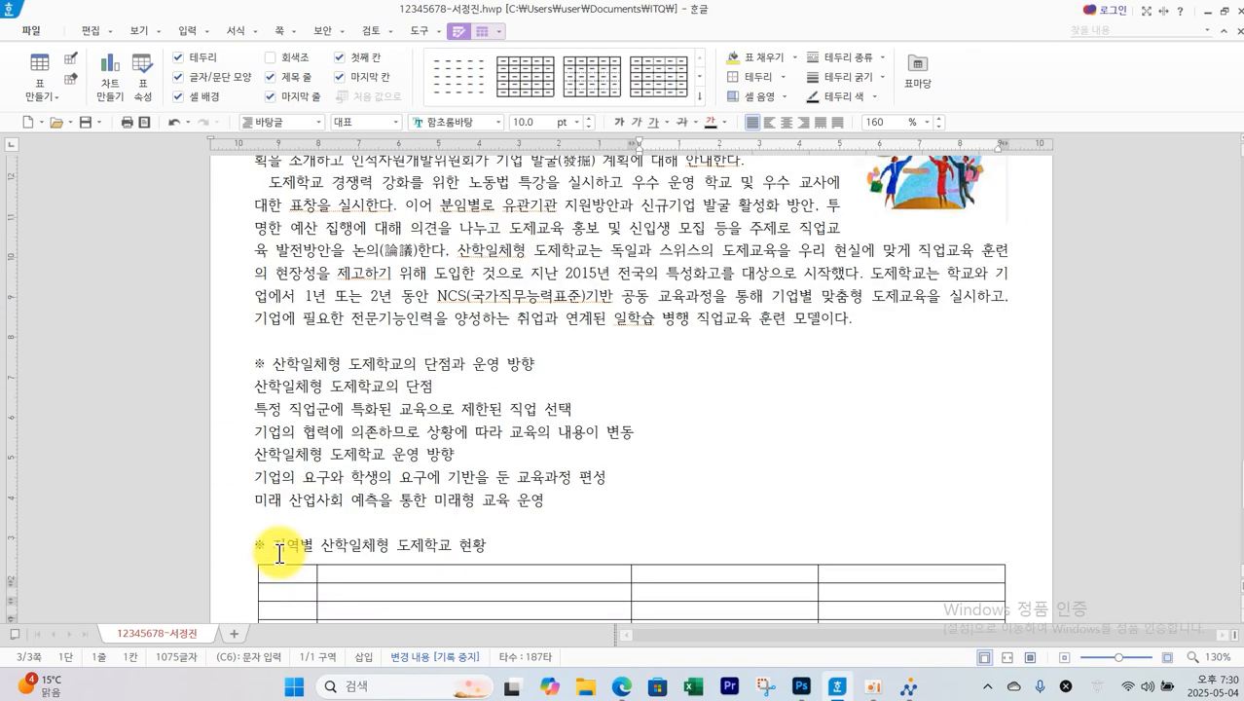
{"action": "key", "text": "alt+Tab"}
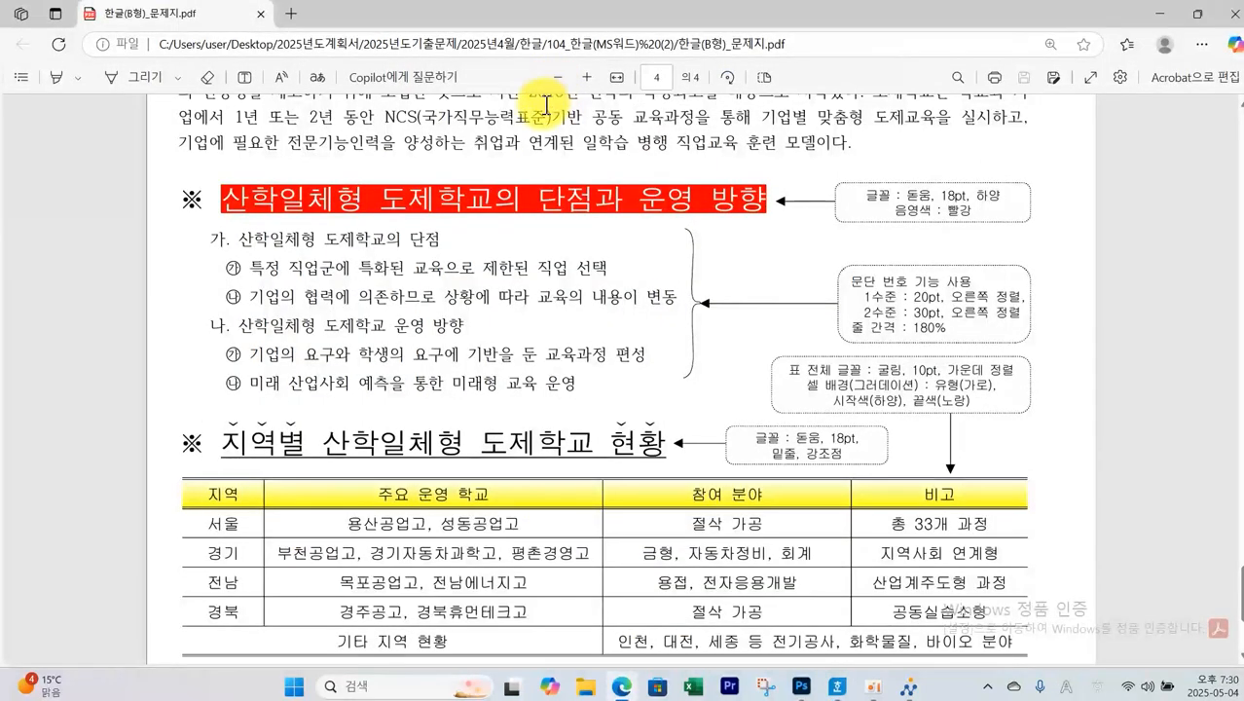
{"action": "left_click_drag", "start_coordinate": [159, 164], "coordinate": [756, 405]}
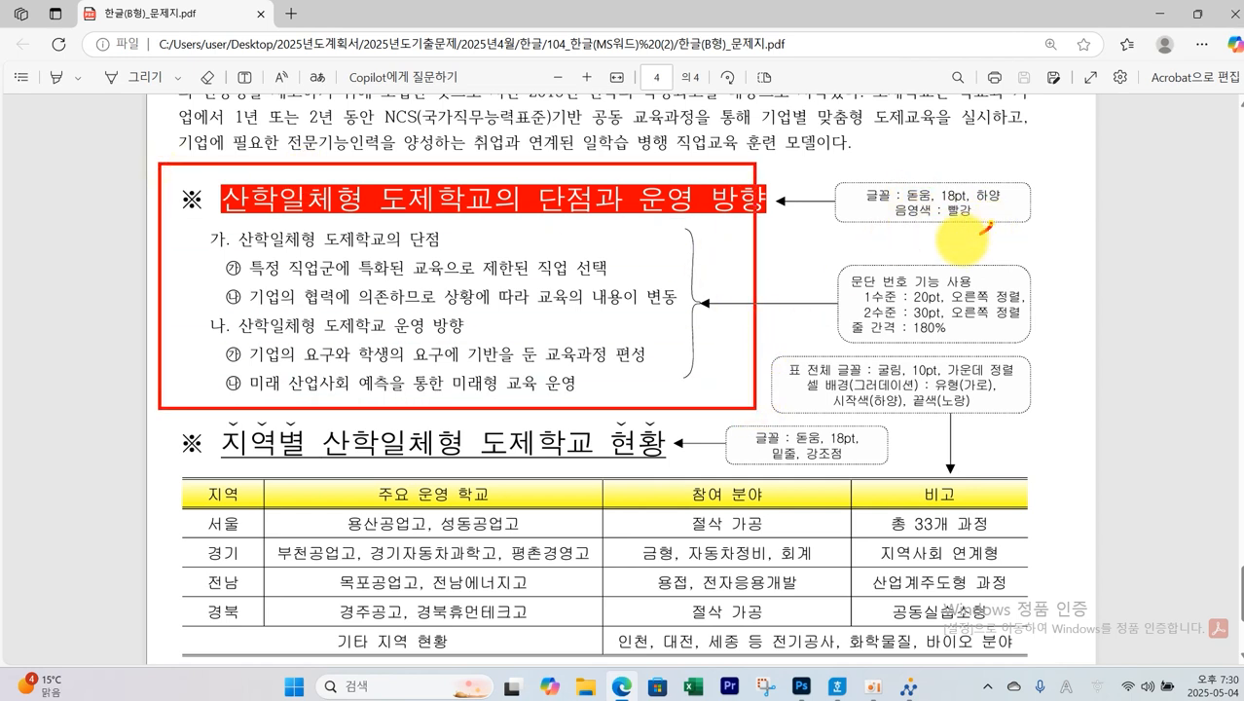
{"action": "mouse_move", "coordinate": [988, 227]}
{"action": "left_mouse_down"}
{"action": "mouse_move", "coordinate": [929, 138]}
{"action": "mouse_move", "coordinate": [979, 244]}
{"action": "left_mouse_up"}
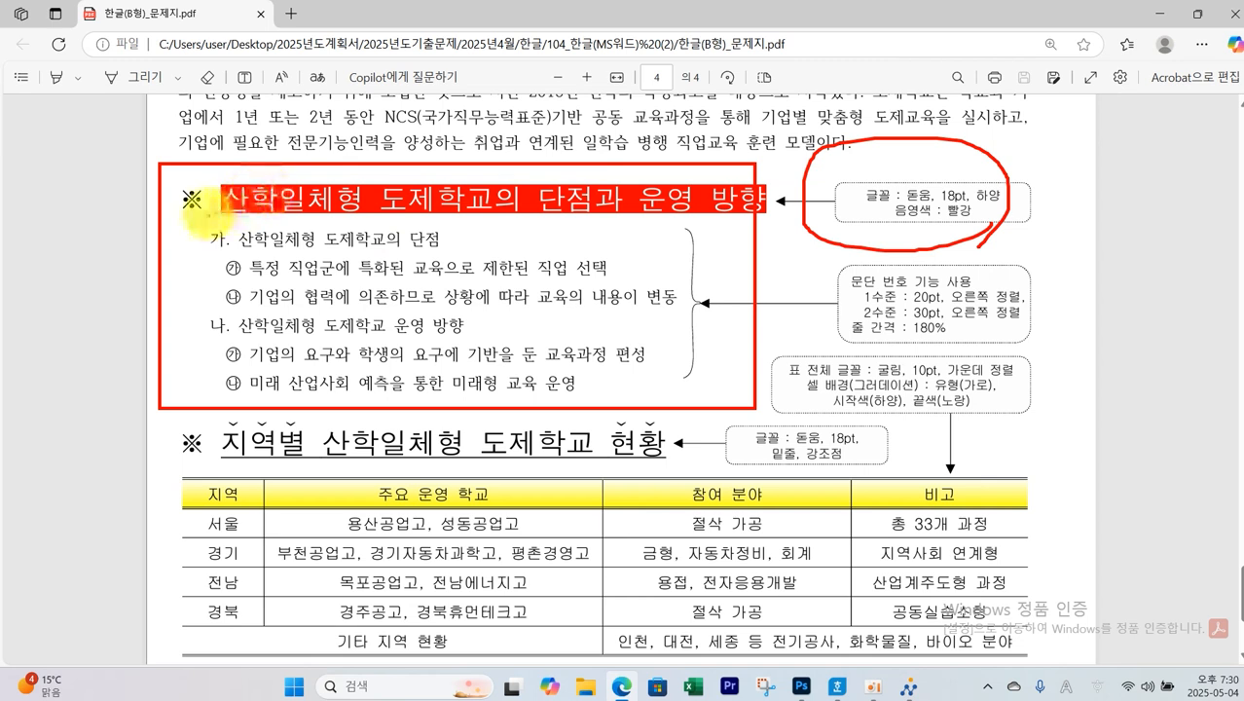
{"action": "mouse_move", "coordinate": [203, 180]}
{"action": "left_mouse_down"}
{"action": "mouse_move", "coordinate": [173, 207]}
{"action": "mouse_move", "coordinate": [204, 209]}
{"action": "mouse_move", "coordinate": [200, 177]}
{"action": "left_mouse_up"}
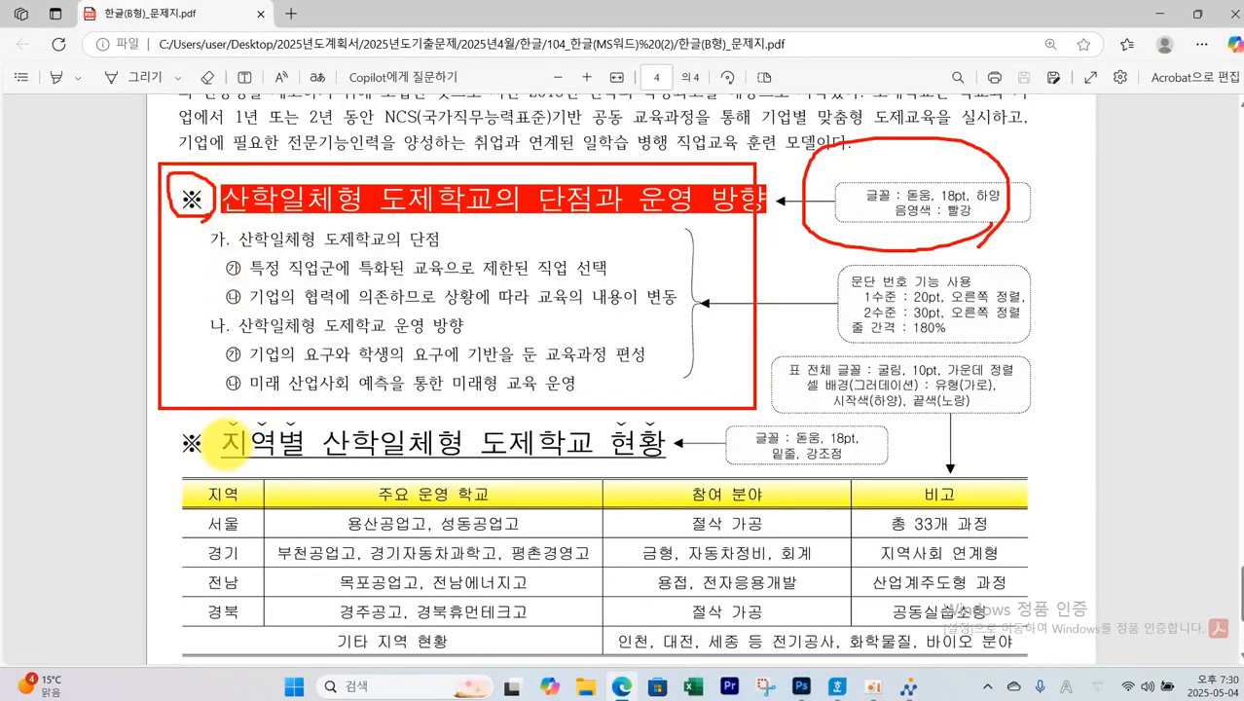
{"action": "mouse_move", "coordinate": [234, 446]}
{"action": "left_mouse_down"}
{"action": "mouse_move", "coordinate": [186, 475]}
{"action": "mouse_move", "coordinate": [243, 450]}
{"action": "left_mouse_up"}
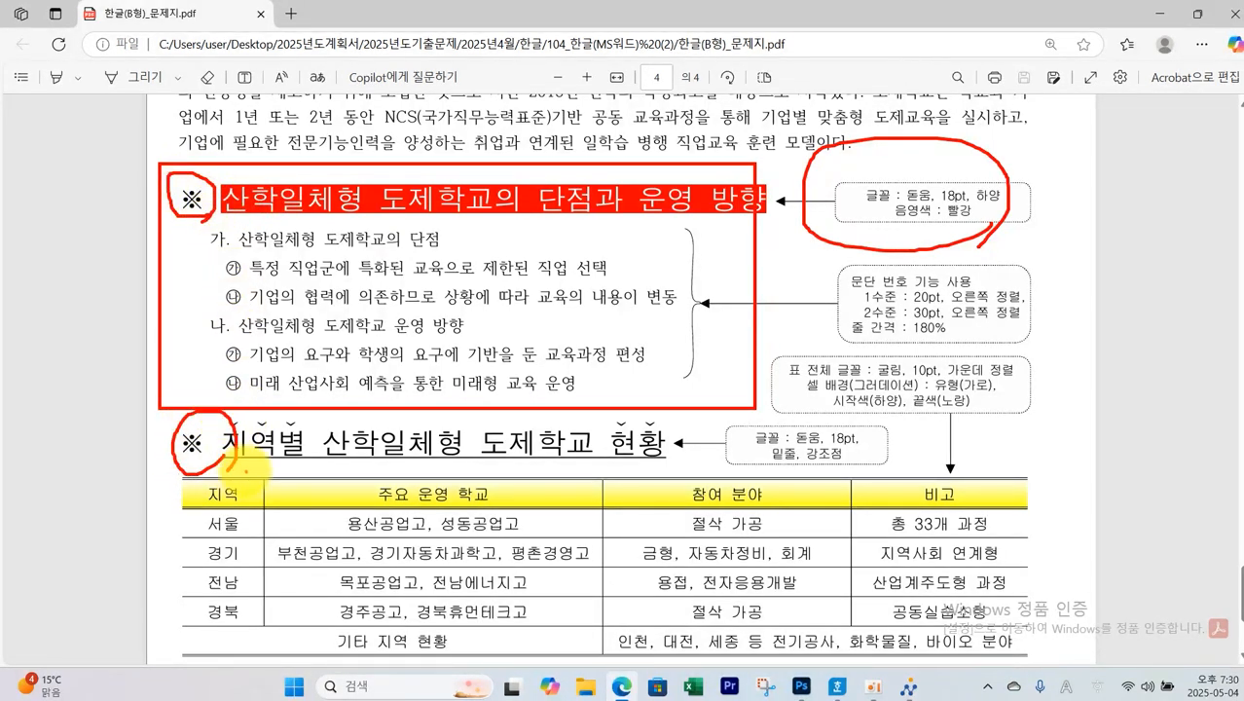
{"action": "key", "text": "Escape"}
Switch back to Hangul and set the "※ 산학일체형 도제학교의 단점과 운영 방향" heading to 돋움, 18 pt
{"action": "left_click", "coordinate": [839, 687]}
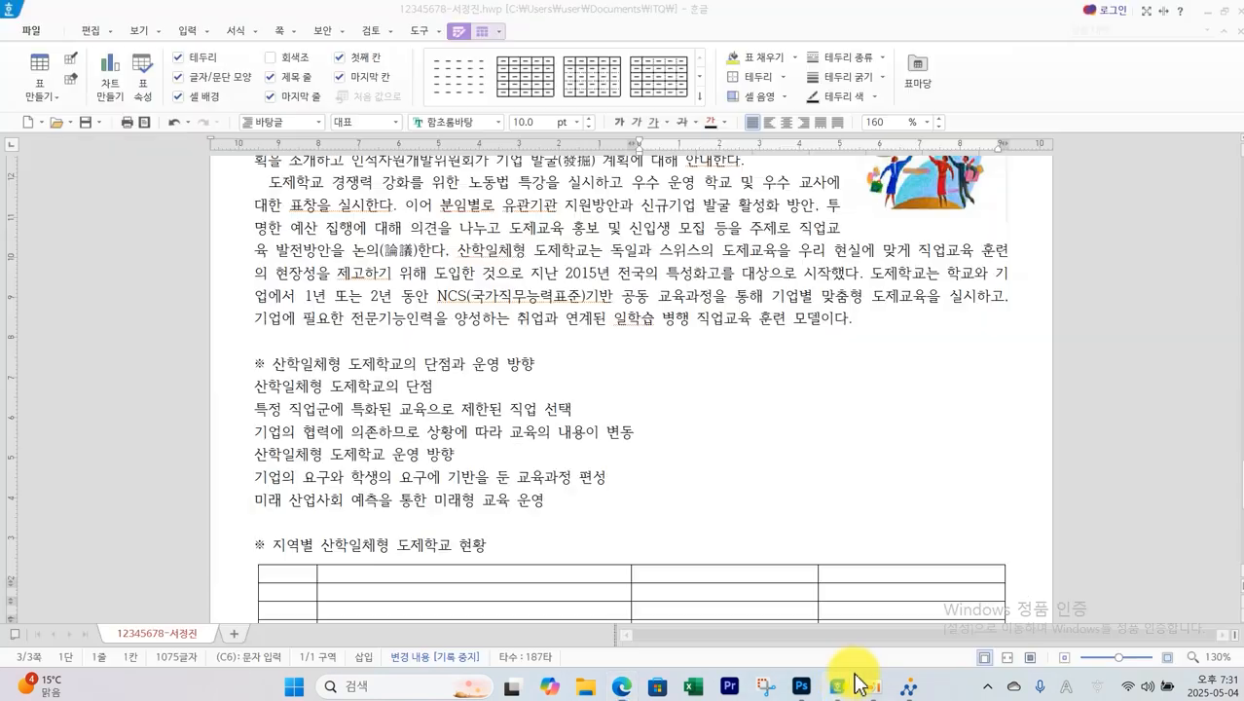
{"action": "left_click_drag", "start_coordinate": [253, 365], "coordinate": [560, 372]}
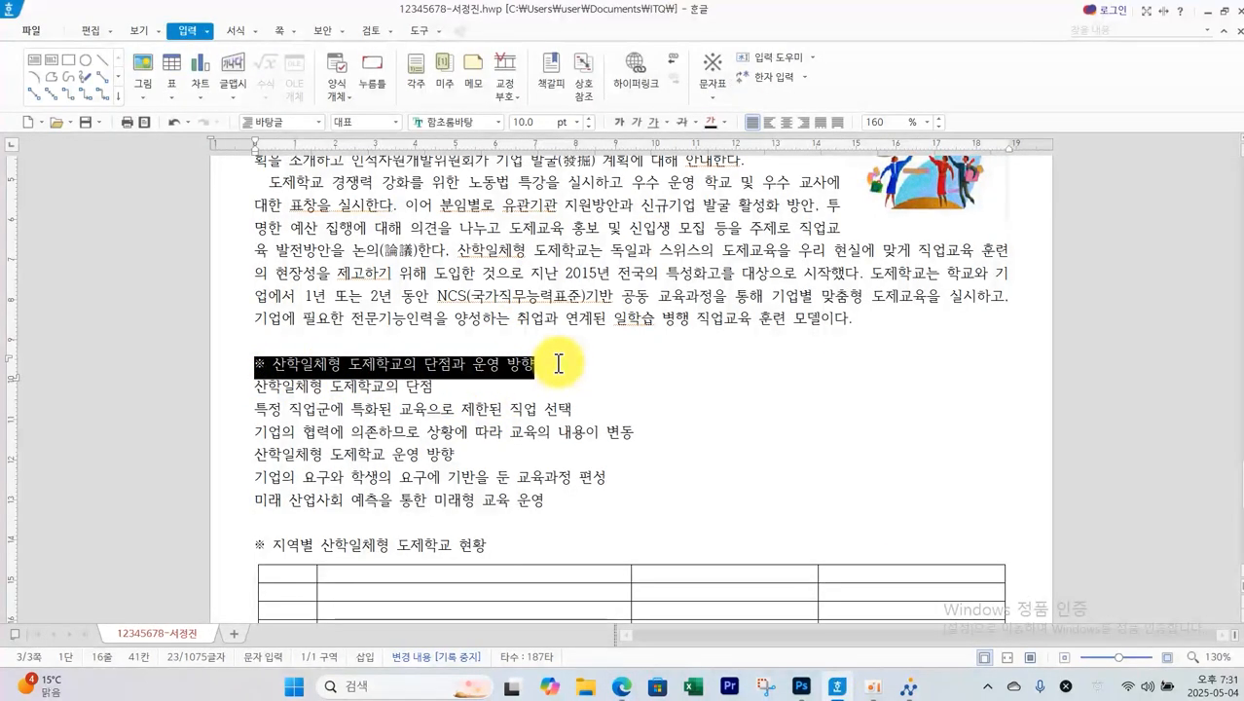
{"action": "left_click", "coordinate": [498, 122]}
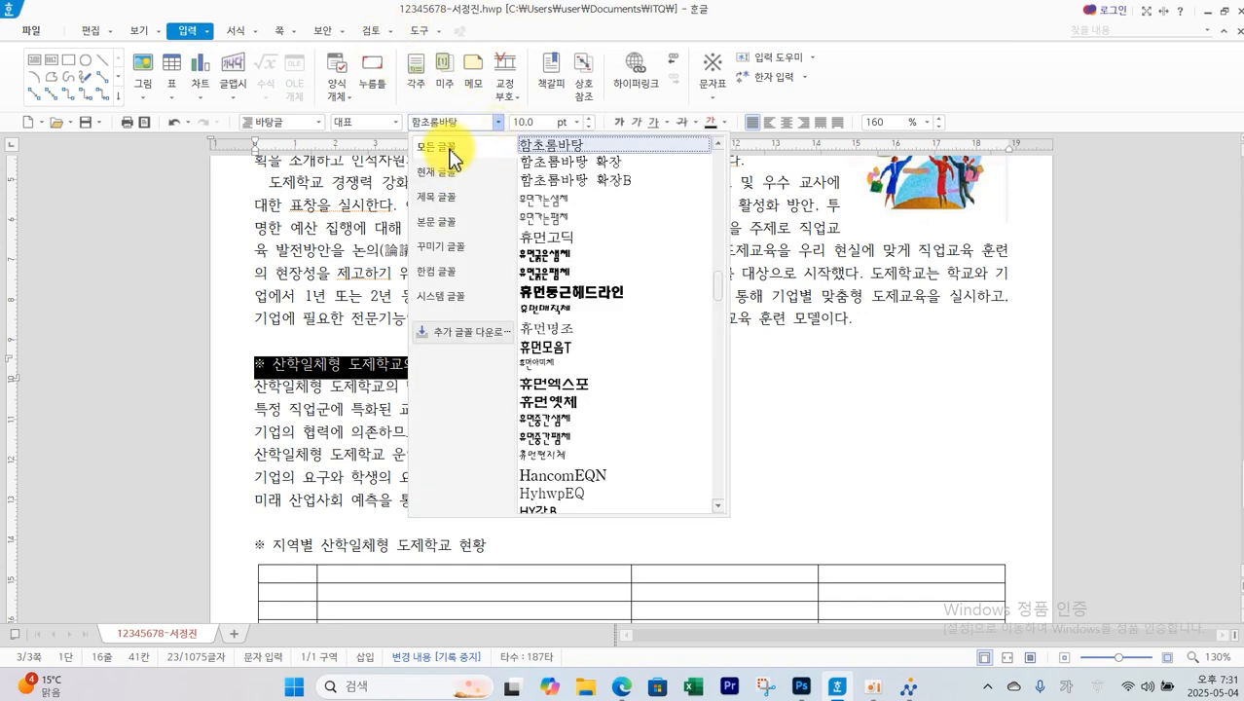
{"action": "left_click_drag", "start_coordinate": [719, 286], "coordinate": [716, 161]}
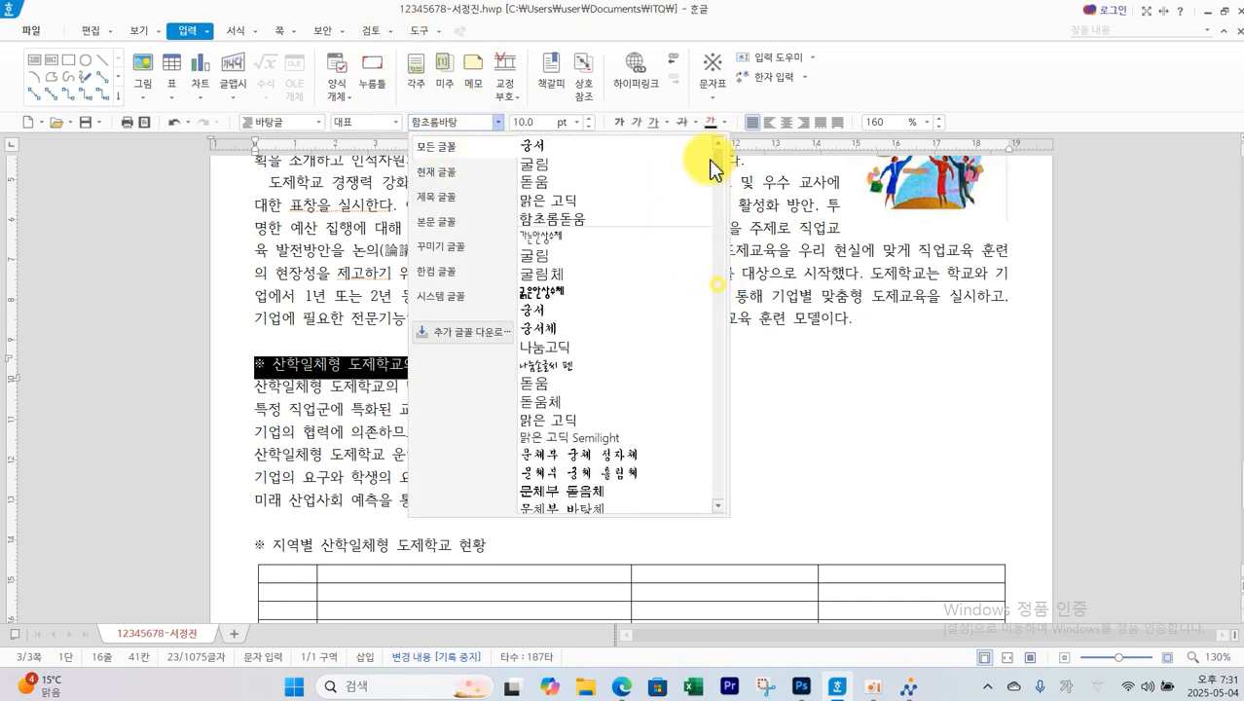
{"action": "left_click", "coordinate": [559, 187]}
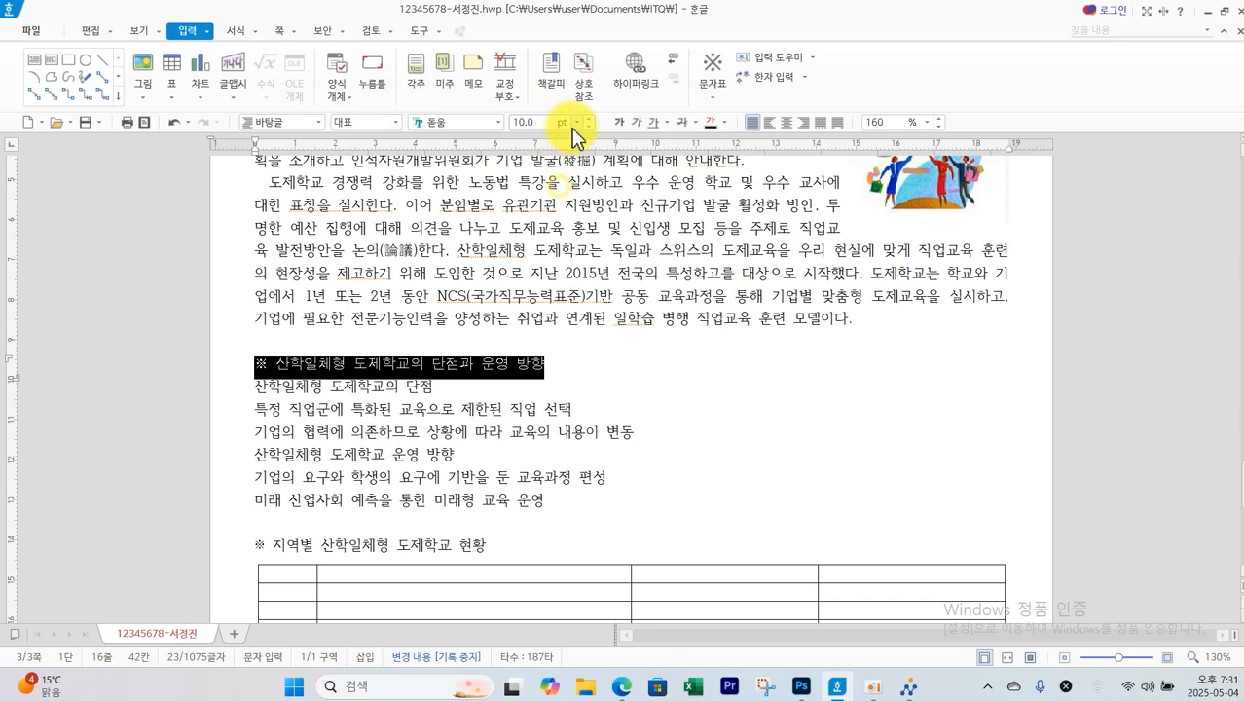
{"action": "left_click", "coordinate": [576, 121]}
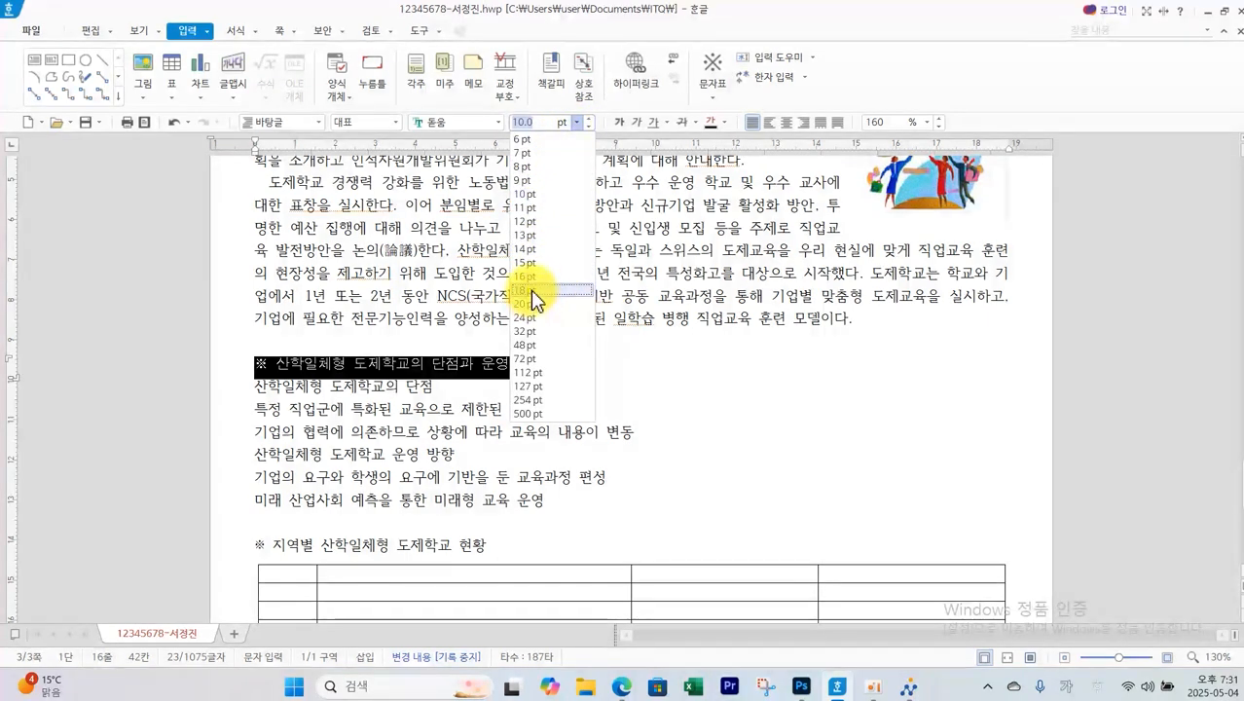
{"action": "left_click", "coordinate": [532, 291]}
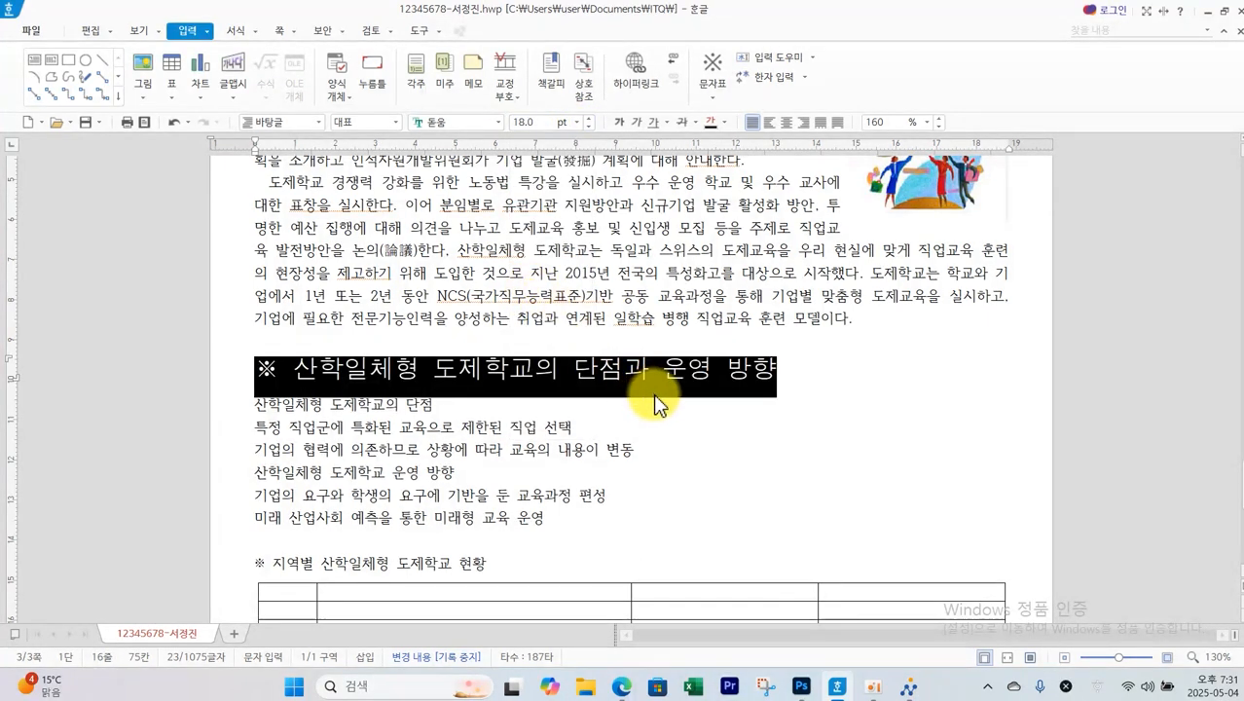
Give the heading text after ※ a white font color and red shading
{"action": "left_click", "coordinate": [258, 37]}
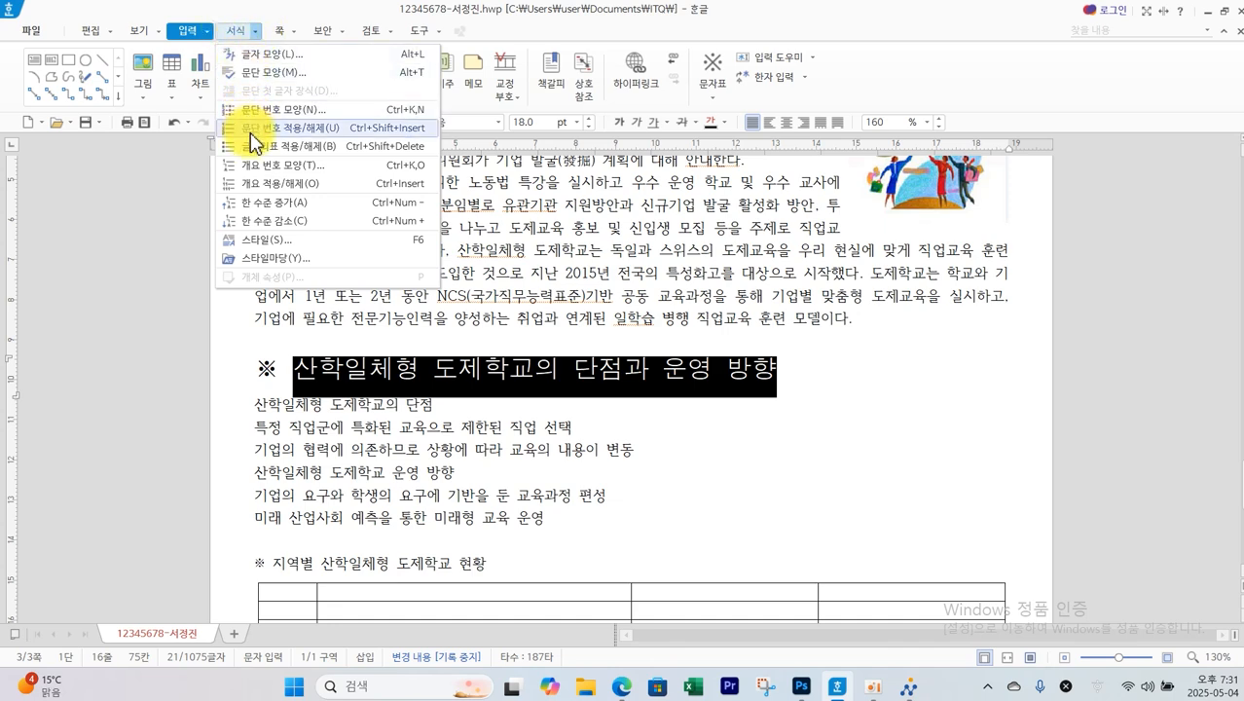
{"action": "left_click", "coordinate": [290, 56]}
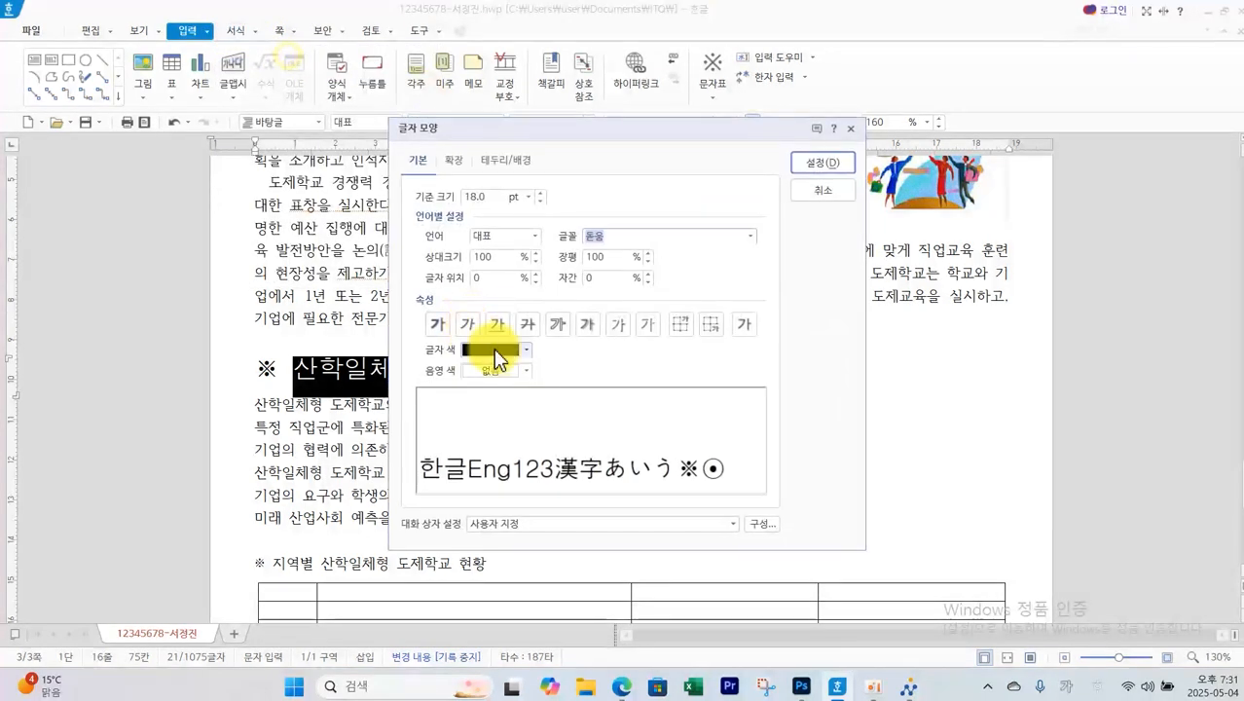
{"action": "left_click", "coordinate": [525, 350]}
{"action": "left_click", "coordinate": [473, 401]}
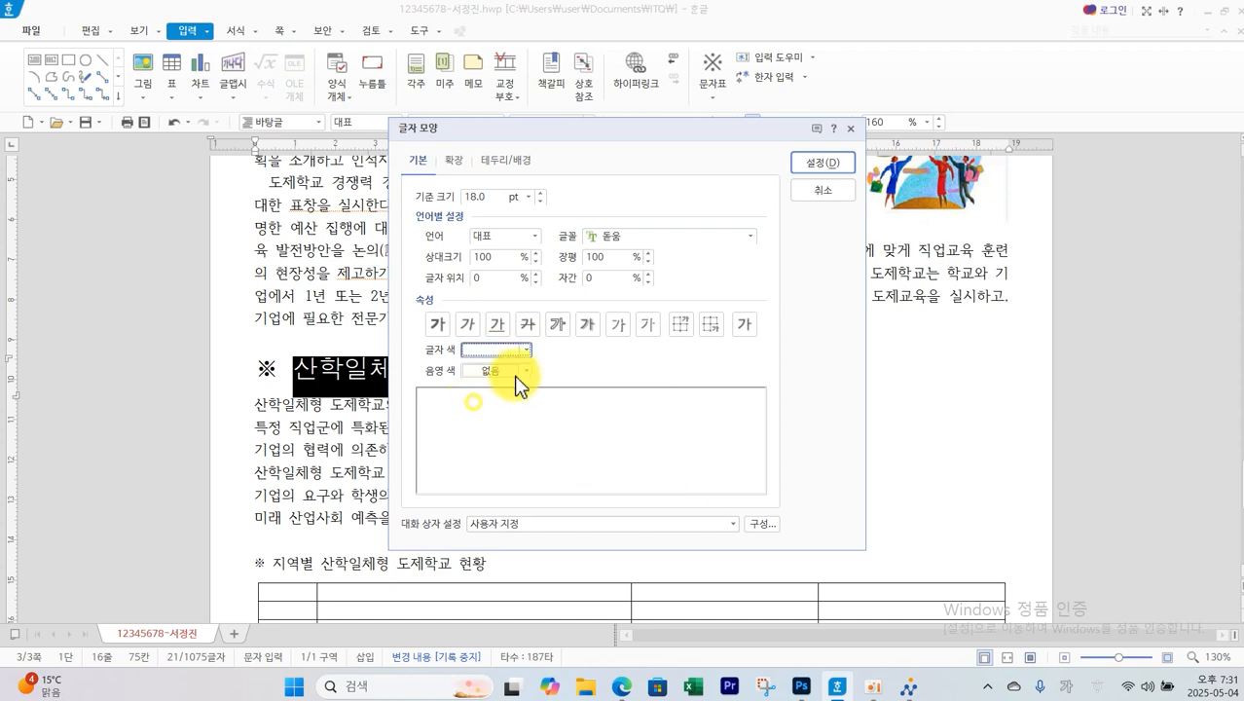
{"action": "left_click", "coordinate": [529, 372]}
{"action": "left_click", "coordinate": [496, 525]}
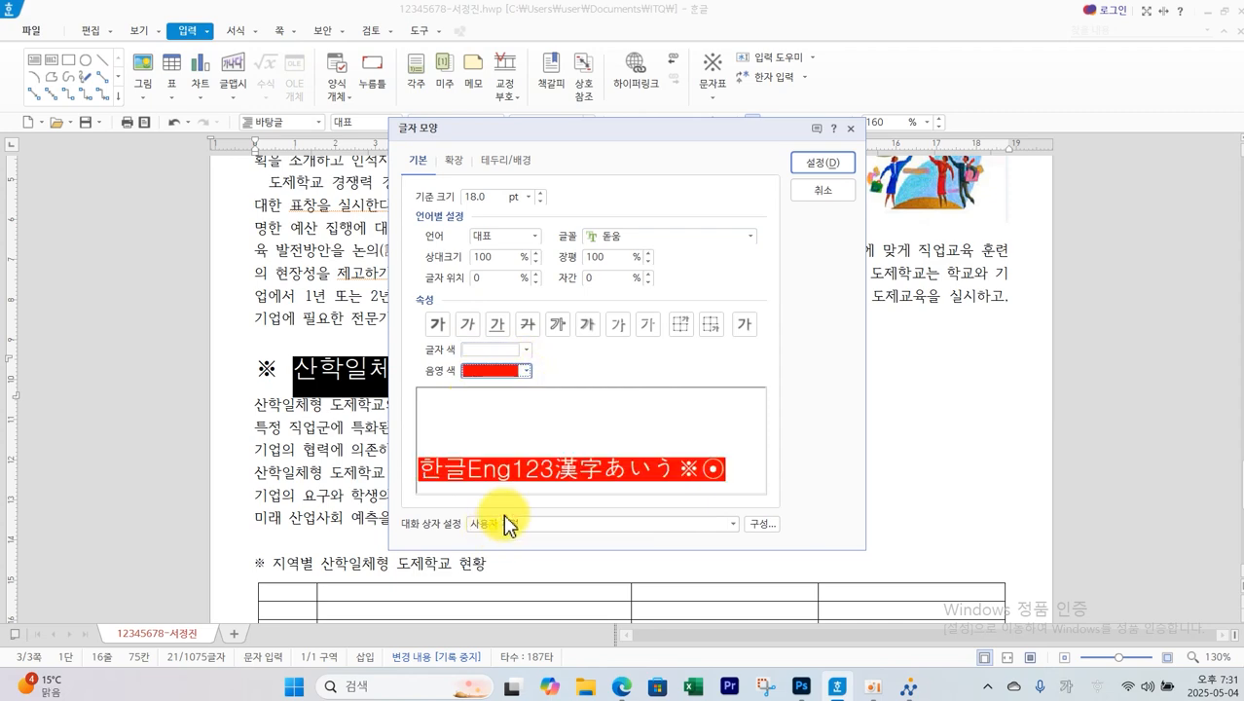
{"action": "left_click", "coordinate": [822, 162]}
{"action": "left_click", "coordinate": [835, 354]}
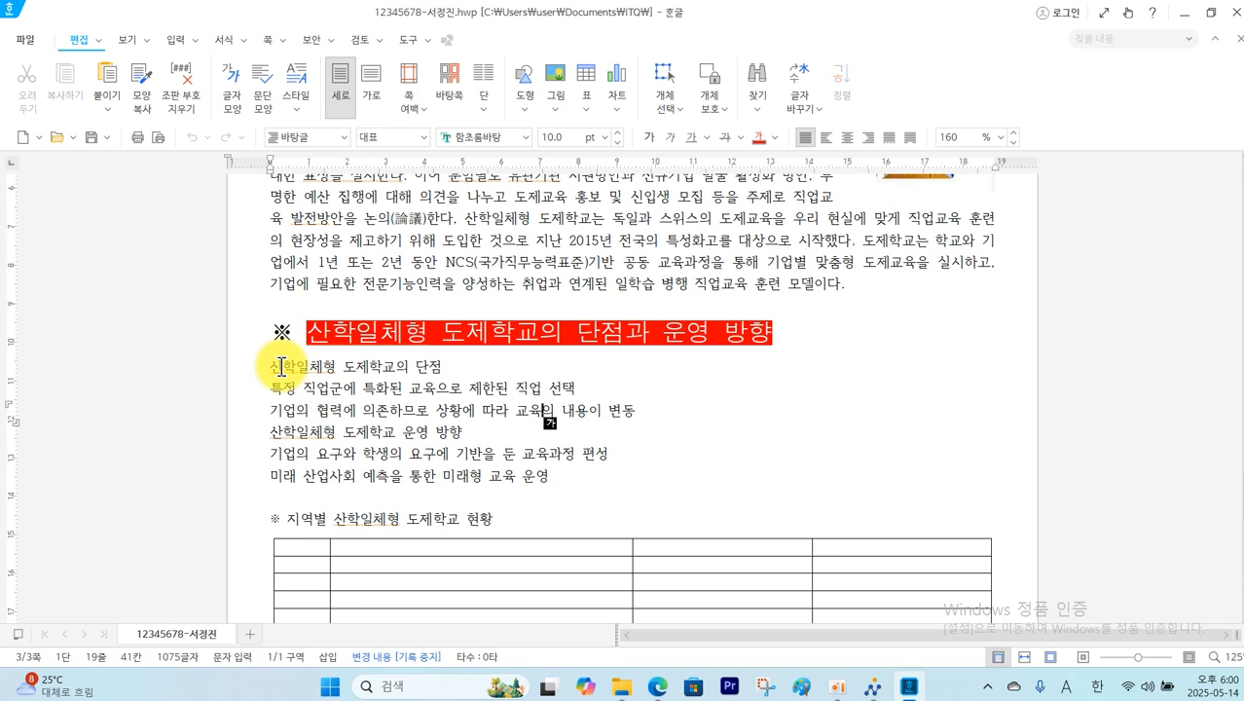
Switch to the exam PDF and examine the numbering levels, widths, alignment and line spacing required for the six lines under the heading
{"action": "left_click_drag", "start_coordinate": [261, 357], "coordinate": [674, 499]}
{"action": "key", "text": "Escape"}
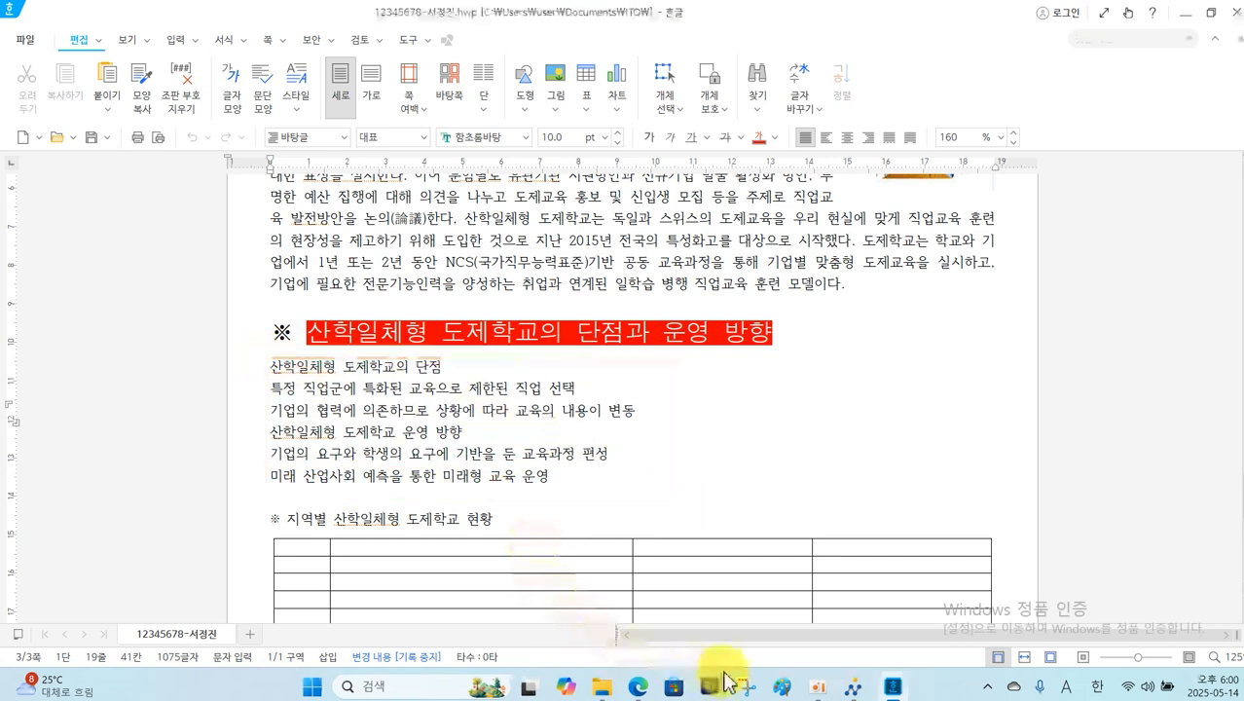
{"action": "left_click", "coordinate": [661, 687]}
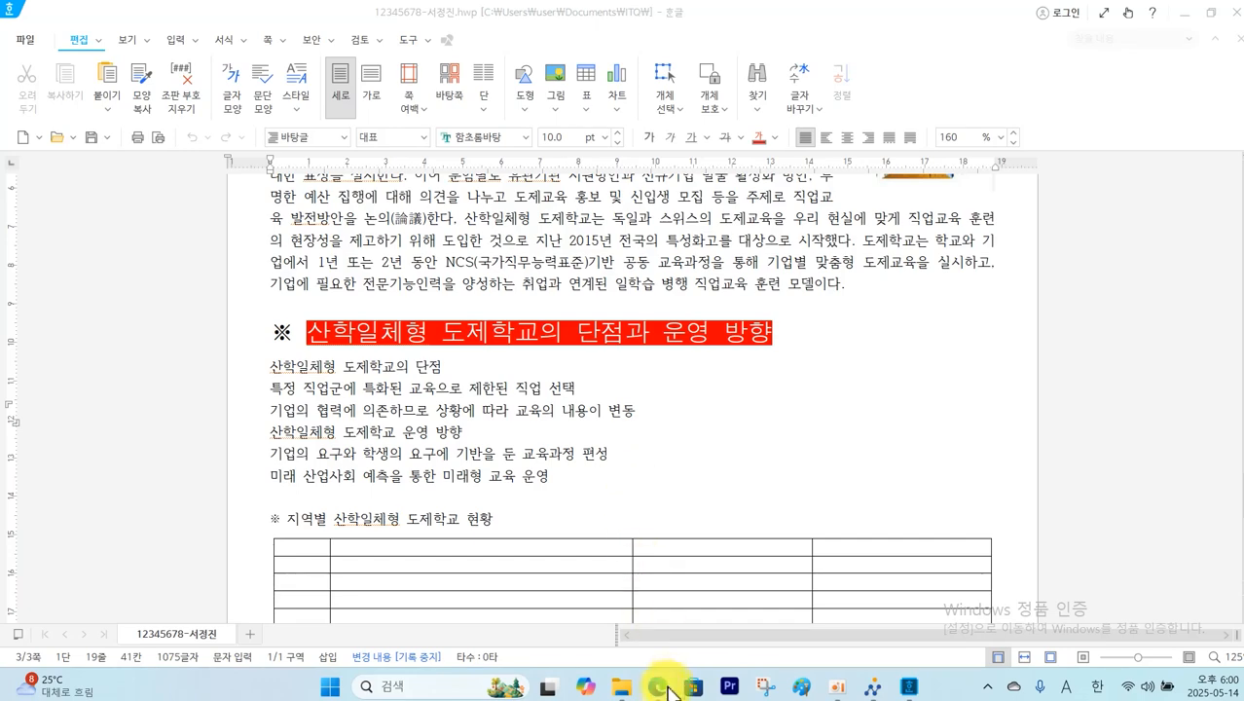
{"action": "left_click", "coordinate": [662, 691]}
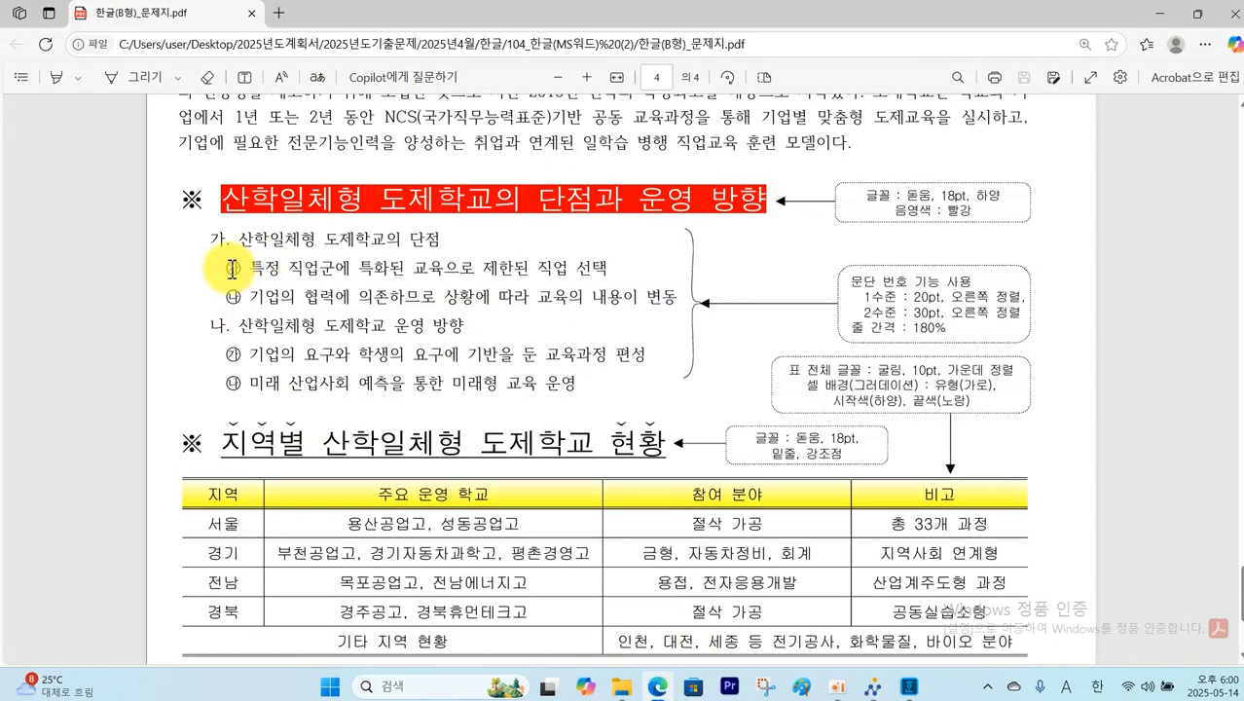
{"action": "left_click_drag", "start_coordinate": [195, 236], "coordinate": [203, 250]}
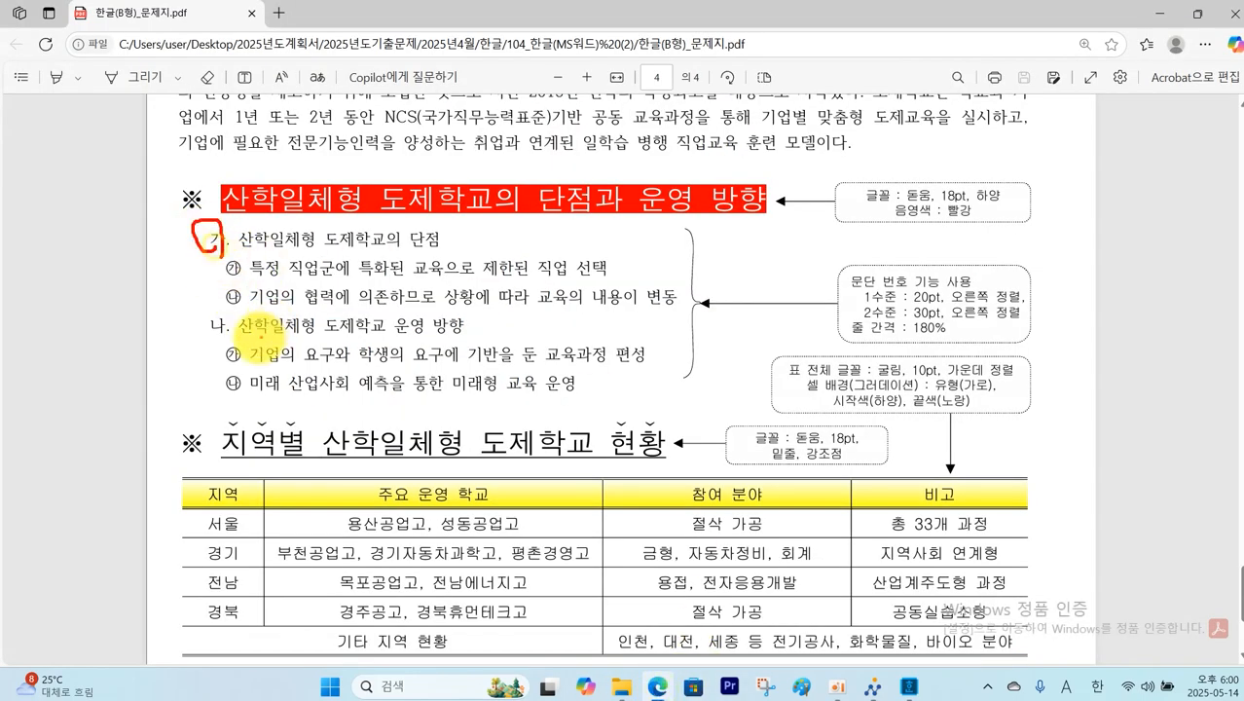
{"action": "mouse_move", "coordinate": [185, 309]}
{"action": "left_mouse_down"}
{"action": "mouse_move", "coordinate": [227, 342]}
{"action": "mouse_move", "coordinate": [211, 340]}
{"action": "mouse_move", "coordinate": [218, 309]}
{"action": "mouse_move", "coordinate": [264, 276]}
{"action": "mouse_move", "coordinate": [204, 387]}
{"action": "mouse_move", "coordinate": [261, 409]}
{"action": "left_mouse_up"}
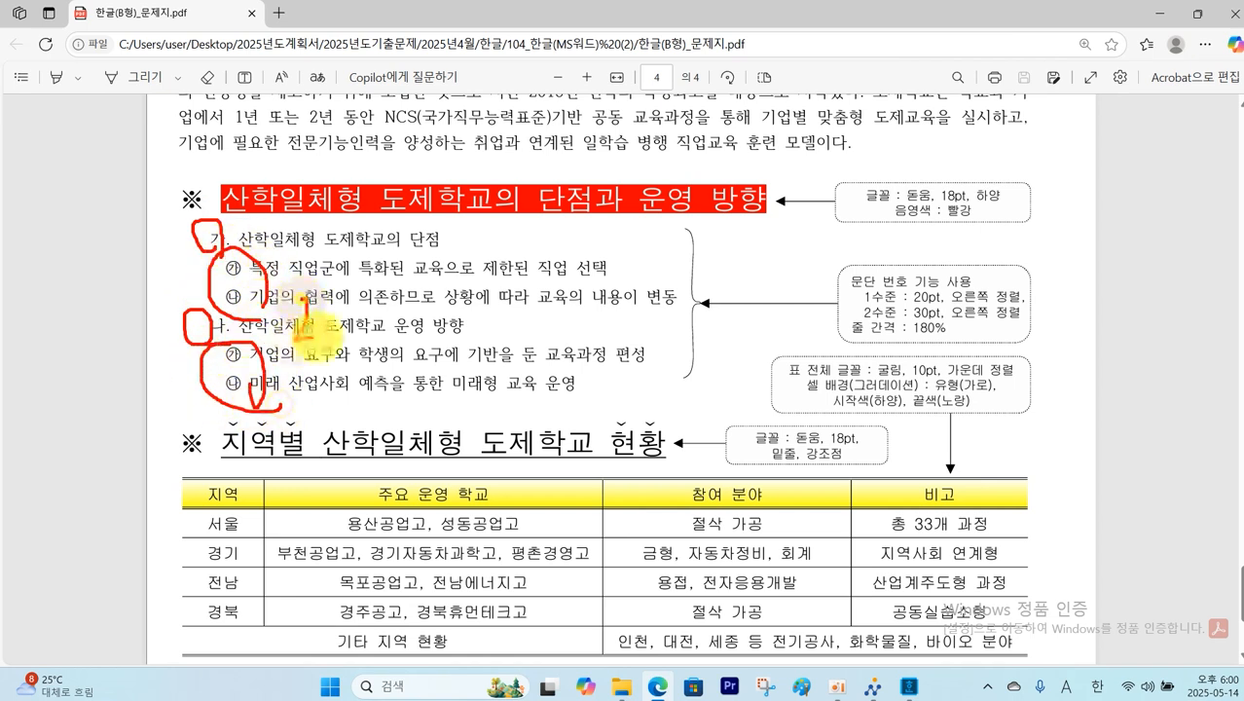
{"action": "left_click_drag", "start_coordinate": [316, 334], "coordinate": [357, 338]}
{"action": "left_click_drag", "start_coordinate": [921, 301], "coordinate": [1018, 296]}
{"action": "left_click_drag", "start_coordinate": [868, 303], "coordinate": [1003, 317]}
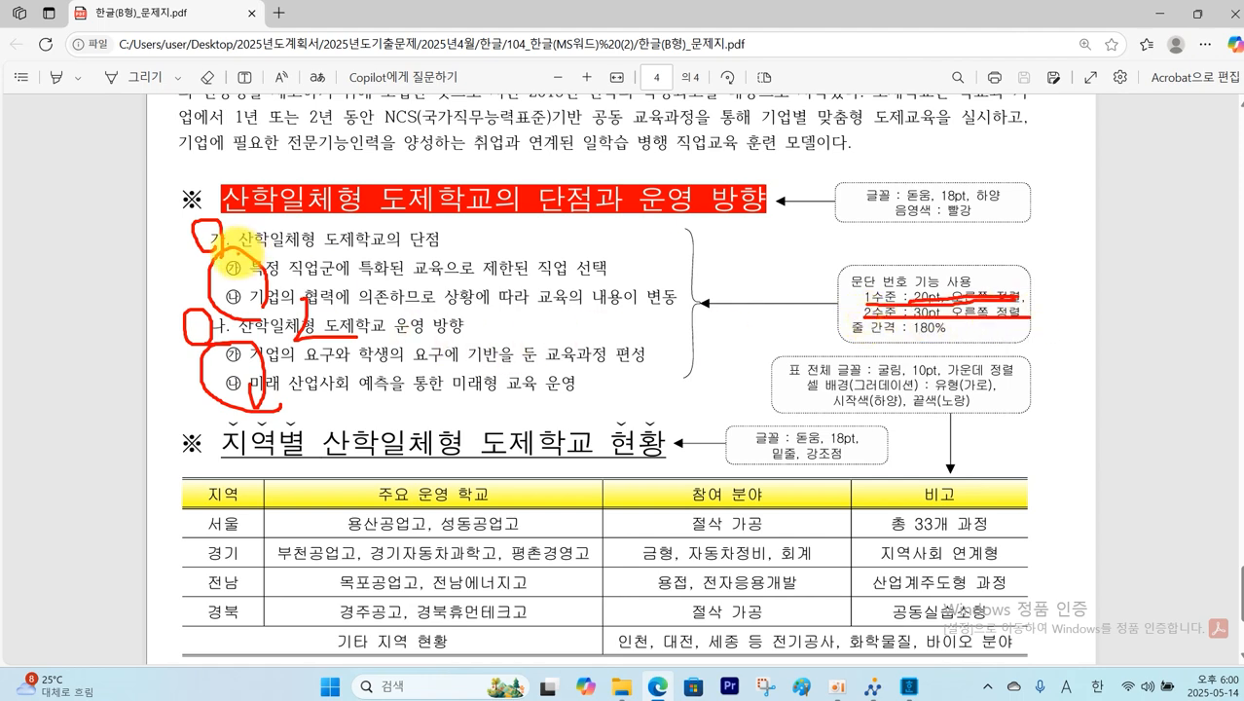
{"action": "left_click_drag", "start_coordinate": [166, 216], "coordinate": [723, 408]}
{"action": "mouse_move", "coordinate": [944, 341]}
{"action": "left_mouse_down"}
{"action": "mouse_move", "coordinate": [925, 315]}
{"action": "mouse_move", "coordinate": [941, 352]}
{"action": "left_mouse_up"}
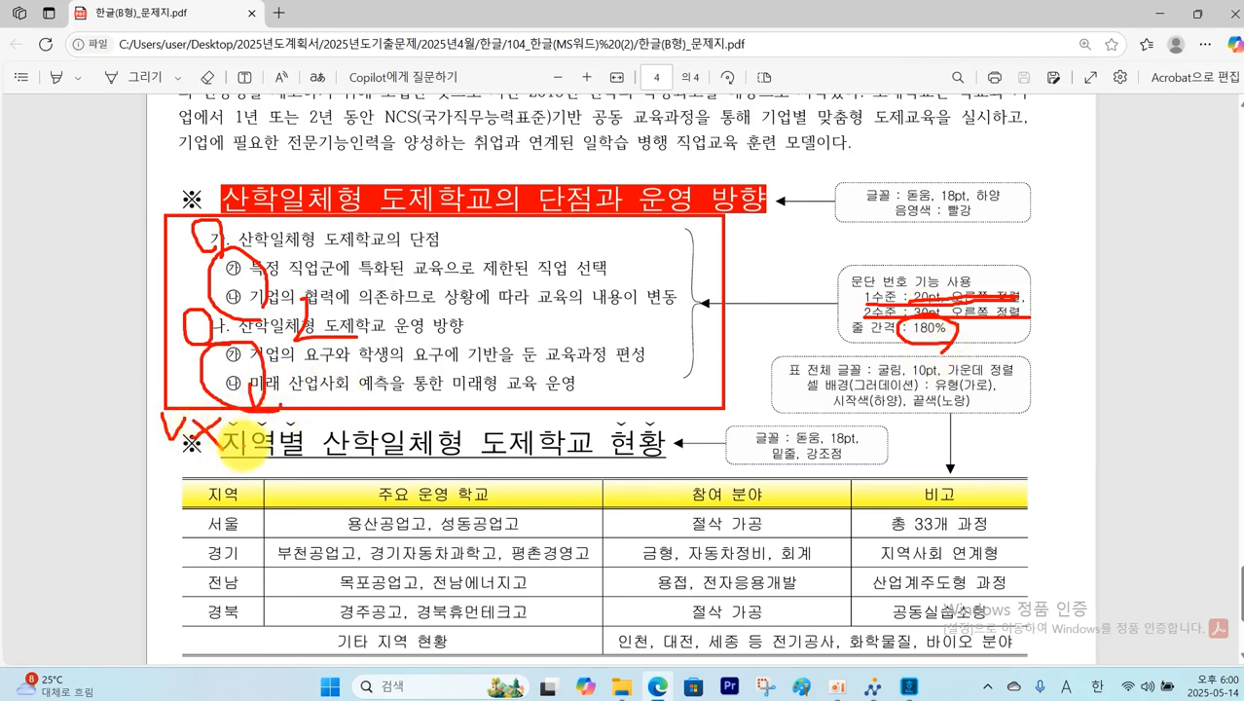
{"action": "key", "text": "Escape"}
Back in Hangul, select the six lines under the red heading and choose the 가), a), (1), (가) paragraph numbering pattern for them
{"action": "key", "text": "alt+Tab"}
{"action": "mouse_move", "coordinate": [265, 367]}
{"action": "left_mouse_down"}
{"action": "mouse_move", "coordinate": [300, 414]}
{"action": "mouse_move", "coordinate": [560, 477]}
{"action": "left_mouse_up"}
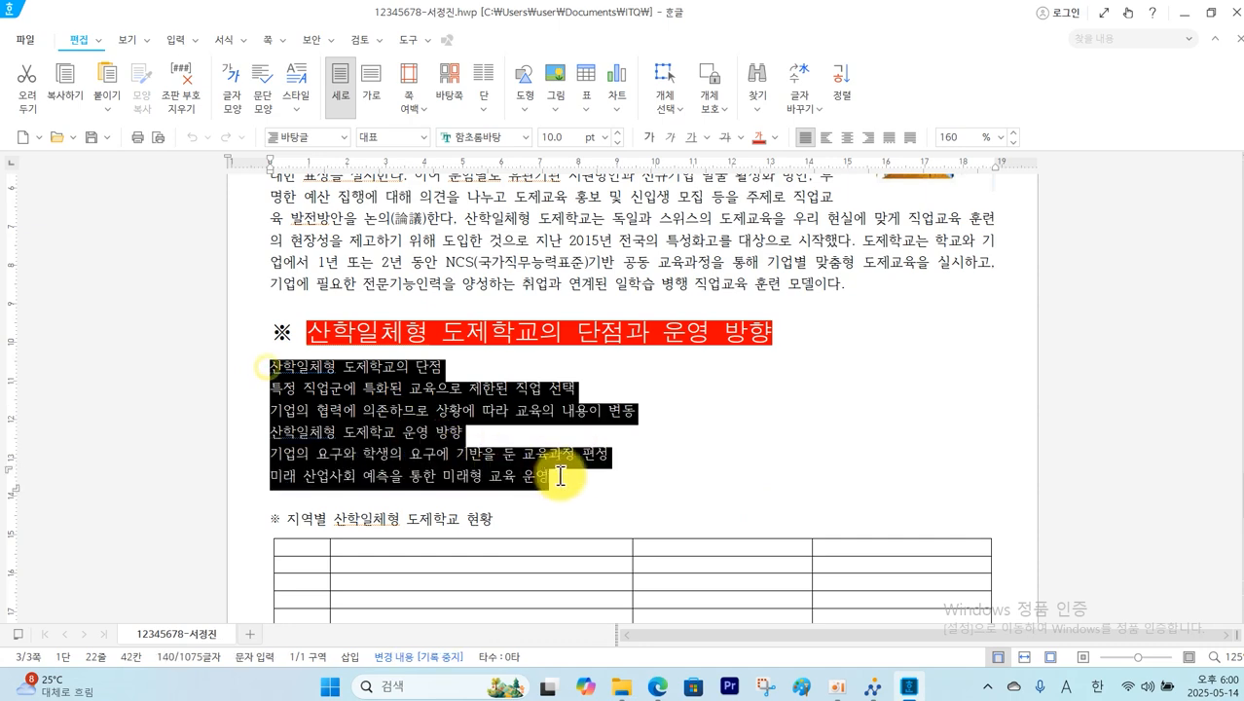
{"action": "left_click", "coordinate": [243, 45]}
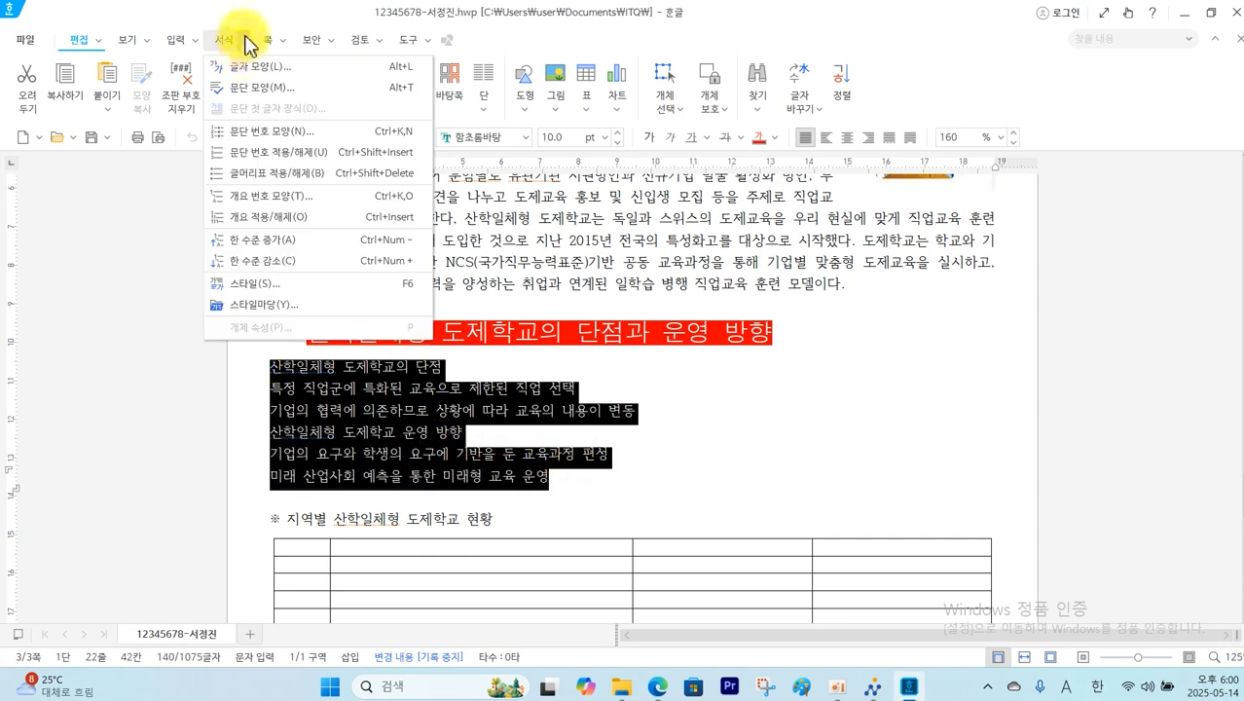
{"action": "left_click", "coordinate": [247, 132]}
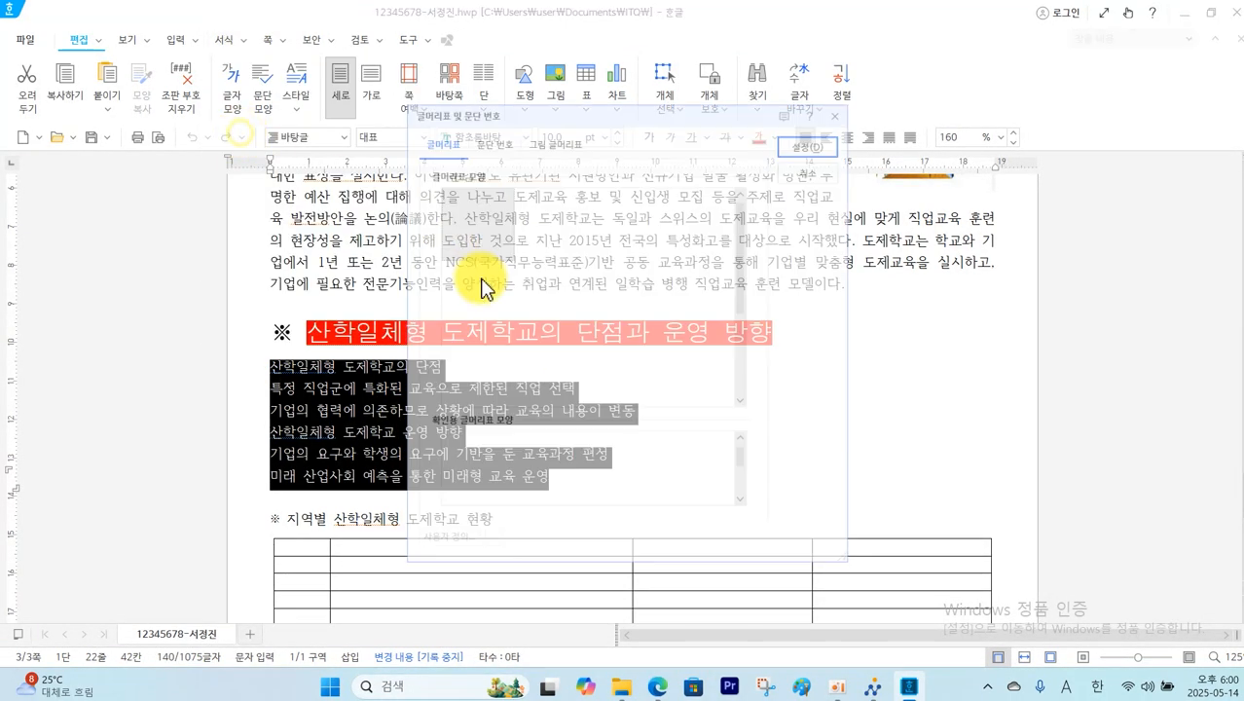
{"action": "left_click", "coordinate": [495, 130]}
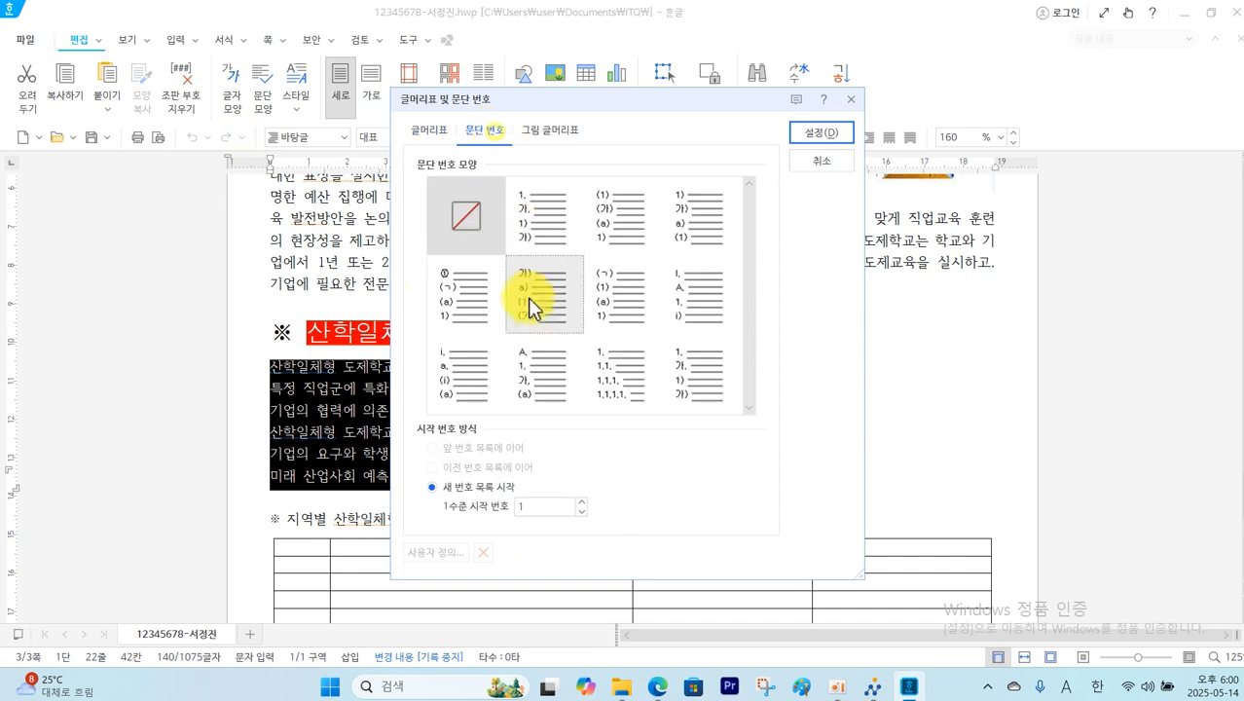
{"action": "left_click", "coordinate": [533, 224]}
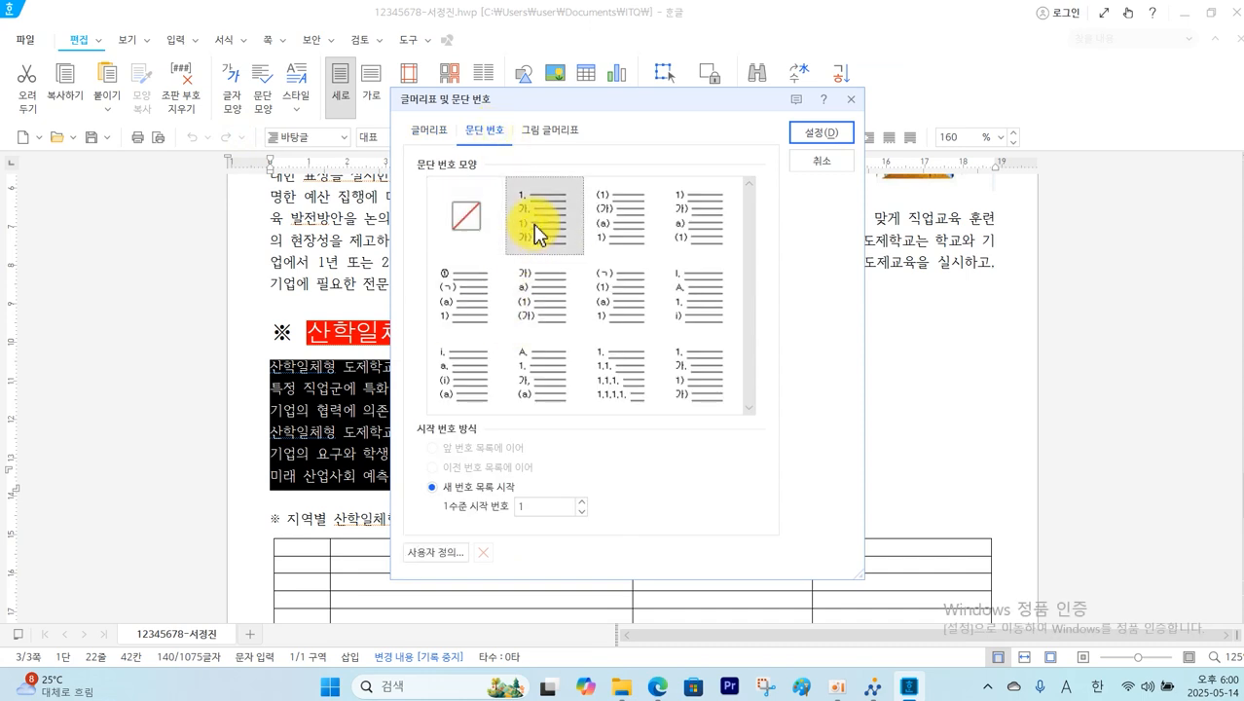
{"action": "left_click", "coordinate": [542, 300]}
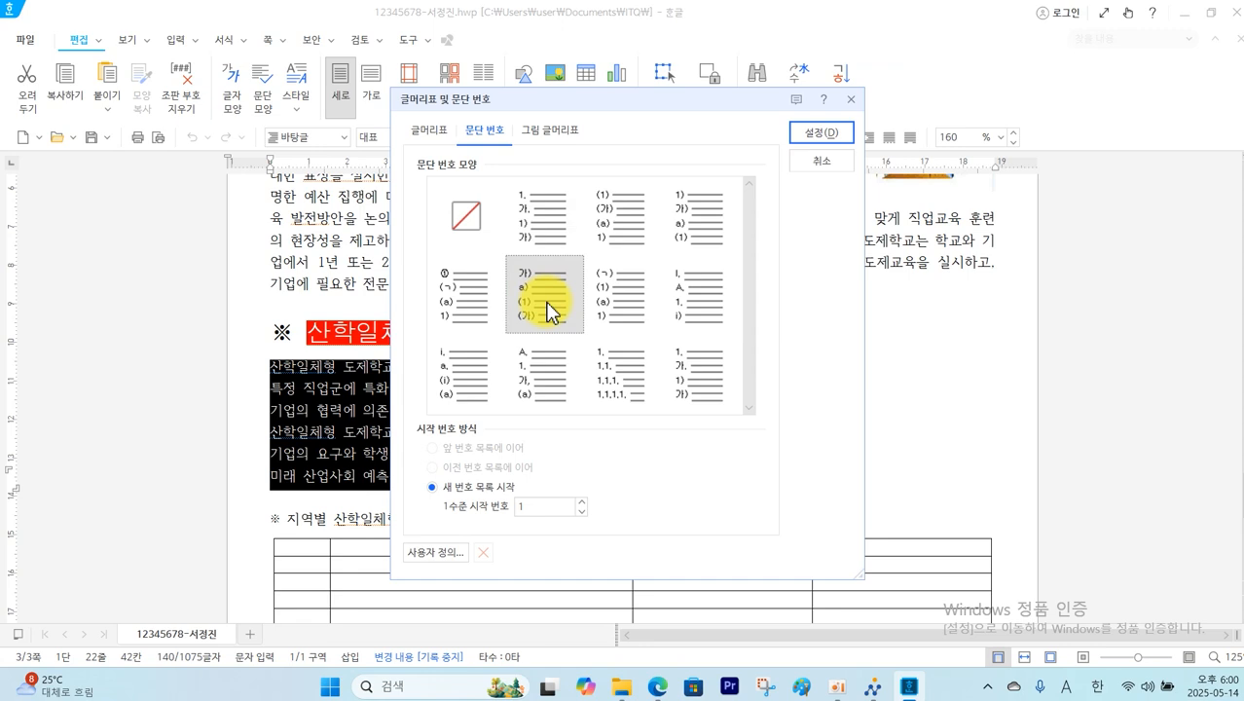
Customize level 1 of the numbering with format "^1.", width adjustment 20 pt and right (오른쪽) alignment
{"action": "left_click", "coordinate": [437, 552]}
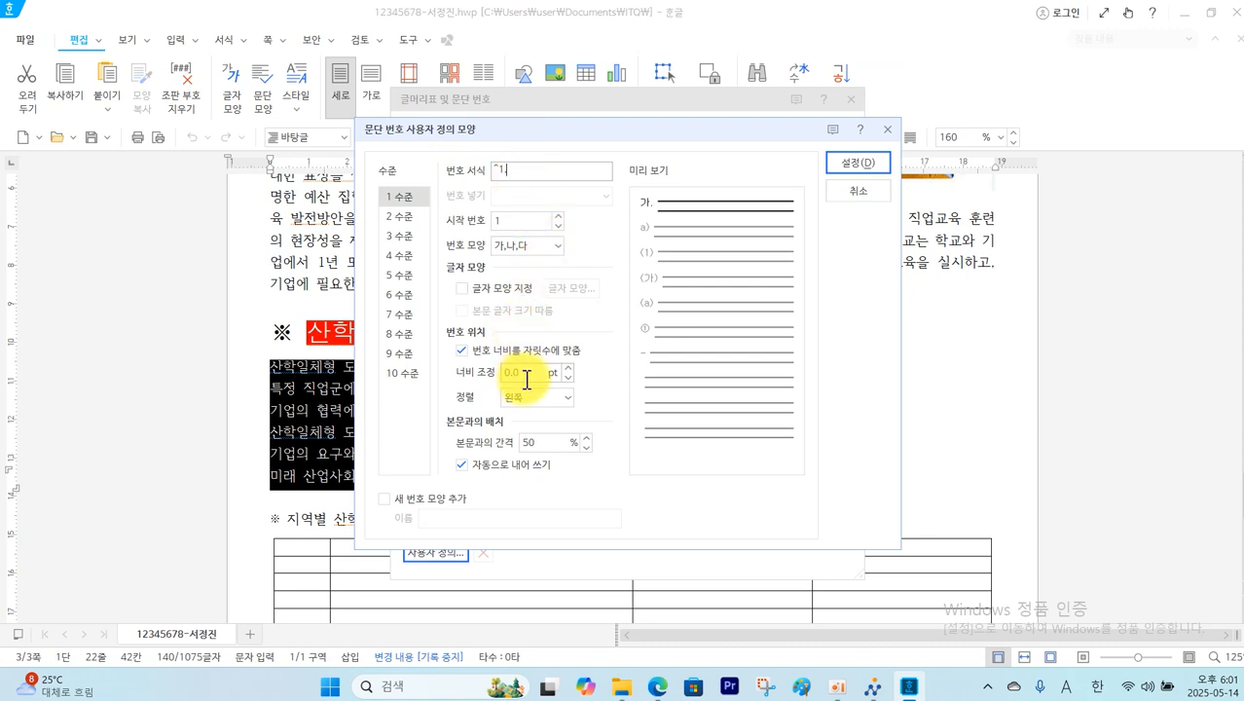
{"action": "left_click_drag", "start_coordinate": [526, 371], "coordinate": [478, 384]}
{"action": "type", "text": "20"}
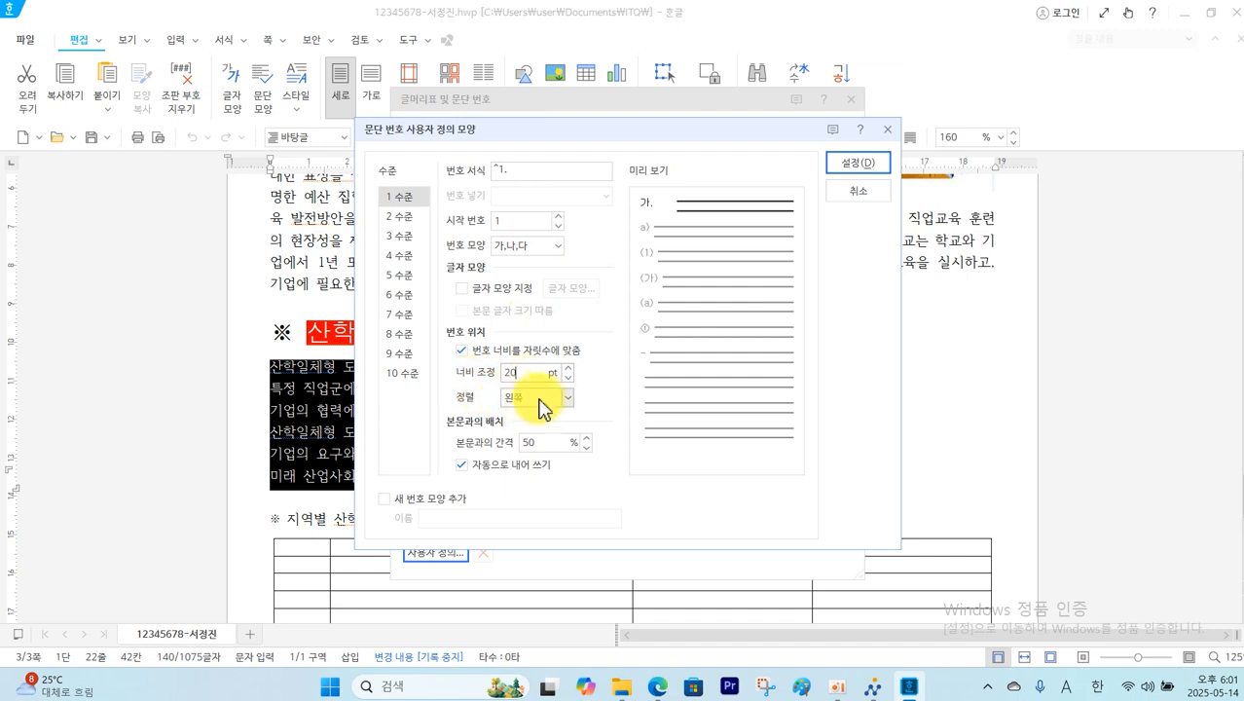
{"action": "left_click", "coordinate": [521, 461]}
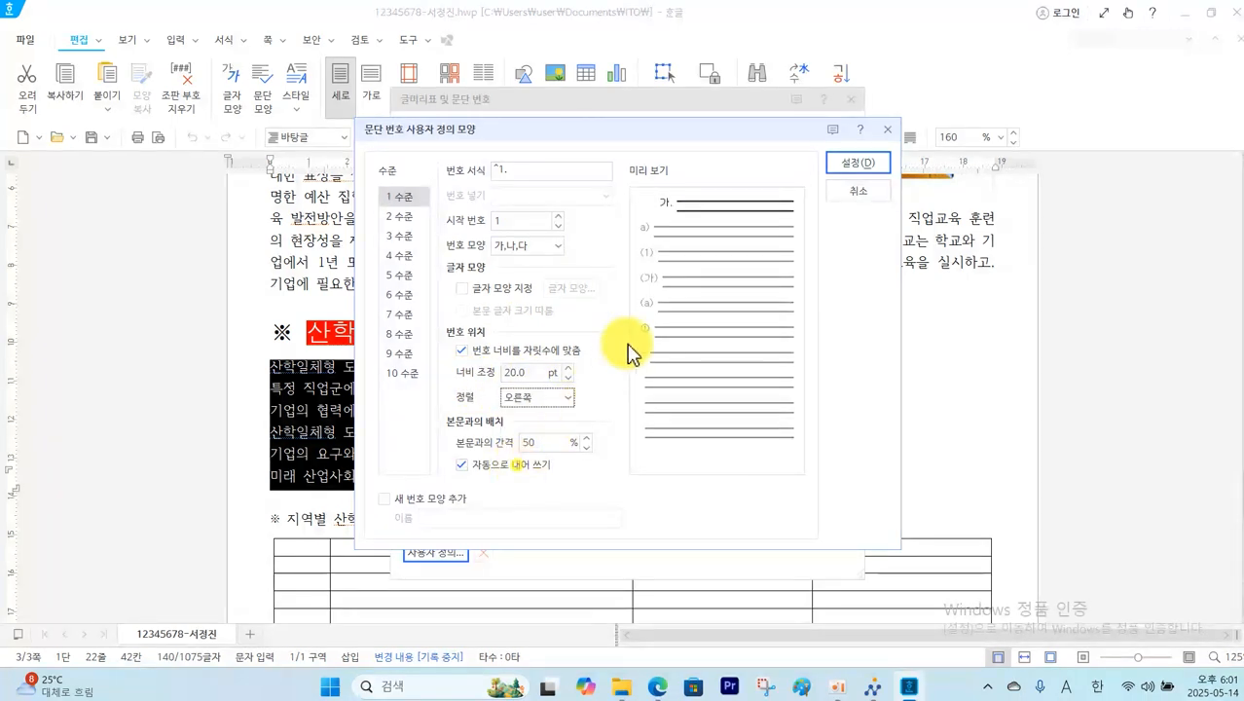
Customize level 2 with format "^2", number shape ㉮,㉯,㉰, width adjustment 30 pt and right (오른쪽) alignment, and accept the custom numbering
{"action": "left_click", "coordinate": [404, 218]}
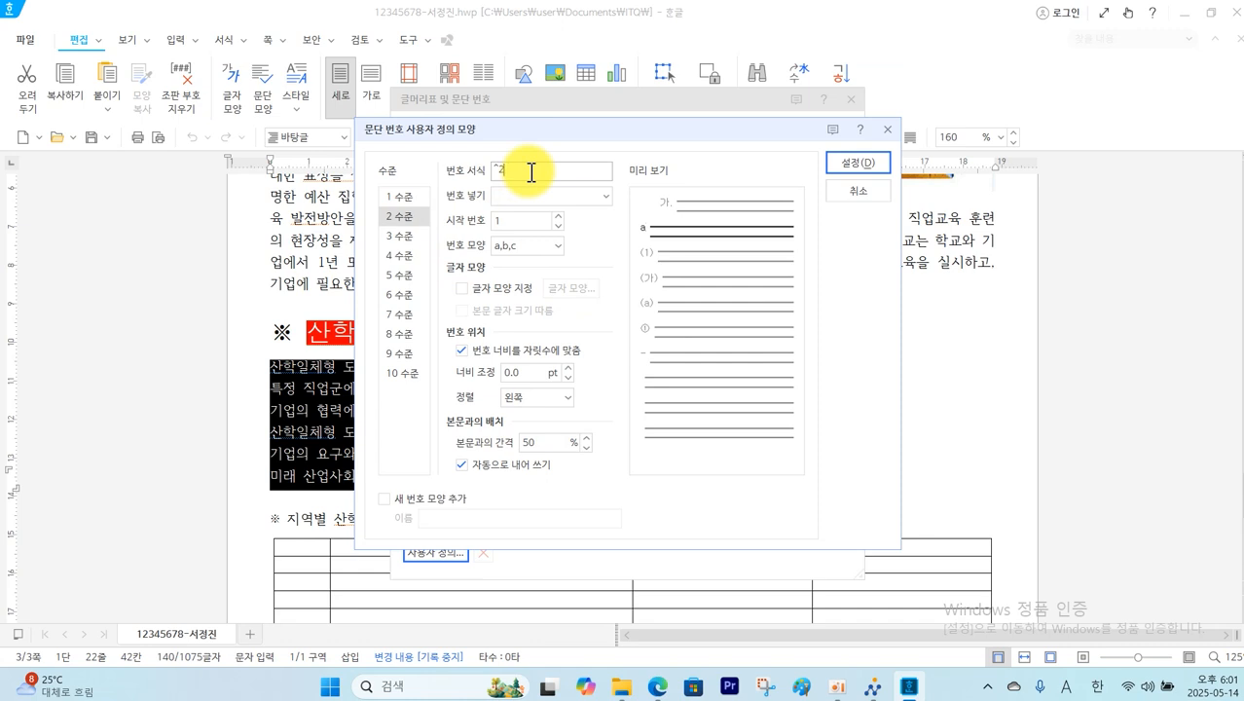
{"action": "left_click", "coordinate": [560, 245]}
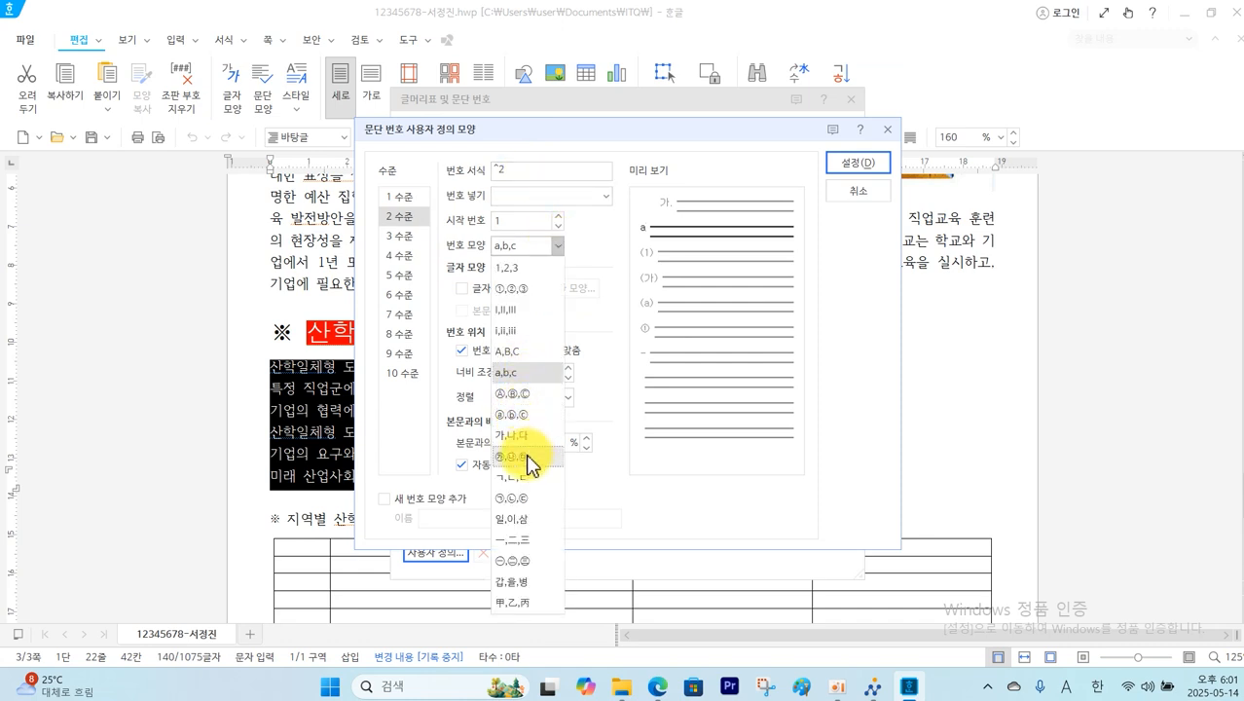
{"action": "left_click", "coordinate": [530, 457]}
{"action": "left_click", "coordinate": [530, 373]}
{"action": "type", "text": "3"}
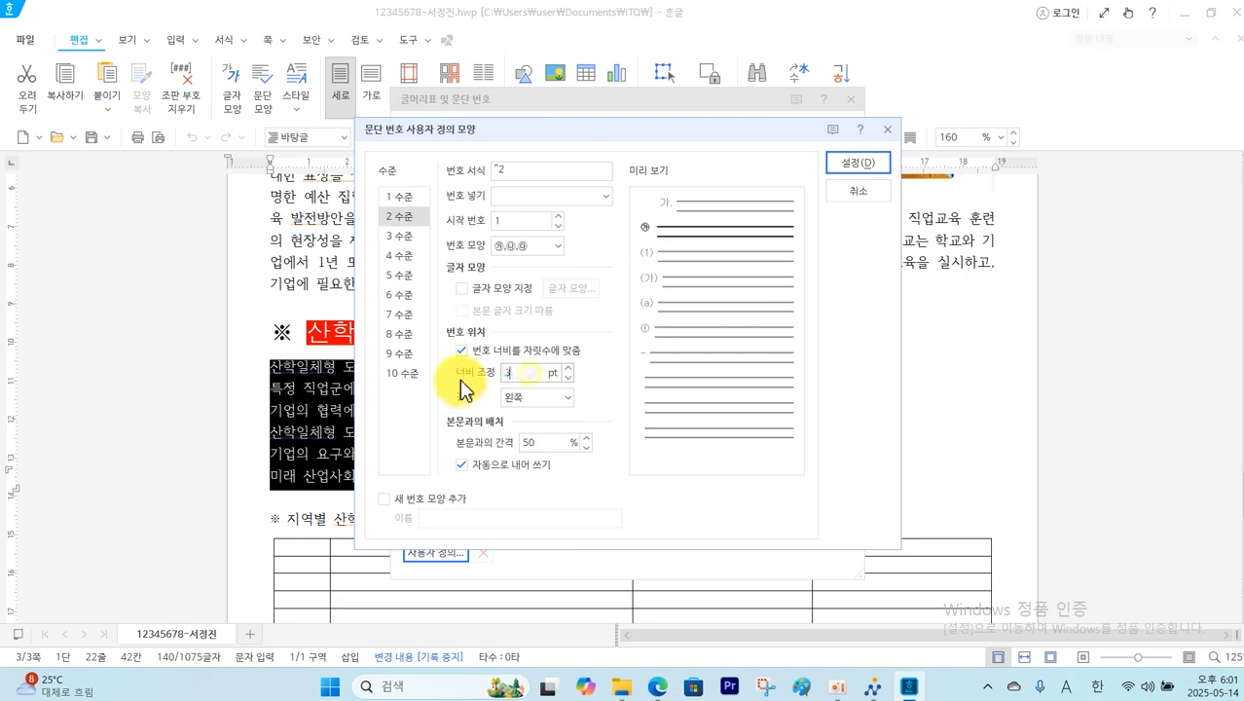
{"action": "type", "text": "0"}
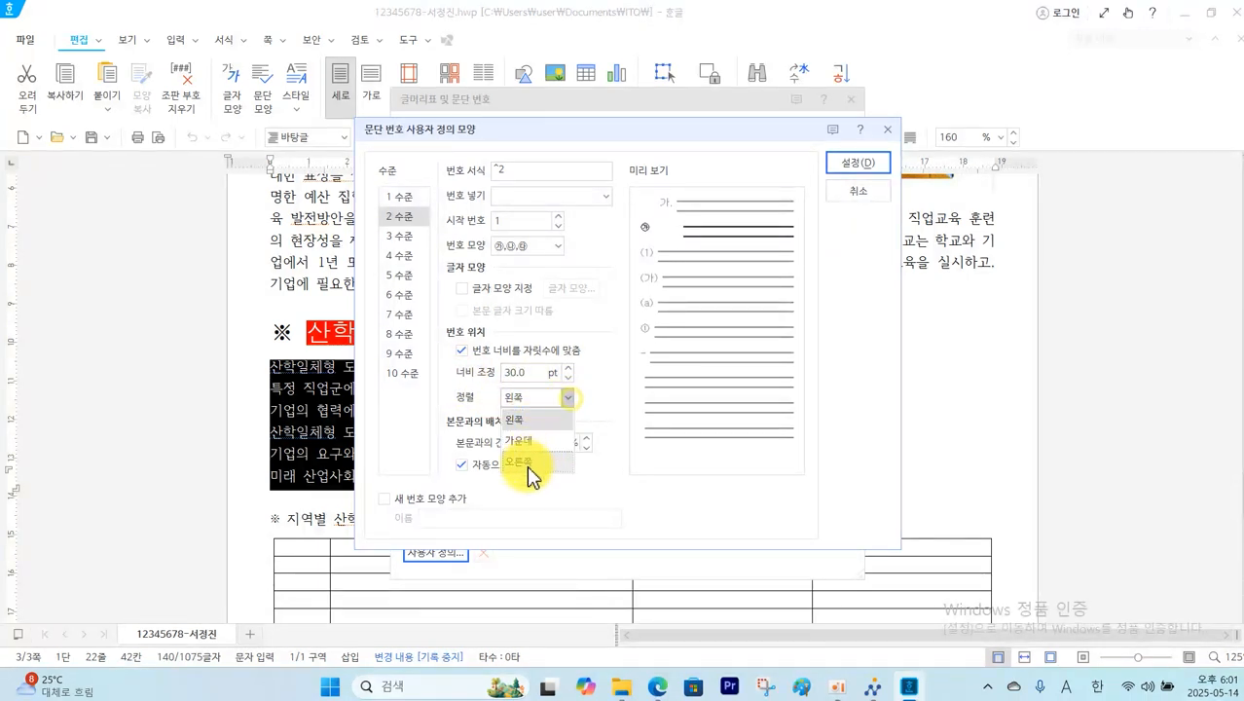
{"action": "left_click", "coordinate": [524, 461]}
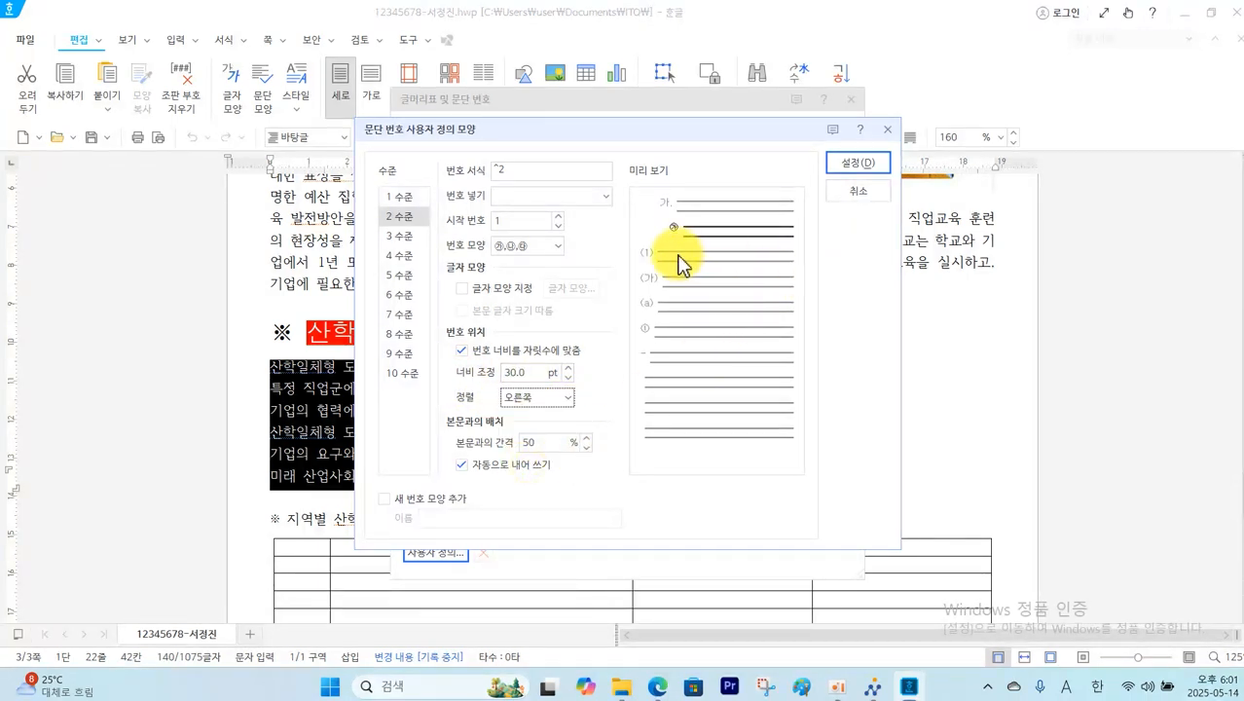
{"action": "left_click_drag", "start_coordinate": [644, 222], "coordinate": [672, 250]}
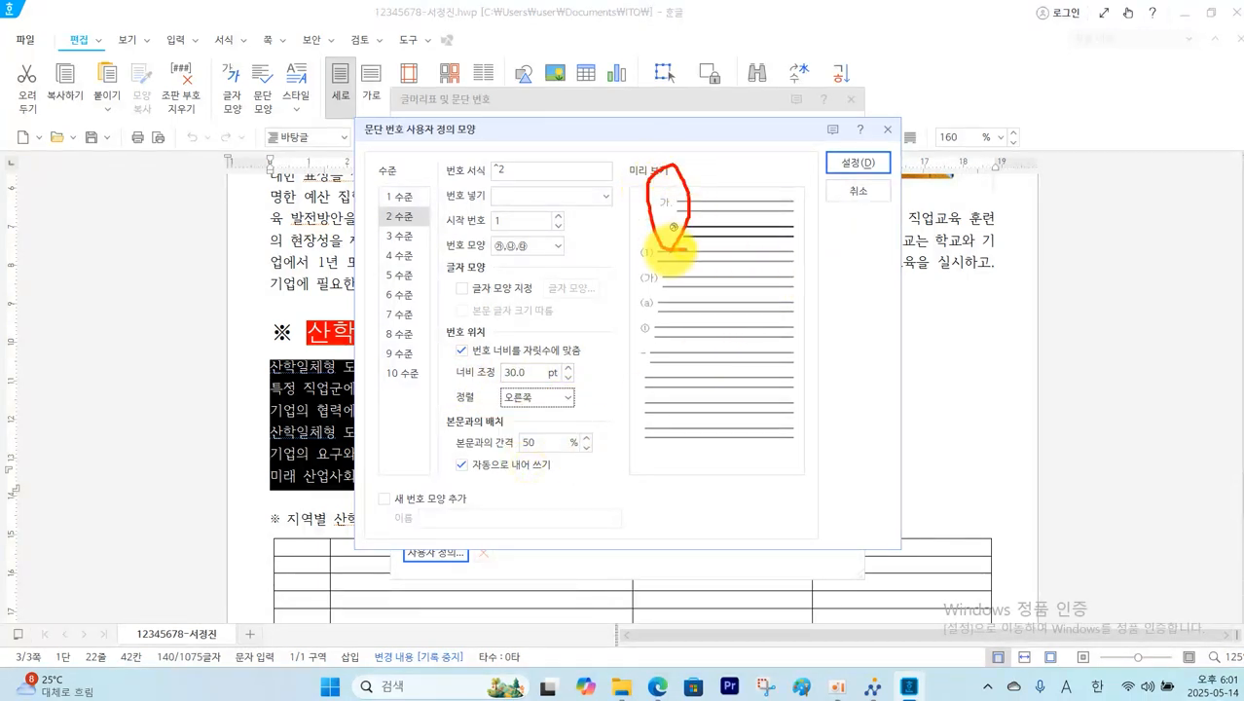
{"action": "left_click", "coordinate": [856, 163]}
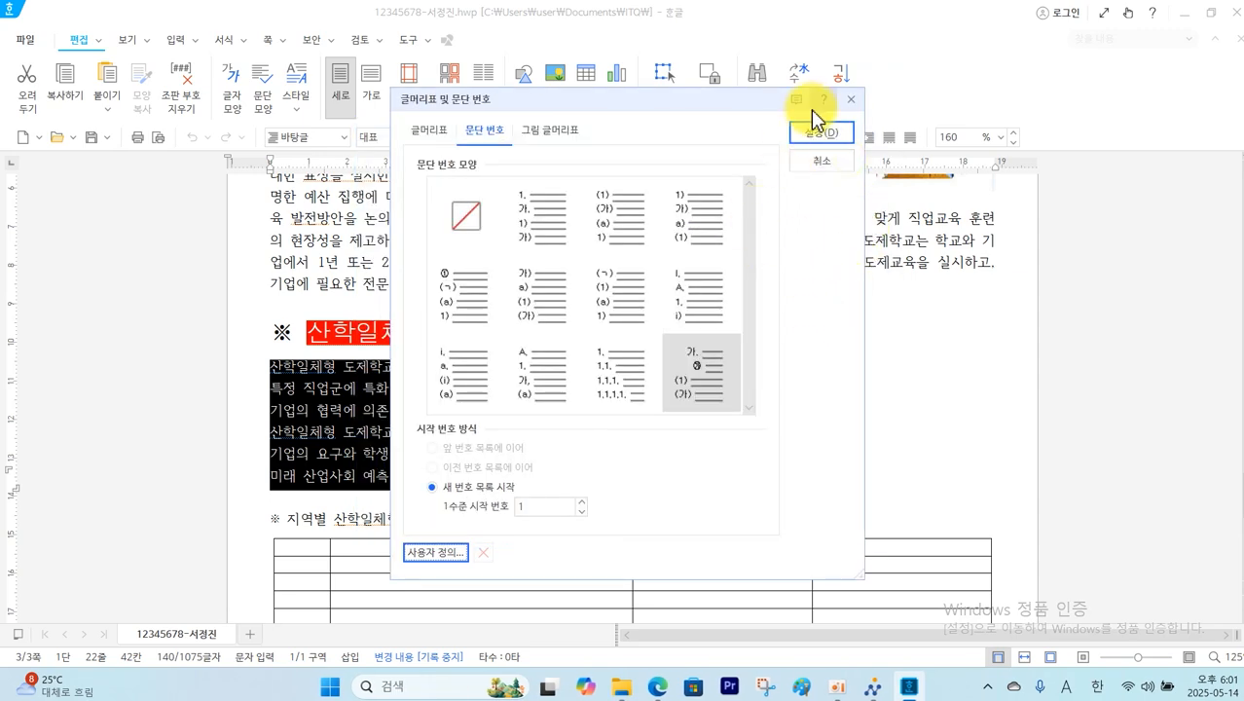
Apply the custom numbering to the six lines and lower the second, third, fifth and sixth lines to level 2
{"action": "left_click", "coordinate": [816, 133]}
{"action": "left_click", "coordinate": [444, 377]}
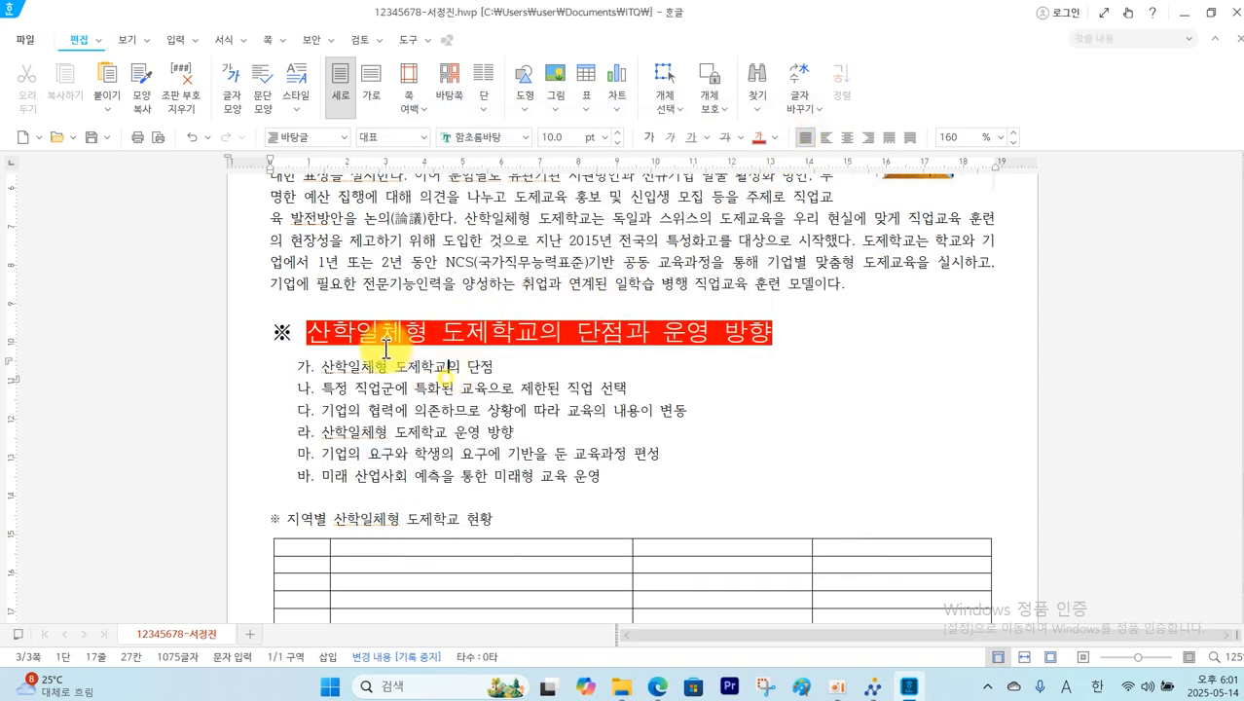
{"action": "left_click_drag", "start_coordinate": [327, 390], "coordinate": [693, 407]}
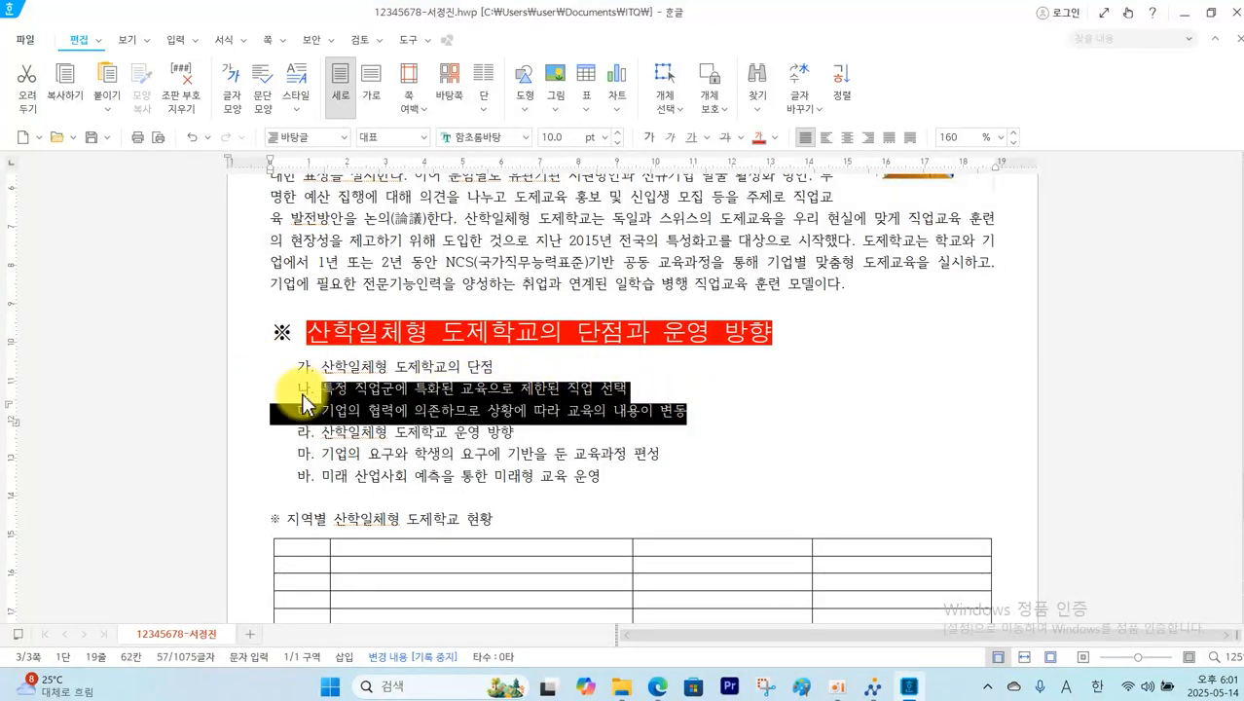
{"action": "left_click", "coordinate": [248, 45]}
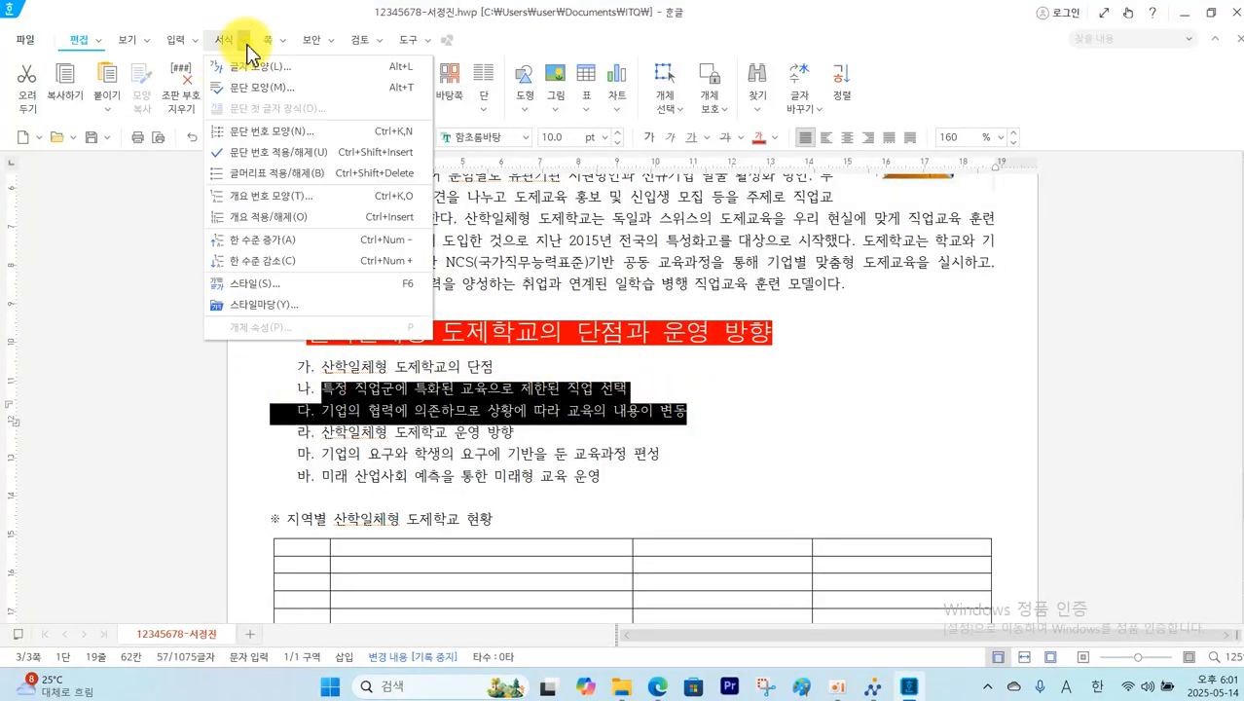
{"action": "left_click", "coordinate": [261, 260]}
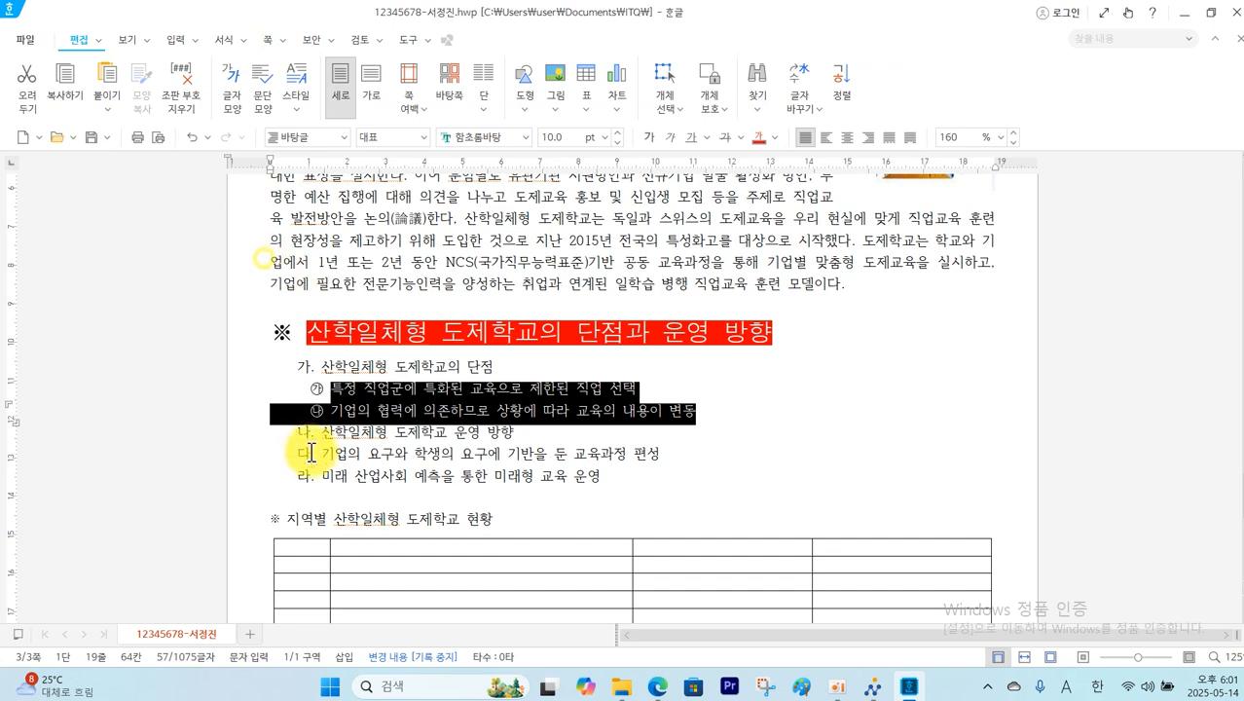
{"action": "left_click_drag", "start_coordinate": [320, 459], "coordinate": [613, 480]}
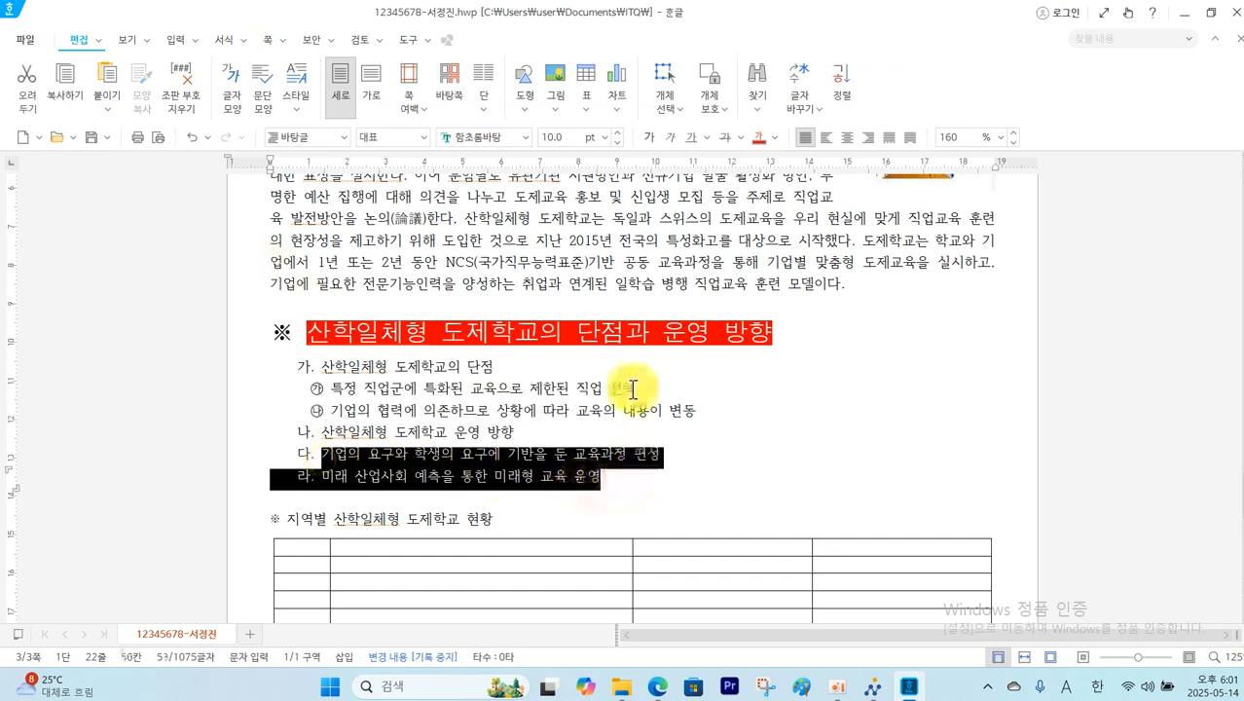
{"action": "left_click", "coordinate": [244, 44]}
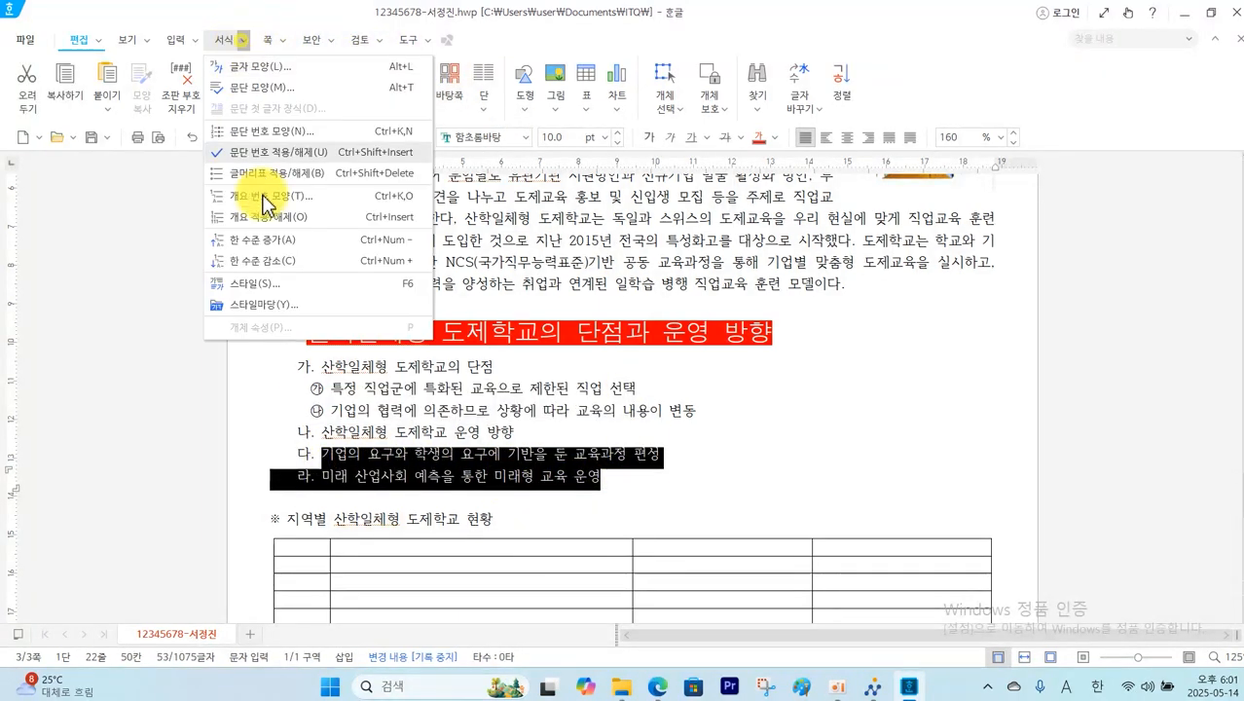
{"action": "left_click", "coordinate": [273, 260]}
Set the line spacing of the six numbered lines to 180%
{"action": "left_click_drag", "start_coordinate": [324, 369], "coordinate": [681, 477]}
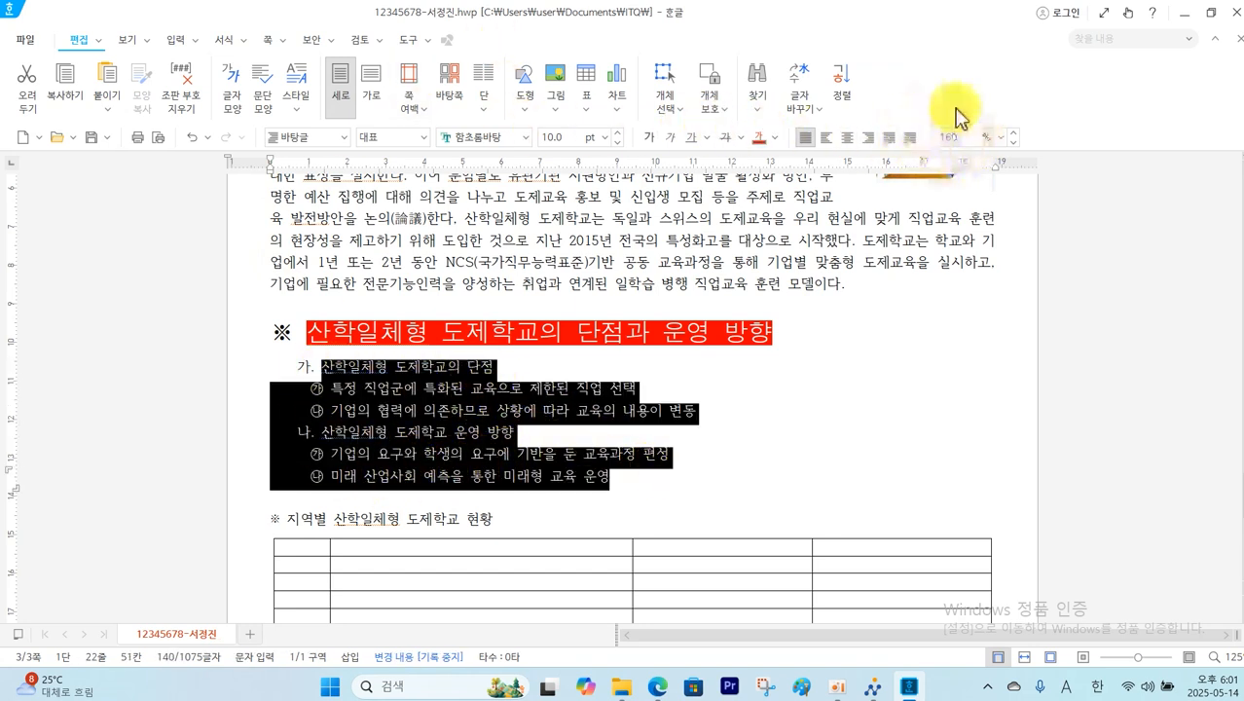
{"action": "left_click", "coordinate": [1002, 144]}
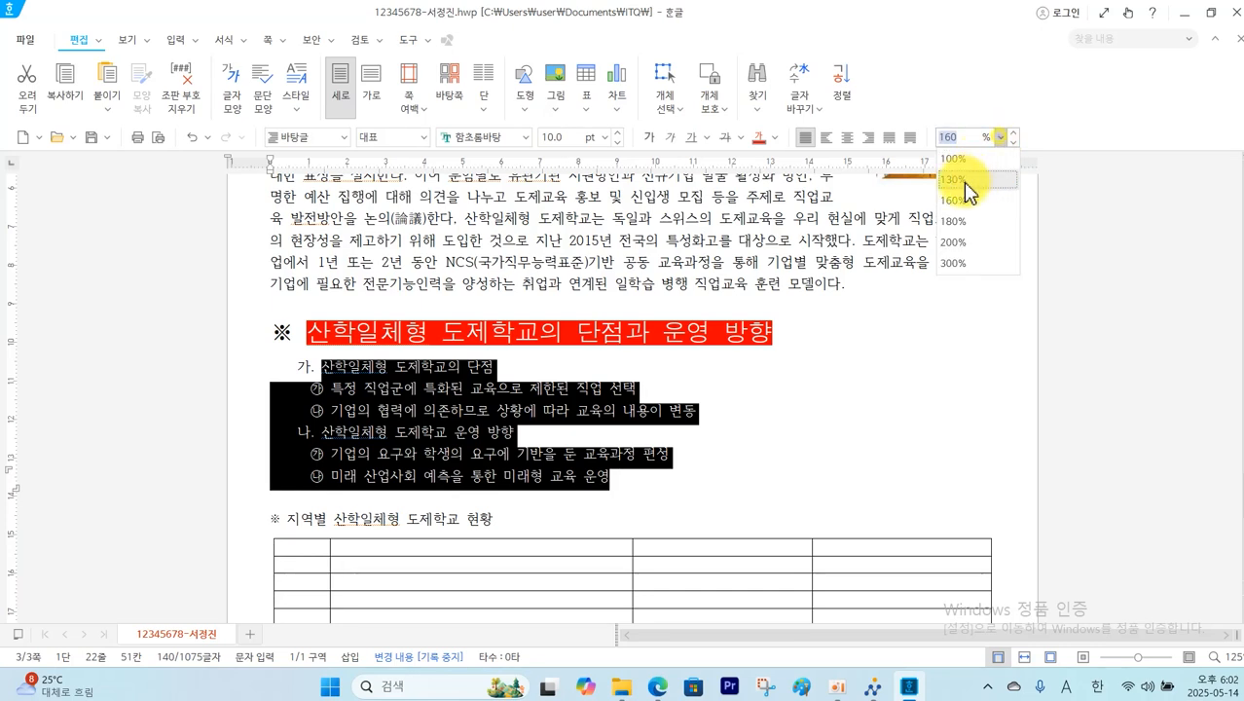
{"action": "left_click", "coordinate": [962, 238]}
{"action": "left_click", "coordinate": [816, 407]}
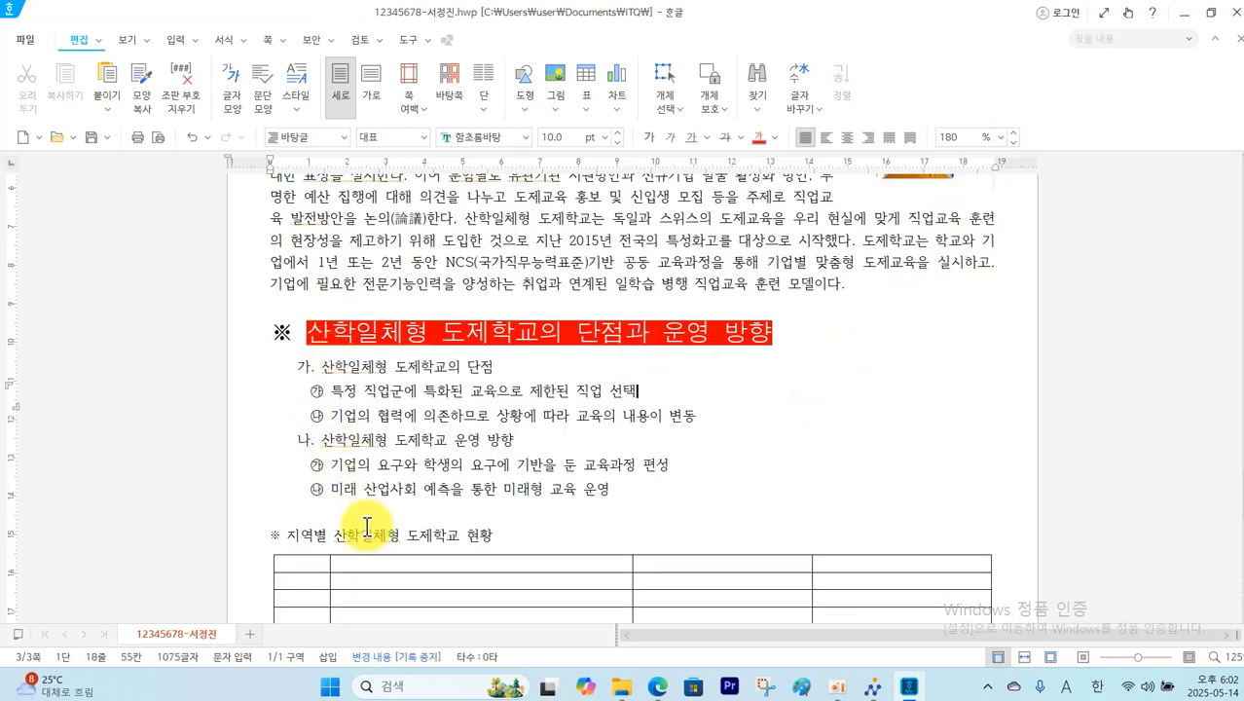
Switch to the exam PDF and examine the font, size, underline and emphasis marks required for the 지역별 산학일체형 도제학교 현황 heading
{"action": "left_click", "coordinate": [657, 688]}
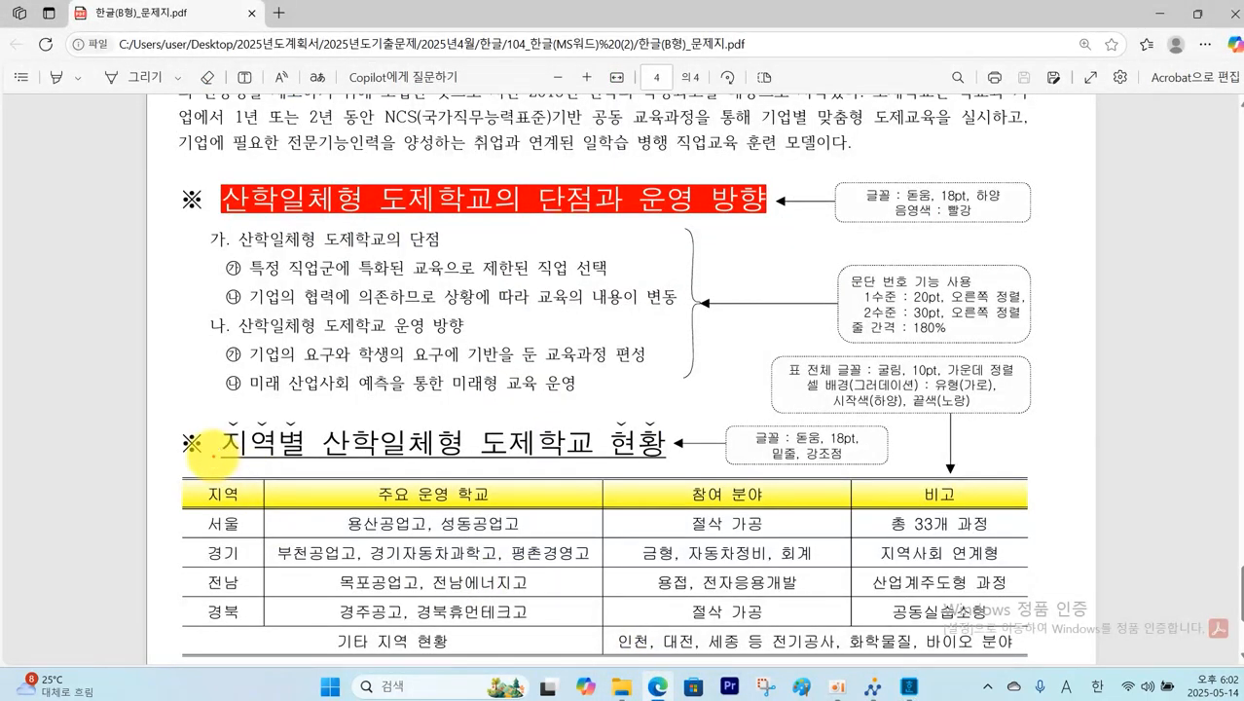
{"action": "mouse_move", "coordinate": [162, 420]}
{"action": "left_mouse_down"}
{"action": "mouse_move", "coordinate": [297, 479]}
{"action": "mouse_move", "coordinate": [680, 486]}
{"action": "left_mouse_up"}
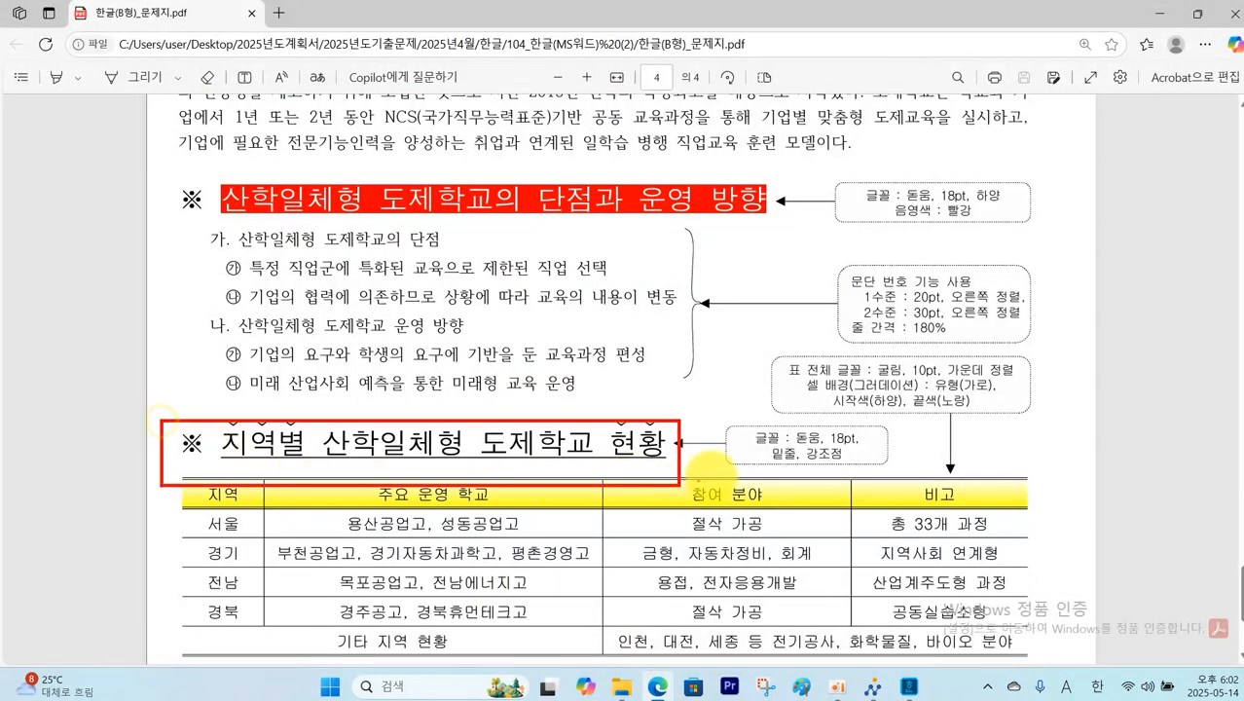
{"action": "mouse_move", "coordinate": [806, 450]}
{"action": "left_mouse_down"}
{"action": "mouse_move", "coordinate": [845, 447]}
{"action": "mouse_move", "coordinate": [778, 467]}
{"action": "mouse_move", "coordinate": [757, 453]}
{"action": "mouse_move", "coordinate": [847, 450]}
{"action": "left_mouse_up"}
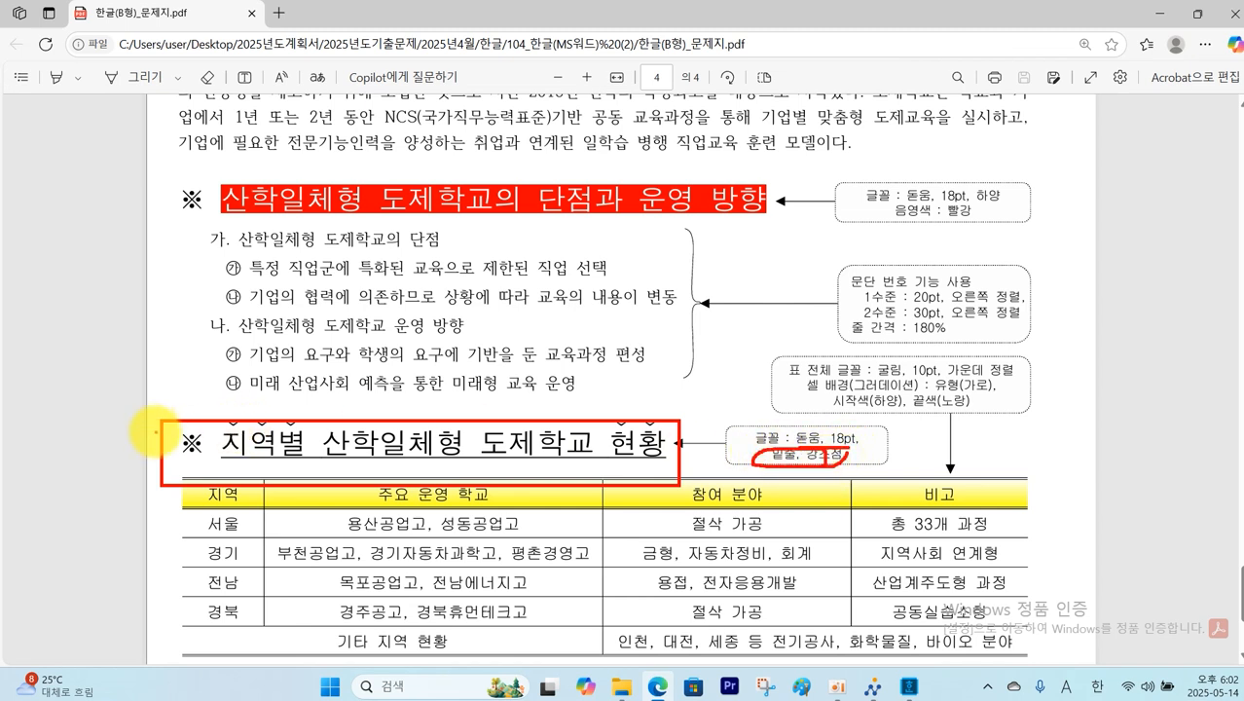
{"action": "left_click_drag", "start_coordinate": [230, 426], "coordinate": [224, 477]}
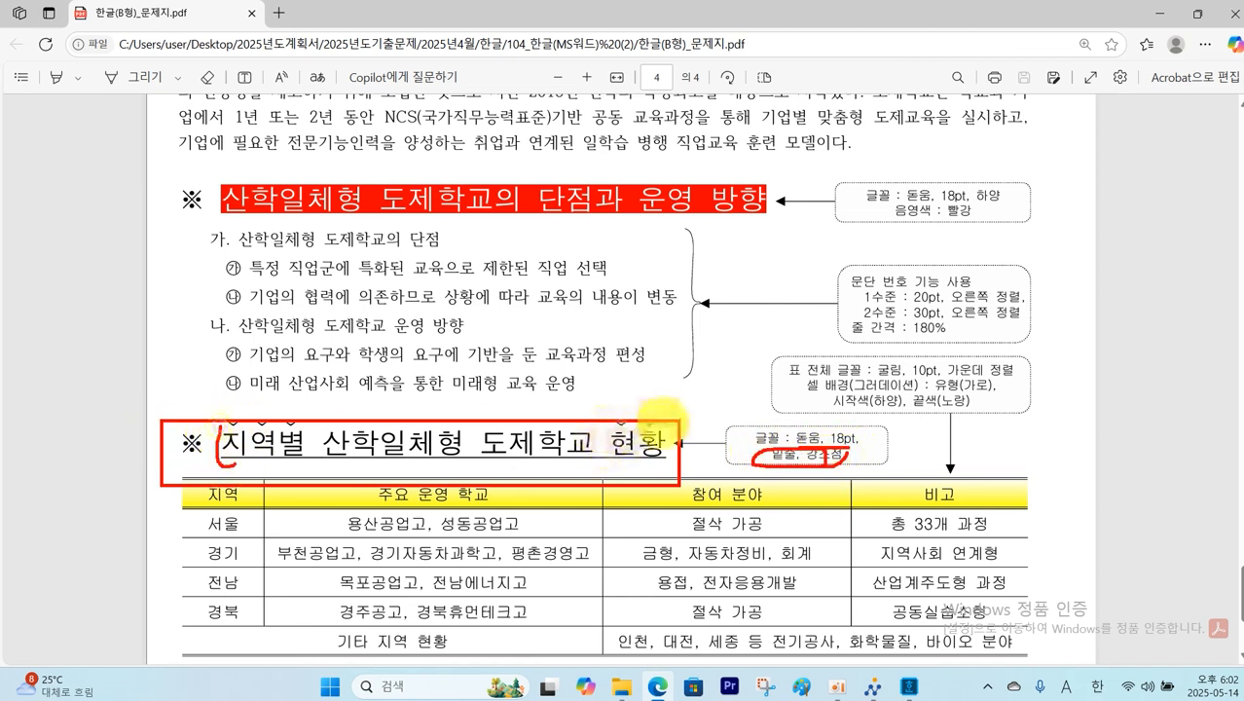
{"action": "left_click_drag", "start_coordinate": [667, 421], "coordinate": [660, 477]}
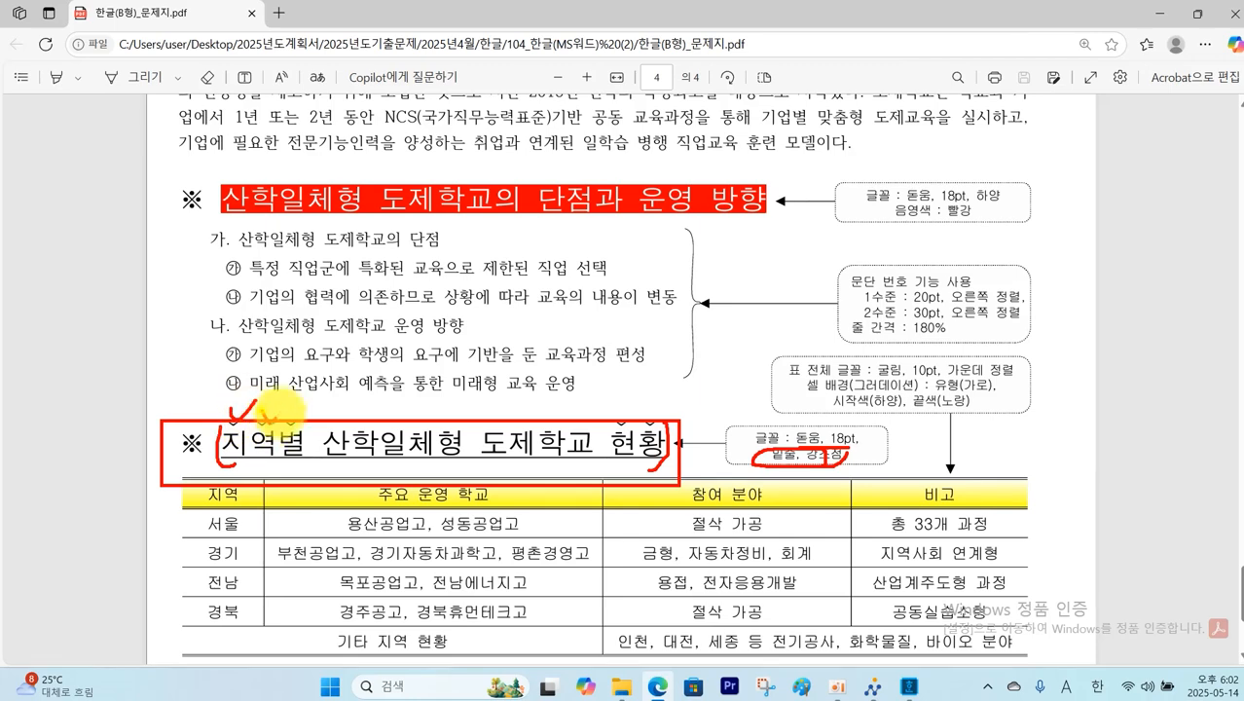
{"action": "left_click_drag", "start_coordinate": [277, 404], "coordinate": [284, 397]}
{"action": "left_click_drag", "start_coordinate": [292, 407], "coordinate": [321, 392]}
{"action": "left_click_drag", "start_coordinate": [602, 417], "coordinate": [628, 405]}
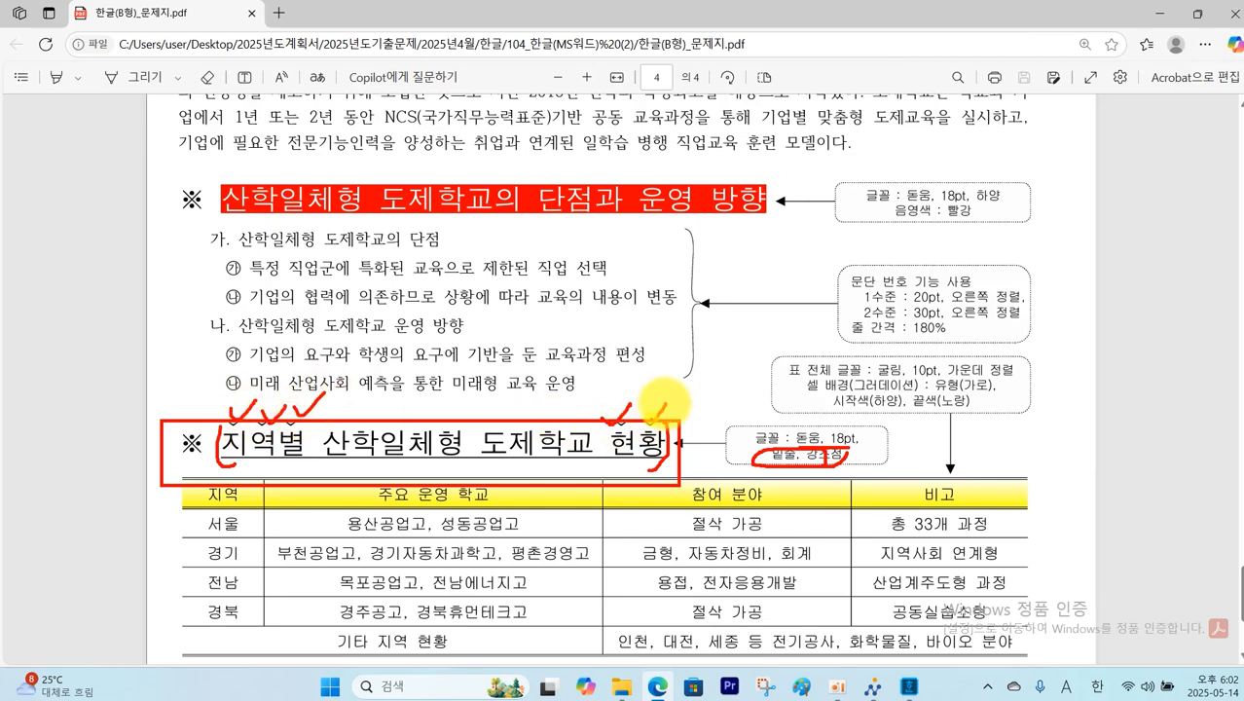
{"action": "key", "text": "Escape"}
Back in Hangul, set the whole ※ 지역별 산학일체형 도제학교 현황 heading to 돋움, 18 pt
{"action": "left_click", "coordinate": [875, 691]}
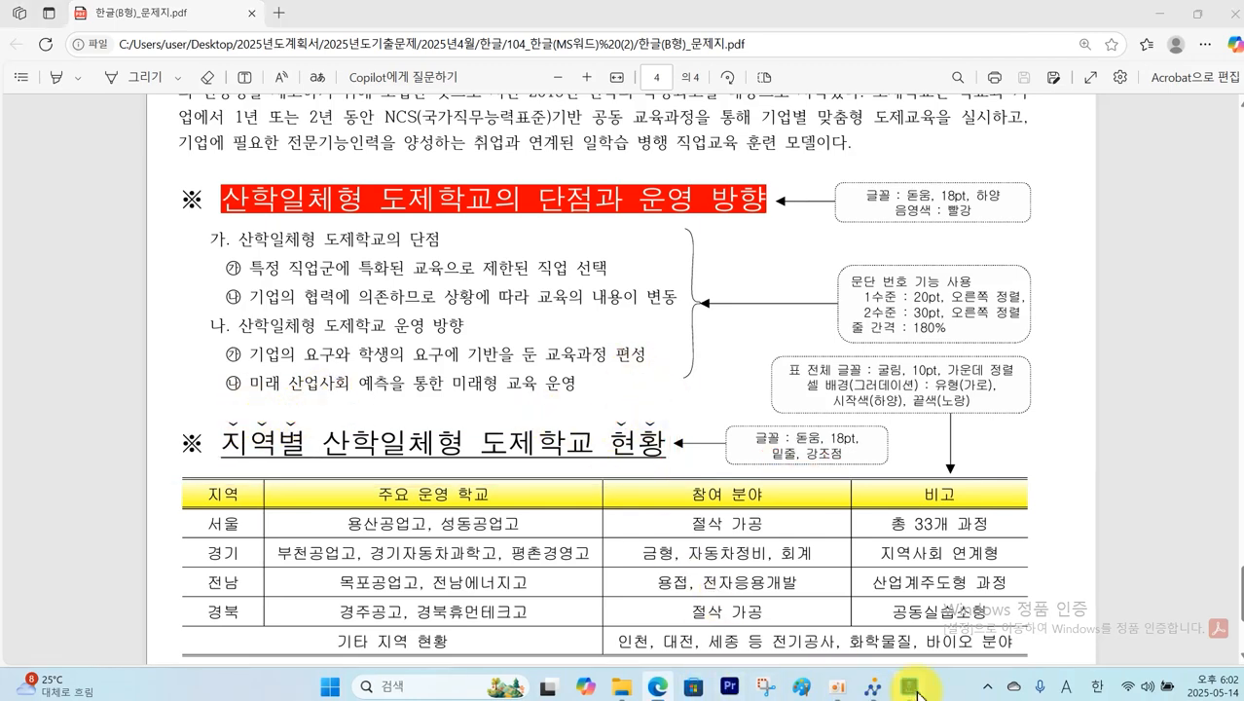
{"action": "left_click_drag", "start_coordinate": [275, 535], "coordinate": [493, 536]}
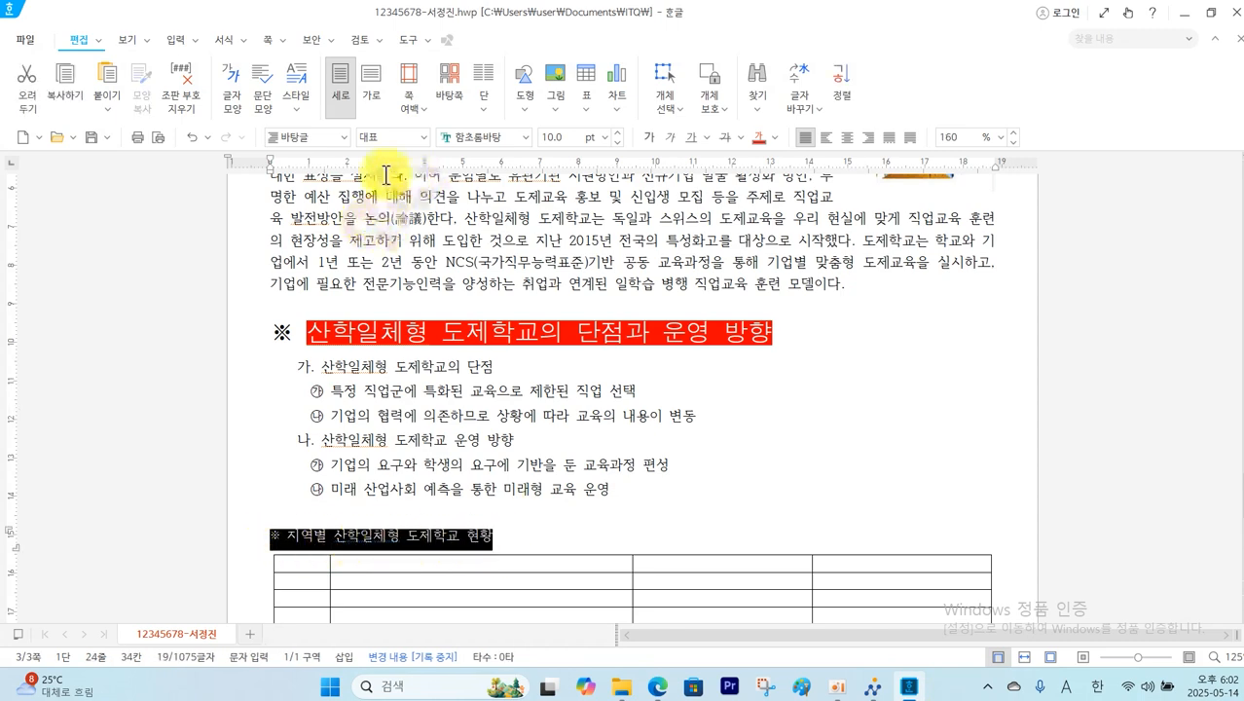
{"action": "left_click", "coordinate": [525, 138]}
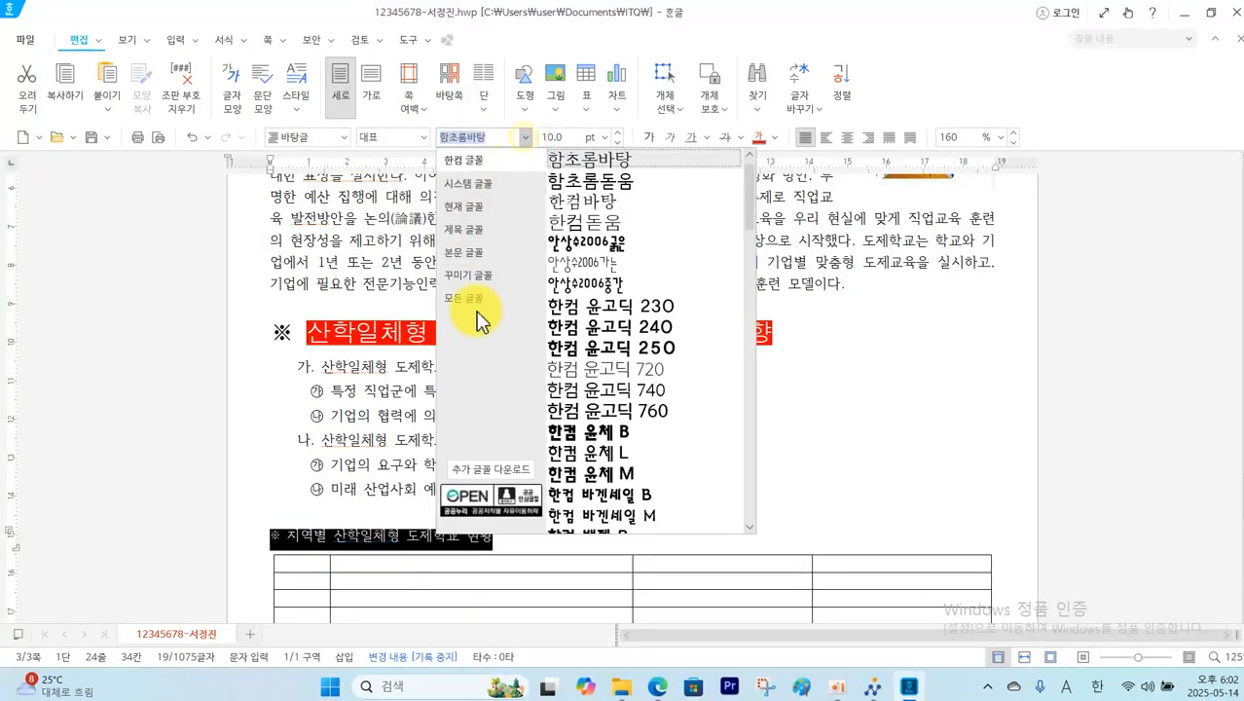
{"action": "scroll", "coordinate": [737, 316], "scroll_direction": "down", "scroll_amount": 3}
{"action": "left_click_drag", "start_coordinate": [752, 272], "coordinate": [750, 173]}
{"action": "left_click", "coordinate": [584, 329]}
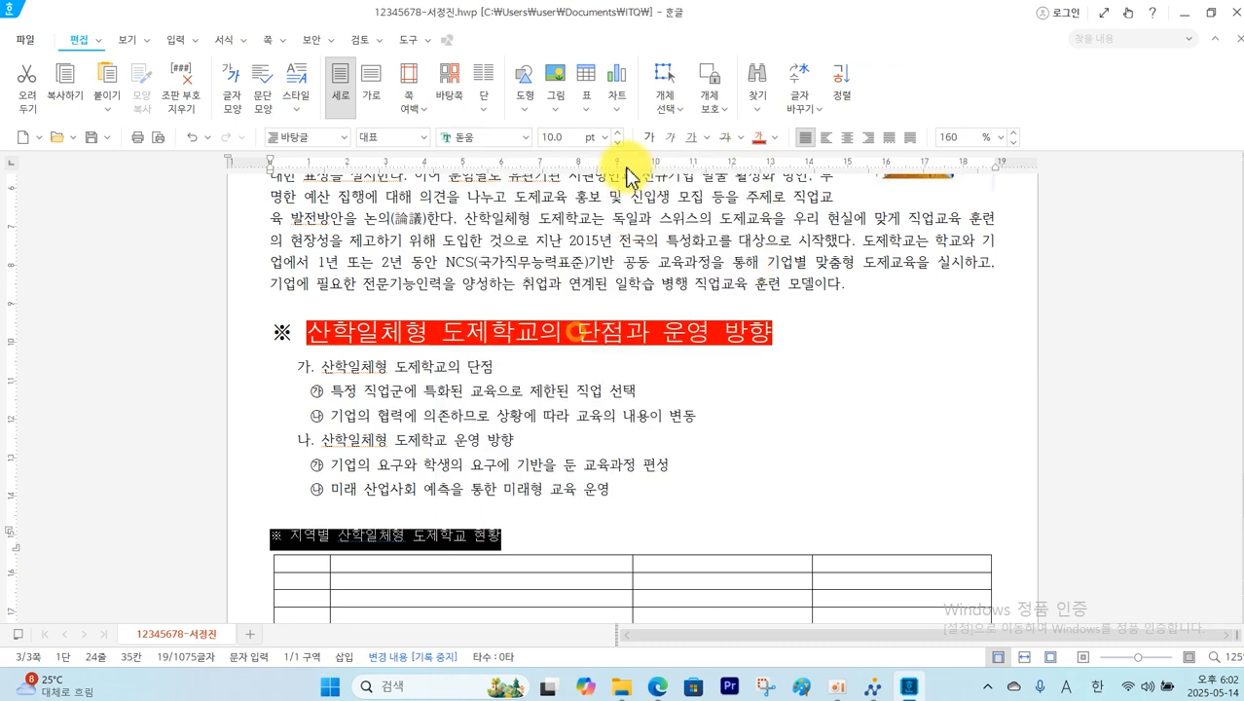
{"action": "left_click", "coordinate": [603, 137]}
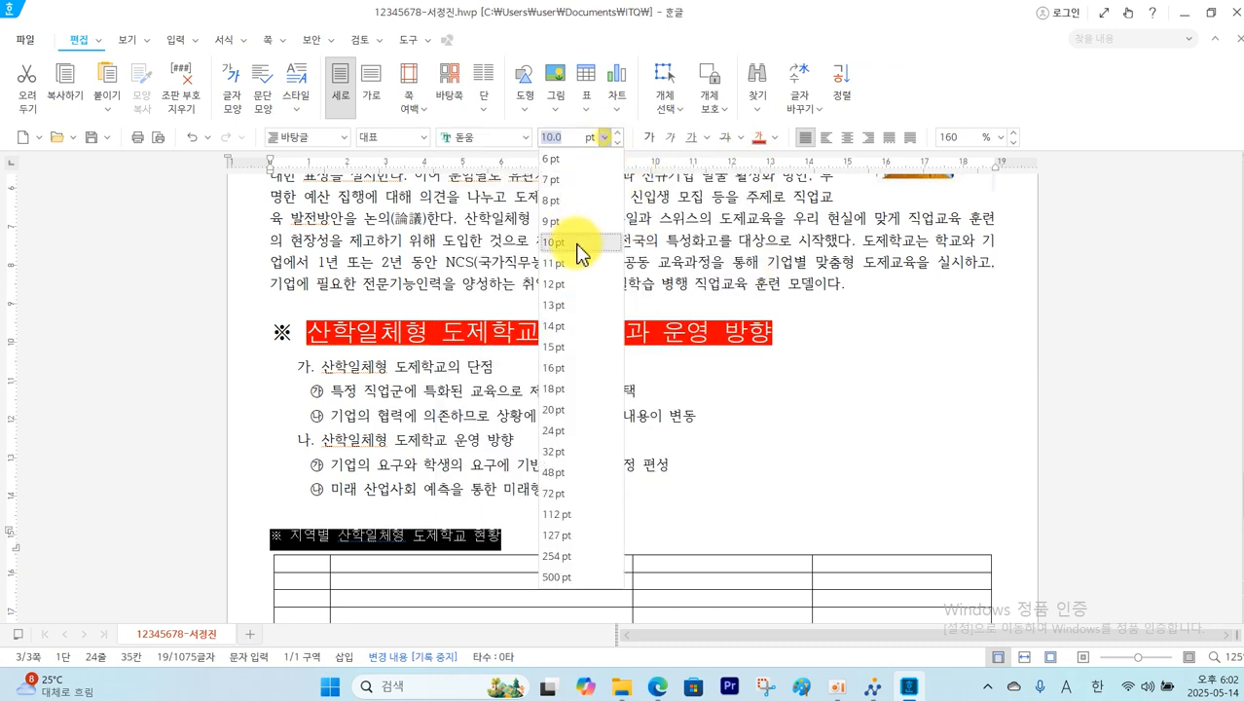
{"action": "left_click", "coordinate": [556, 389]}
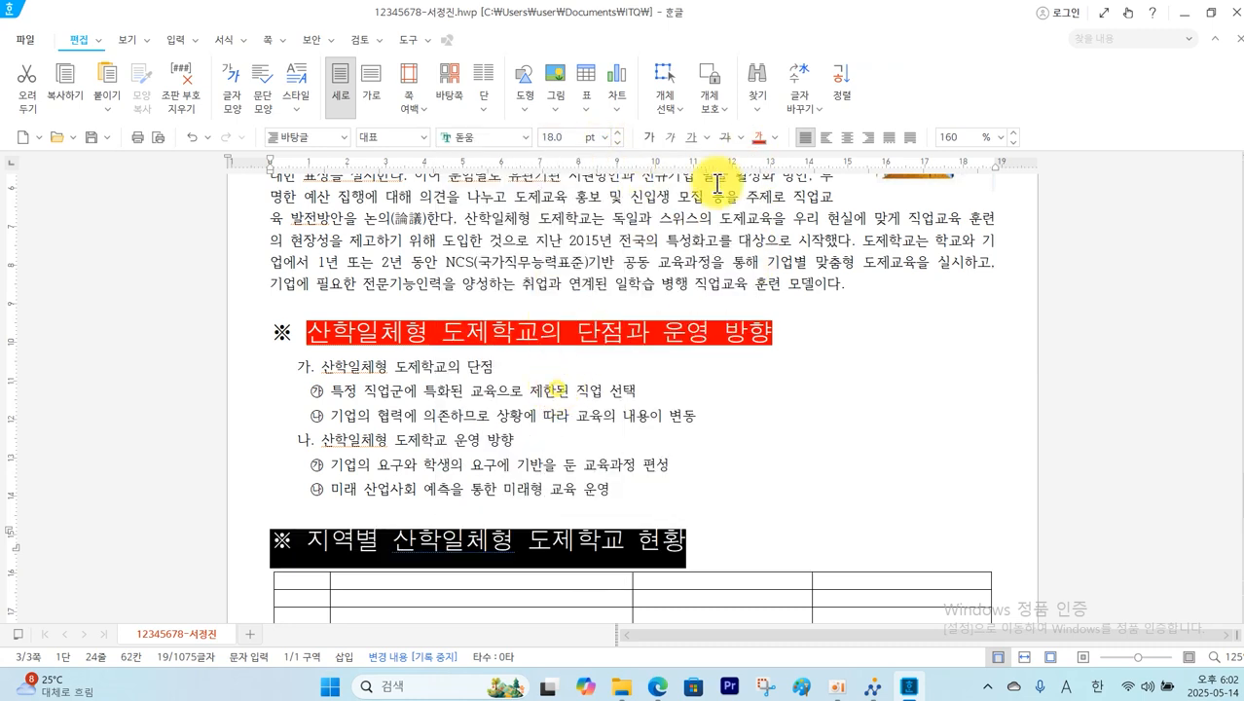
Underline the heading text 지역별 산학일체형 도제학교 현황, leaving out the ※ symbol
{"action": "left_click", "coordinate": [798, 455]}
{"action": "left_click_drag", "start_coordinate": [316, 550], "coordinate": [693, 543]}
{"action": "left_click", "coordinate": [692, 141]}
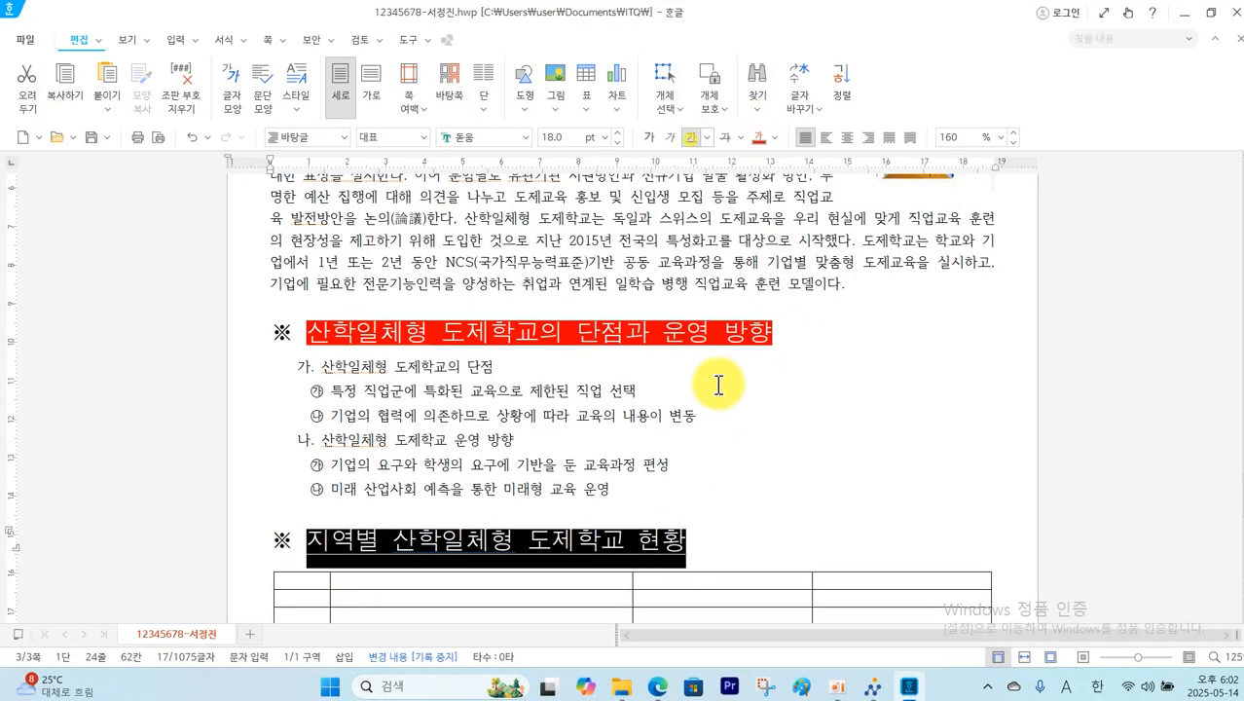
{"action": "left_click", "coordinate": [737, 460]}
Add the ˇ-shaped emphasis mark (강조점) above the word 지역별 in the heading
{"action": "double_click", "coordinate": [322, 542]}
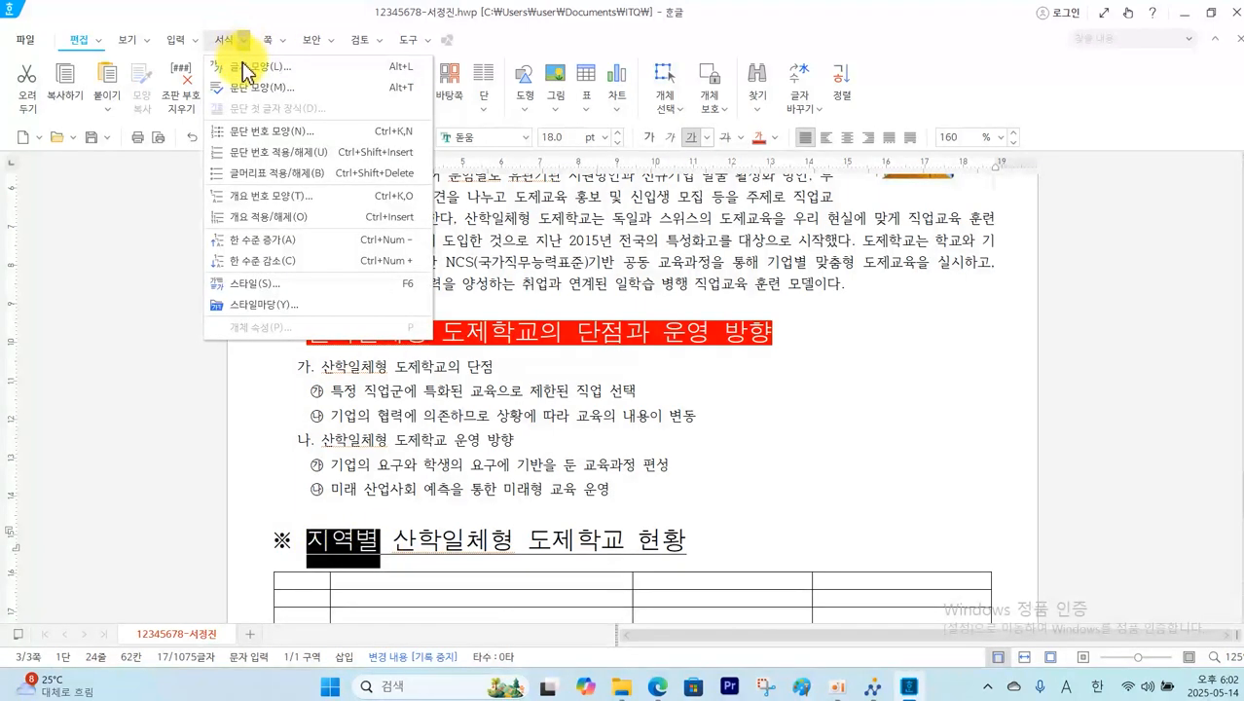
{"action": "left_click", "coordinate": [246, 68]}
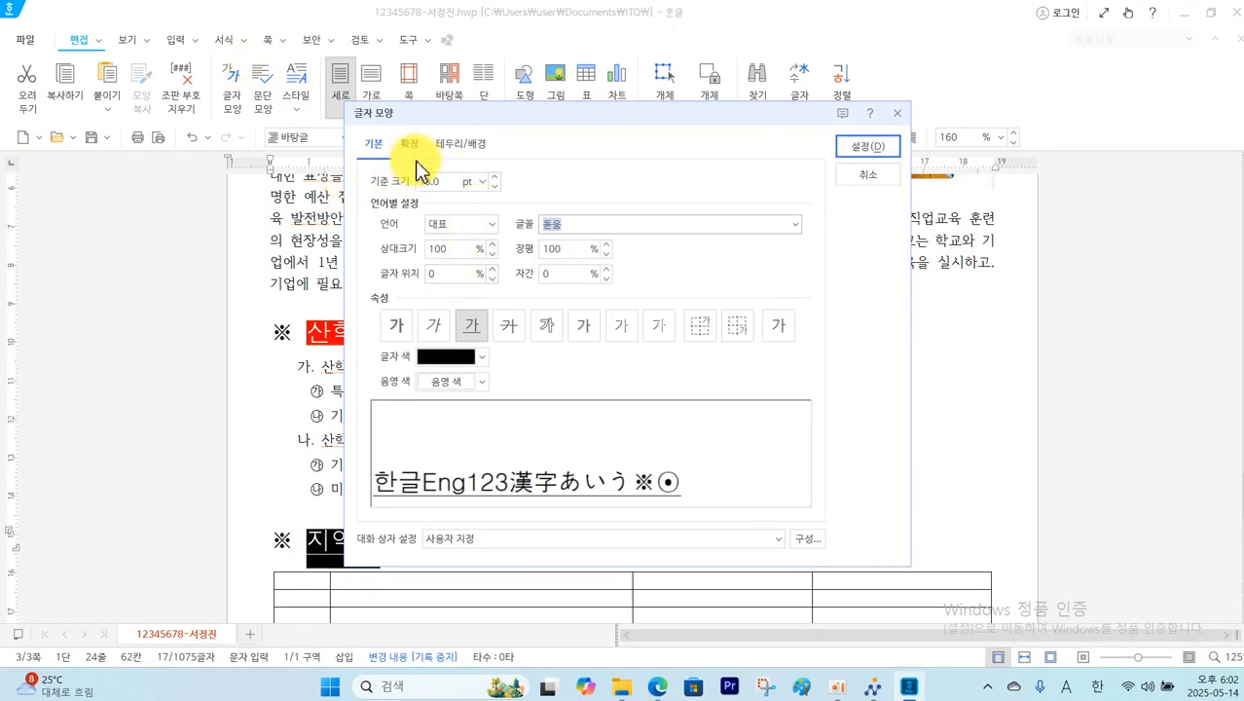
{"action": "left_click", "coordinate": [408, 144]}
{"action": "left_click", "coordinate": [481, 406]}
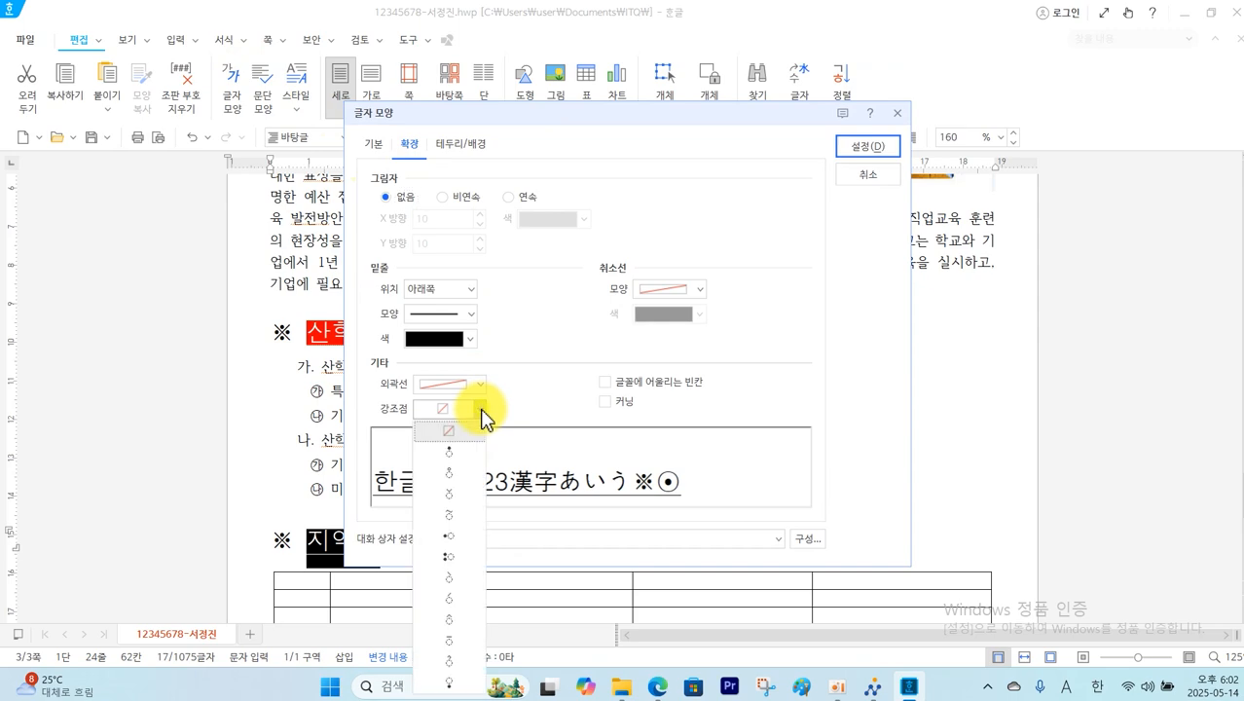
{"action": "left_click", "coordinate": [466, 495]}
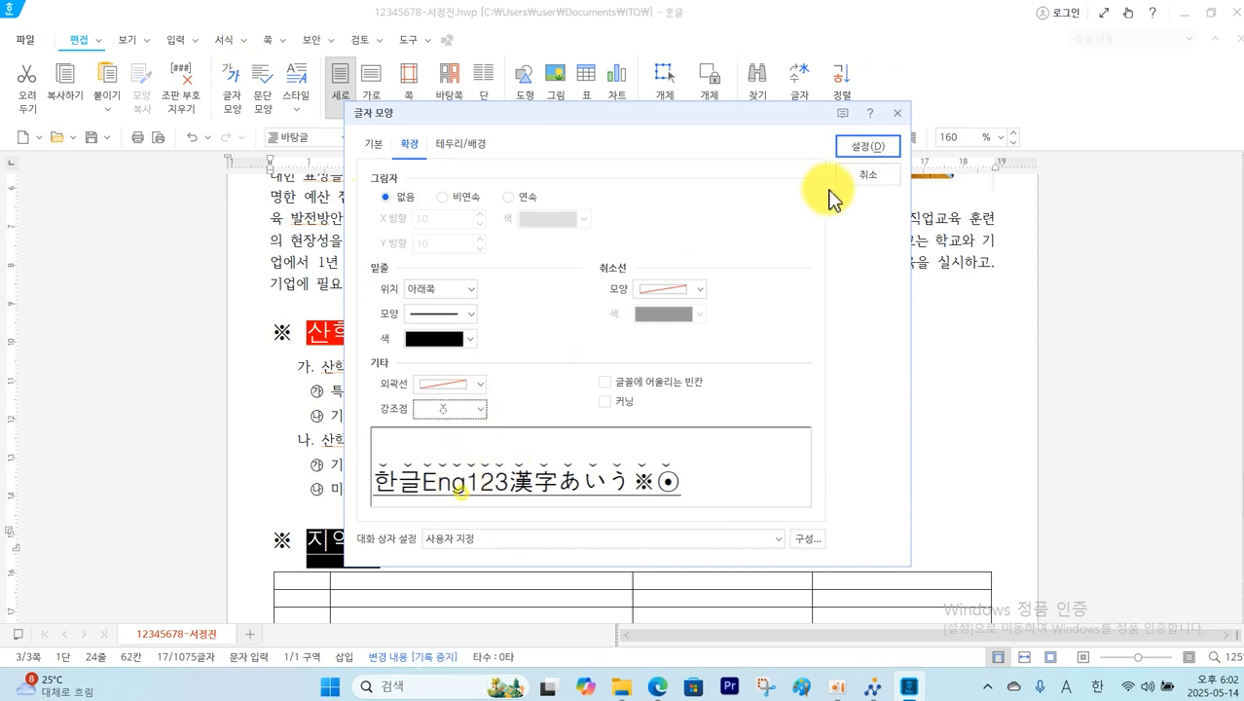
{"action": "left_click", "coordinate": [857, 148]}
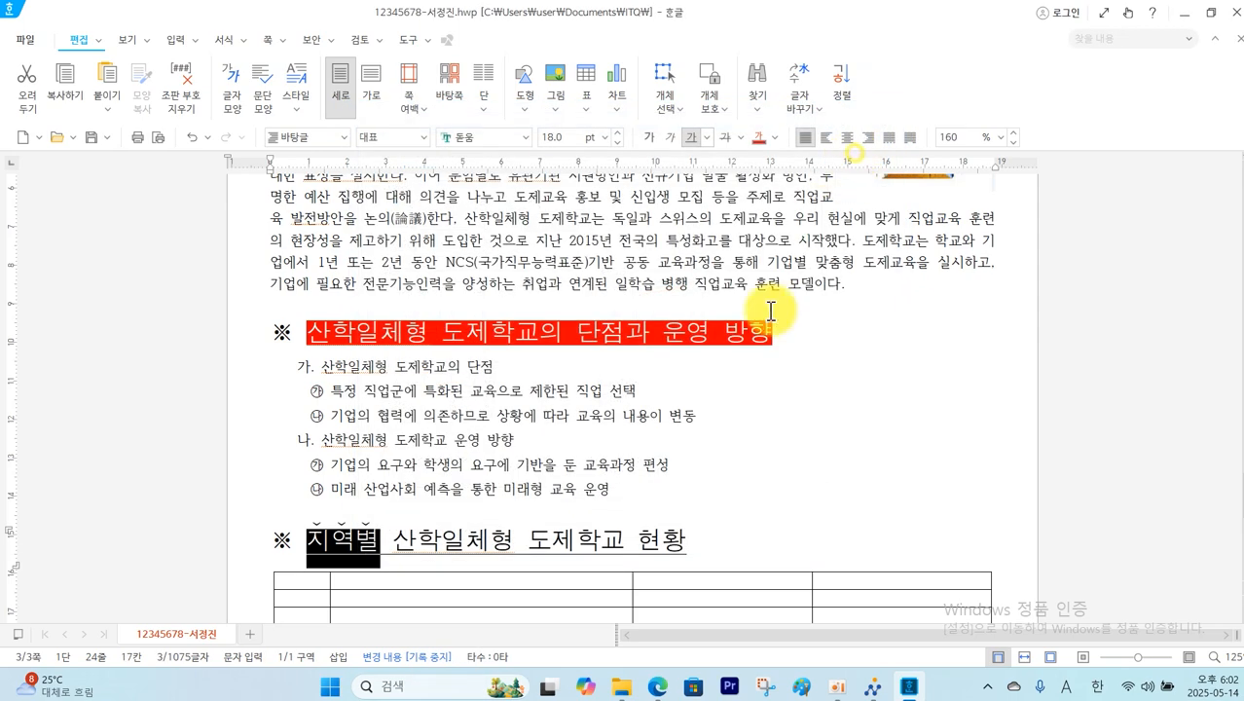
Add the same ˇ-shaped emphasis mark (강조점) above the word 현황 at the heading's end
{"action": "double_click", "coordinate": [654, 538]}
{"action": "key", "text": "F9"}
{"action": "left_click", "coordinate": [240, 39]}
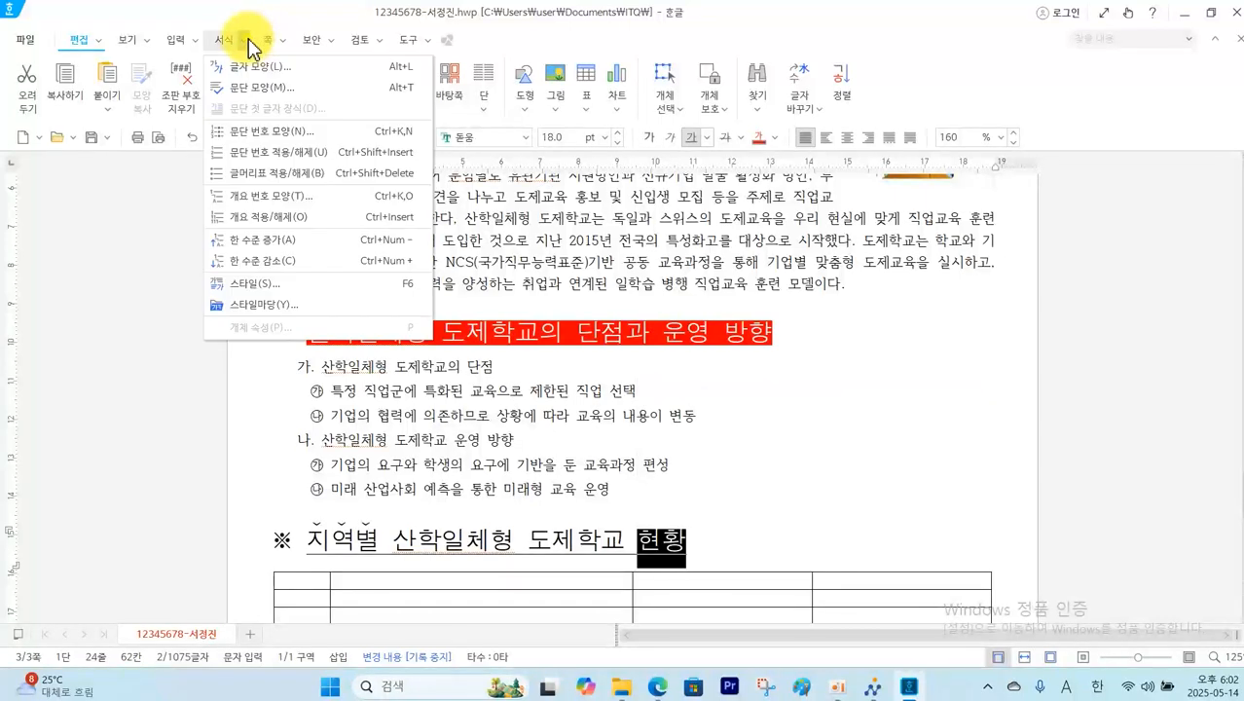
{"action": "left_click", "coordinate": [273, 61]}
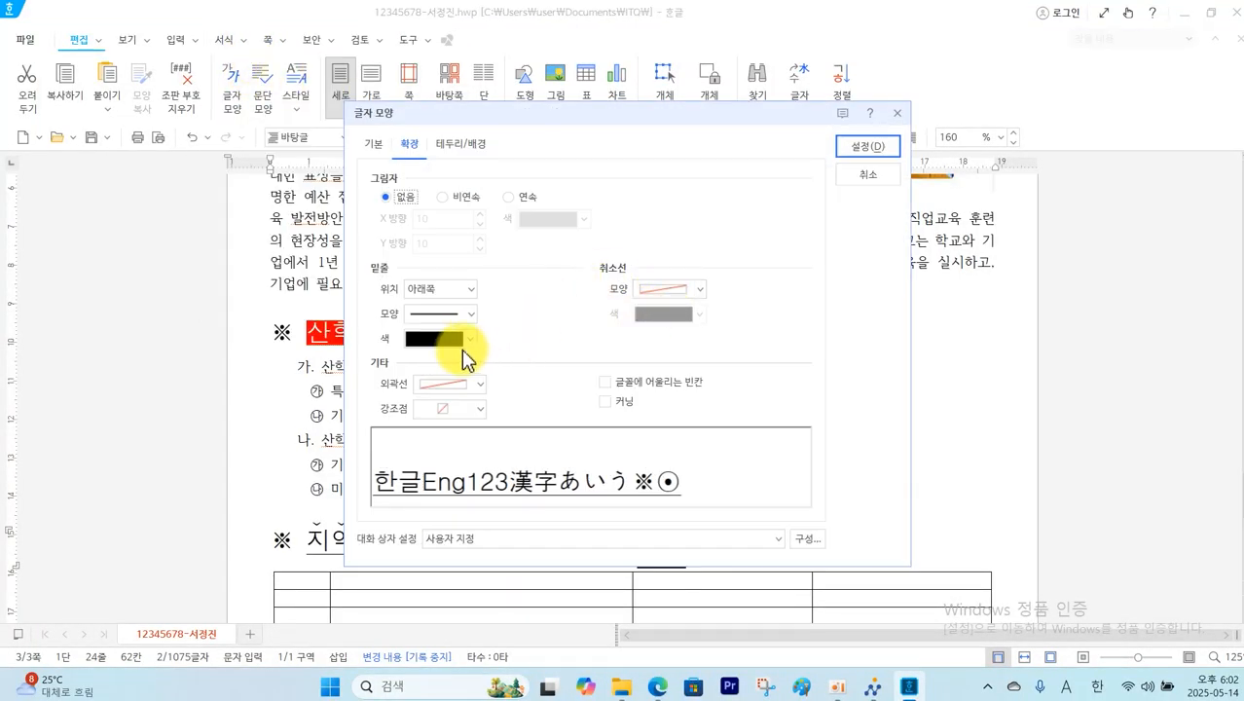
{"action": "left_click", "coordinate": [481, 410]}
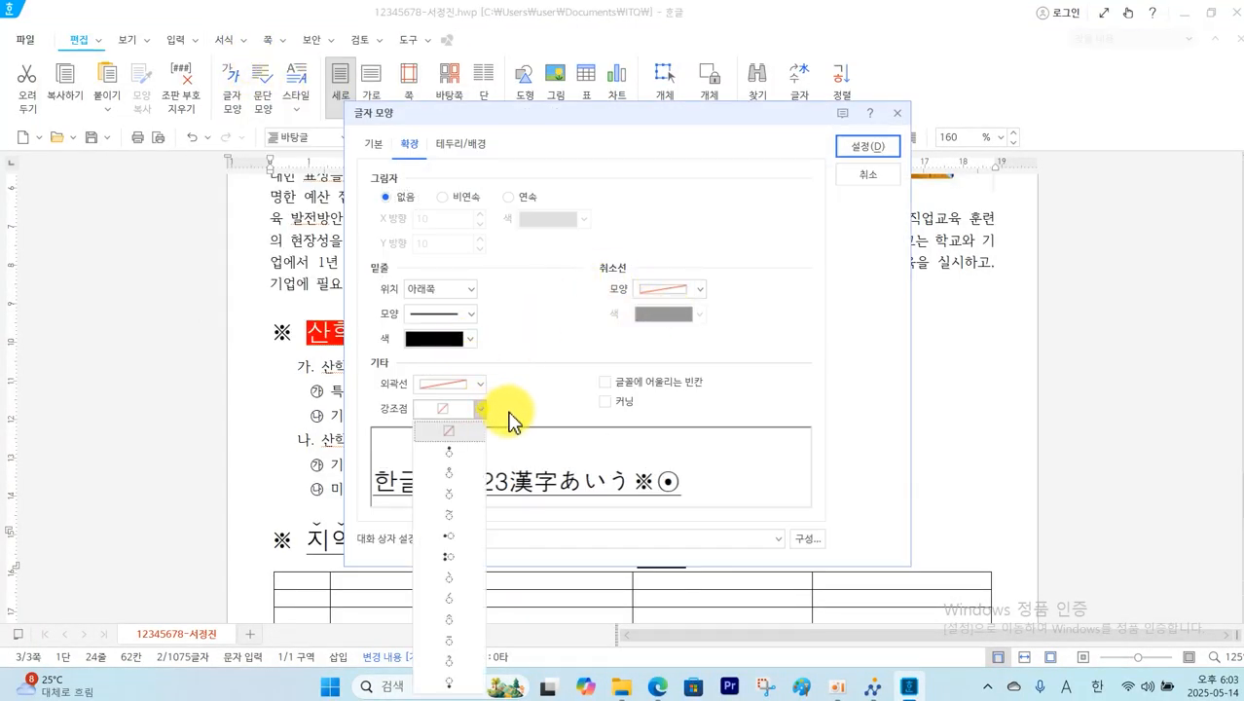
{"action": "left_click", "coordinate": [454, 496]}
{"action": "left_click", "coordinate": [867, 146]}
Fill the table with the headers 지역, 주요 운영 학교, 참여 분야, 비고, the rows 서울, 경기, 전남, 경북 and the 기타 지역 현황 row
{"action": "scroll", "coordinate": [797, 414], "scroll_direction": "down", "scroll_amount": 5}
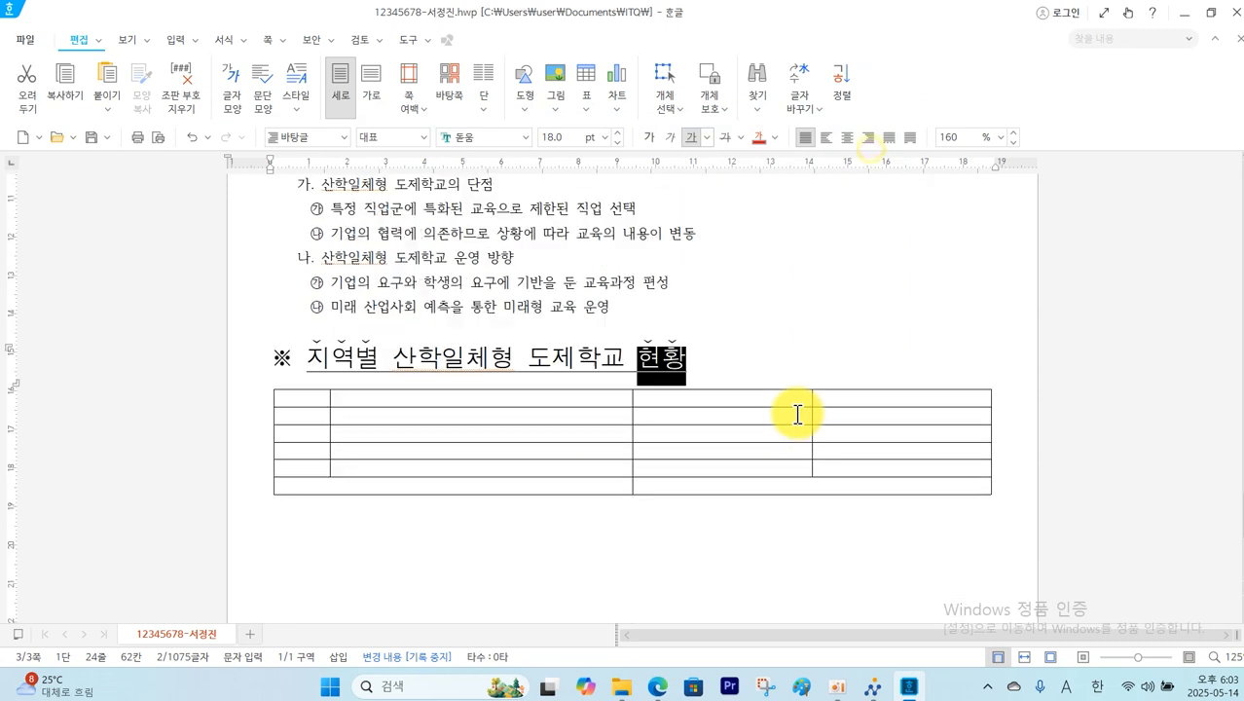
{"action": "left_click", "coordinate": [700, 456]}
{"action": "left_click", "coordinate": [322, 338]}
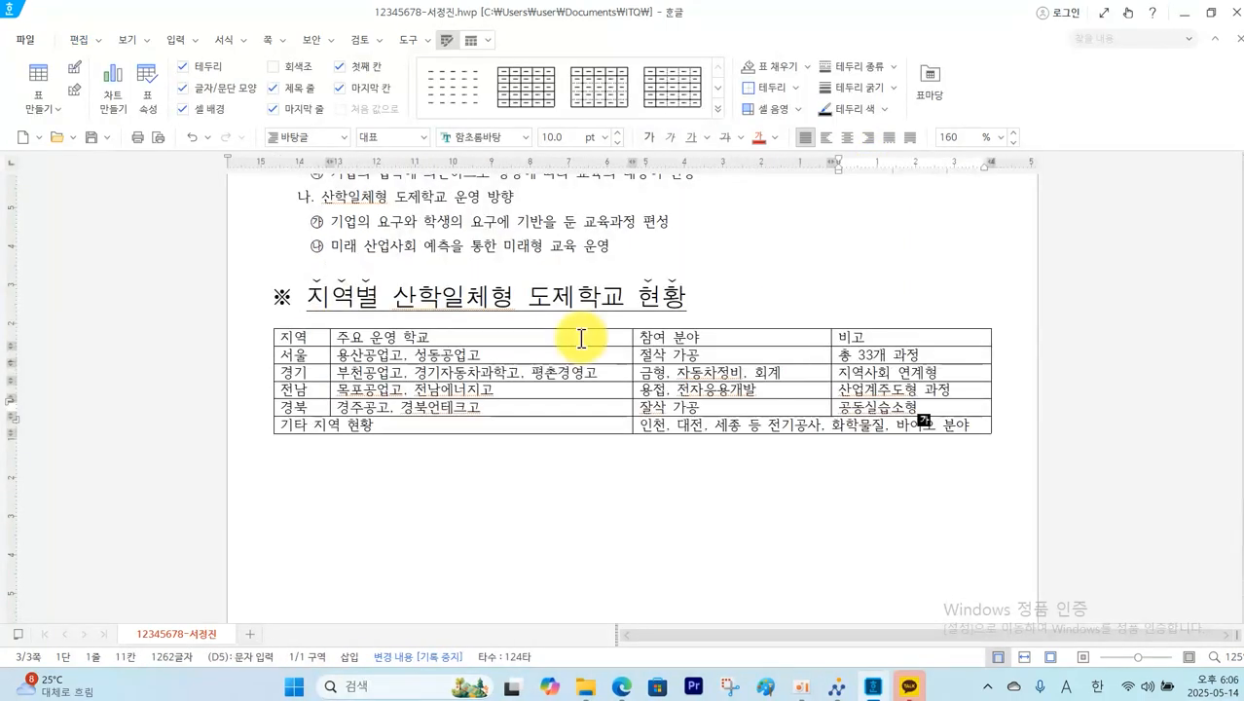
Switch to the exam PDF and examine the table's font, alignment, header gradient and side border requirements
{"action": "left_click", "coordinate": [620, 689]}
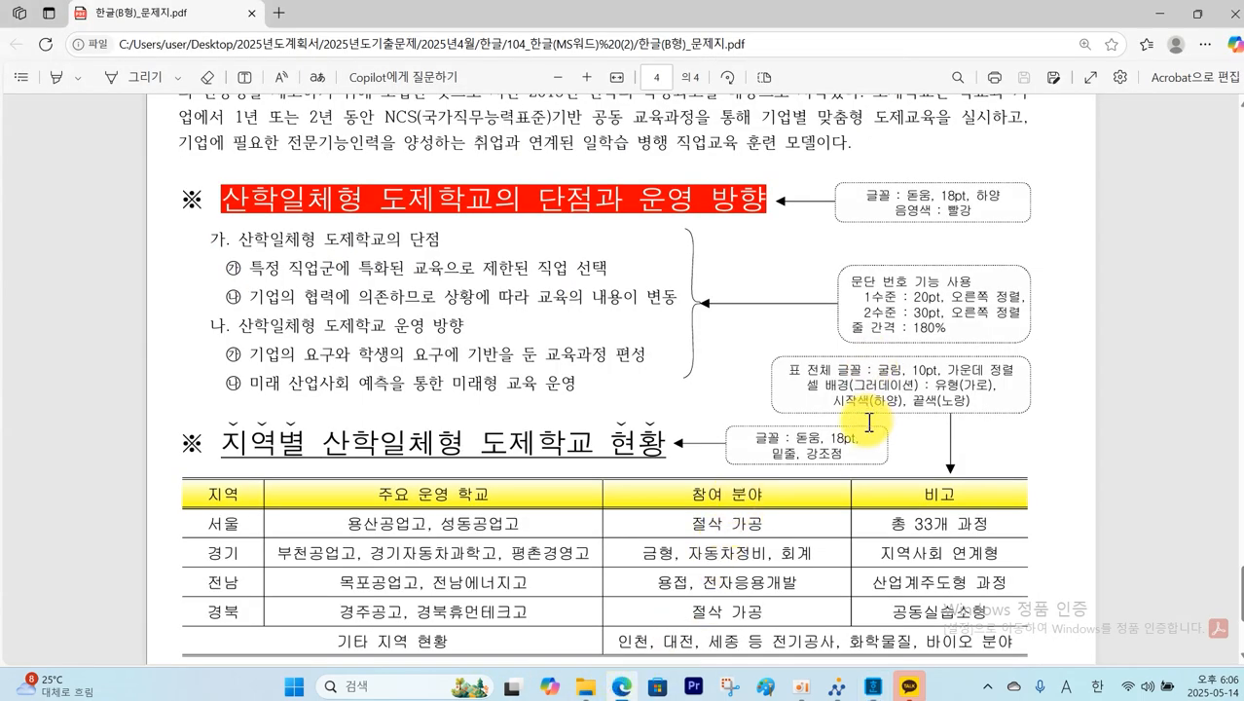
{"action": "mouse_move", "coordinate": [766, 352]}
{"action": "left_mouse_down"}
{"action": "mouse_move", "coordinate": [896, 401]}
{"action": "mouse_move", "coordinate": [1014, 410]}
{"action": "left_mouse_up"}
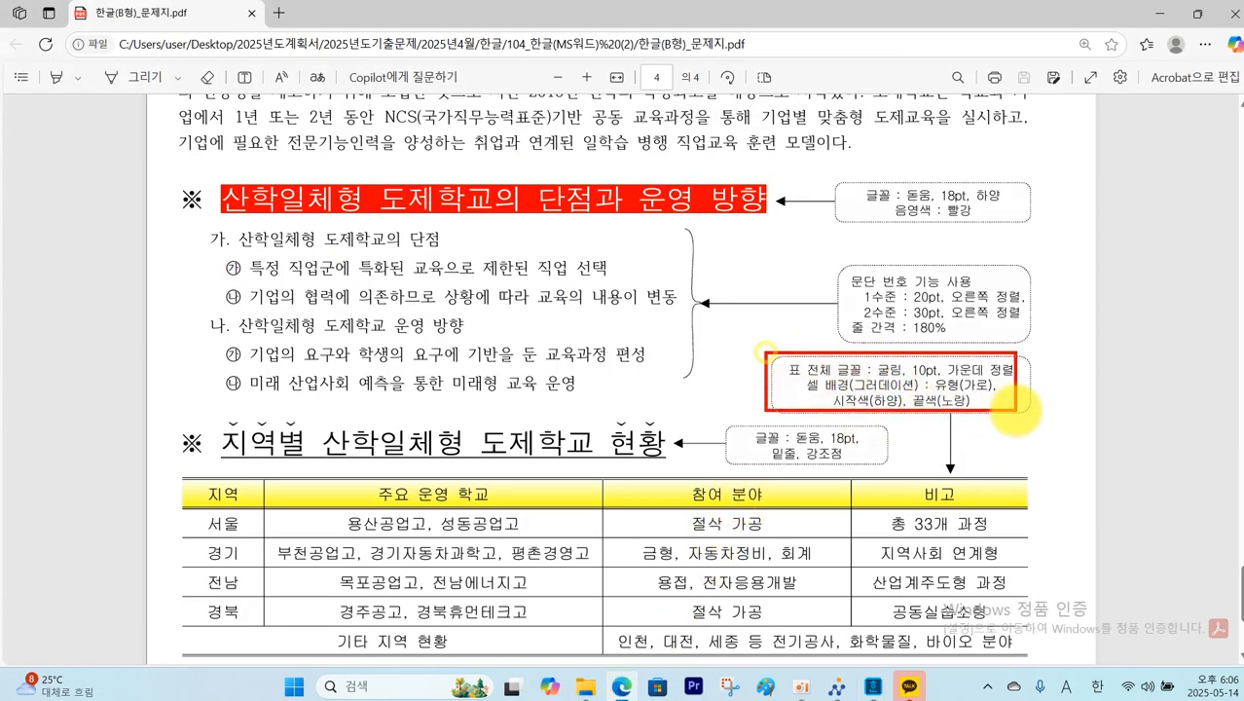
{"action": "left_click_drag", "start_coordinate": [874, 378], "coordinate": [1012, 380]}
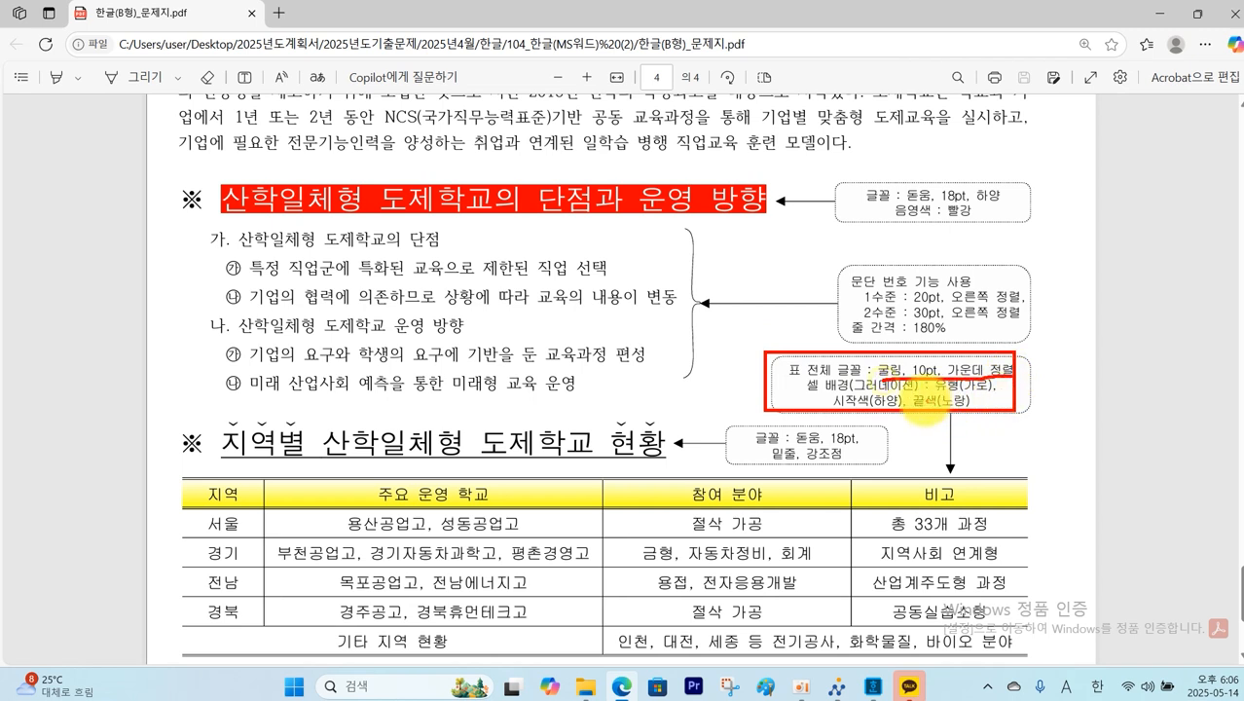
{"action": "left_click_drag", "start_coordinate": [237, 496], "coordinate": [1003, 500]}
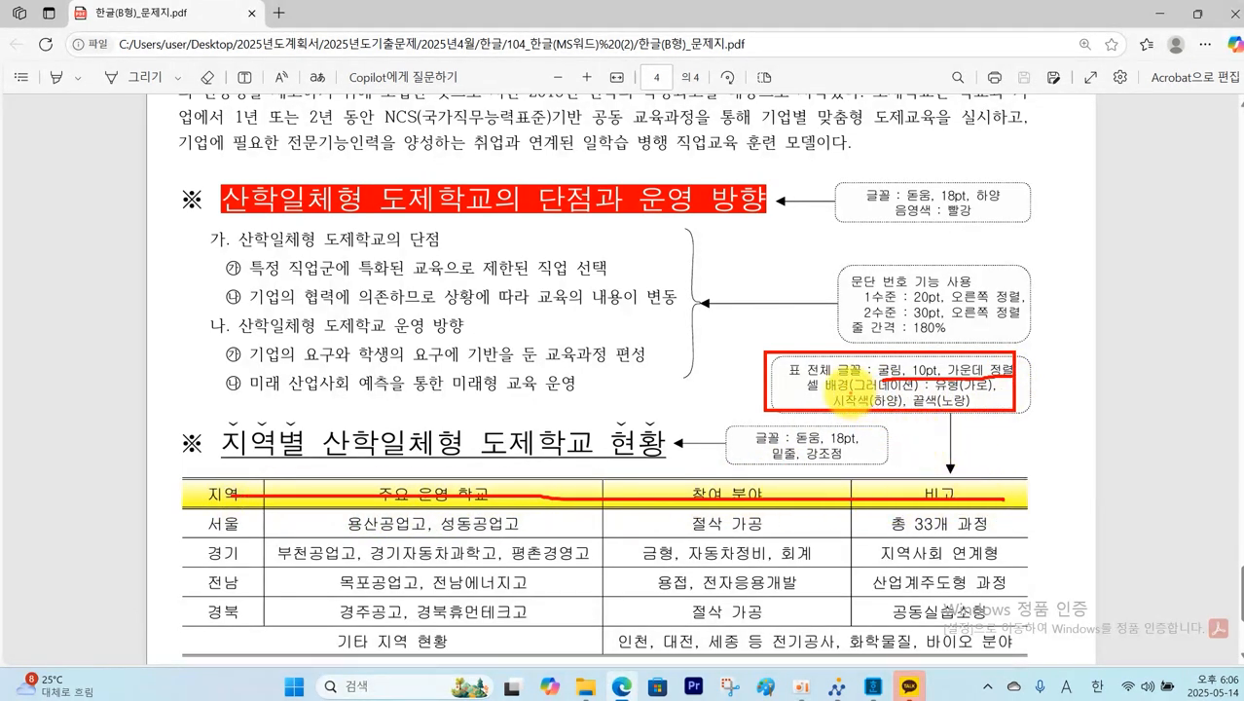
{"action": "left_click_drag", "start_coordinate": [848, 390], "coordinate": [903, 391]}
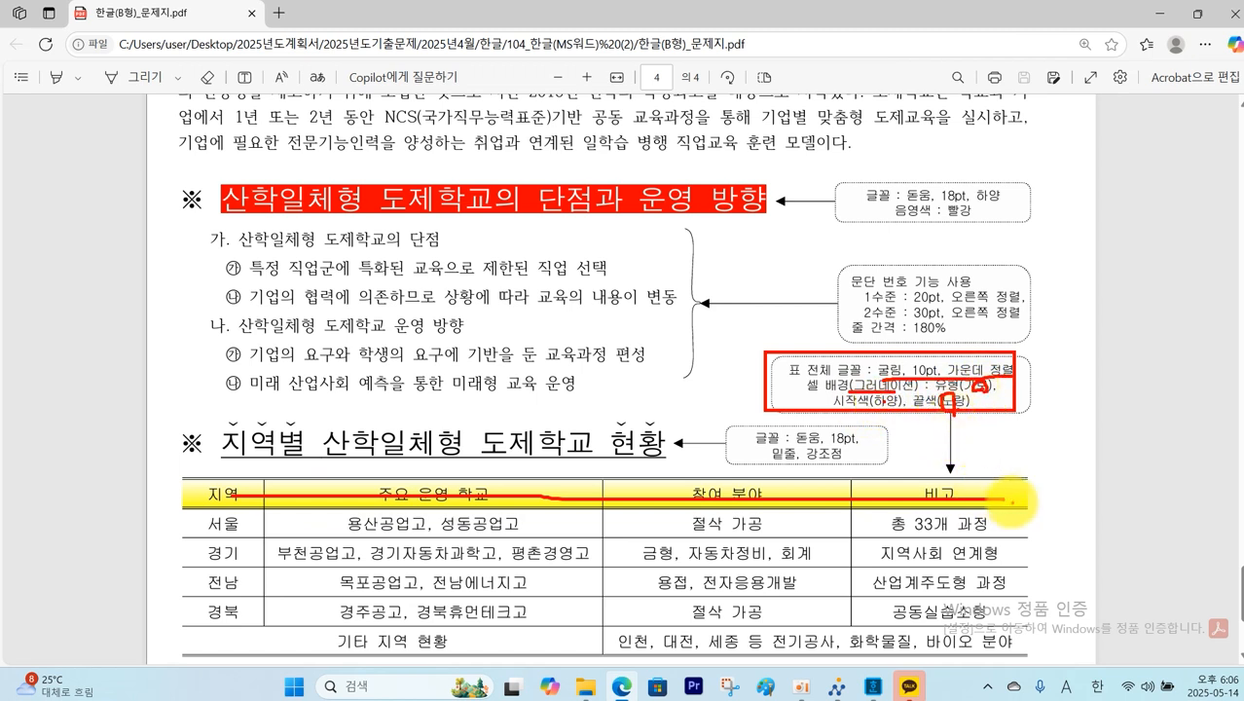
{"action": "left_click_drag", "start_coordinate": [1025, 498], "coordinate": [1030, 661]}
{"action": "left_click_drag", "start_coordinate": [184, 508], "coordinate": [181, 596]}
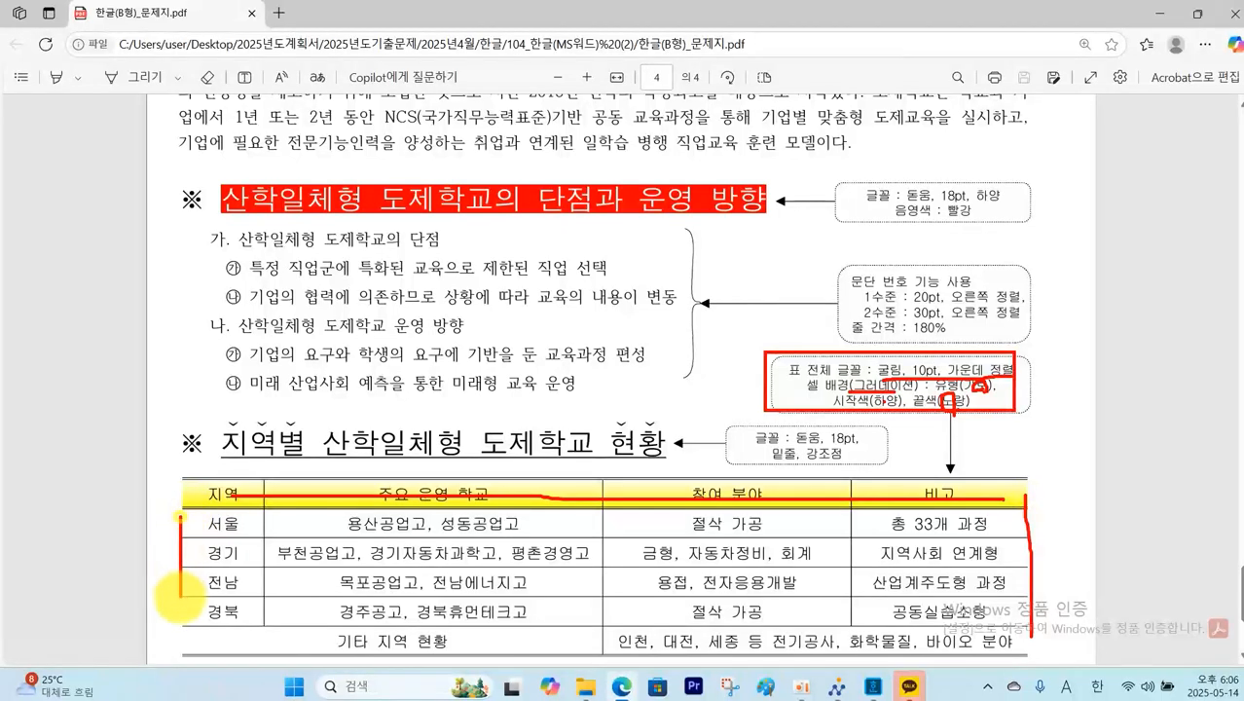
{"action": "key", "text": "Escape"}
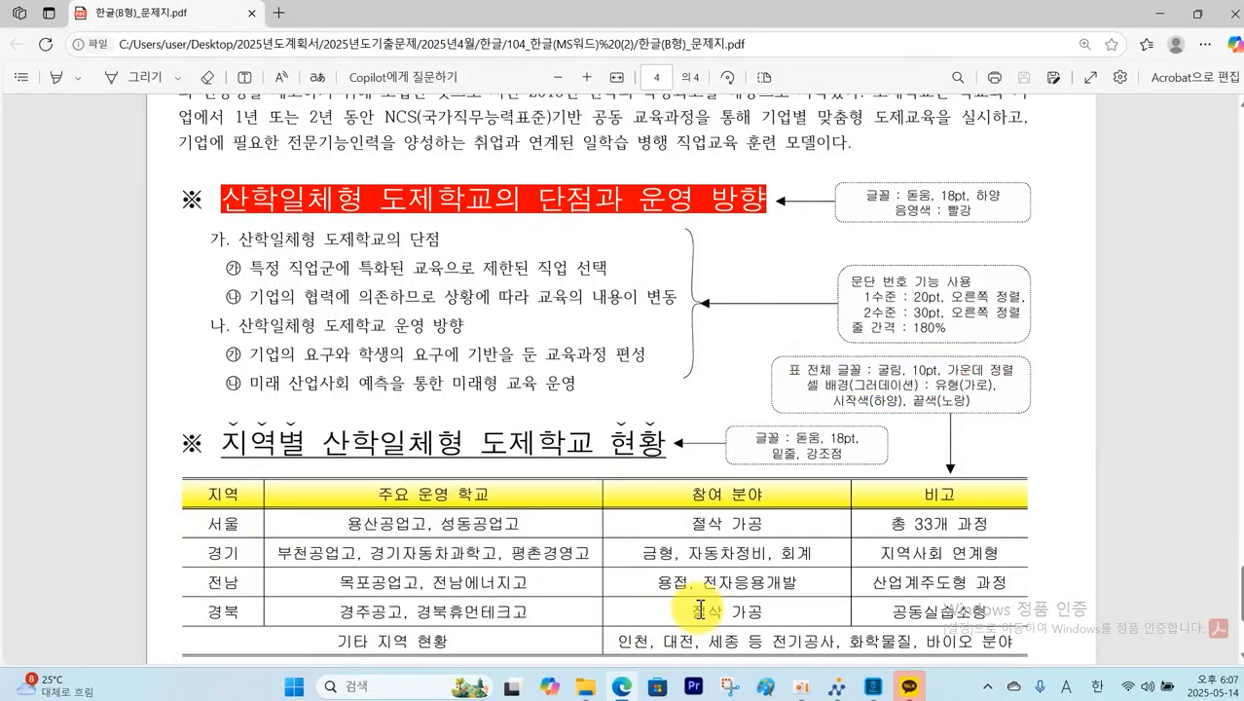
Return to the Hangul document and set the whole table's text to the 굴림 font with center alignment
{"action": "left_click", "coordinate": [873, 687]}
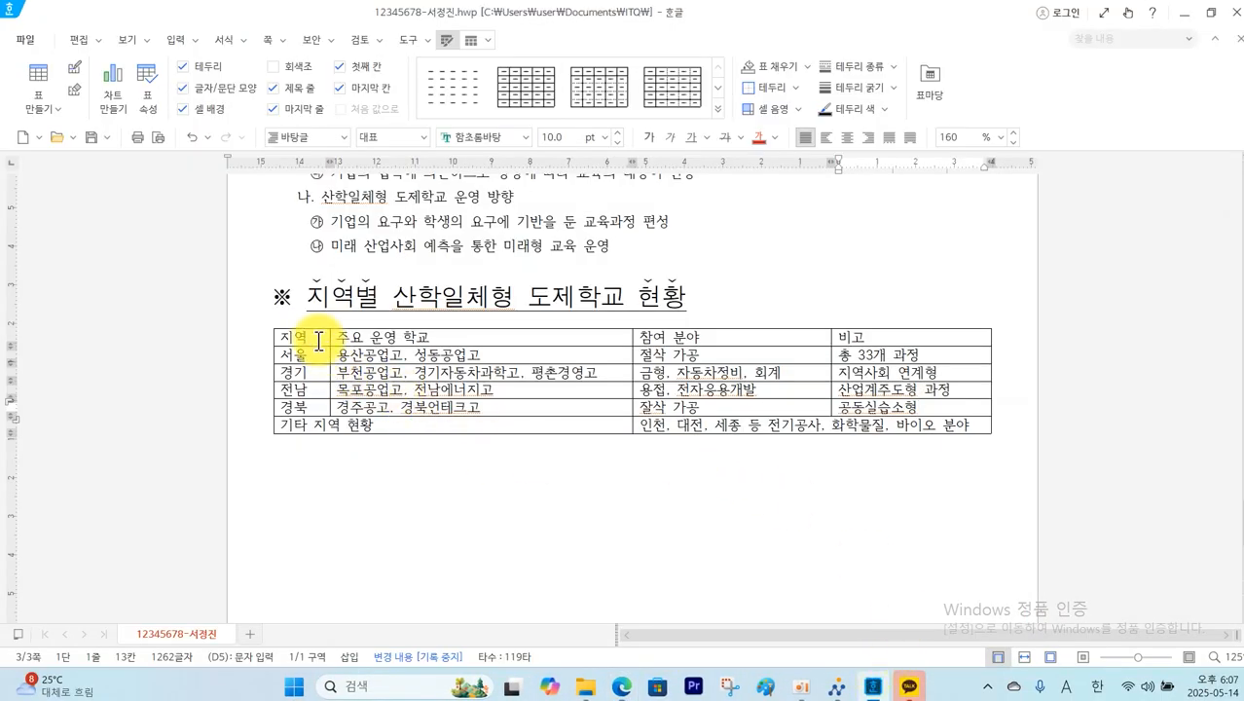
{"action": "left_click_drag", "start_coordinate": [316, 336], "coordinate": [905, 428]}
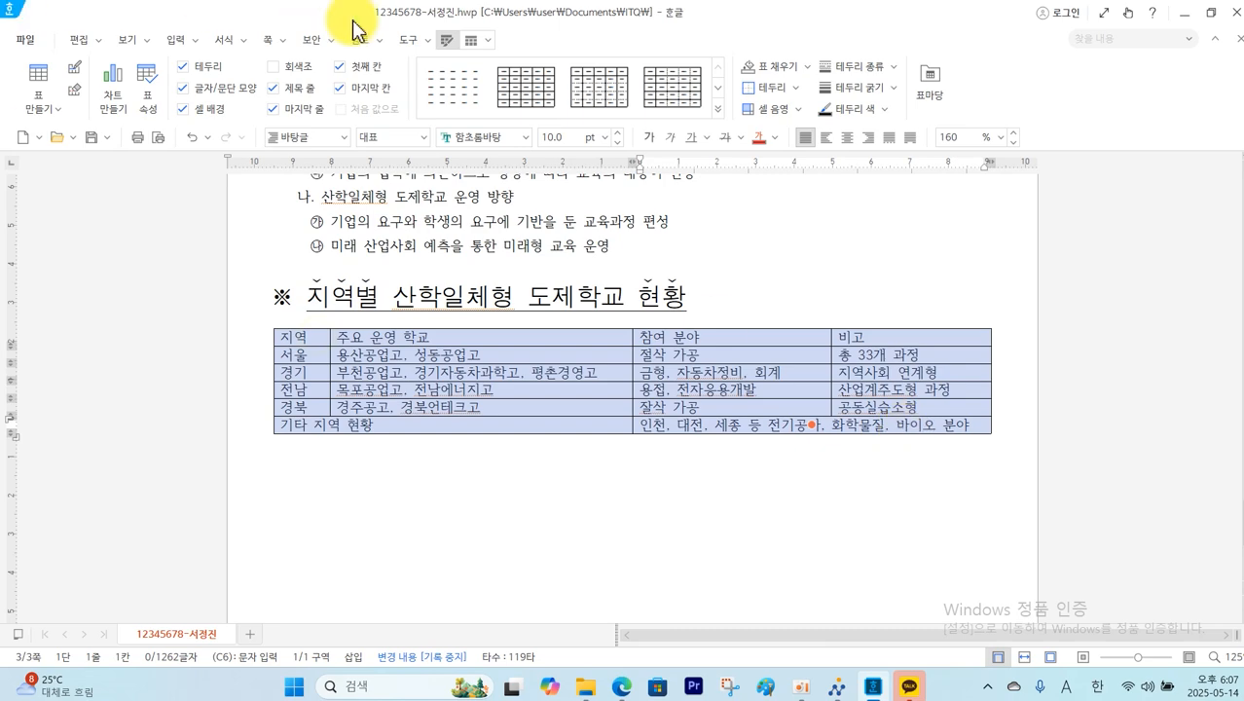
{"action": "left_click", "coordinate": [531, 137]}
{"action": "left_click", "coordinate": [493, 296]}
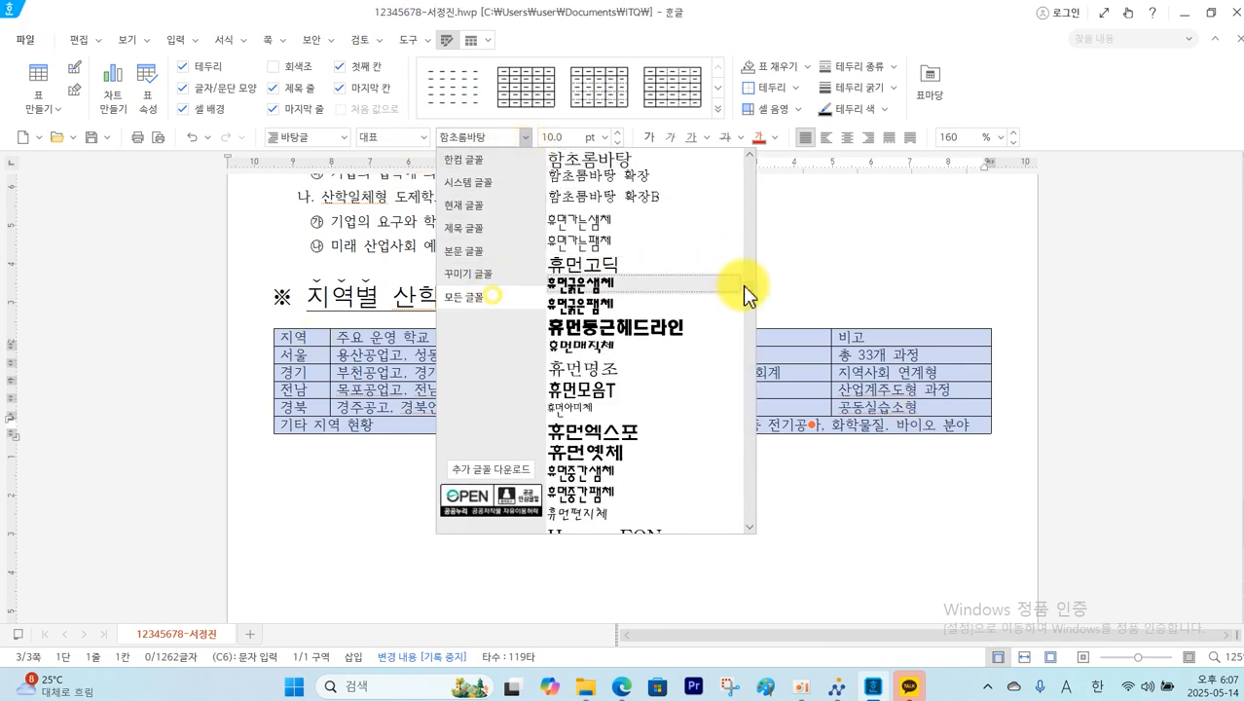
{"action": "left_click_drag", "start_coordinate": [754, 291], "coordinate": [757, 168]}
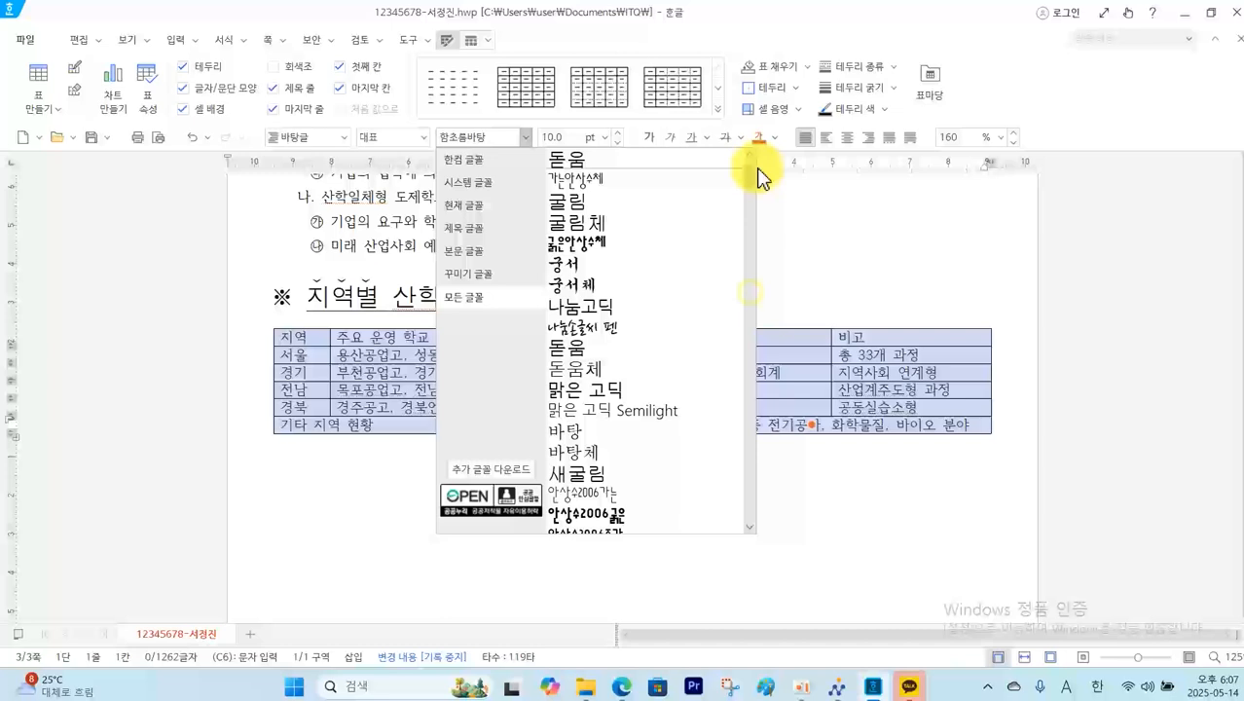
{"action": "left_click", "coordinate": [605, 205]}
{"action": "left_click", "coordinate": [843, 140]}
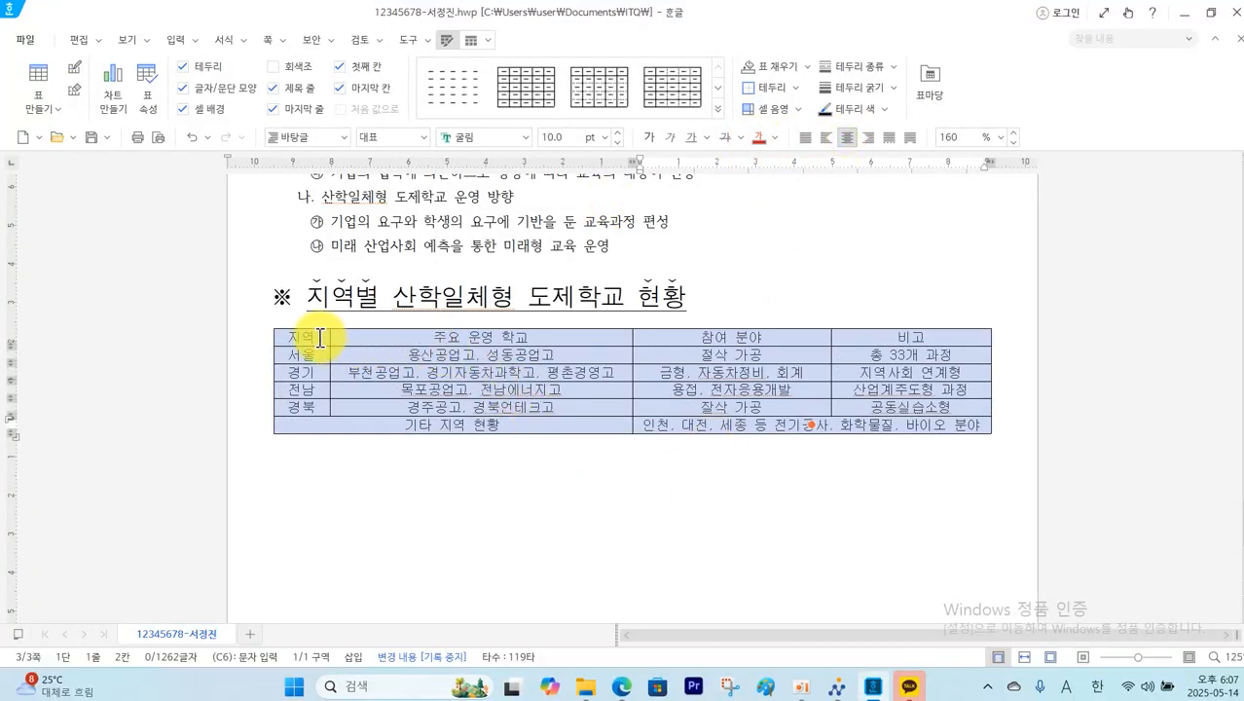
Fill the table's header row with a 가로-type gradient running from white to yellow
{"action": "left_click_drag", "start_coordinate": [314, 336], "coordinate": [865, 342]}
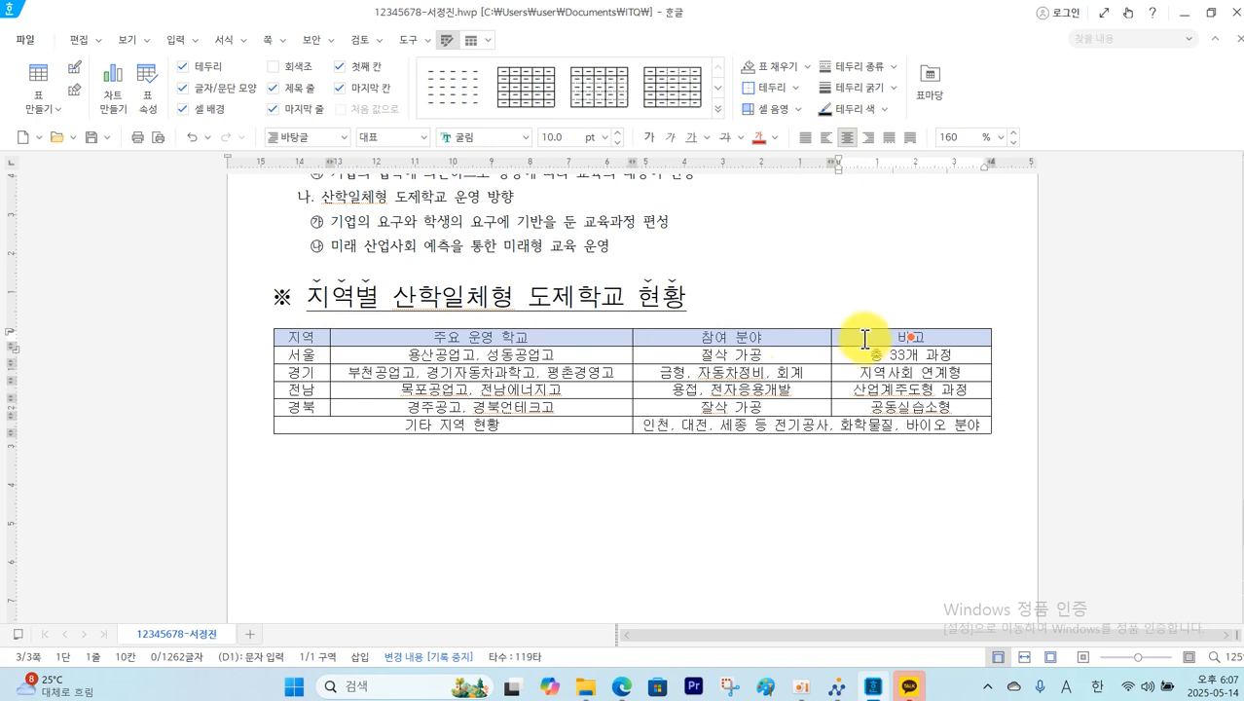
{"action": "right_click", "coordinate": [865, 339]}
{"action": "mouse_move", "coordinate": [1003, 407]}
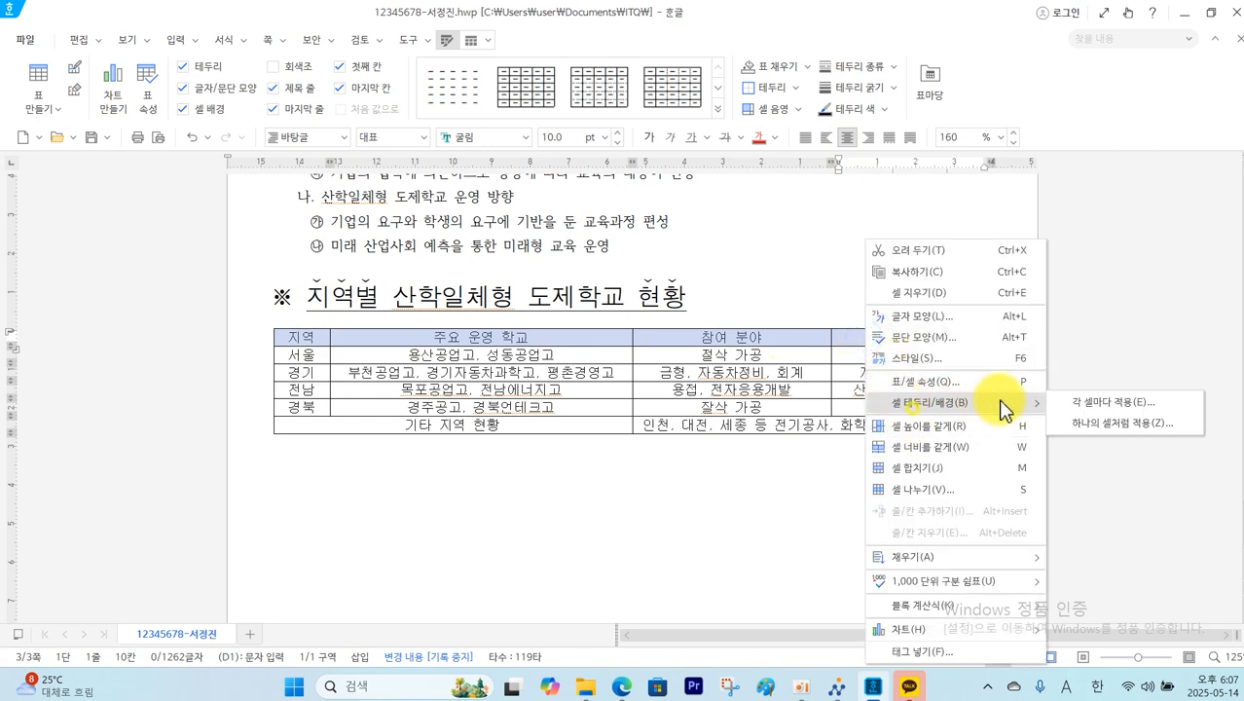
{"action": "left_click", "coordinate": [1074, 401]}
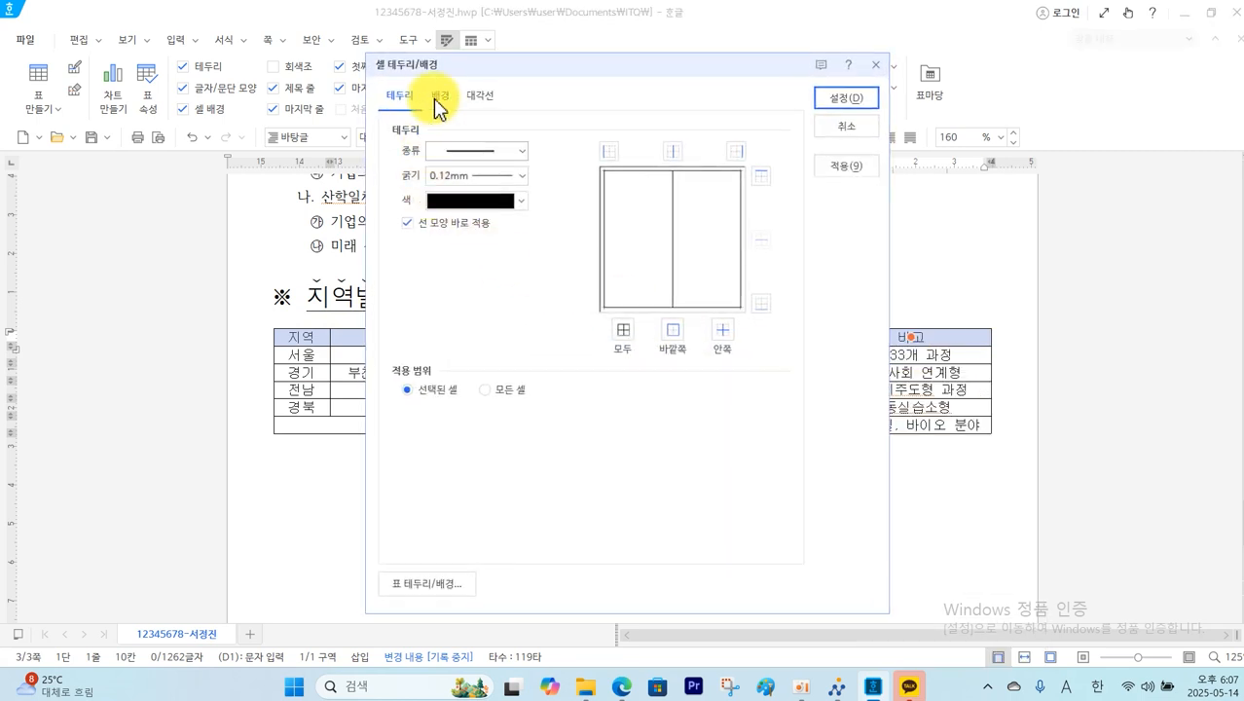
{"action": "left_click", "coordinate": [437, 97]}
{"action": "left_click", "coordinate": [425, 243]}
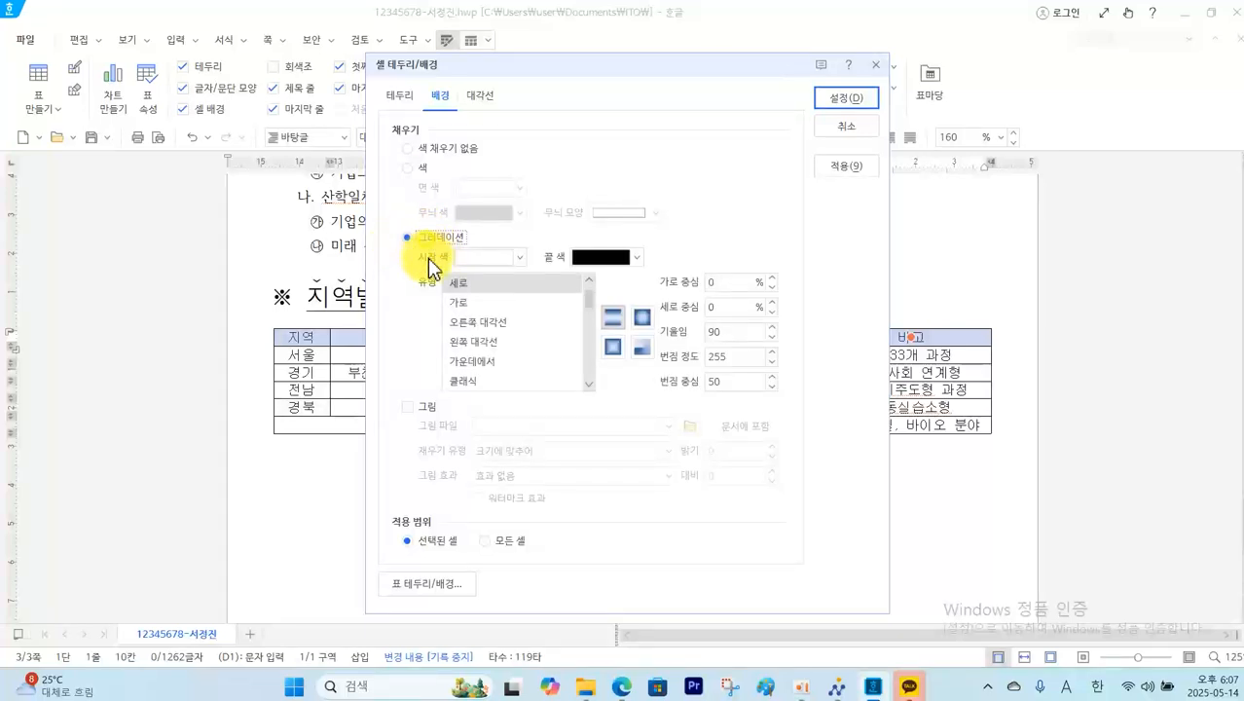
{"action": "left_click", "coordinate": [518, 258]}
{"action": "left_click", "coordinate": [470, 310]}
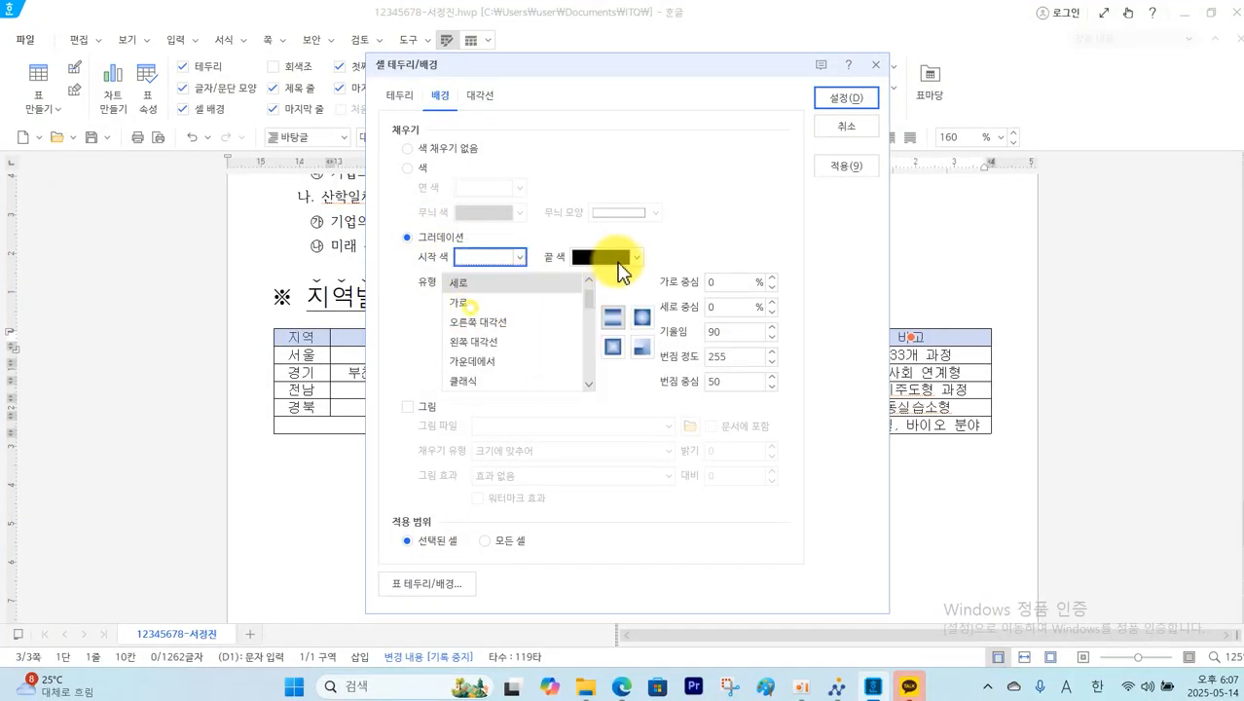
{"action": "left_click", "coordinate": [638, 258]}
{"action": "left_click", "coordinate": [632, 391]}
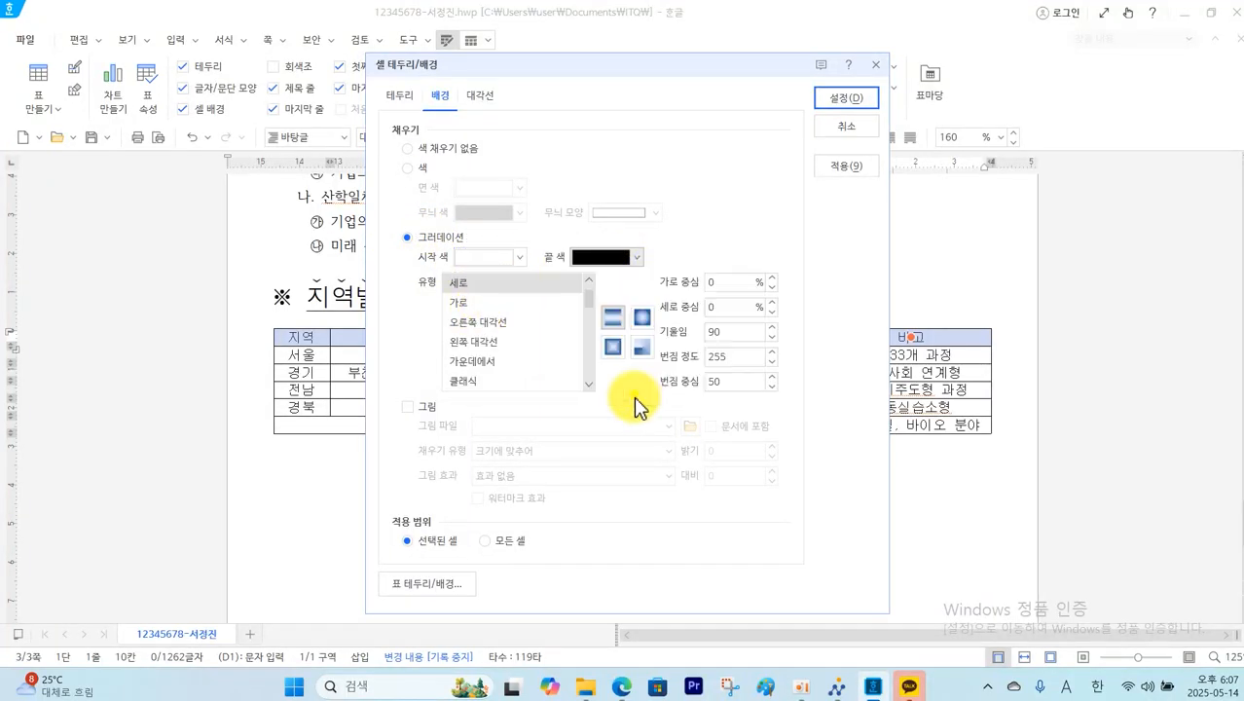
{"action": "left_click", "coordinate": [465, 303]}
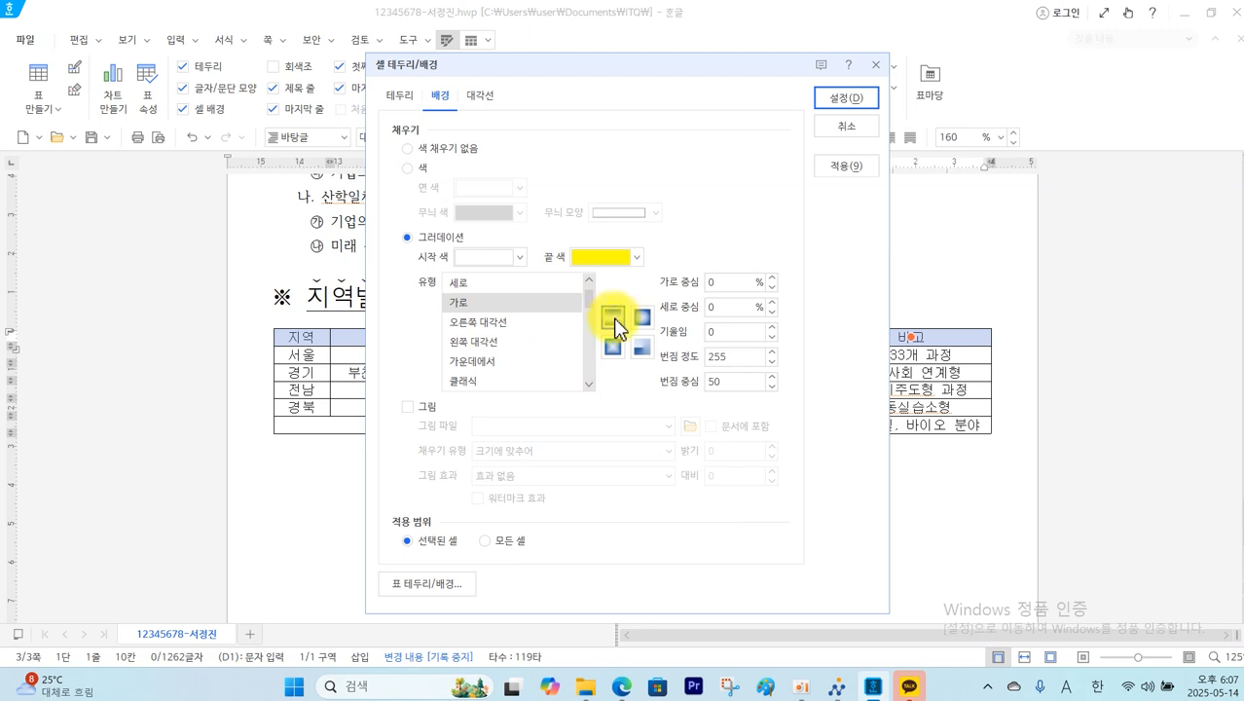
{"action": "left_click", "coordinate": [847, 100]}
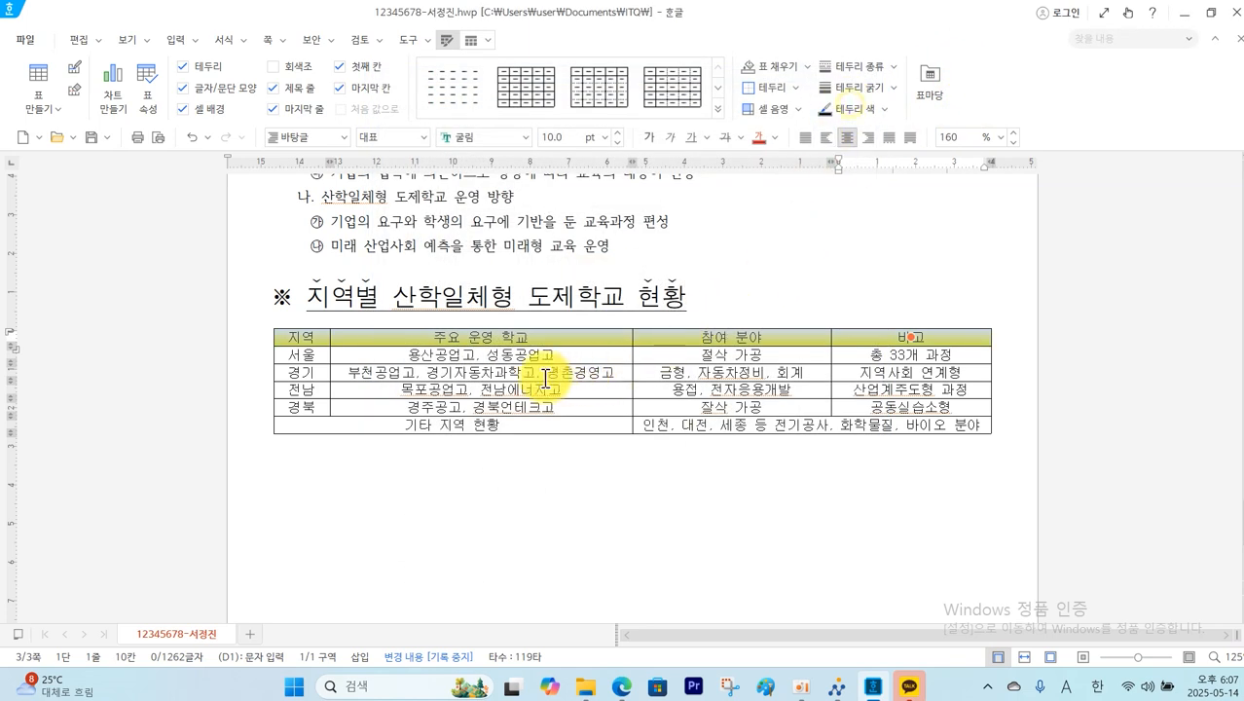
Apply a 0.5 mm double line to the outer borders of the whole table
{"action": "mouse_move", "coordinate": [322, 338]}
{"action": "left_mouse_down"}
{"action": "mouse_move", "coordinate": [903, 414]}
{"action": "mouse_move", "coordinate": [911, 430]}
{"action": "left_mouse_up"}
{"action": "right_click", "coordinate": [910, 429]}
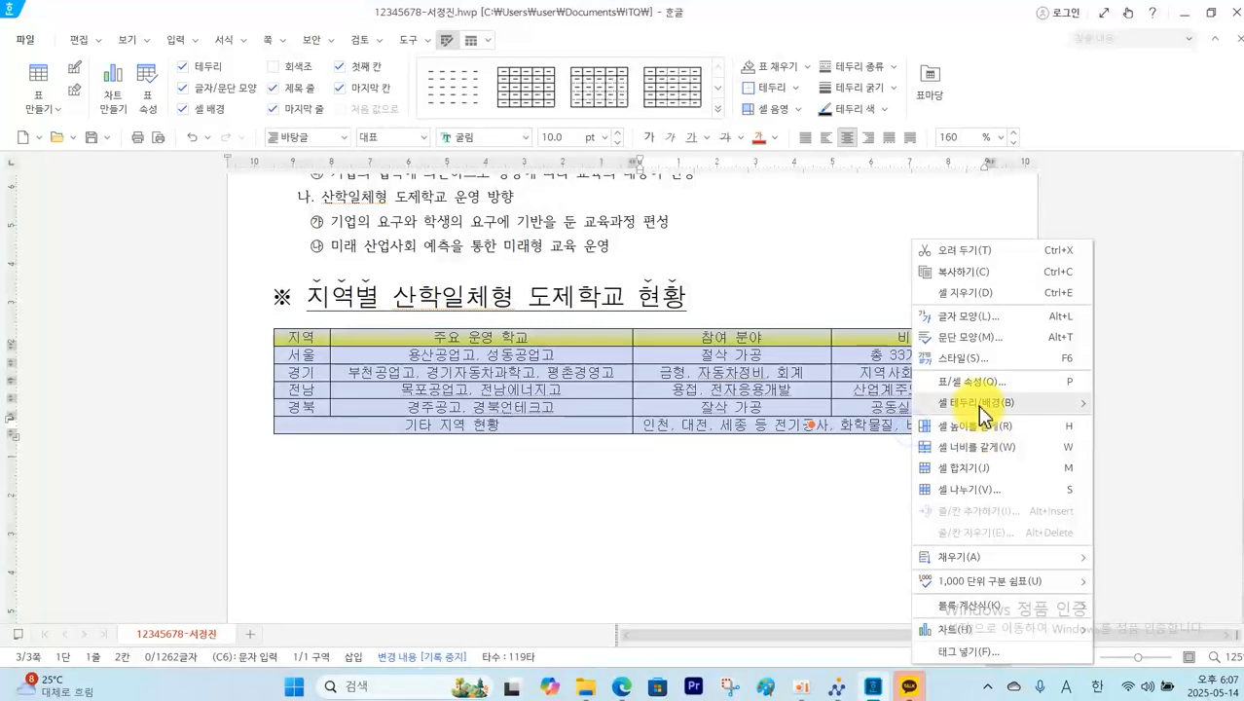
{"action": "mouse_move", "coordinate": [1070, 402]}
{"action": "left_click", "coordinate": [1135, 402]}
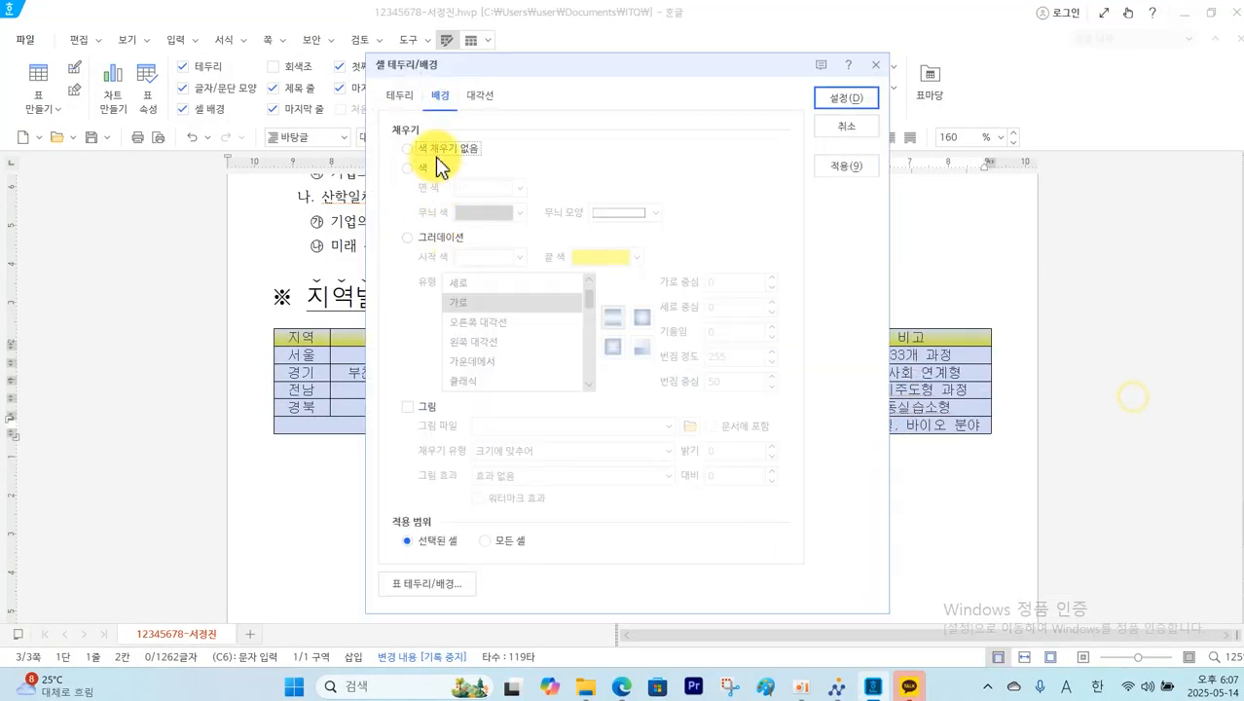
{"action": "left_click", "coordinate": [401, 96]}
{"action": "left_click", "coordinate": [521, 151]}
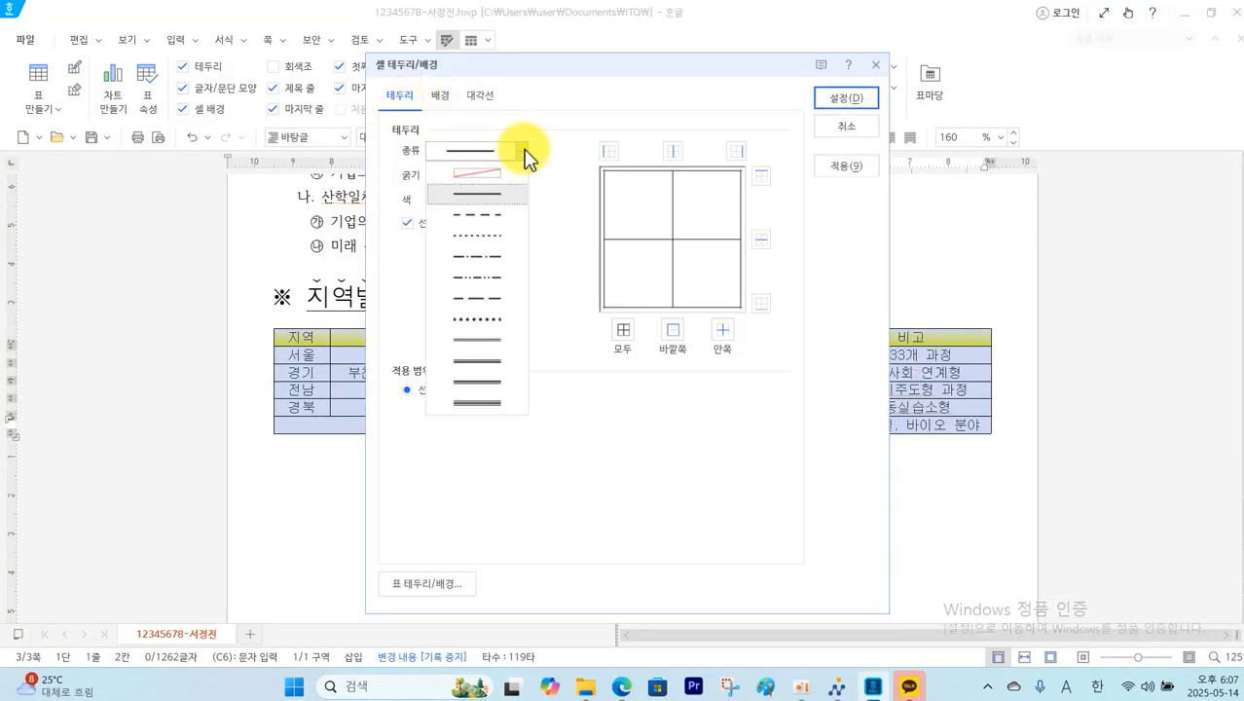
{"action": "left_click", "coordinate": [485, 342]}
{"action": "left_click", "coordinate": [677, 332]}
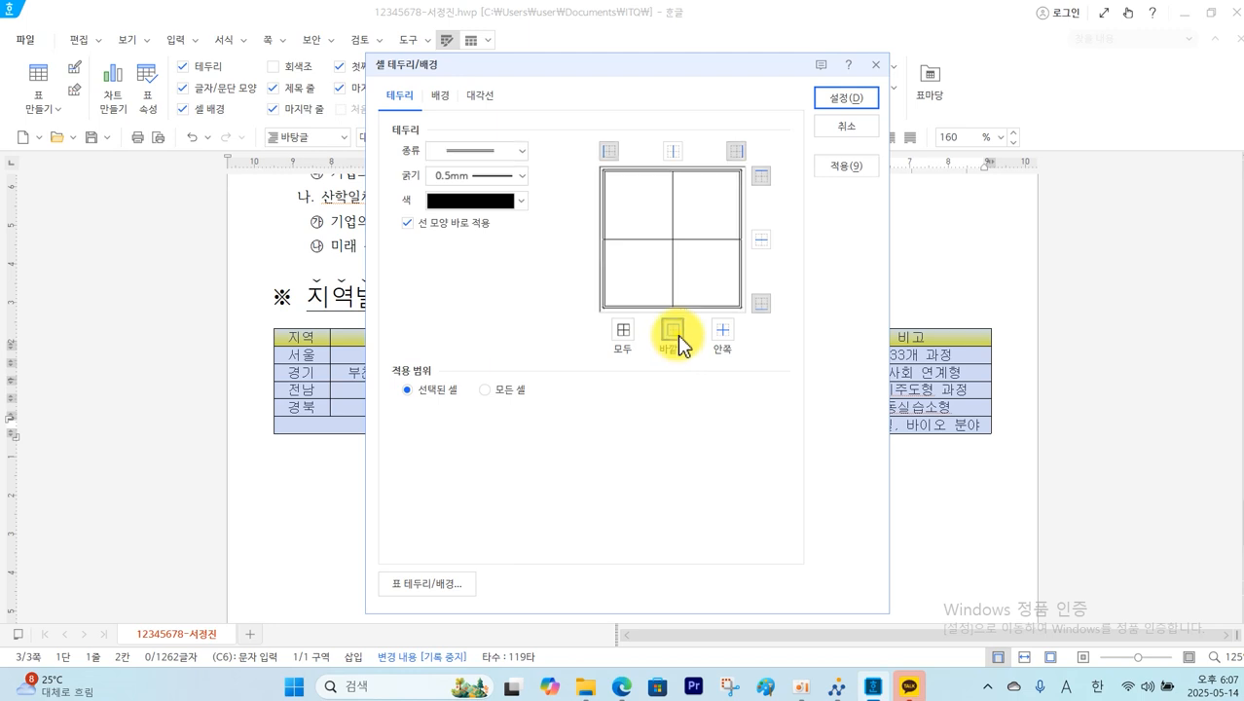
{"action": "left_click", "coordinate": [835, 99]}
Outline the table's header row with a 0.5 mm double line on its outer borders
{"action": "left_click", "coordinate": [336, 337]}
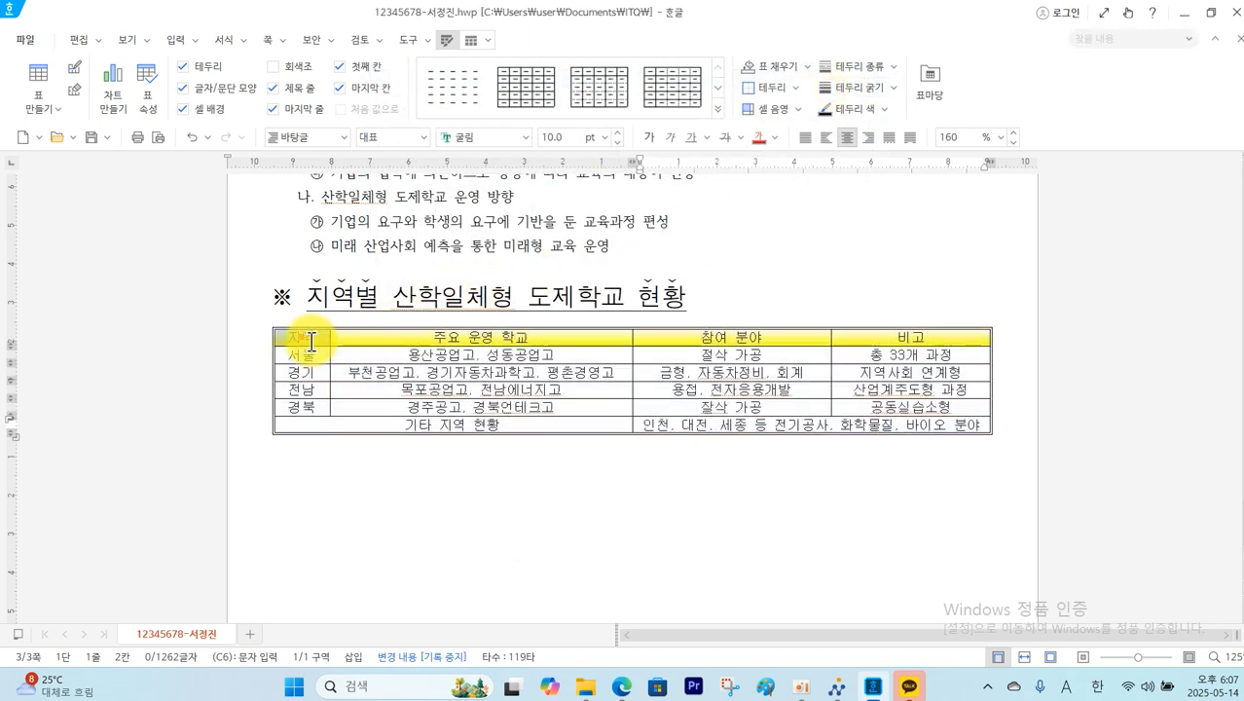
{"action": "left_click_drag", "start_coordinate": [503, 340], "coordinate": [866, 332]}
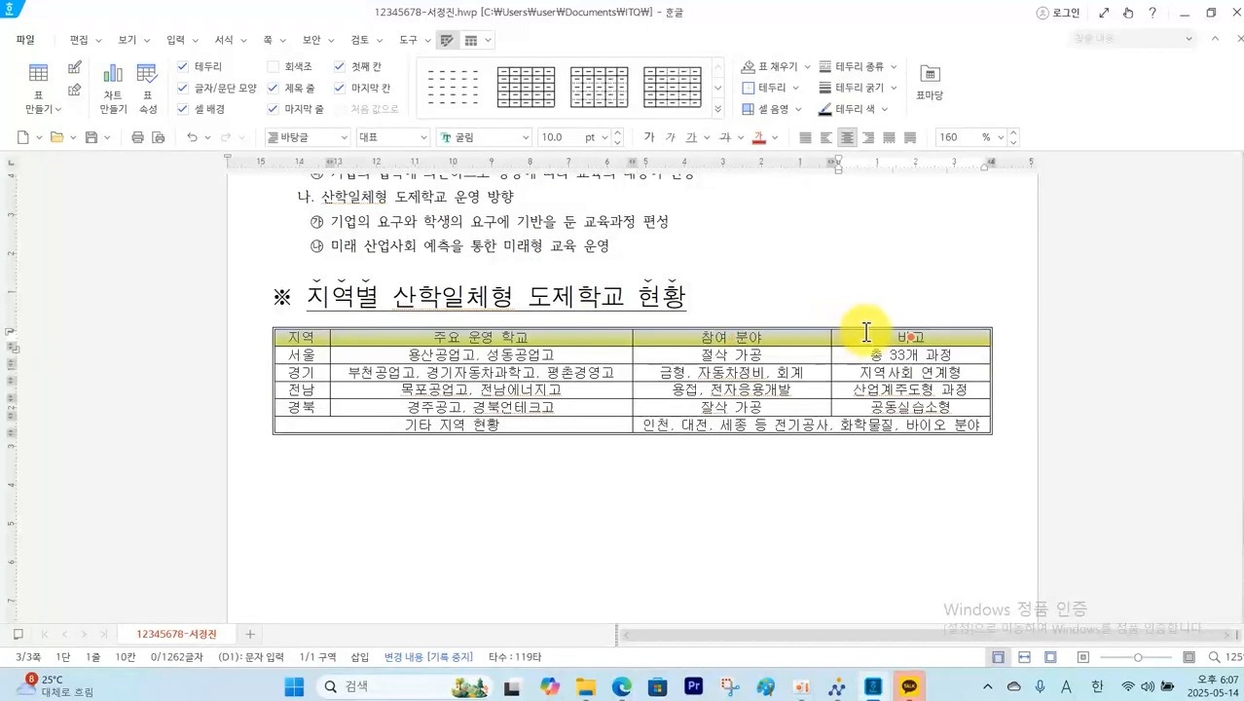
{"action": "right_click", "coordinate": [869, 335]}
{"action": "mouse_move", "coordinate": [928, 410]}
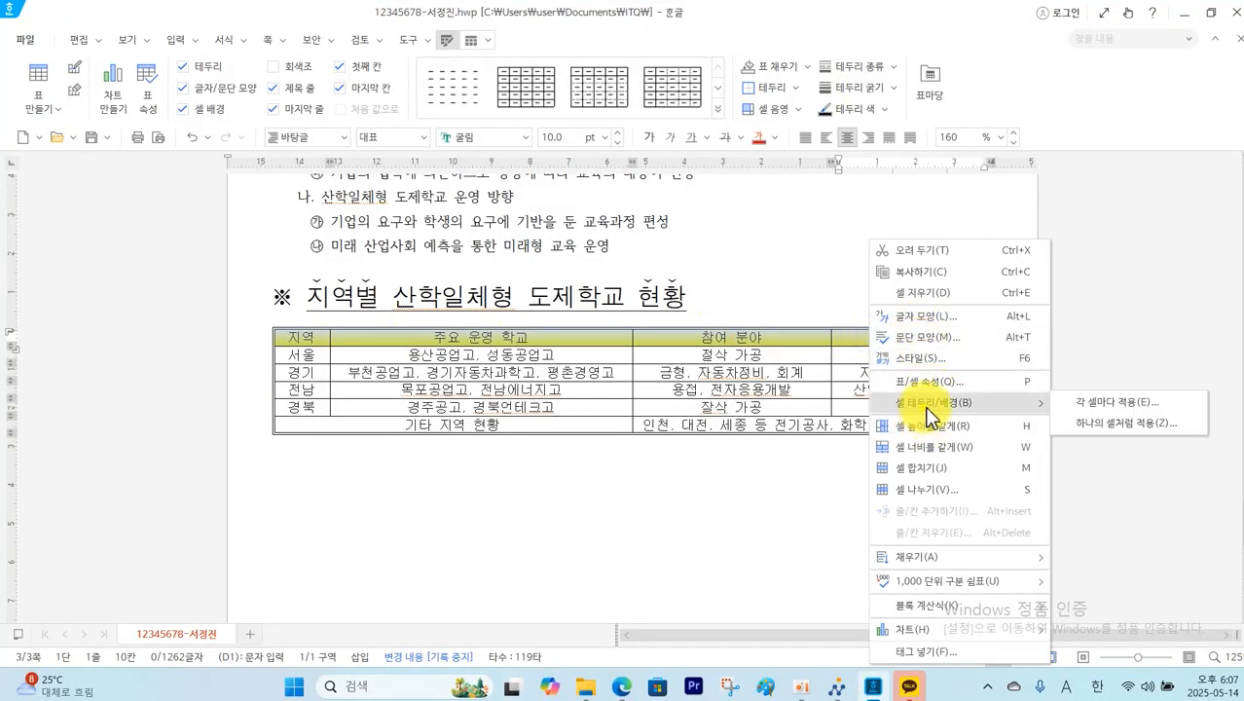
{"action": "left_click", "coordinate": [1084, 405]}
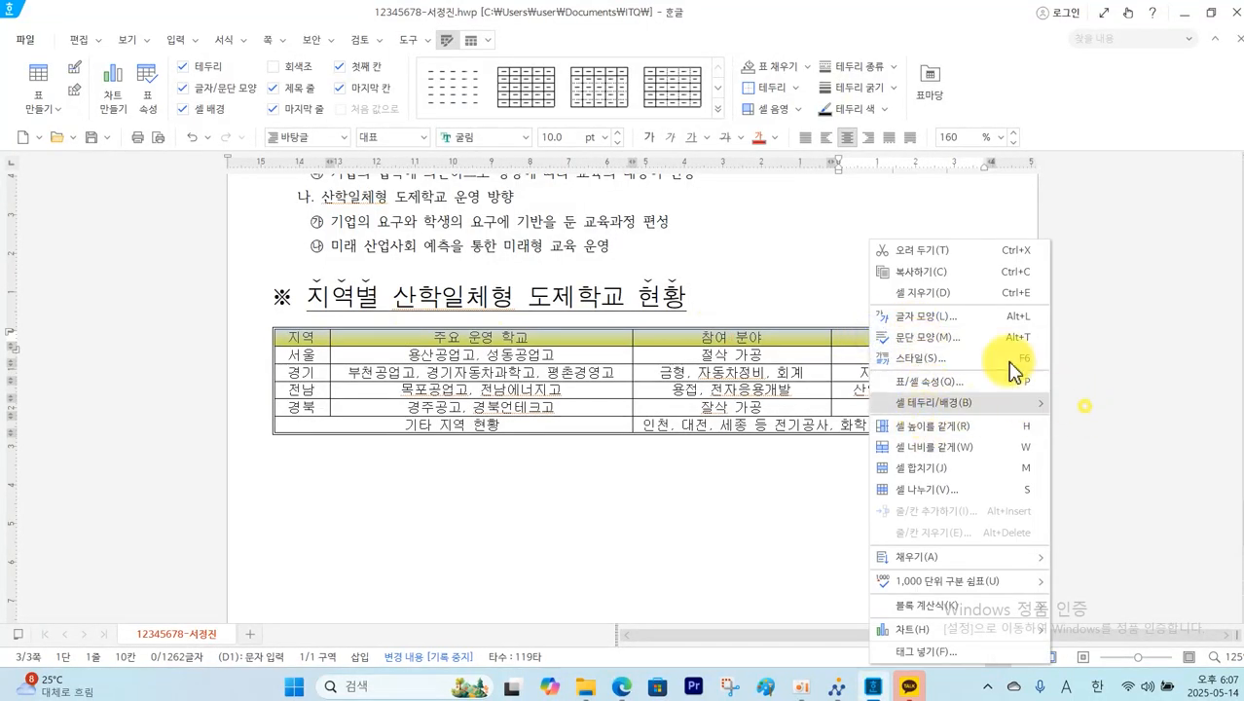
{"action": "left_click", "coordinate": [516, 151]}
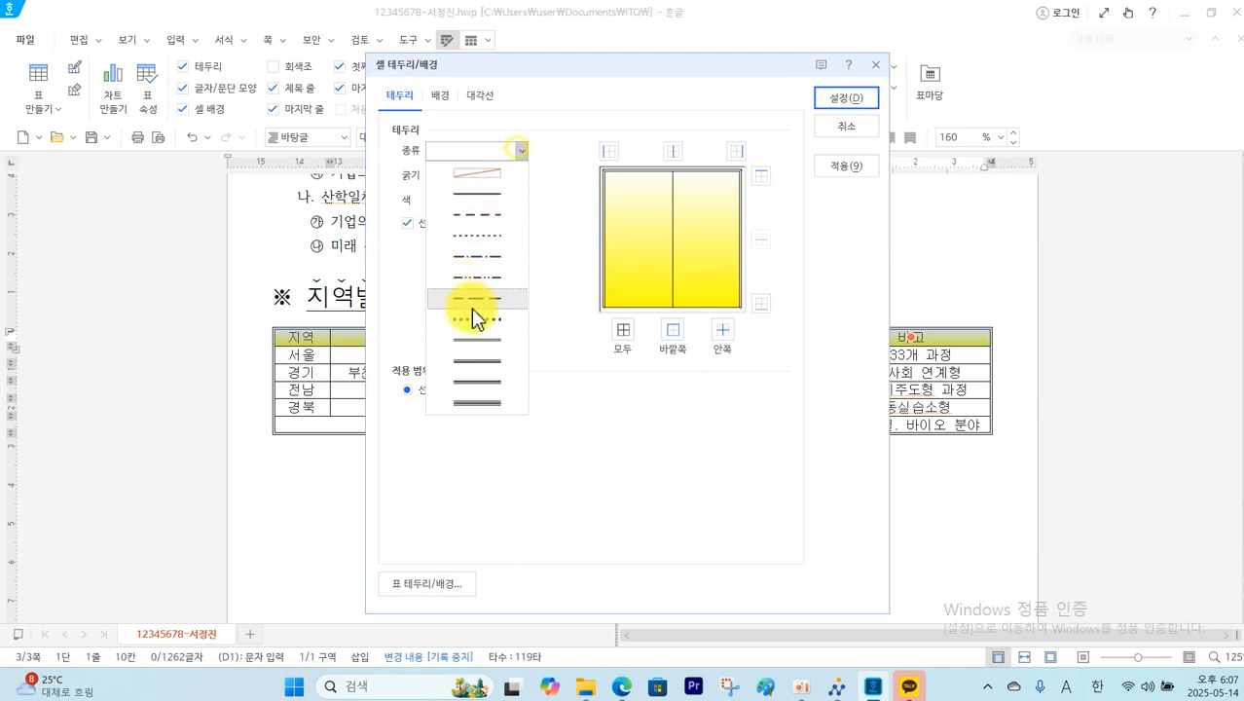
{"action": "left_click", "coordinate": [475, 342]}
{"action": "left_click", "coordinate": [672, 329]}
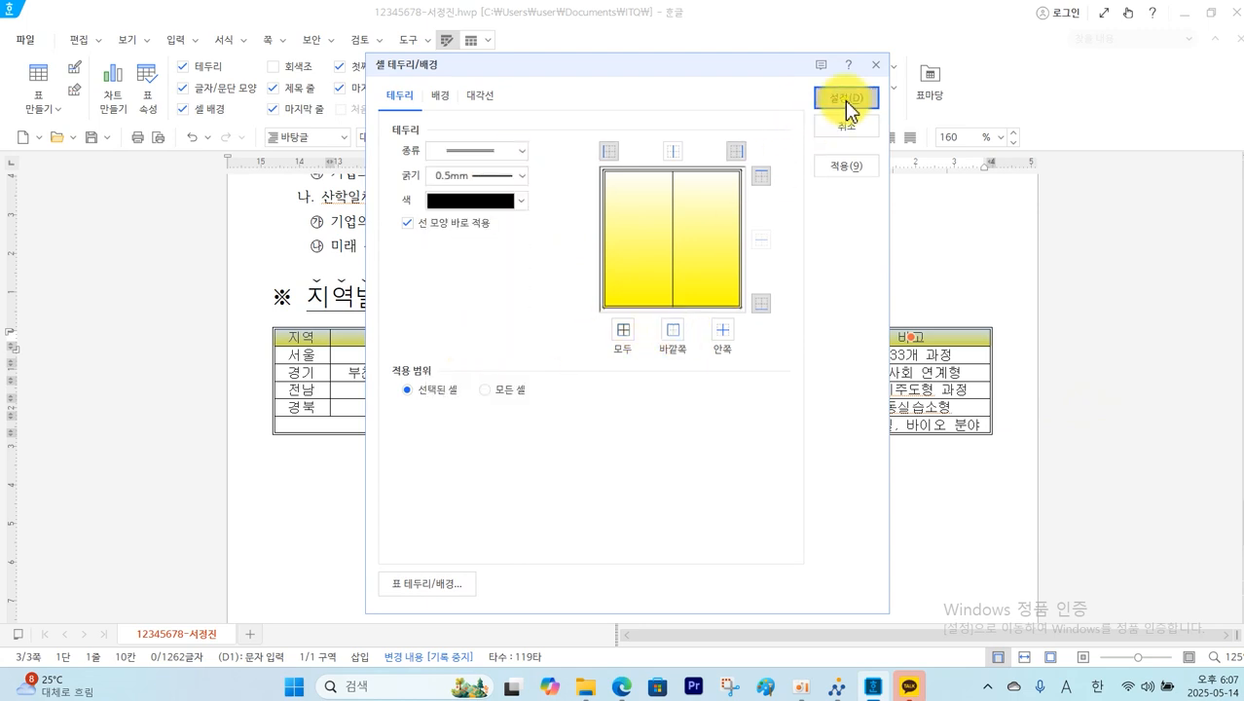
{"action": "left_click", "coordinate": [844, 98]}
Remove the left and right outer borders of the whole table by setting them to no line
{"action": "left_click_drag", "start_coordinate": [302, 336], "coordinate": [876, 429]}
{"action": "right_click", "coordinate": [876, 430]}
{"action": "mouse_move", "coordinate": [939, 403]}
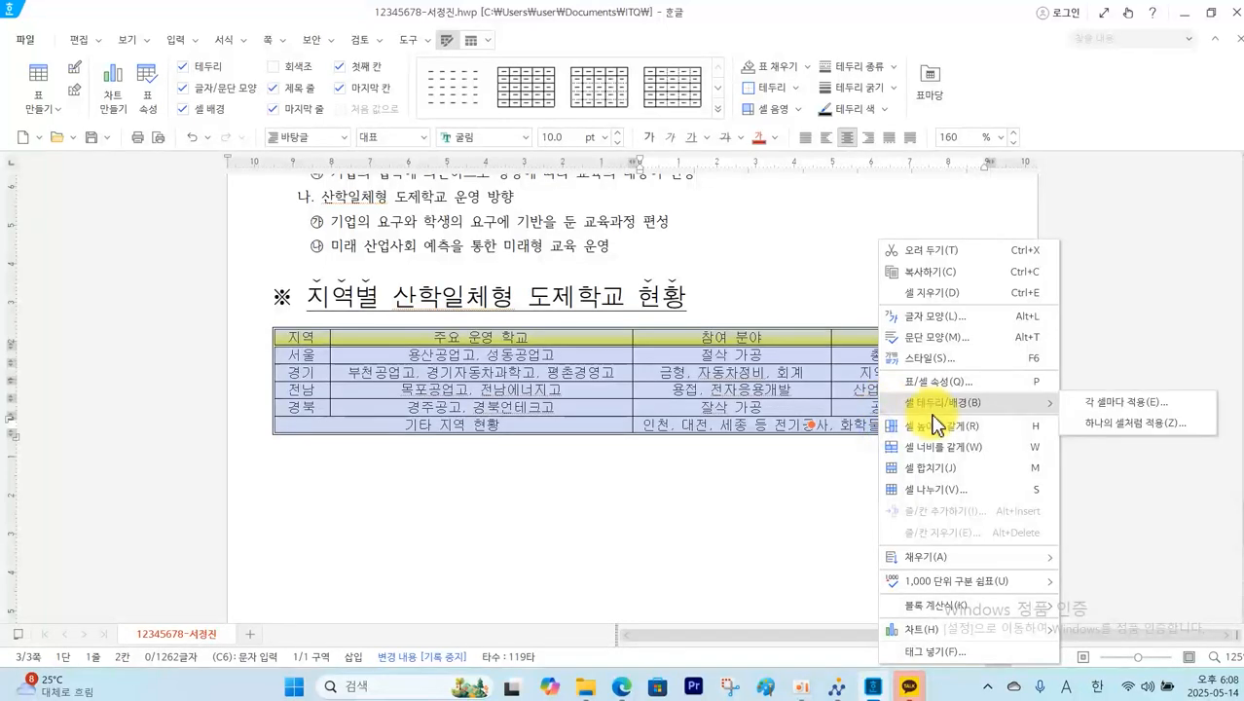
{"action": "left_click", "coordinate": [1096, 402]}
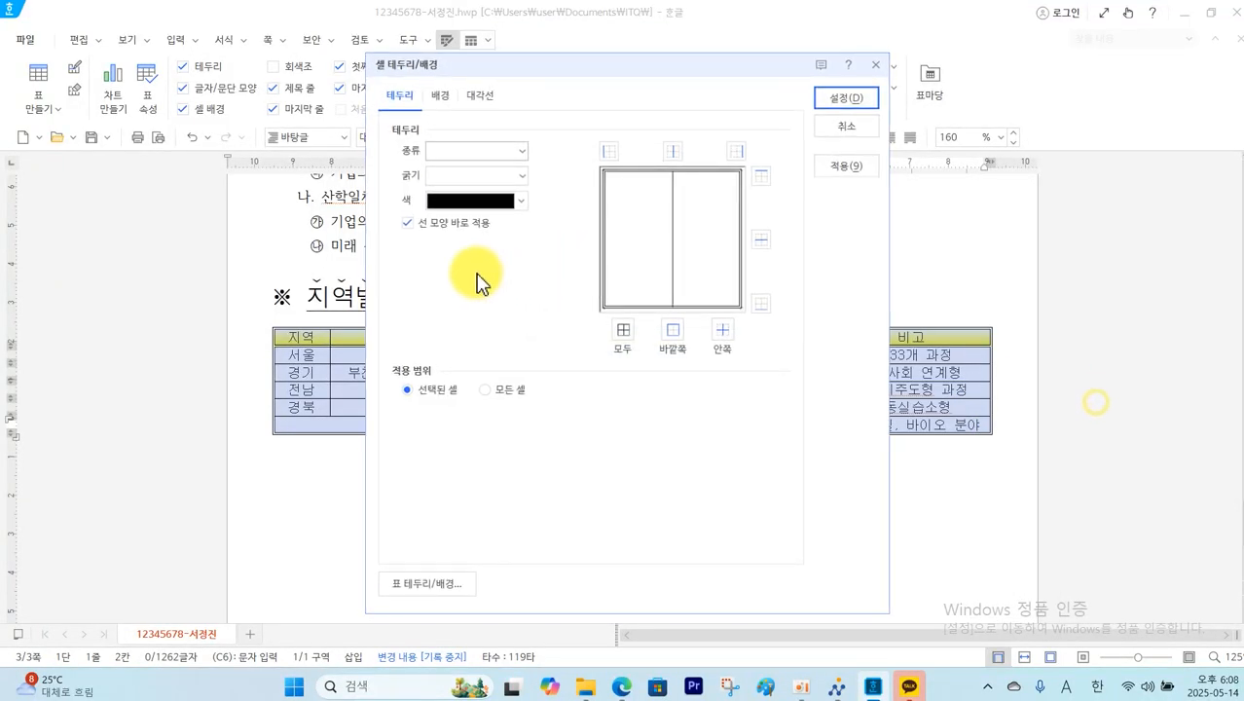
{"action": "left_click", "coordinate": [523, 153]}
{"action": "left_click", "coordinate": [490, 173]}
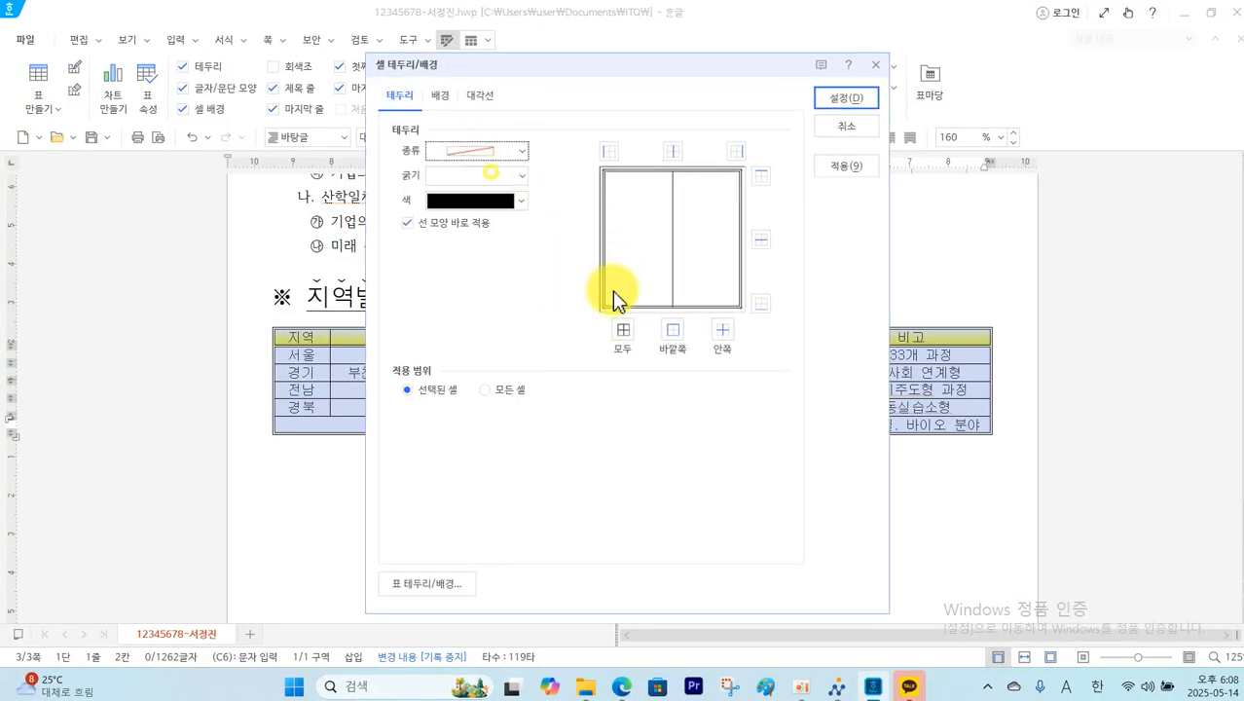
{"action": "left_click", "coordinate": [607, 151]}
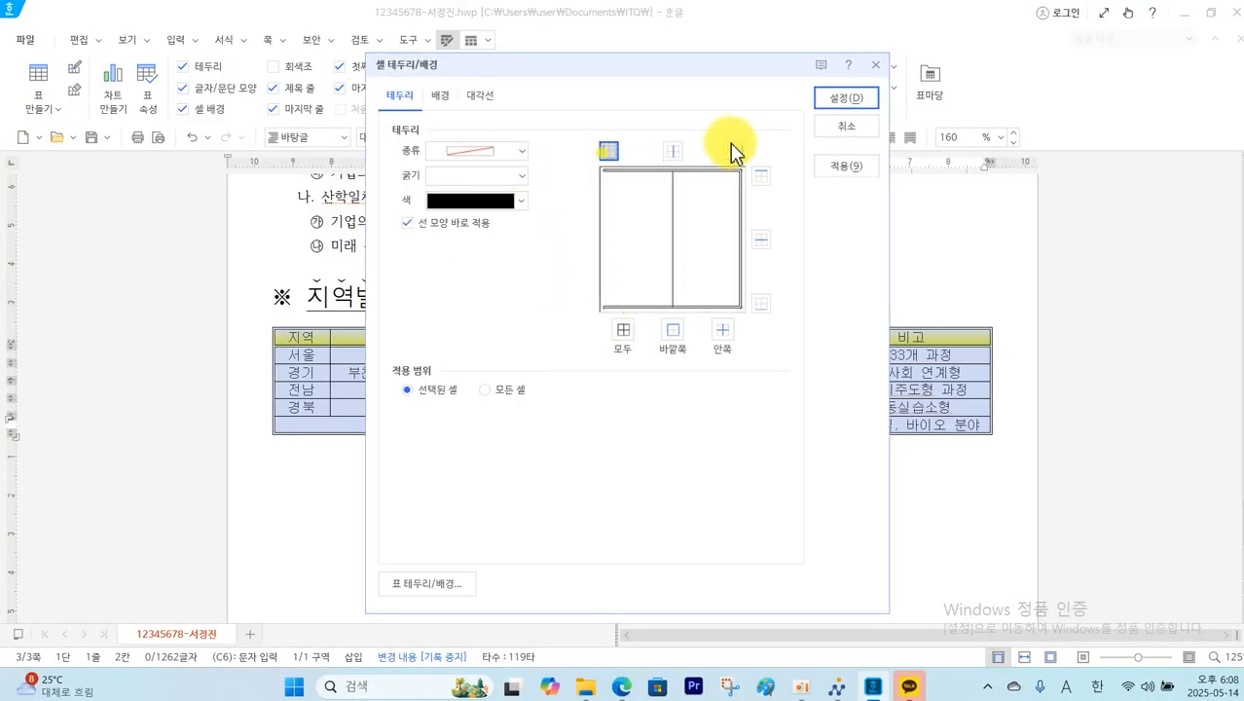
{"action": "left_click", "coordinate": [846, 100]}
{"action": "left_click", "coordinate": [838, 249]}
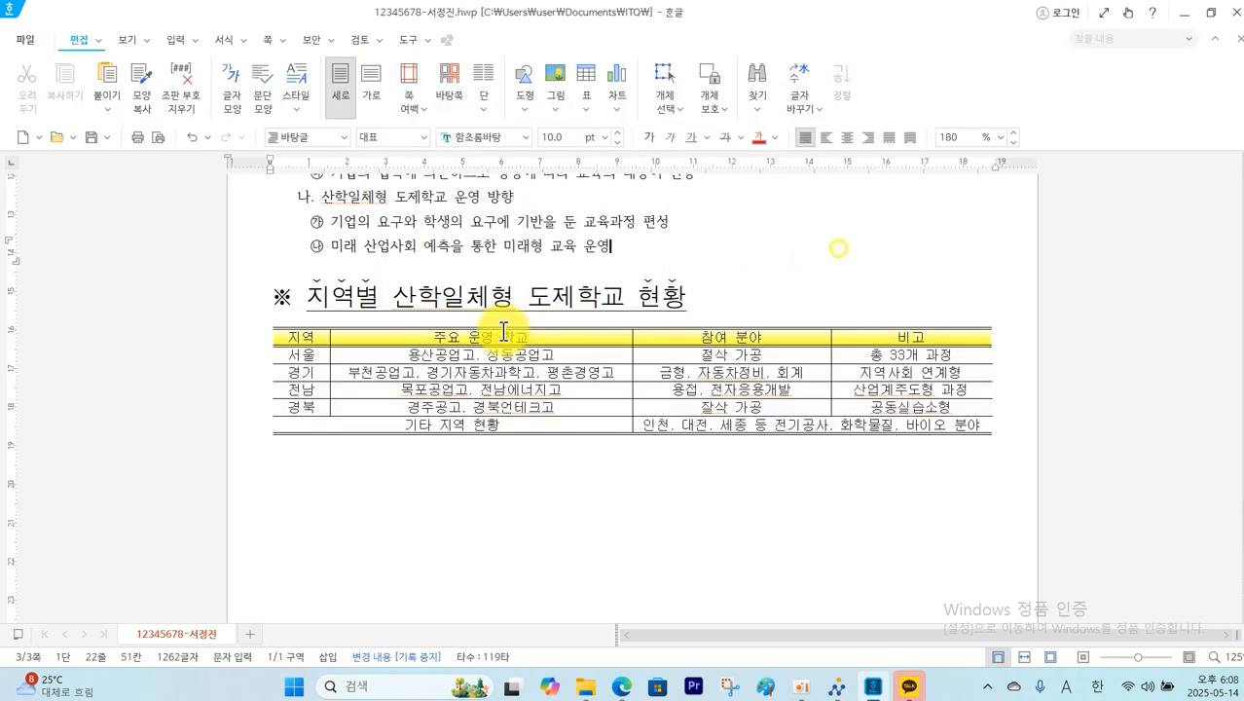
Increase the height of all rows in the regional status table by seven increments
{"action": "left_click_drag", "start_coordinate": [486, 338], "coordinate": [490, 432]}
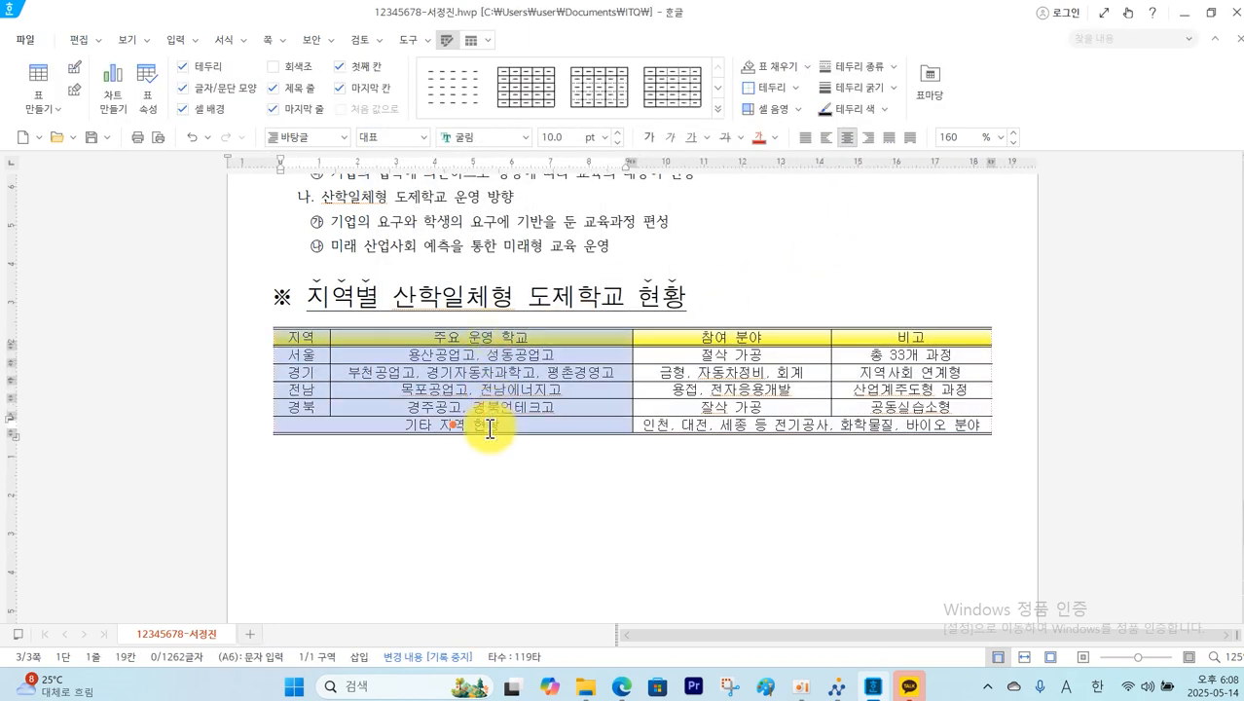
{"action": "key", "text": "ctrl+Down"}
{"action": "key", "text": "ctrl+Down"}
{"action": "key", "text": "ctrl+Down"}
{"action": "key", "text": "ctrl+Down"}
{"action": "key", "text": "ctrl+Down"}
{"action": "key", "text": "ctrl+Down"}
{"action": "key", "text": "ctrl+Down"}
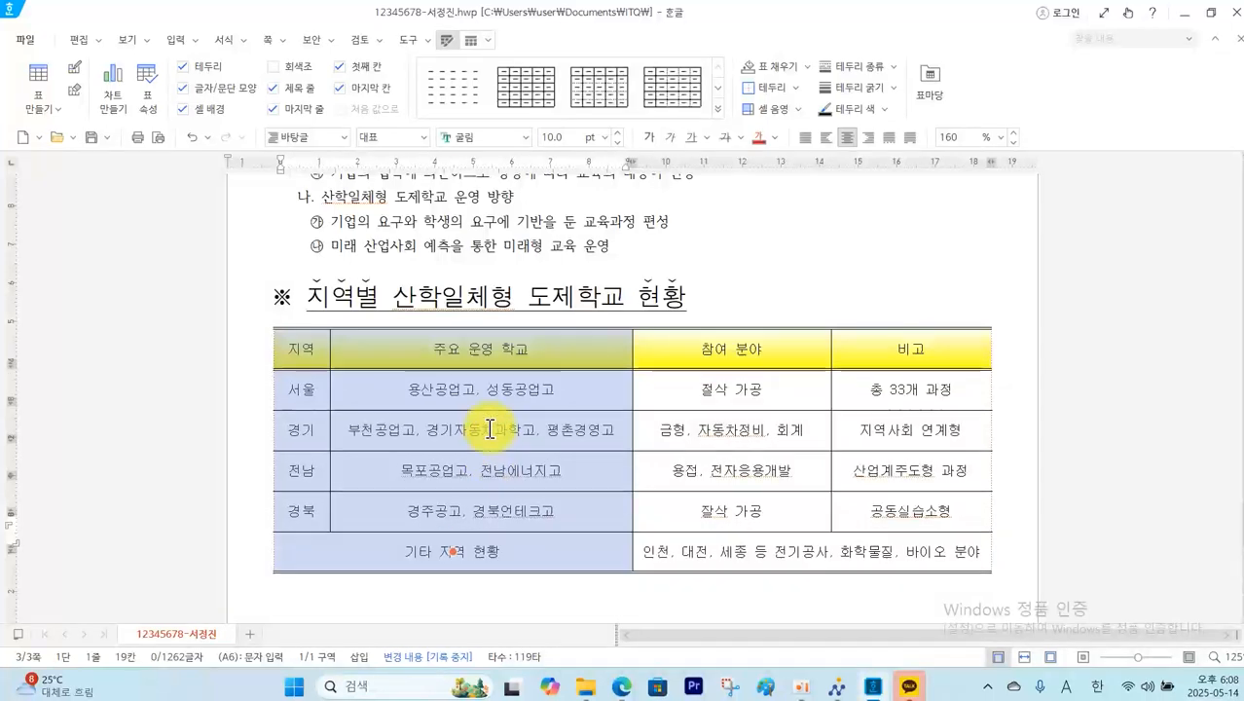
Enter 도제학교운영협의회 on the line below the table and select that text
{"action": "scroll", "coordinate": [489, 428], "scroll_direction": "down", "scroll_amount": 3}
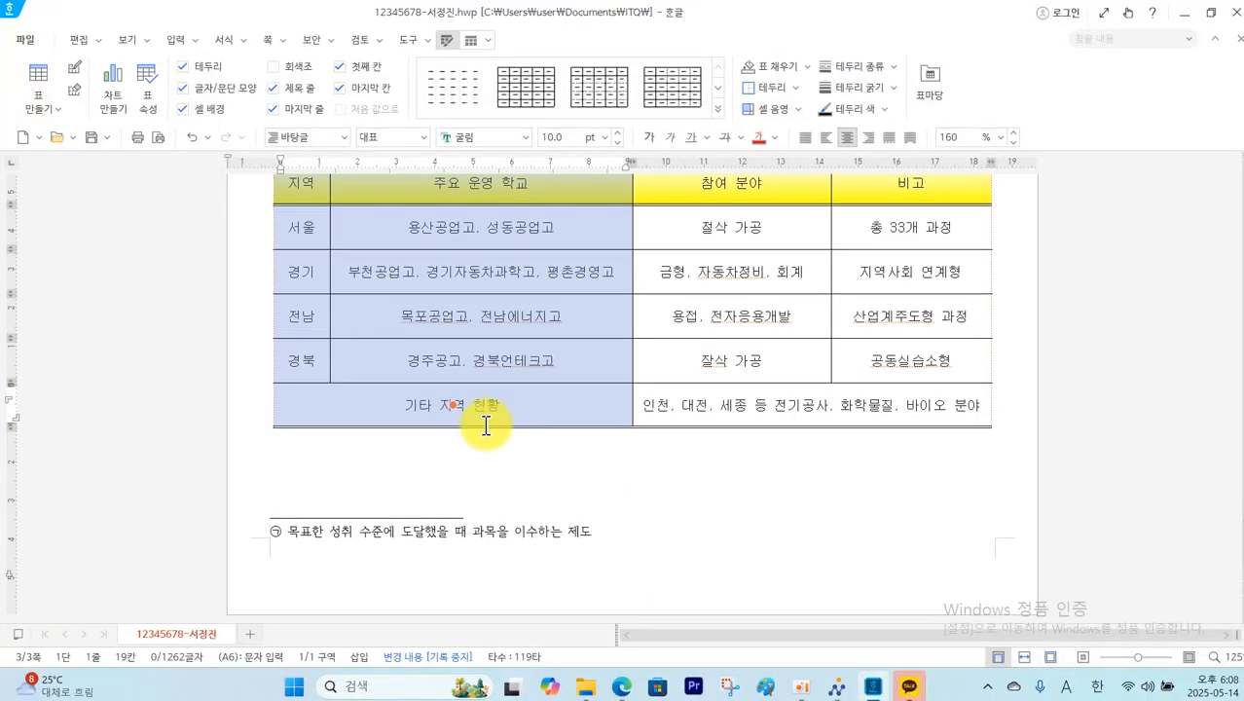
{"action": "left_click", "coordinate": [385, 453]}
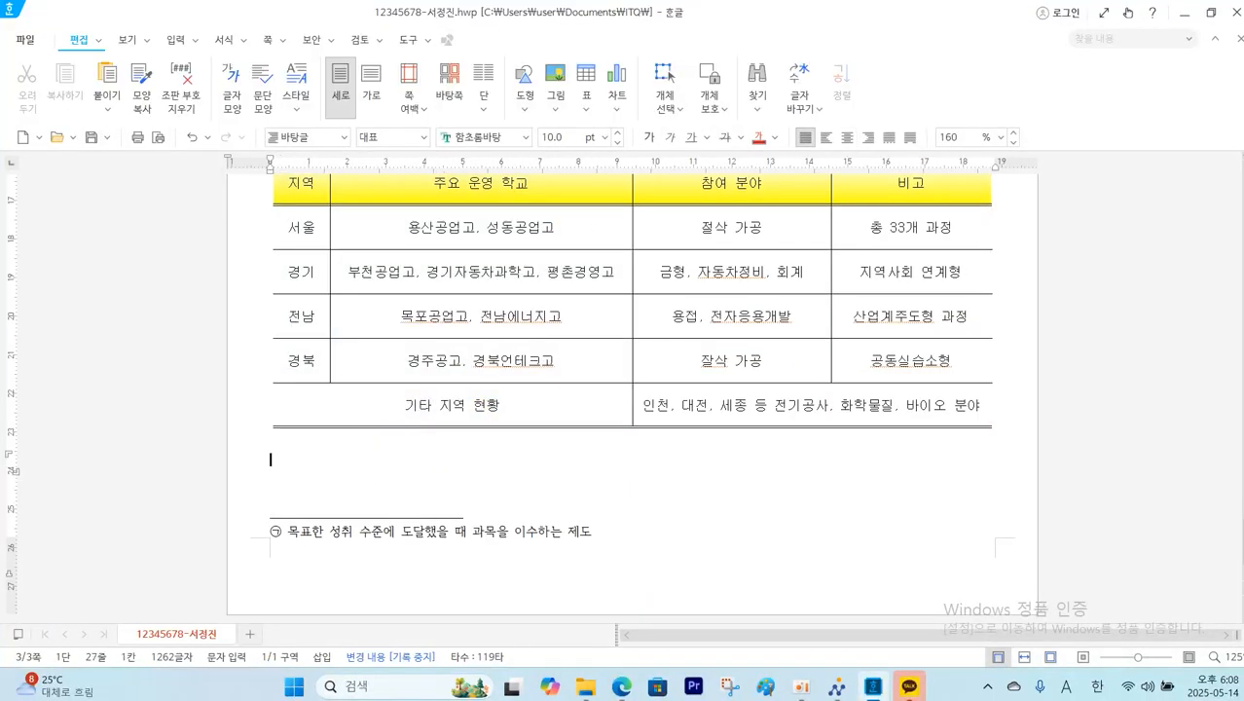
{"action": "type", "text": "도제학교운ㅇ"}
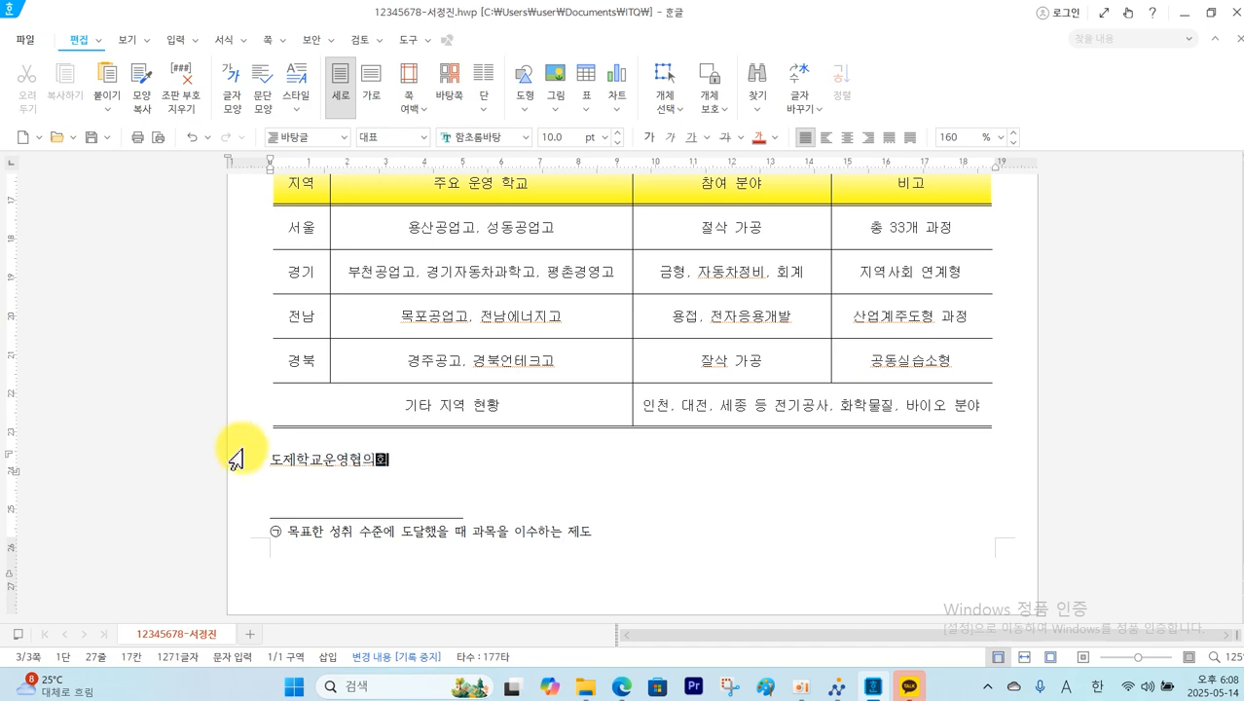
{"action": "left_click_drag", "start_coordinate": [269, 461], "coordinate": [401, 463]}
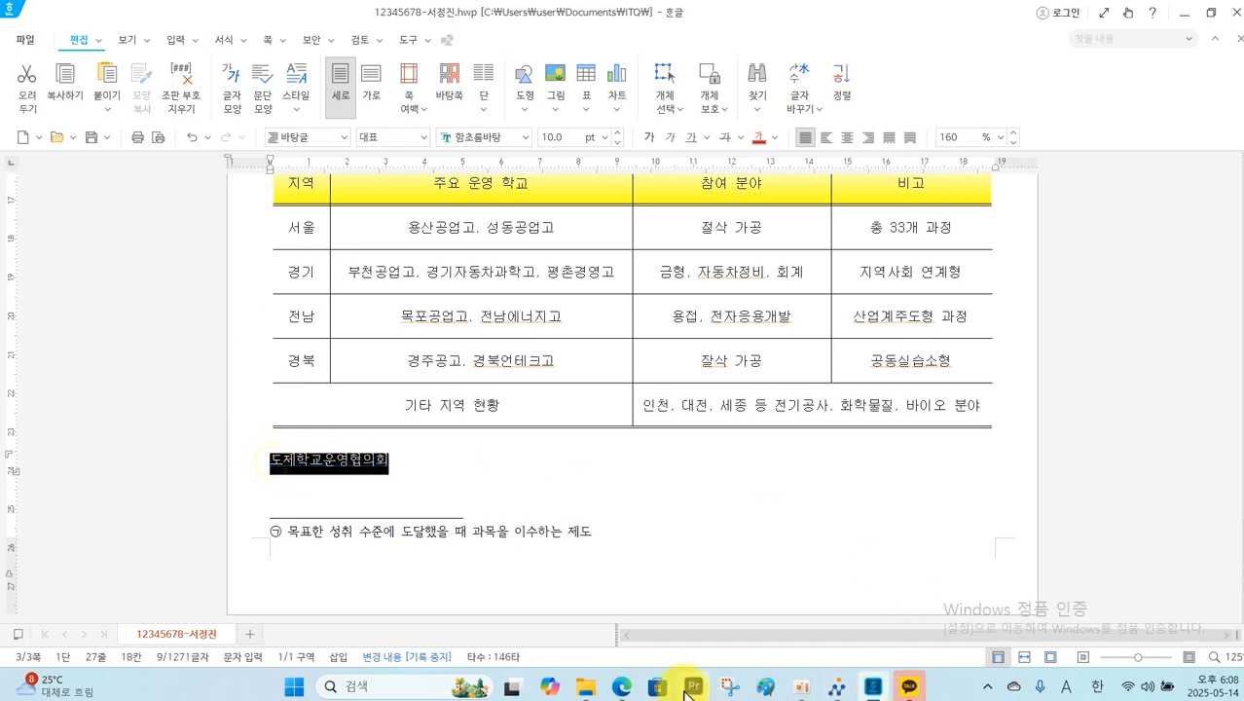
Switch to the exam PDF, examine the formatting specified for the closing 도제학교운영협의회 line, and return to the Hangul document
{"action": "left_click", "coordinate": [633, 688]}
{"action": "scroll", "coordinate": [759, 508], "scroll_direction": "down", "scroll_amount": 3}
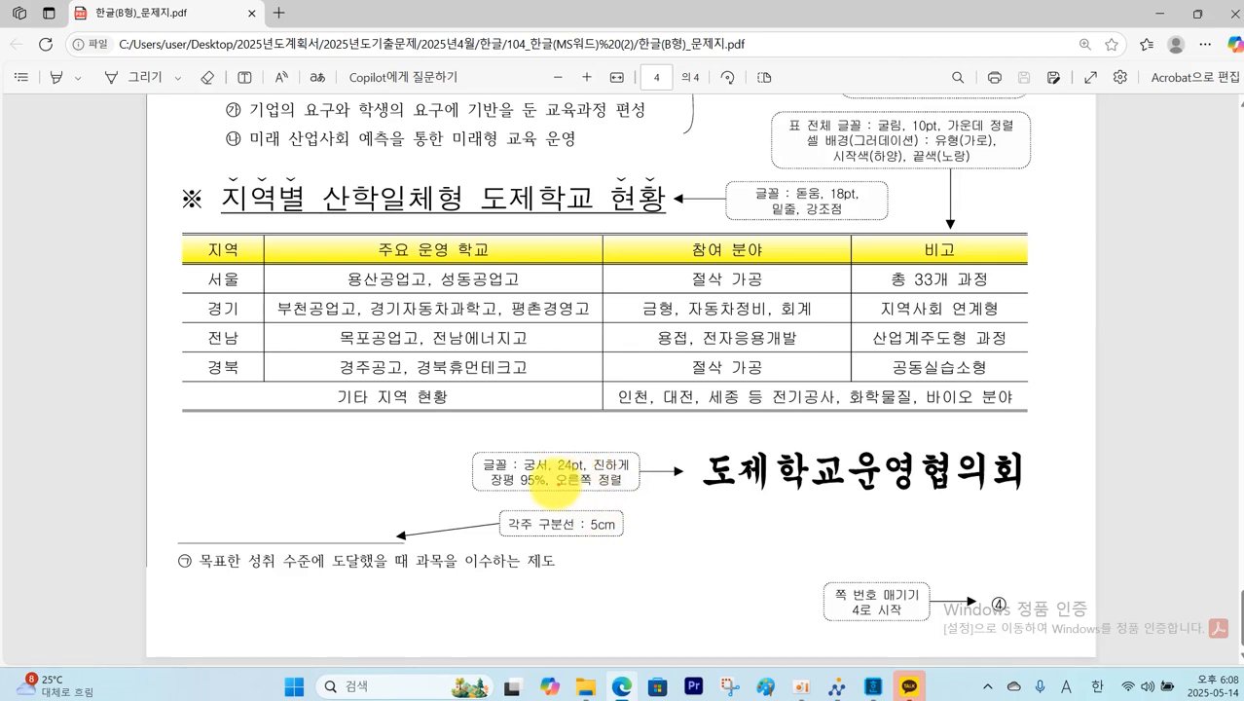
{"action": "left_click_drag", "start_coordinate": [515, 471], "coordinate": [600, 474]}
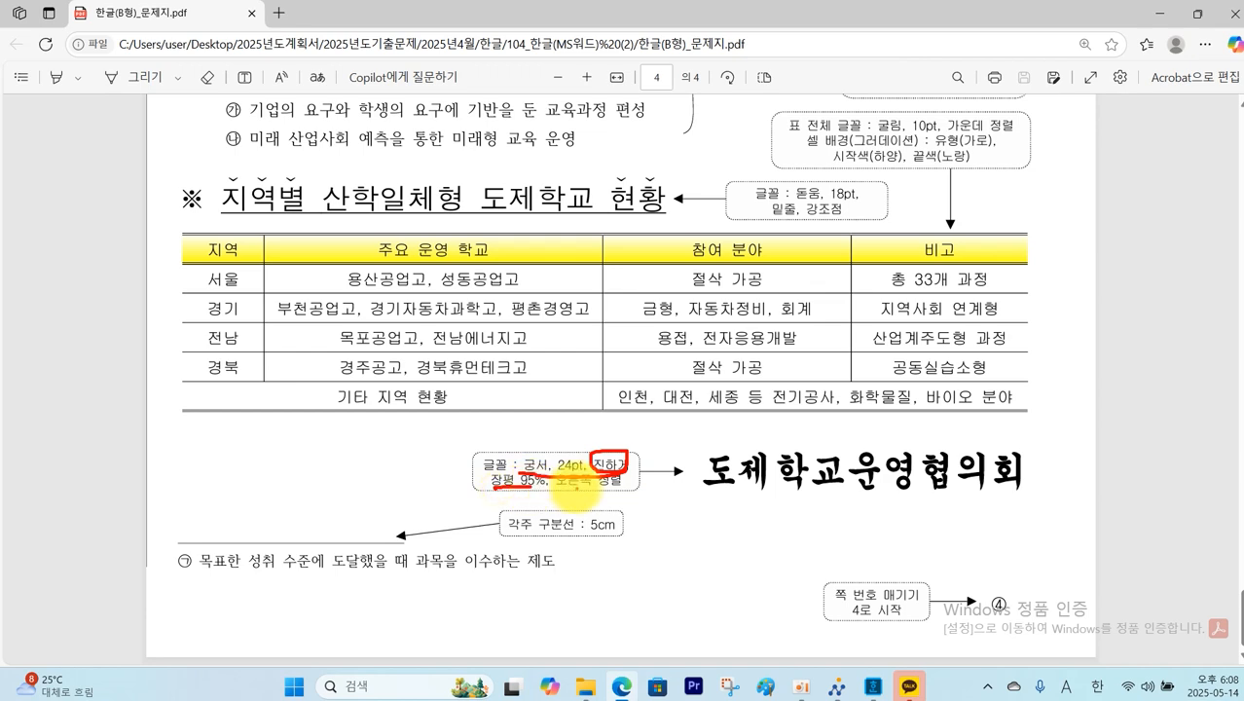
{"action": "left_click_drag", "start_coordinate": [569, 498], "coordinate": [619, 500]}
{"action": "key", "text": "Escape"}
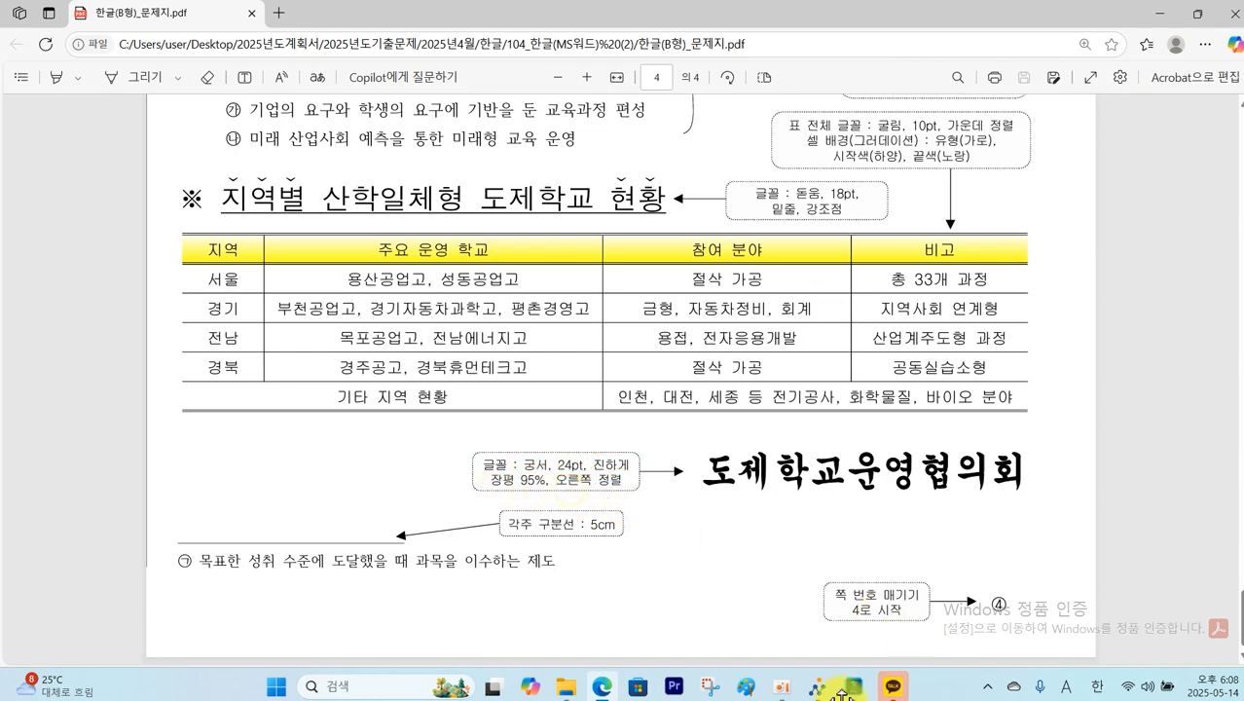
{"action": "left_click", "coordinate": [873, 686]}
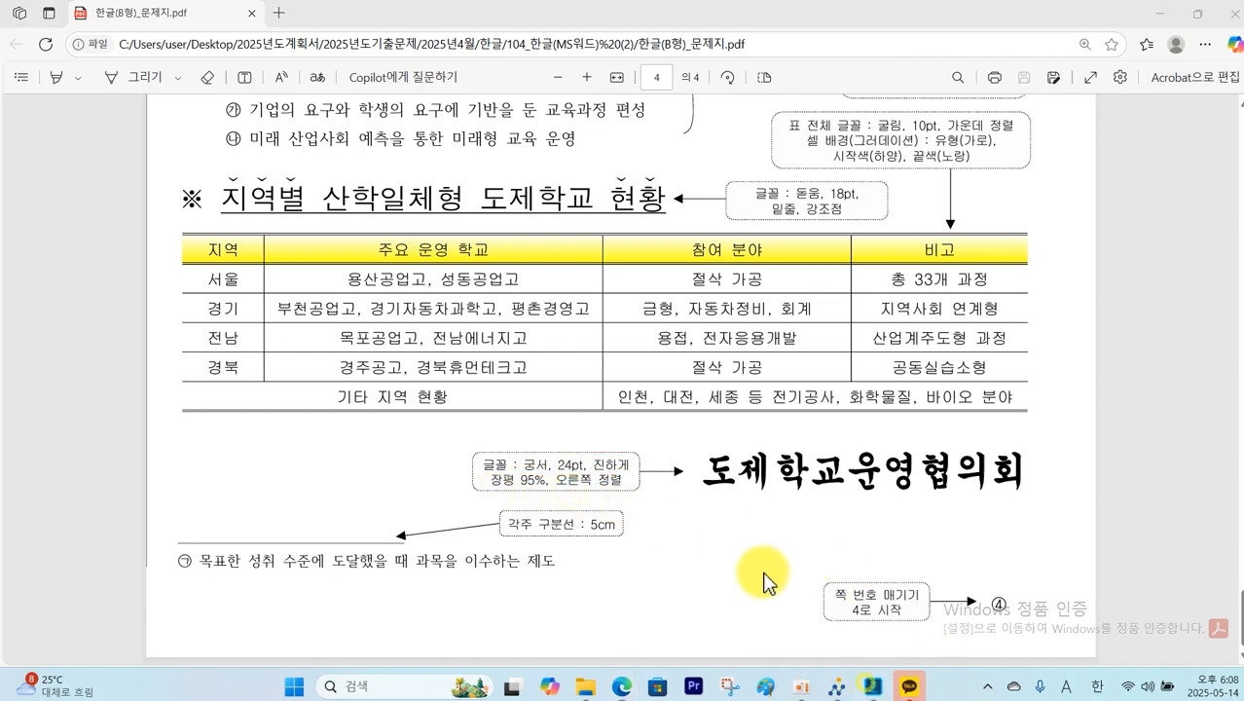
{"action": "left_click", "coordinate": [873, 686]}
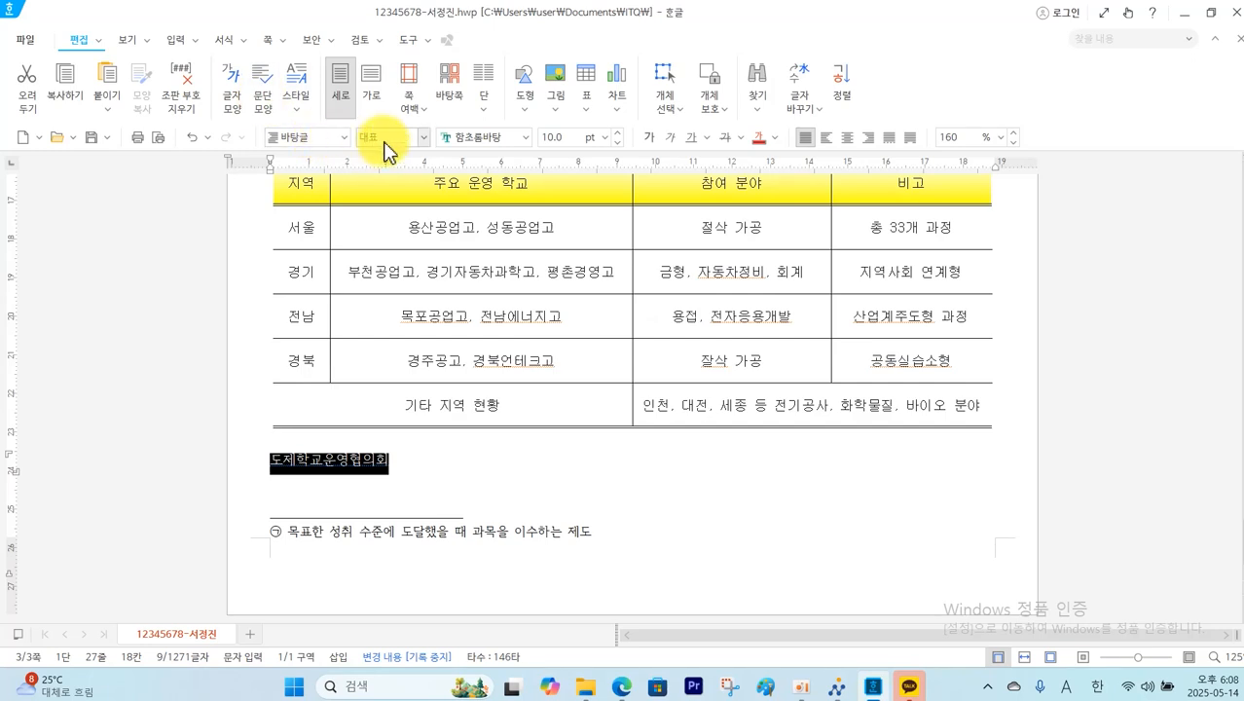
Format the selected 도제학교운영협의회 line in 궁서, 24 pt, bold and right-aligned
{"action": "left_click", "coordinate": [525, 137]}
{"action": "left_click", "coordinate": [581, 282]}
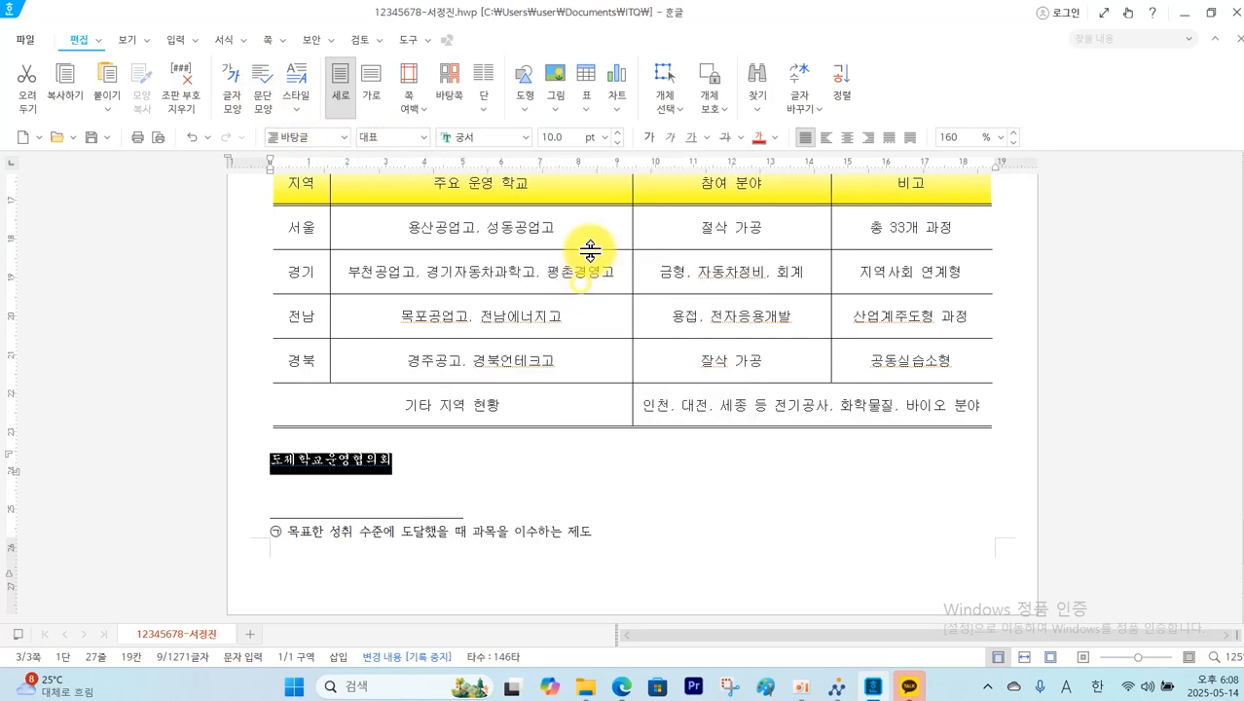
{"action": "left_click", "coordinate": [610, 141]}
{"action": "left_click", "coordinate": [553, 453]}
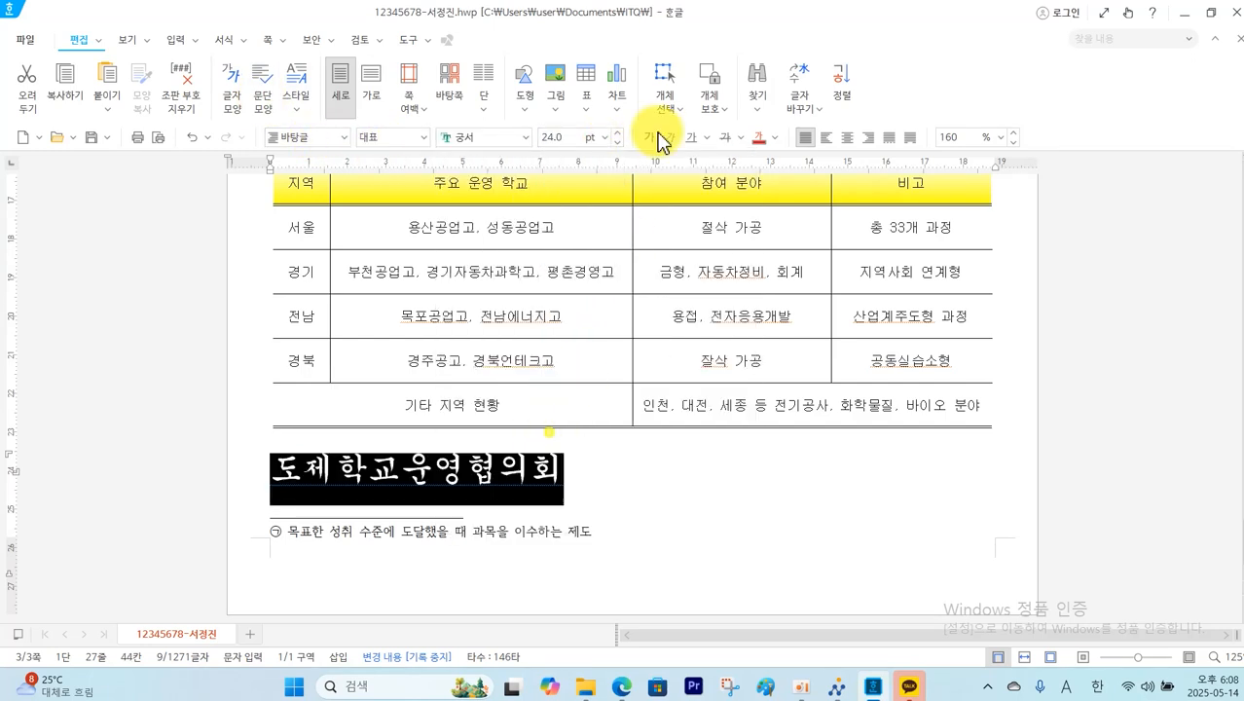
{"action": "left_click", "coordinate": [650, 137]}
{"action": "left_click", "coordinate": [868, 139]}
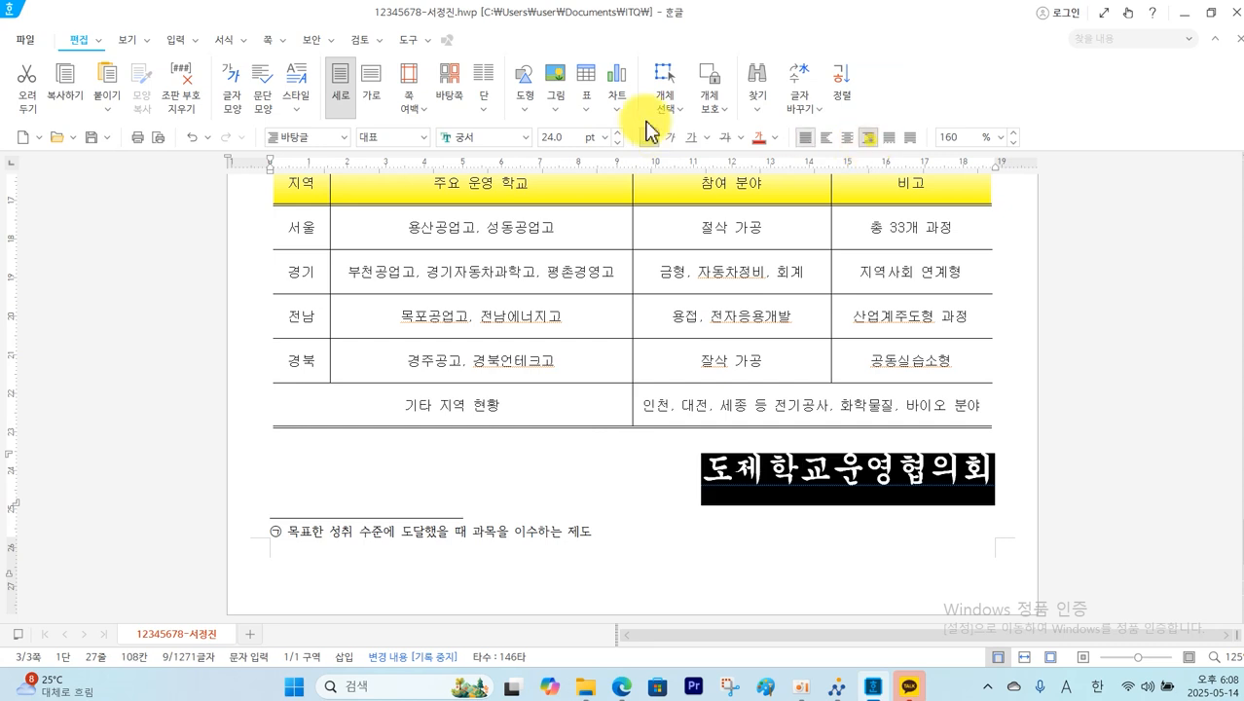
Set the character width (장평) of the 도제학교운영협의회 line to 95%
{"action": "left_click", "coordinate": [238, 49]}
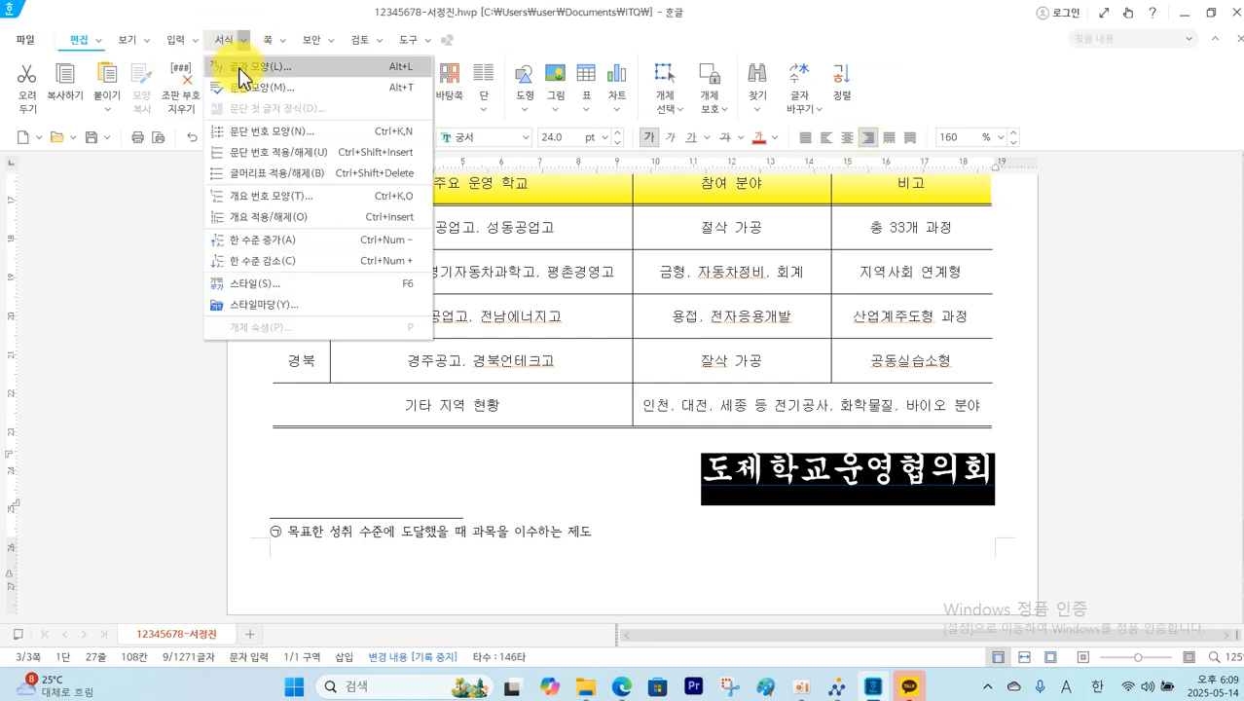
{"action": "left_click", "coordinate": [240, 78]}
{"action": "left_click", "coordinate": [370, 143]}
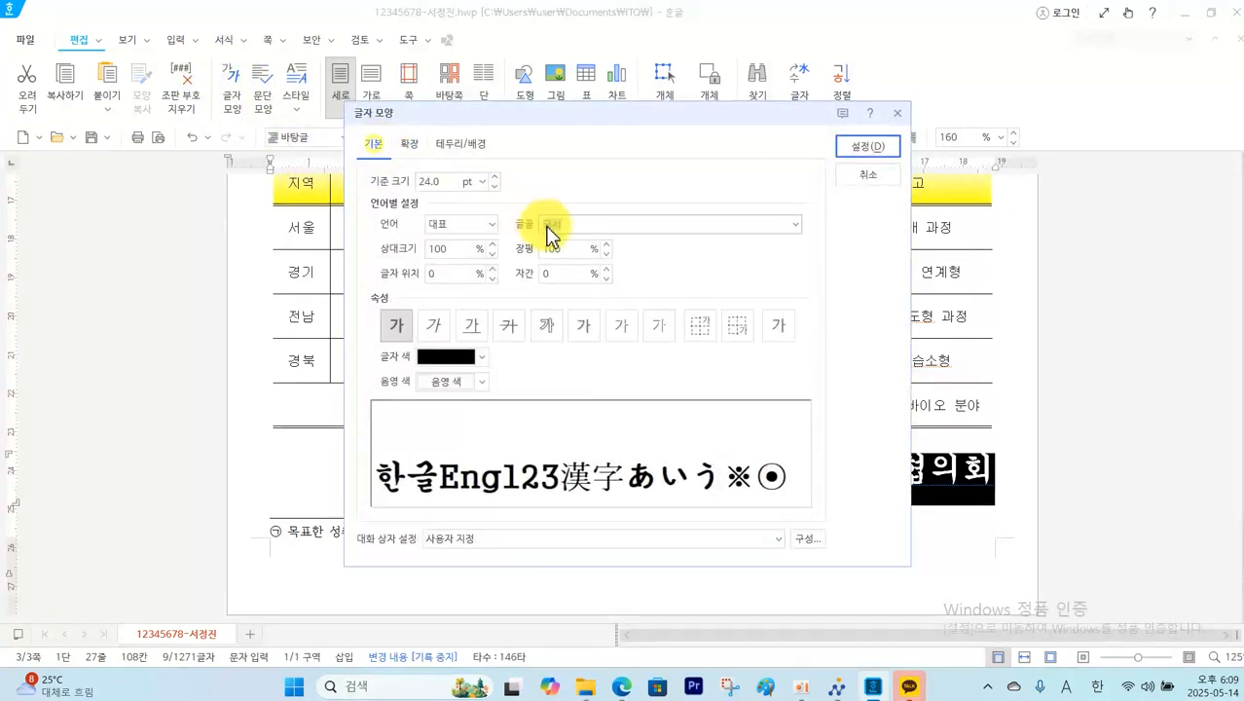
{"action": "left_click_drag", "start_coordinate": [567, 251], "coordinate": [497, 268]}
{"action": "type", "text": "95"}
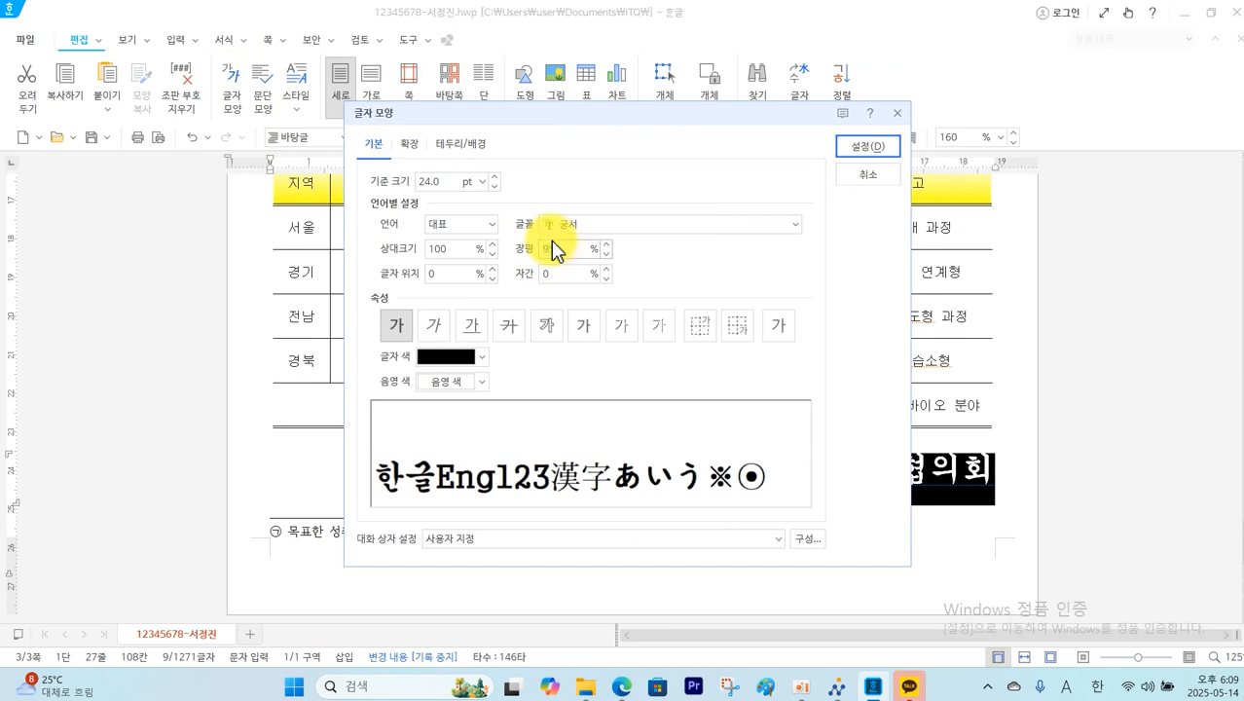
{"action": "key", "text": "Return"}
{"action": "left_click", "coordinate": [633, 463]}
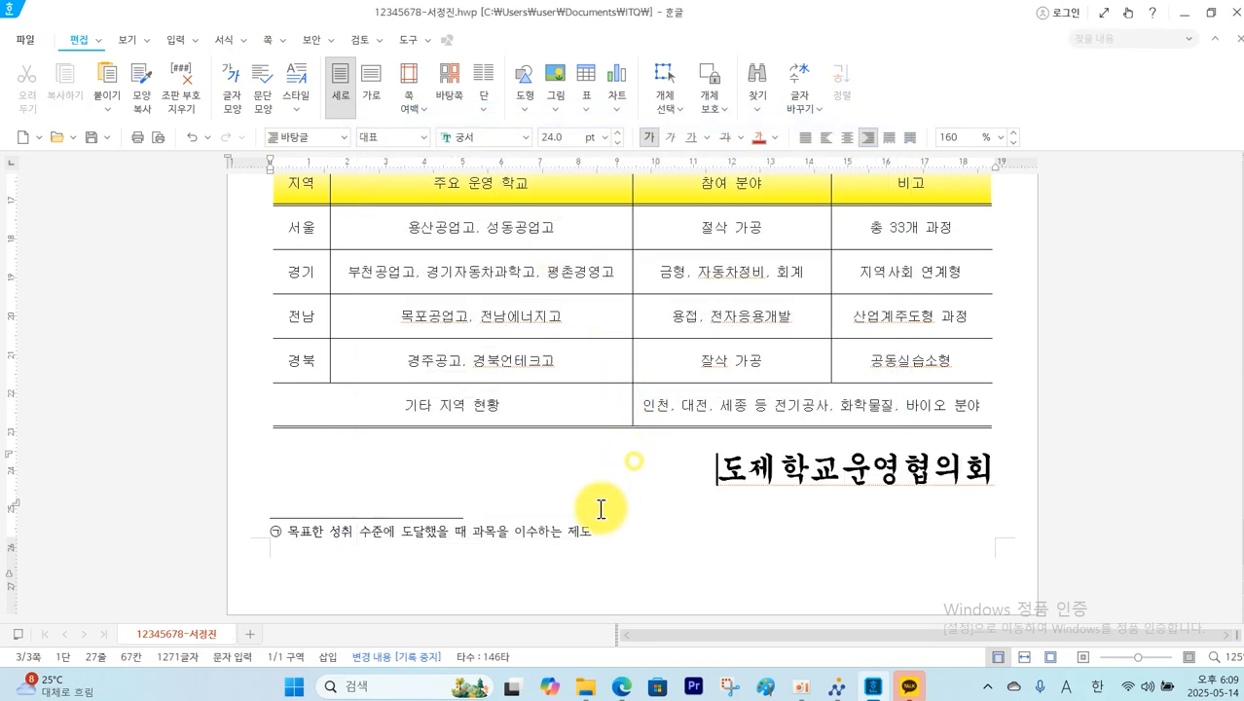
Check the page-number specification in the exam PDF, then insert ①,②,③ style page numbers without dashes at the pages' lower-right corner
{"action": "left_click", "coordinate": [620, 687]}
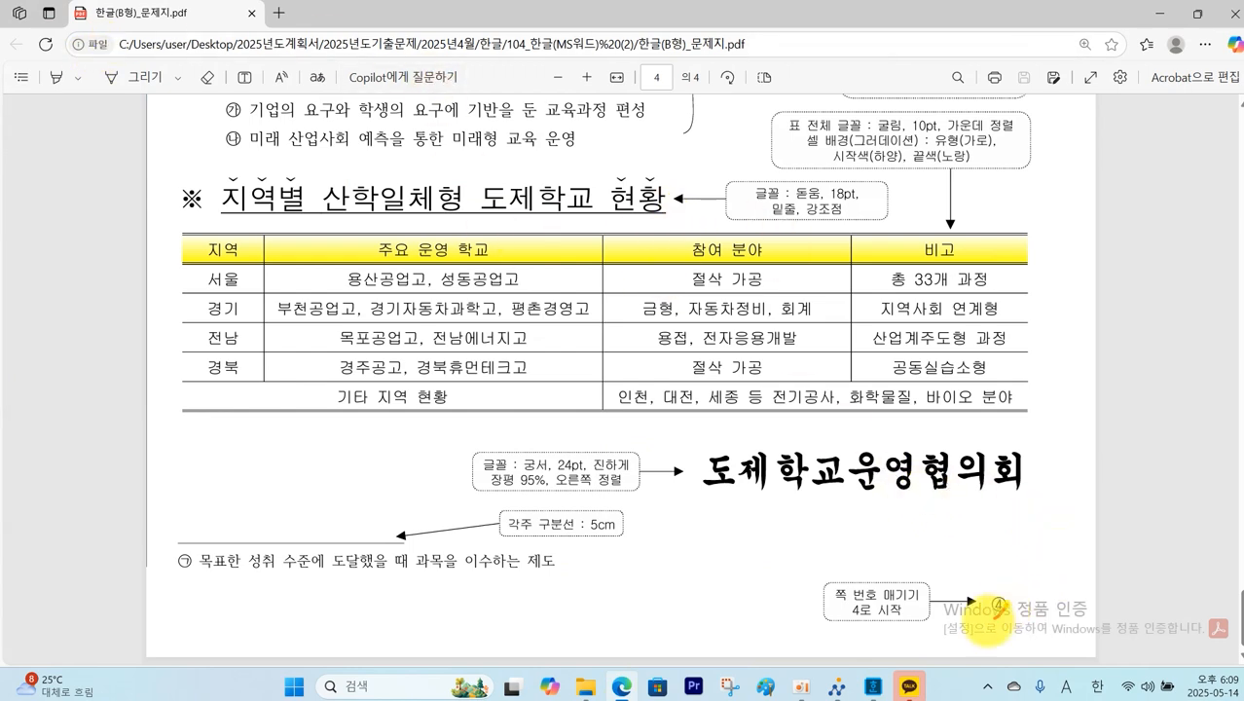
{"action": "left_click_drag", "start_coordinate": [983, 621], "coordinate": [1017, 596]}
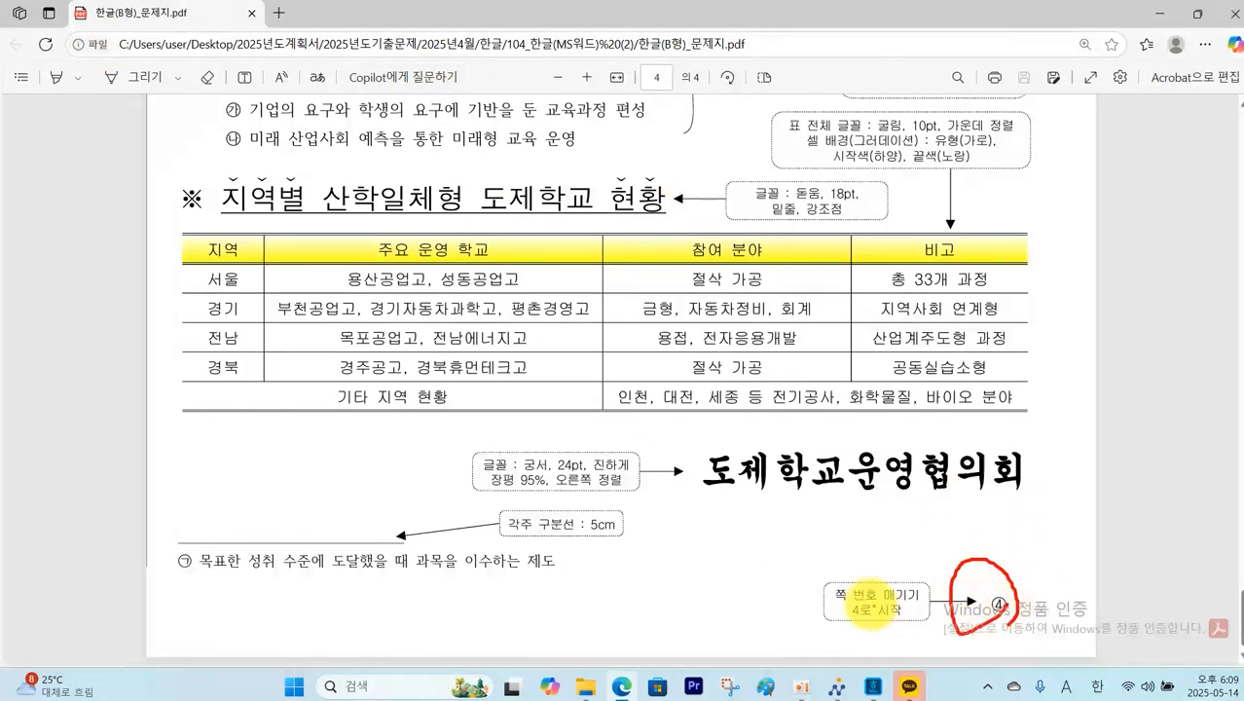
{"action": "key", "text": "alt+Tab"}
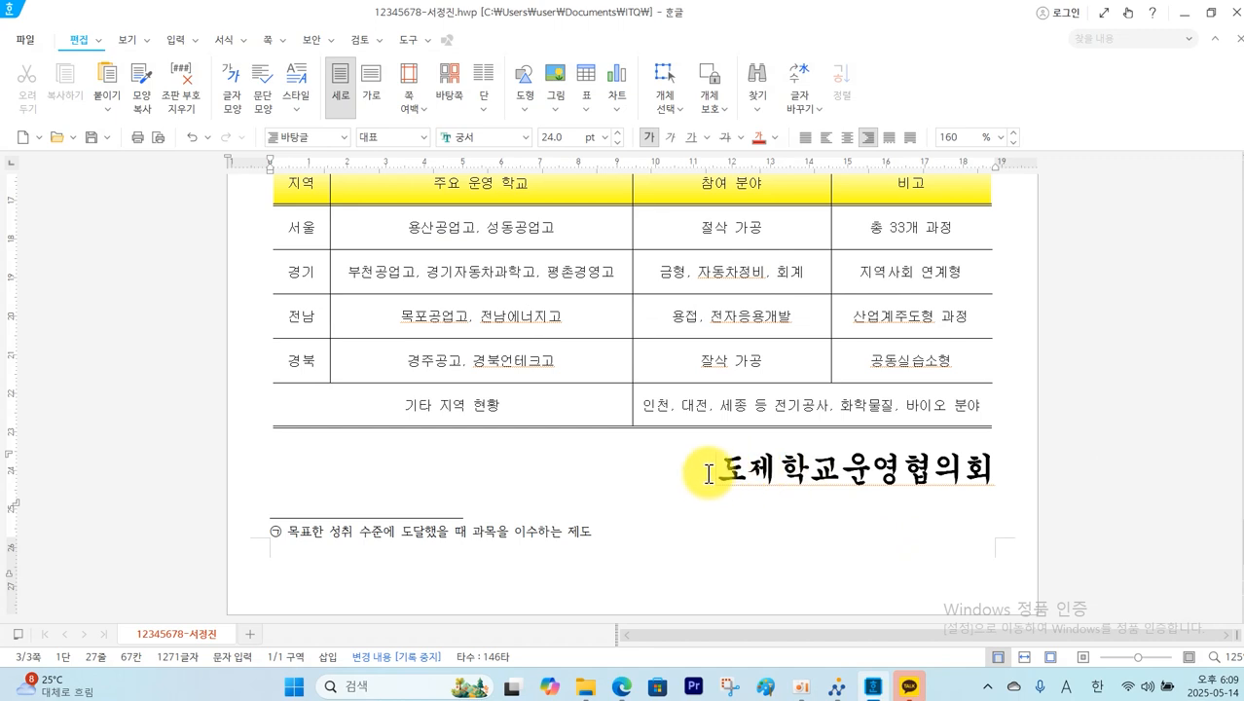
{"action": "left_click", "coordinate": [271, 40]}
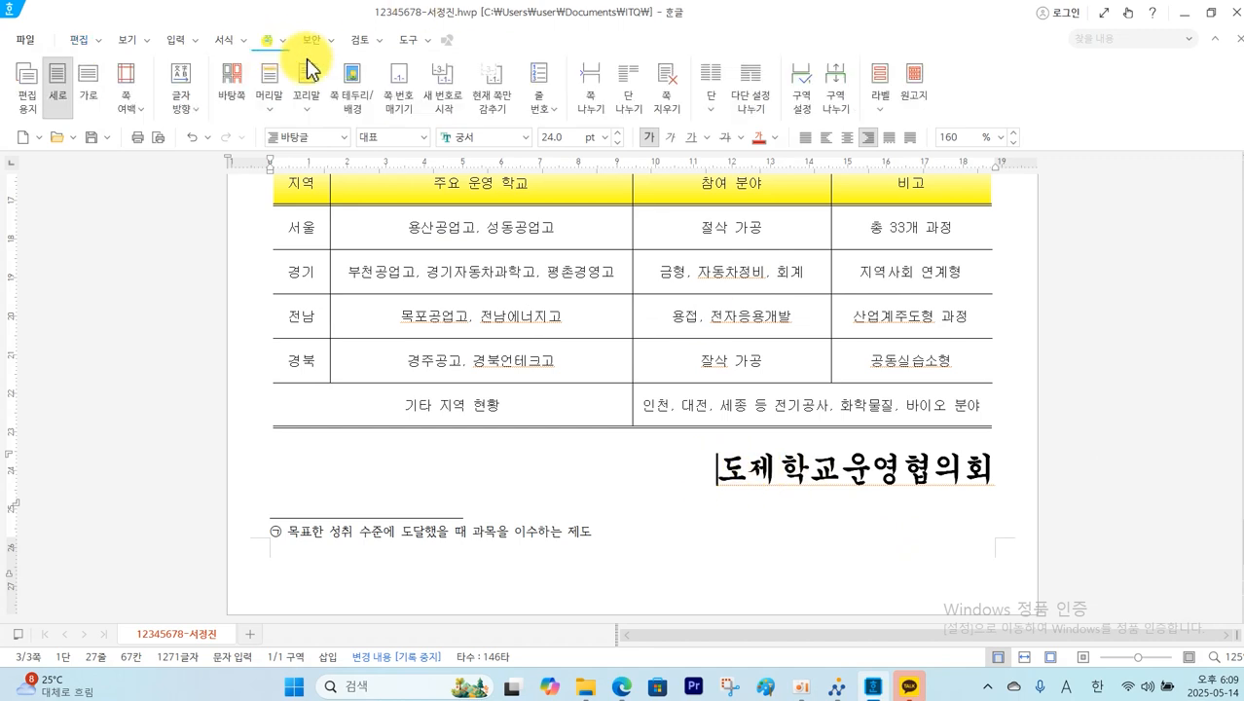
{"action": "left_click", "coordinate": [399, 89]}
{"action": "left_click", "coordinate": [527, 344]}
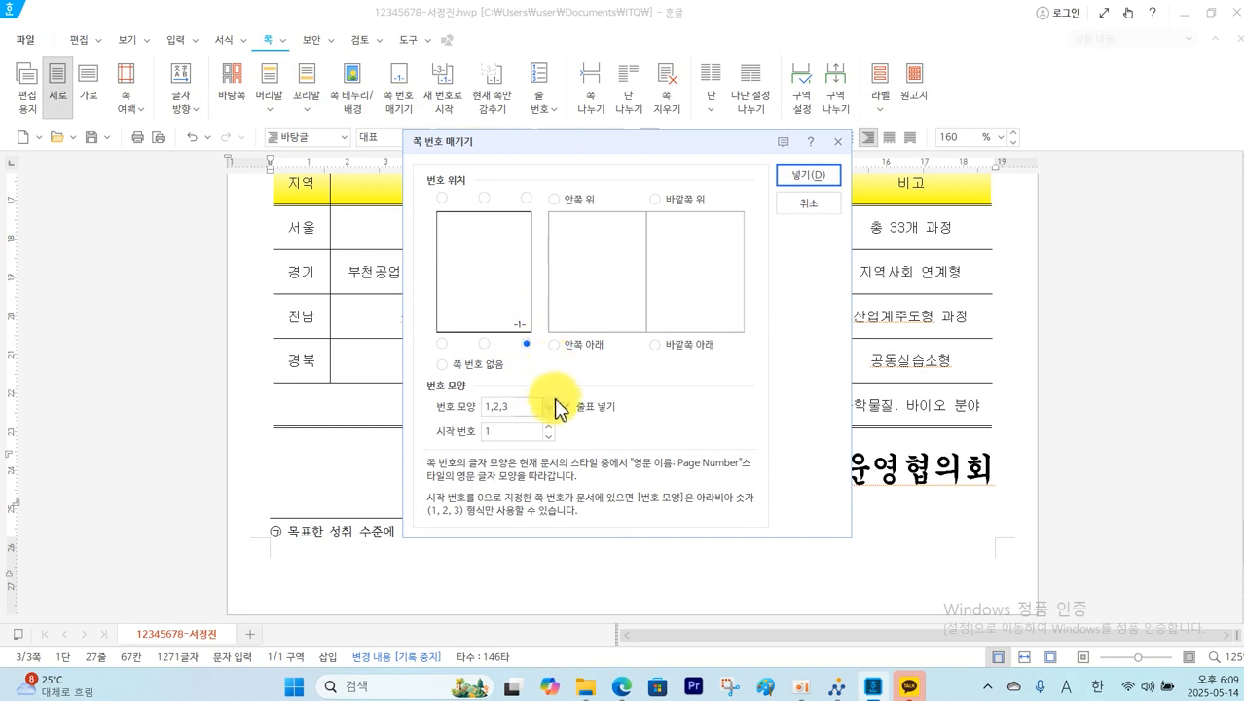
{"action": "left_click", "coordinate": [548, 407]}
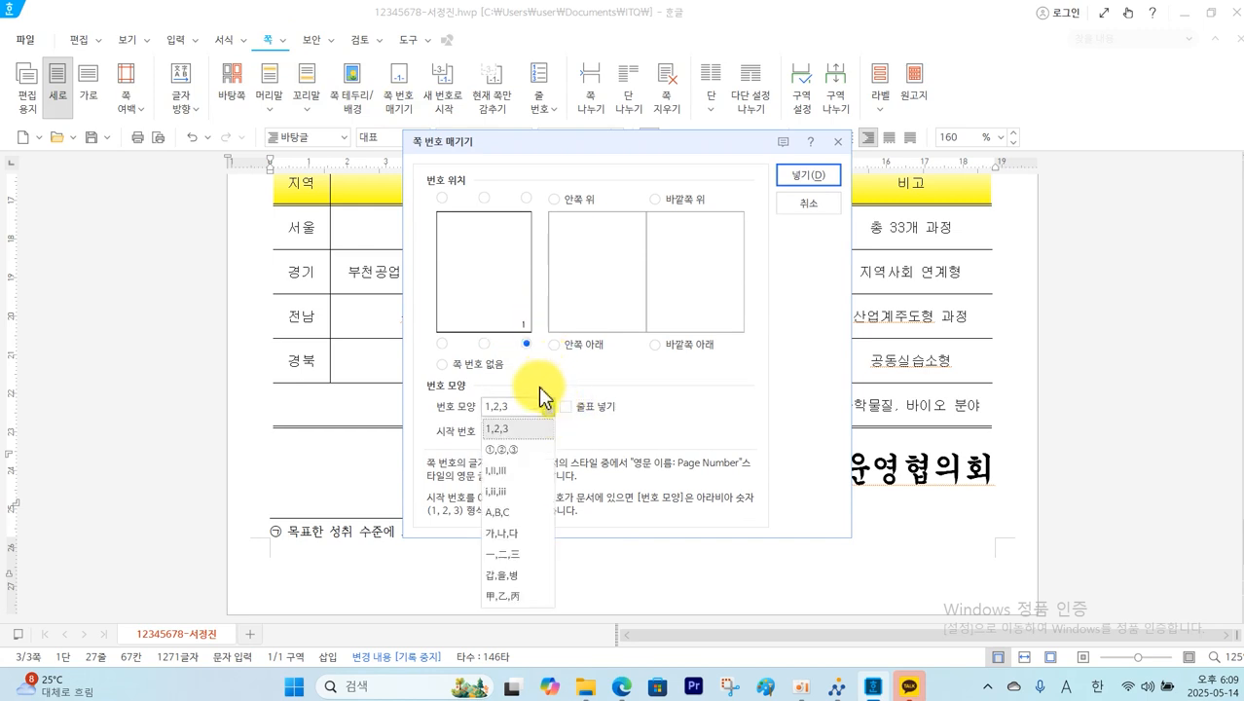
{"action": "left_click", "coordinate": [541, 445]}
{"action": "left_click", "coordinate": [821, 178]}
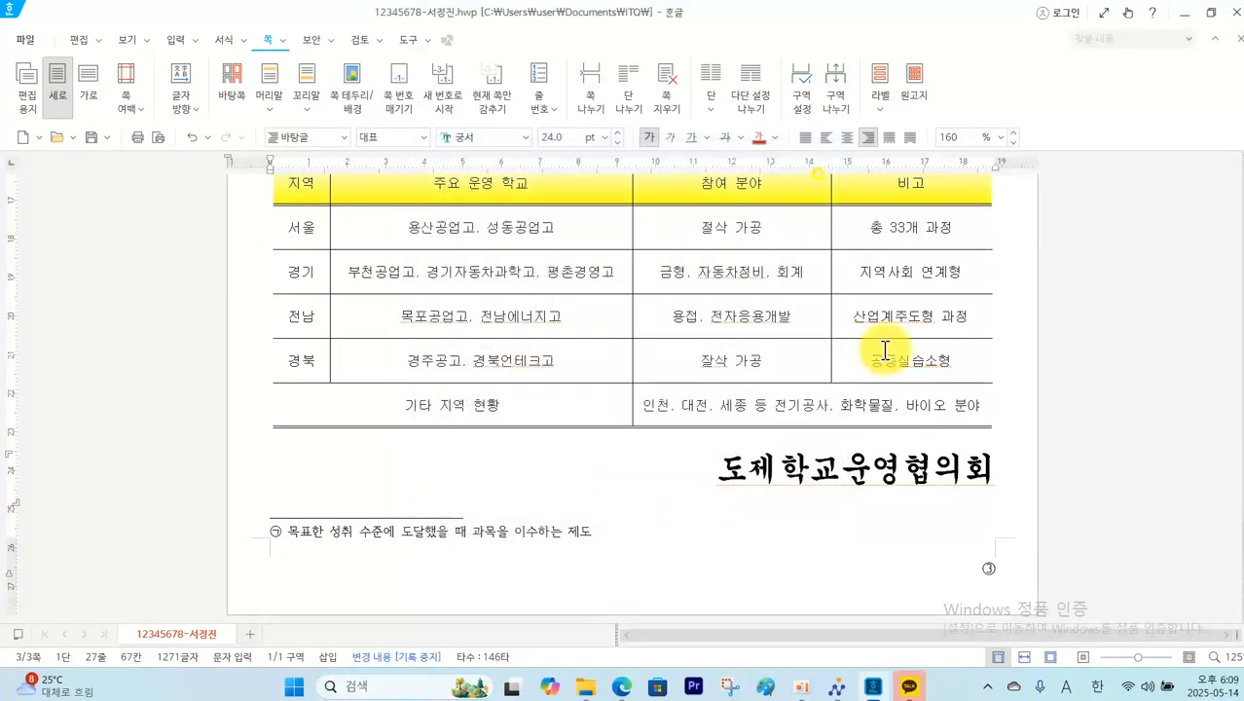
Restart the page numbering at 4 on the third page
{"action": "left_click", "coordinate": [444, 103]}
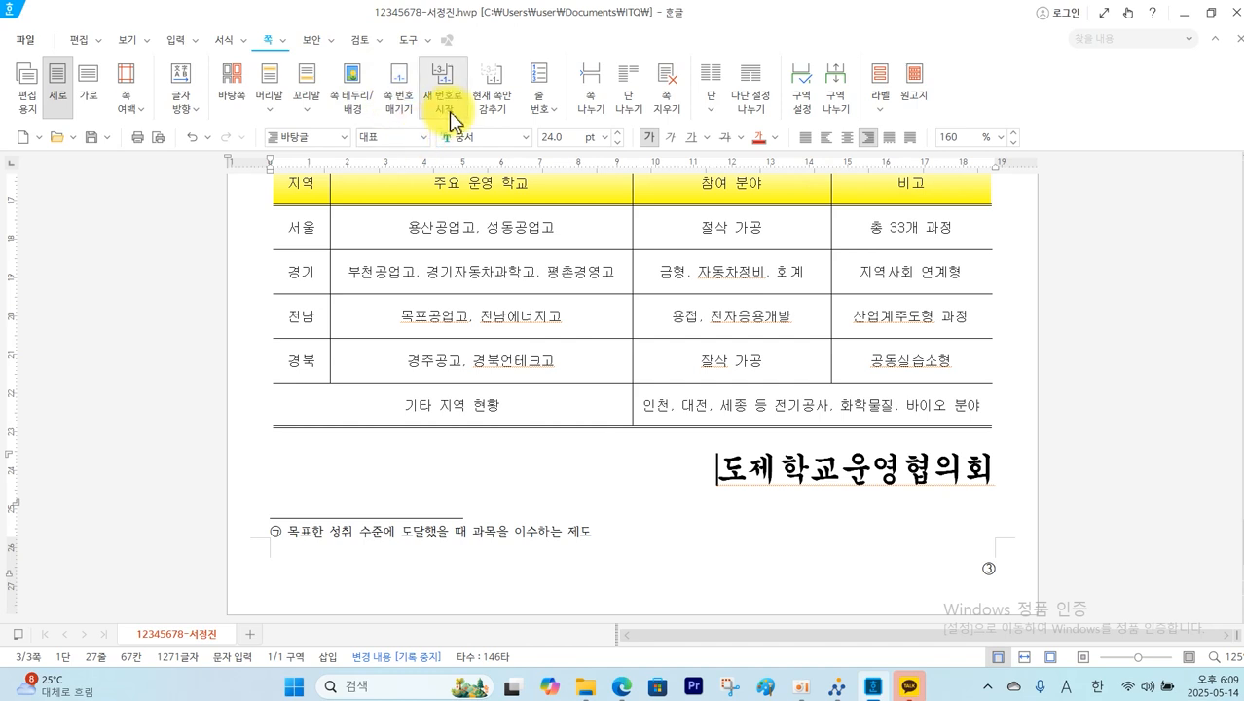
{"action": "double_click", "coordinate": [587, 388]}
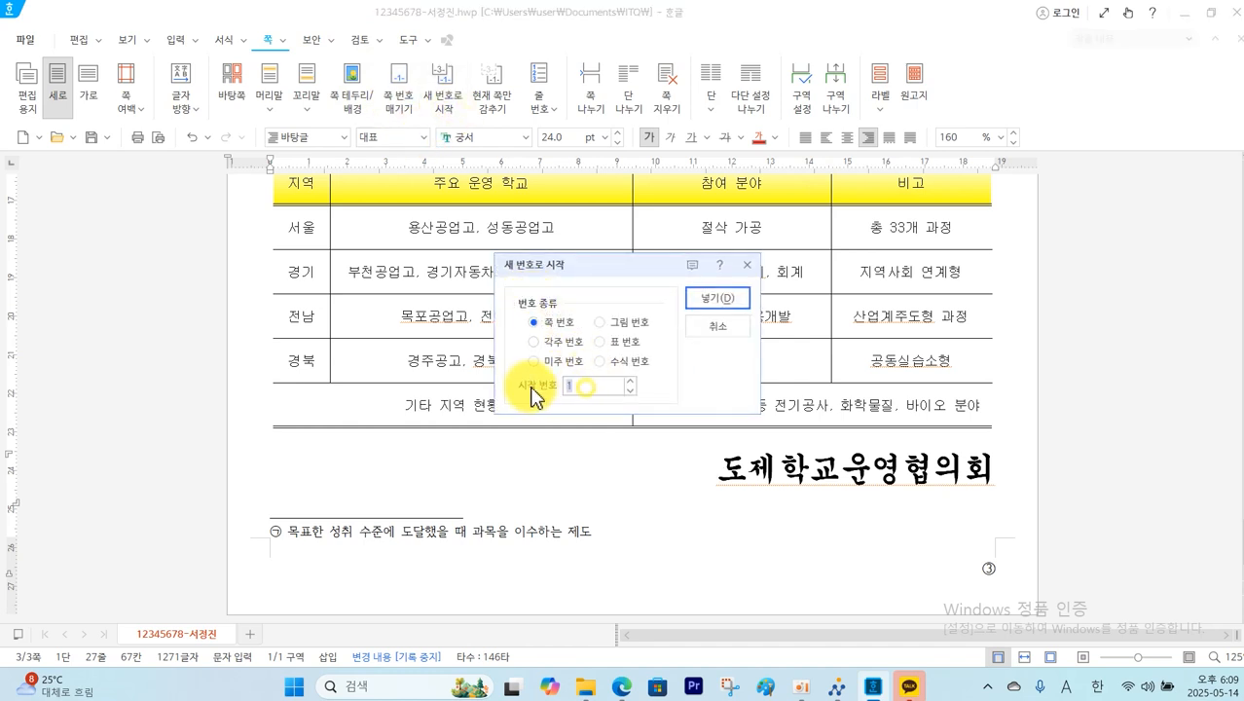
{"action": "type", "text": "4"}
{"action": "left_click", "coordinate": [720, 300]}
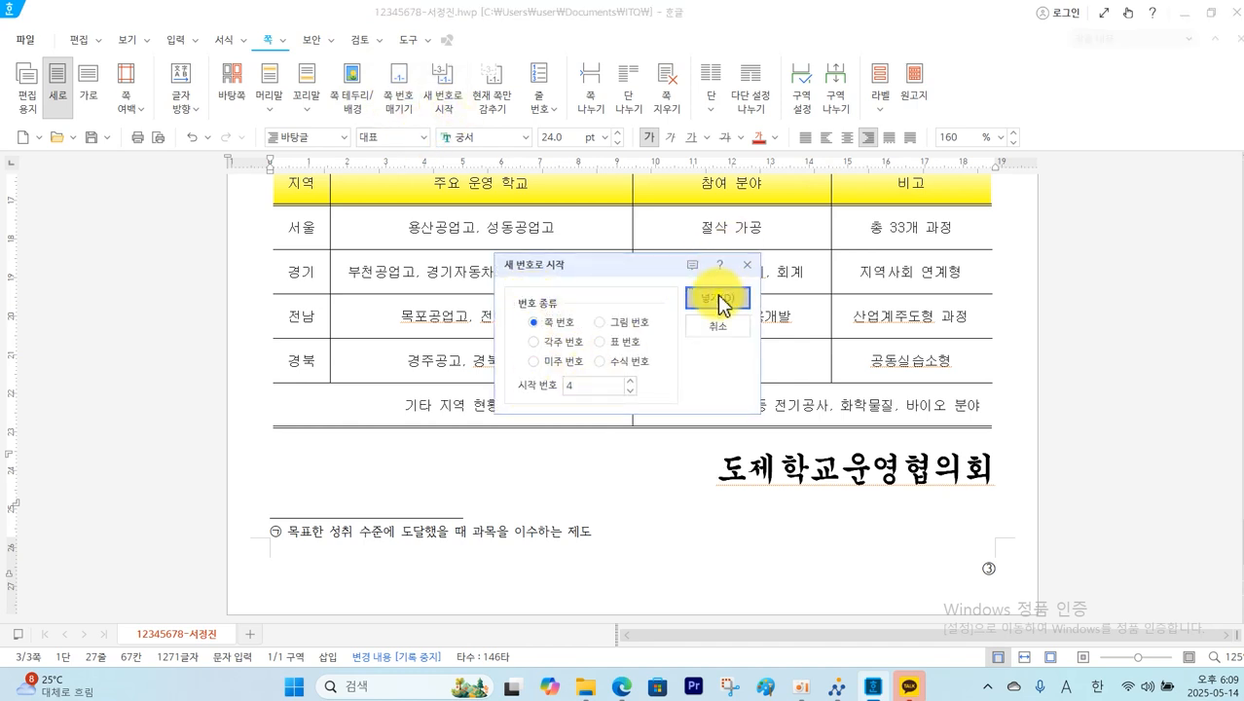
Hide the page number on page 2 only
{"action": "scroll", "coordinate": [823, 477], "scroll_direction": "up", "scroll_amount": 5}
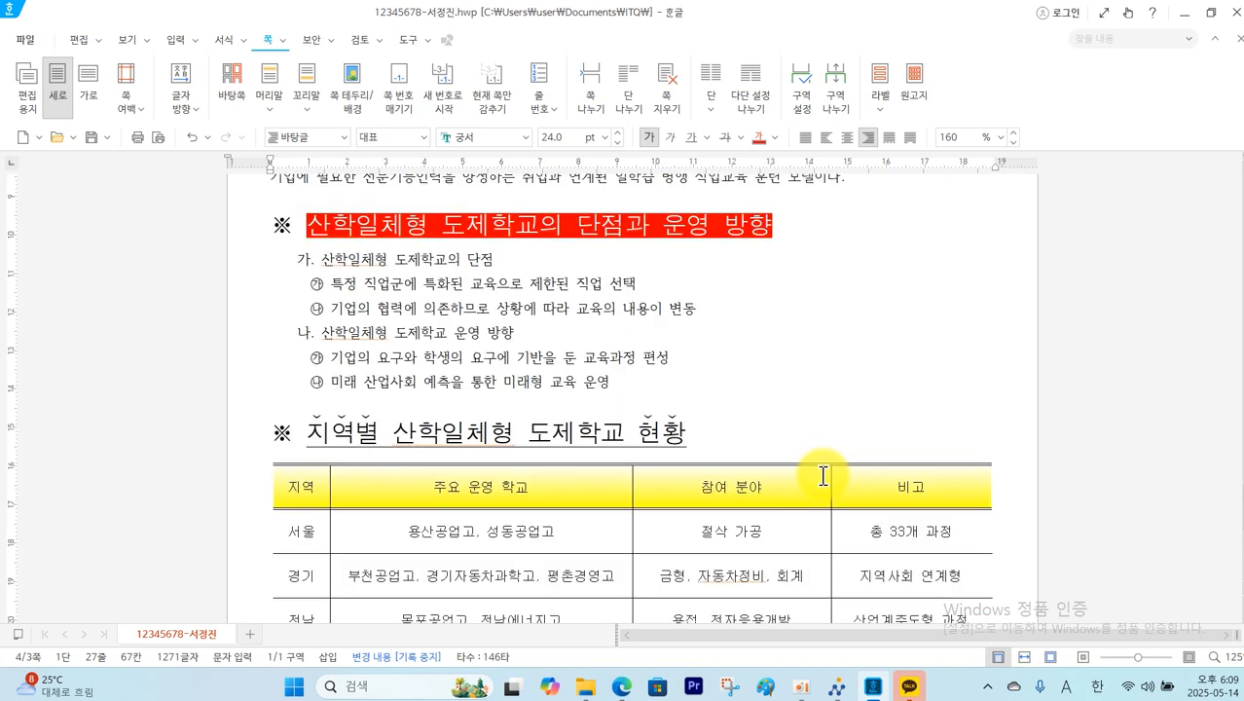
{"action": "scroll", "coordinate": [822, 476], "scroll_direction": "up", "scroll_amount": 8}
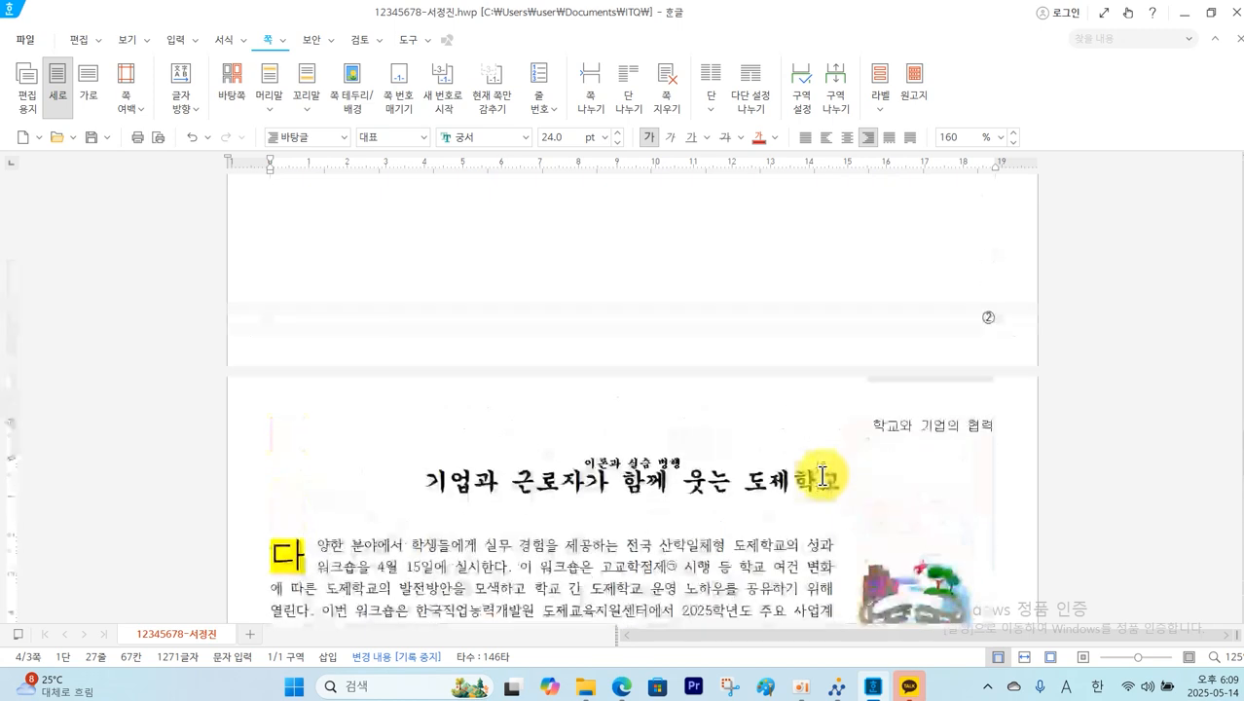
{"action": "scroll", "coordinate": [822, 477], "scroll_direction": "up", "scroll_amount": 3}
{"action": "left_click", "coordinate": [752, 352]}
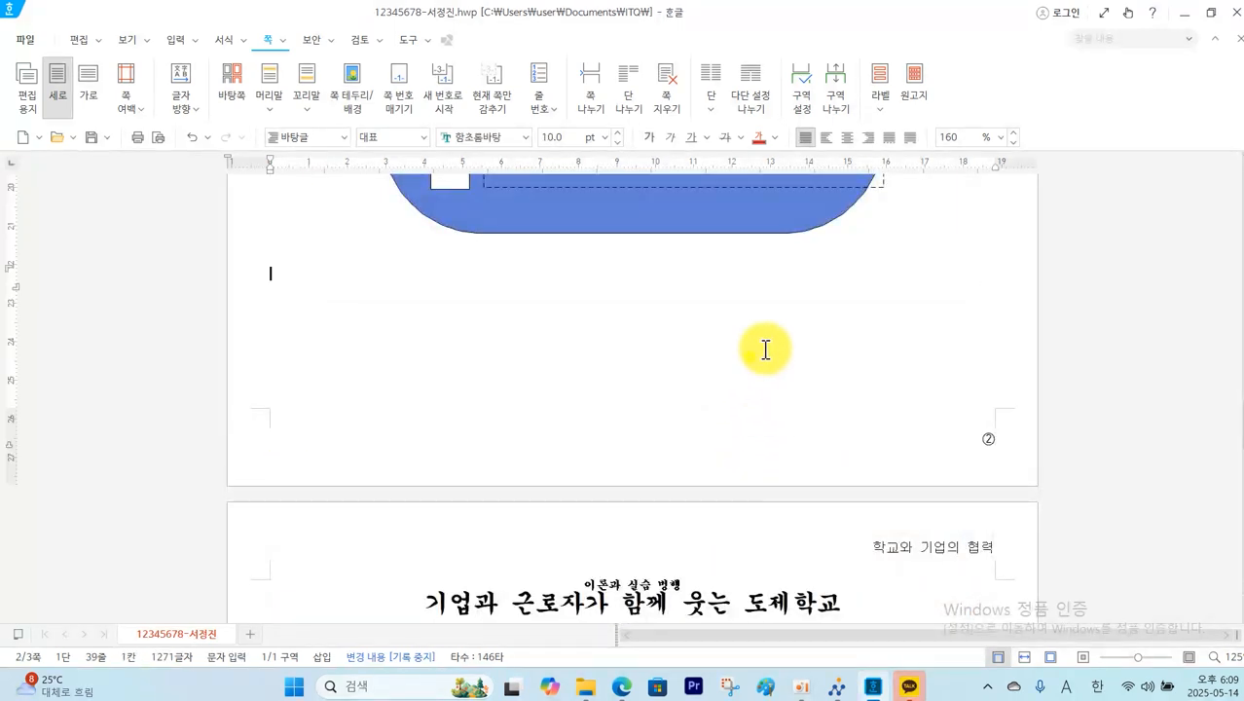
{"action": "left_click", "coordinate": [487, 109]}
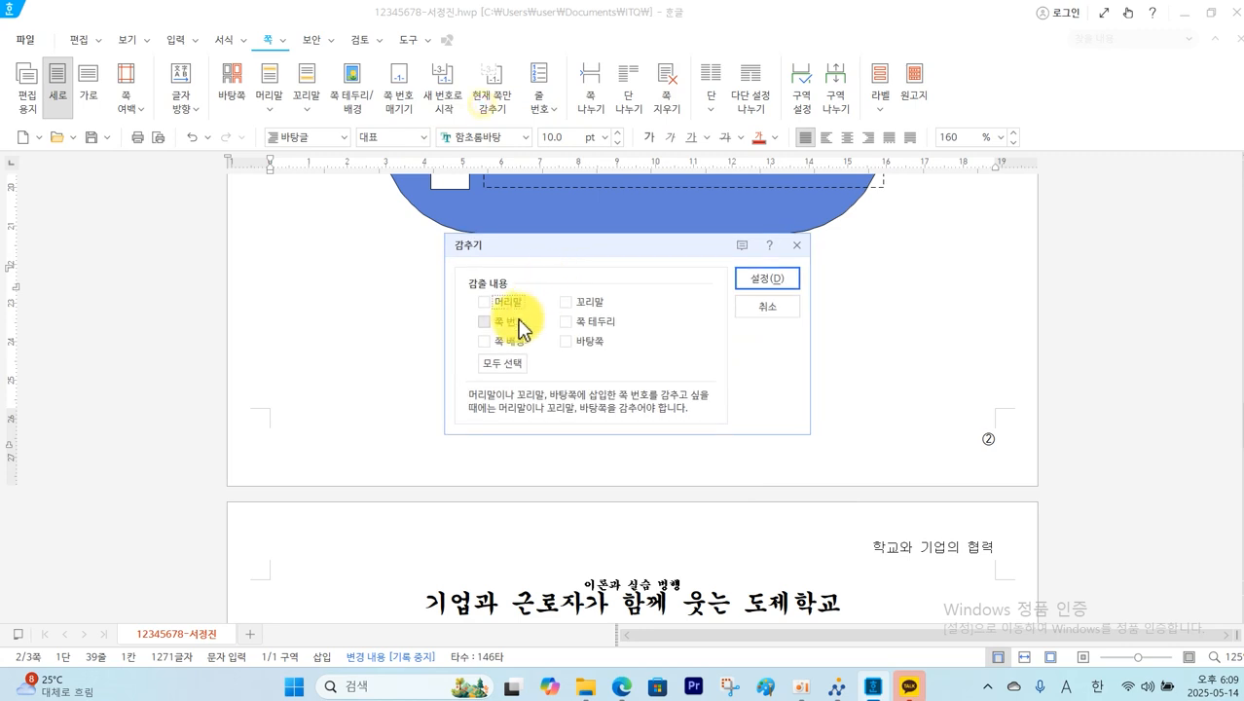
{"action": "left_click", "coordinate": [766, 279]}
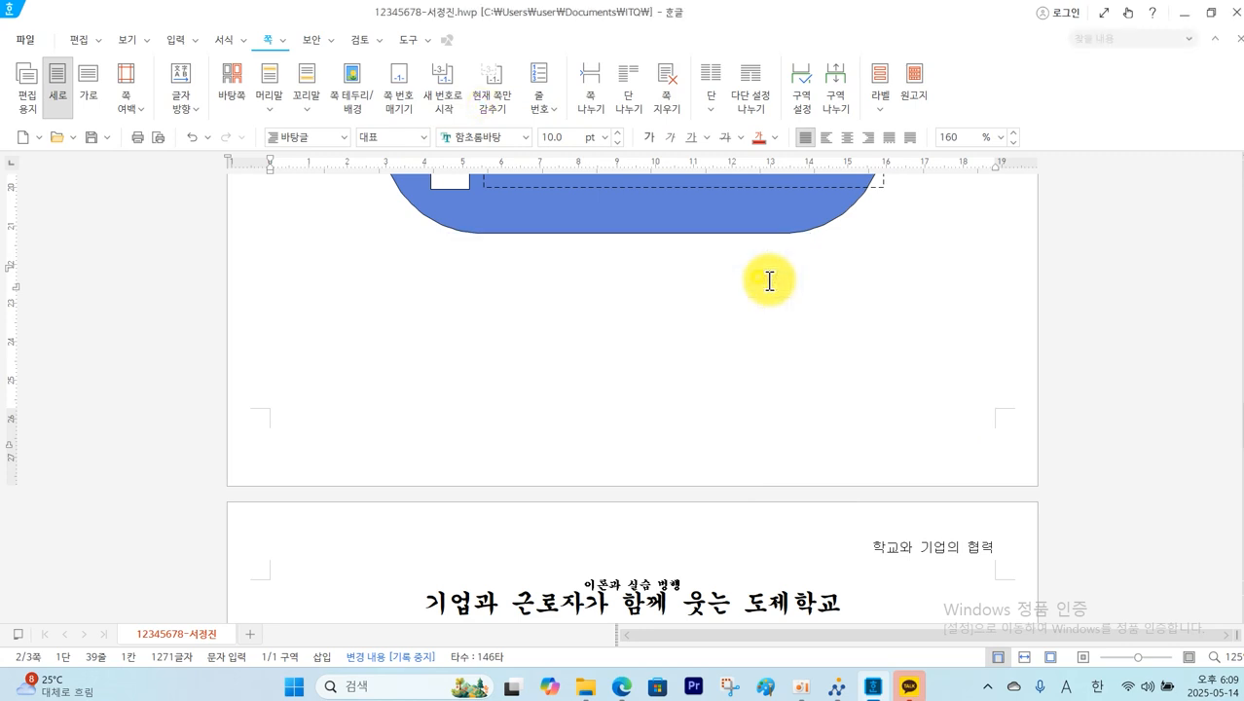
Hide the page number on page 1 only
{"action": "scroll", "coordinate": [764, 281], "scroll_direction": "up", "scroll_amount": 10}
{"action": "scroll", "coordinate": [766, 279], "scroll_direction": "up", "scroll_amount": 10}
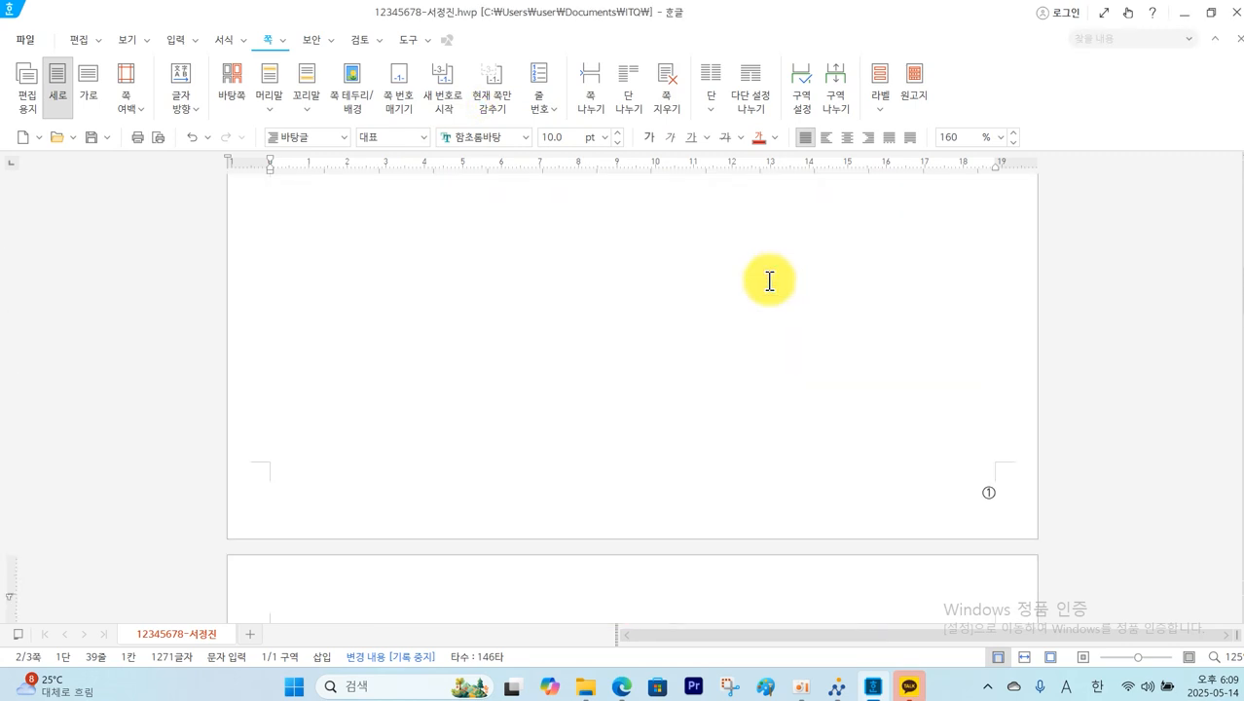
{"action": "left_click", "coordinate": [711, 293]}
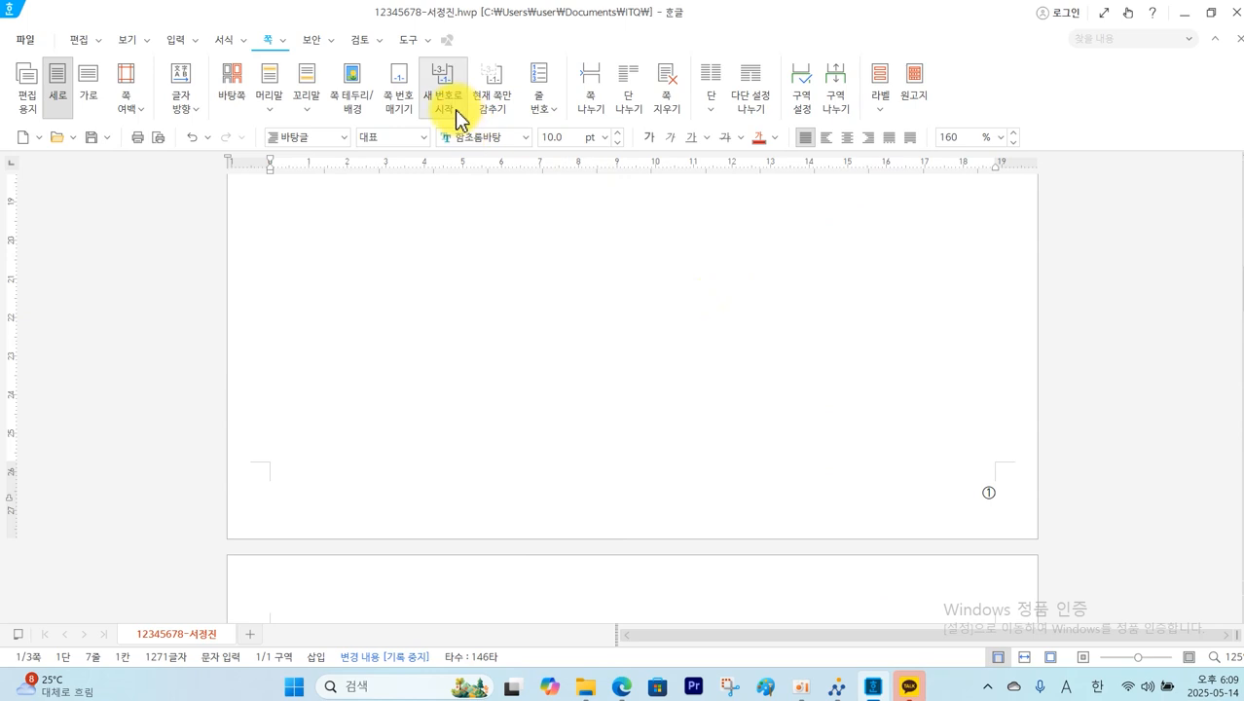
{"action": "left_click", "coordinate": [491, 107]}
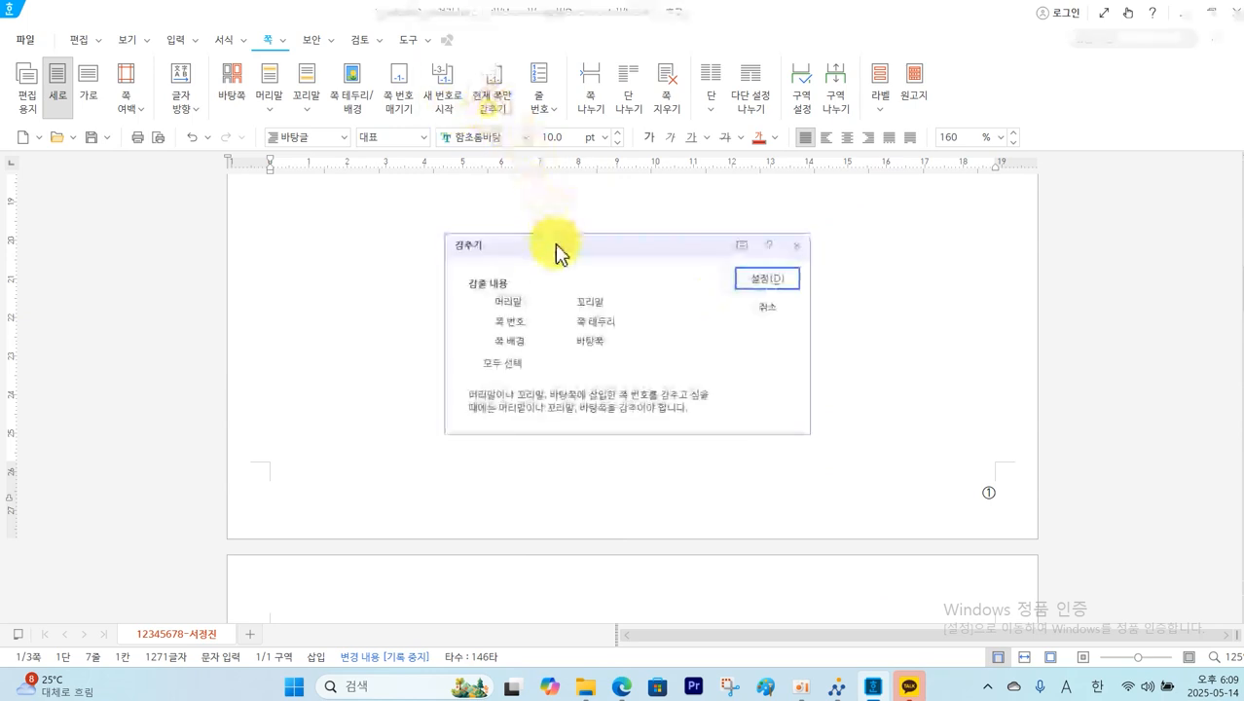
{"action": "left_click", "coordinate": [485, 321]}
{"action": "left_click", "coordinate": [750, 280]}
{"action": "scroll", "coordinate": [744, 367], "scroll_direction": "up", "scroll_amount": 5}
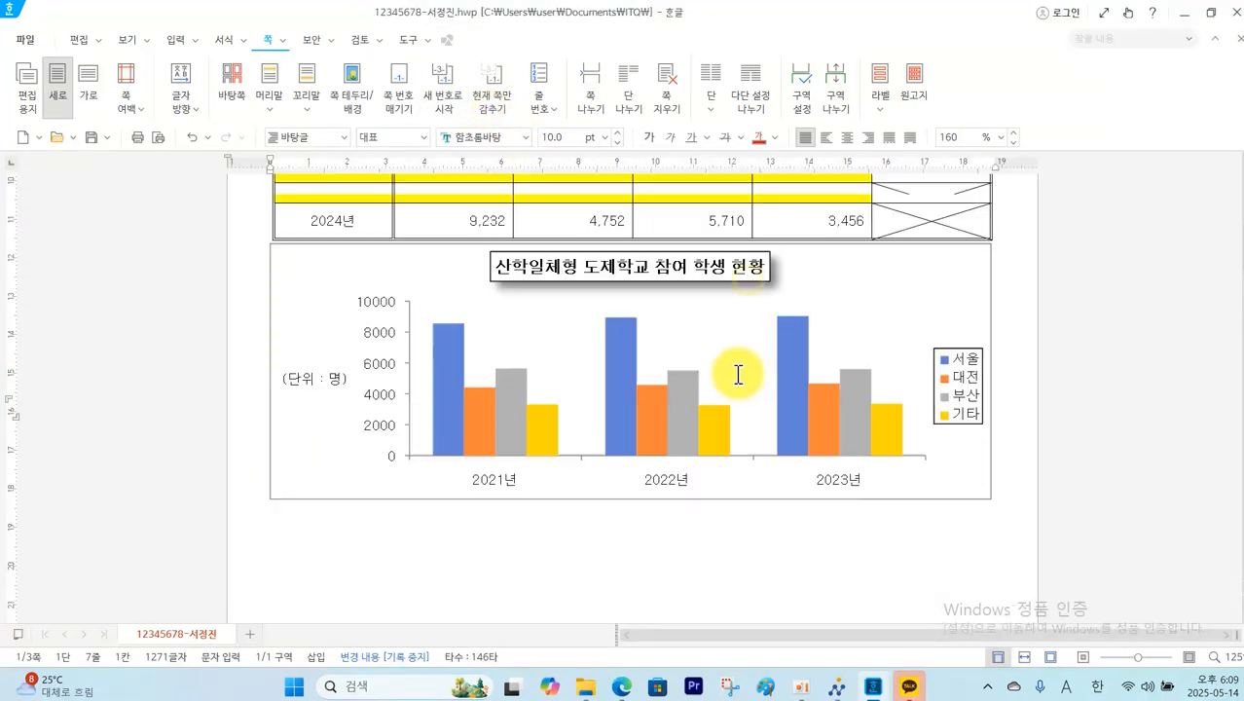
{"action": "scroll", "coordinate": [737, 374], "scroll_direction": "up", "scroll_amount": 8}
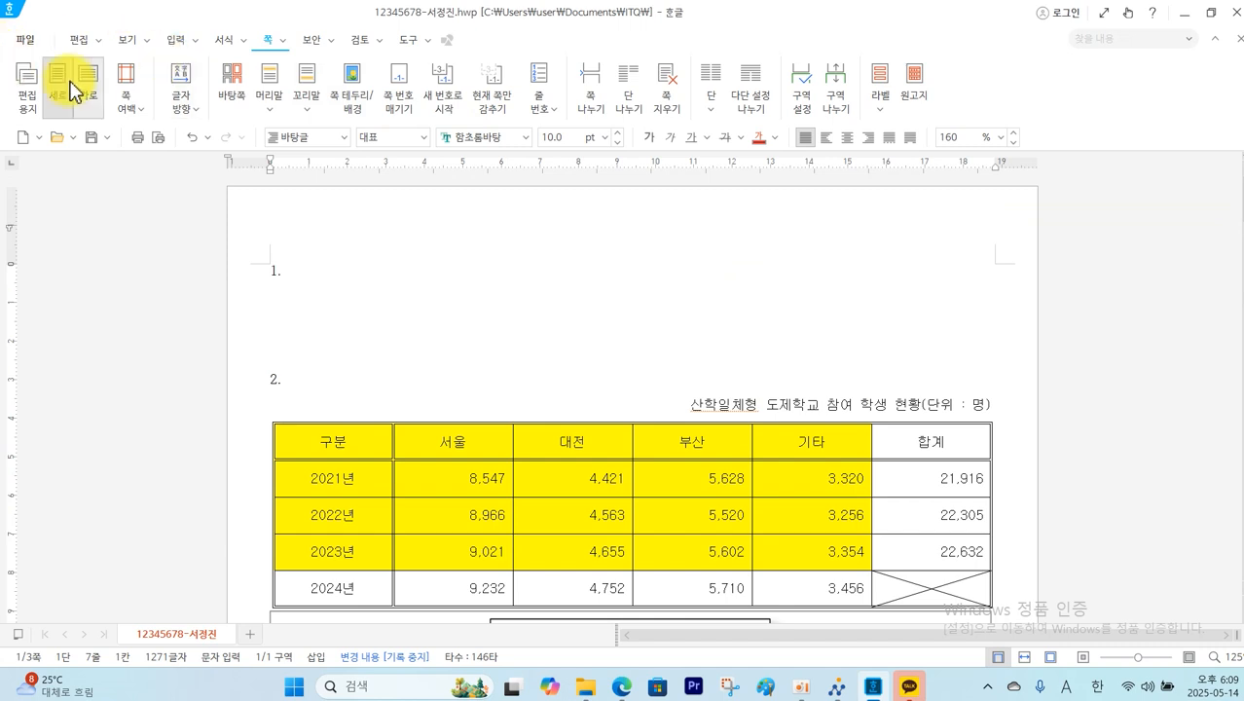
Save the document, switch to the KOAS exam program and send the answer file to the exam-room PC
{"action": "left_click", "coordinate": [72, 93]}
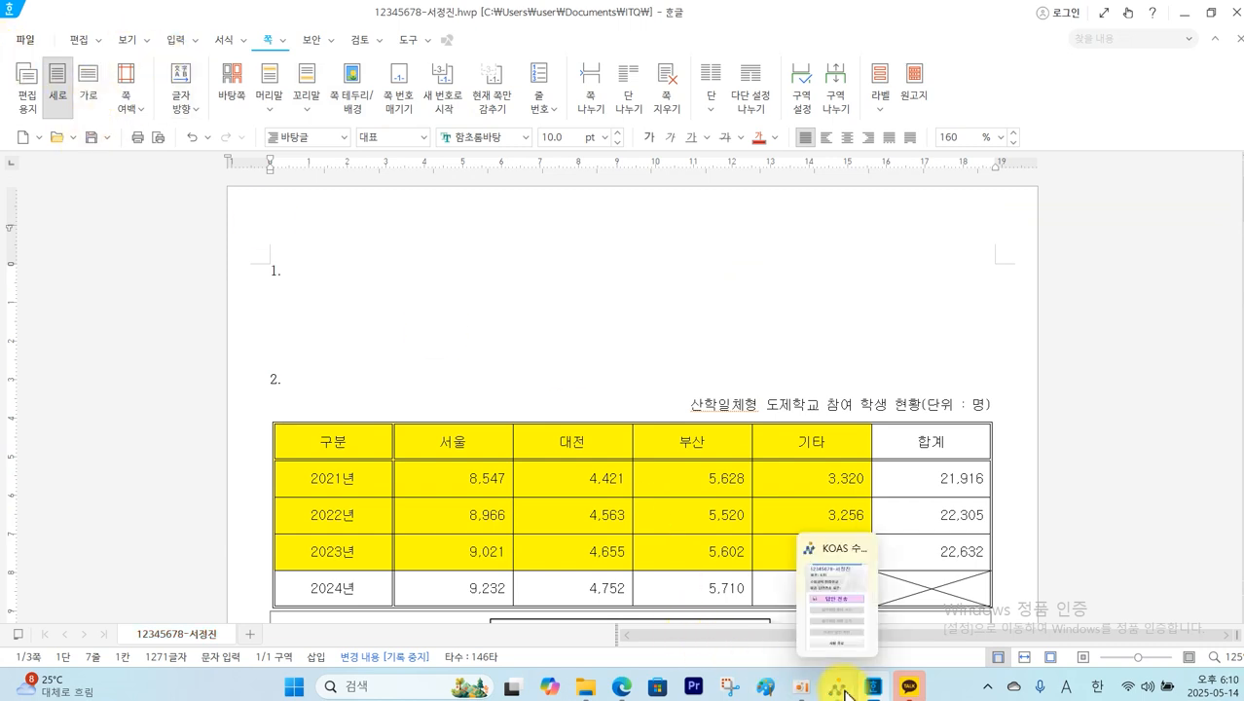
{"action": "left_click", "coordinate": [835, 555]}
{"action": "left_click", "coordinate": [1132, 115]}
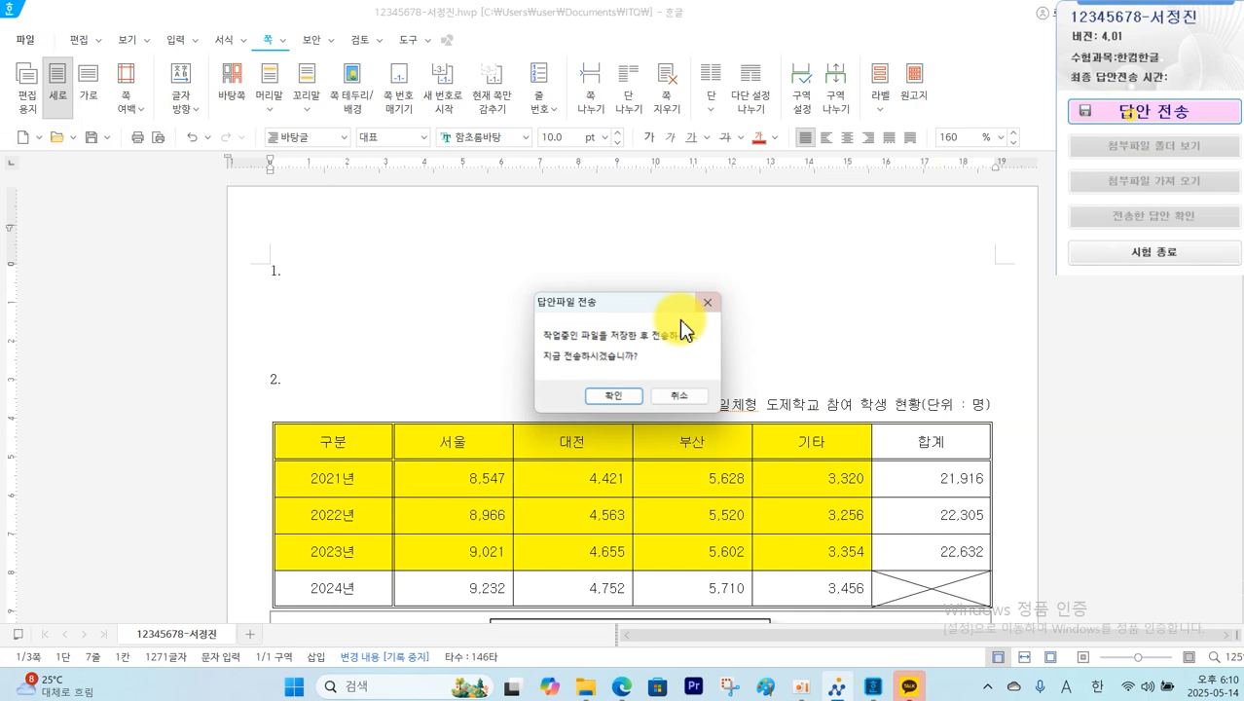
{"action": "left_click", "coordinate": [611, 395]}
{"action": "left_click", "coordinate": [652, 454]}
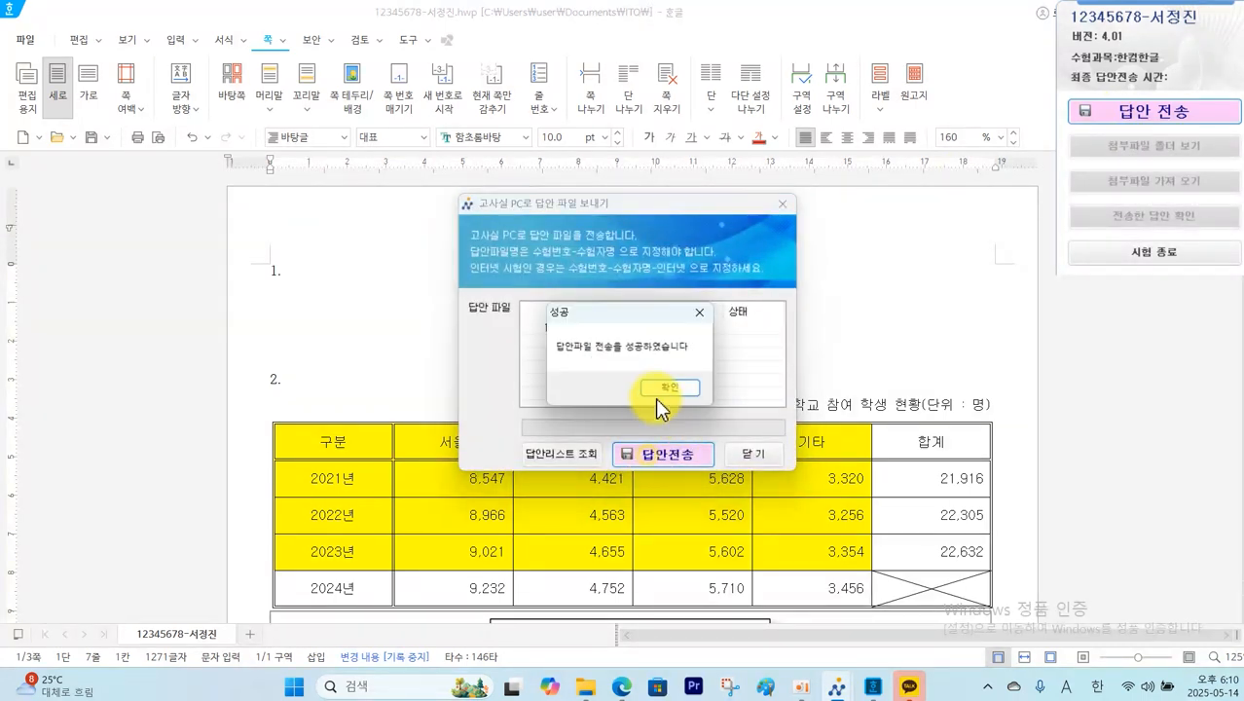
{"action": "left_click", "coordinate": [655, 394]}
Place the cursor below 1., then examine question 1's output paragraphs and spacing-below condition in the exam PDF
{"action": "left_click", "coordinate": [353, 300]}
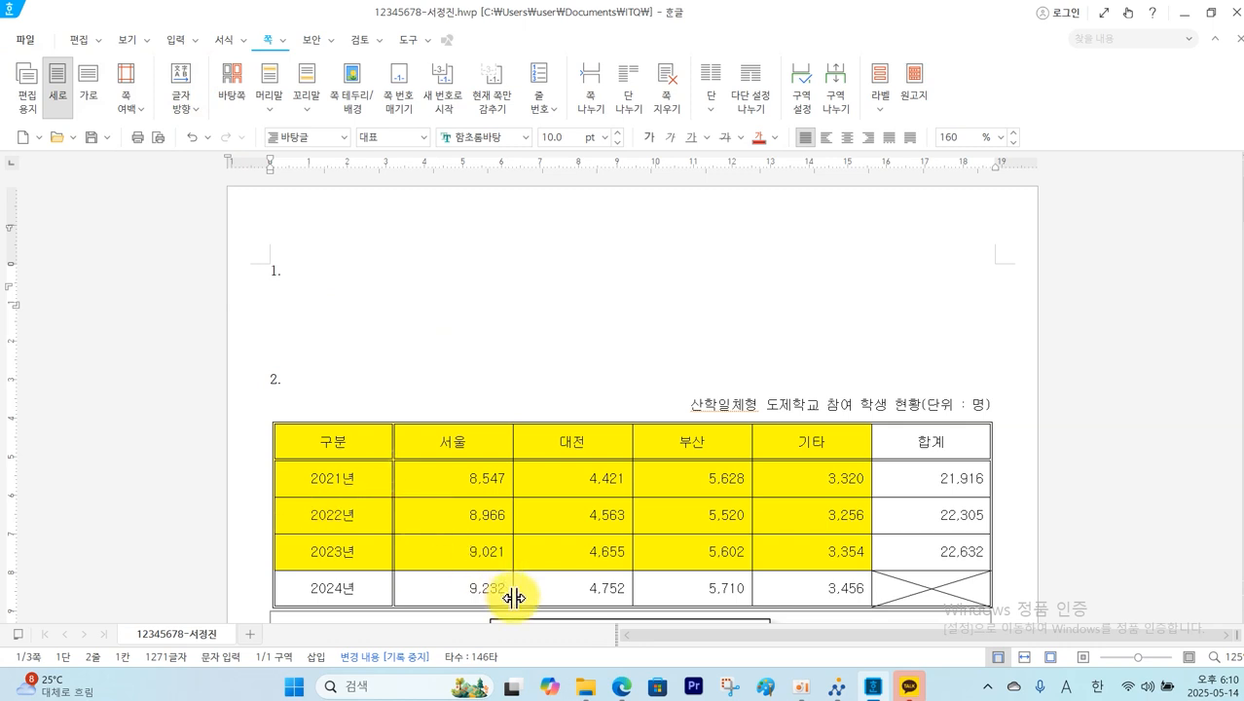
{"action": "left_click", "coordinate": [622, 687]}
{"action": "left_click_drag", "start_coordinate": [157, 370], "coordinate": [1059, 522]}
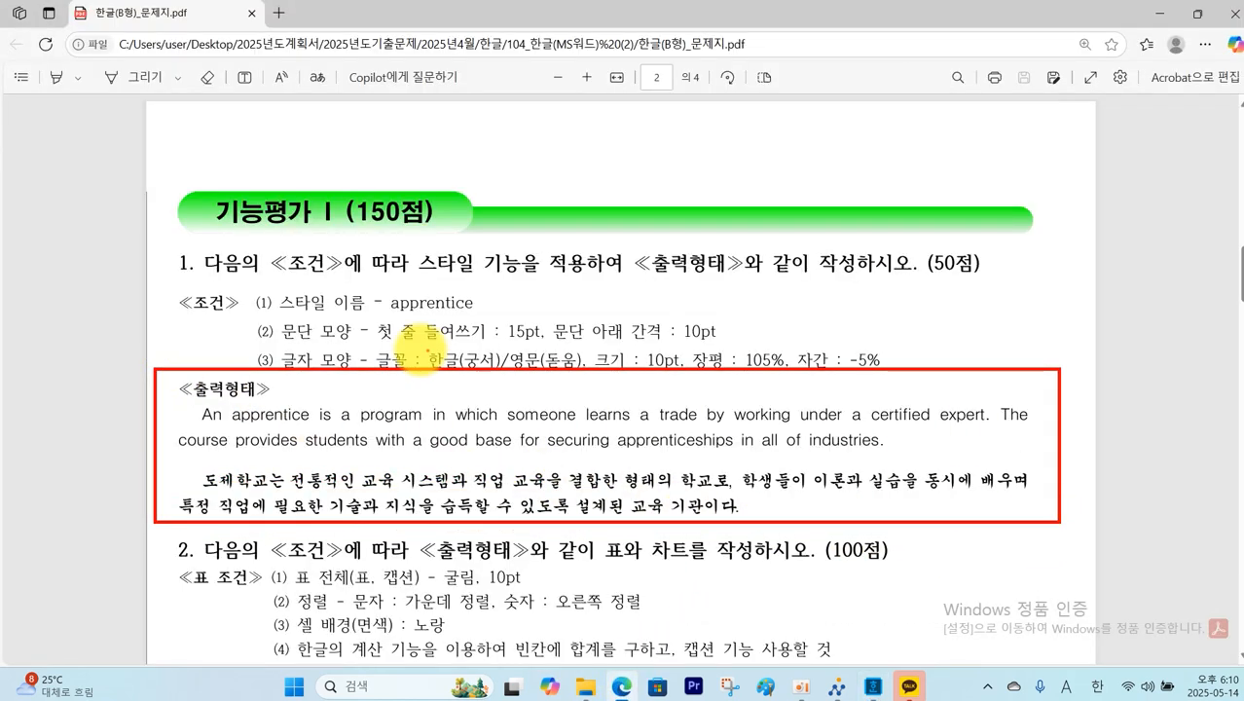
{"action": "mouse_move", "coordinate": [276, 283]}
{"action": "left_mouse_down"}
{"action": "mouse_move", "coordinate": [200, 322]}
{"action": "mouse_move", "coordinate": [808, 380]}
{"action": "mouse_move", "coordinate": [687, 297]}
{"action": "mouse_move", "coordinate": [258, 279]}
{"action": "left_mouse_up"}
{"action": "key", "text": "Escape"}
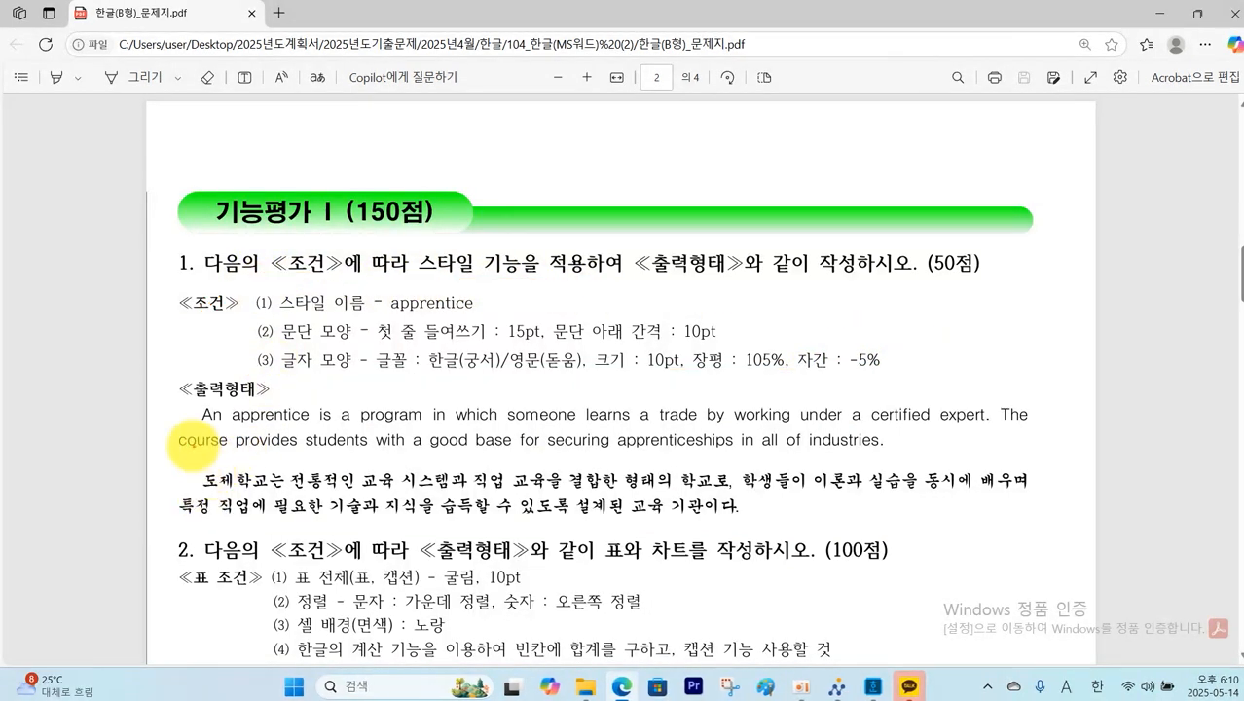
{"action": "left_click_drag", "start_coordinate": [207, 450], "coordinate": [184, 468]}
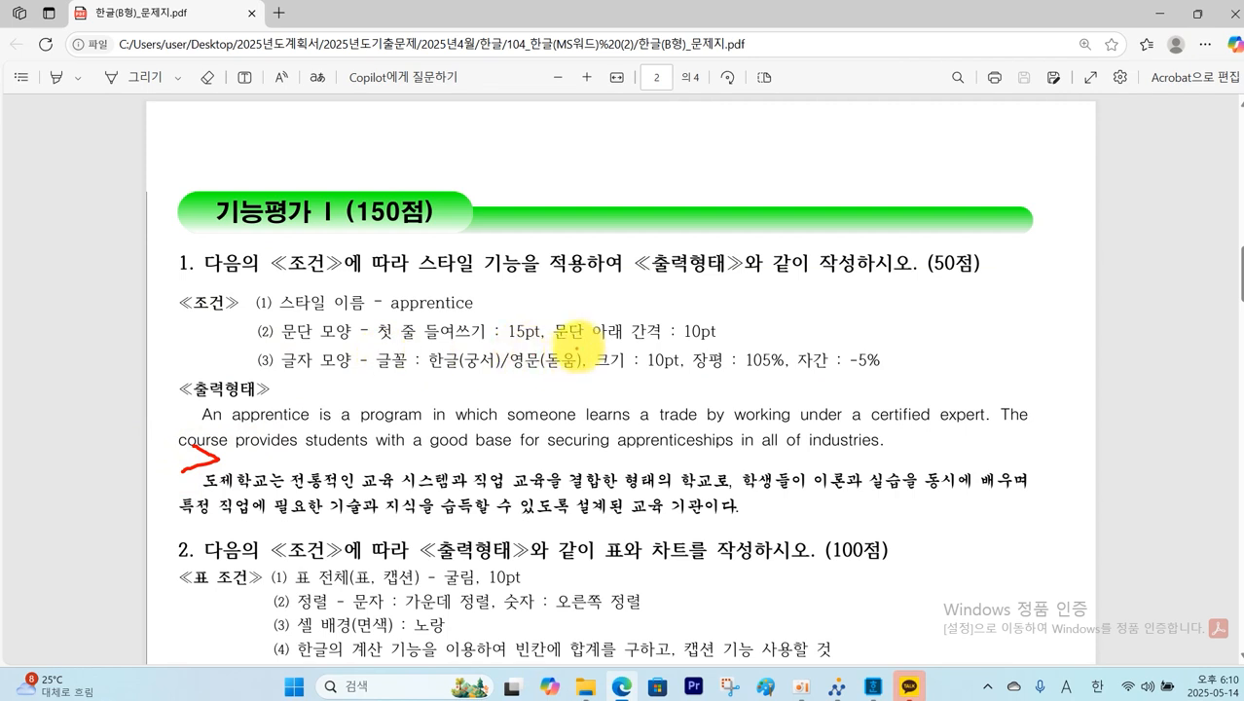
{"action": "mouse_move", "coordinate": [560, 343]}
{"action": "left_mouse_down"}
{"action": "mouse_move", "coordinate": [701, 342]}
{"action": "mouse_move", "coordinate": [703, 313]}
{"action": "mouse_move", "coordinate": [710, 329]}
{"action": "left_mouse_up"}
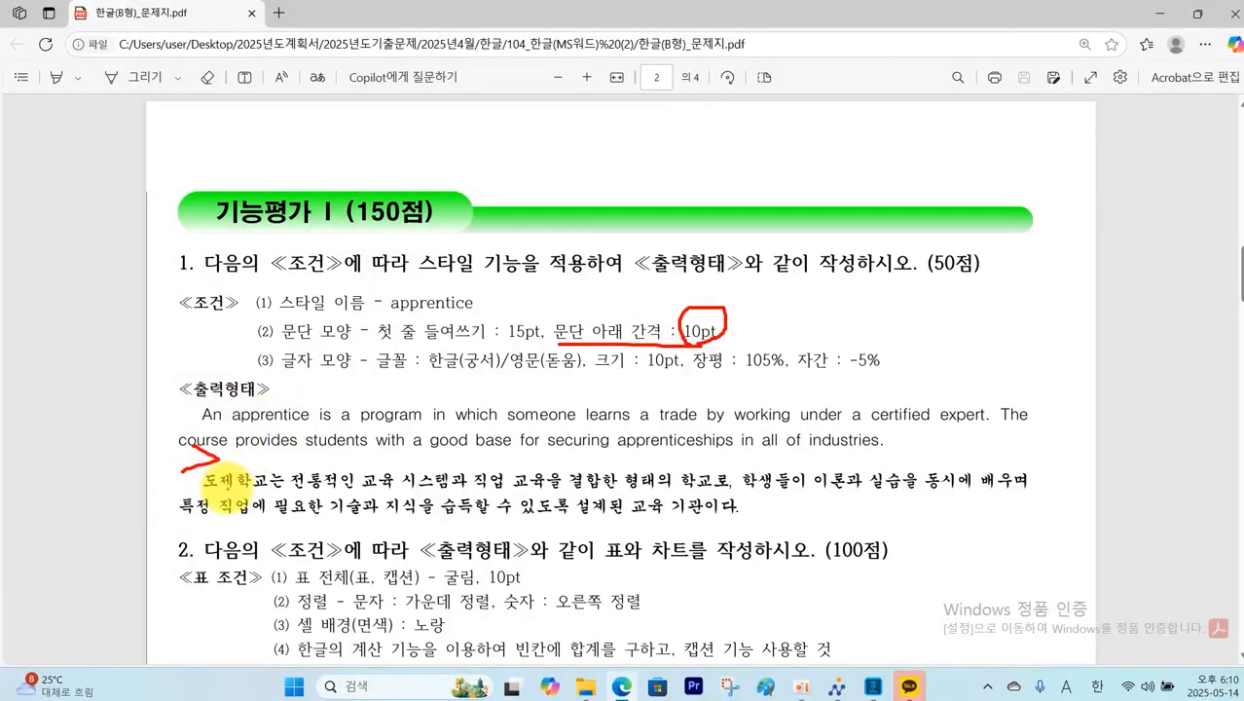
{"action": "key", "text": "Escape"}
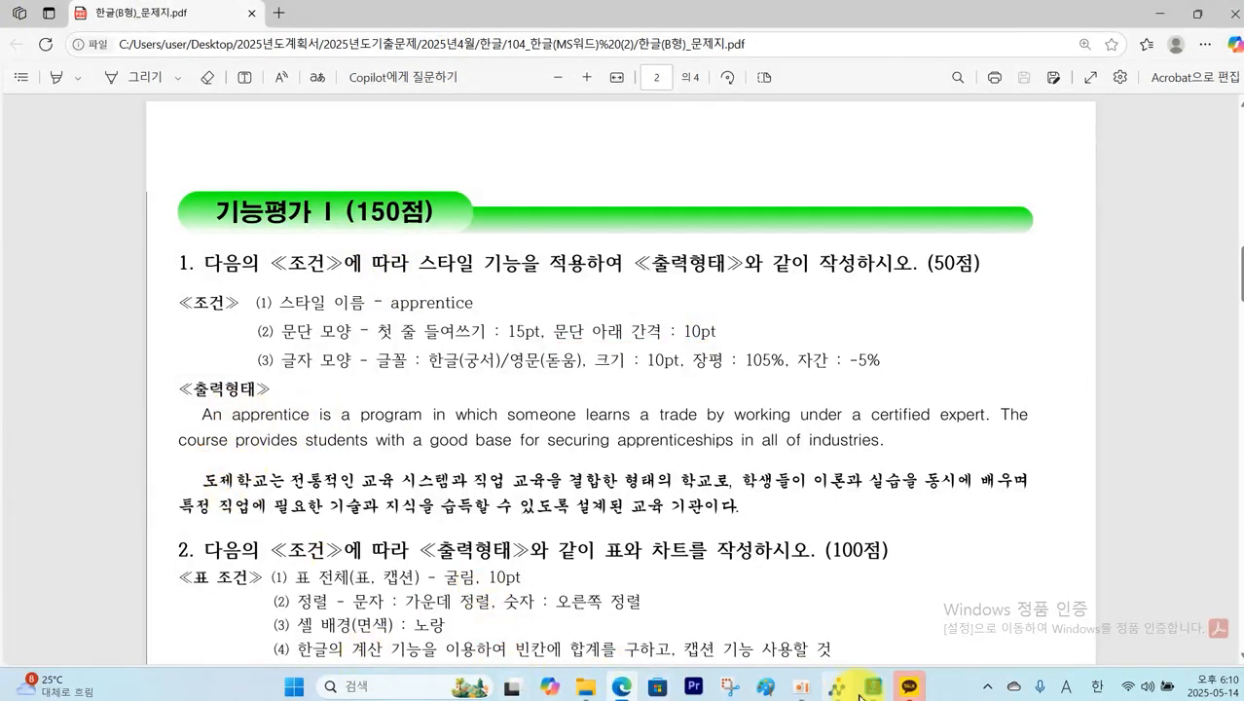
{"action": "left_click", "coordinate": [861, 692]}
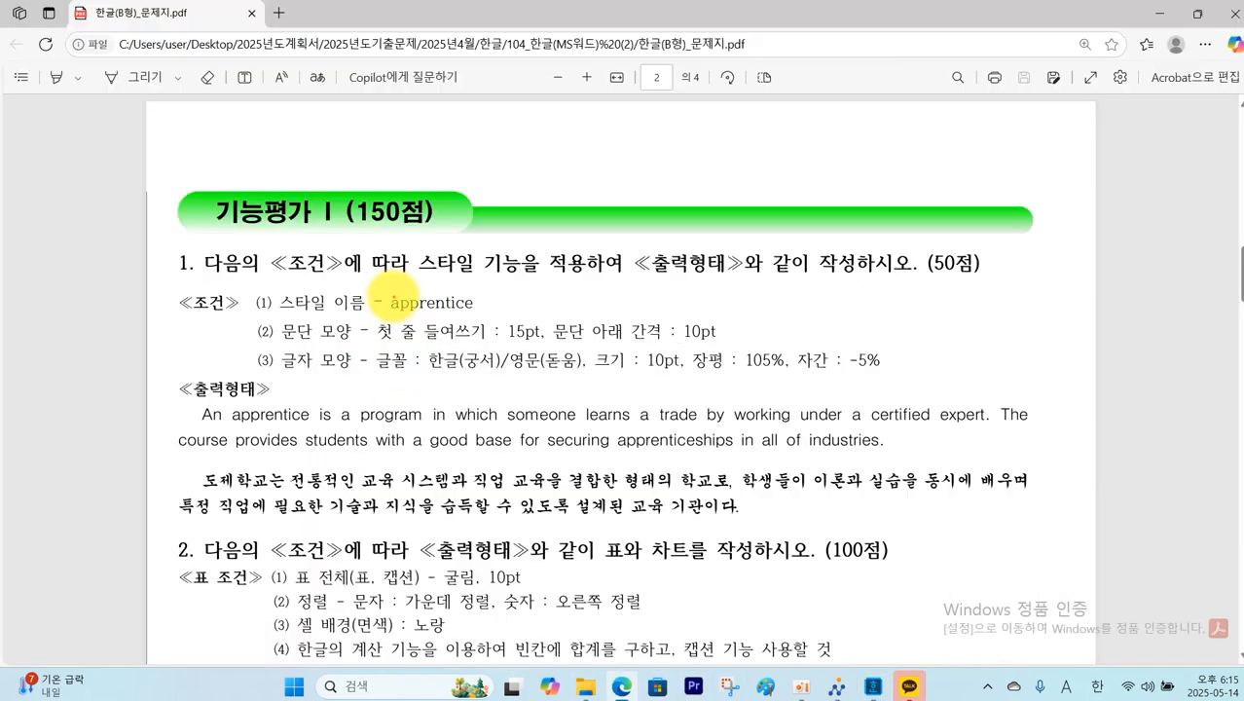
Check question 1's style name, paragraph shape and character shape conditions in the exam PDF
{"action": "mouse_move", "coordinate": [376, 286]}
{"action": "left_mouse_down"}
{"action": "mouse_move", "coordinate": [392, 308]}
{"action": "mouse_move", "coordinate": [482, 314]}
{"action": "left_mouse_up"}
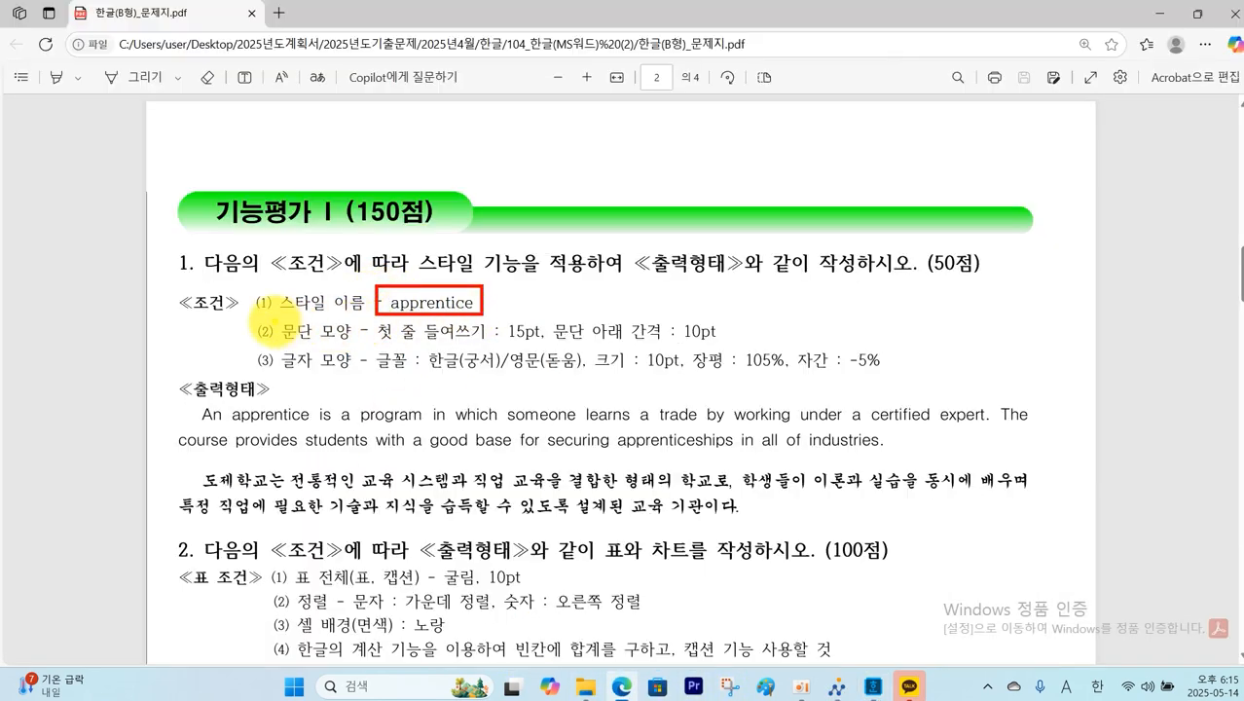
{"action": "left_click_drag", "start_coordinate": [275, 320], "coordinate": [358, 342]}
{"action": "left_click_drag", "start_coordinate": [278, 352], "coordinate": [354, 372]}
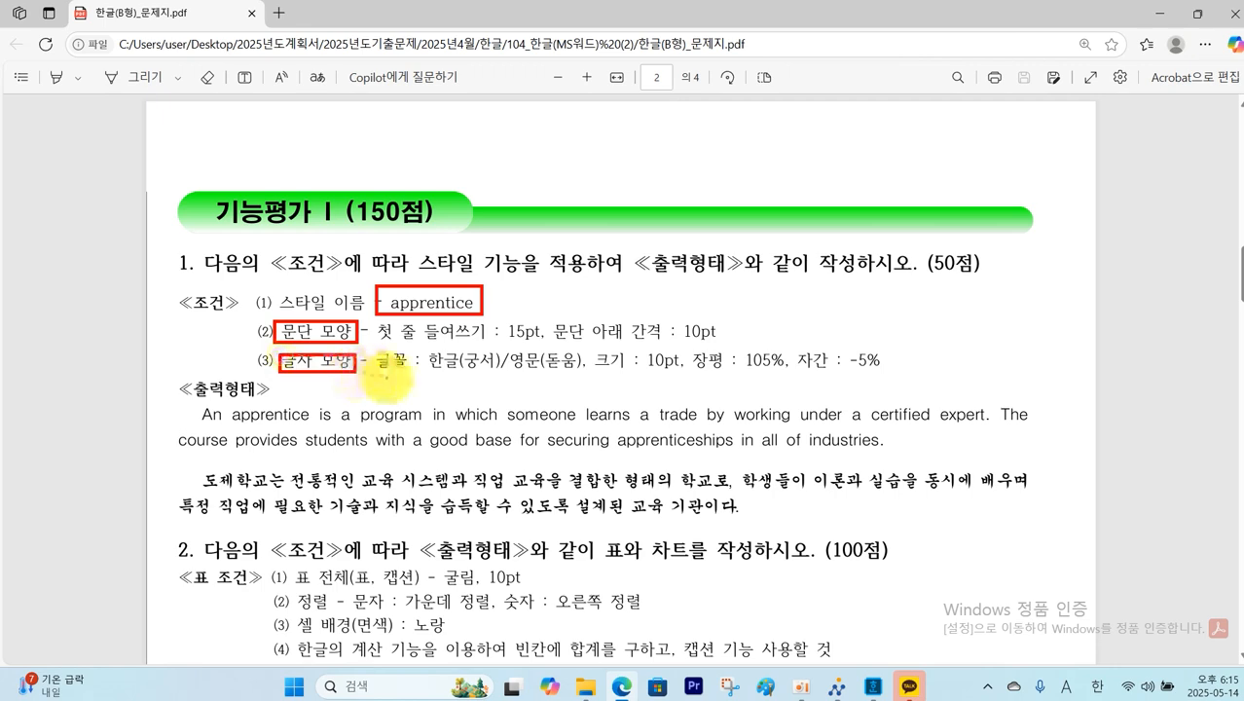
{"action": "key", "text": "Escape"}
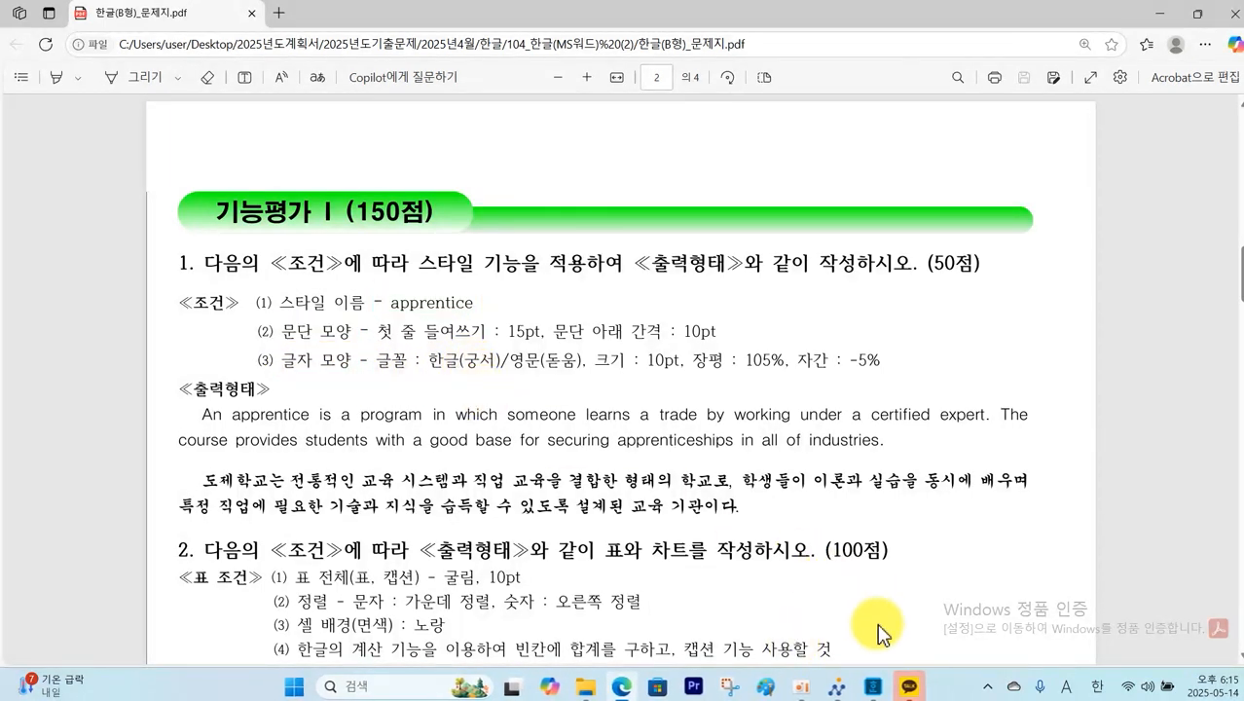
In Hangul, select the English and Korean paragraphs under 1. and add a new paragraph style named apprentice
{"action": "left_click", "coordinate": [873, 686]}
{"action": "left_click_drag", "start_coordinate": [269, 292], "coordinate": [758, 365]}
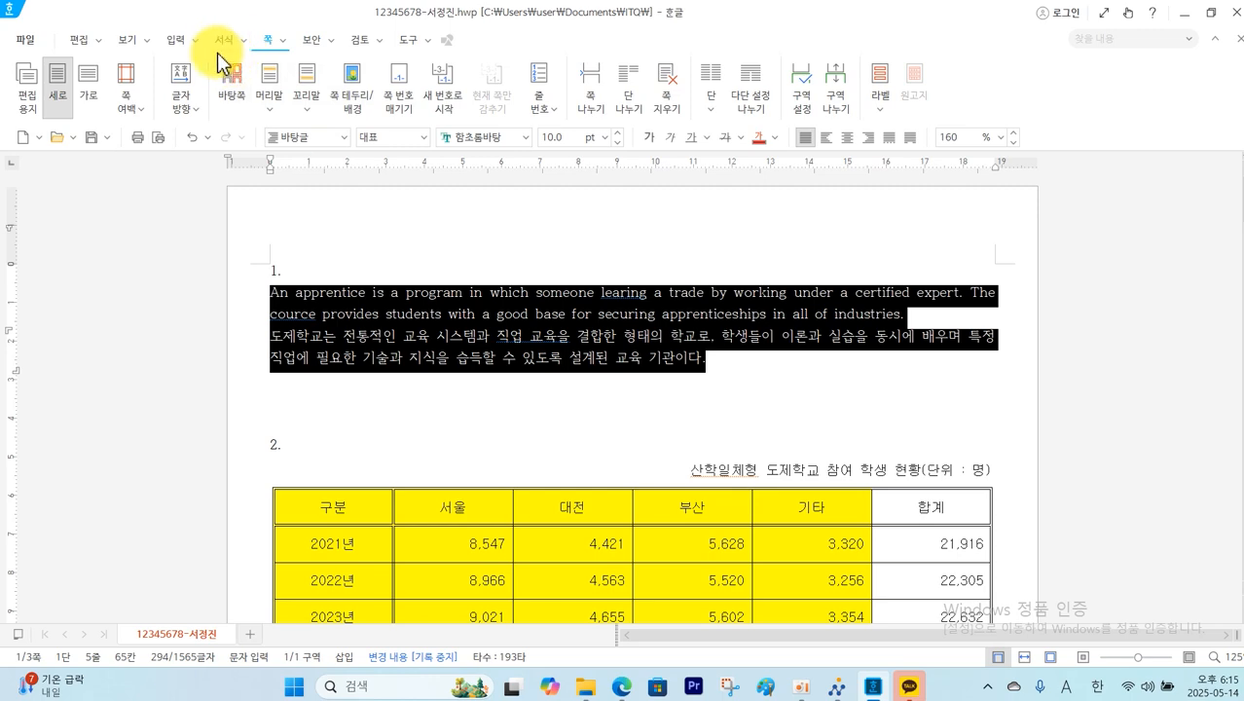
{"action": "left_click", "coordinate": [243, 40]}
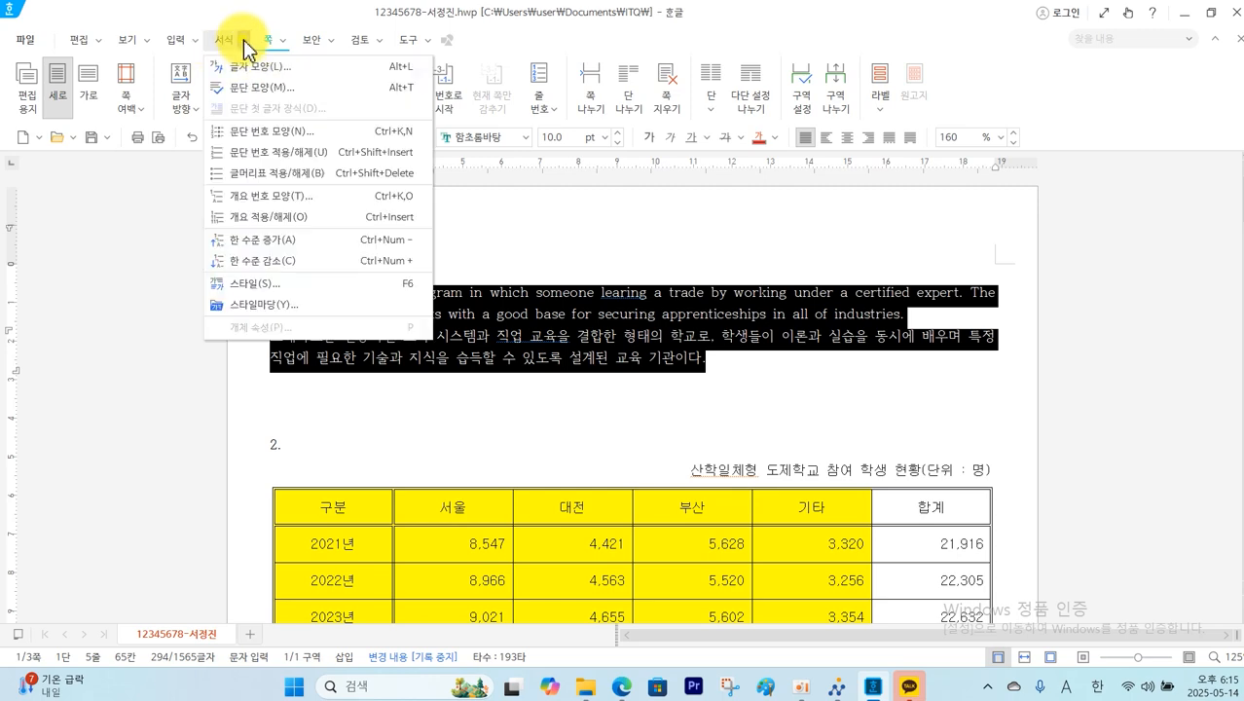
{"action": "left_click", "coordinate": [263, 287]}
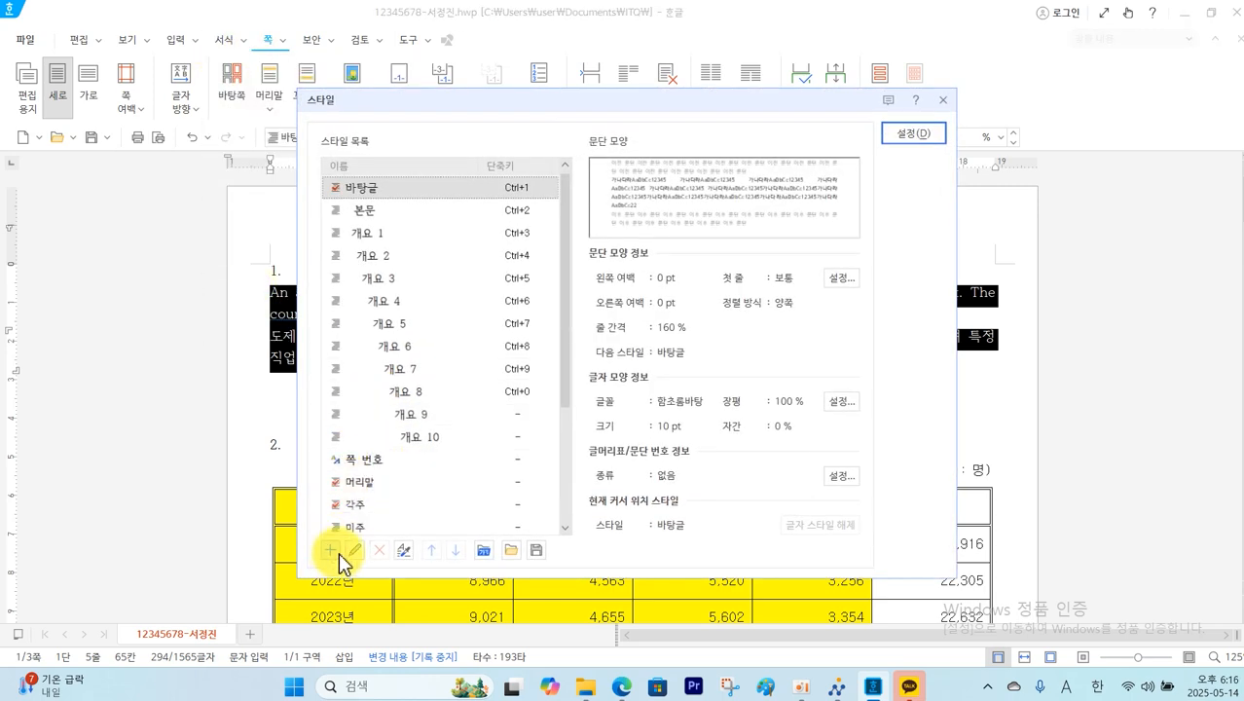
{"action": "left_click", "coordinate": [332, 550]}
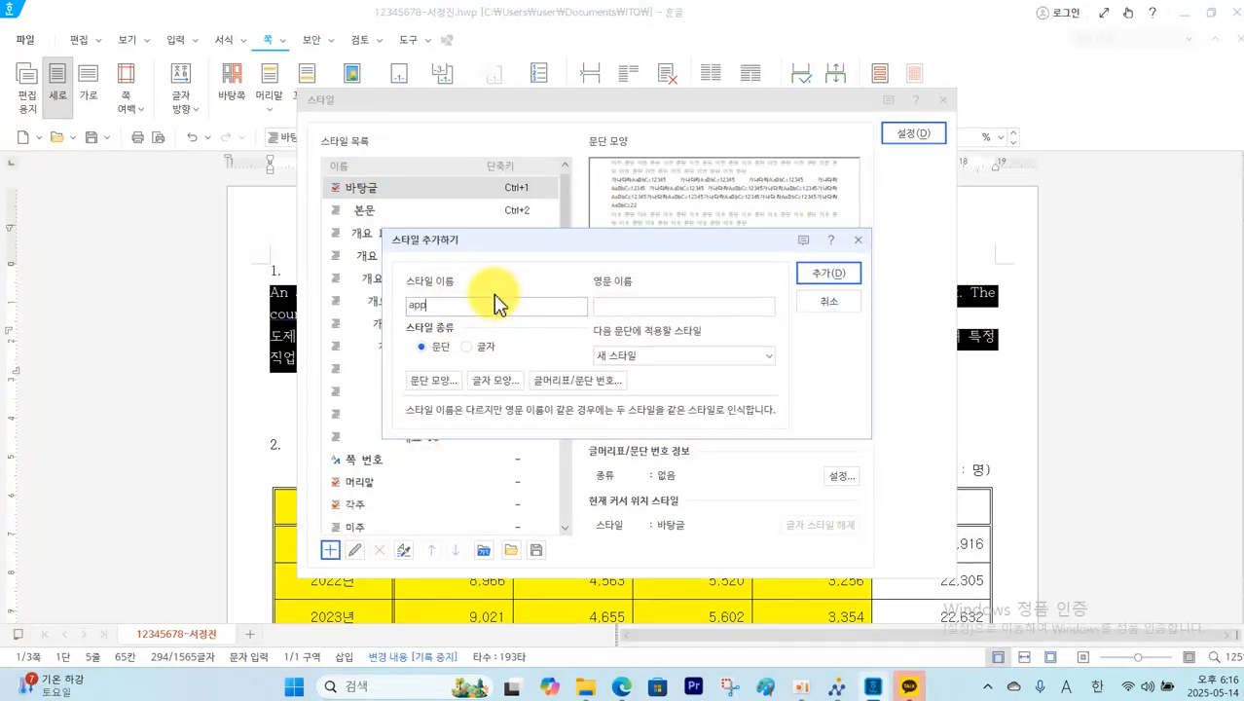
{"action": "type", "text": "apprentice"}
{"action": "left_click", "coordinate": [826, 277]}
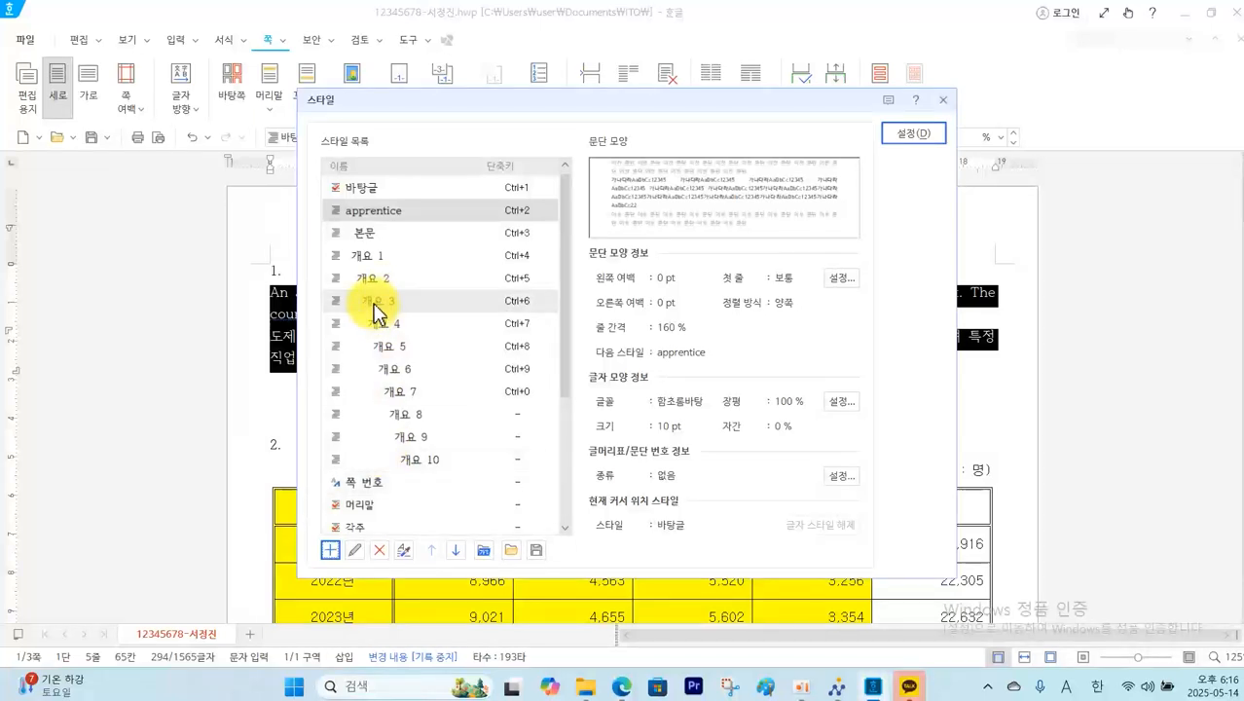
Edit the apprentice style's paragraph shape per the exam PDF: first-line indent (들여쓰기) 15 pt and spacing below (문단 아래) 10 pt
{"action": "left_click", "coordinate": [357, 551]}
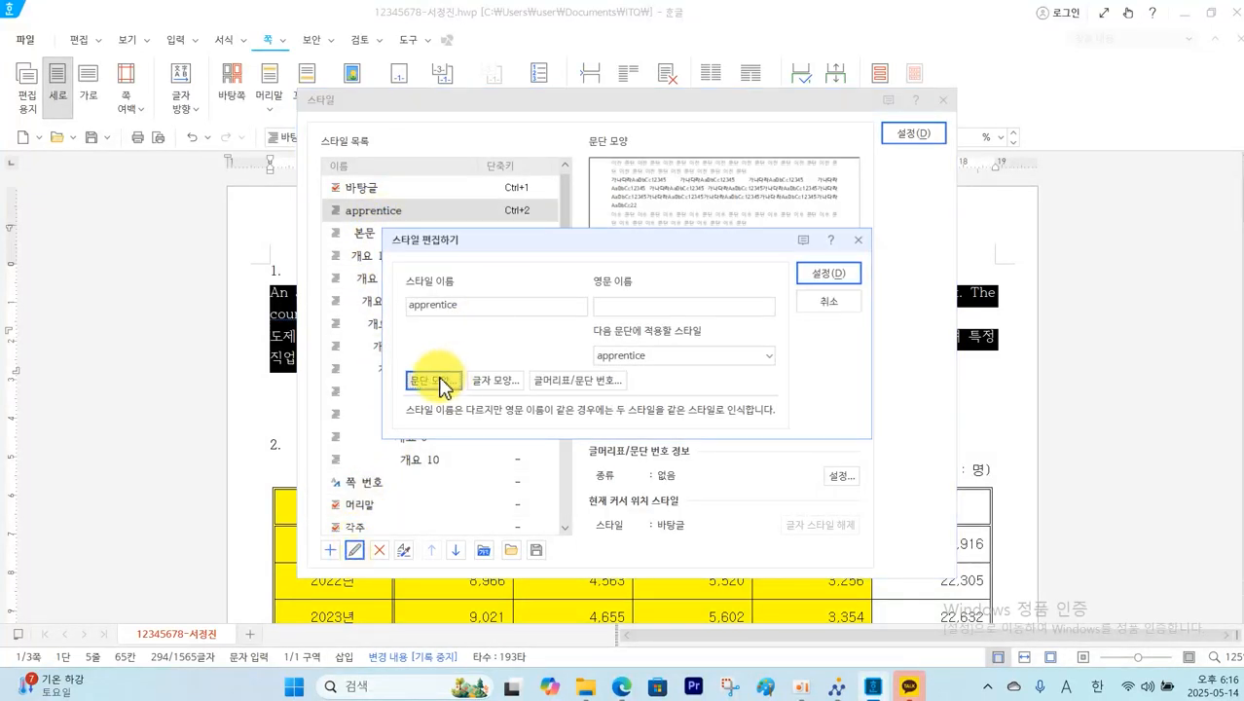
{"action": "left_click", "coordinate": [446, 383]}
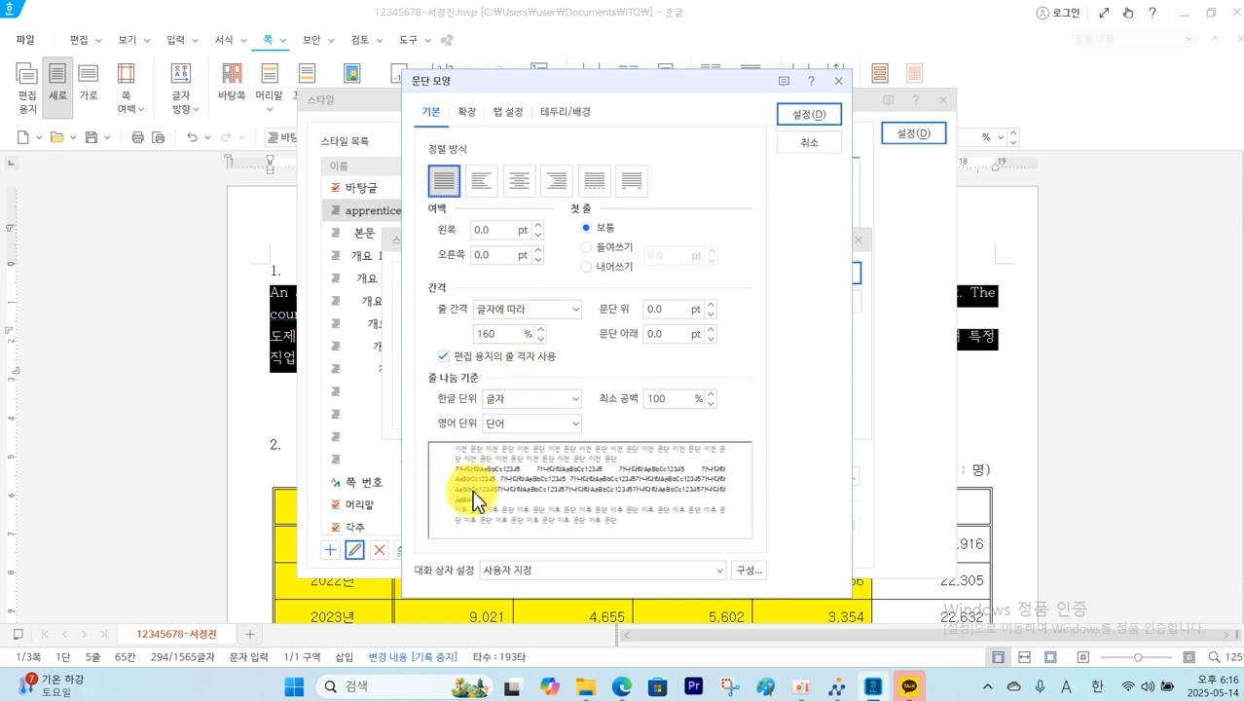
{"action": "left_click", "coordinate": [621, 686]}
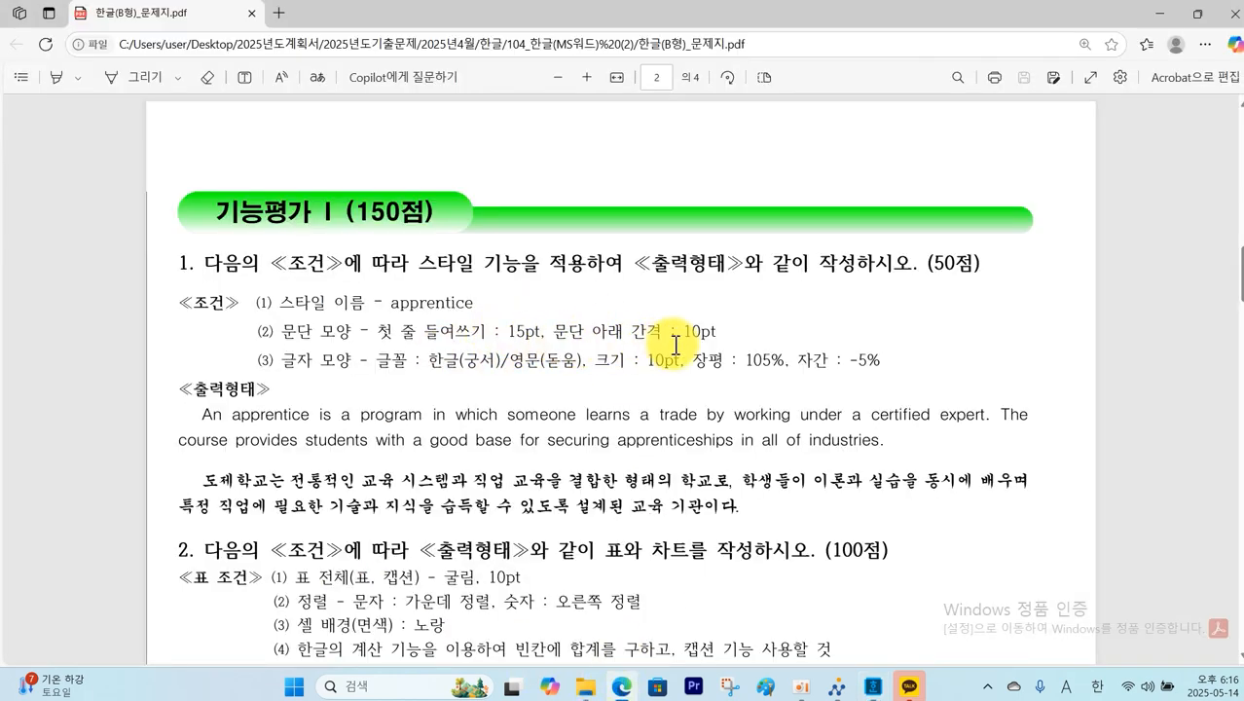
{"action": "left_click", "coordinate": [872, 686]}
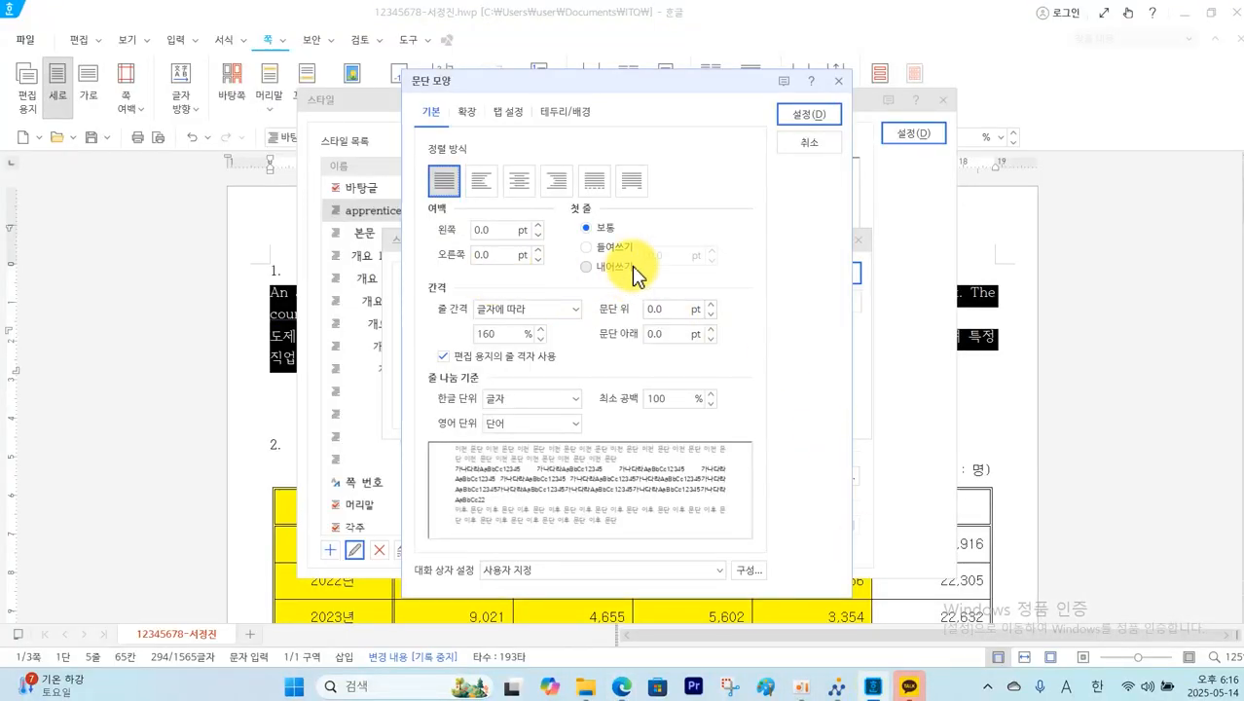
{"action": "left_click", "coordinate": [613, 247]}
{"action": "left_click", "coordinate": [667, 255]}
{"action": "type", "text": "1"}
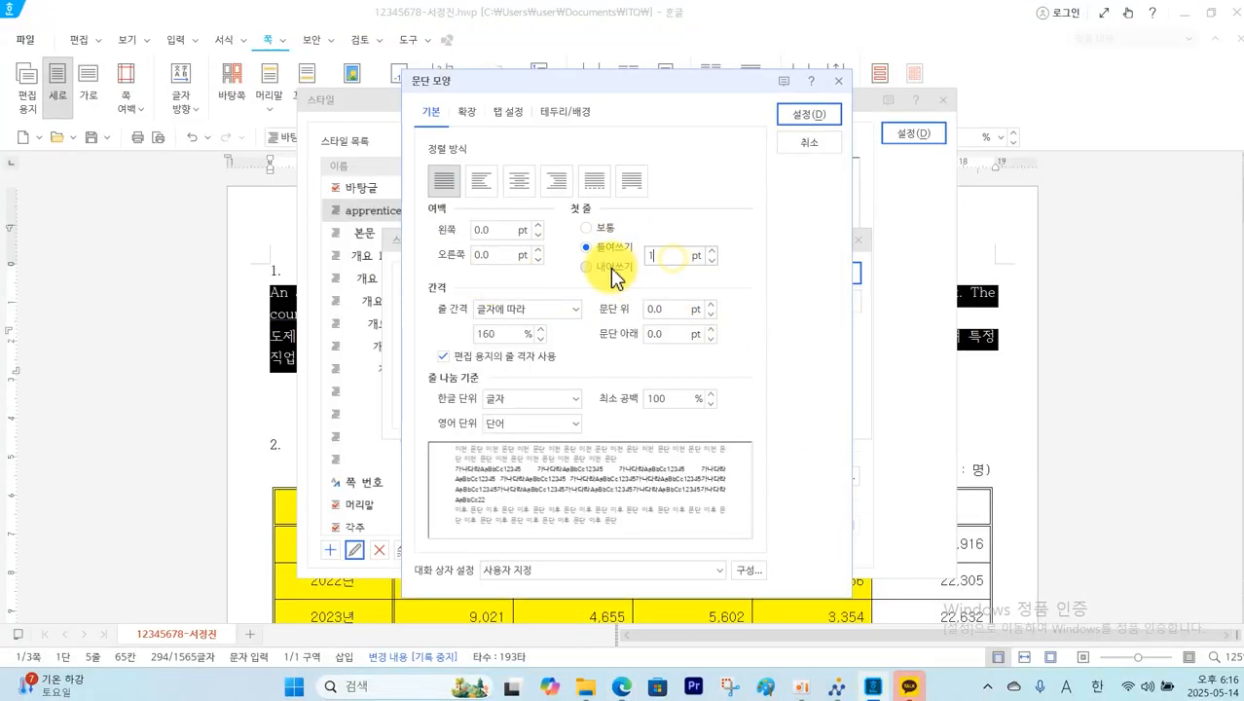
{"action": "type", "text": "5"}
{"action": "left_click", "coordinate": [670, 335]}
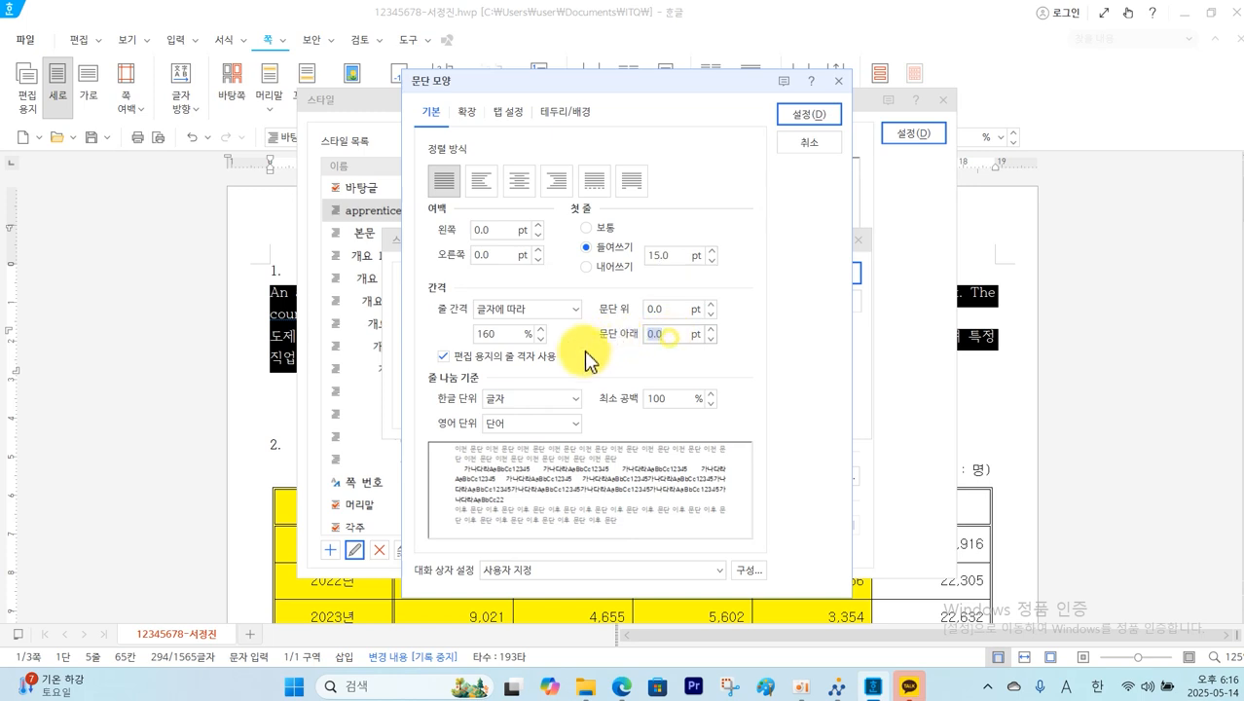
{"action": "type", "text": "10"}
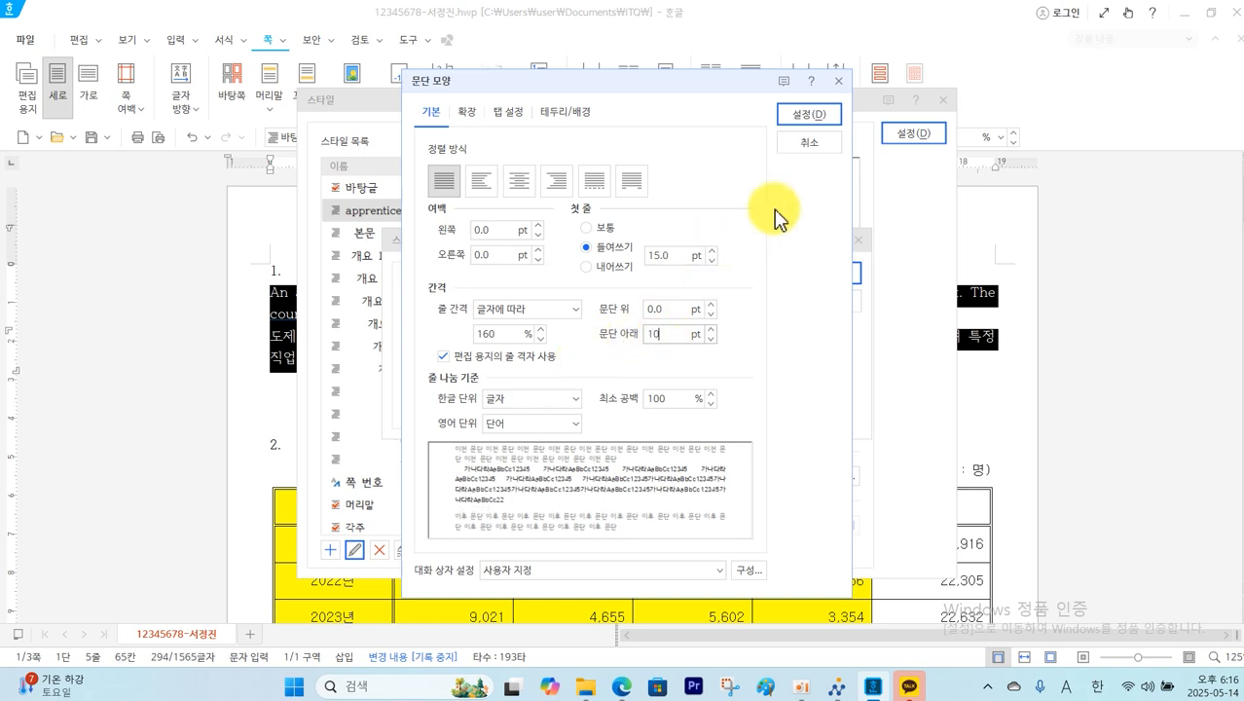
{"action": "left_click", "coordinate": [809, 113]}
Set the apprentice style's character width (장평) to 105% and letter spacing (자간) to -5%, as the exam PDF specifies
{"action": "left_click", "coordinate": [488, 384]}
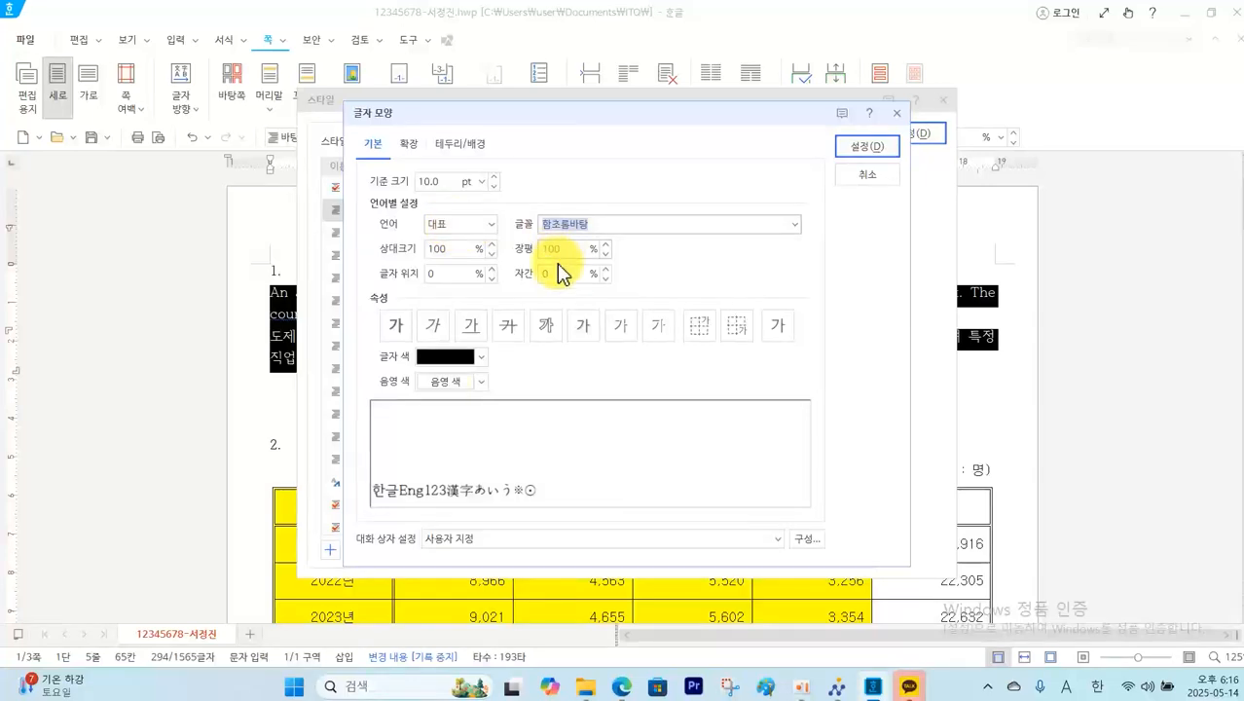
{"action": "left_click", "coordinate": [621, 686]}
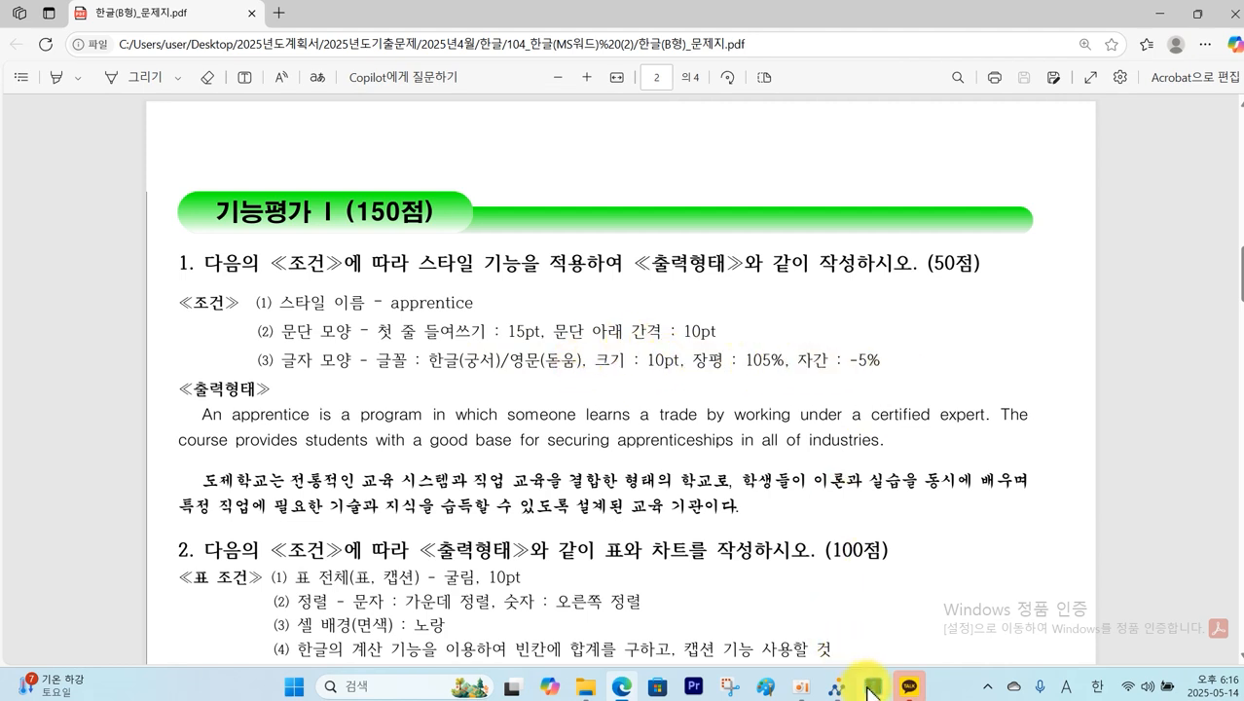
{"action": "left_click", "coordinate": [871, 687]}
{"action": "left_click", "coordinate": [565, 249]}
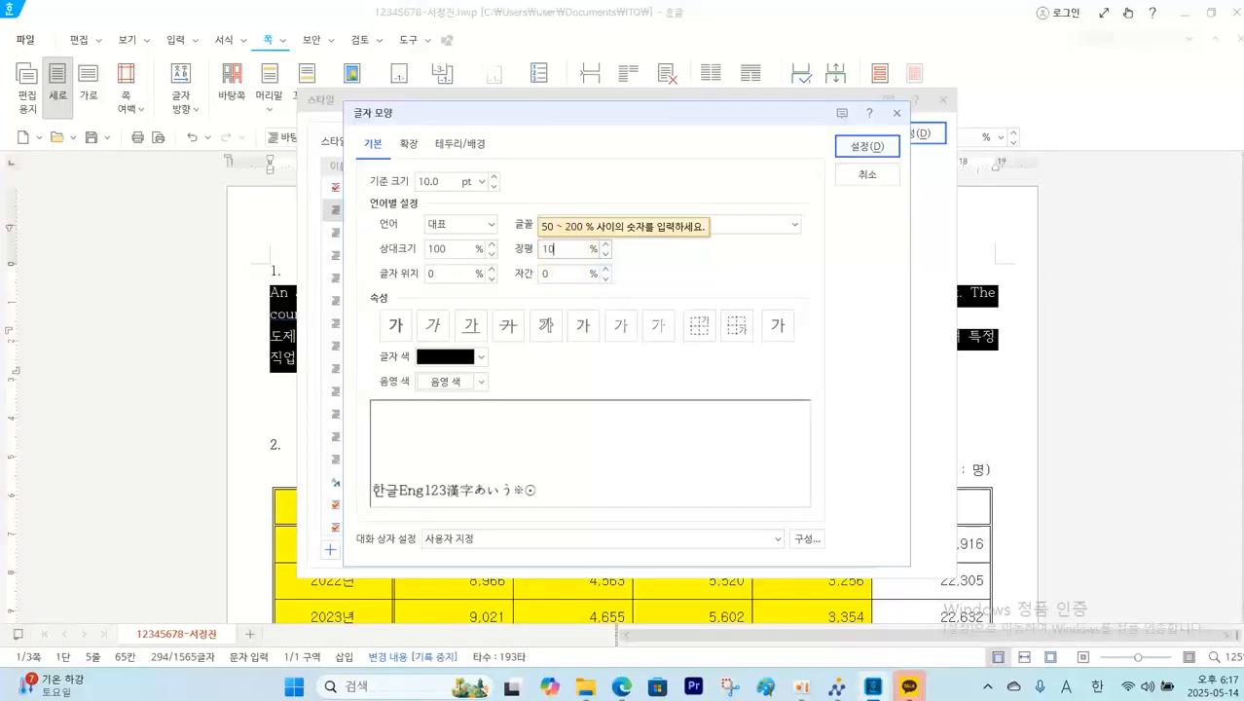
{"action": "type", "text": "105"}
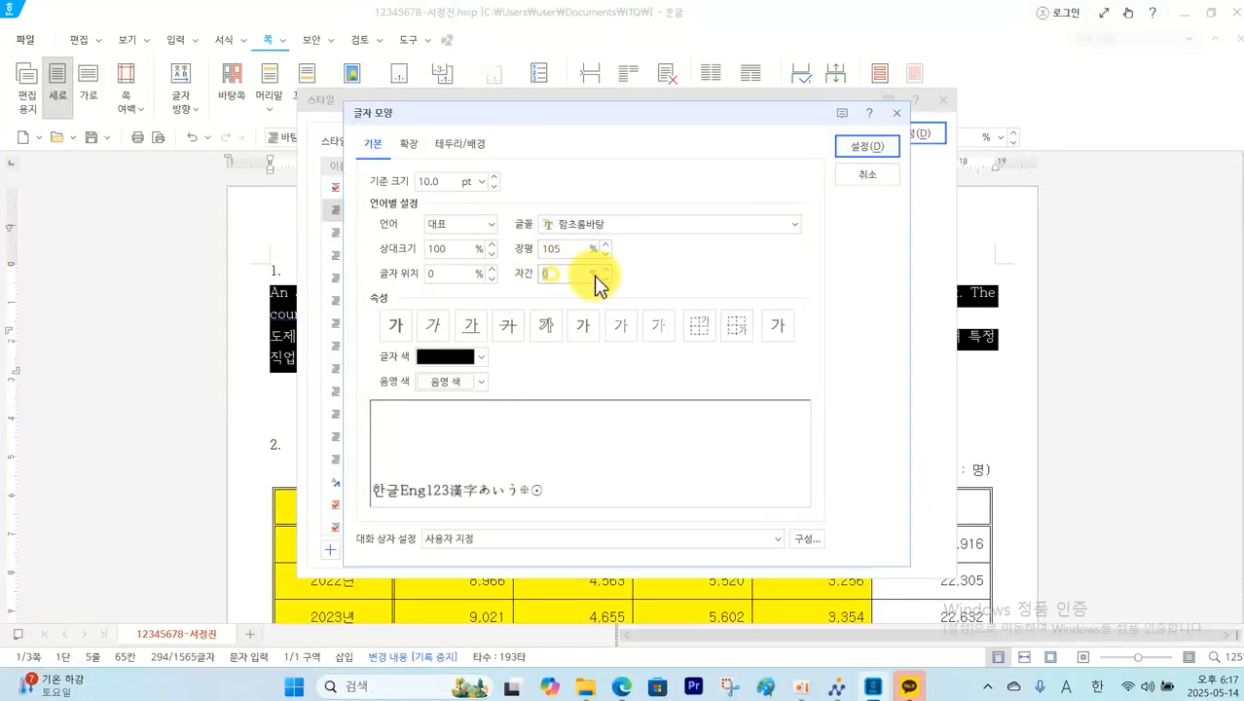
Set the apprentice style's Korean (한글) font to 궁서 in its character shape settings
{"action": "left_click", "coordinate": [487, 225]}
{"action": "left_click", "coordinate": [443, 268]}
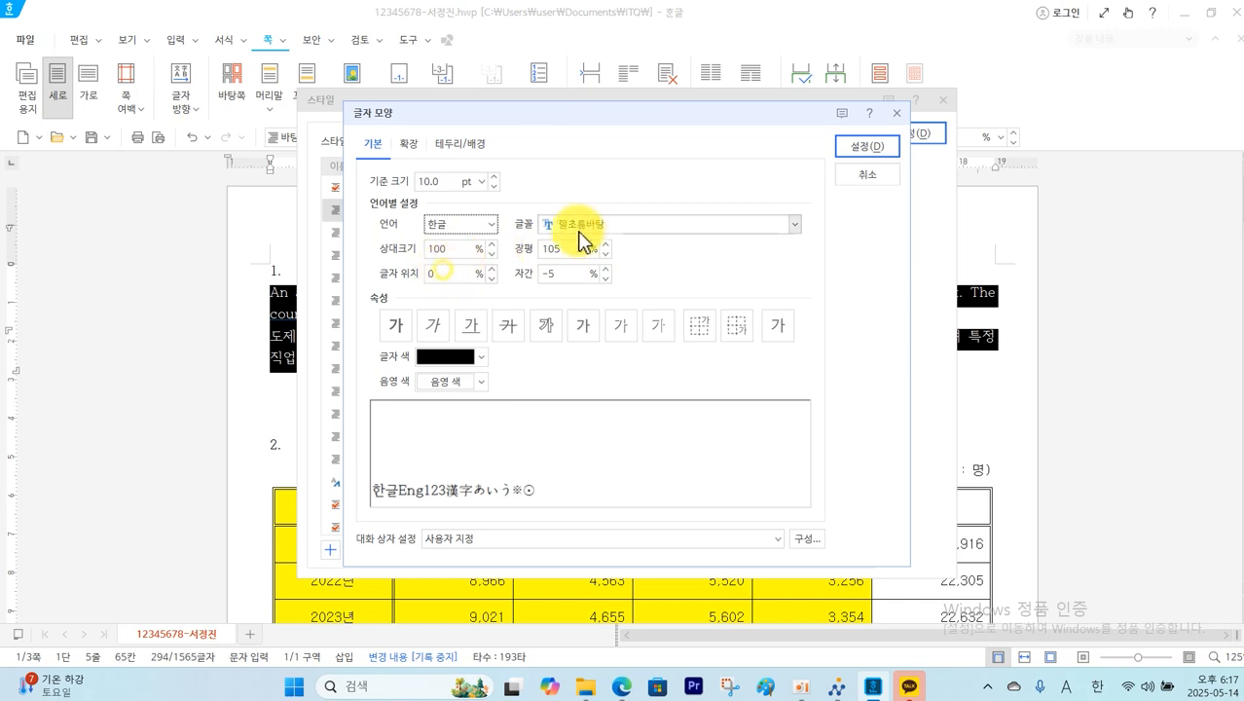
{"action": "left_click_drag", "start_coordinate": [611, 222], "coordinate": [548, 230]}
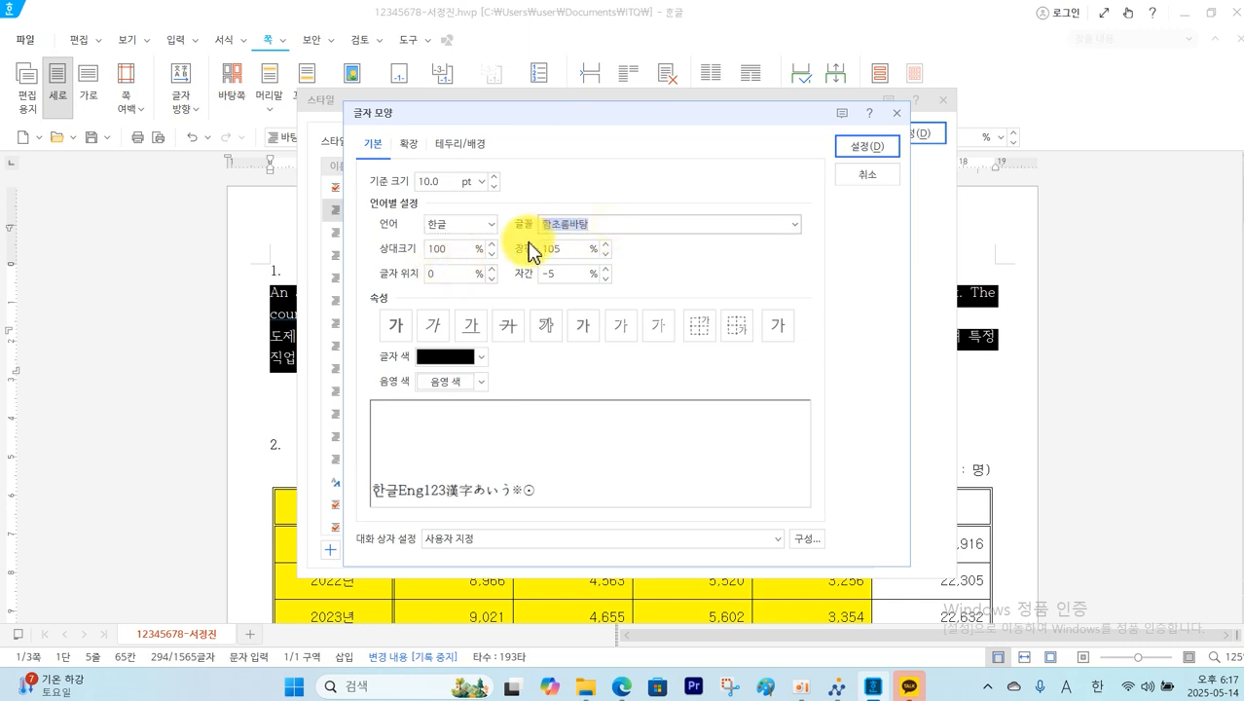
{"action": "type", "text": "ㄱ"}
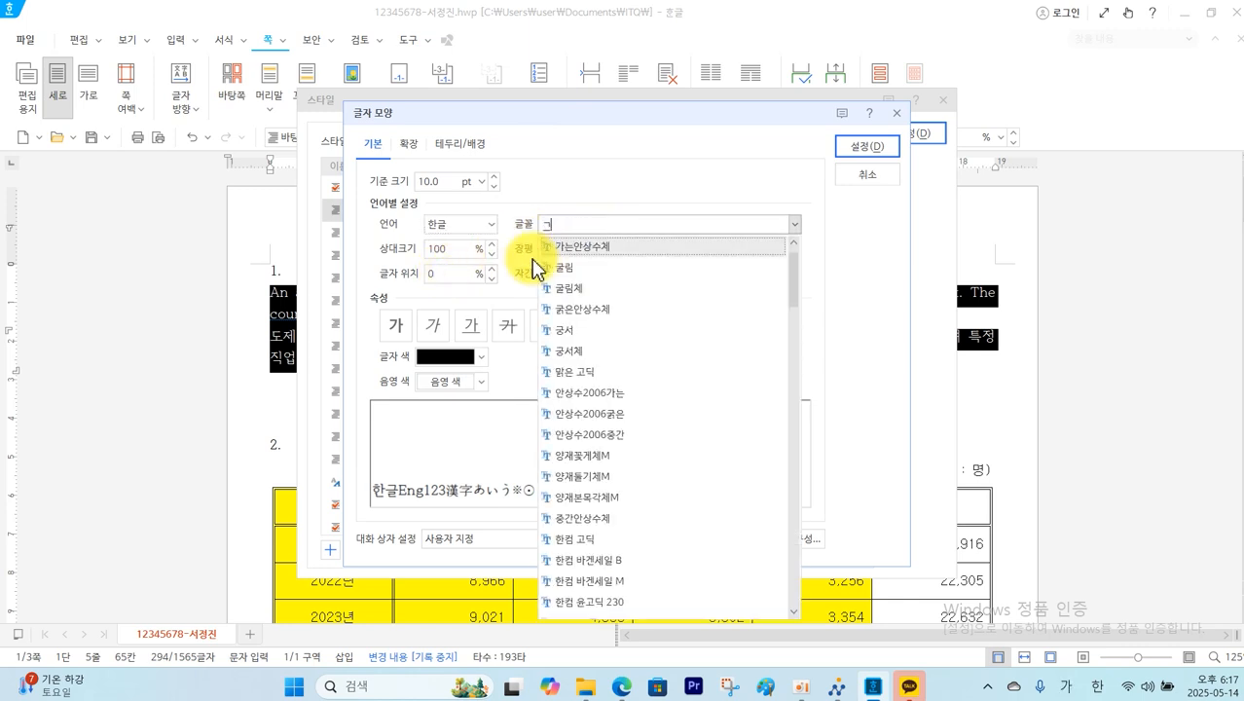
{"action": "left_click", "coordinate": [557, 328]}
Set the apprentice style's English (영문) font to 돋움 and accept the character shape settings
{"action": "left_click", "coordinate": [490, 224]}
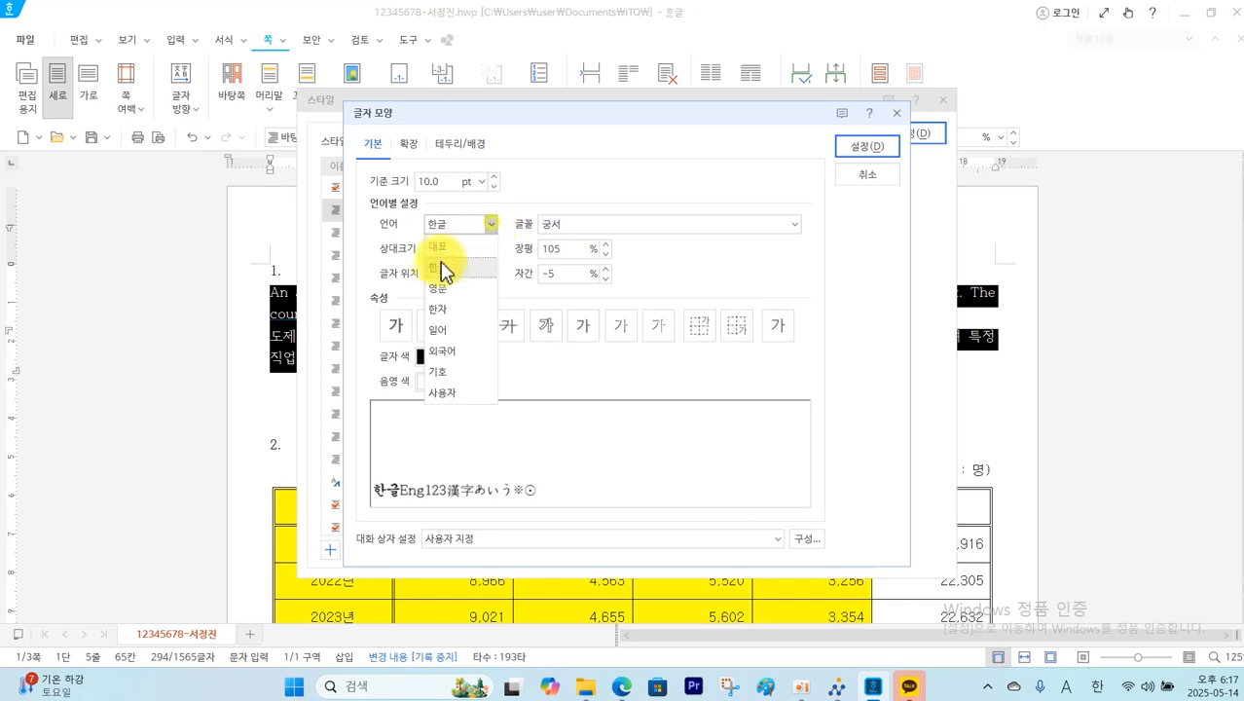
{"action": "left_click", "coordinate": [436, 289]}
{"action": "left_click", "coordinate": [596, 225]}
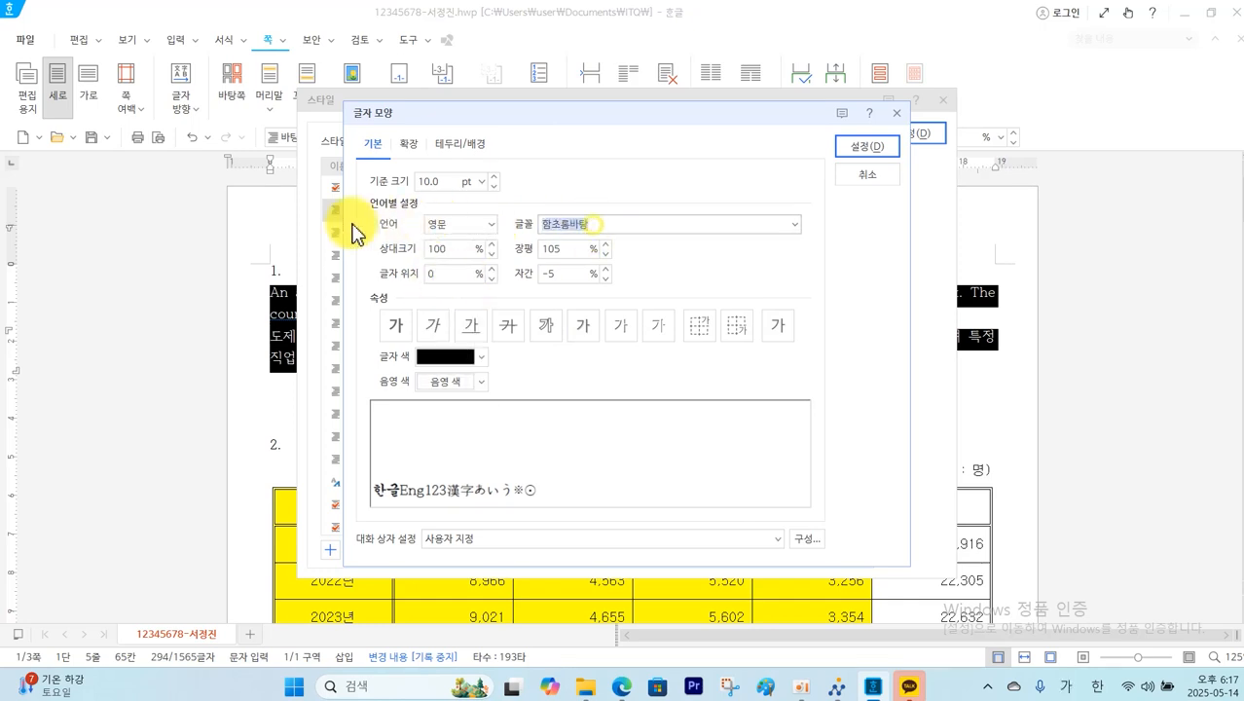
{"action": "type", "text": "도"}
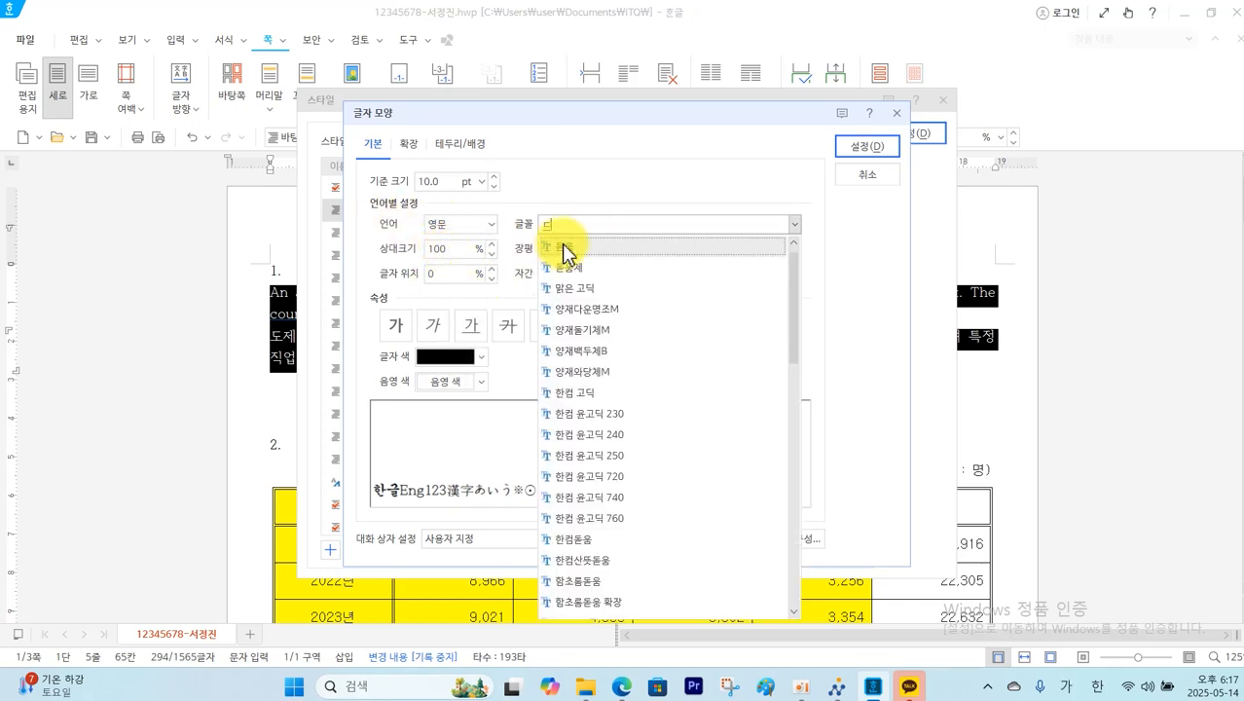
{"action": "left_click", "coordinate": [567, 248]}
{"action": "left_click", "coordinate": [851, 148]}
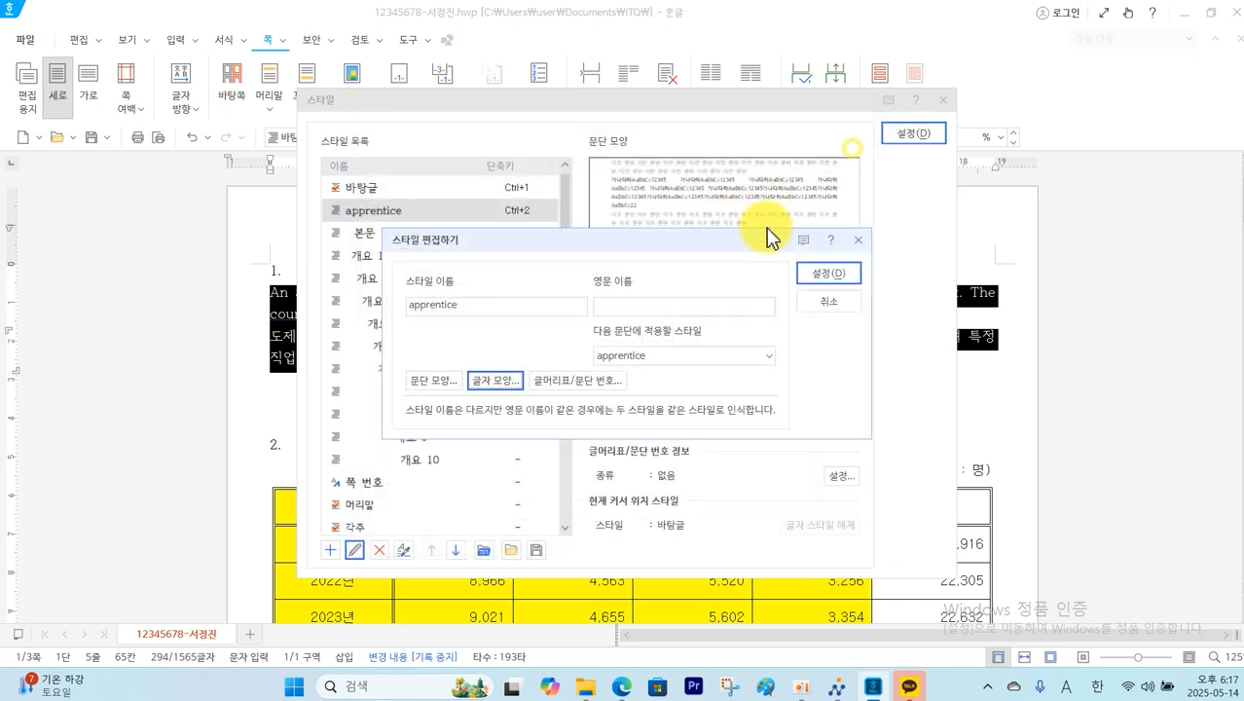
Accept the apprentice style's edits and apply the style to the selected paragraphs under 1
{"action": "left_click", "coordinate": [823, 272]}
{"action": "left_click", "coordinate": [906, 136]}
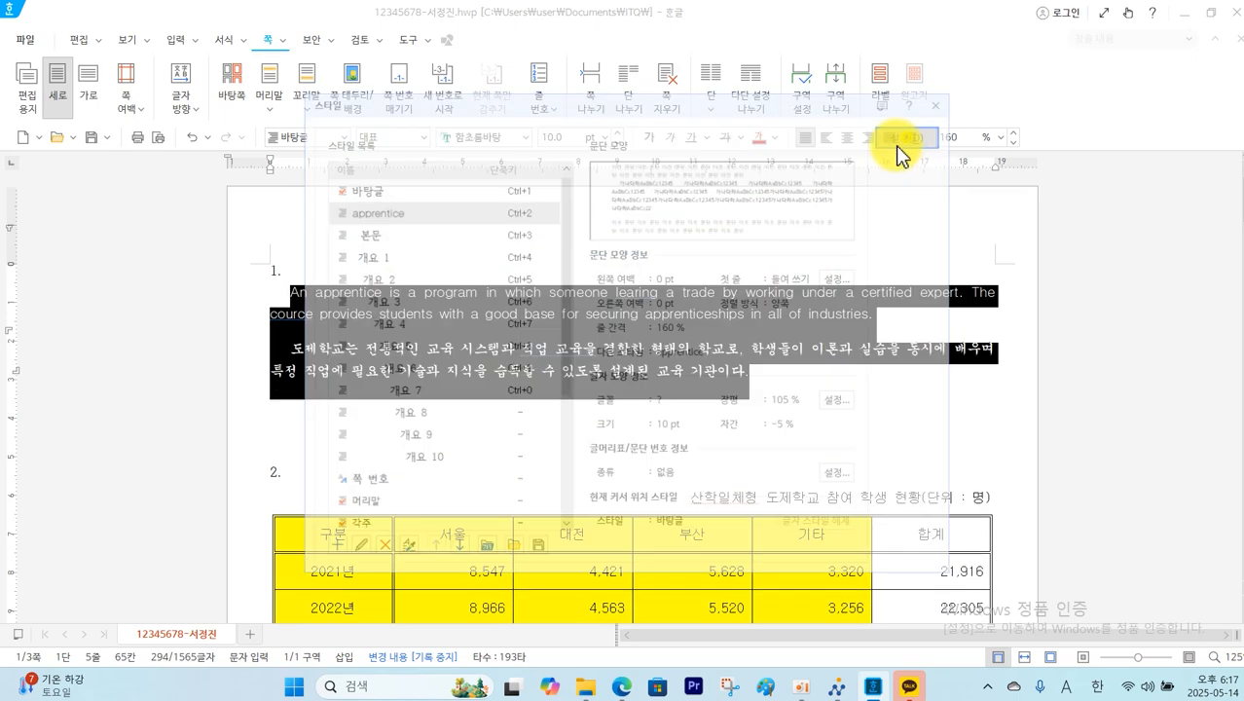
{"action": "scroll", "coordinate": [433, 354], "scroll_direction": "up", "scroll_amount": 1}
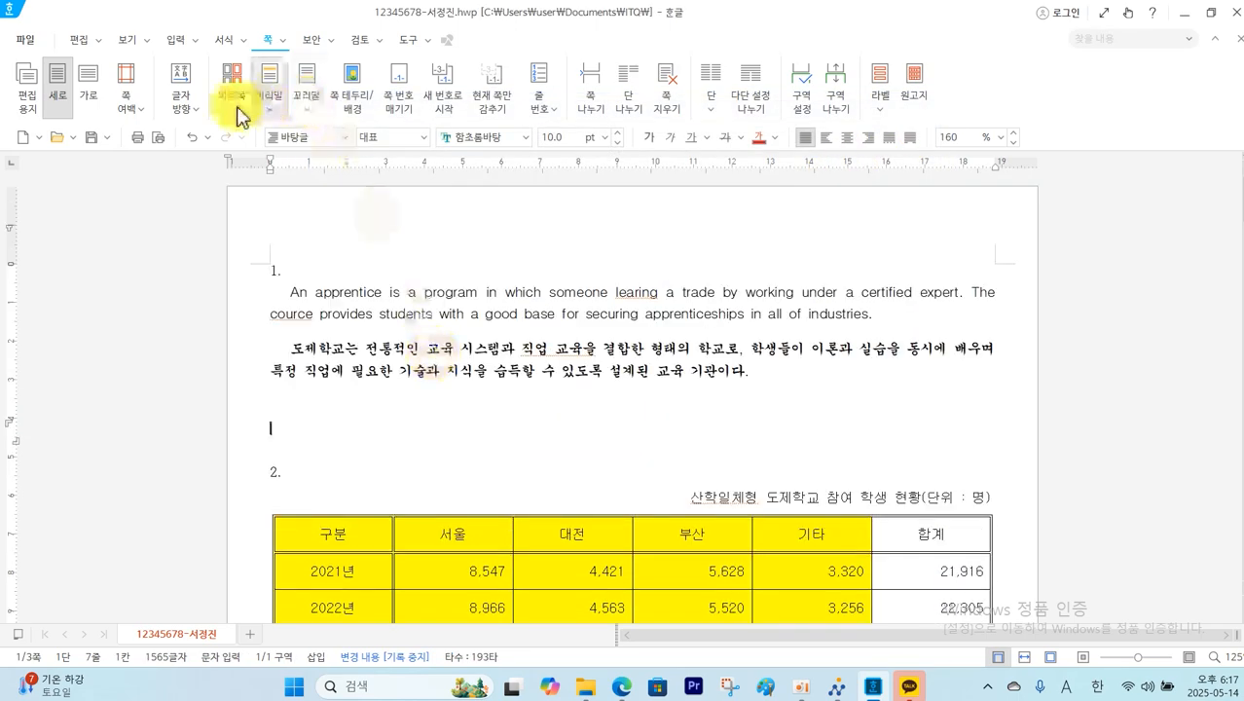
Save the document and send the answer file to the exam room PC with the ITQ answer submission program
{"action": "left_click", "coordinate": [92, 138]}
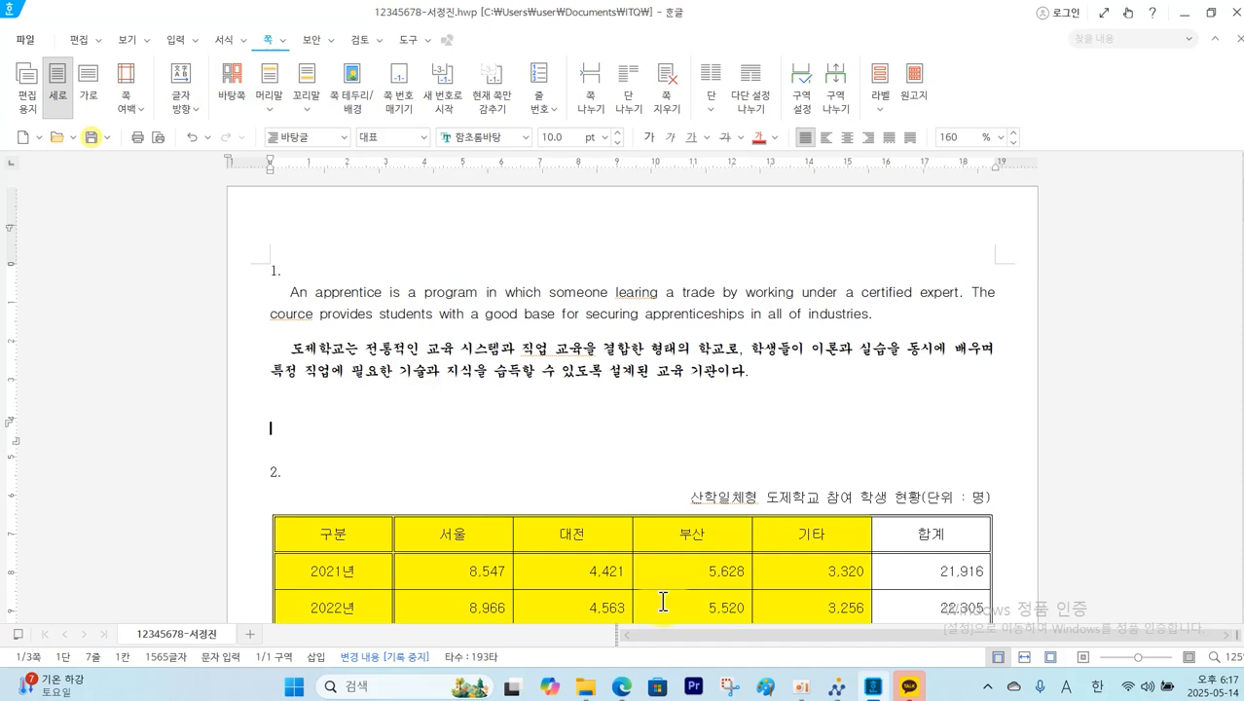
{"action": "left_click", "coordinate": [837, 690]}
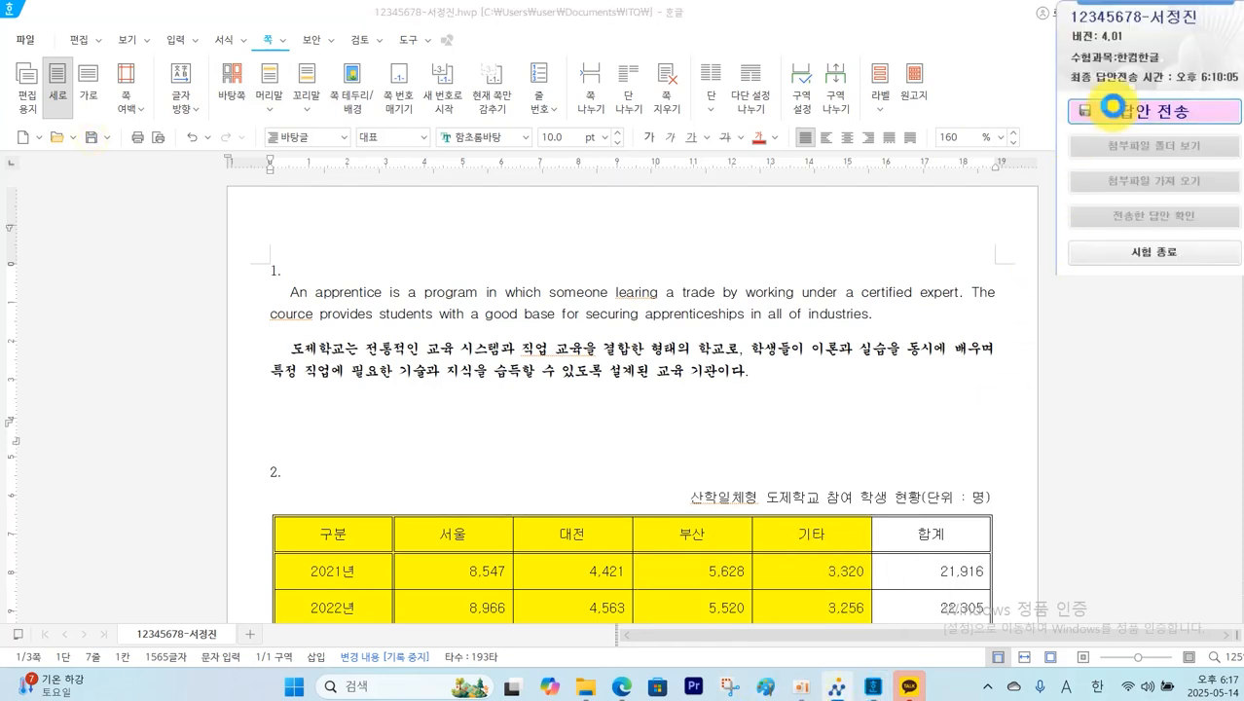
{"action": "left_click", "coordinate": [1112, 107]}
{"action": "left_click", "coordinate": [618, 396]}
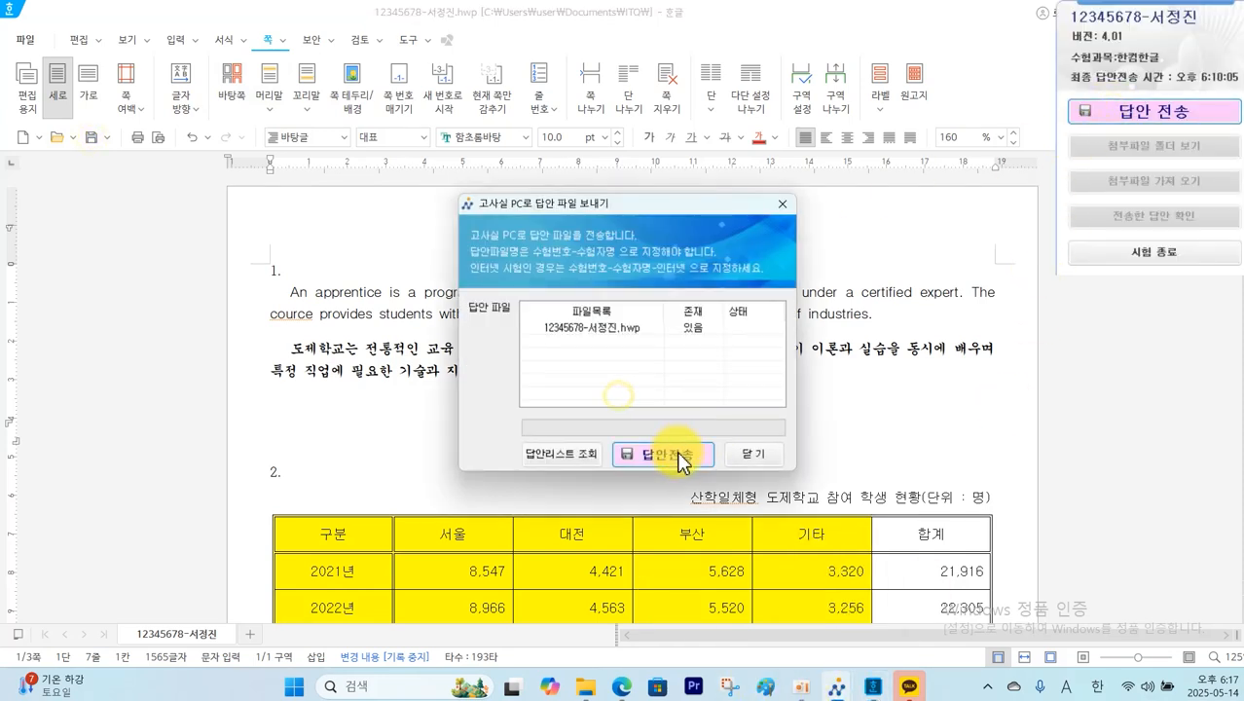
{"action": "left_click", "coordinate": [679, 455]}
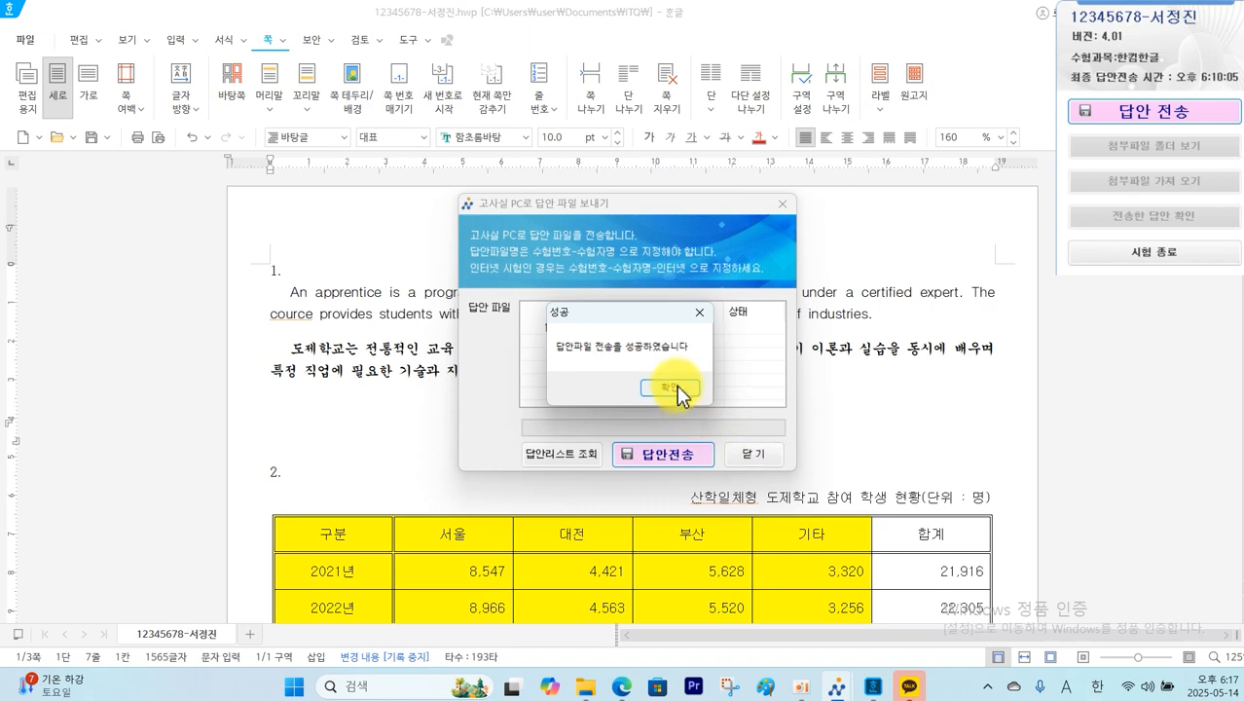
{"action": "left_click", "coordinate": [672, 389]}
{"action": "left_click", "coordinate": [753, 454]}
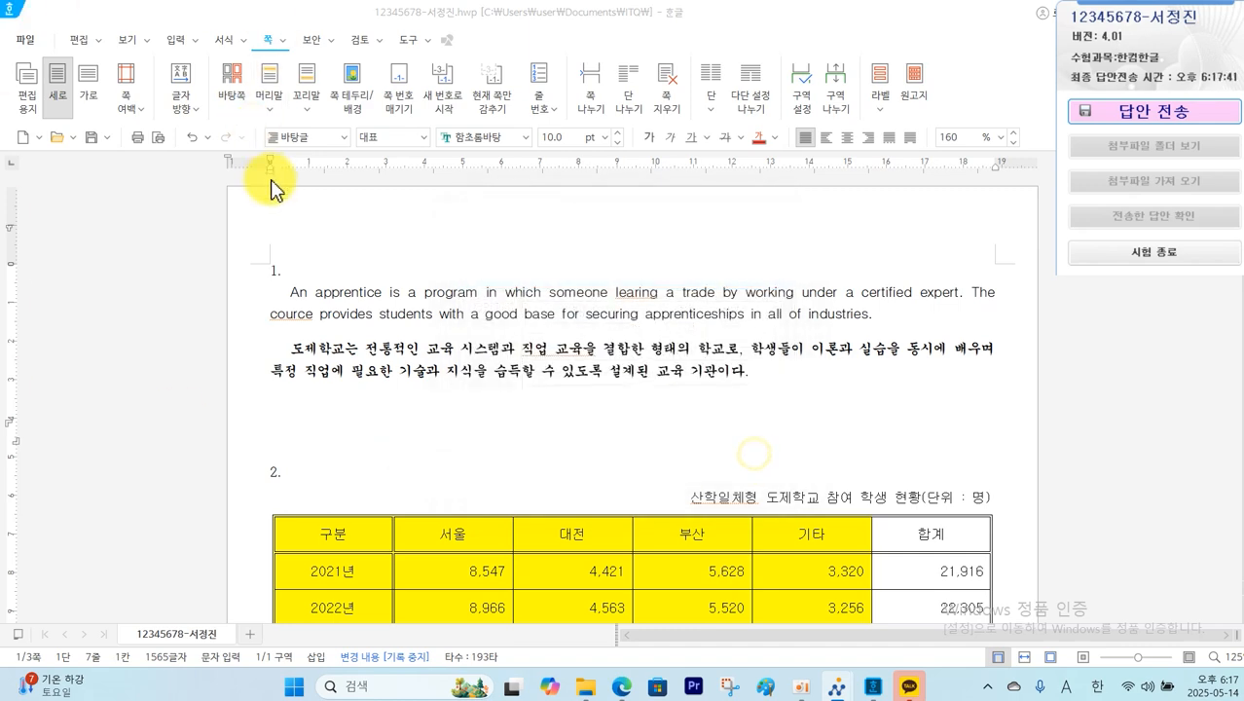